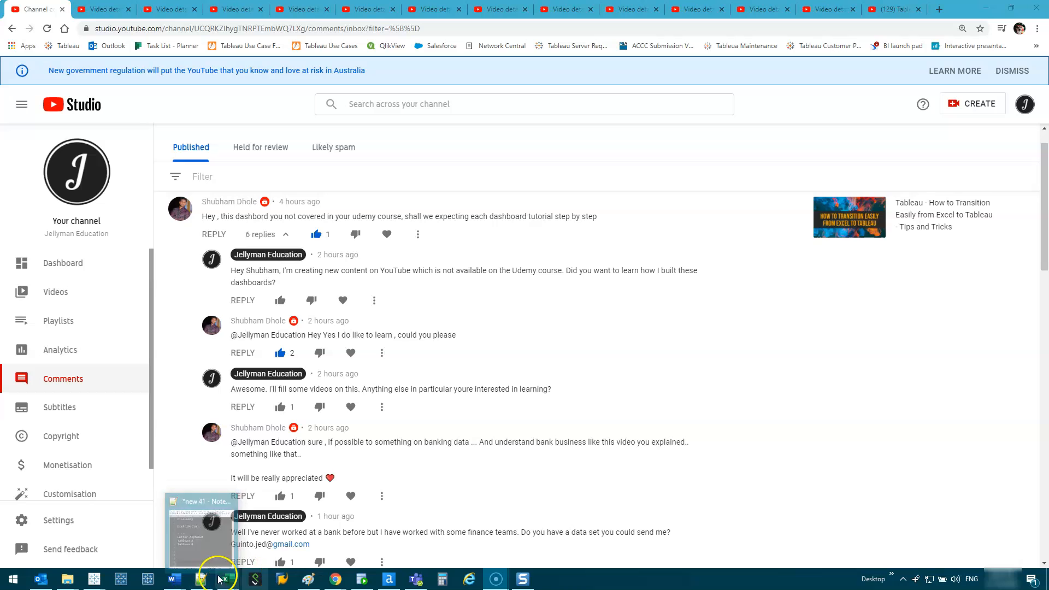
- Switch to the From Excel to Tableau workbook in Tableau and look over its Excel and Manager dashboards
mouse_move(225, 571)
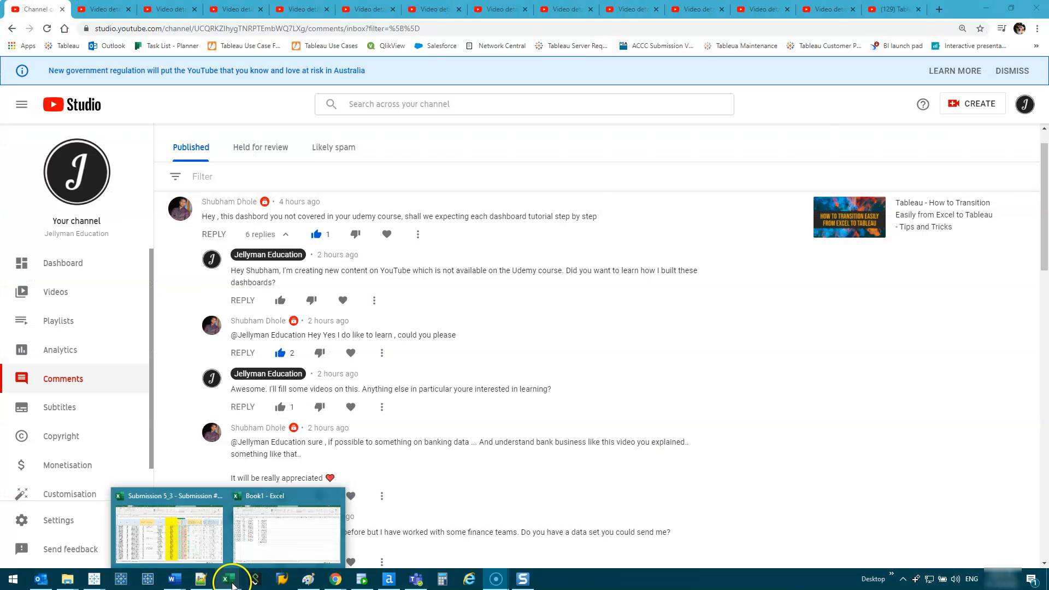
mouse_move(101, 583)
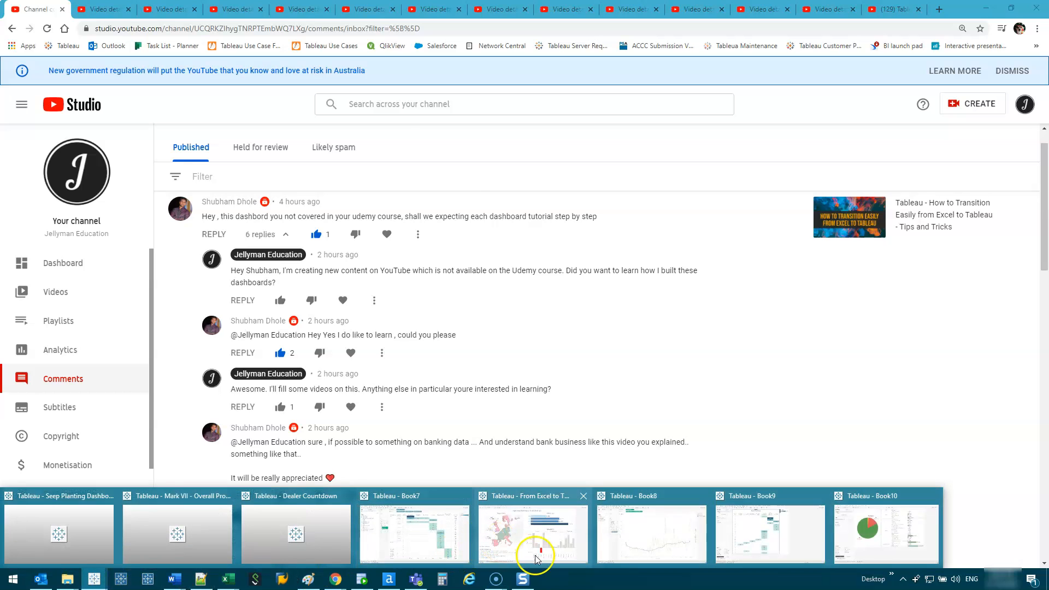
left_click(534, 533)
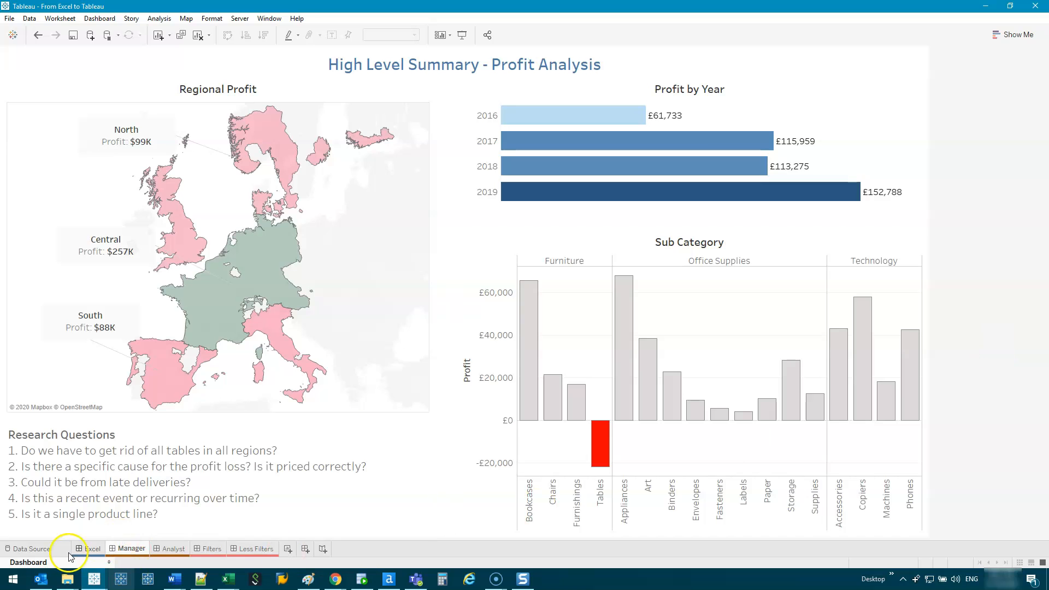
left_click(89, 548)
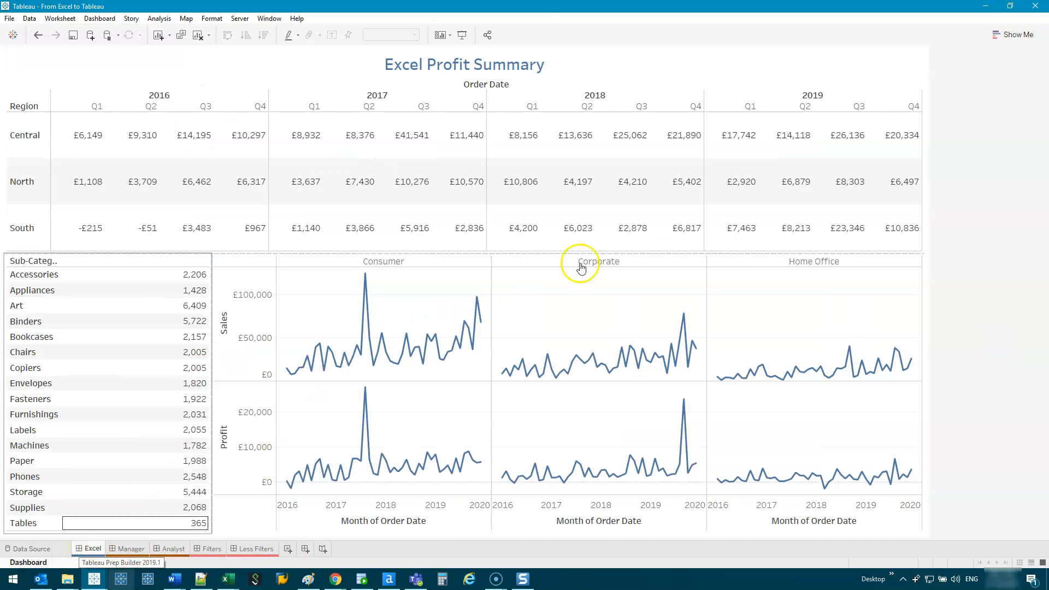
left_click(132, 548)
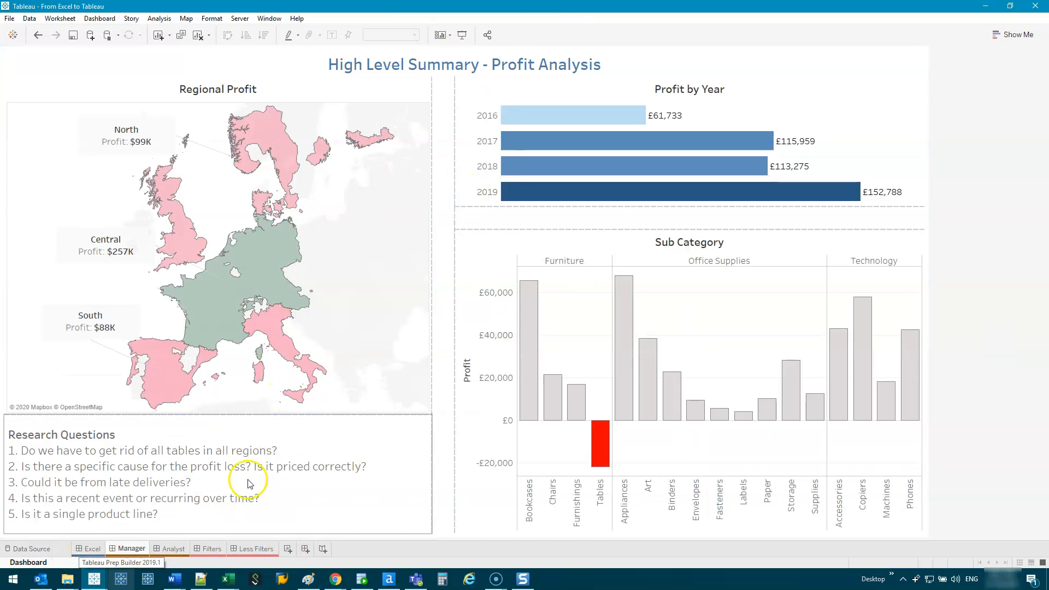
- Clear the Tables selection on the Analyst dashboard and the Labels selection on the Less Filters dashboard
left_click(170, 547)
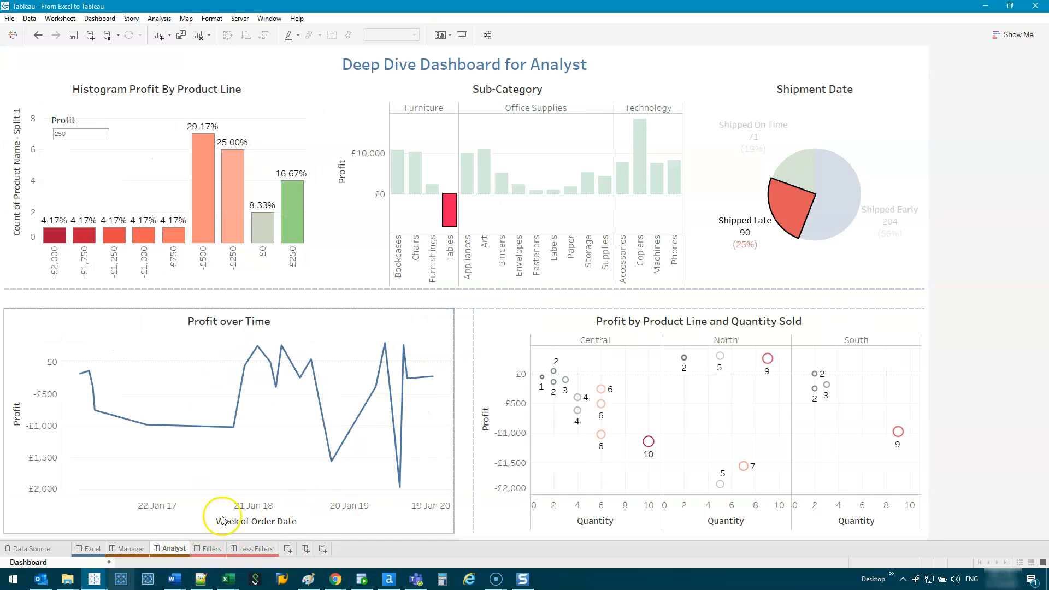
left_click(450, 209)
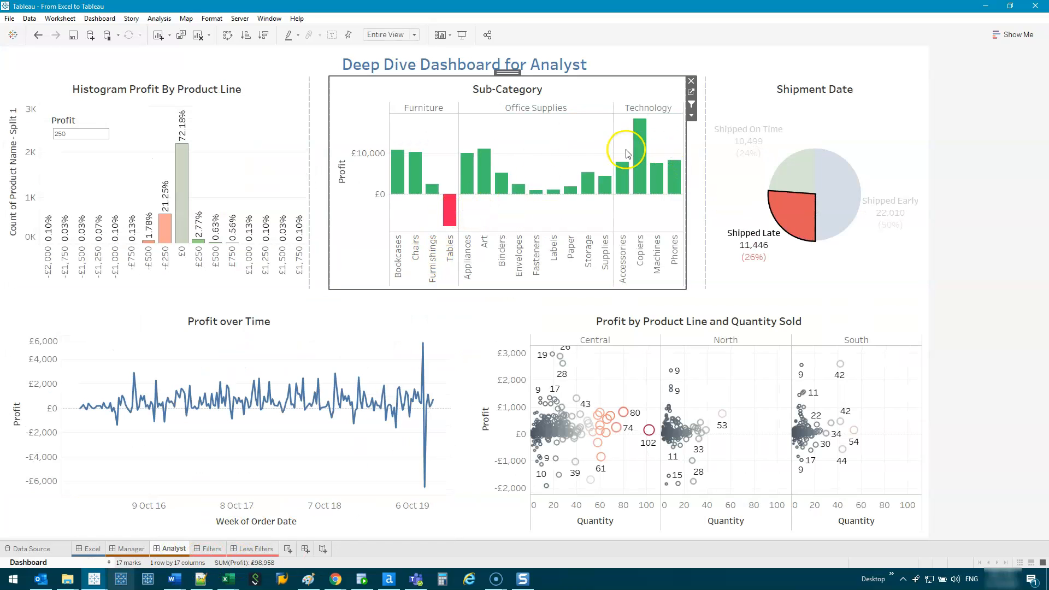
left_click(213, 548)
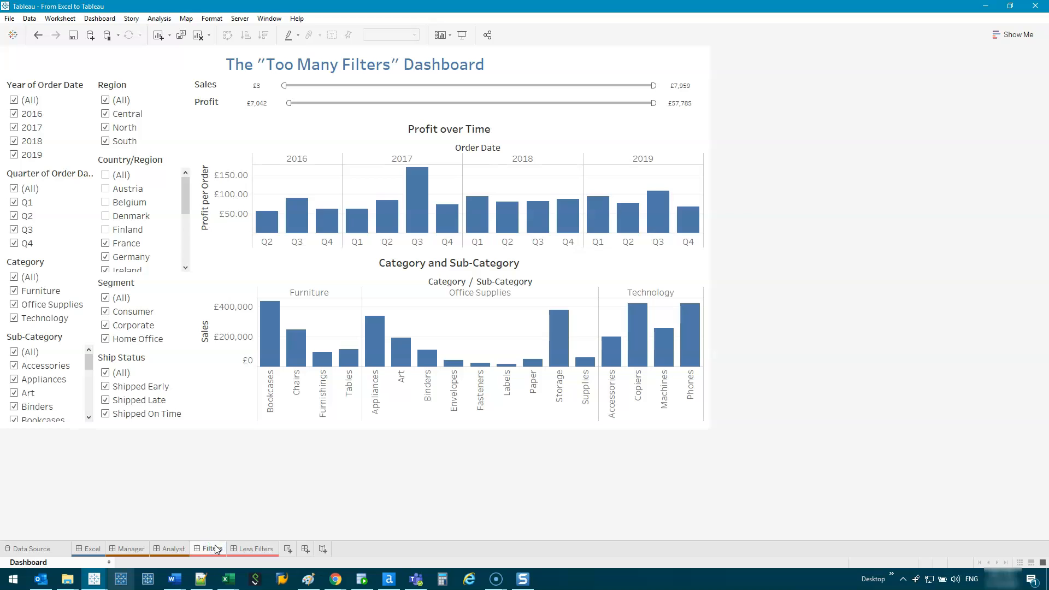
left_click(255, 548)
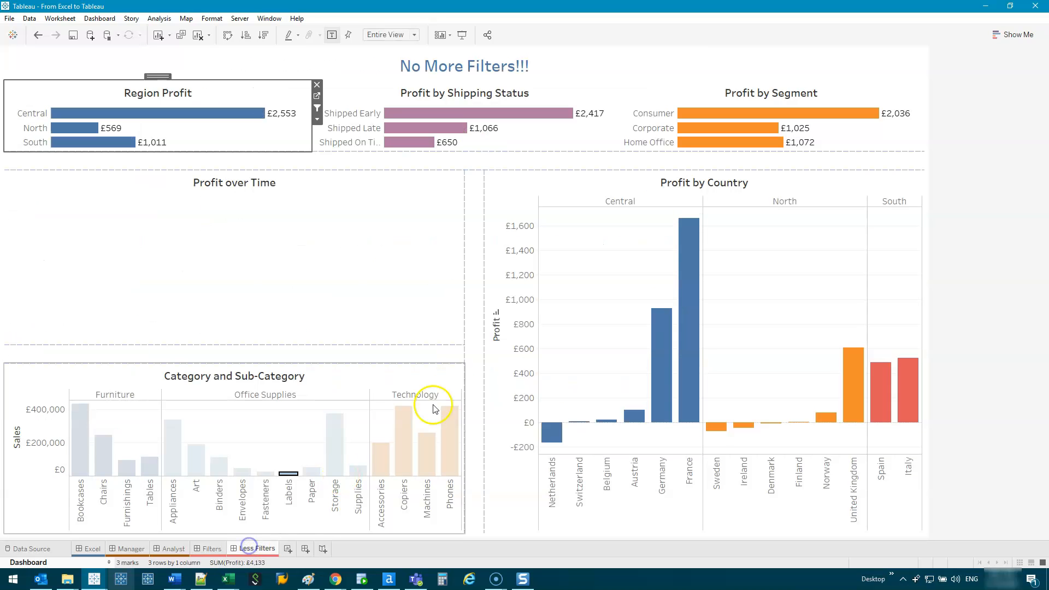
left_click(290, 473)
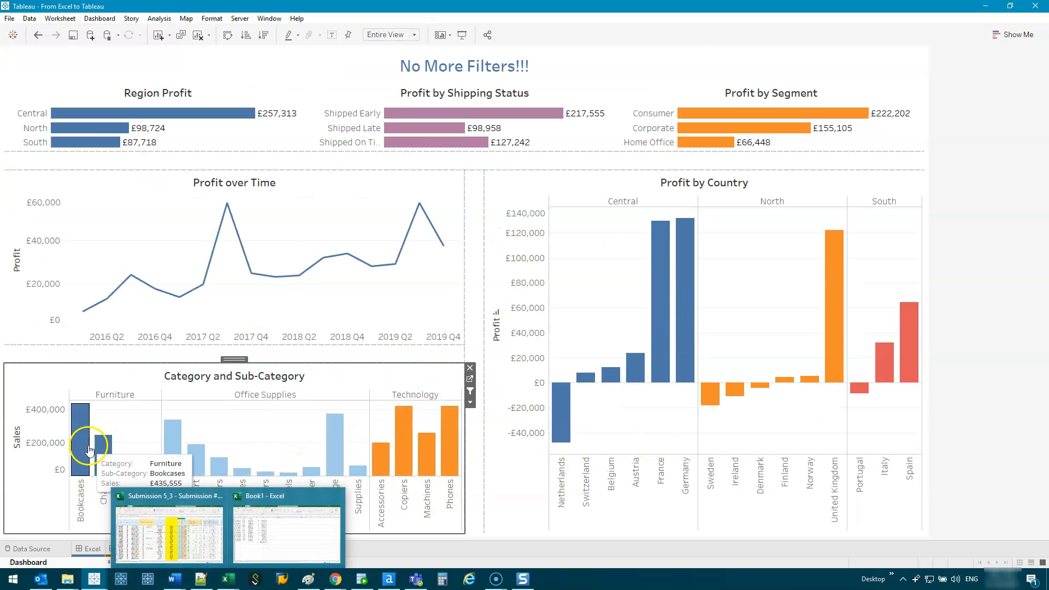
- Return to the Manager dashboard to review its Sub Category chart, and add a new blank worksheet
left_click(131, 548)
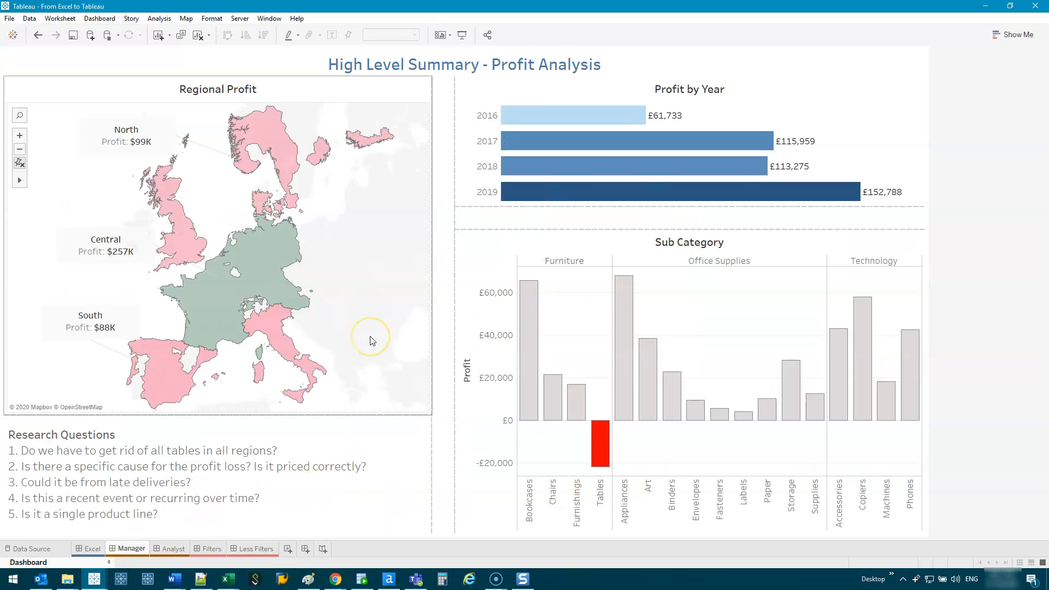
mouse_move(649, 364)
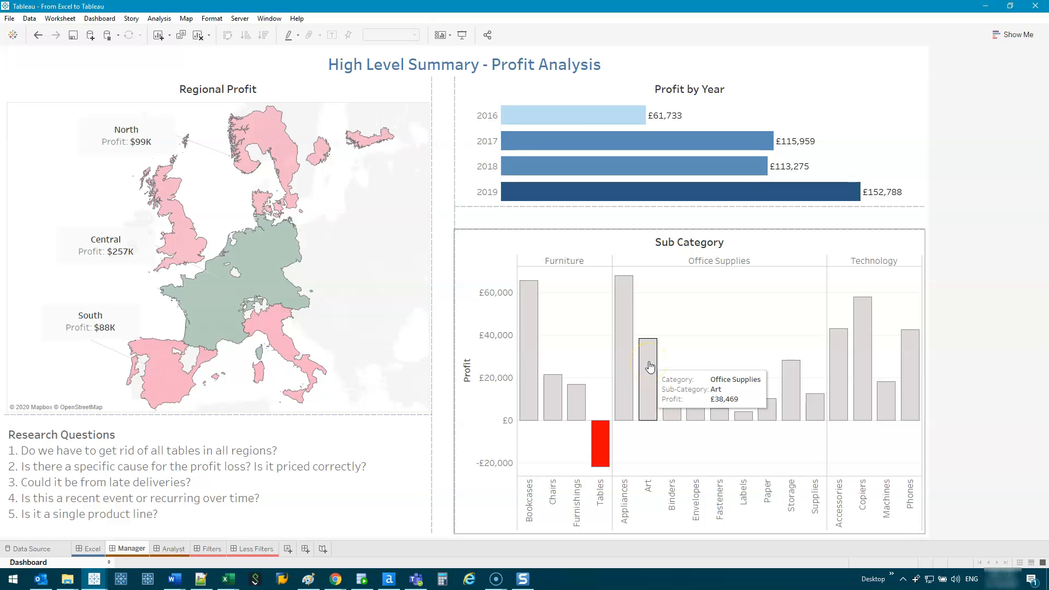
left_click(287, 549)
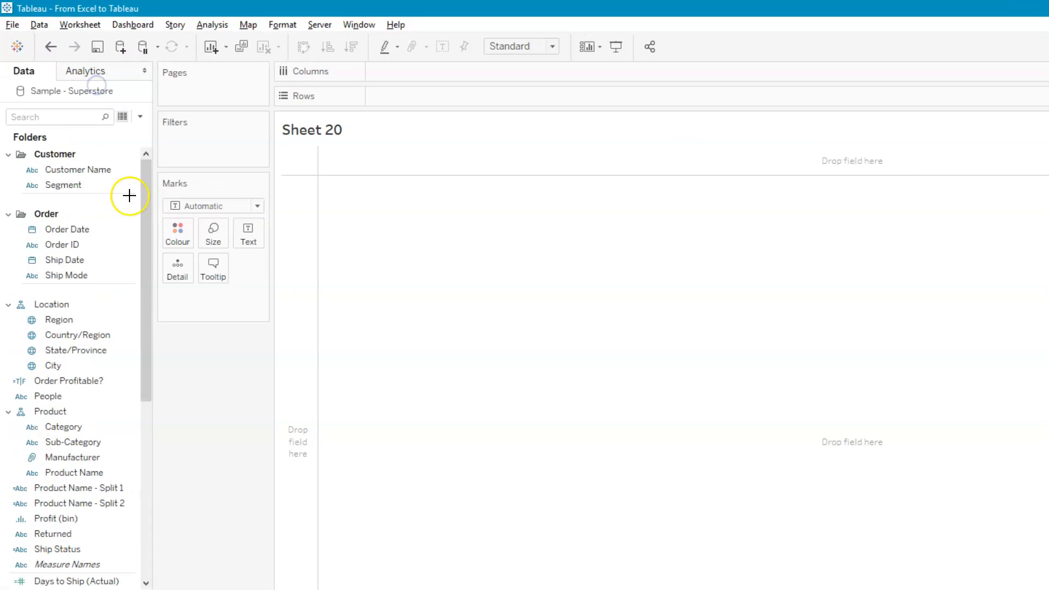
mouse_move(194, 160)
left_mouse_down()
mouse_move(186, 196)
mouse_move(191, 160)
left_mouse_up()
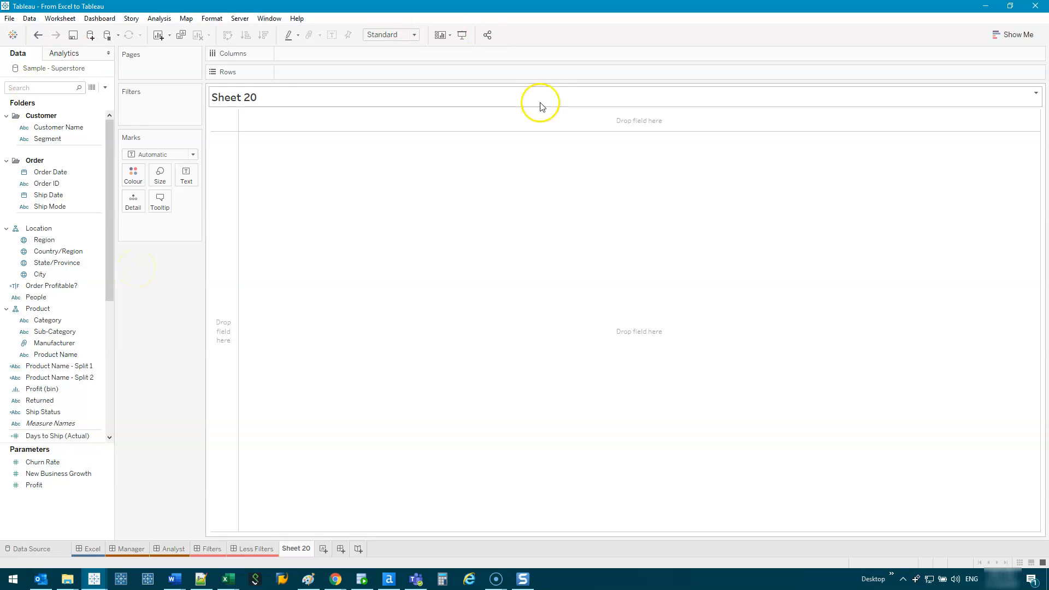
- Open the underlying rows of the Sample - Superstore data source in a maximized window and examine all its columns
left_click(93, 89)
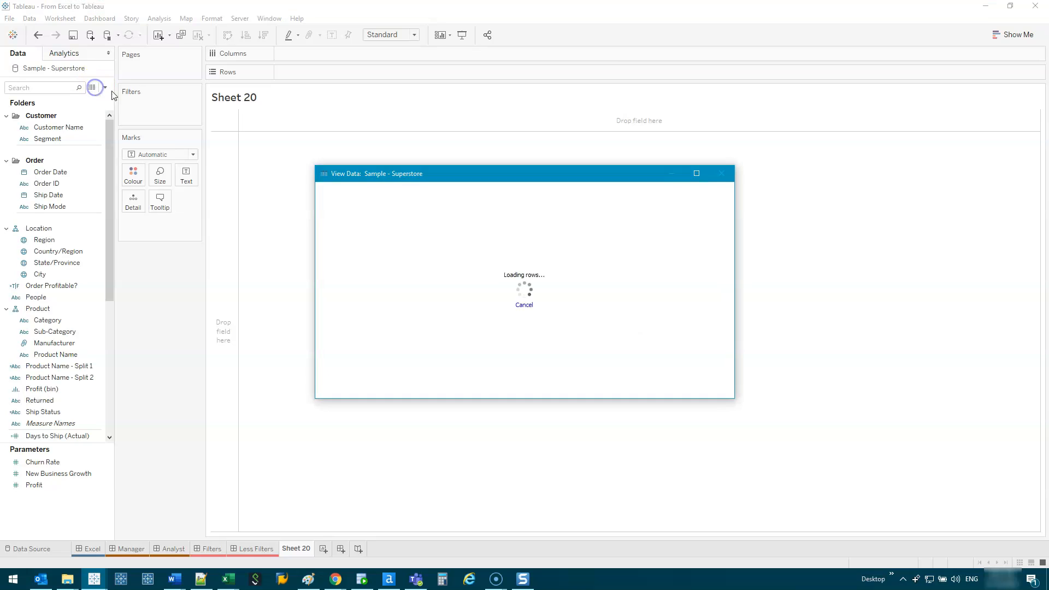
left_click(697, 174)
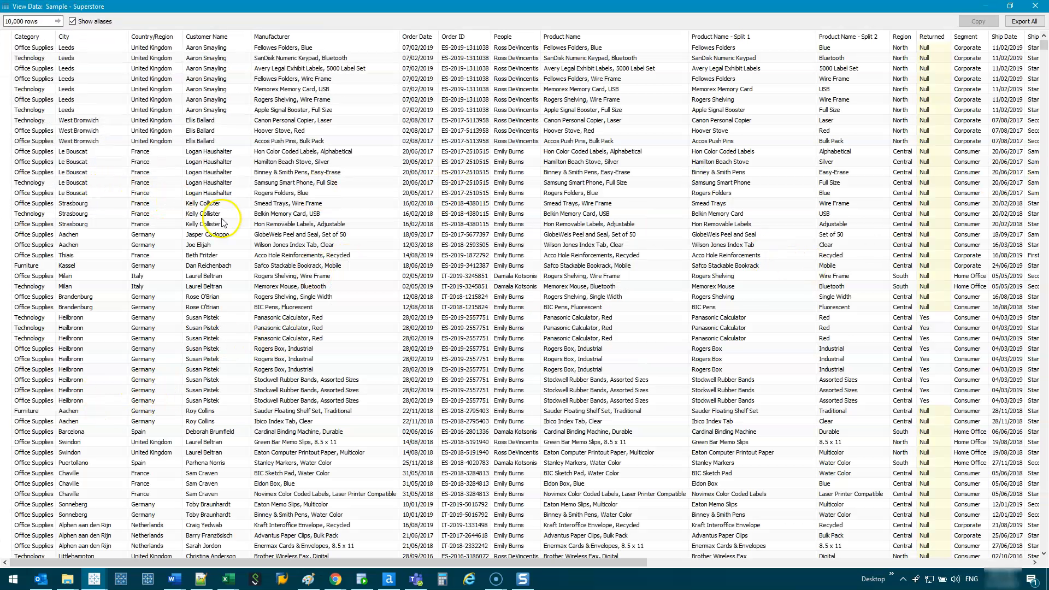
mouse_move(403, 568)
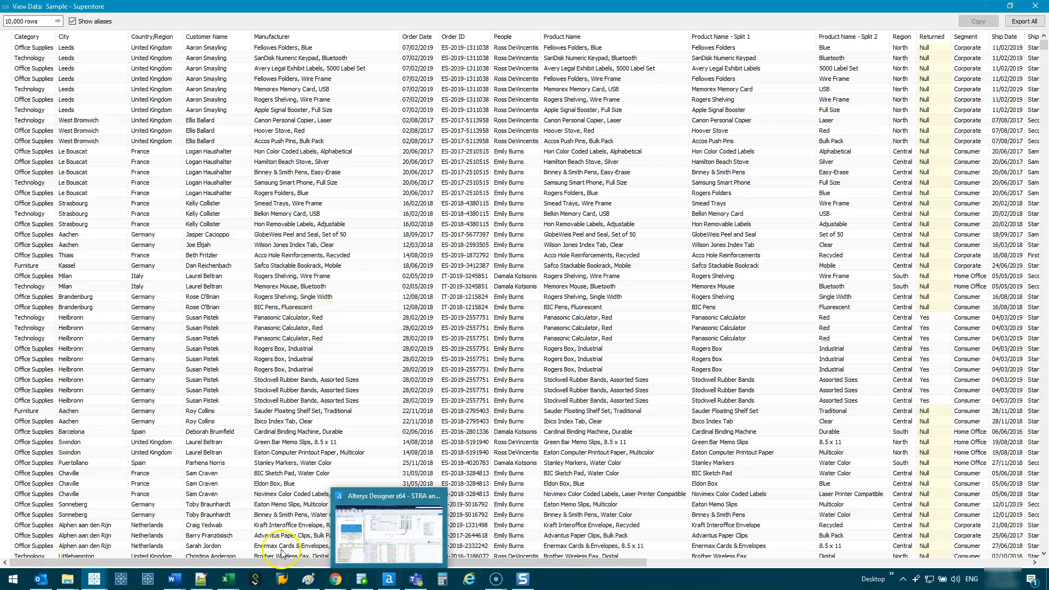
left_click_drag(480, 565, 869, 535)
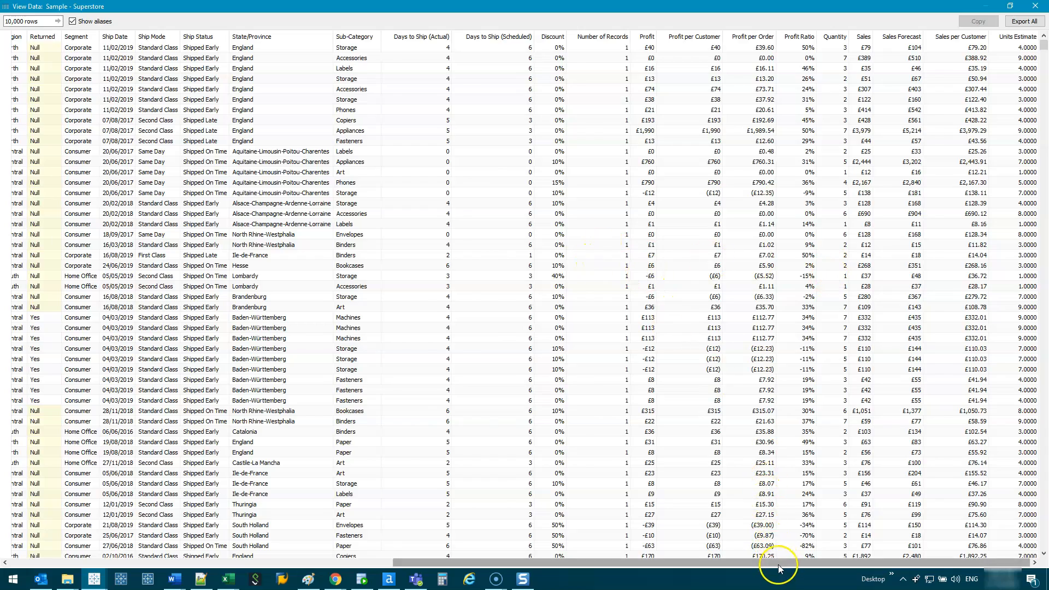
left_click_drag(779, 564, 397, 564)
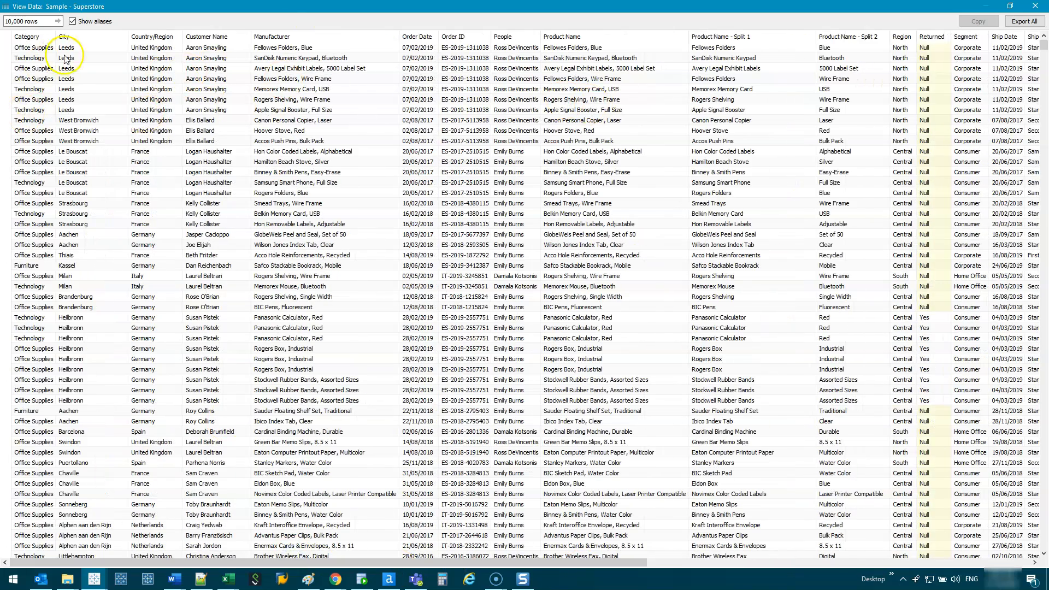
- Switch to Notepad++, snap it beside the Superstore data view, and restore and enlarge the data window so both can be used together
left_click(207, 582)
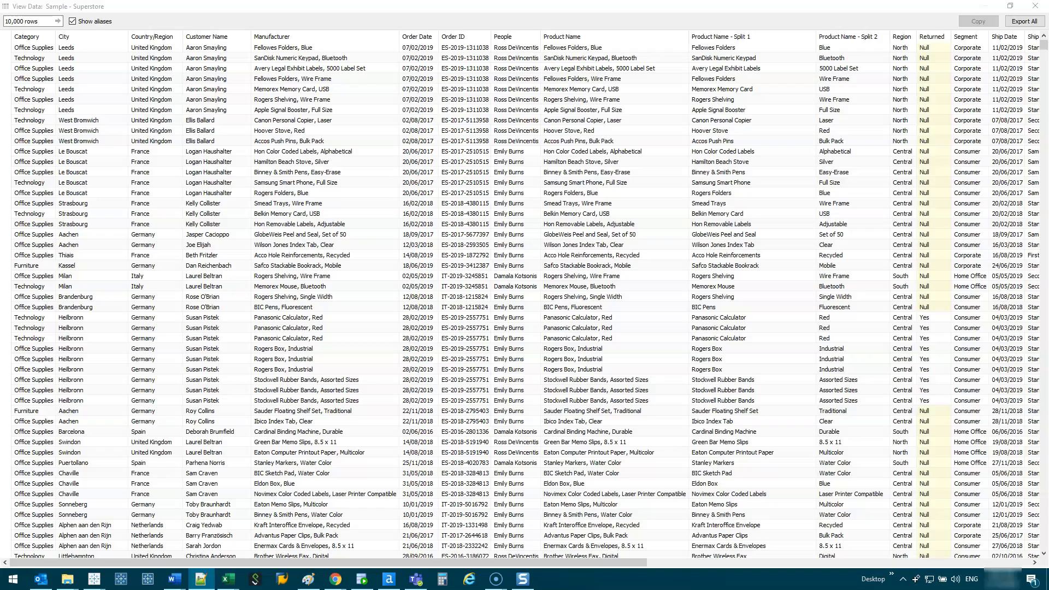
key("super+Right")
left_click(141, 81)
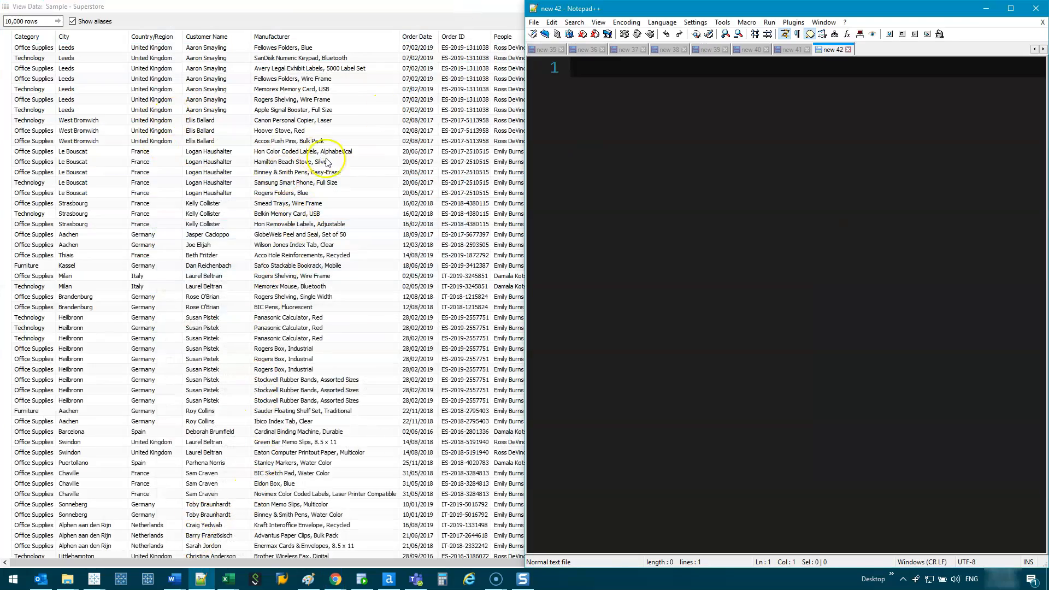
left_click(327, 163)
left_click_drag(339, 6, 235, 20)
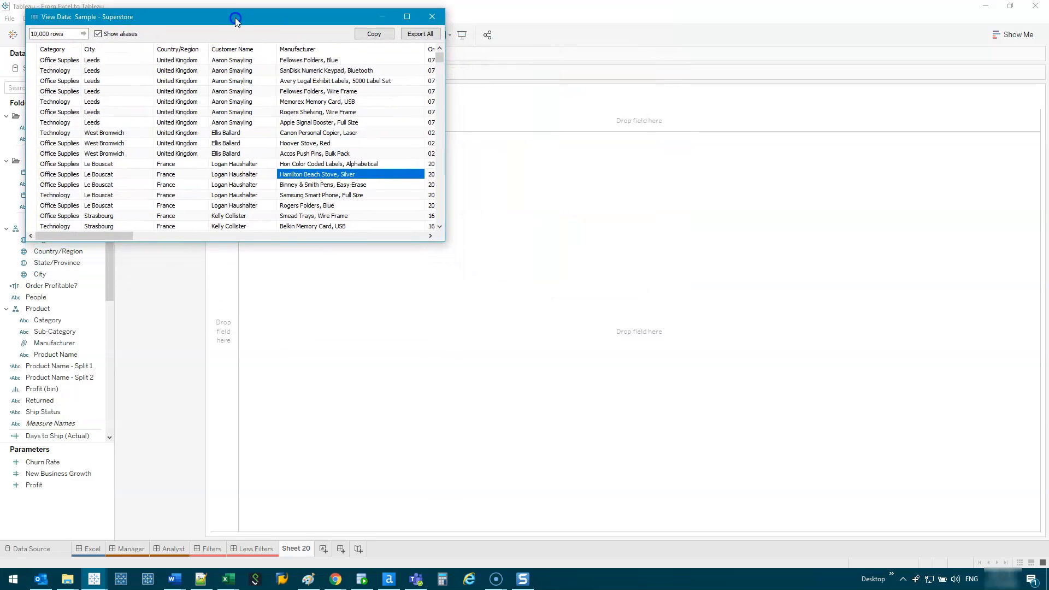
left_click_drag(445, 240, 662, 514)
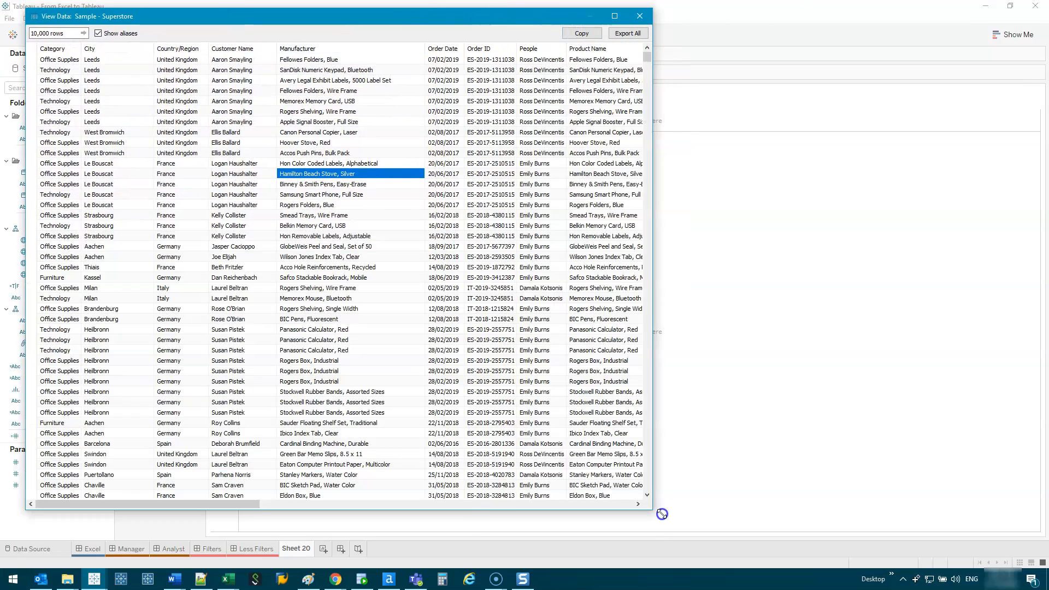
left_click(201, 579)
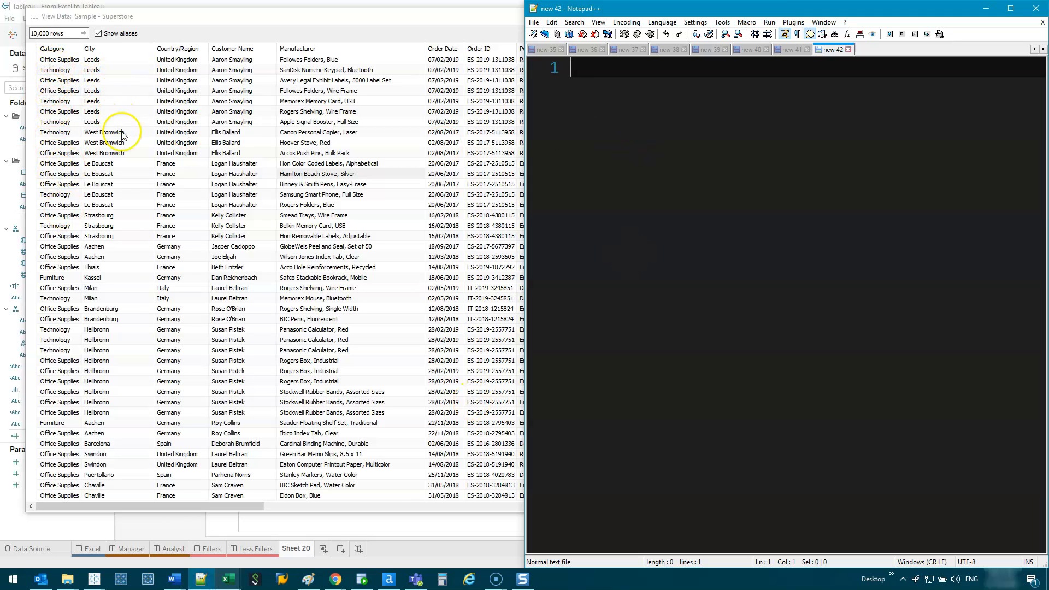
- Write "city, country" on the first line of the empty note and leave a blank line below it
left_click(604, 97)
type("city, country")
key("Return")
key("Return")
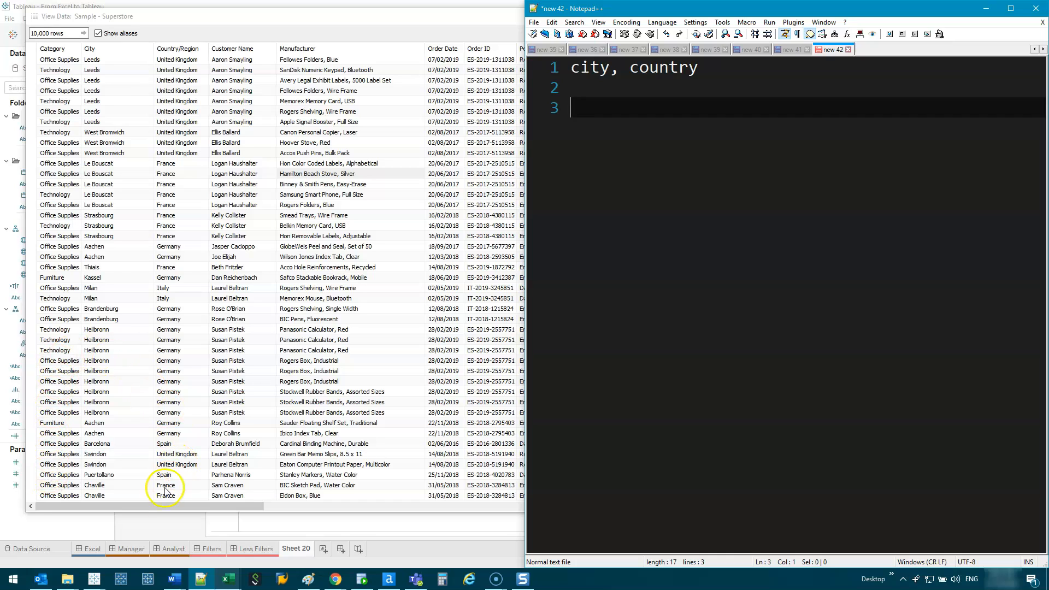
- Examine the Product Name column and the text columns around it in the Superstore data view
left_click_drag(170, 509, 313, 508)
left_click_drag(240, 91, 249, 339)
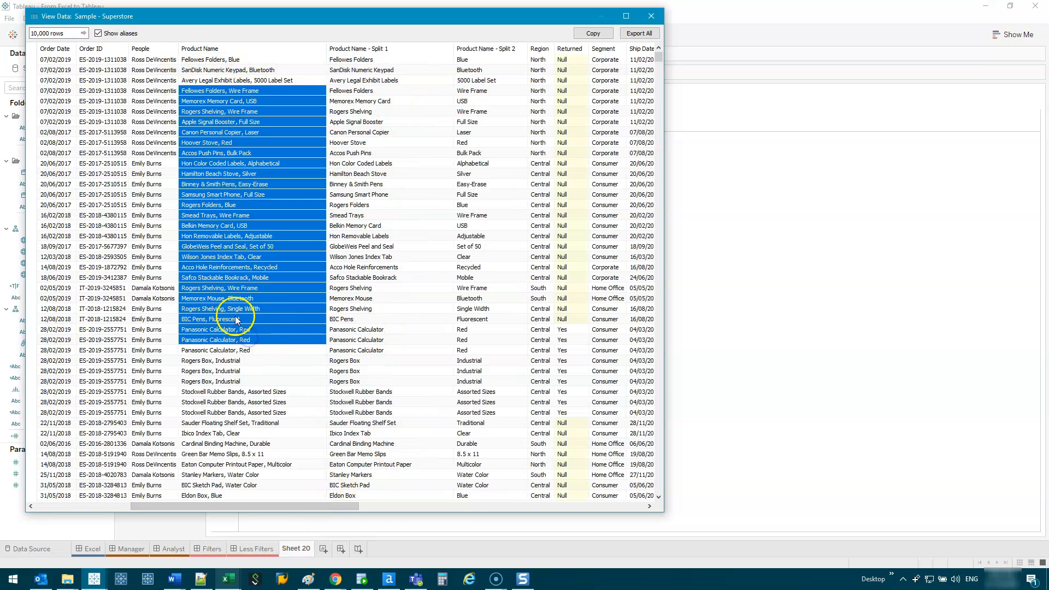
left_click_drag(317, 506, 369, 507)
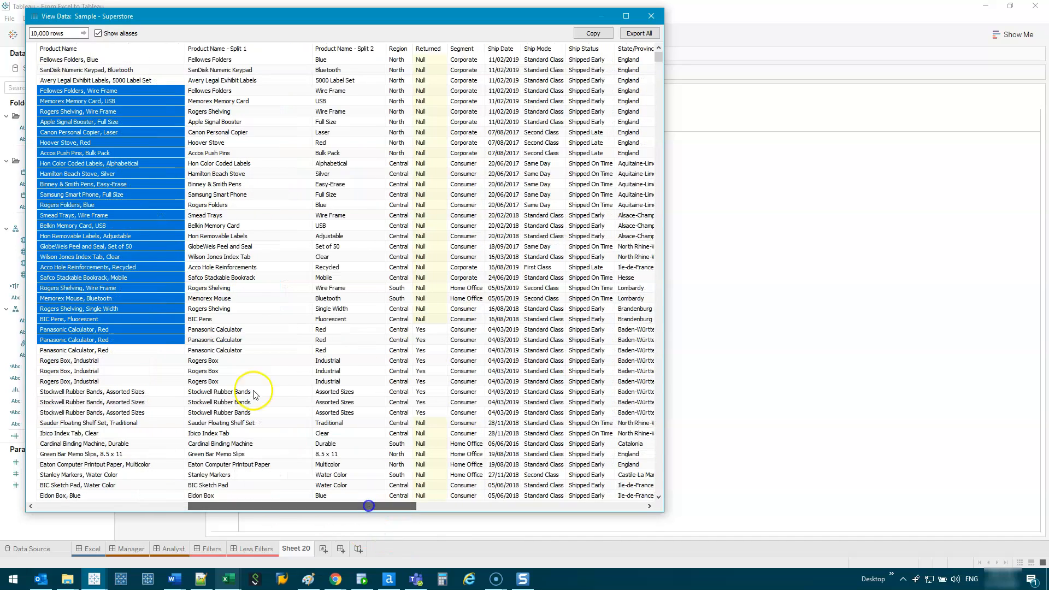
left_click(107, 184)
left_click_drag(297, 507, 277, 506)
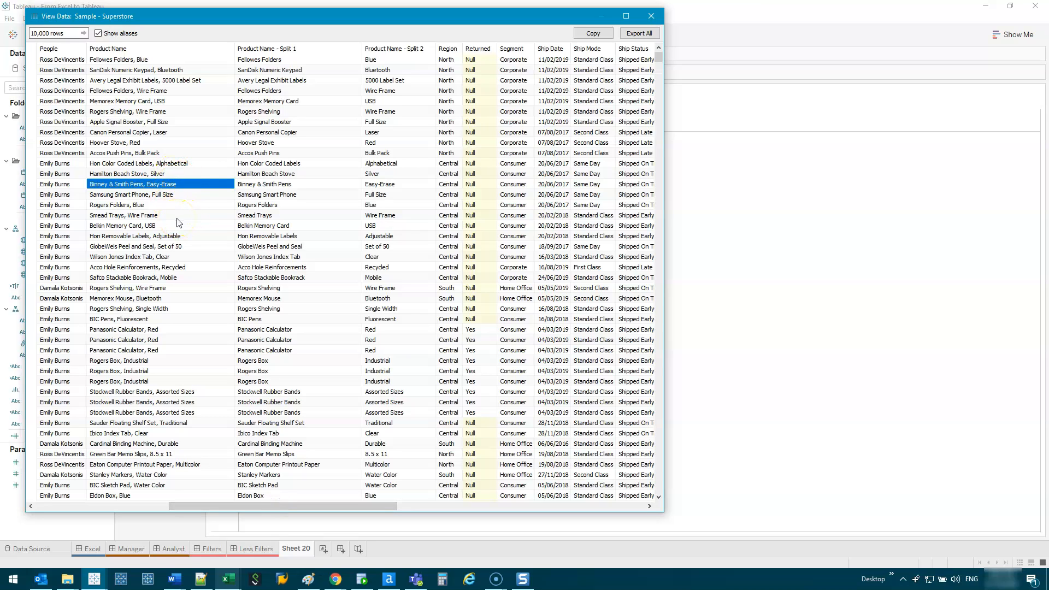
- Examine the numeric columns of the Superstore data, highlighting Sales and Profit values, and close the data view
left_click_drag(300, 506, 500, 495)
left_click_drag(213, 91, 445, 328)
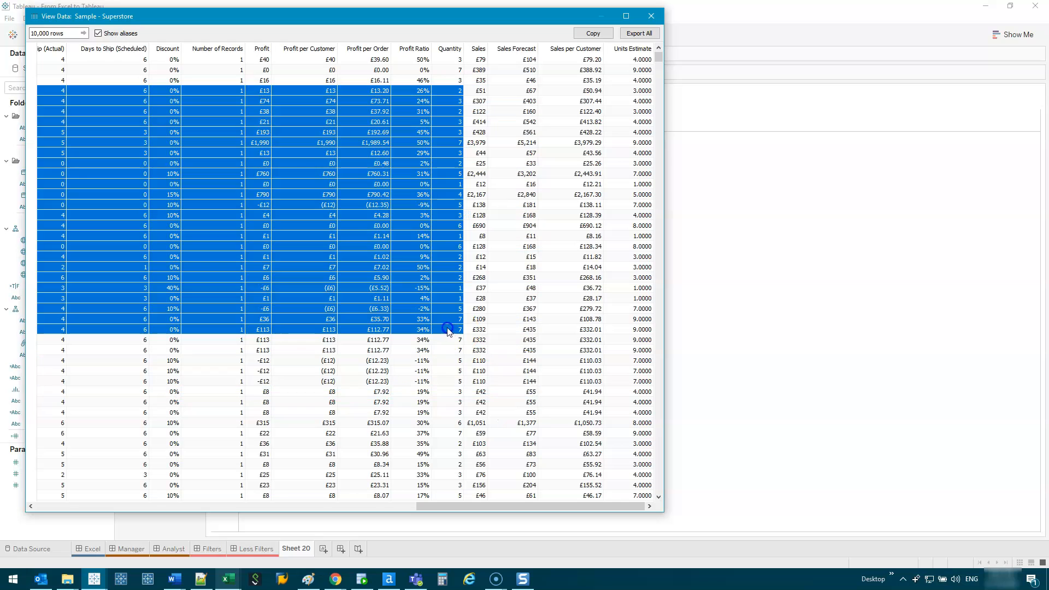
left_click(314, 175)
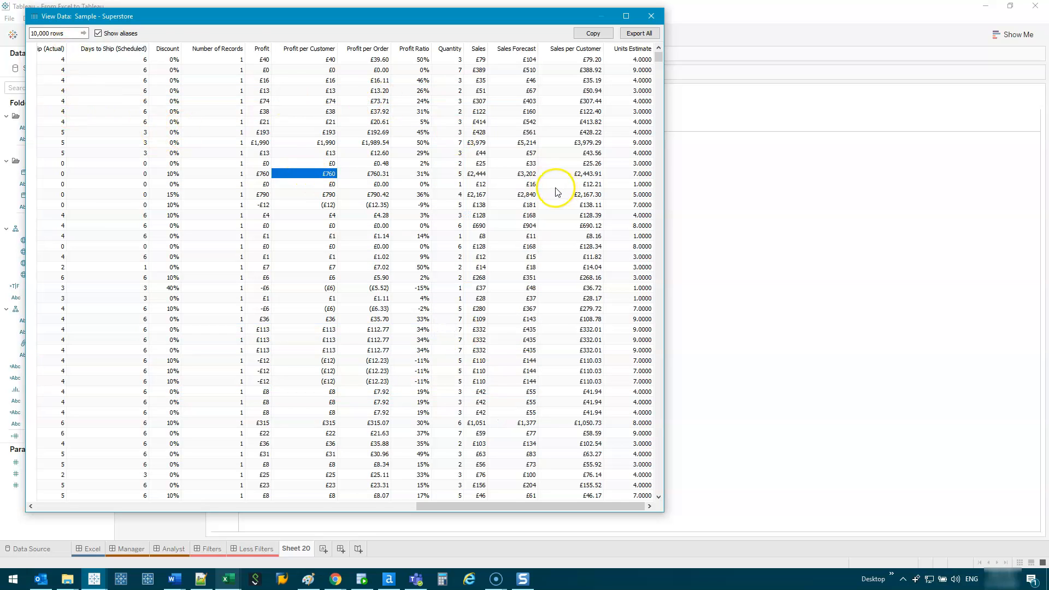
left_click_drag(476, 91, 481, 340)
left_click_drag(261, 90, 261, 351)
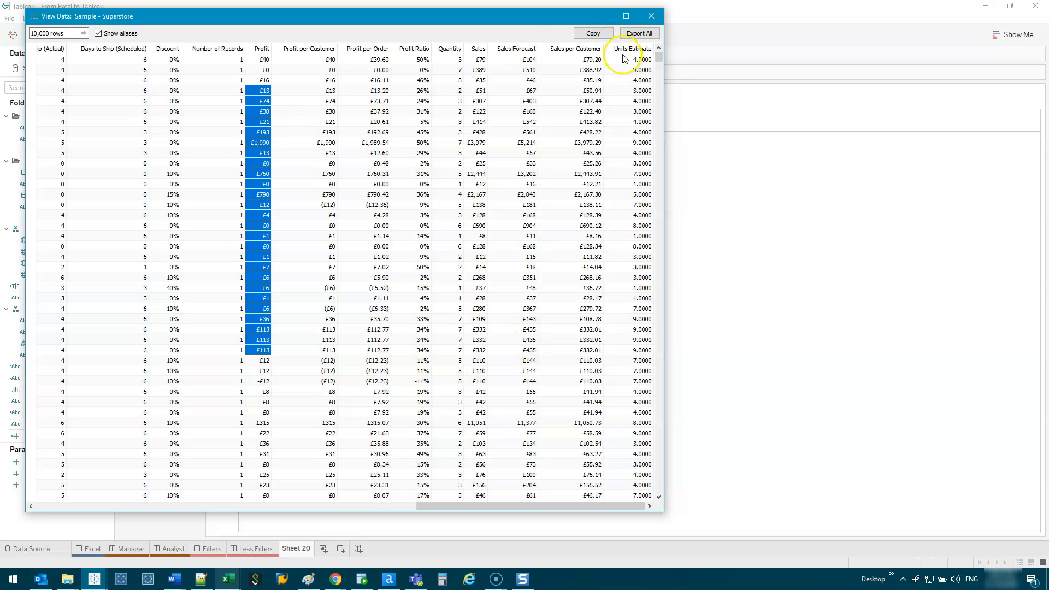
left_click(650, 20)
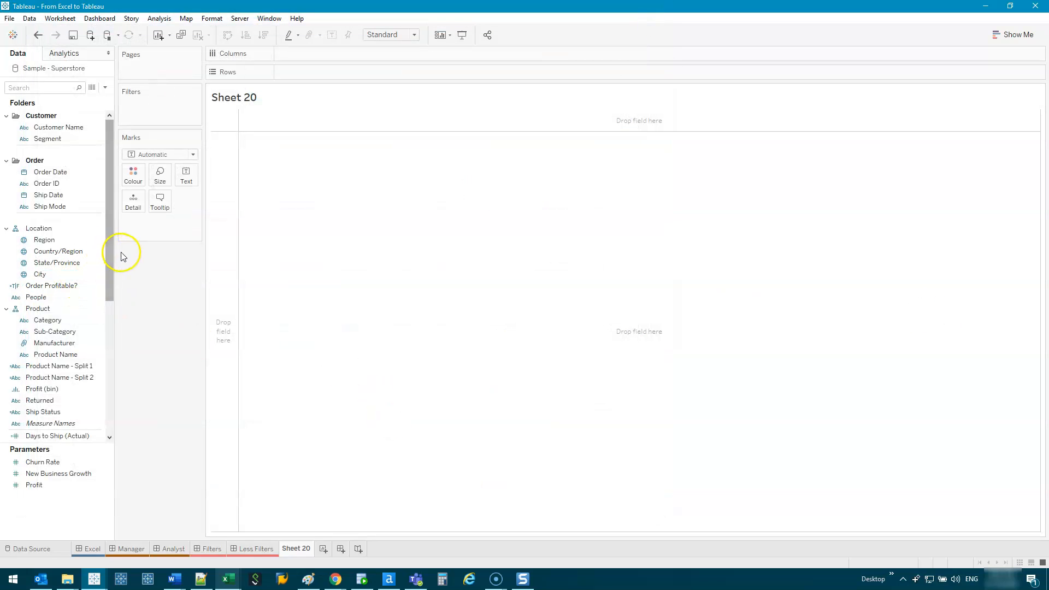
- Widen the Data pane and pick out the Region and City fields in the Location hierarchy
left_click_drag(119, 252, 162, 255)
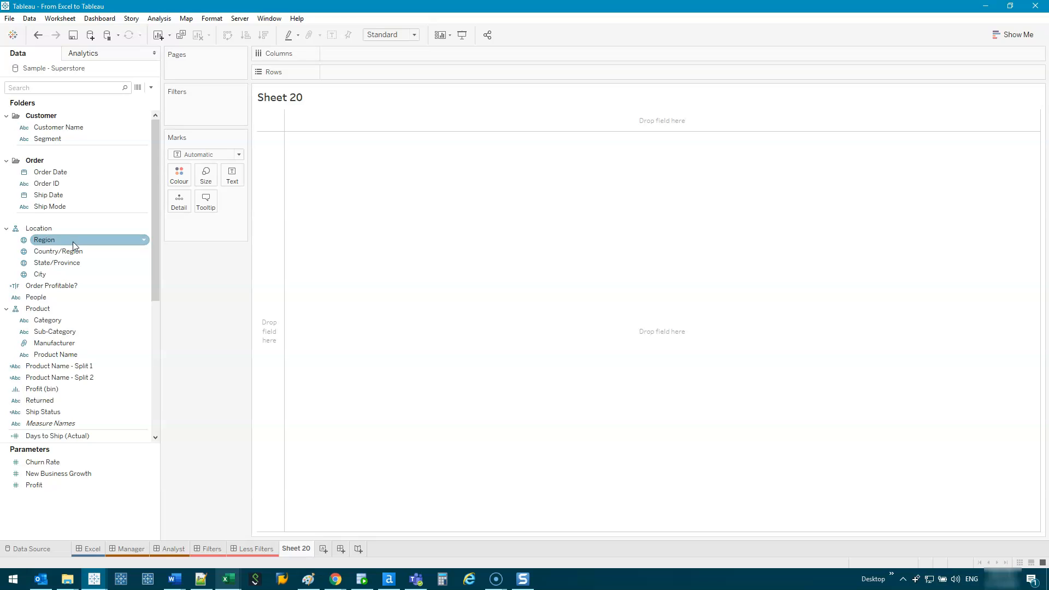
left_click(56, 241)
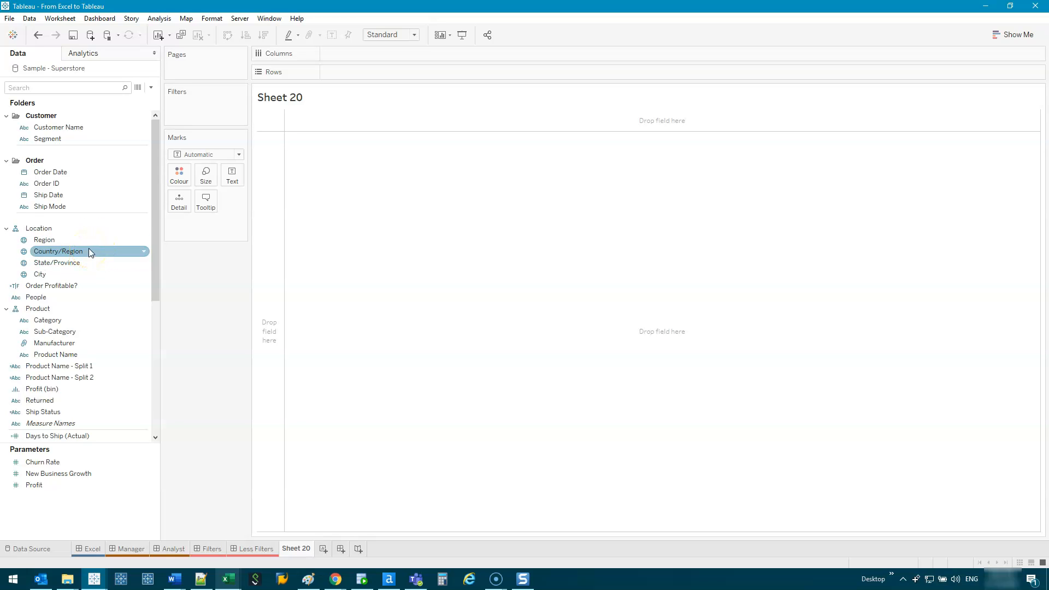
left_click(71, 277)
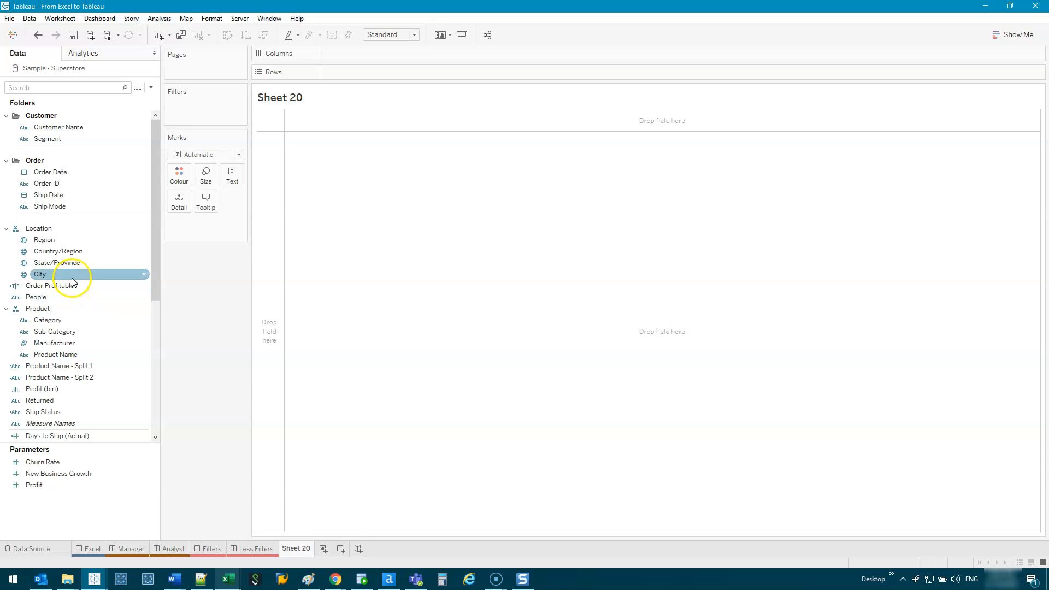
- Plot every City on a map and size the marks by Sales
left_click(71, 278)
double_click(71, 279)
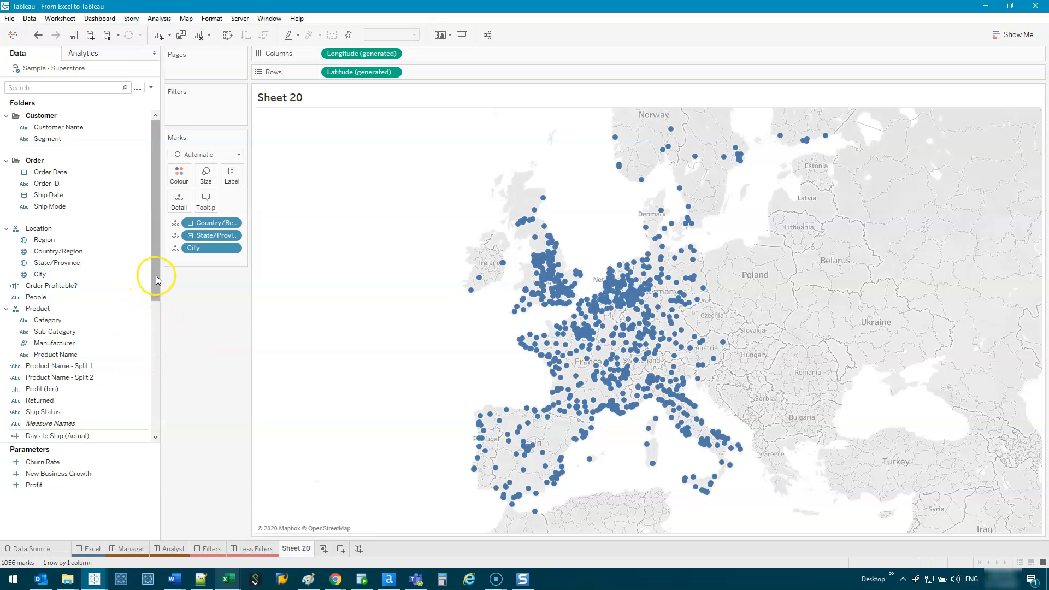
left_click_drag(155, 273, 153, 402)
left_click_drag(52, 335, 249, 204)
left_click(206, 174)
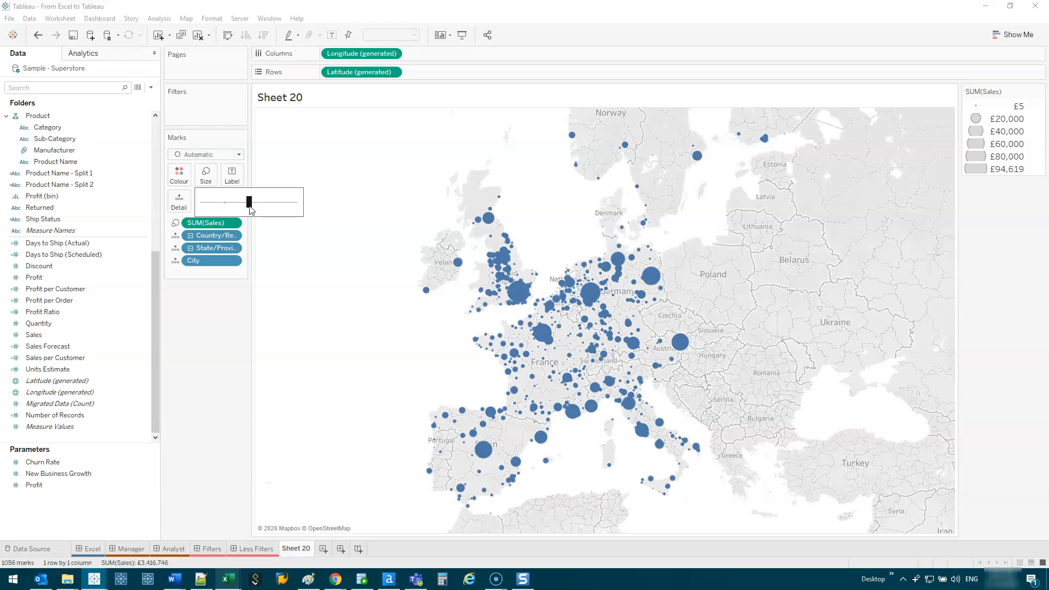
- Collapse the map to Country/Region level and display it with the Map mark type, coloured by Sales
left_click_drag(193, 260, 90, 367)
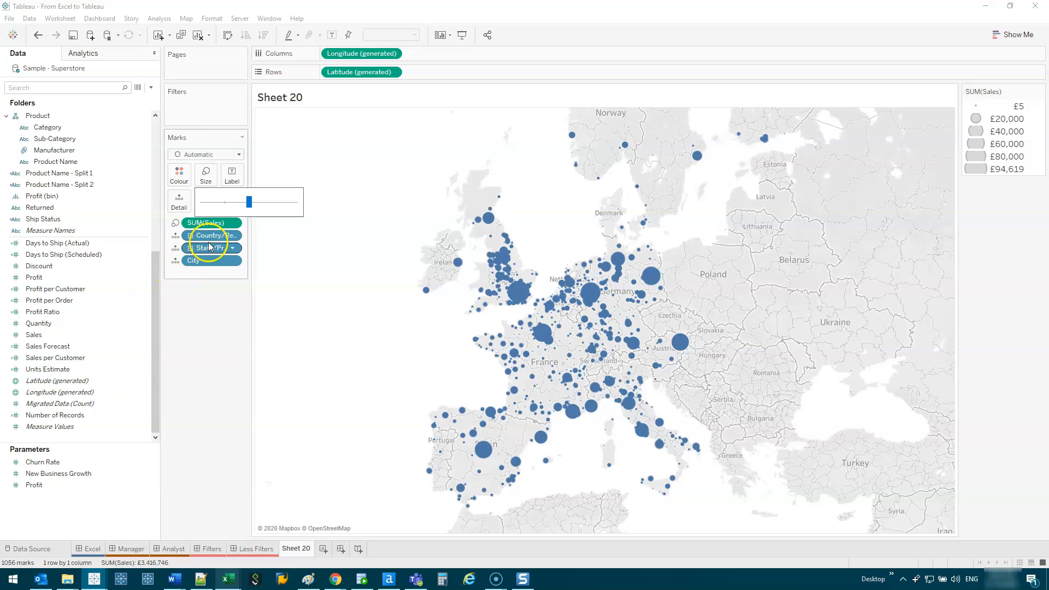
left_click(191, 235)
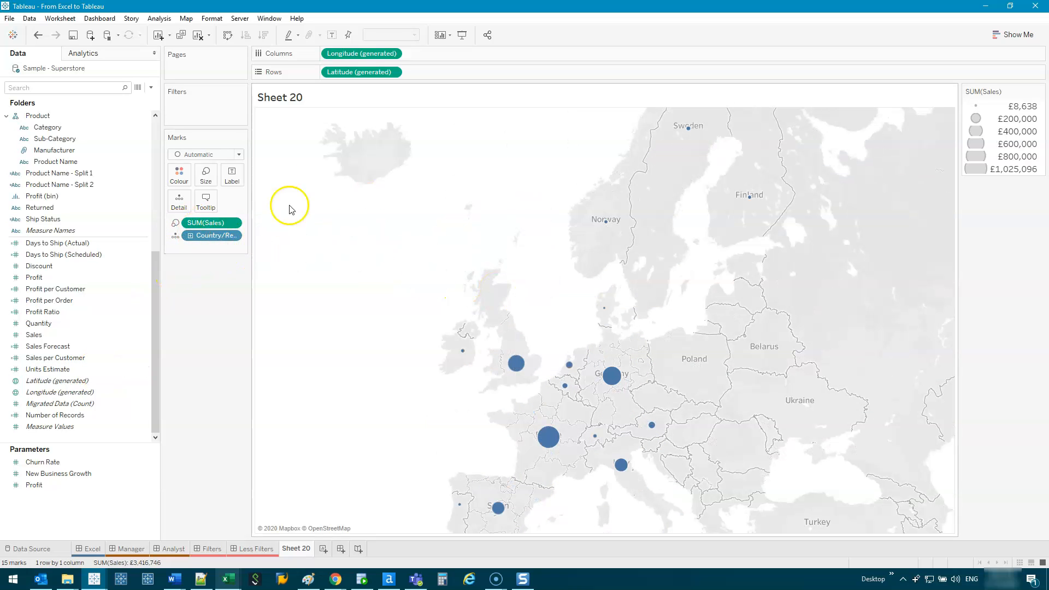
left_click(206, 155)
left_click(207, 156)
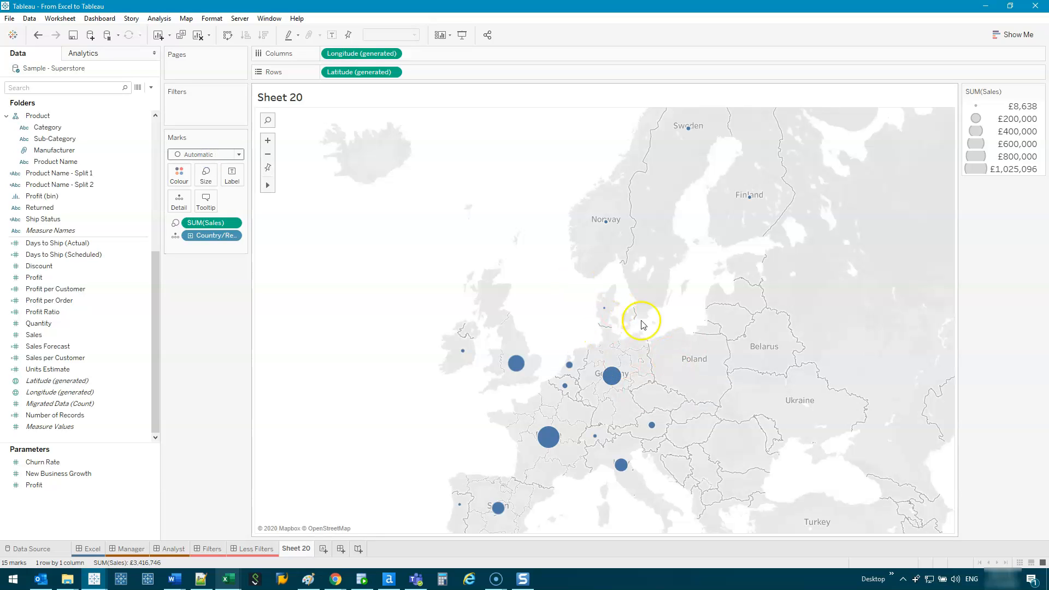
mouse_move(603, 318)
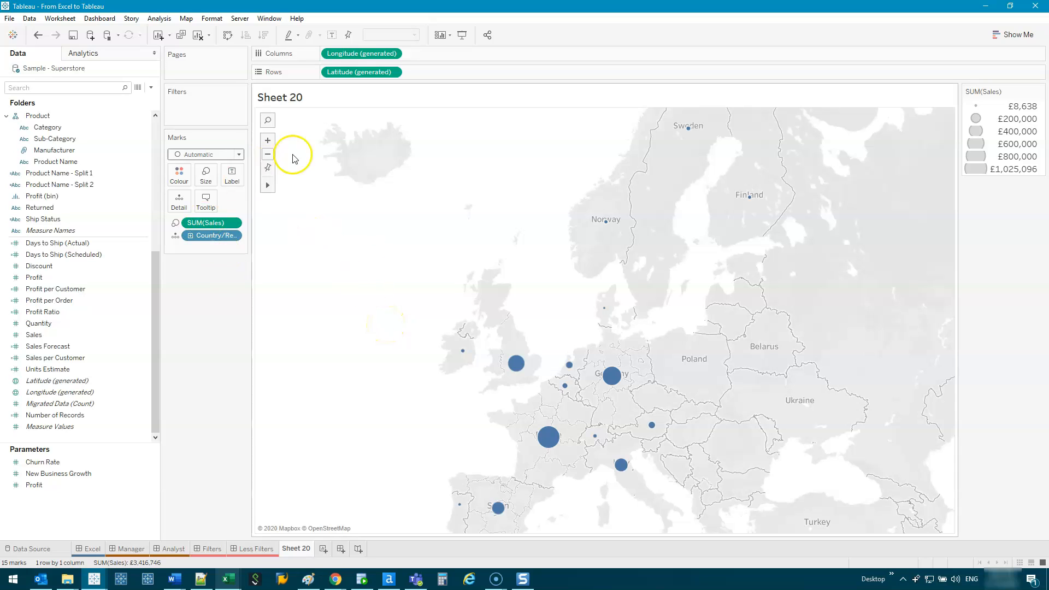
left_click(205, 154)
left_click(205, 158)
left_click(206, 154)
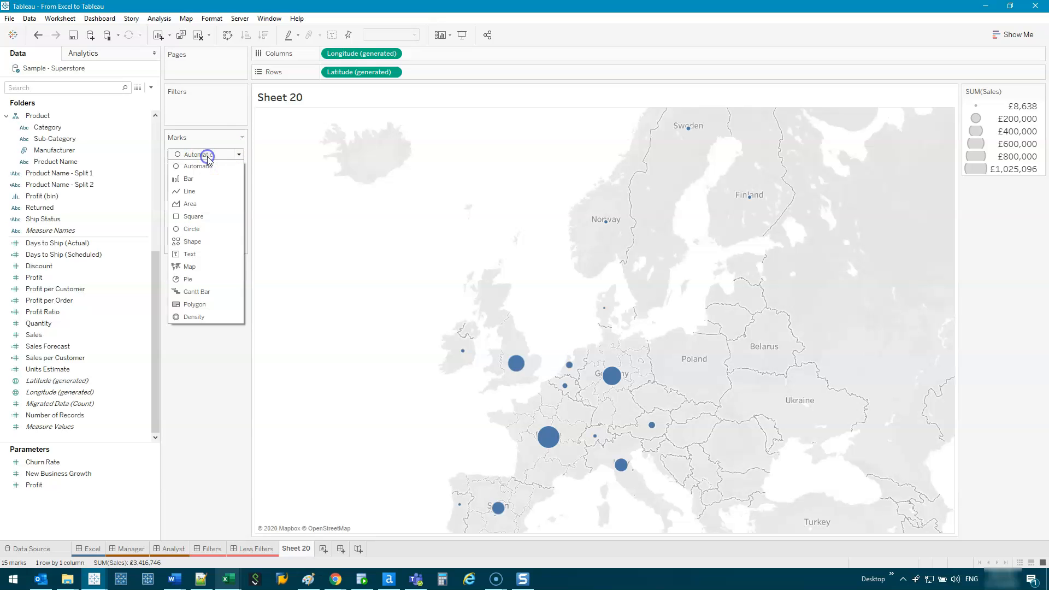
left_click(208, 269)
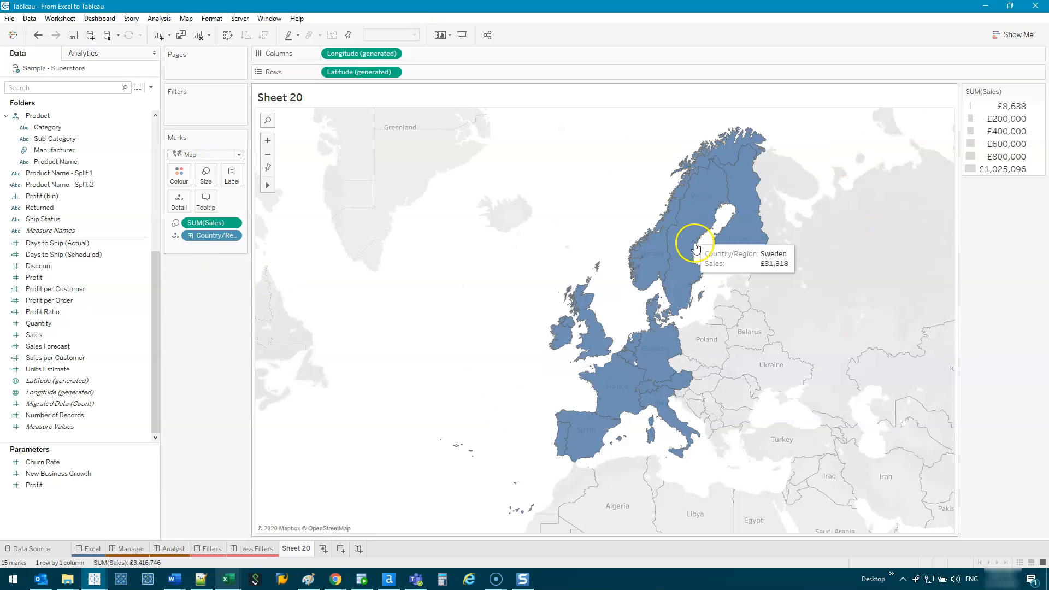
left_click_drag(206, 223, 184, 183)
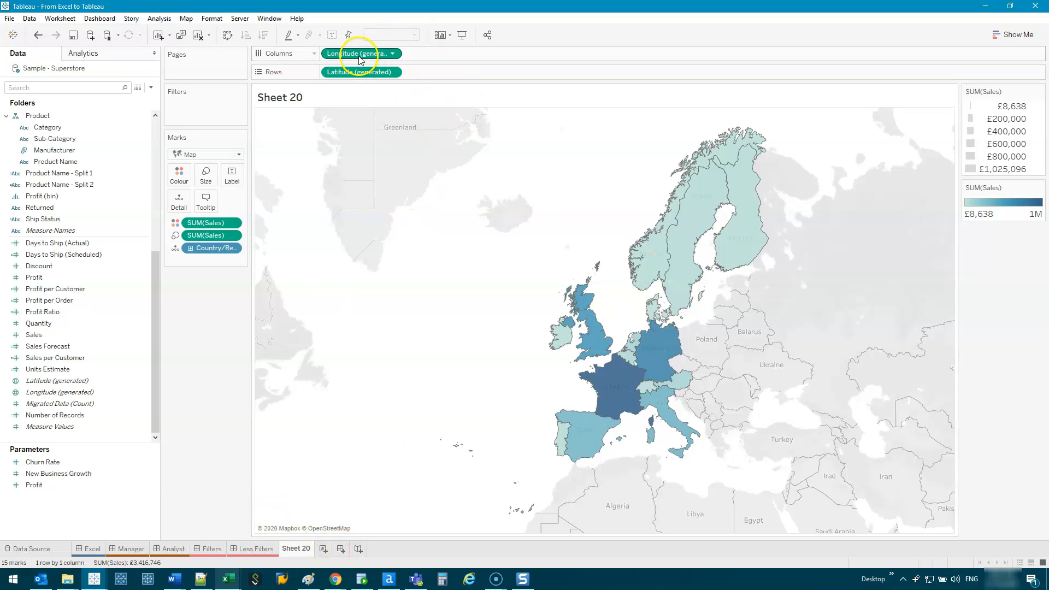
- Duplicate Longitude (generated) on Columns to get a second map, and widen the Marks card with that map's settings open
left_click_drag(350, 59, 428, 59)
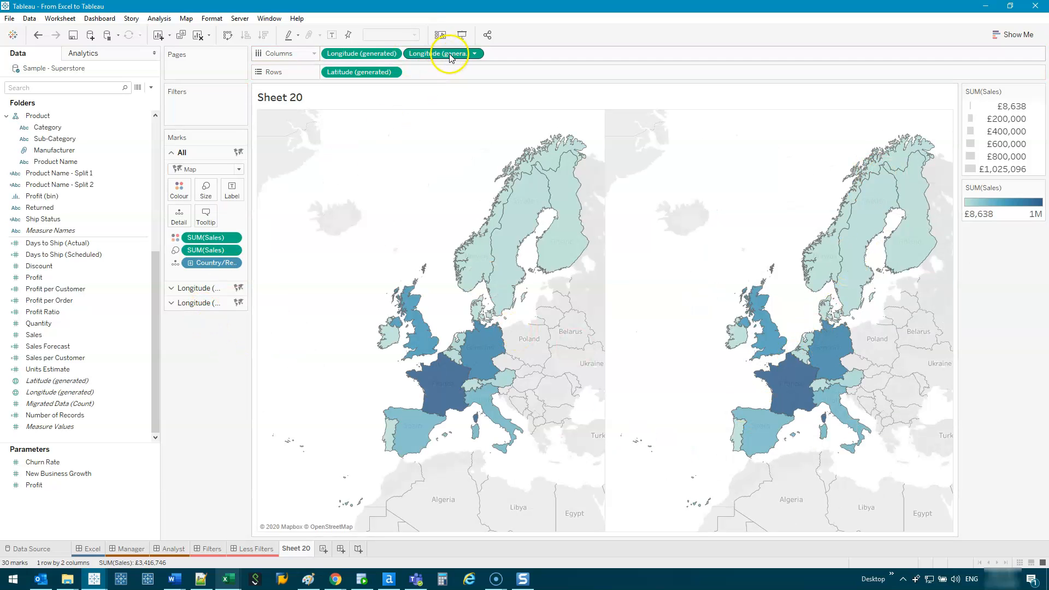
left_click_drag(252, 297, 183, 301)
key("Escape")
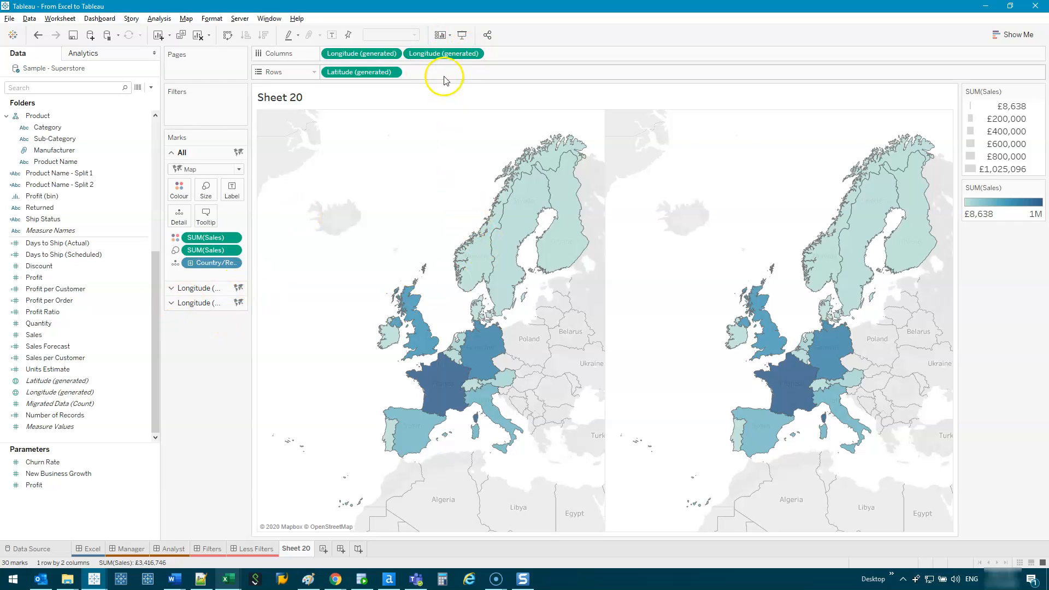
left_click(441, 53)
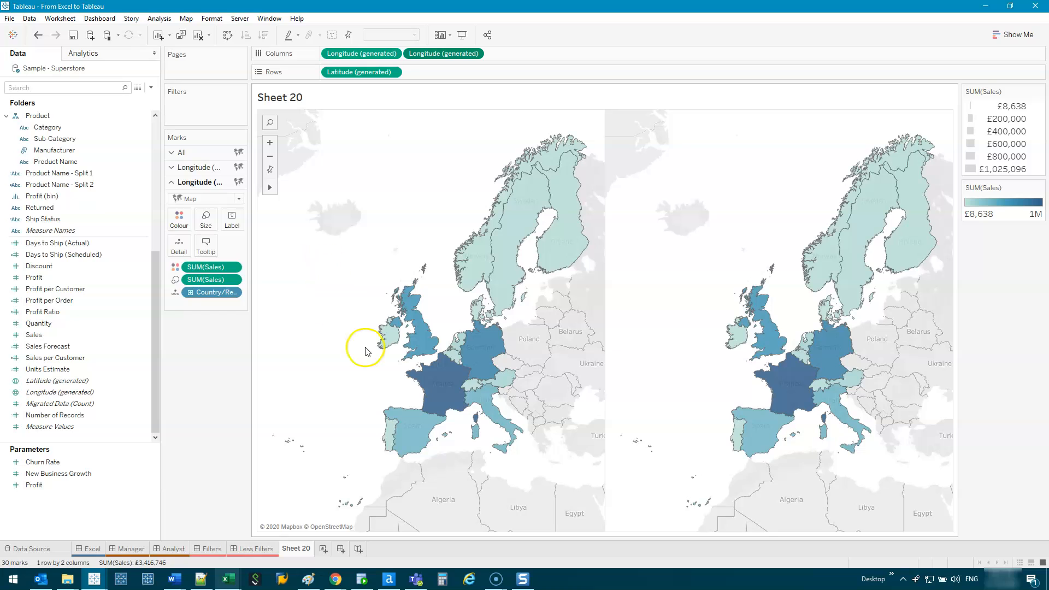
left_click_drag(247, 240, 268, 243)
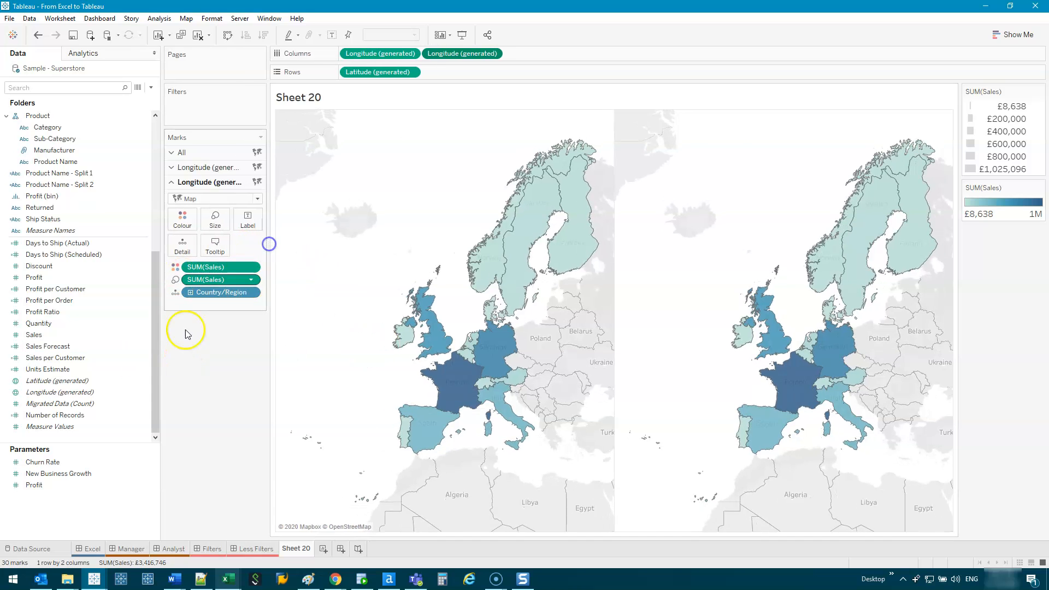
- Remove the Sales size encoding from the second map and colour it by Profit instead of Sales
left_click(213, 268)
left_click_drag(213, 281, 220, 379)
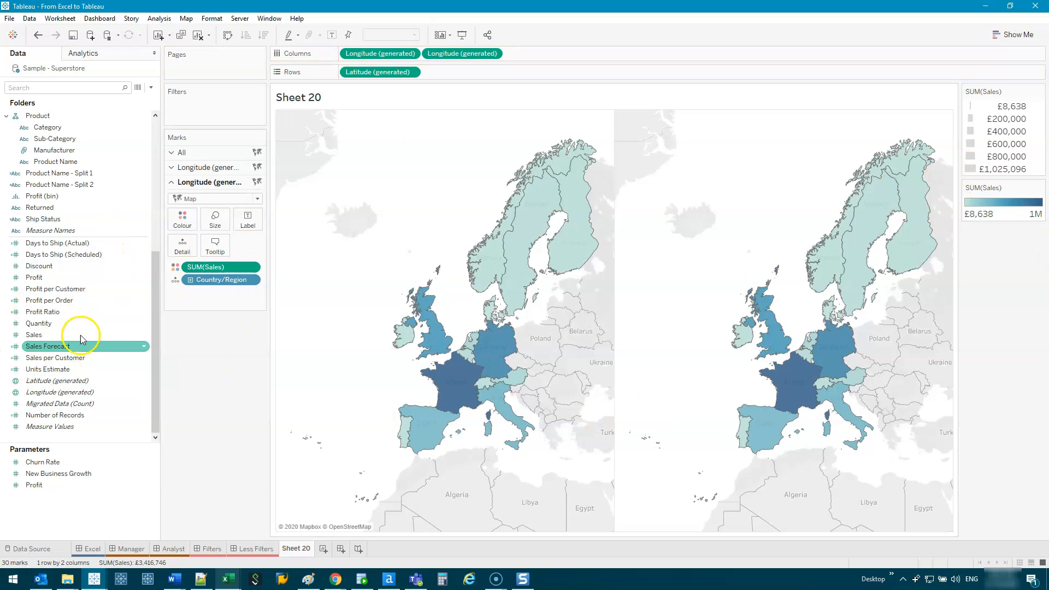
left_click_drag(46, 277, 192, 218)
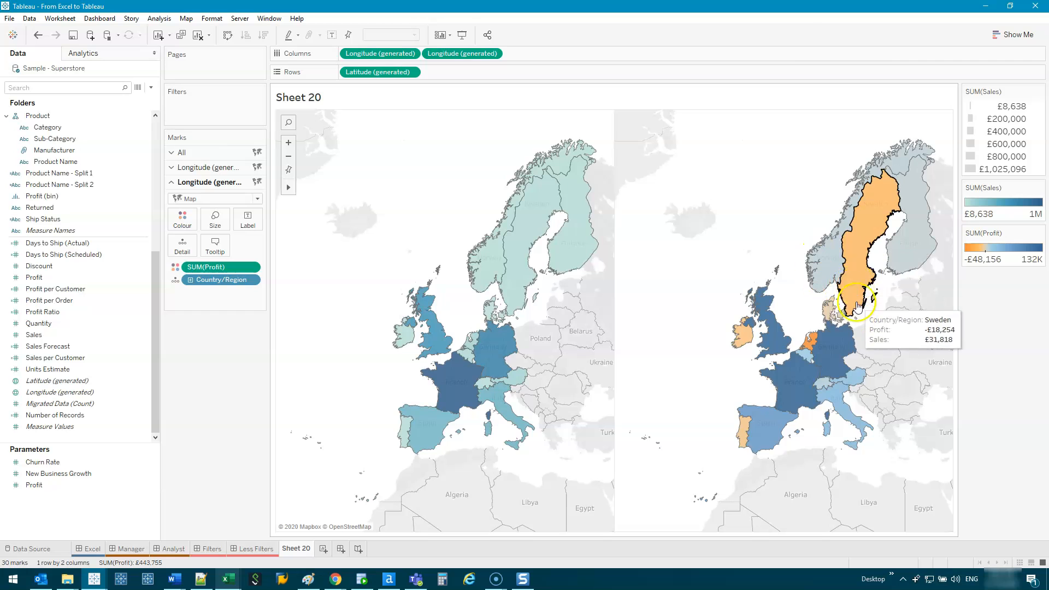
- Change the first map's Sales colour palette to Orange-Blue Diverging
left_click(195, 167)
double_click(997, 208)
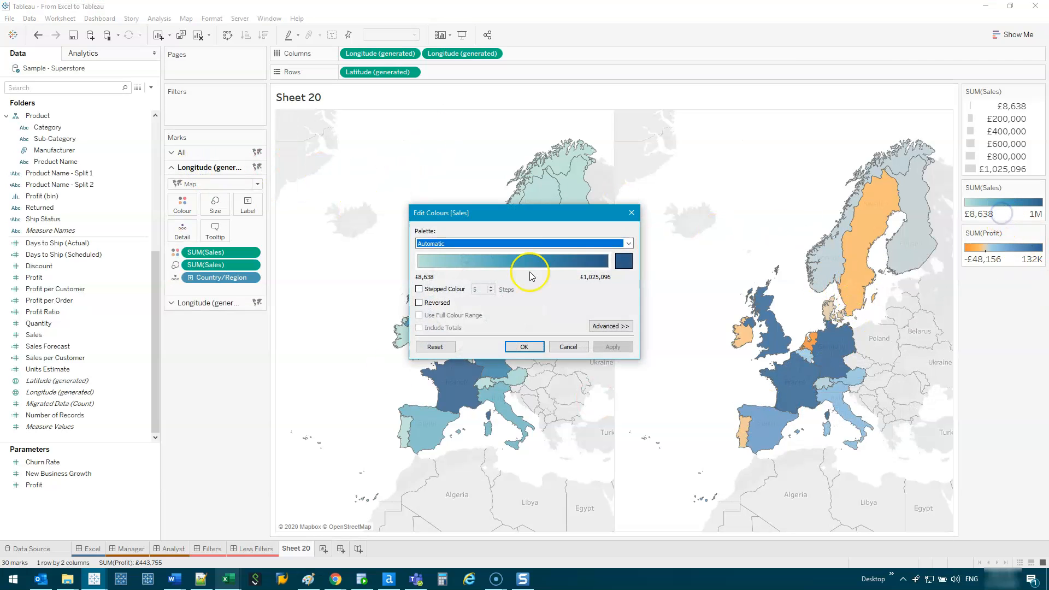
left_click(591, 244)
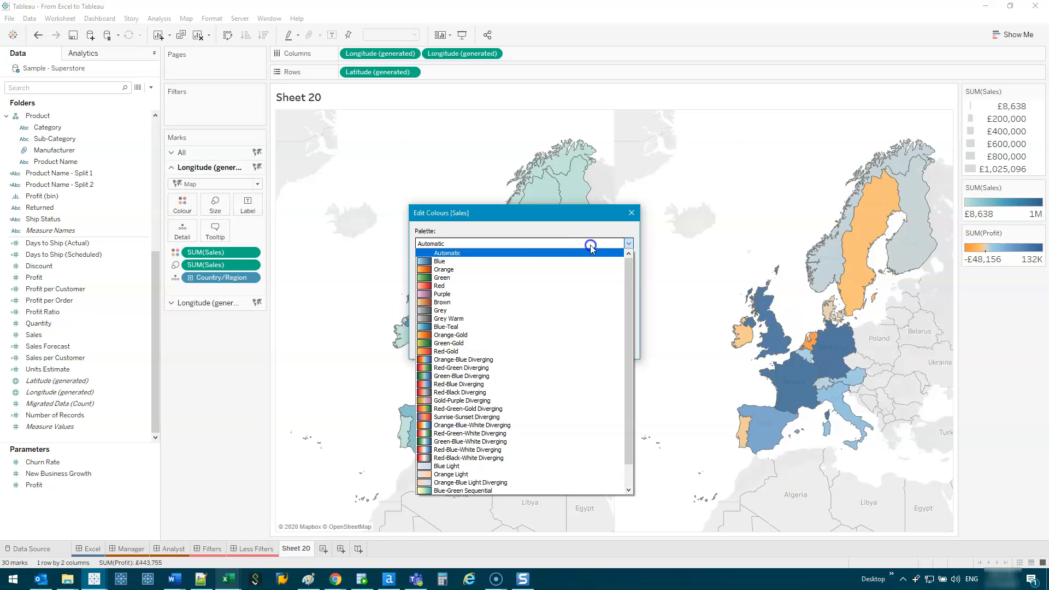
left_click(470, 360)
left_click(612, 347)
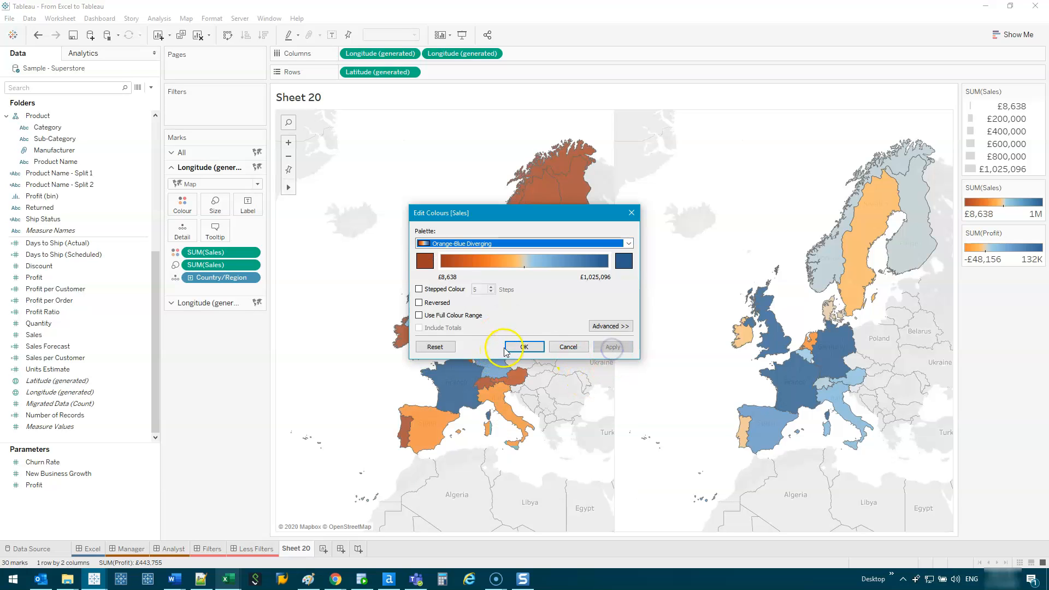
left_click(523, 348)
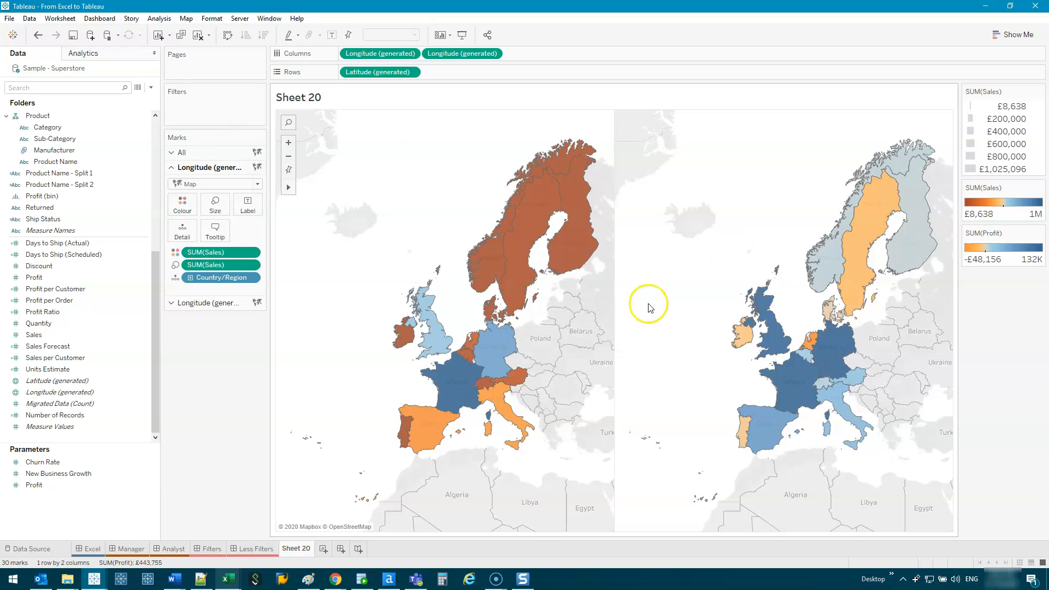
- Create a new dashboard and place Sheet 20 on it
left_click(342, 549)
left_click_drag(39, 178, 474, 257)
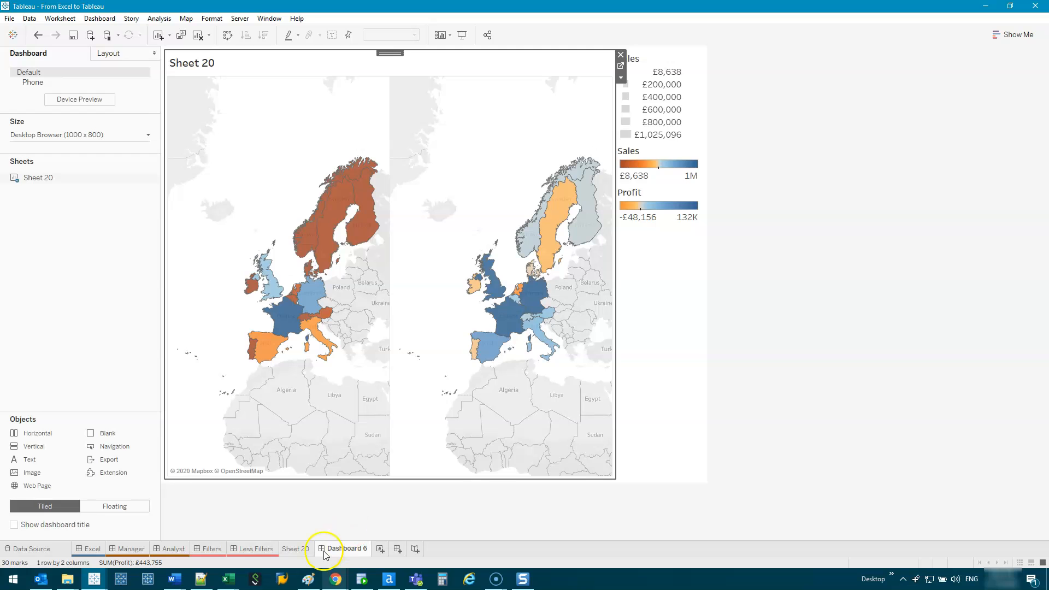
- Review the Profit by Year chart on the Manager dashboard, and put the discrete YEAR(Order Date) on Rows in a new worksheet
left_click(300, 549)
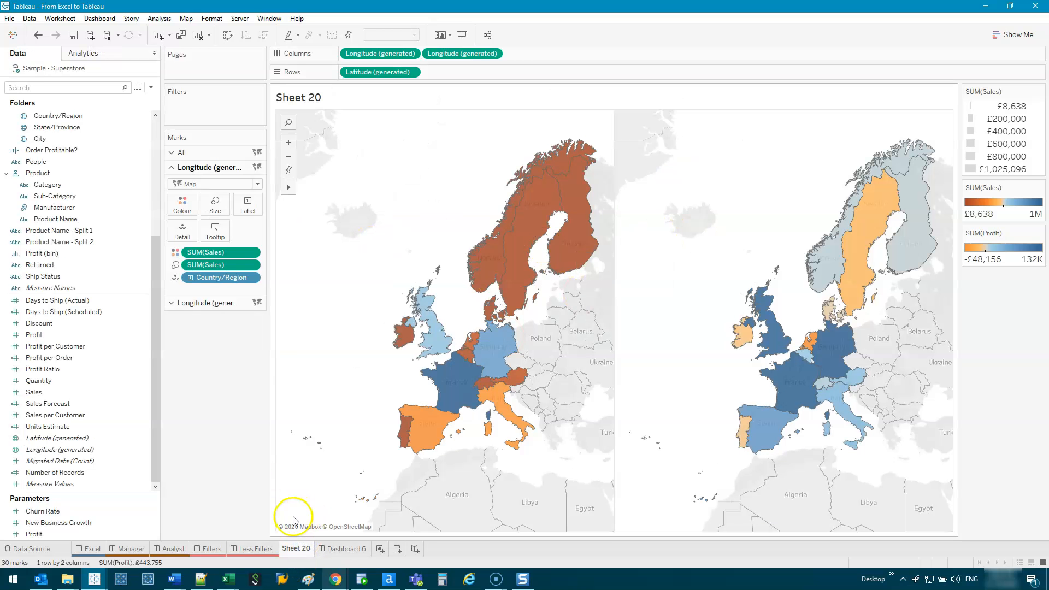
left_click(131, 548)
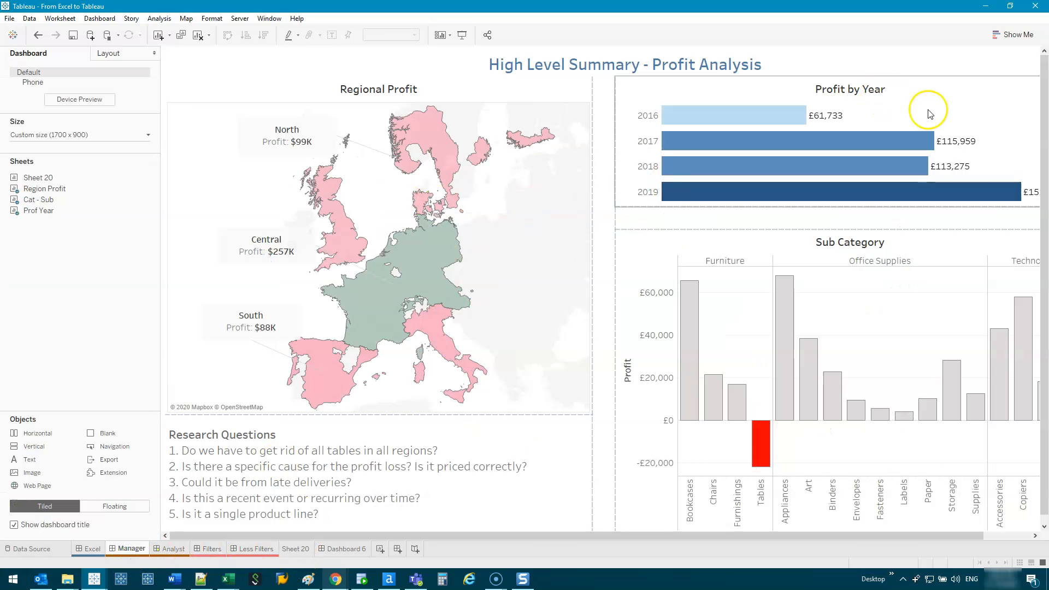
left_click(930, 114)
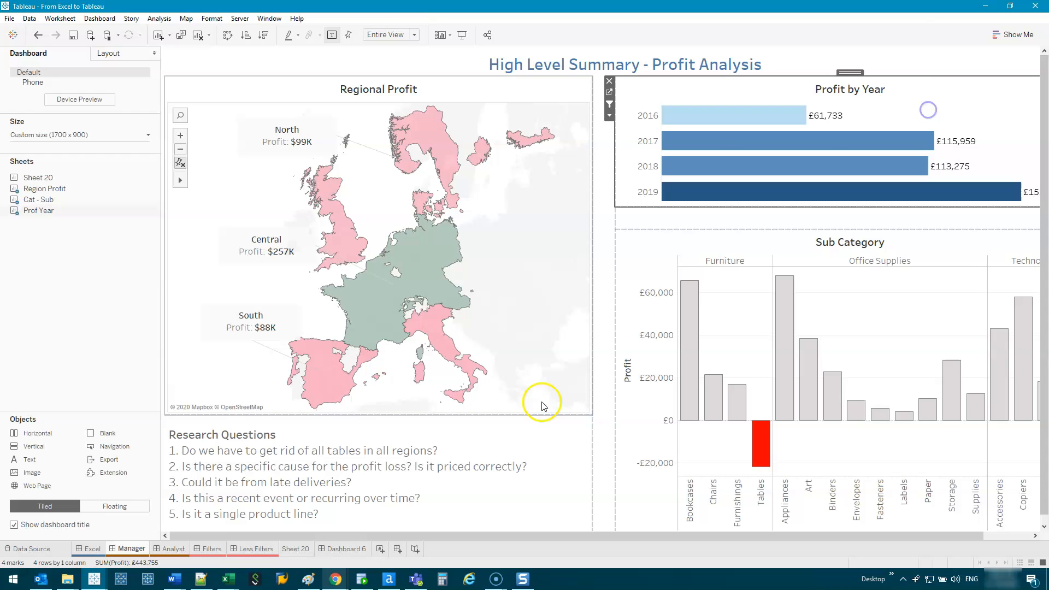
left_click(380, 548)
scroll(67, 219, "up", 4)
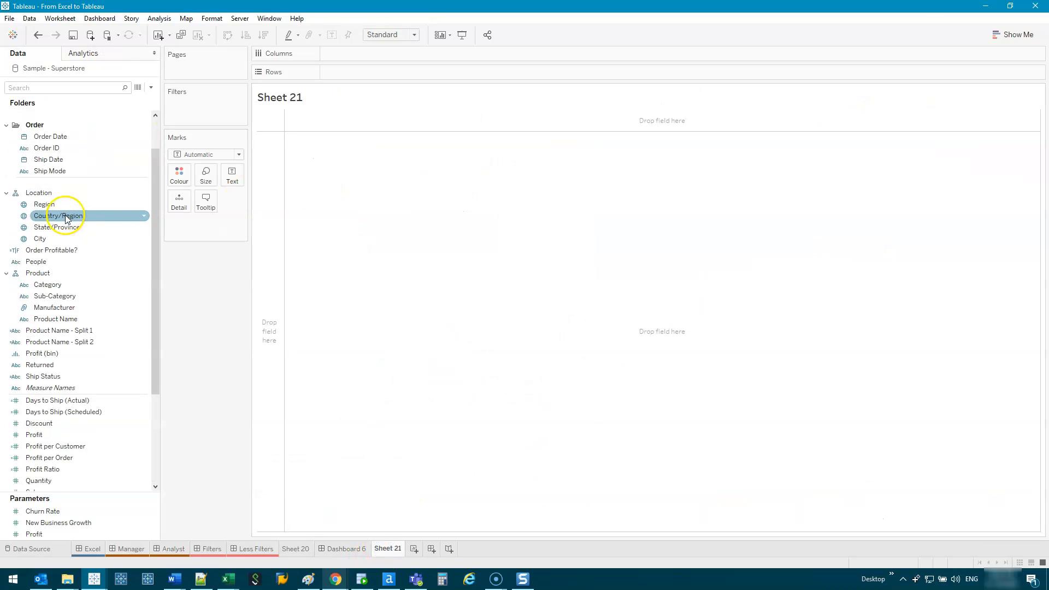
left_click_drag(51, 171, 278, 194)
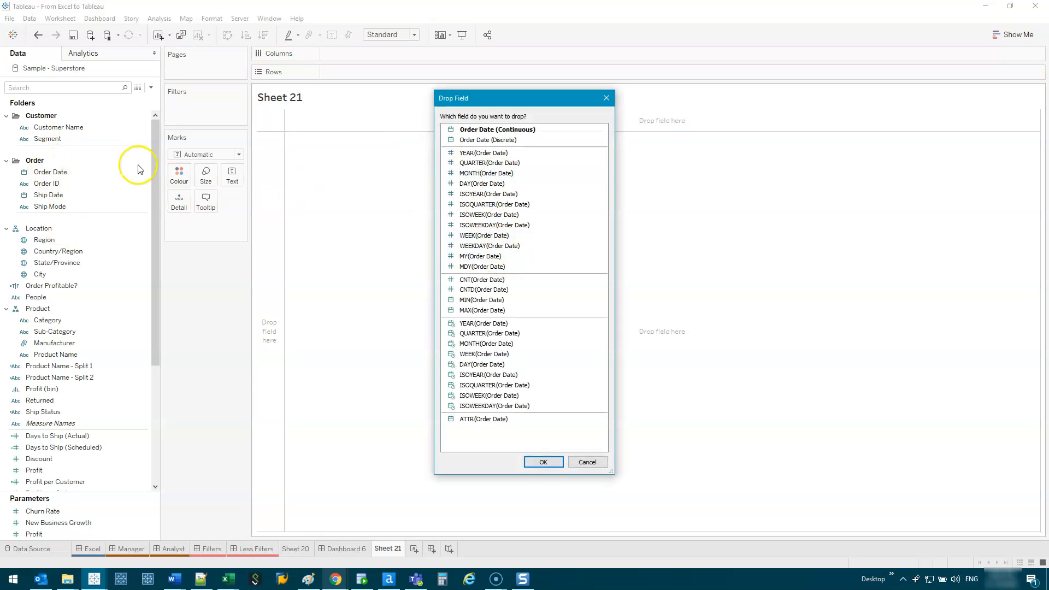
double_click(495, 154)
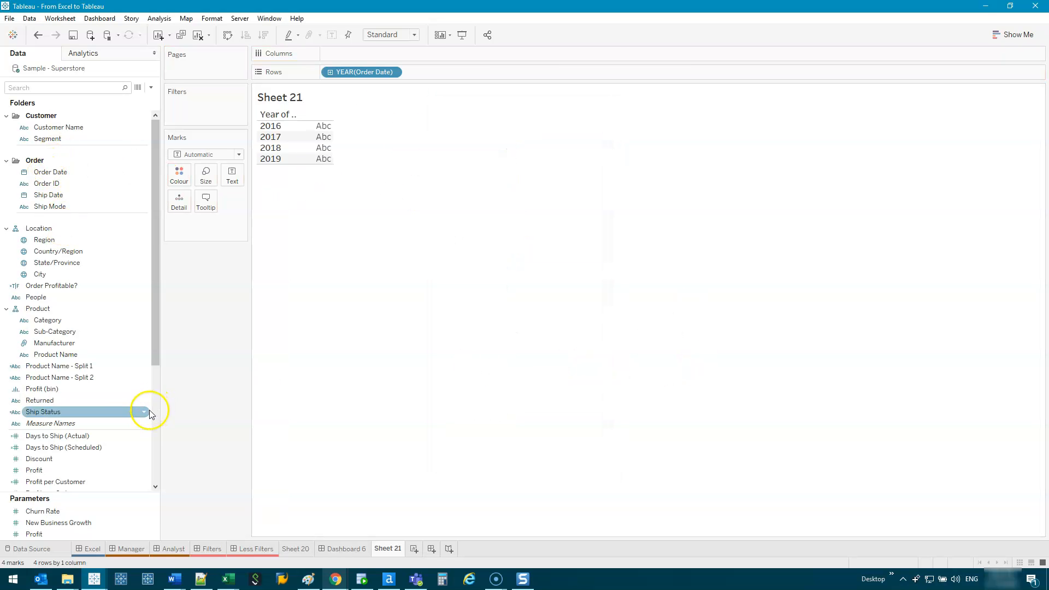
- Add Profit as both the label and the Columns measure, and set the mark type to Bar
scroll(91, 346, "down", 4)
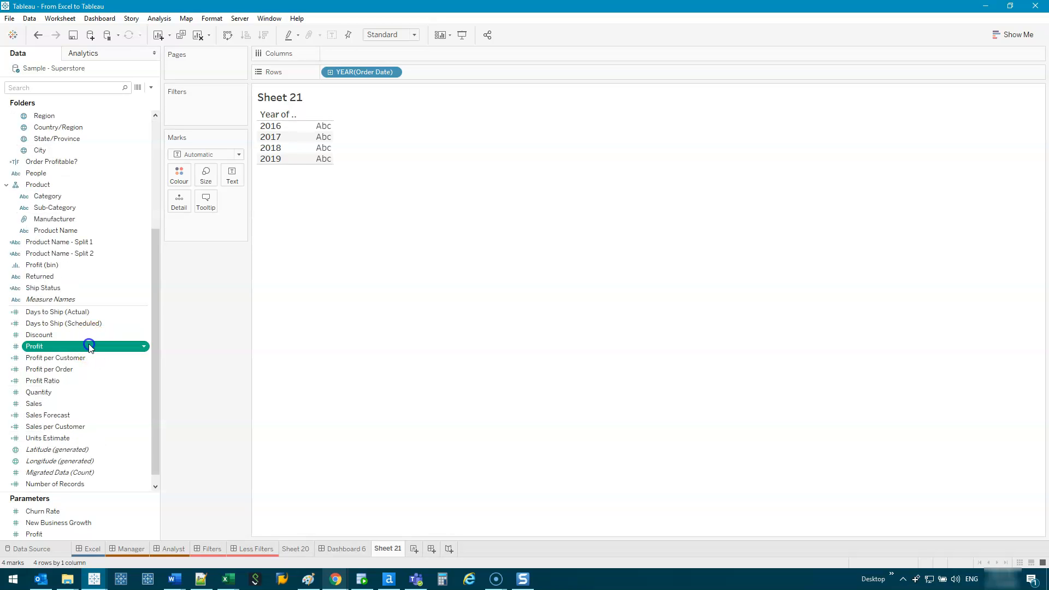
double_click(91, 347)
left_click_drag(209, 222, 414, 51)
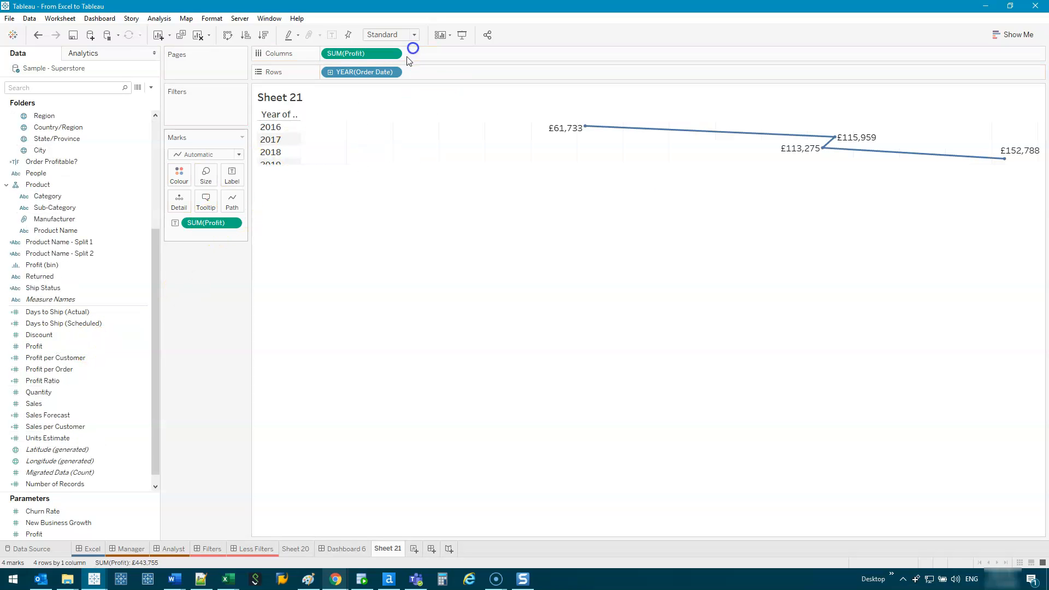
left_click(213, 155)
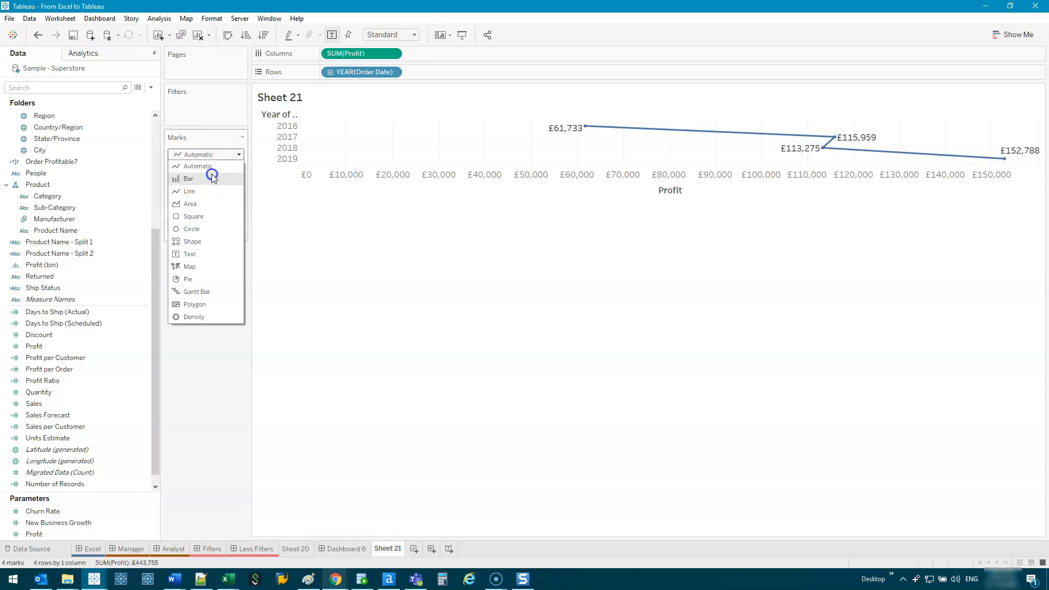
left_click(207, 178)
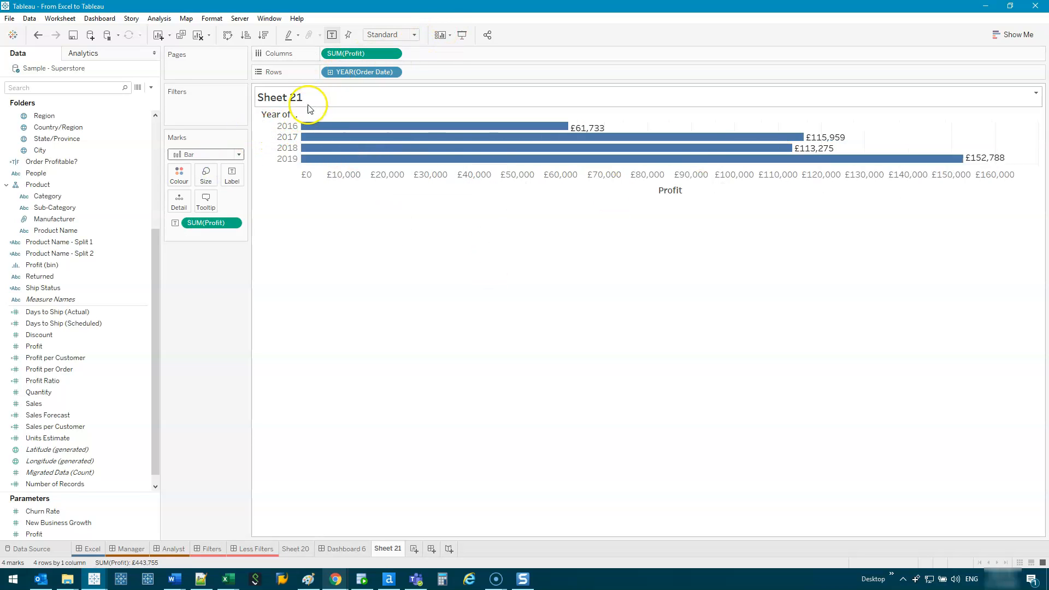
- Hide the field labels for rows and make the year rows taller
right_click(265, 118)
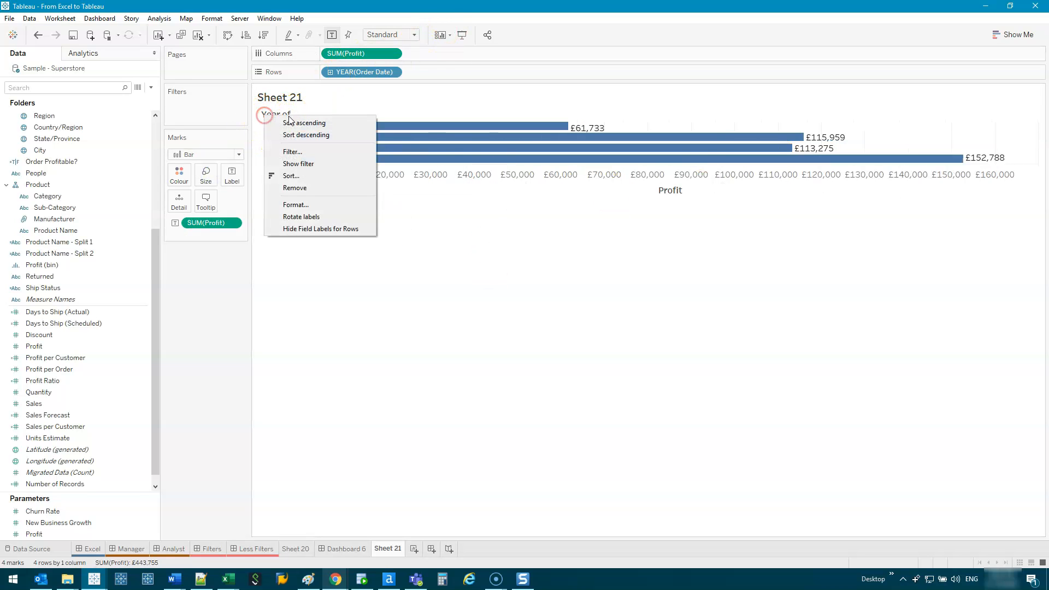
left_click(299, 230)
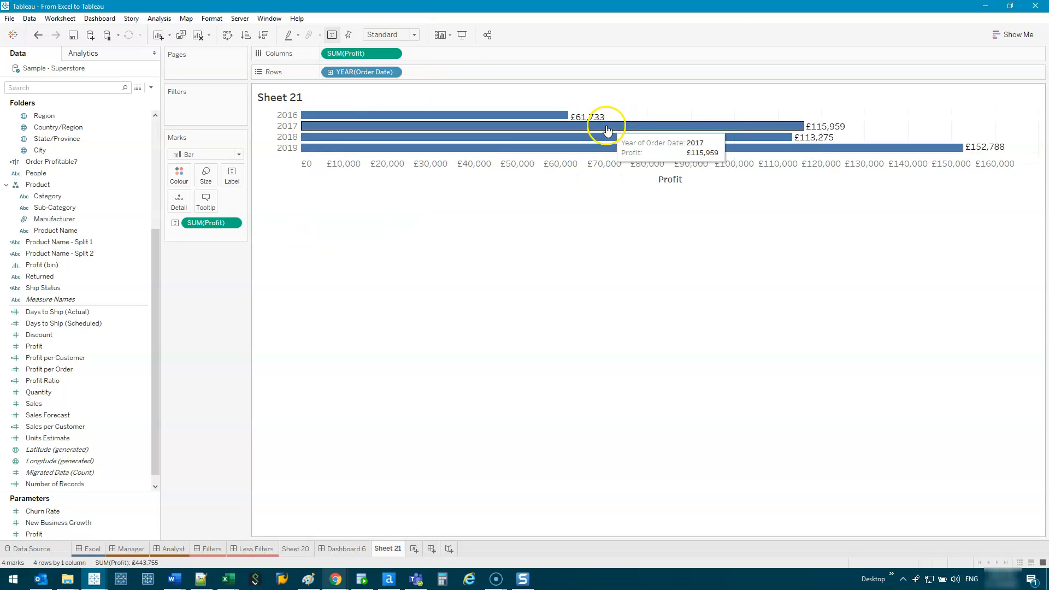
left_click(294, 117)
left_click(296, 117)
left_click_drag(290, 121, 290, 136)
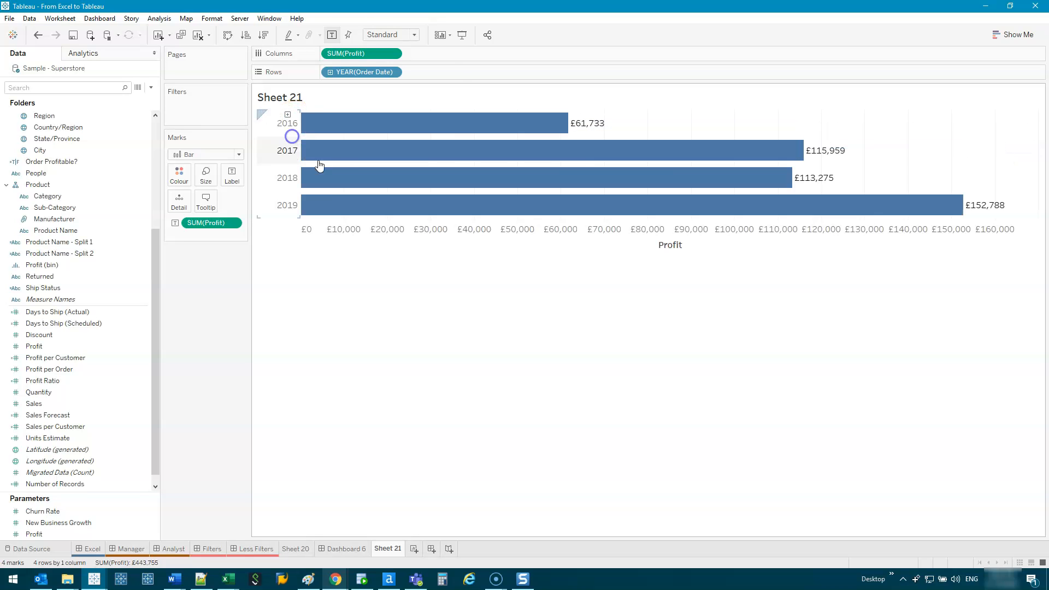
- Hide the Profit axis header below the yearly bars
mouse_move(839, 124)
left_mouse_down()
mouse_move(810, 129)
mouse_move(863, 131)
left_mouse_up()
mouse_move(726, 218)
left_mouse_down()
mouse_move(628, 222)
mouse_move(747, 217)
mouse_move(699, 223)
left_mouse_up()
key("Escape")
right_click(532, 239)
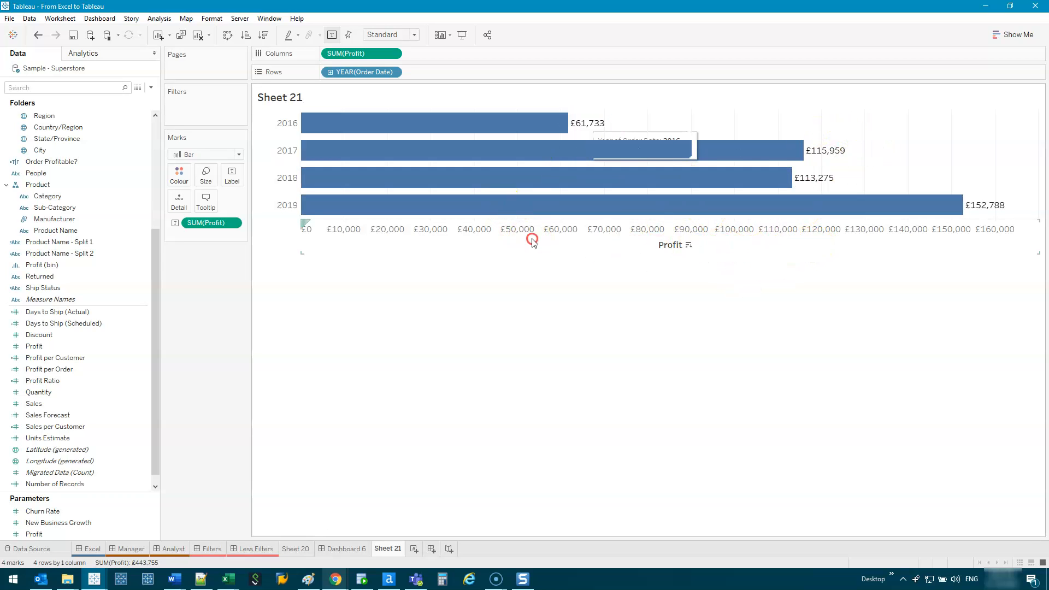
left_click(583, 303)
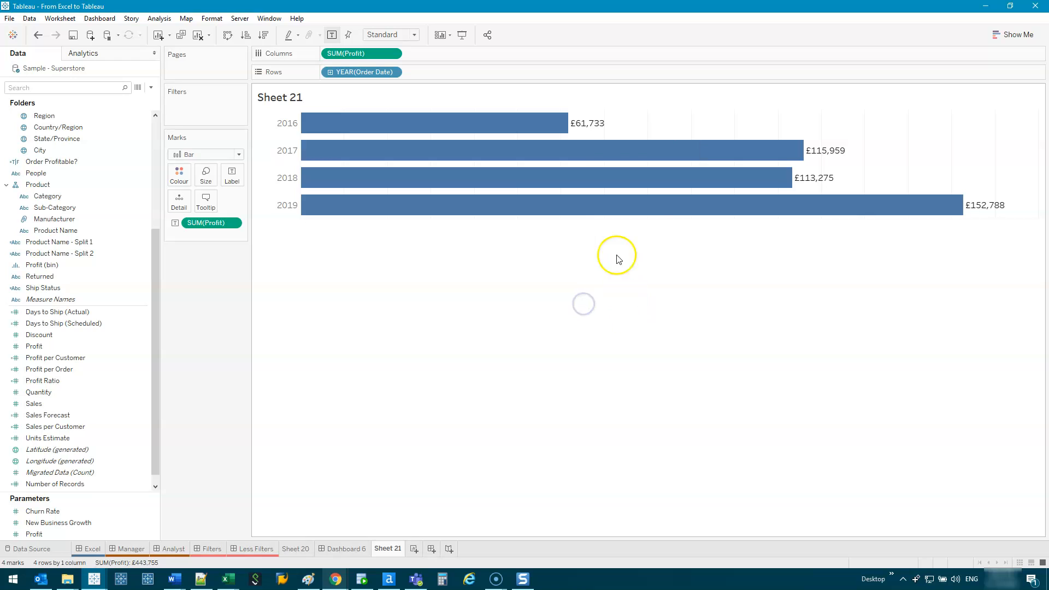
- Undo hiding the Profit axis, and expand the years into quarters with the chart fitted to Entire View
key("ctrl+z")
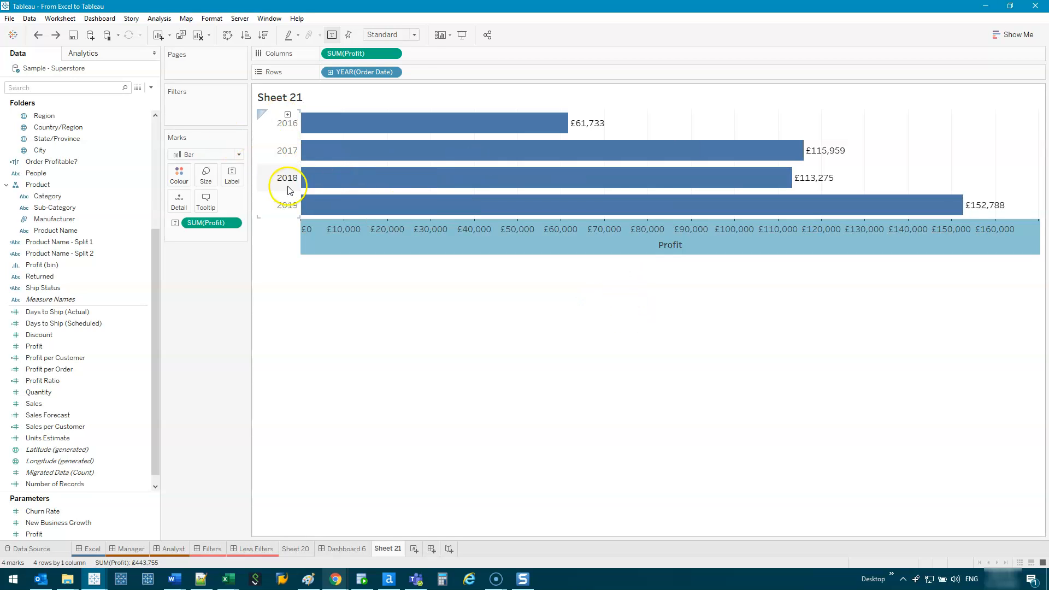
left_click(287, 114)
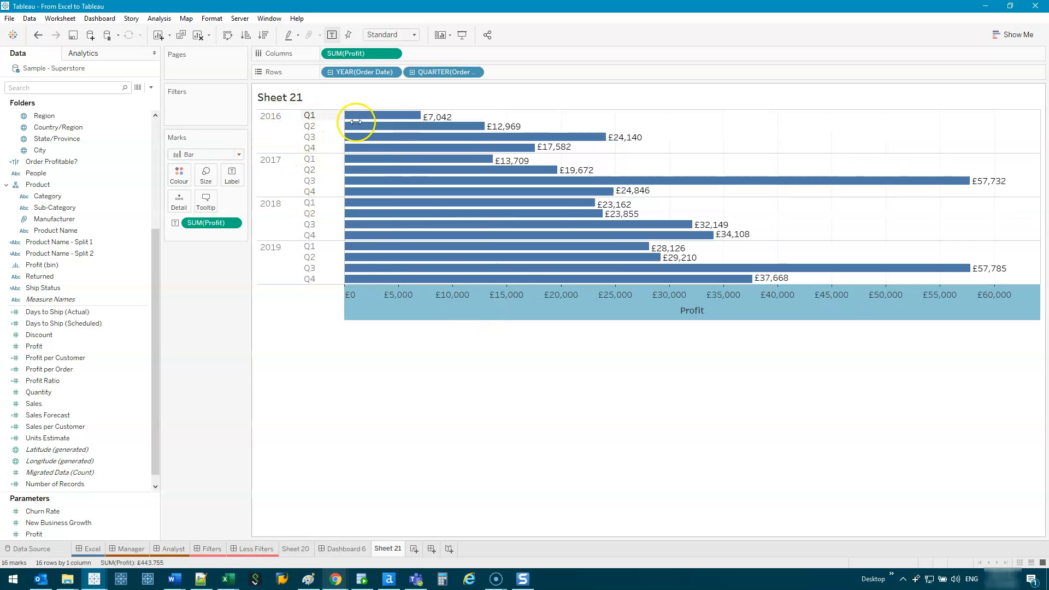
left_click(391, 35)
left_click(389, 73)
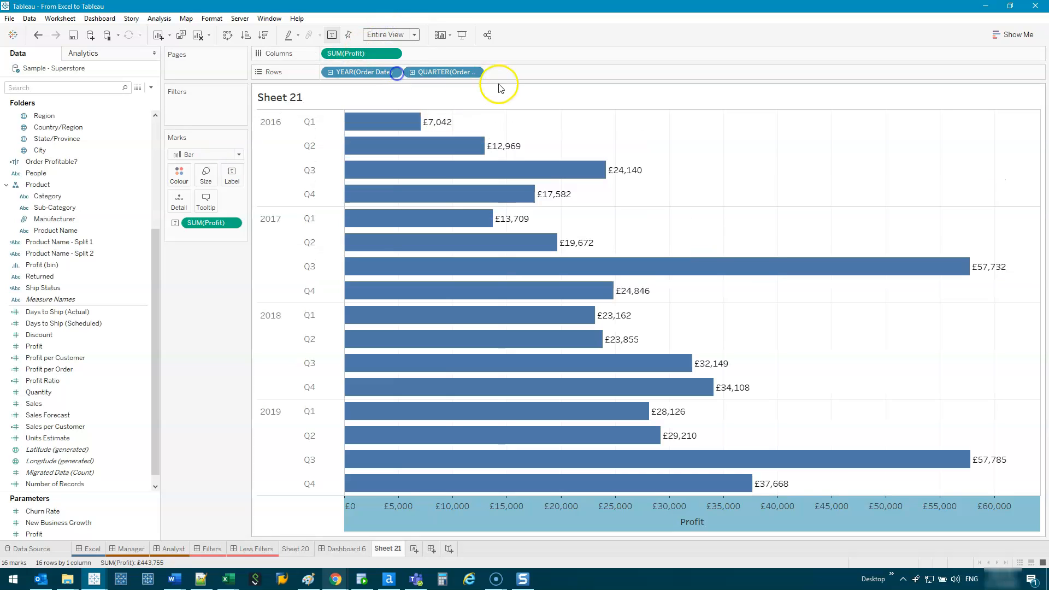
- Take the Profit labels off the bars, compare the quarterly bars against the axis, and undo the label removal
left_click_drag(214, 223, 218, 295)
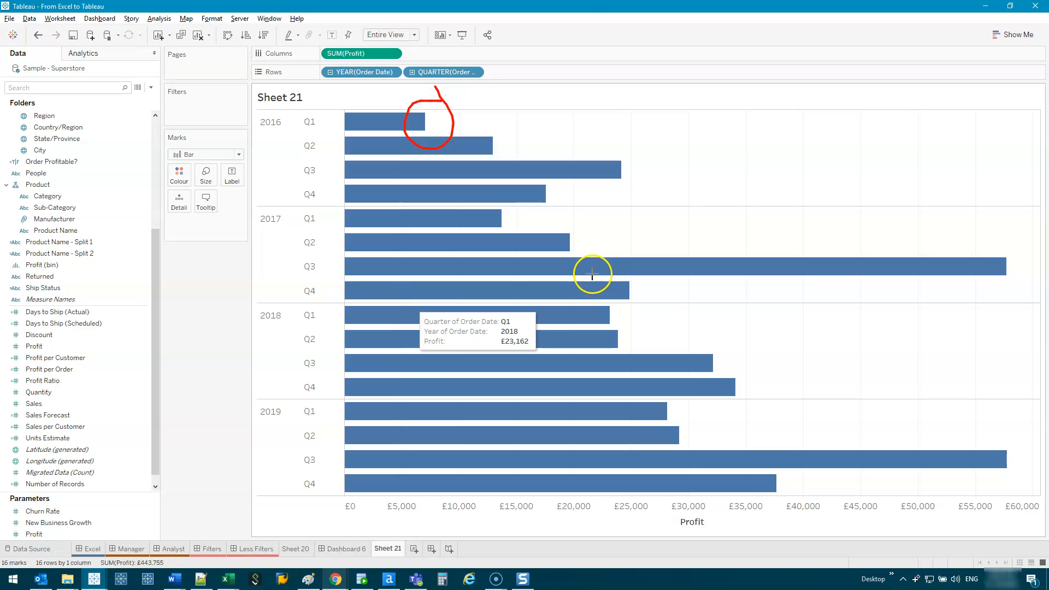
mouse_move(407, 127)
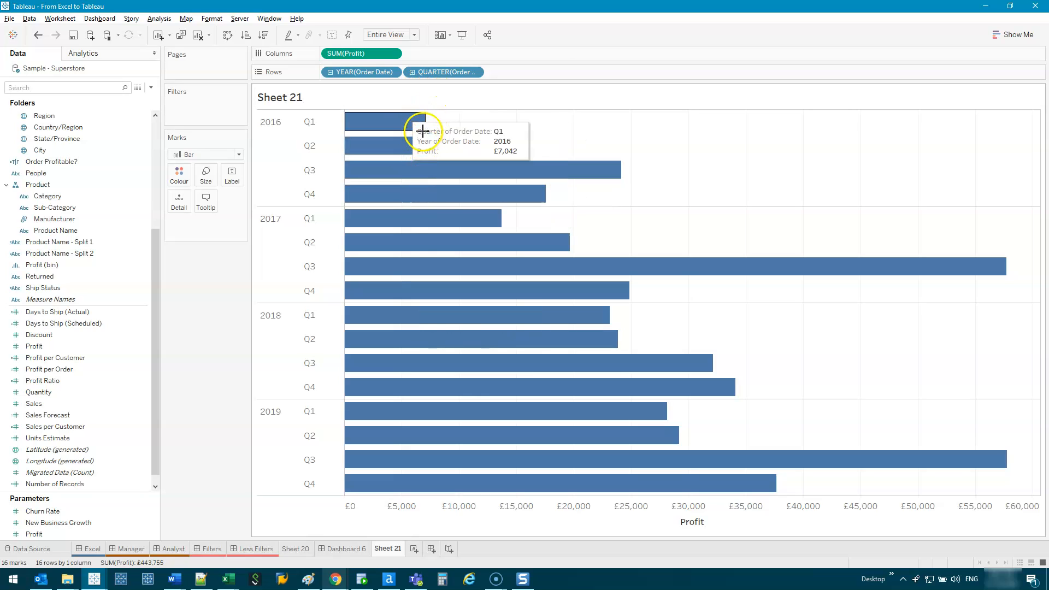
left_click_drag(414, 301, 421, 441)
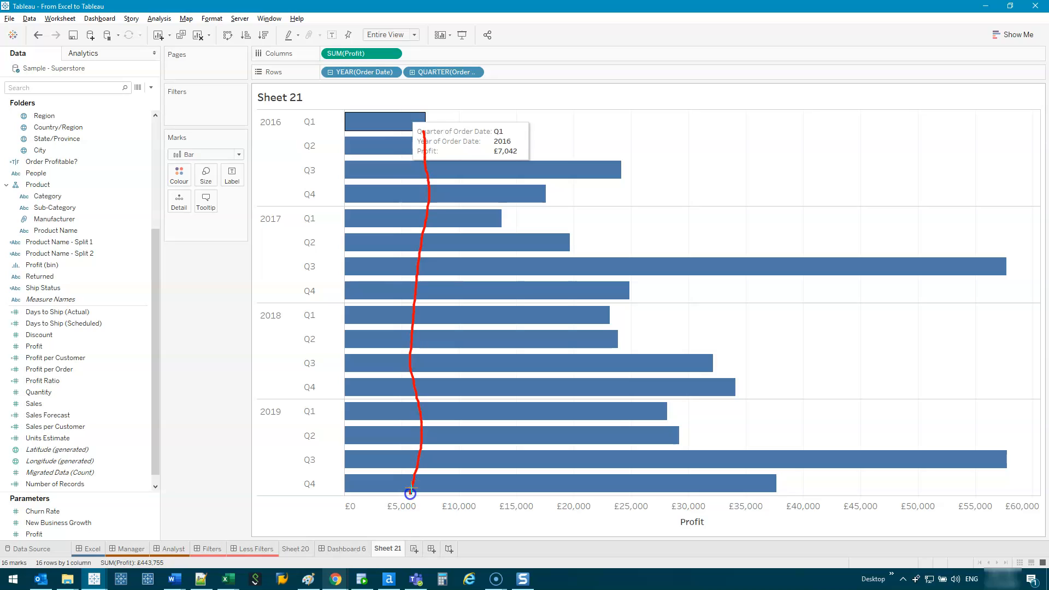
key("Escape")
key("ctrl+z")
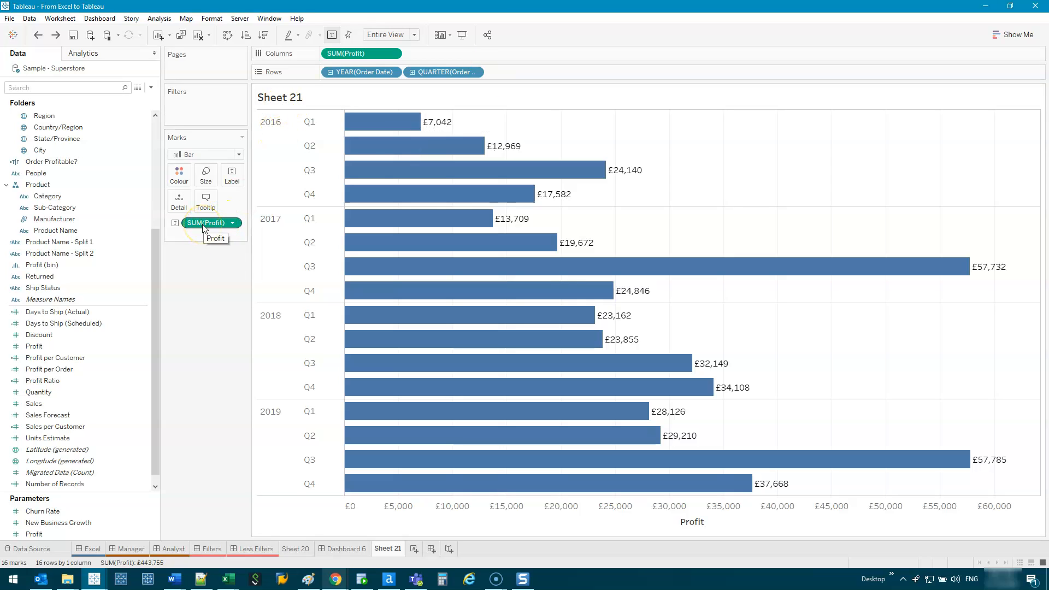
- Hide the Profit axis header below the quarterly bars
left_click(483, 504)
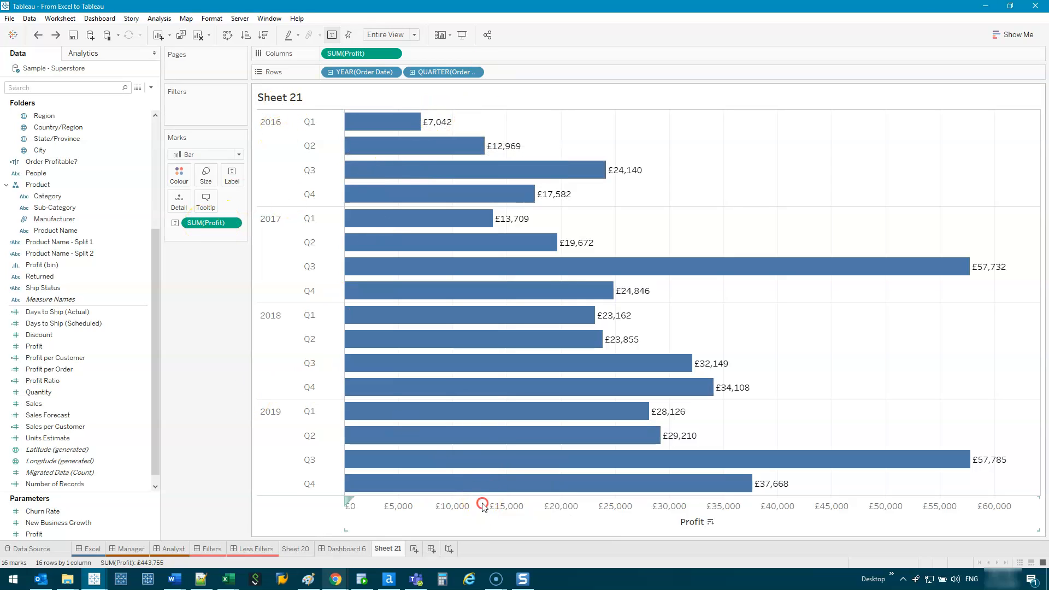
right_click(483, 505)
left_click(534, 474)
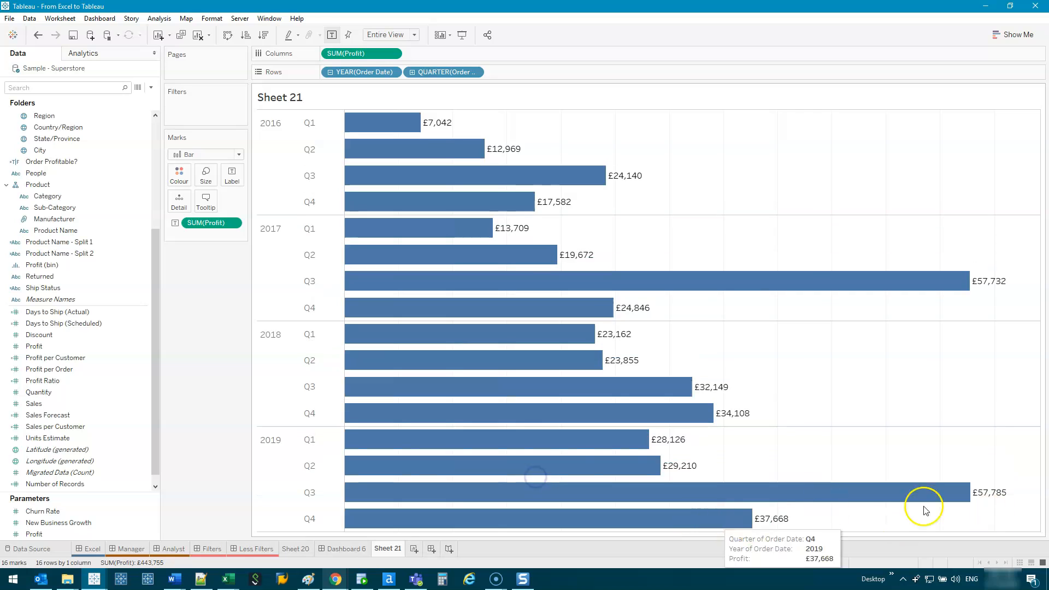
- Colour the bars by a copy of SUM(Profit), and replace that colouring with a copy of YEAR(Order Date)
left_click_drag(209, 222, 207, 224)
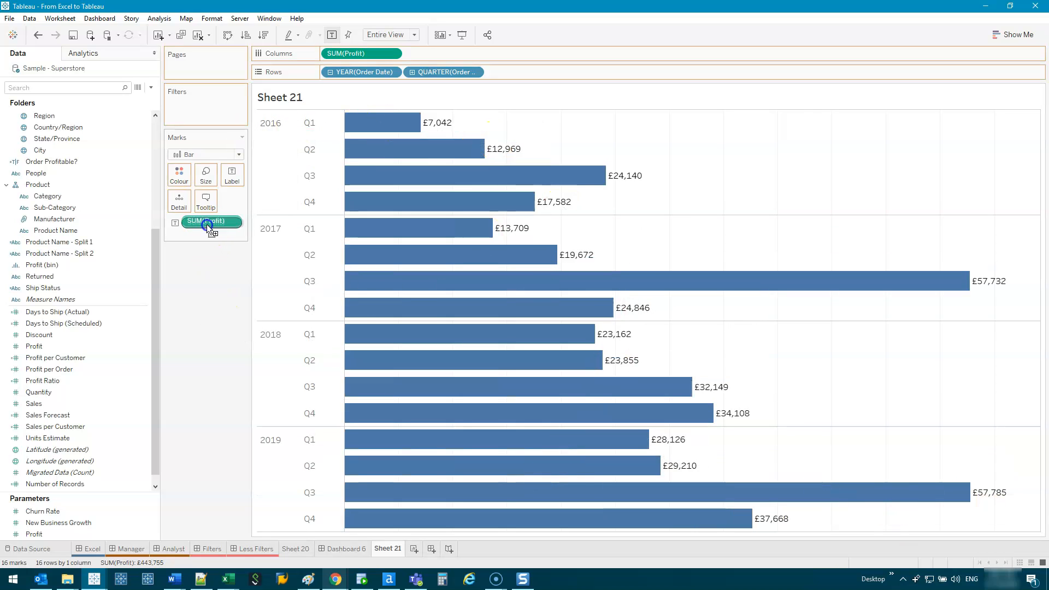
left_click_drag(180, 187, 180, 186)
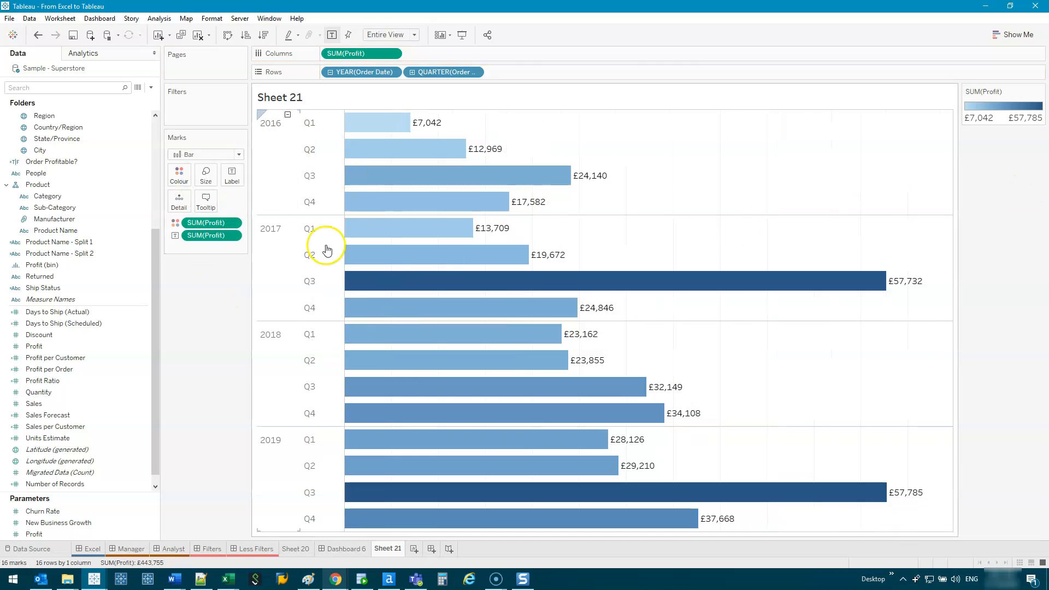
left_click_drag(363, 72, 182, 174)
- Assign the Orange colour palette to the order years
double_click(1023, 134)
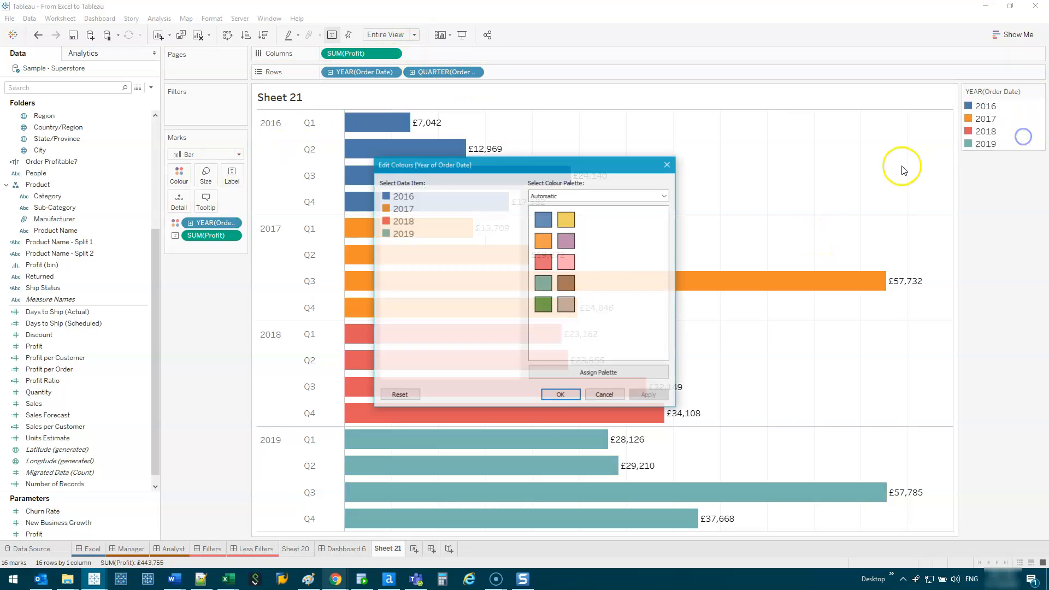
left_click(572, 196)
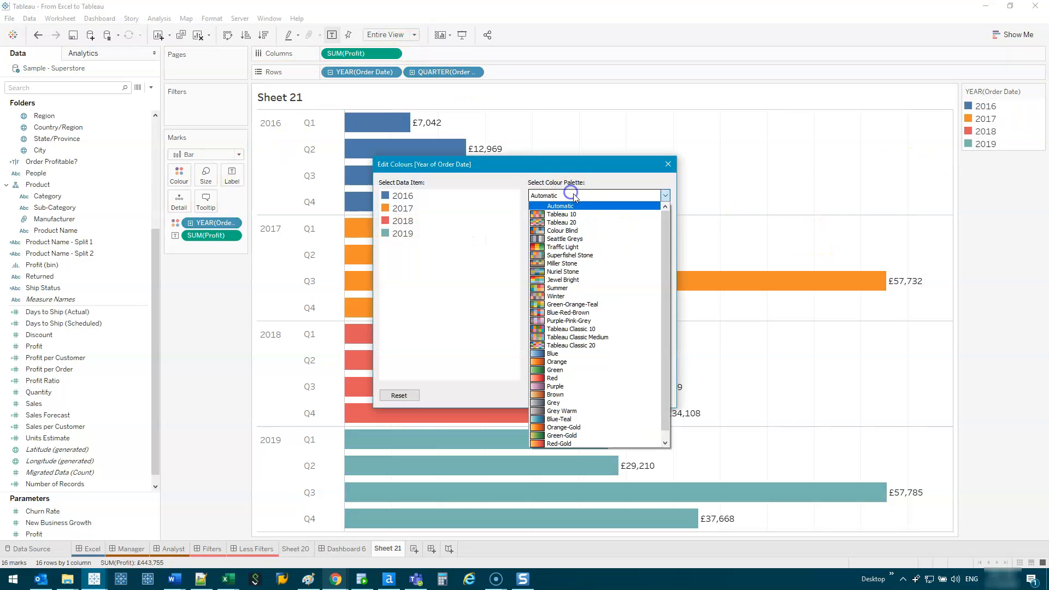
left_click(576, 362)
left_click(639, 372)
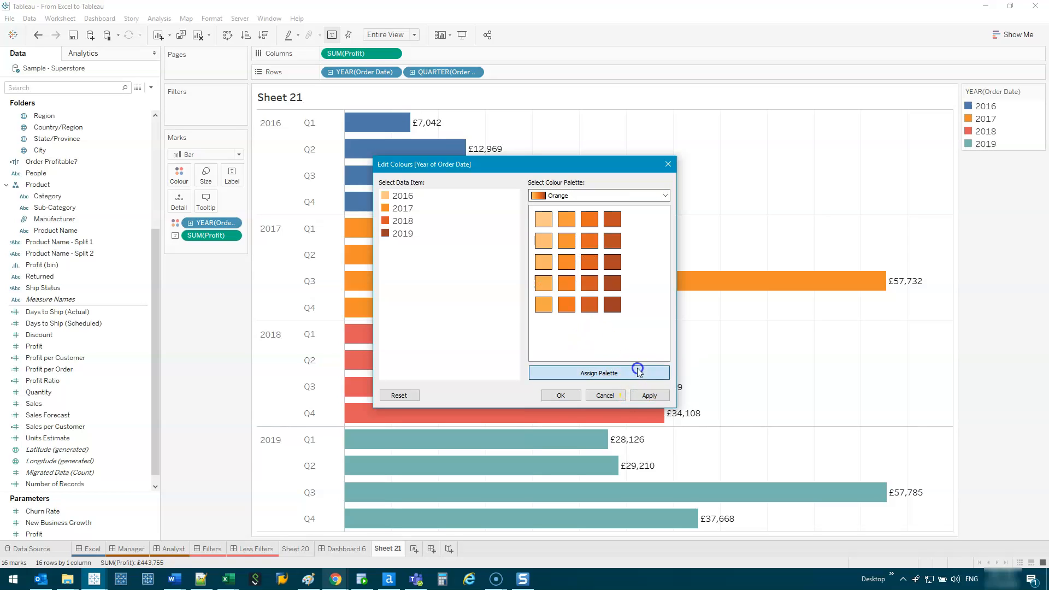
left_click(662, 395)
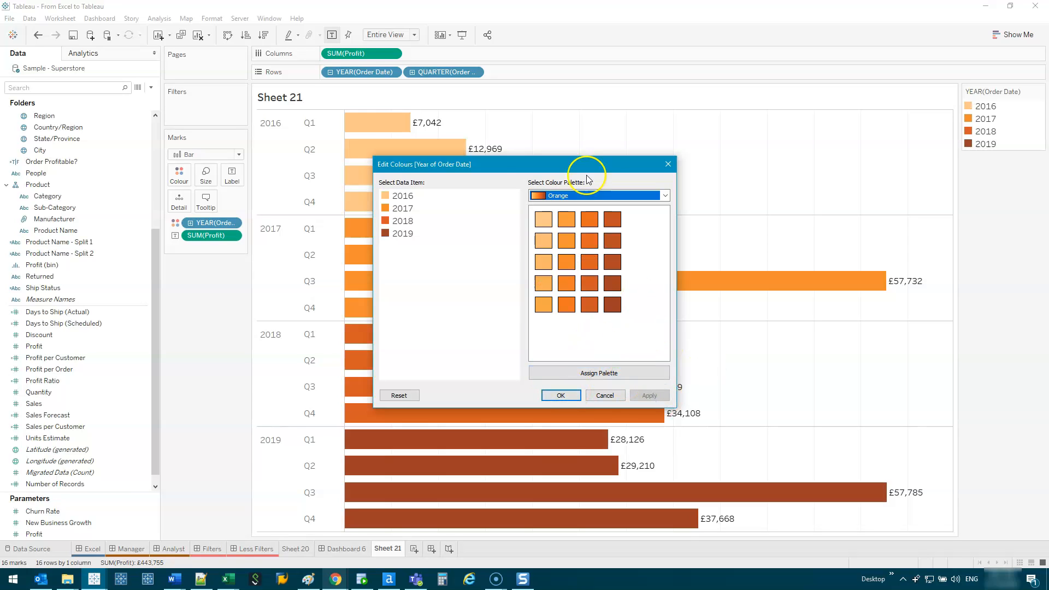
left_click(561, 394)
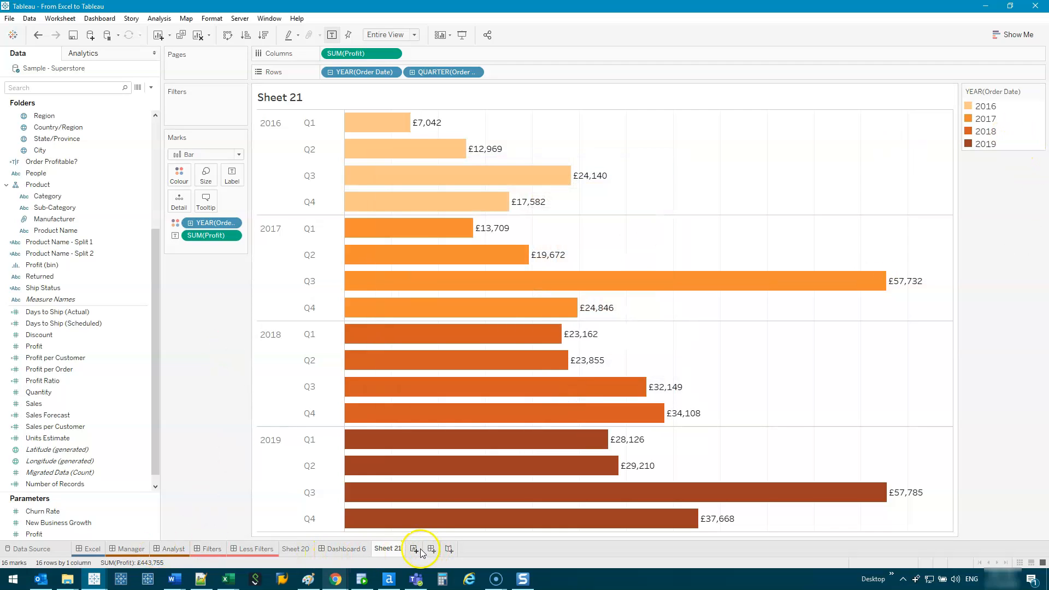
- Add Sheet 21 below the maps on Dashboard 6 and compare its bar colours with the Sales map
left_click(360, 548)
mouse_move(55, 188)
left_mouse_down()
mouse_move(444, 247)
mouse_move(476, 408)
left_mouse_up()
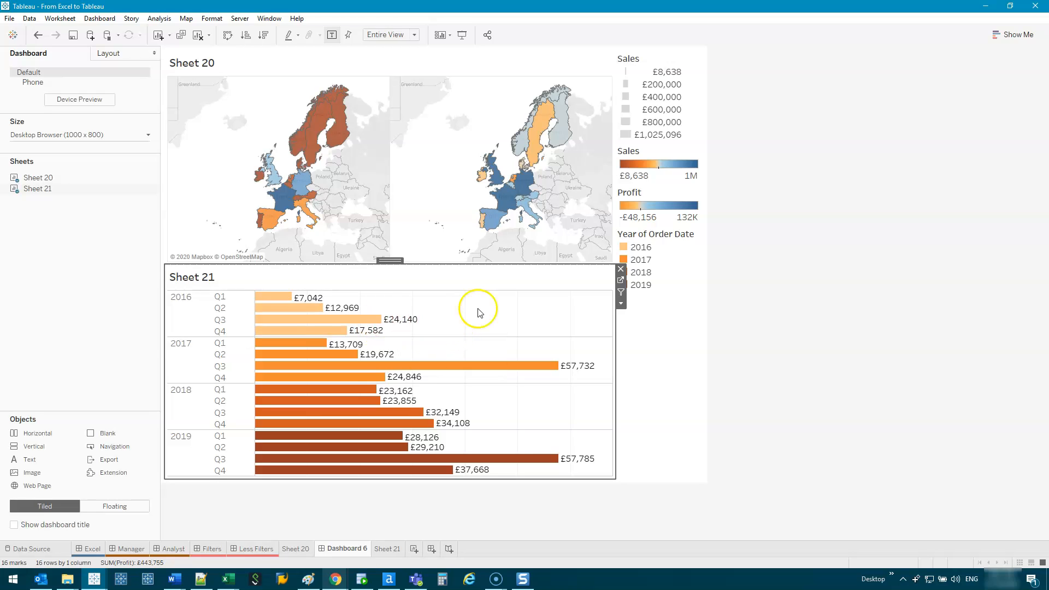
left_click(810, 297)
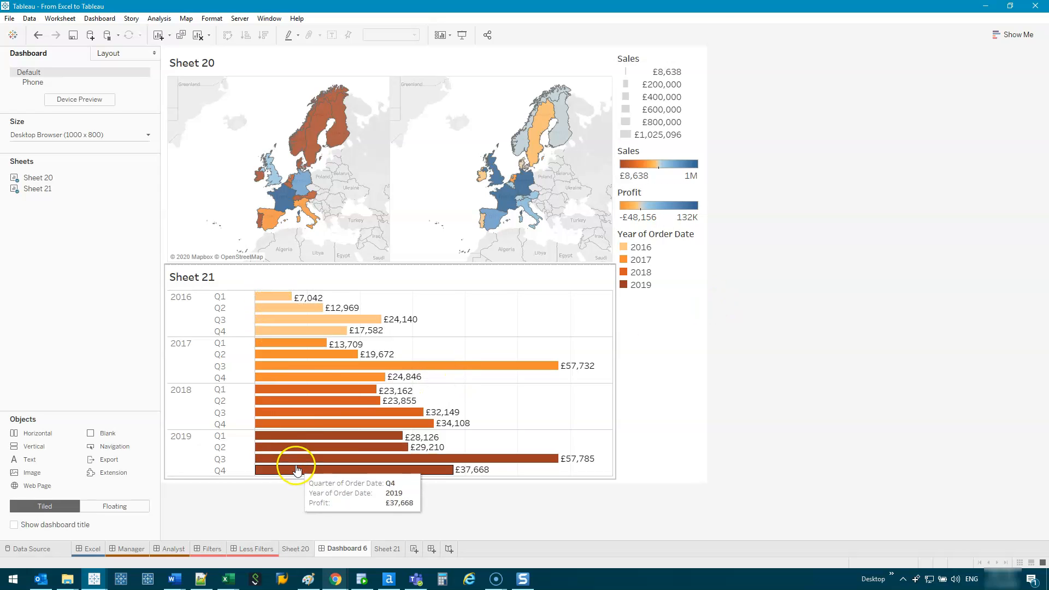
mouse_move(329, 285)
left_mouse_down()
mouse_move(285, 497)
mouse_move(314, 326)
left_mouse_up()
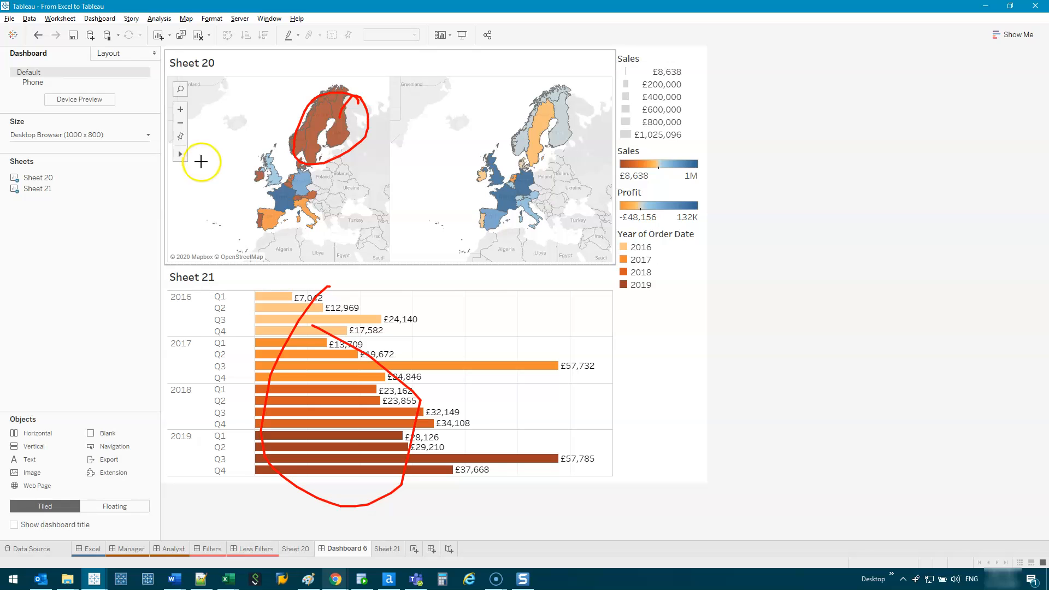
mouse_move(377, 295)
left_mouse_down()
mouse_move(276, 421)
mouse_move(388, 380)
left_mouse_up()
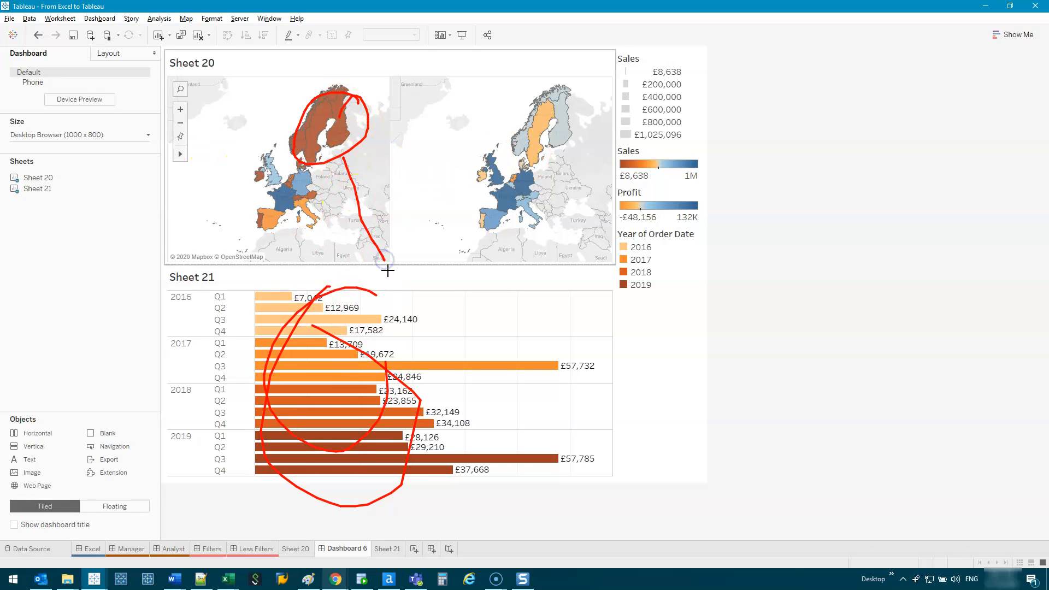
key("Escape")
- Go from the dashboard to Sheet 21 and assign the Grey colour palette to the order years
left_click(449, 287)
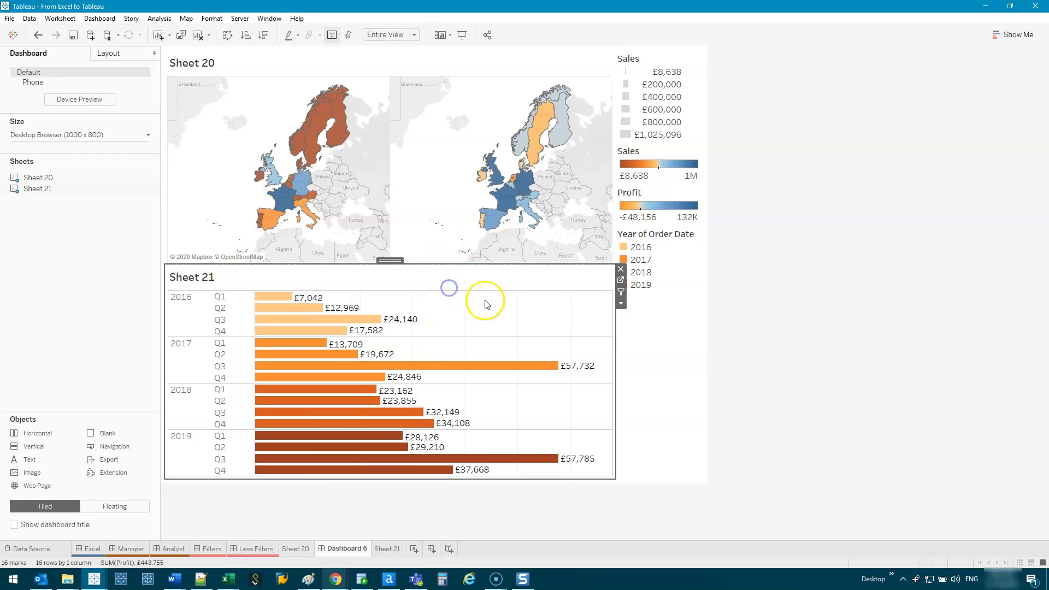
left_click(621, 284)
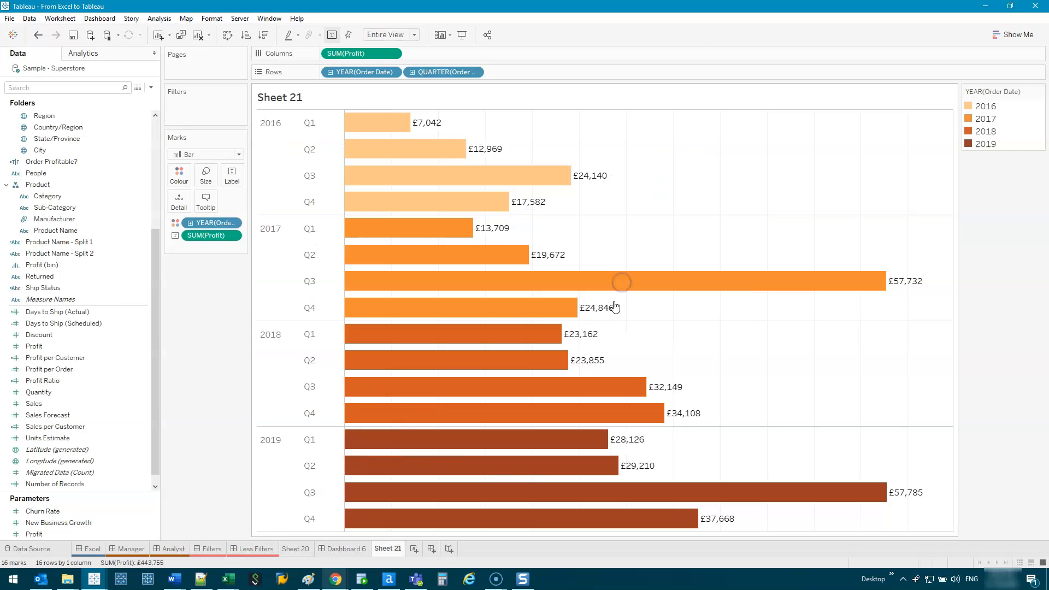
left_click(1038, 91)
left_click(970, 164)
left_click(611, 196)
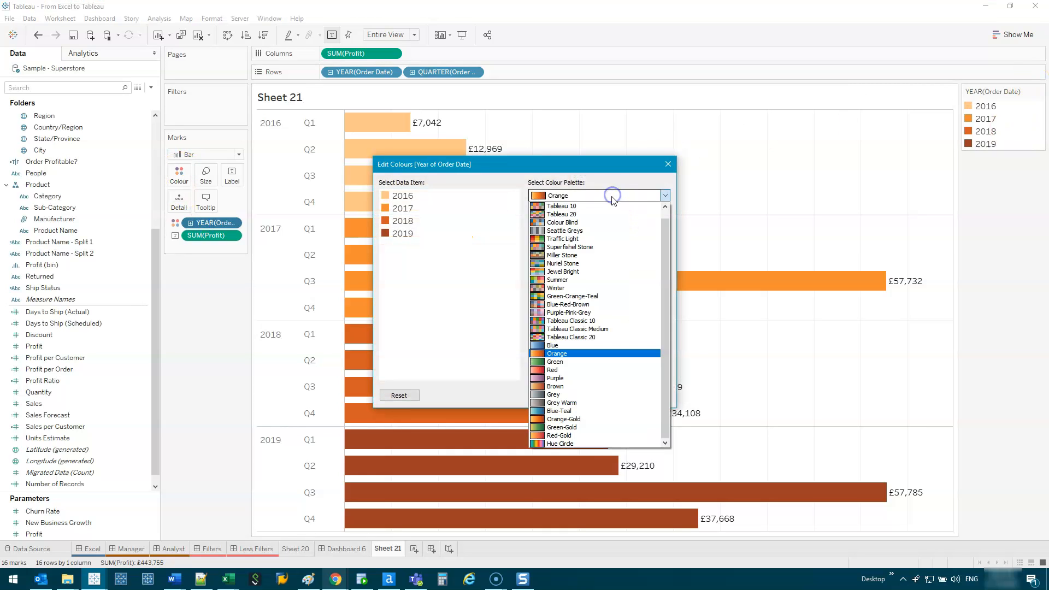
left_click(581, 395)
left_click(637, 373)
left_click(651, 394)
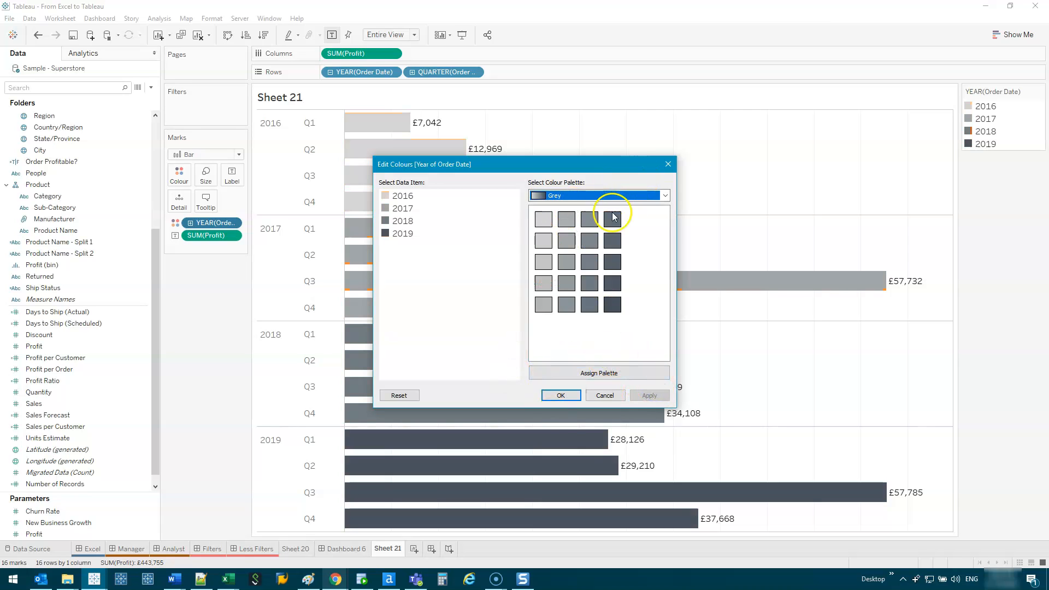
left_click(665, 195)
left_click(665, 195)
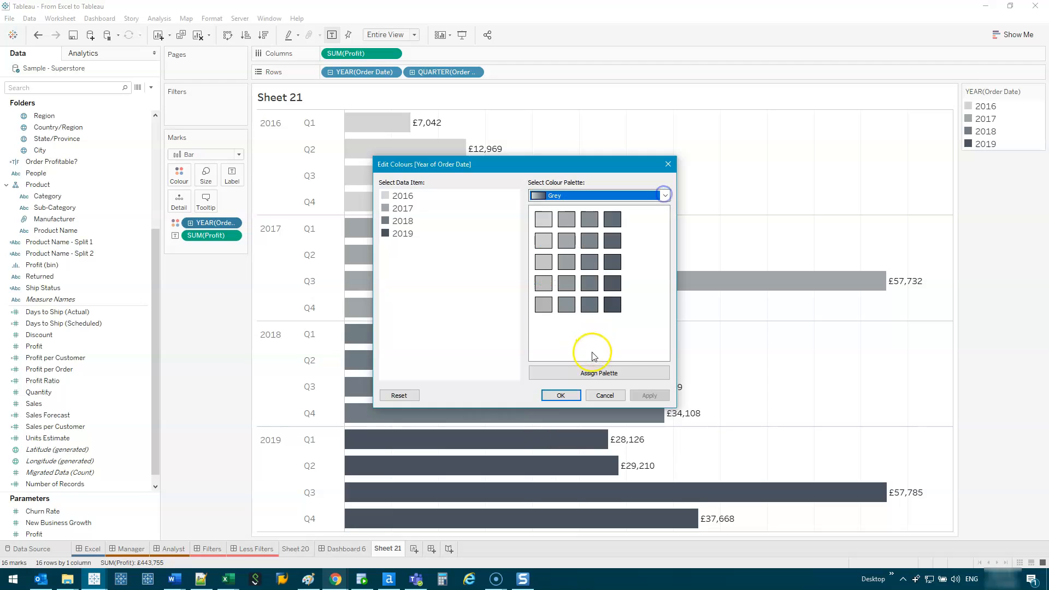
left_click(562, 395)
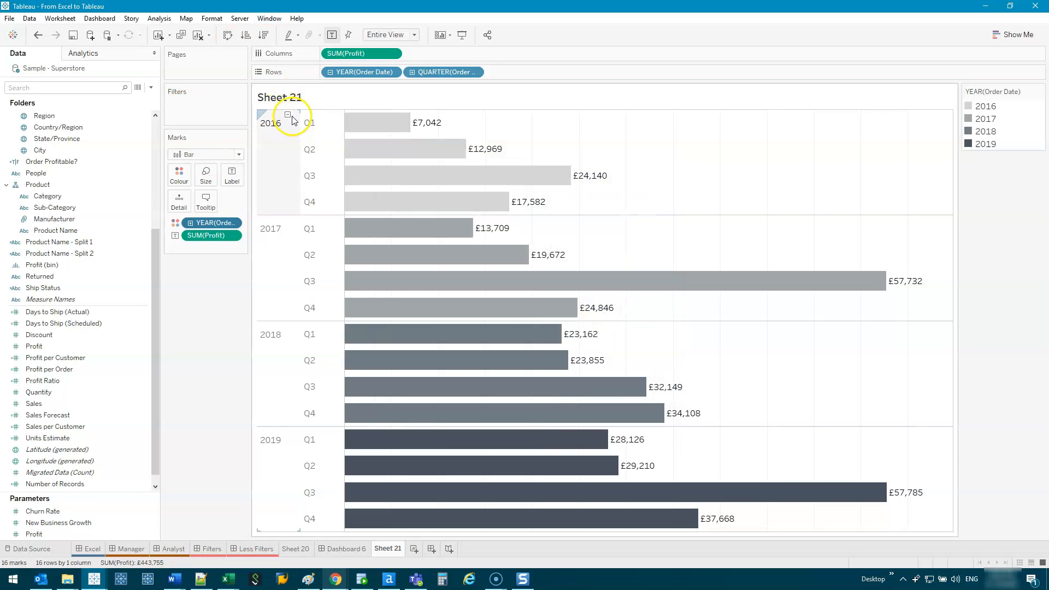
- Return to Dashboard 6 and collapse the quarters in the Sheet 21 chart into yearly bars
left_click(345, 549)
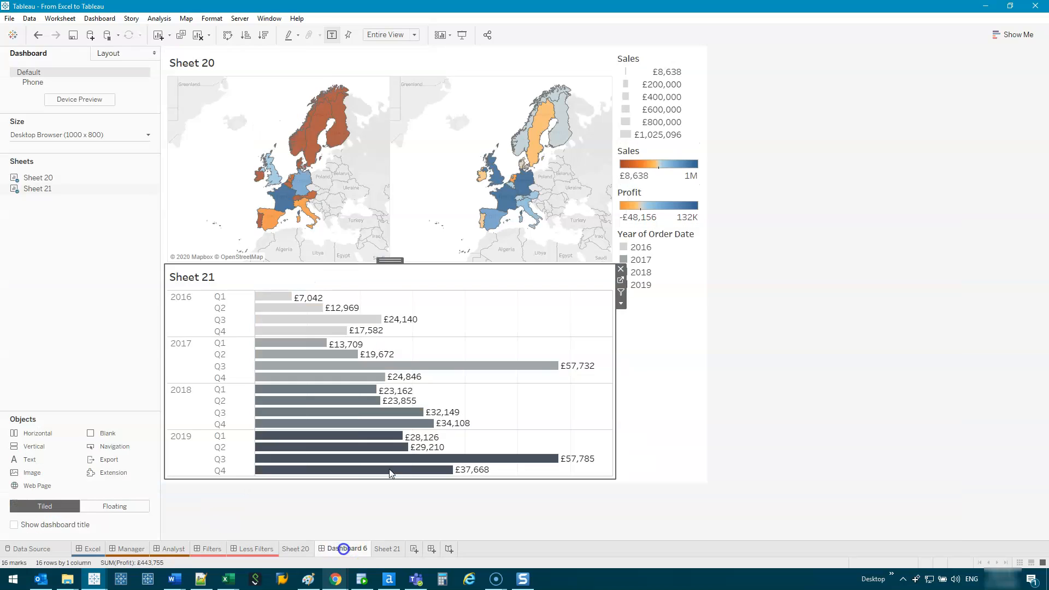
left_click(199, 297)
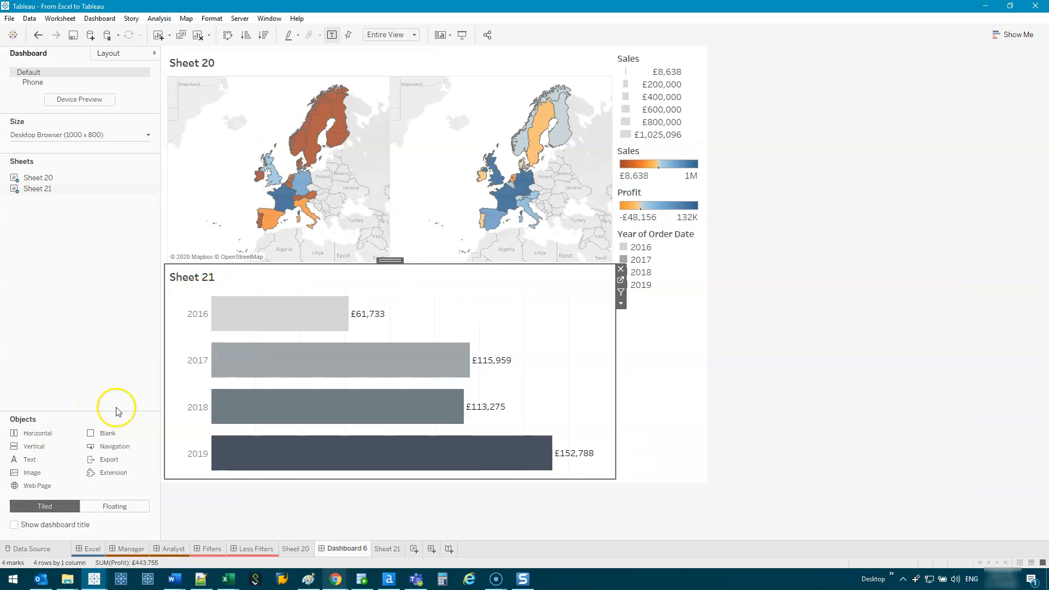
left_click(276, 335)
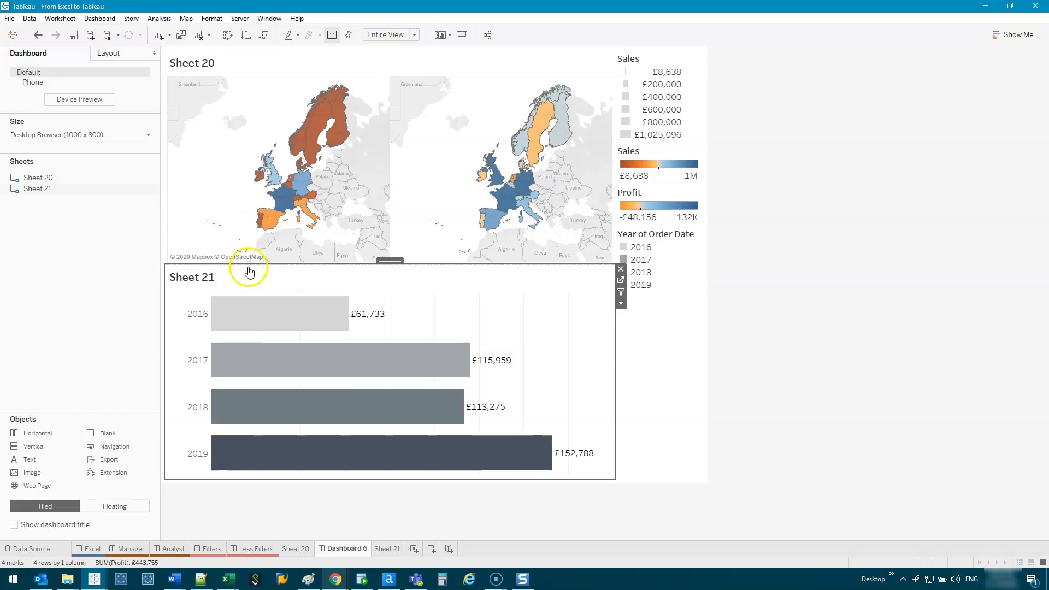
left_click(221, 309)
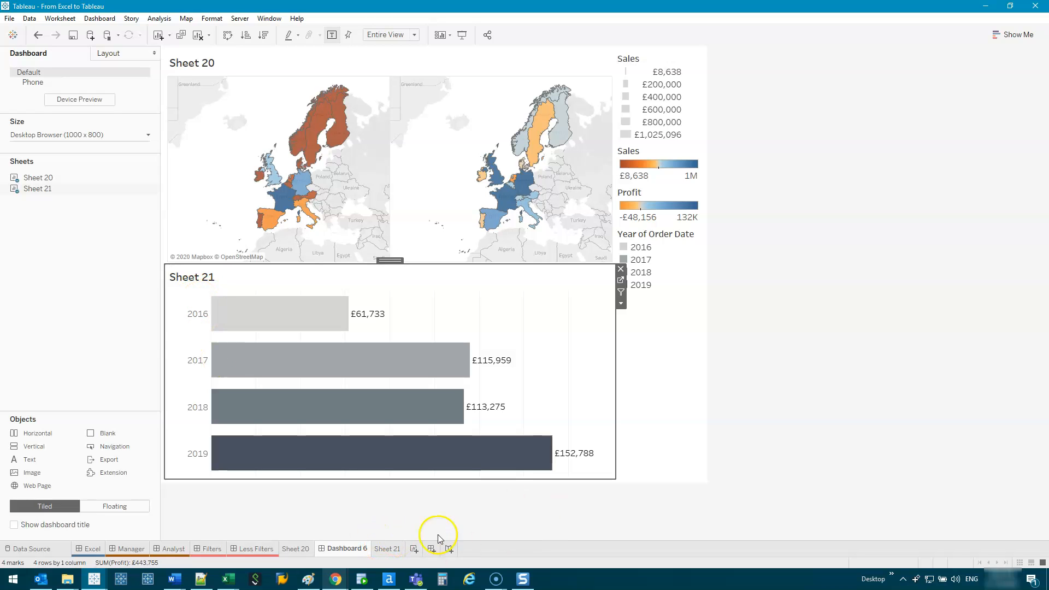
- Create a new worksheet, widen the list of data fields, and remove the Product hierarchy
left_click(419, 549)
left_click_drag(161, 271, 209, 271)
right_click(47, 185)
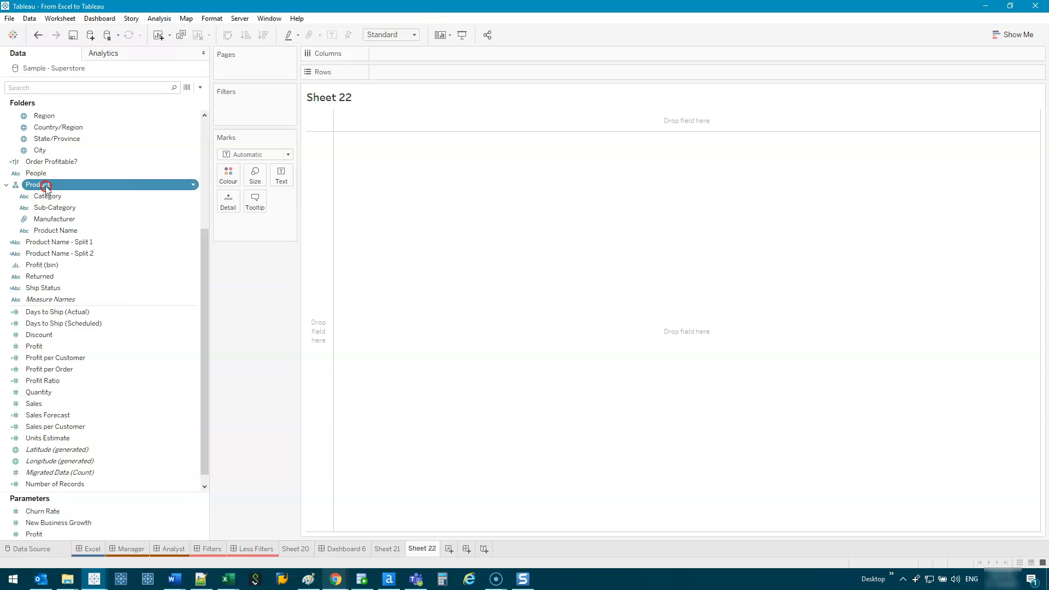
left_click(91, 264)
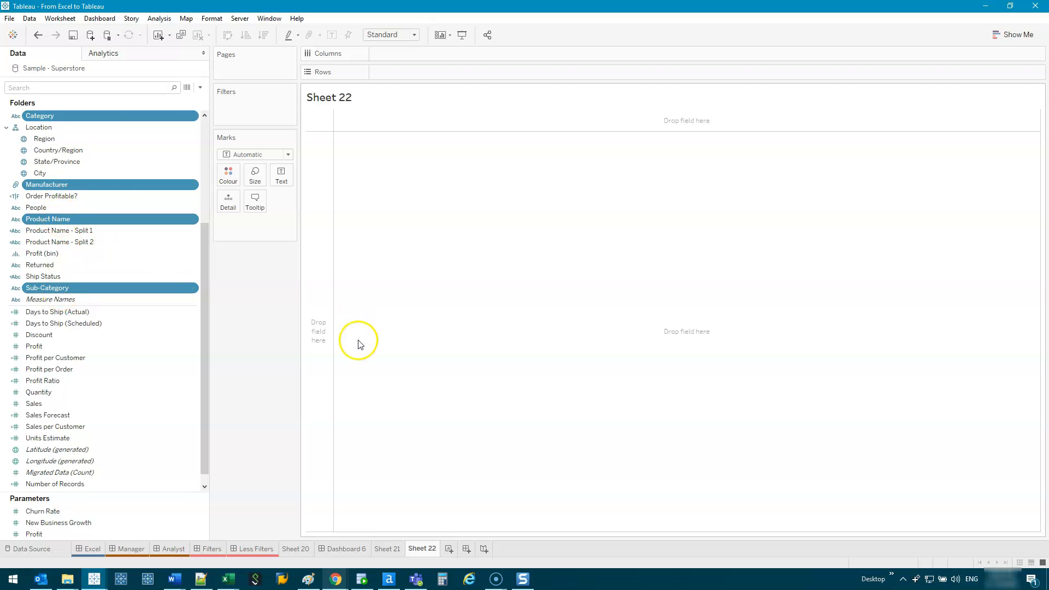
- Put Category and Sub-Category on Rows, and add Quantity as both the label and the Columns measure
left_click_drag(70, 115, 393, 70)
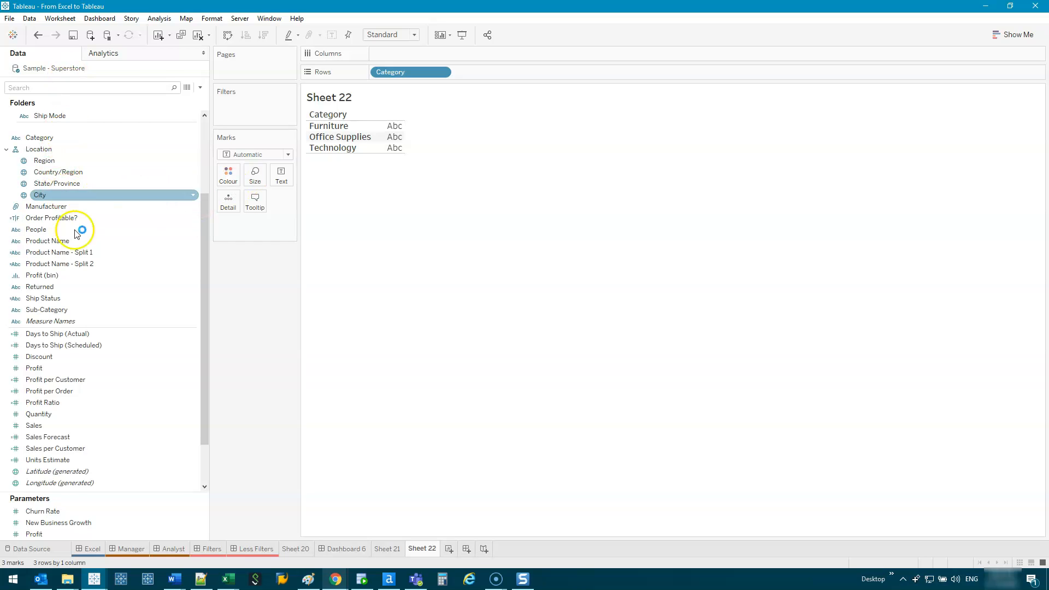
left_click(68, 310)
left_click_drag(68, 310, 508, 70)
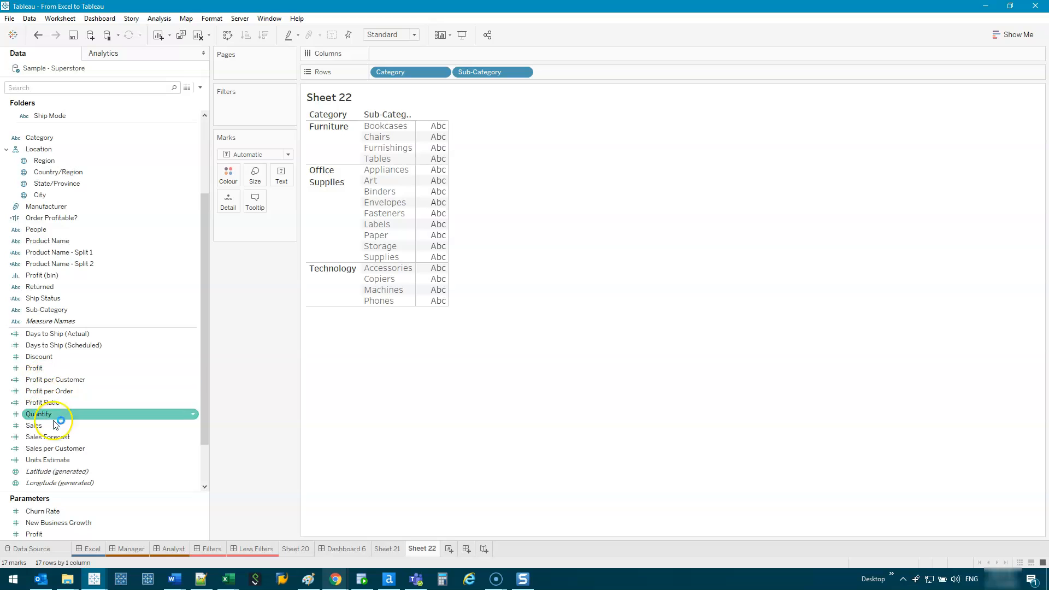
left_click_drag(54, 413, 281, 176)
left_click_drag(260, 222, 480, 53)
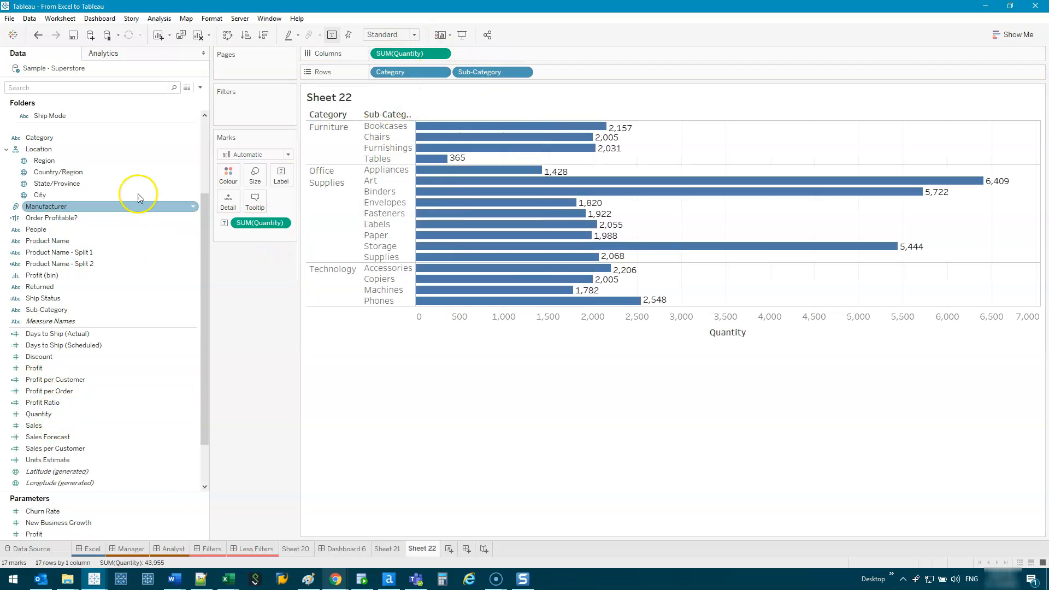
- Combine Sub-Category with Category into a new hierarchy named "Category, Sub-Category"
scroll(89, 206, "up", 3)
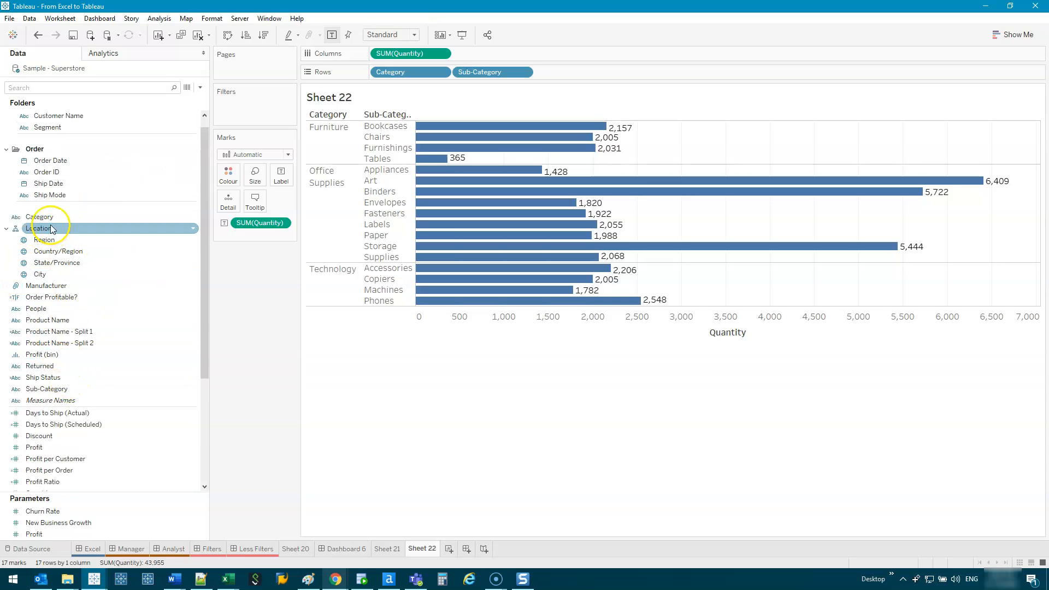
left_click_drag(56, 390, 45, 217)
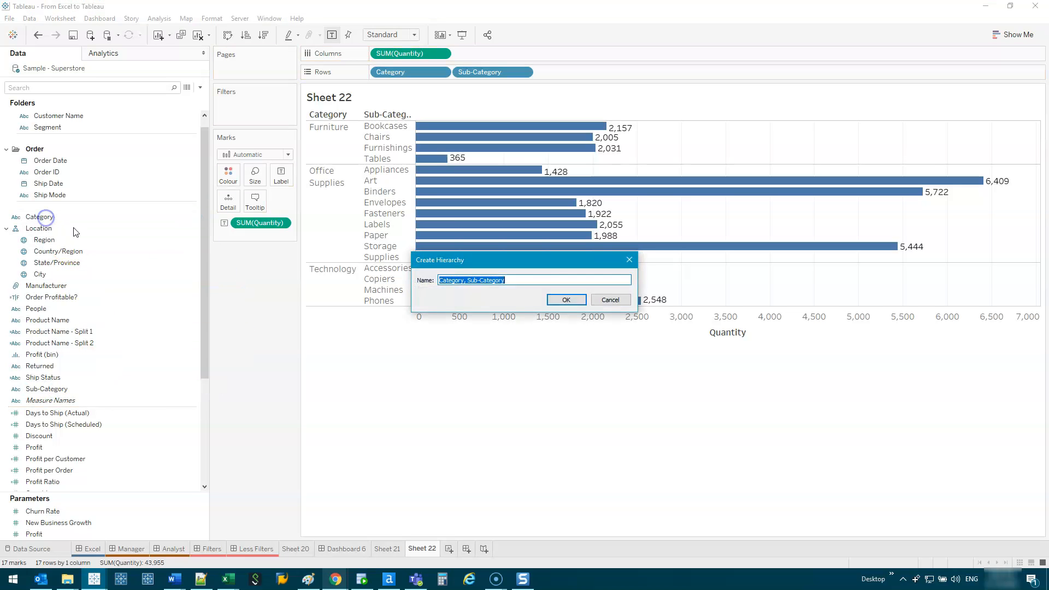
left_click(556, 300)
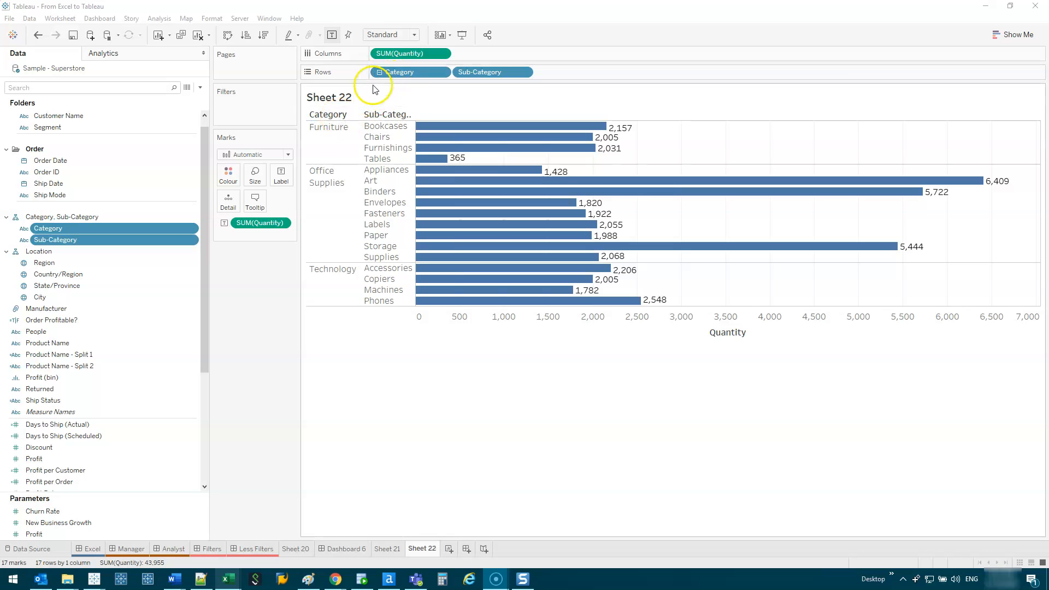
- Try placing Sub-Category above Category in the hierarchy, and restore Category as the first level
left_click(236, 299)
left_click(84, 236)
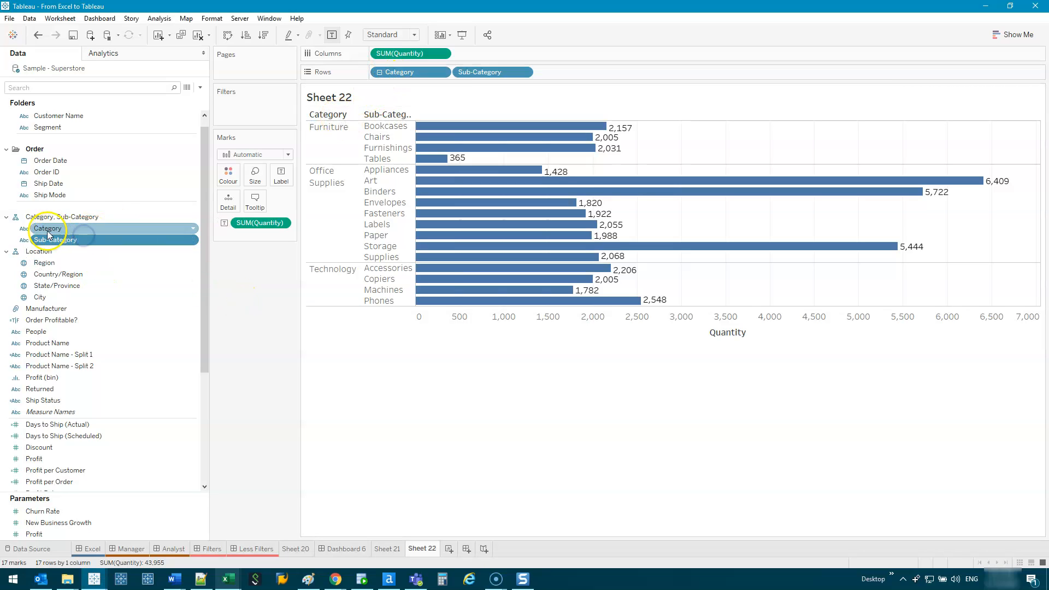
left_click_drag(51, 242, 70, 222)
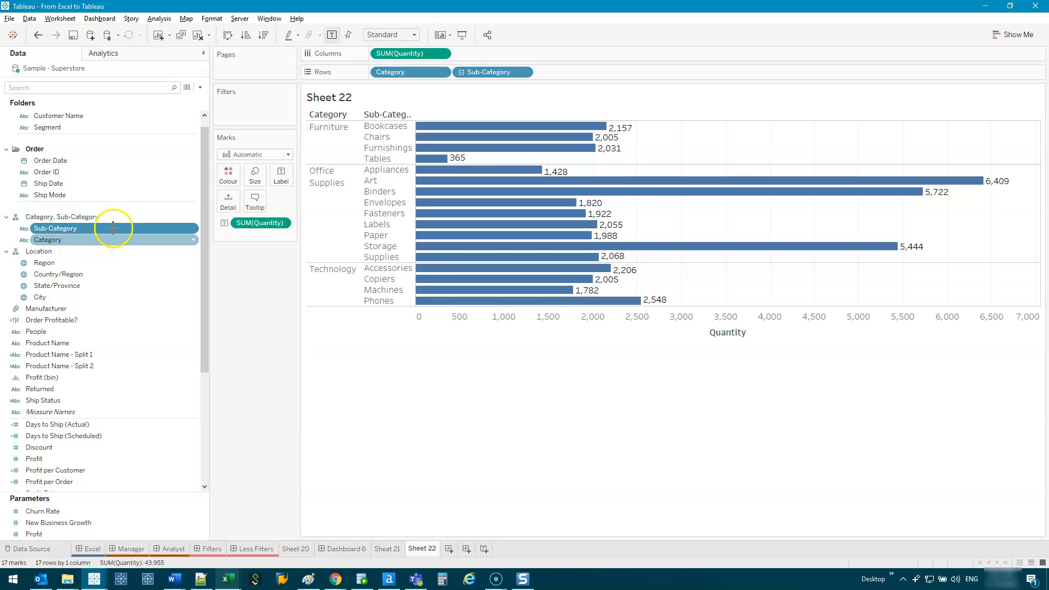
left_click_drag(128, 227, 130, 249)
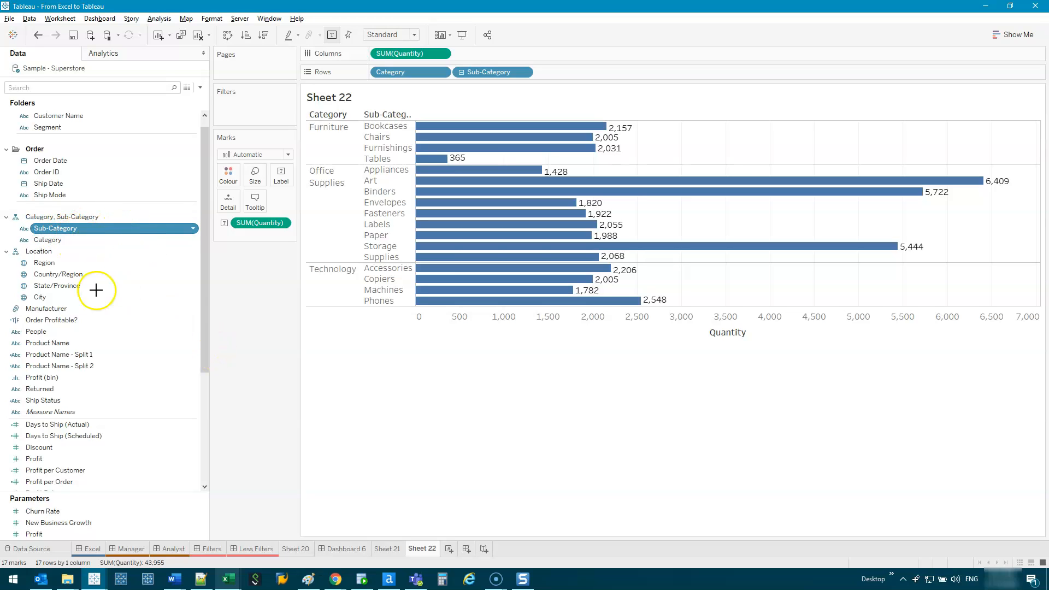
left_click_drag(43, 239, 50, 225)
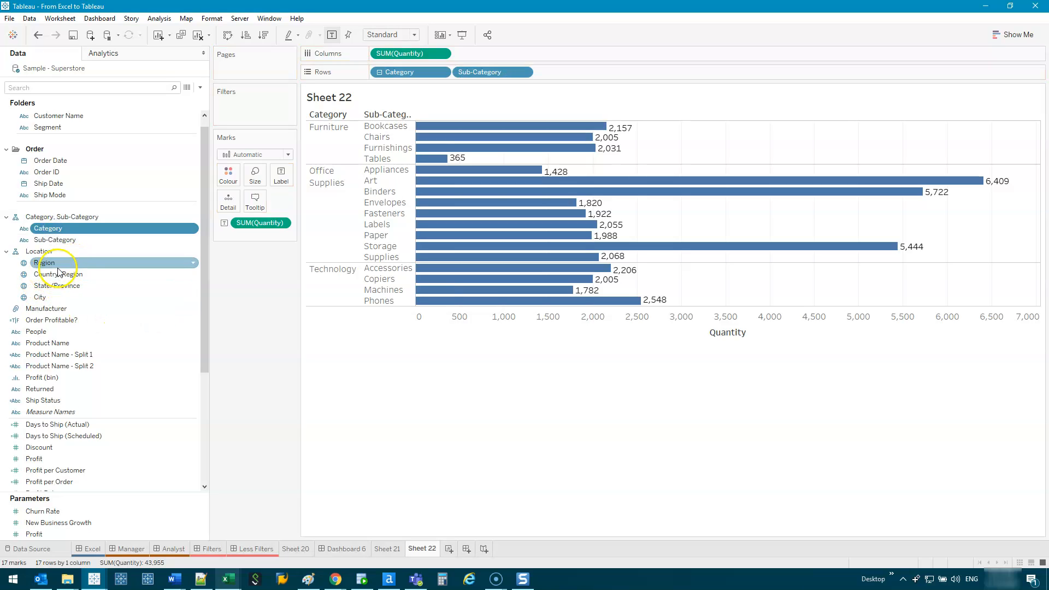
left_click(73, 295)
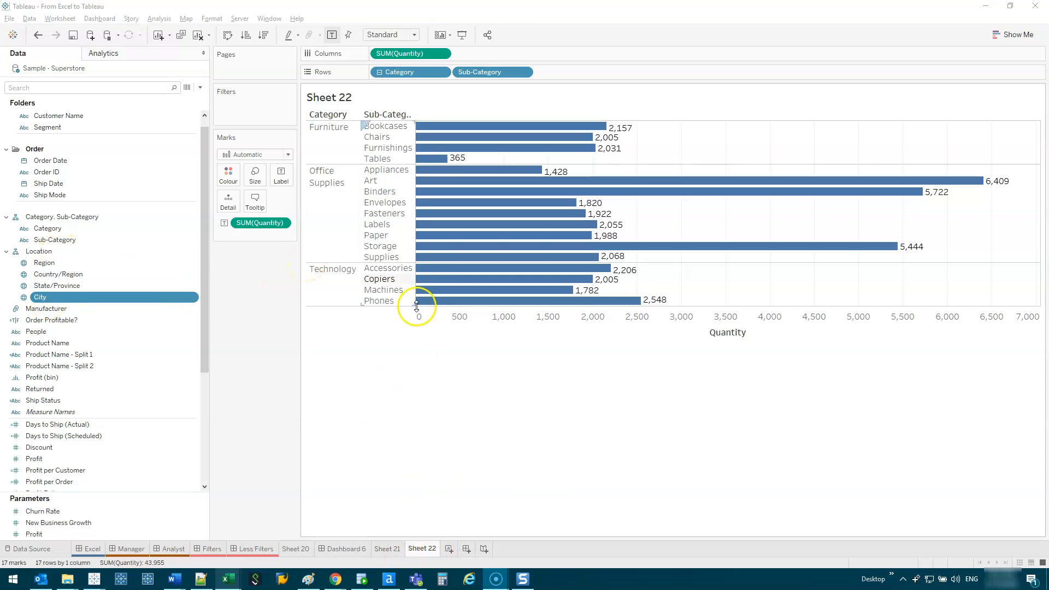
- Delete the Quantity worksheet Sheet 22 and go to Dashboard 6
left_click(420, 547)
left_click(461, 425)
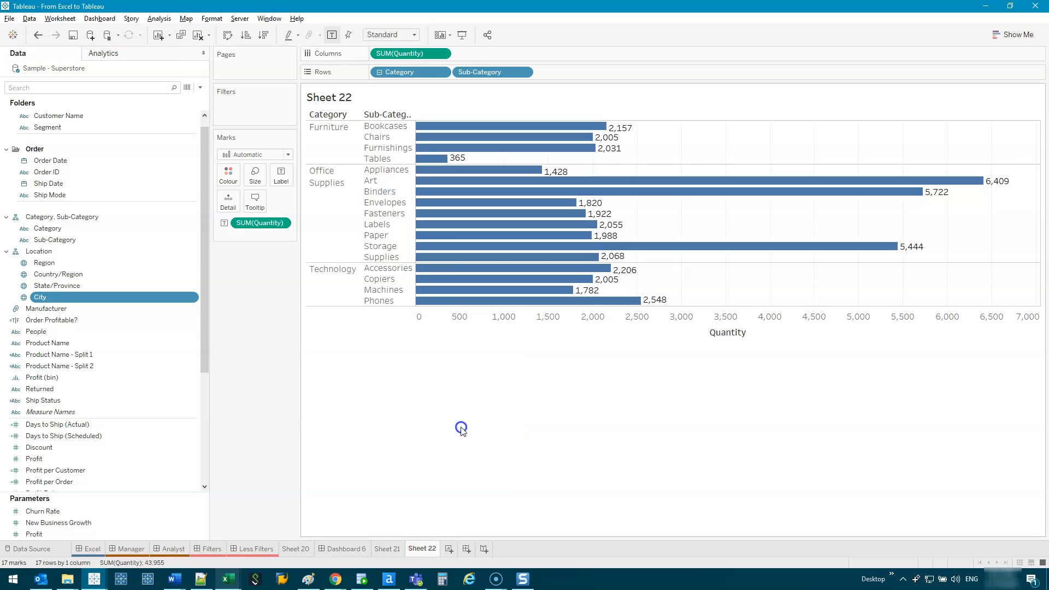
left_click(344, 548)
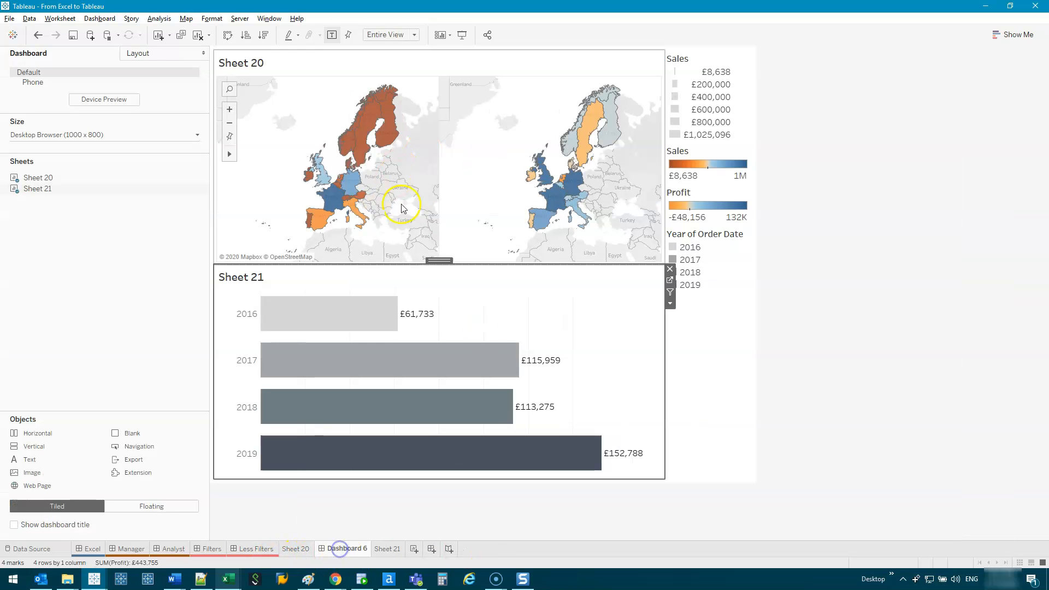
- Check the Sub Category chart on the Manager dashboard, and add a new blank worksheet after Sheet 21
left_click(131, 548)
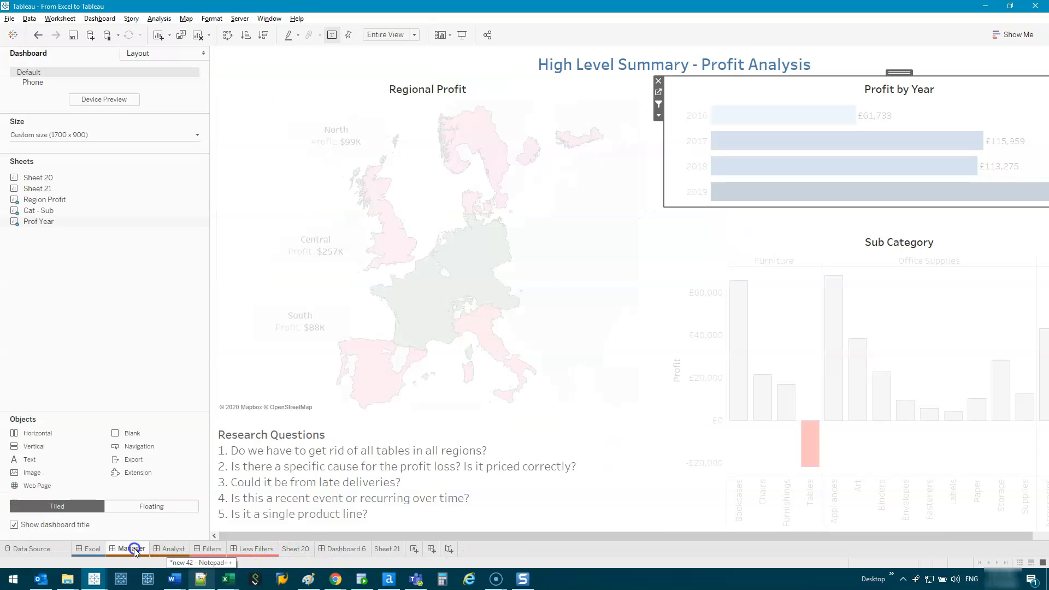
left_click(922, 324)
left_click_drag(827, 536, 1021, 552)
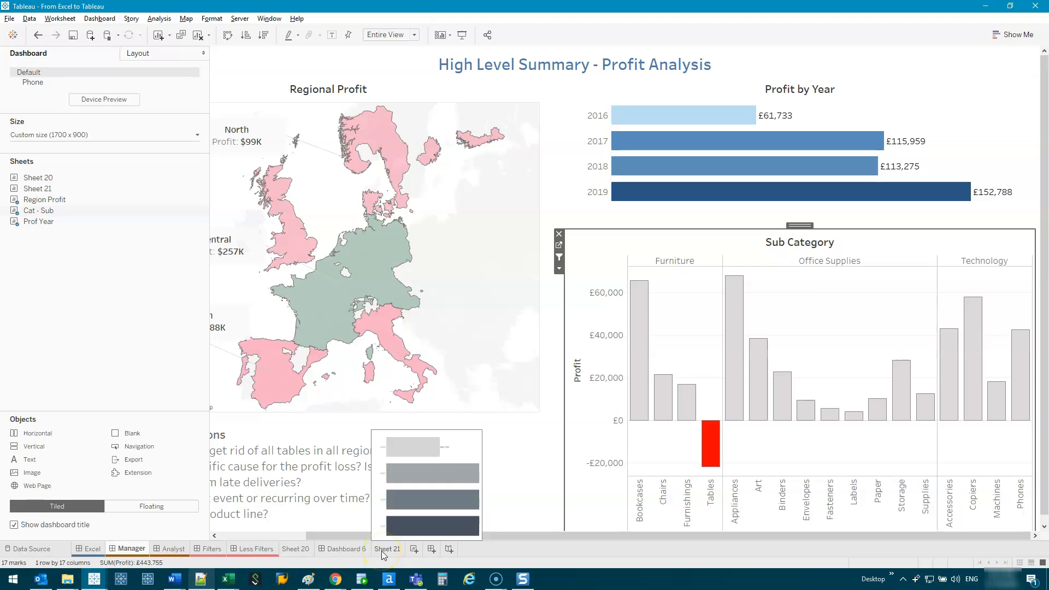
left_click(413, 549)
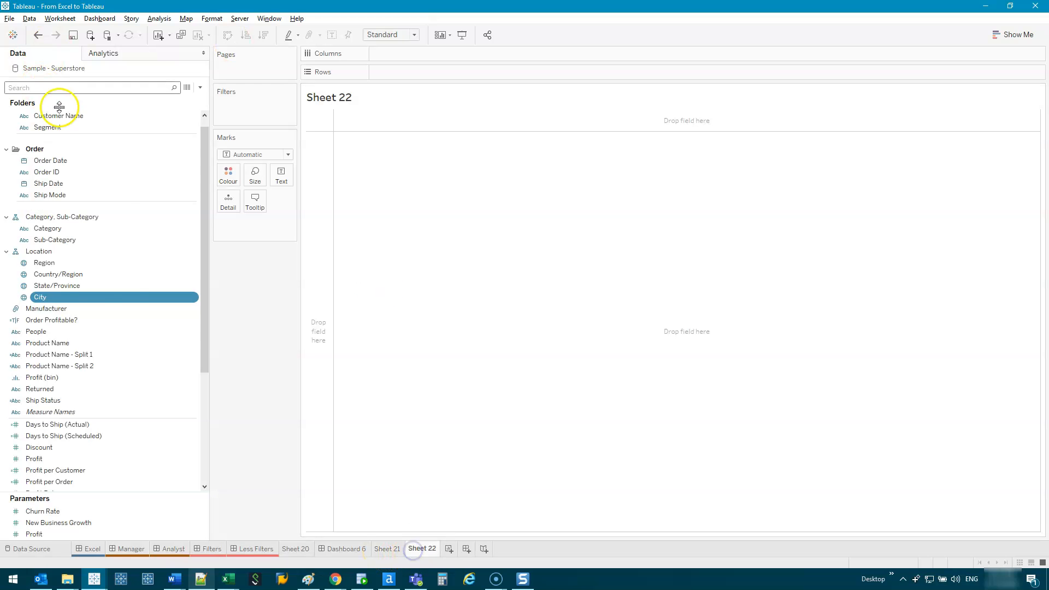
- Examine the Manager dashboard's Sub Category chart, including its category headers, sub-category labels and Profit axis
left_click(135, 545)
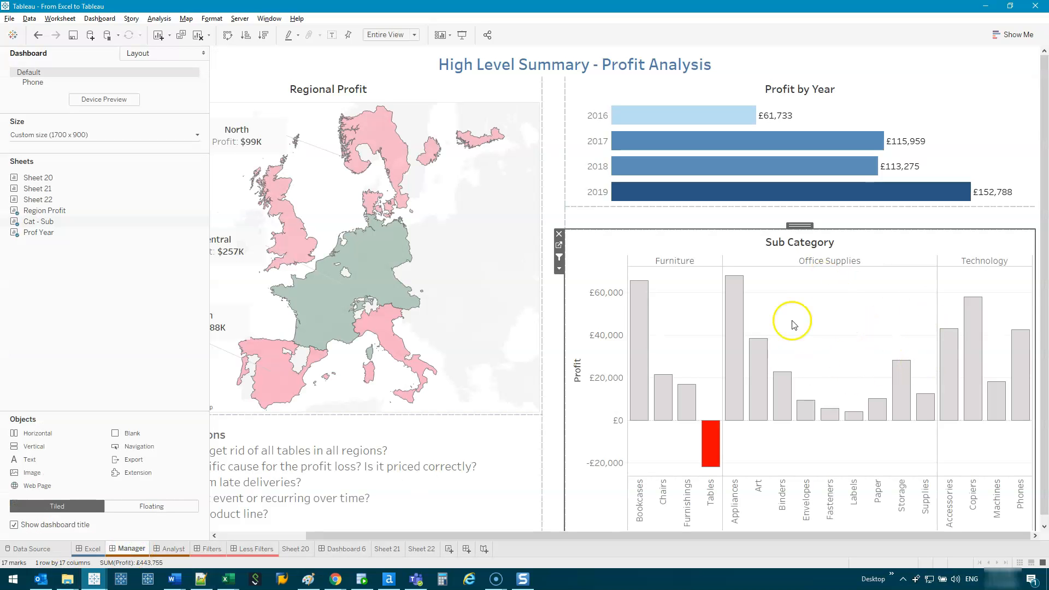
scroll(737, 273, "down", 1)
mouse_move(982, 295)
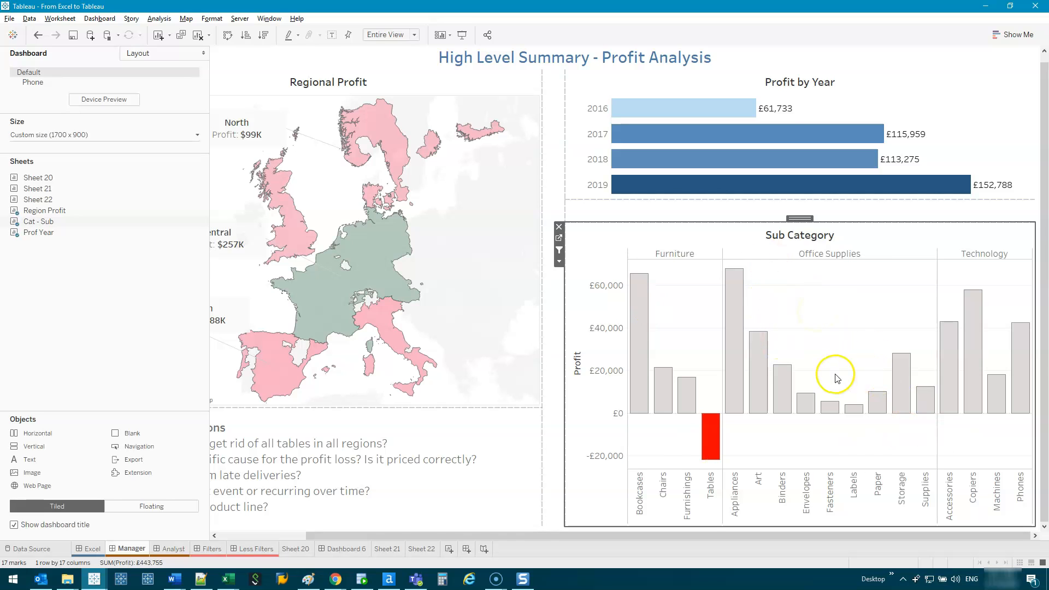
left_click_drag(672, 238, 919, 245)
left_click(759, 295)
mouse_move(1019, 244)
left_mouse_down()
mouse_move(735, 237)
mouse_move(643, 256)
mouse_move(857, 271)
mouse_move(1043, 248)
left_mouse_up()
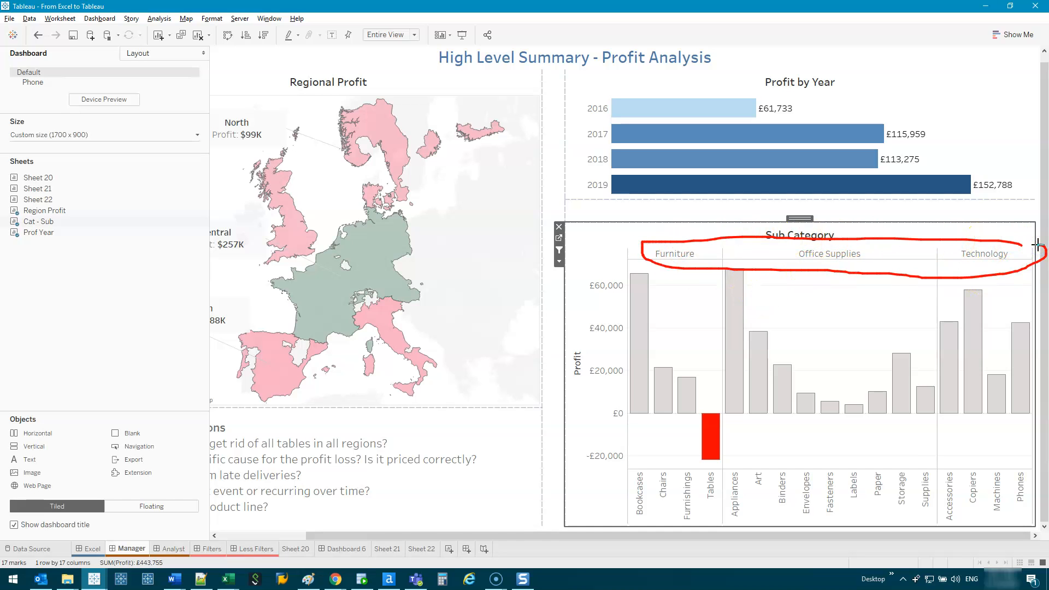
mouse_move(1028, 464)
left_mouse_down()
mouse_move(819, 471)
mouse_move(702, 517)
mouse_move(995, 458)
left_mouse_up()
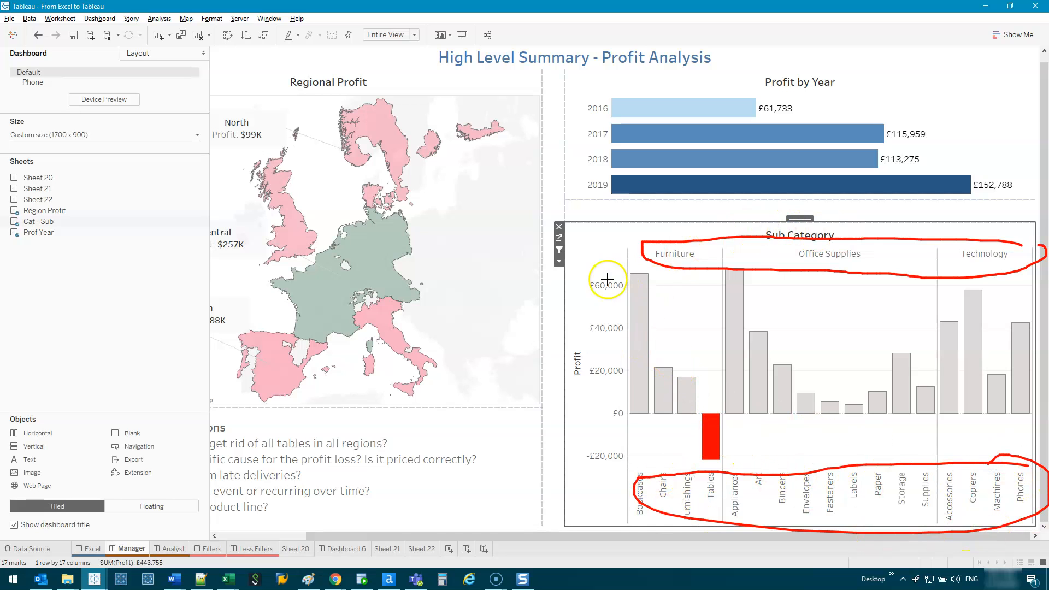
mouse_move(609, 263)
left_mouse_down()
mouse_move(589, 419)
mouse_move(620, 273)
left_mouse_up()
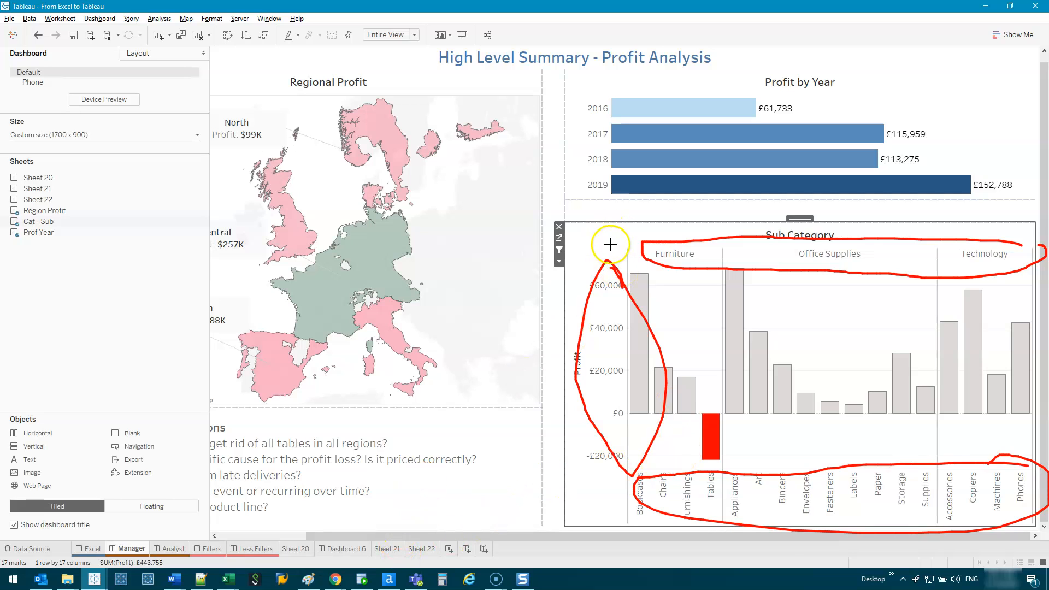
key("e")
key("Escape")
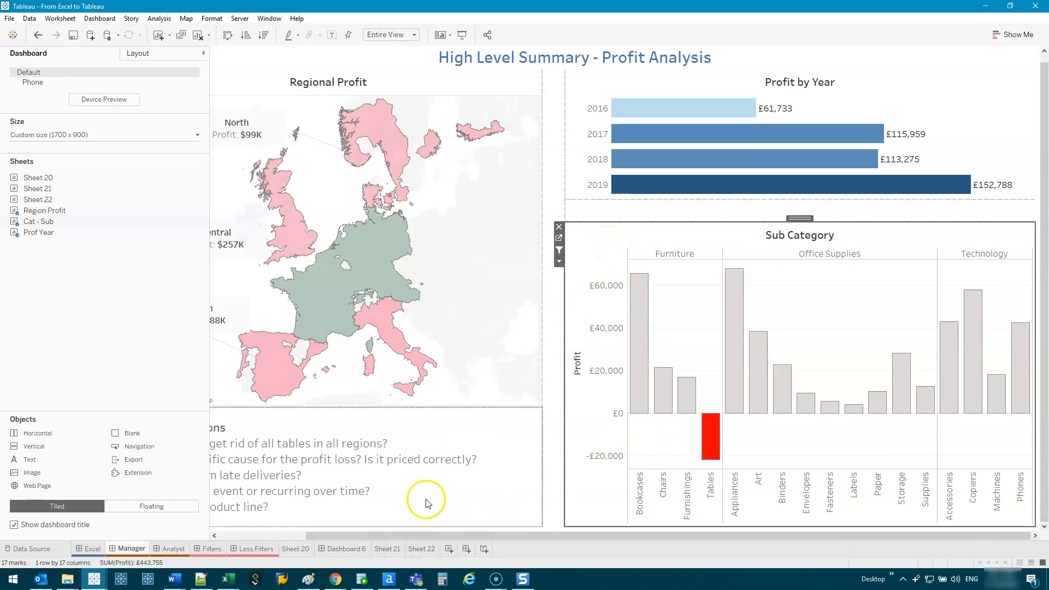
- On the blank Sheet 22, put Category and Sub-Category on Rows, and add Profit as both the label and the Columns measure
left_click(413, 550)
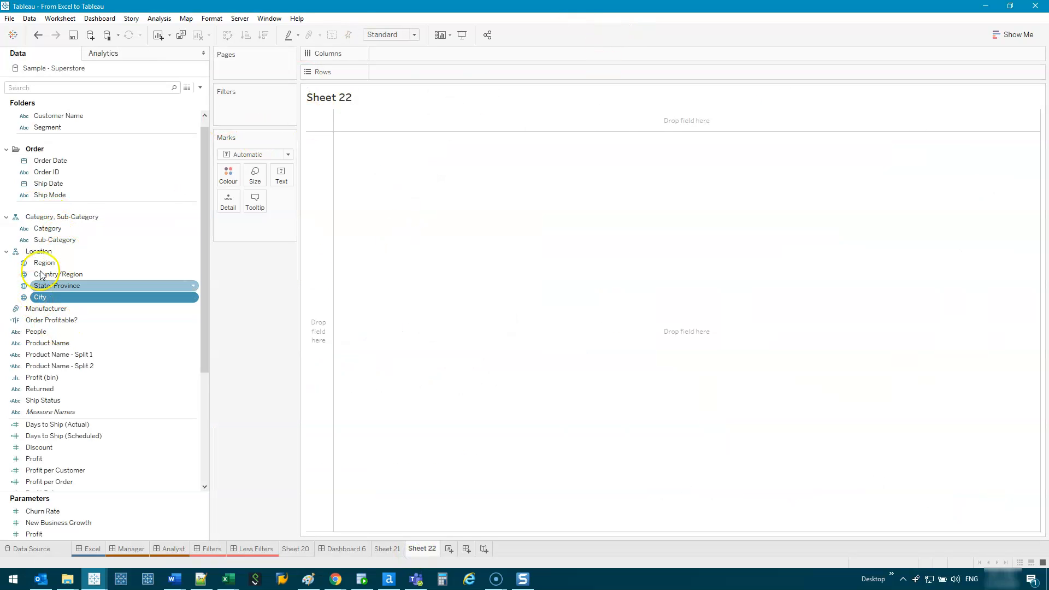
double_click(65, 228)
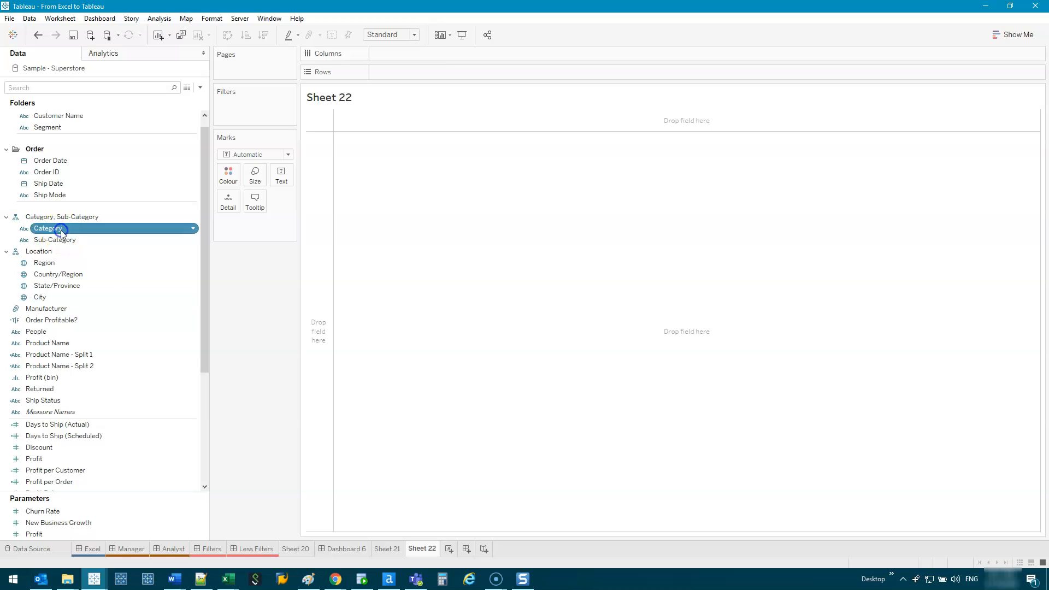
double_click(74, 240)
scroll(93, 431, "down", 3)
double_click(61, 365)
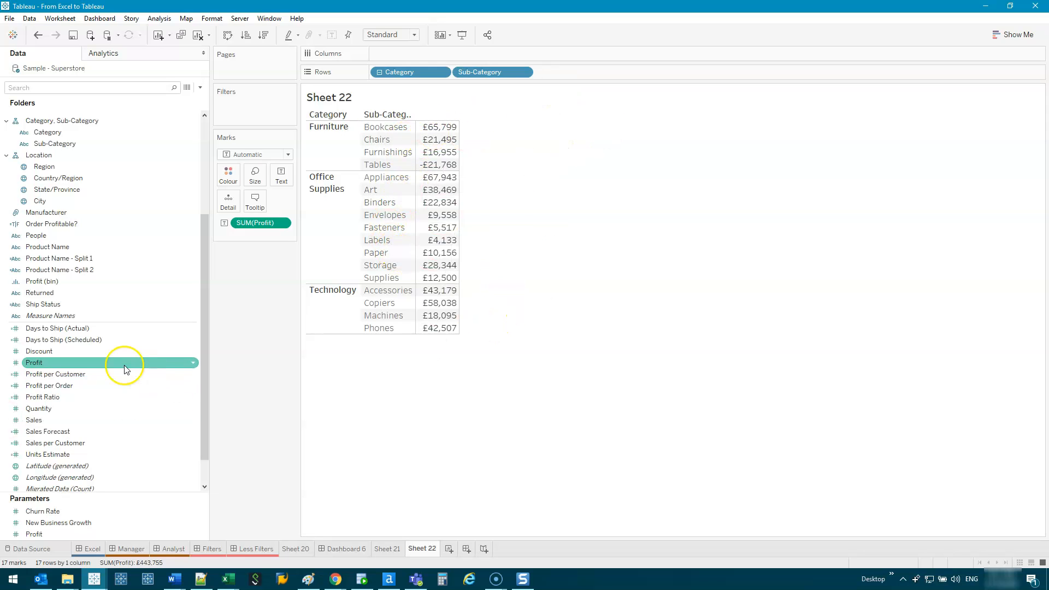
left_click_drag(52, 363, 424, 60)
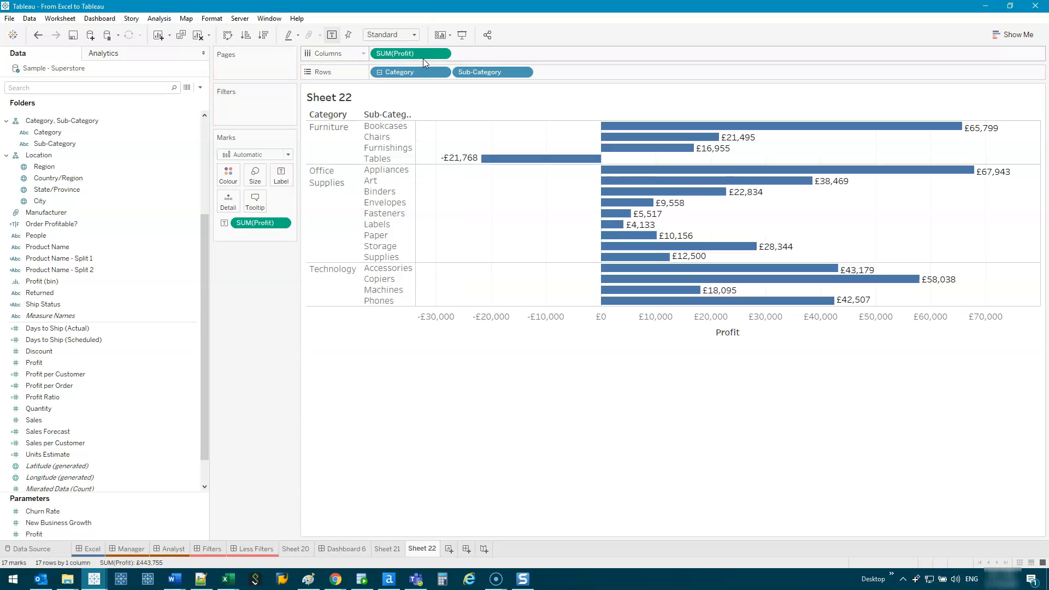
- Try moving Sub-Category from Rows to Columns, and undo the move
left_click_drag(488, 72, 507, 52)
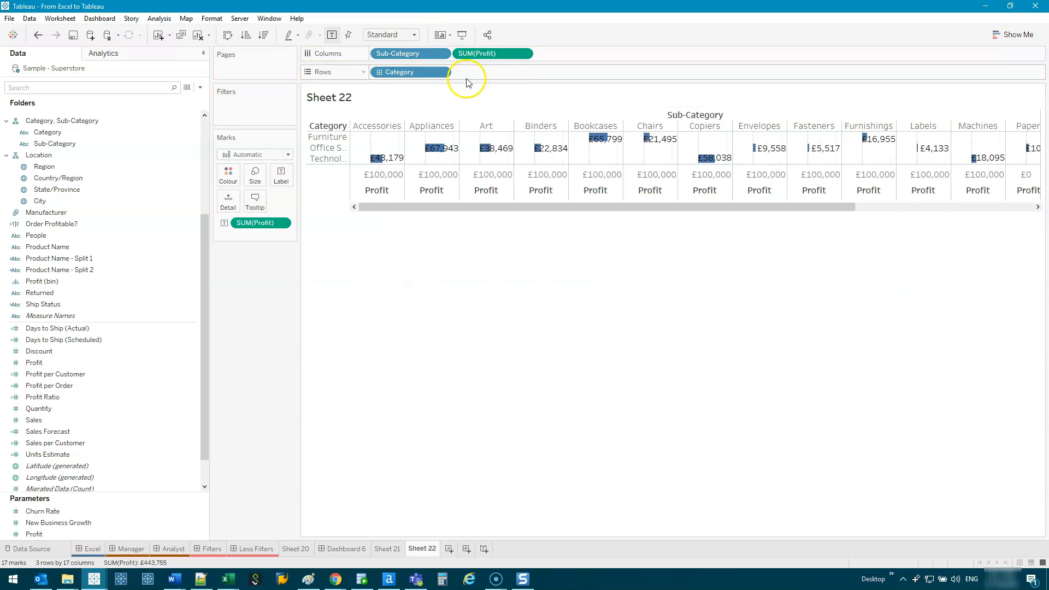
key("ctrl+z")
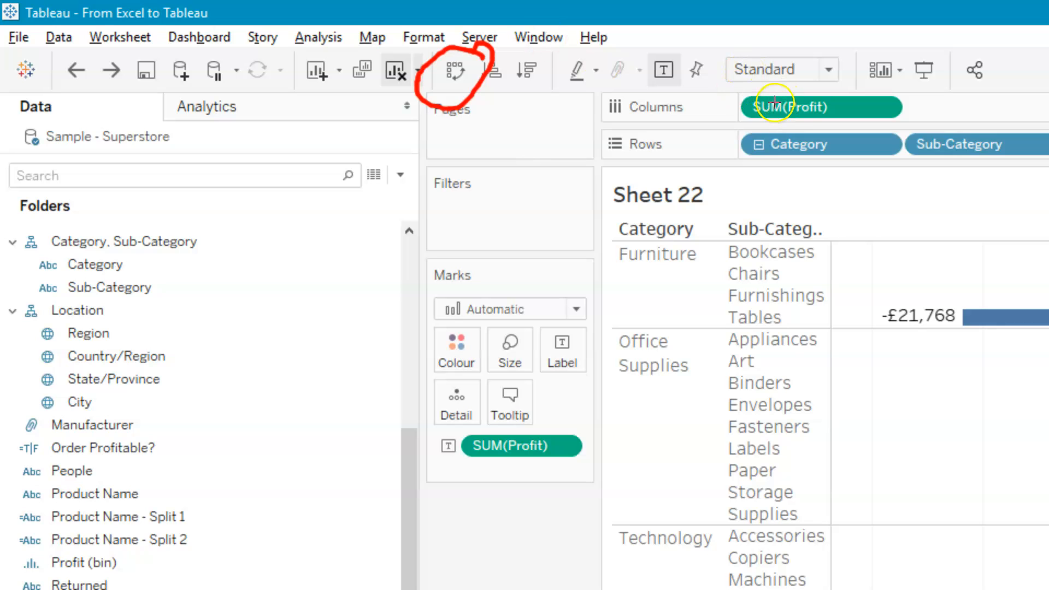
mouse_move(602, 104)
left_mouse_down()
mouse_move(569, 121)
mouse_move(592, 133)
mouse_move(585, 144)
mouse_move(626, 98)
mouse_move(596, 114)
left_mouse_up()
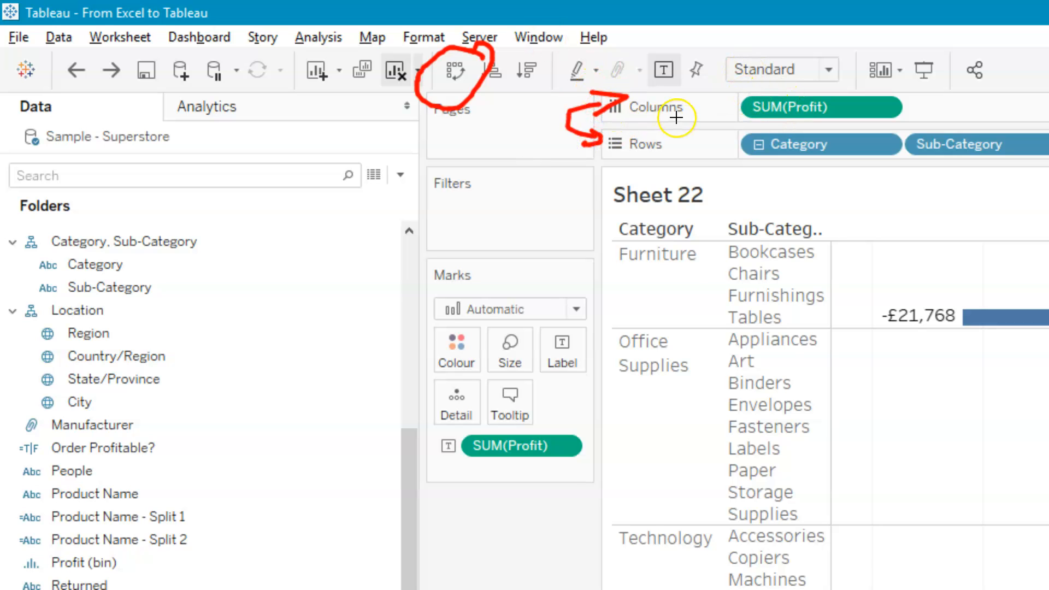
key("Escape")
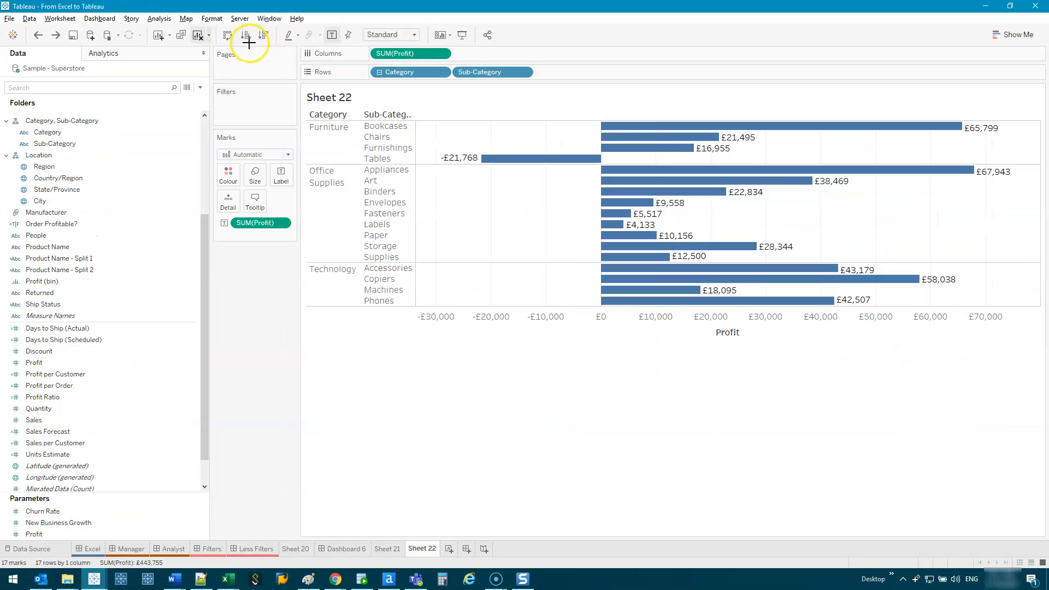
- Swap the chart's rows and columns, and fit it to Entire View
left_click(227, 34)
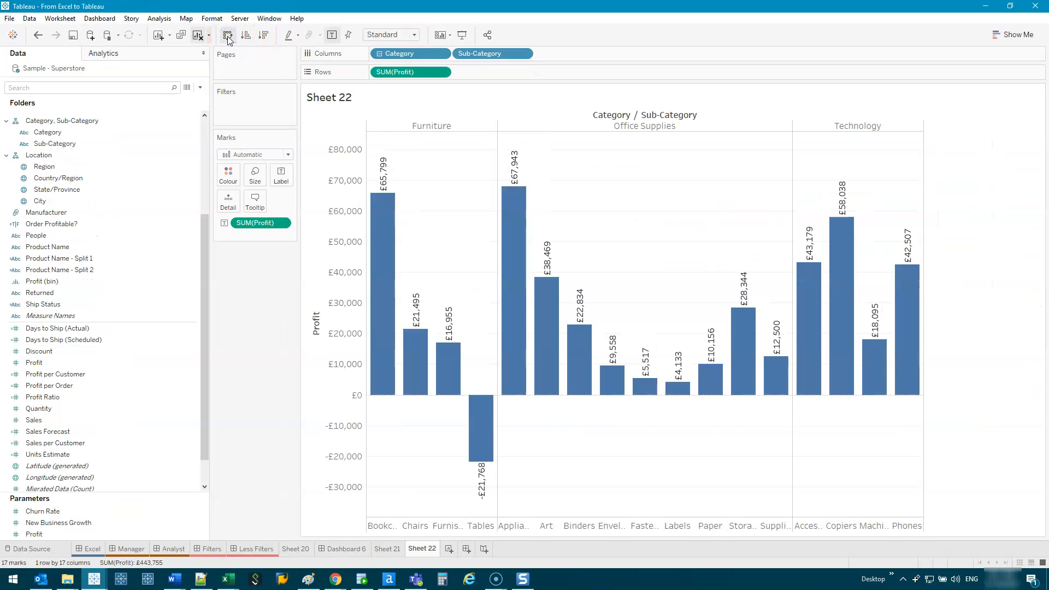
left_click(382, 35)
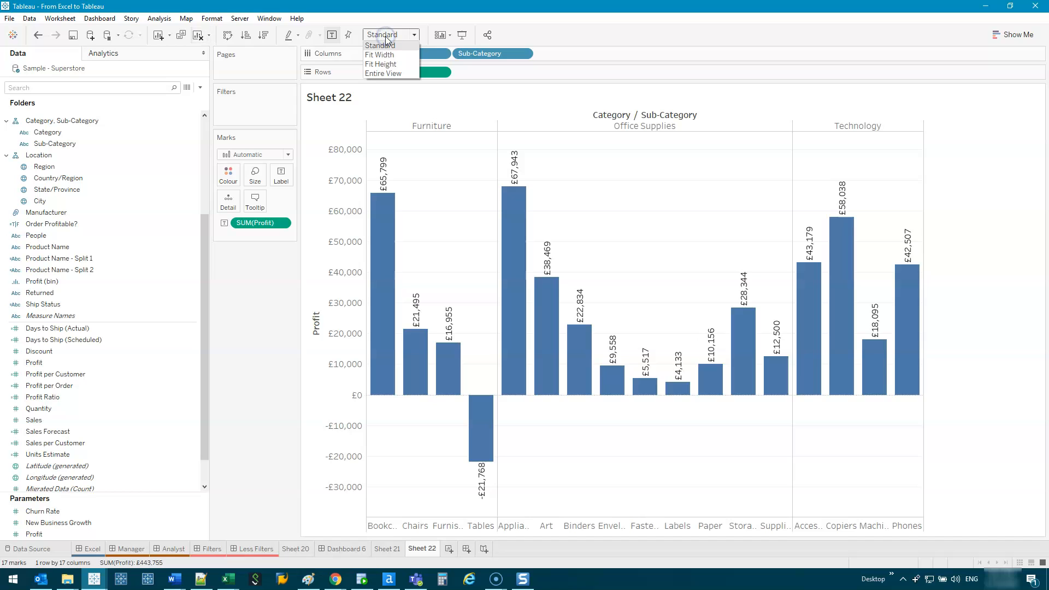
left_click(402, 73)
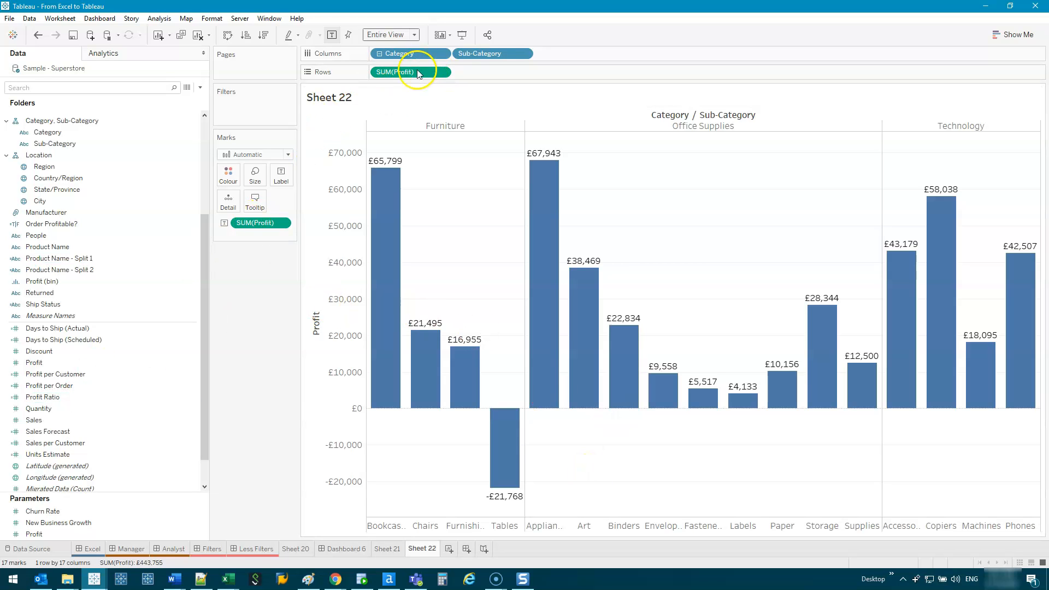
- Colour the sub-category bars by Profit
left_click_drag(252, 228, 232, 178)
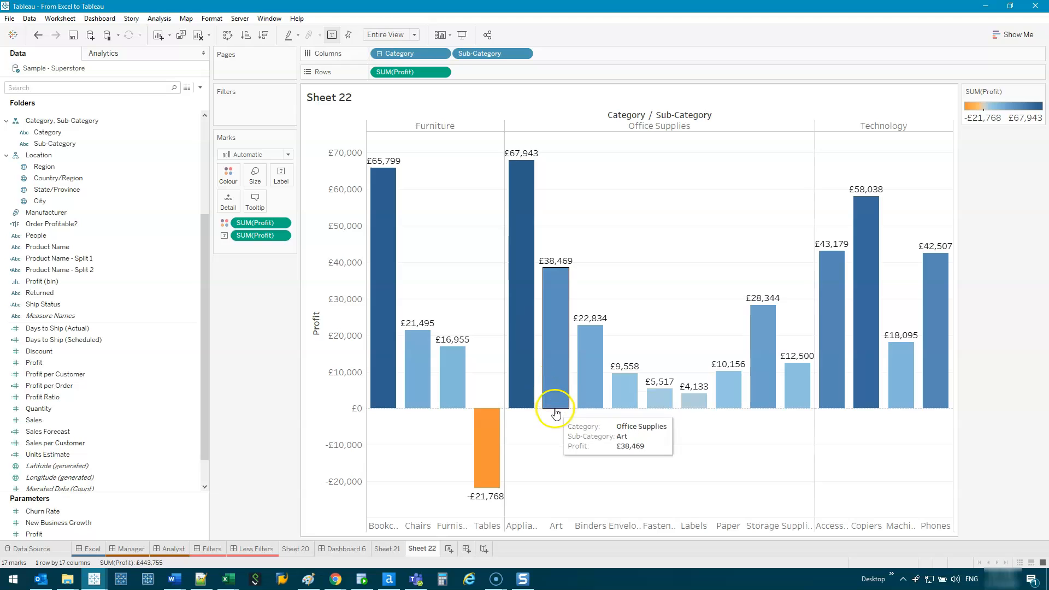
left_click(235, 180)
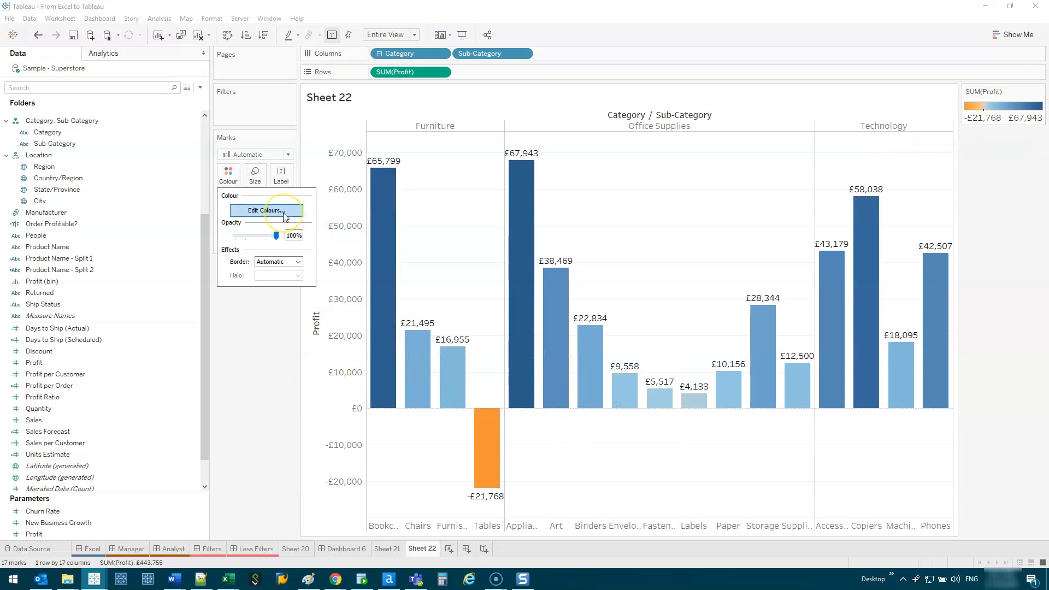
left_click(1002, 201)
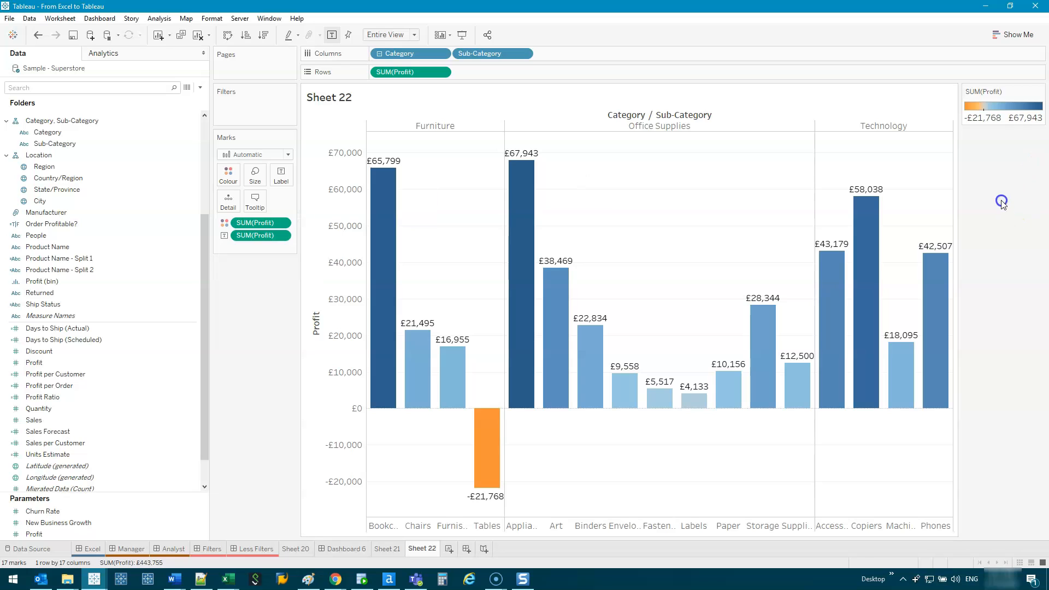
- Edit the Profit colour scale to use stepped colour with 2 steps
double_click(1005, 107)
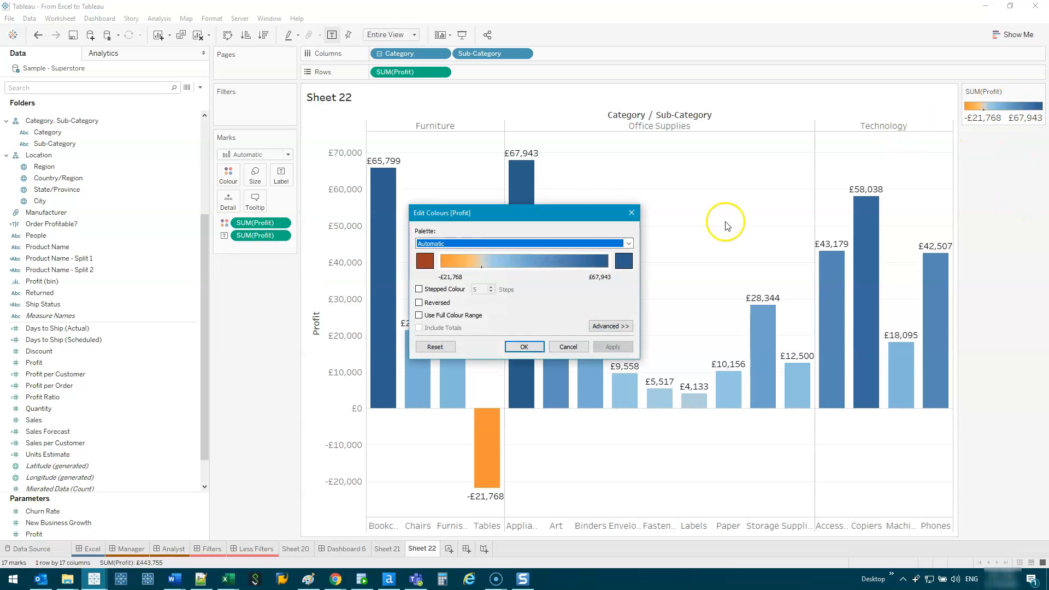
left_click_drag(565, 209, 527, 158)
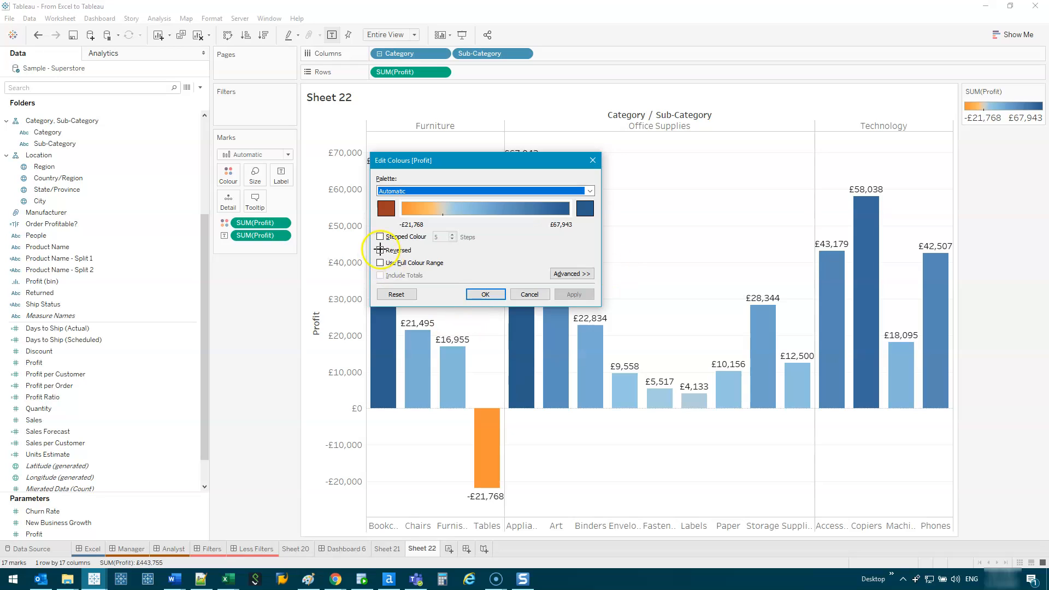
left_click_drag(468, 237, 481, 220)
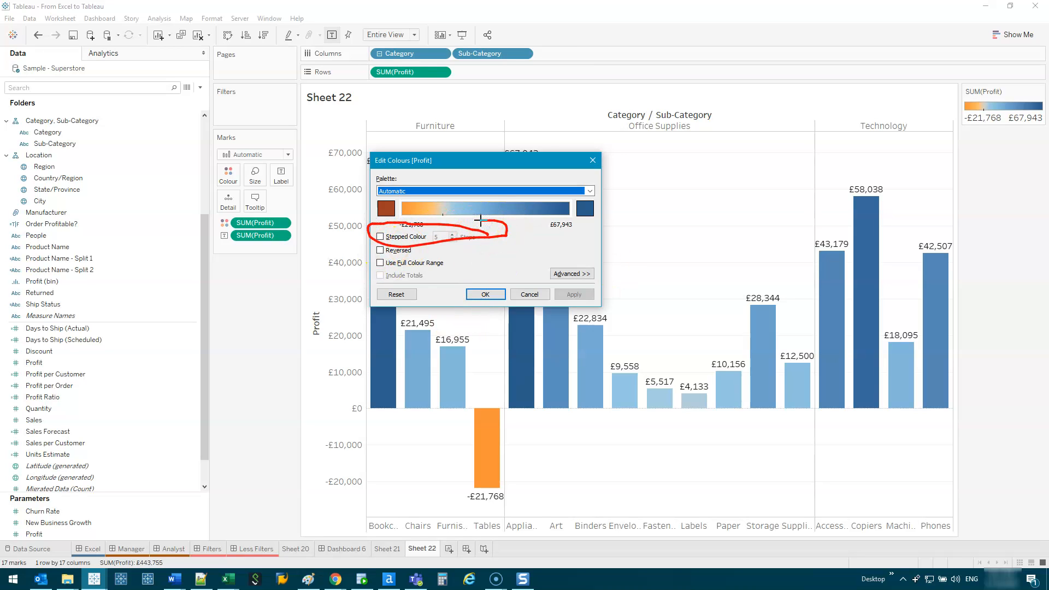
left_click(380, 236)
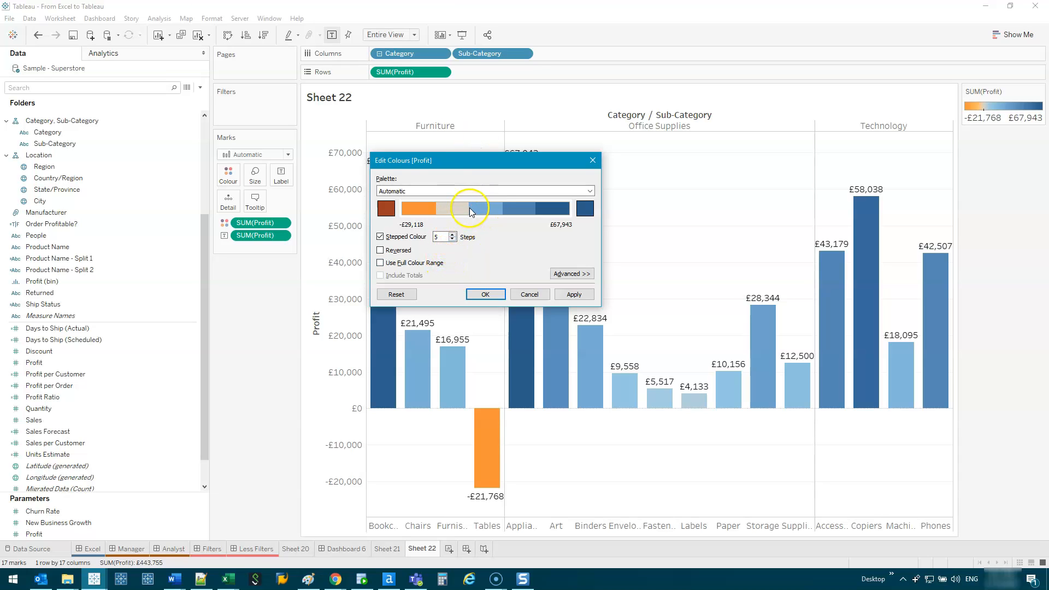
left_click(452, 239)
left_click(453, 242)
left_click(453, 242)
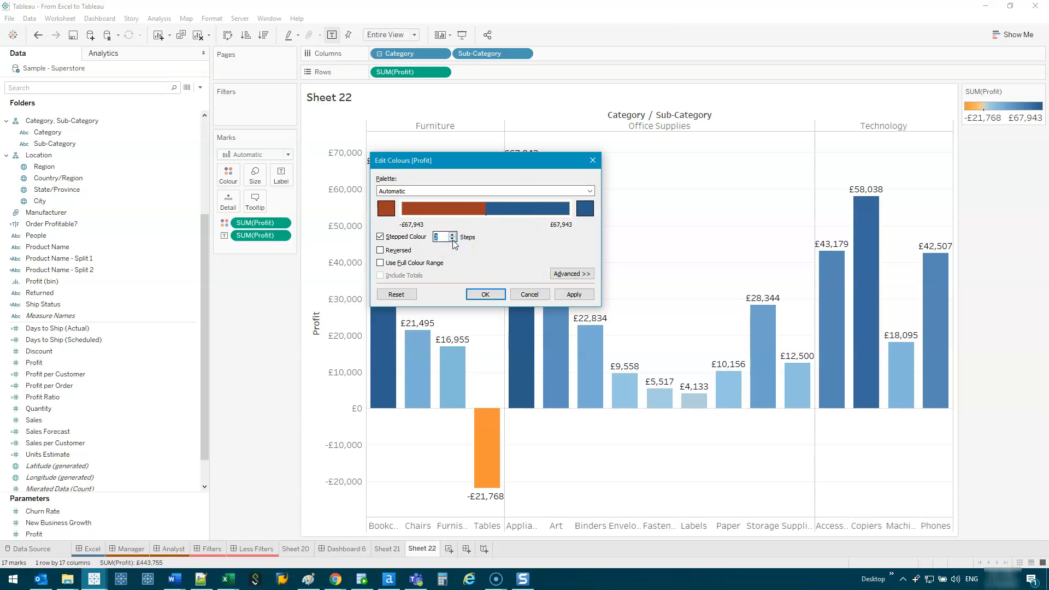
- Set the negative Profit colour to orange #ffaa00, keep dark blue for positive values, and apply the colours
left_click(386, 208)
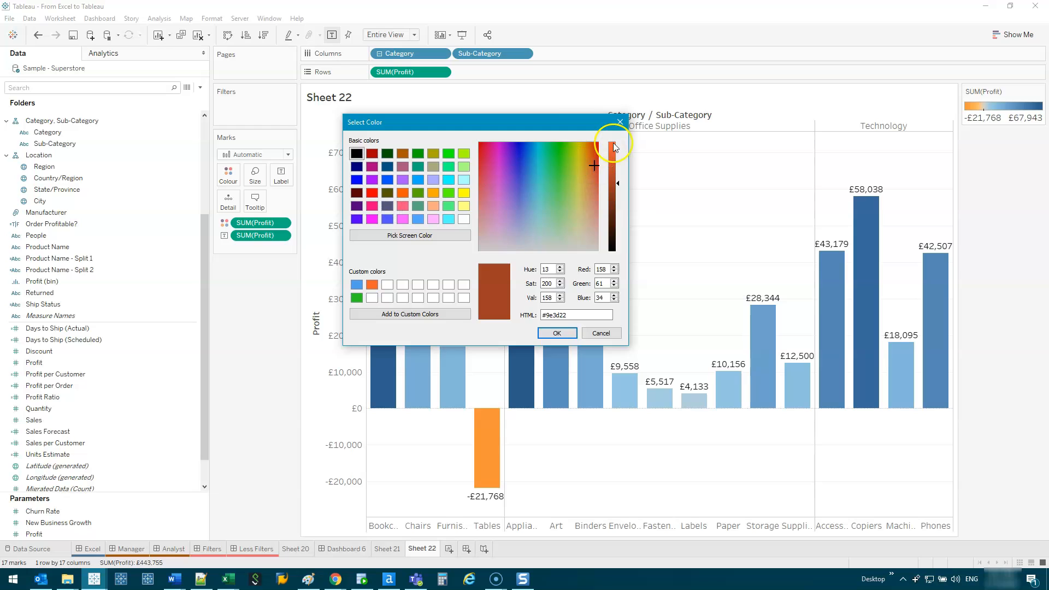
left_click(434, 193)
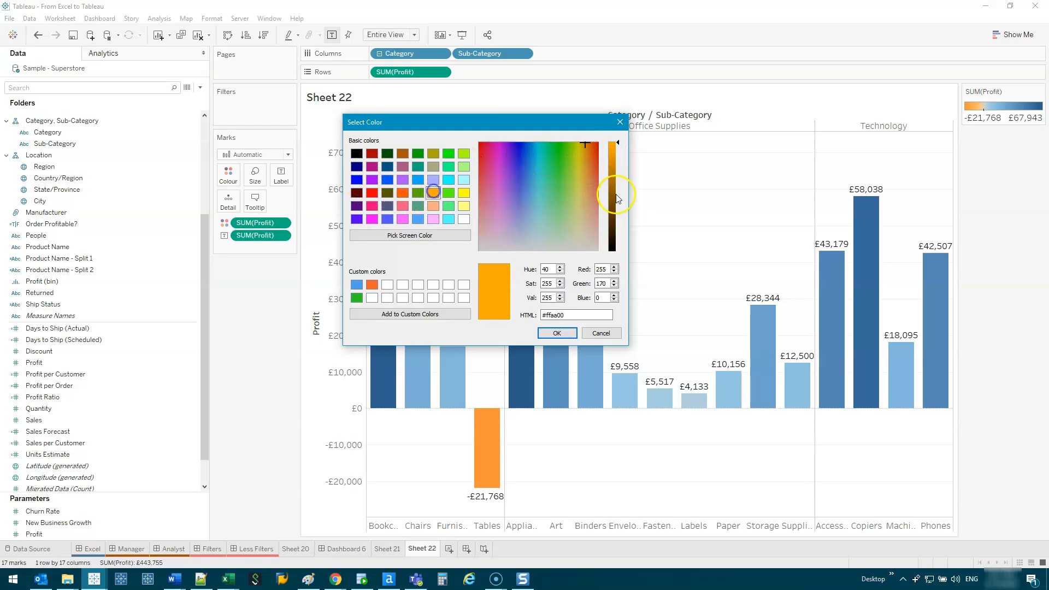
left_click(557, 333)
left_click(584, 209)
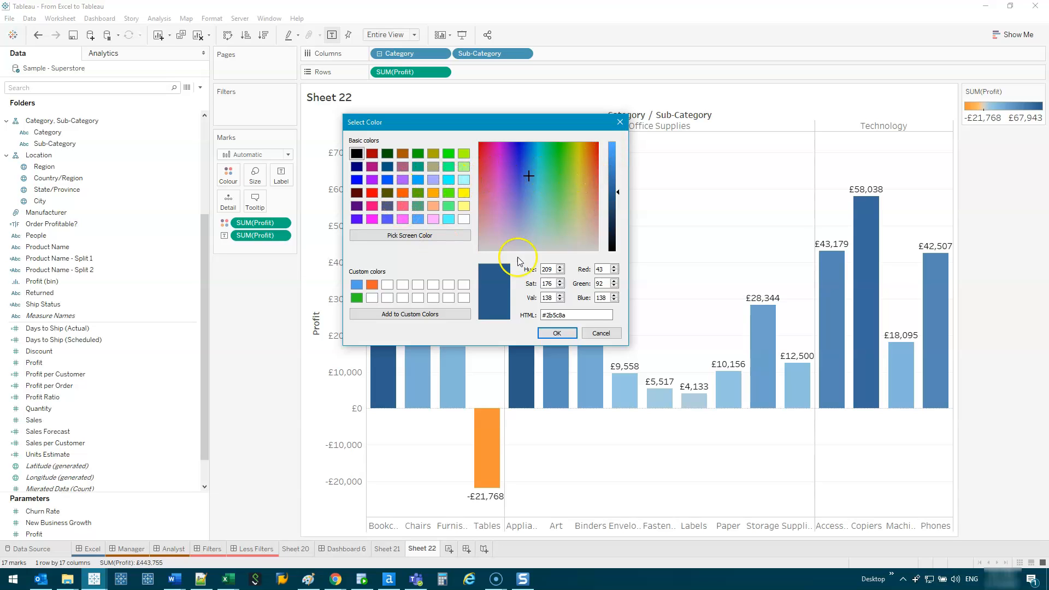
left_click(549, 335)
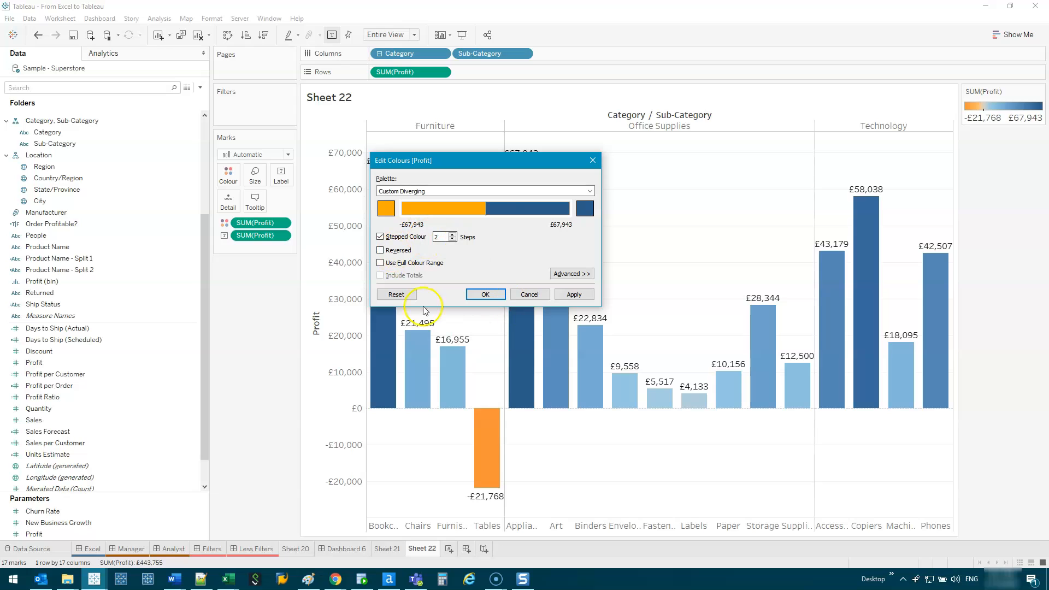
left_click(574, 295)
- Expand the advanced colour options and examine the Start, End and Centre settings against the colour range limits
left_click_drag(538, 161, 401, 132)
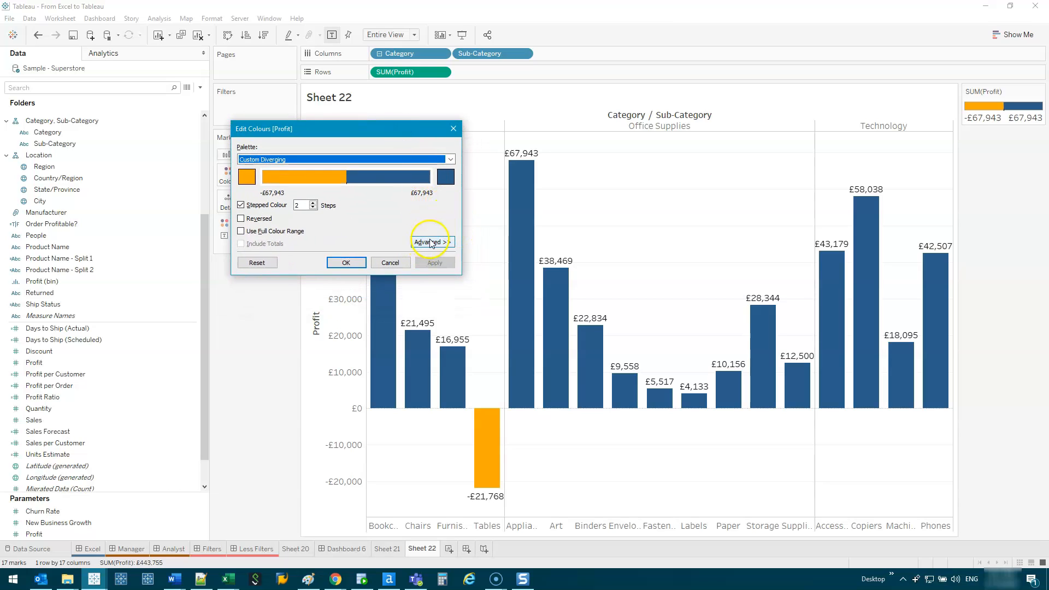
left_click(446, 242)
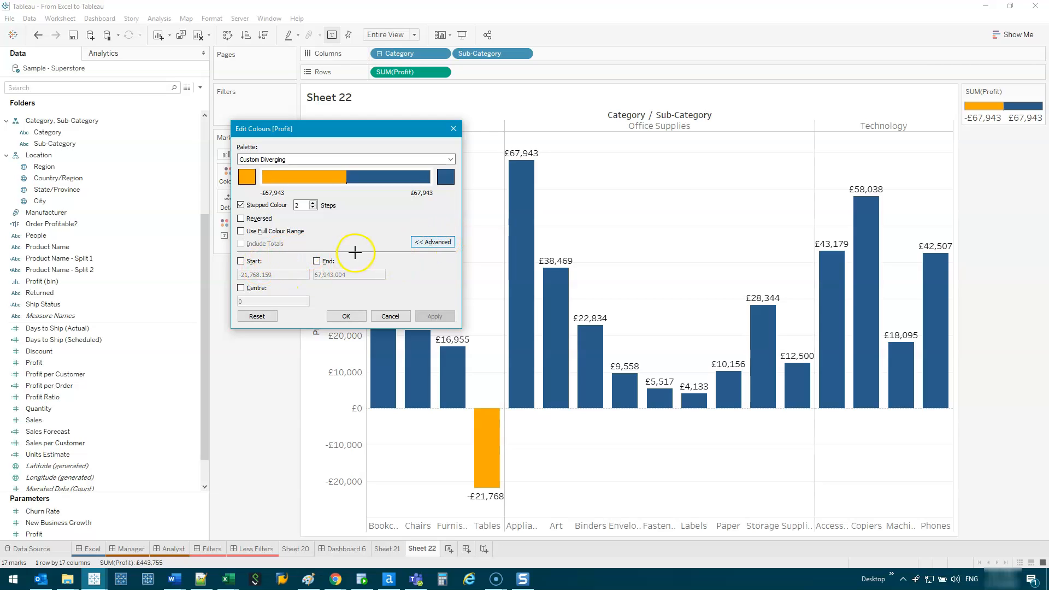
mouse_move(235, 252)
left_mouse_down()
mouse_move(358, 250)
mouse_move(325, 304)
mouse_move(223, 249)
left_mouse_up()
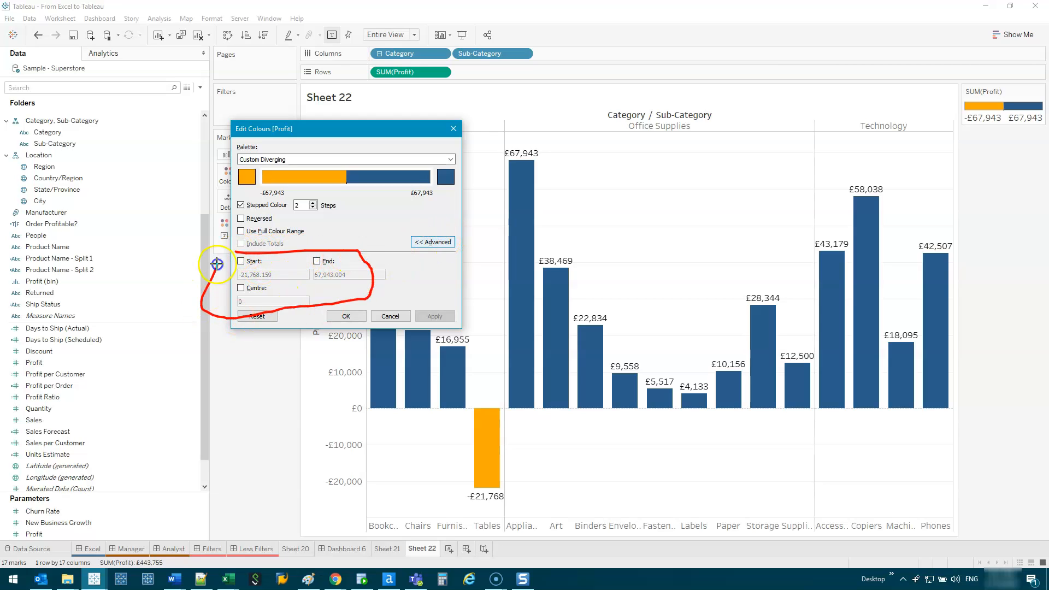
mouse_move(439, 184)
left_mouse_down()
mouse_move(407, 205)
mouse_move(447, 183)
left_mouse_up()
mouse_move(298, 189)
left_mouse_down()
mouse_move(255, 203)
mouse_move(288, 184)
left_mouse_up()
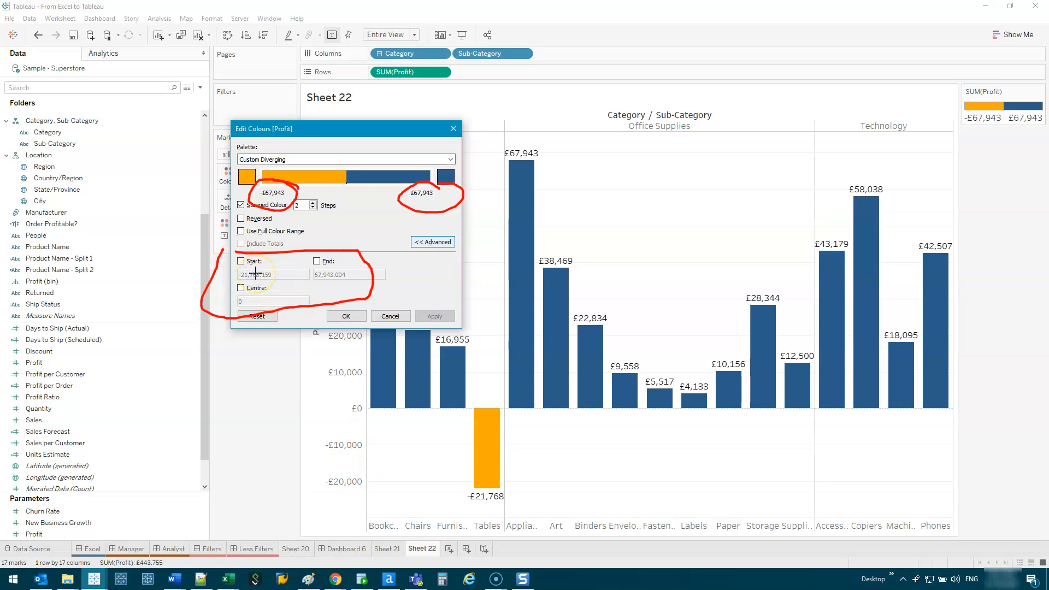
key("Escape")
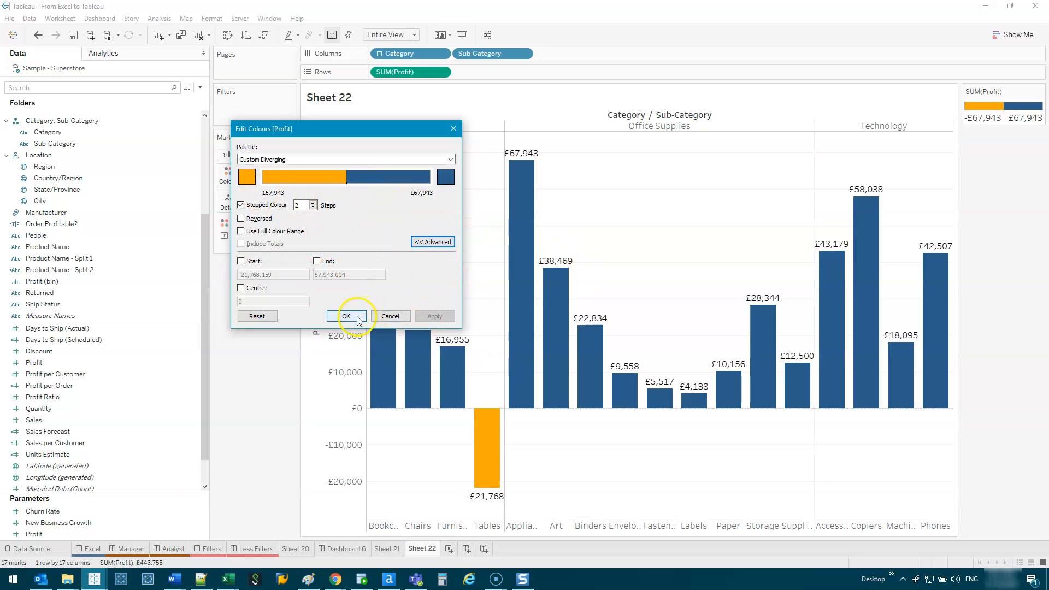
- Set the positive Profit colour to light grey and apply it to the bars
left_click_drag(380, 135, 201, 192)
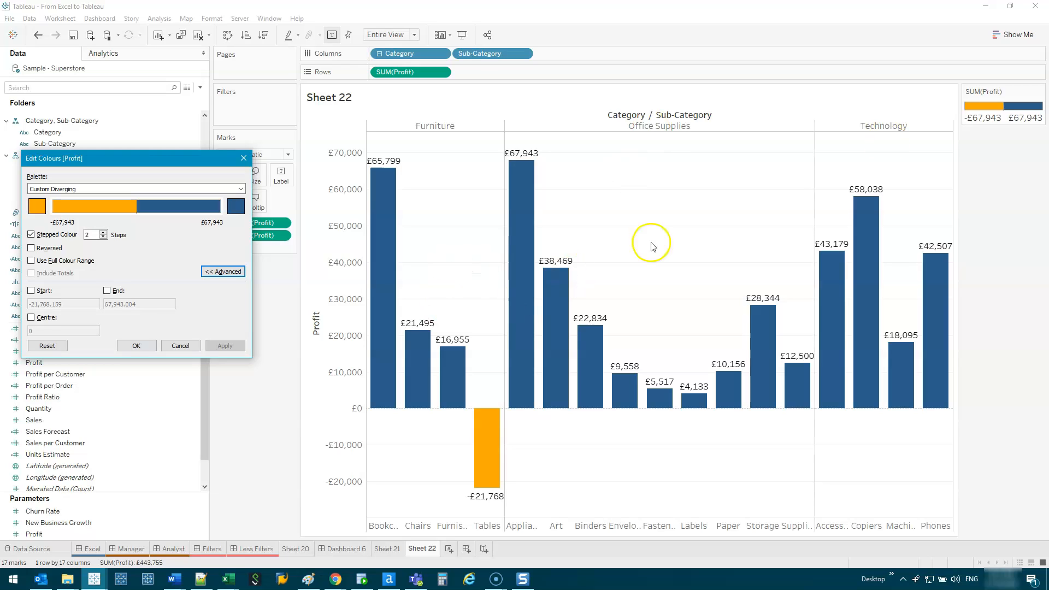
left_click(235, 209)
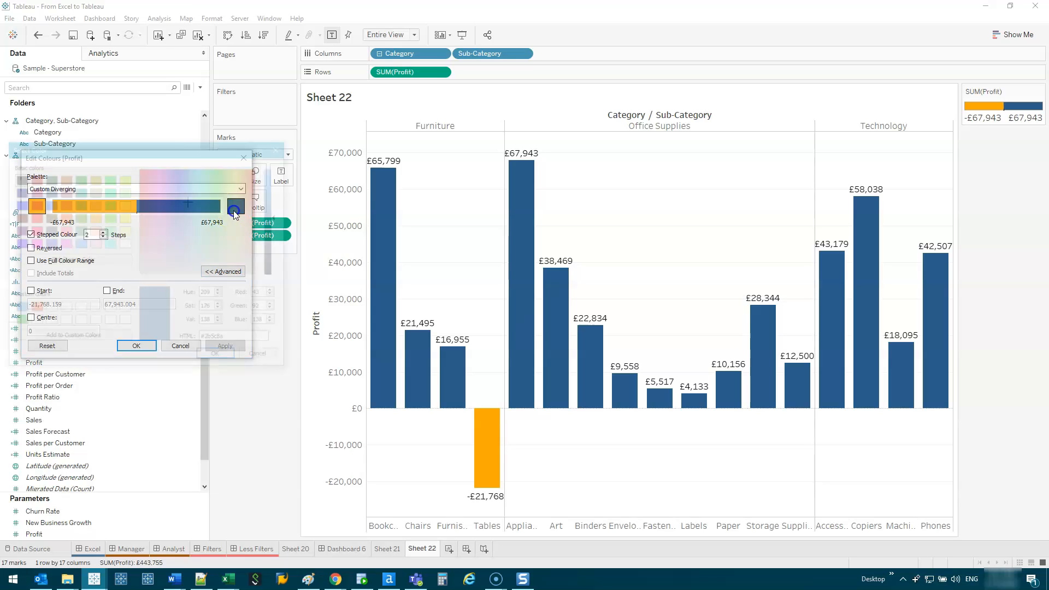
left_click(219, 273)
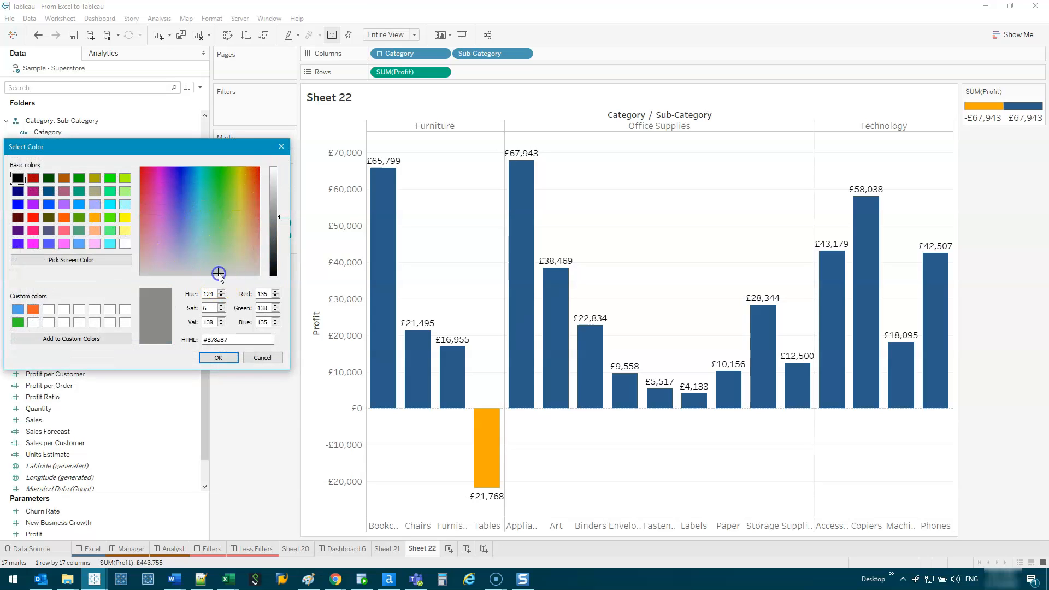
left_click_drag(276, 224, 279, 202)
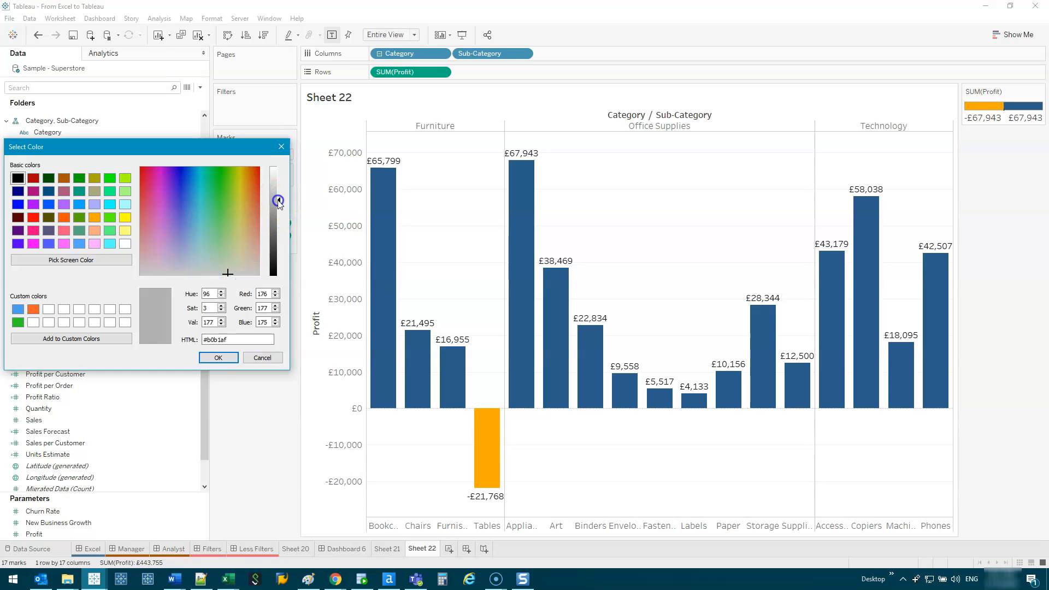
left_click(218, 358)
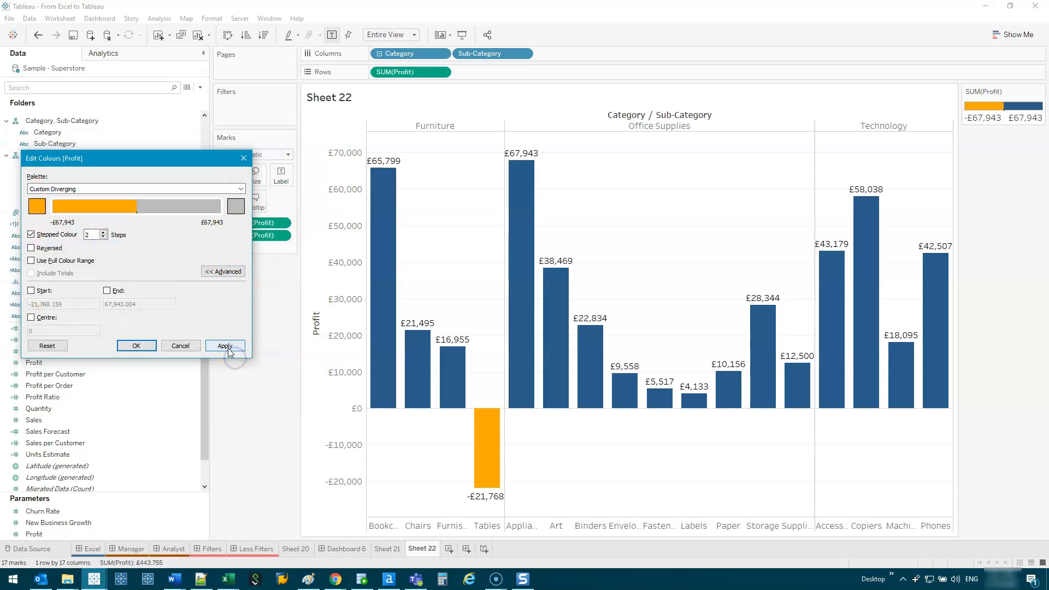
left_click(226, 346)
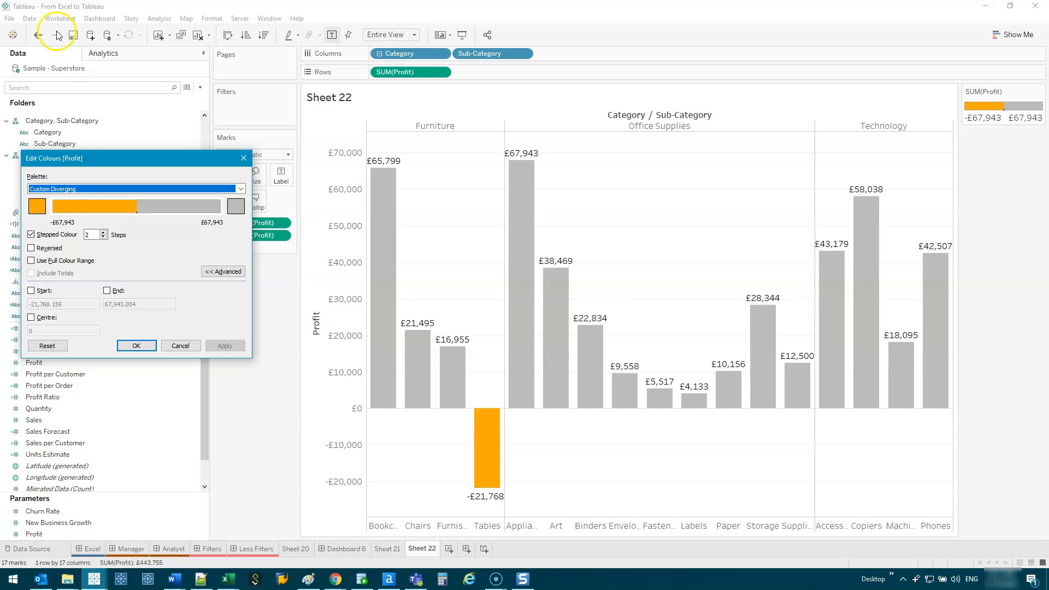
- Set the negative Profit colour to red #ff0000, apply it, and close the colour settings
left_click(37, 206)
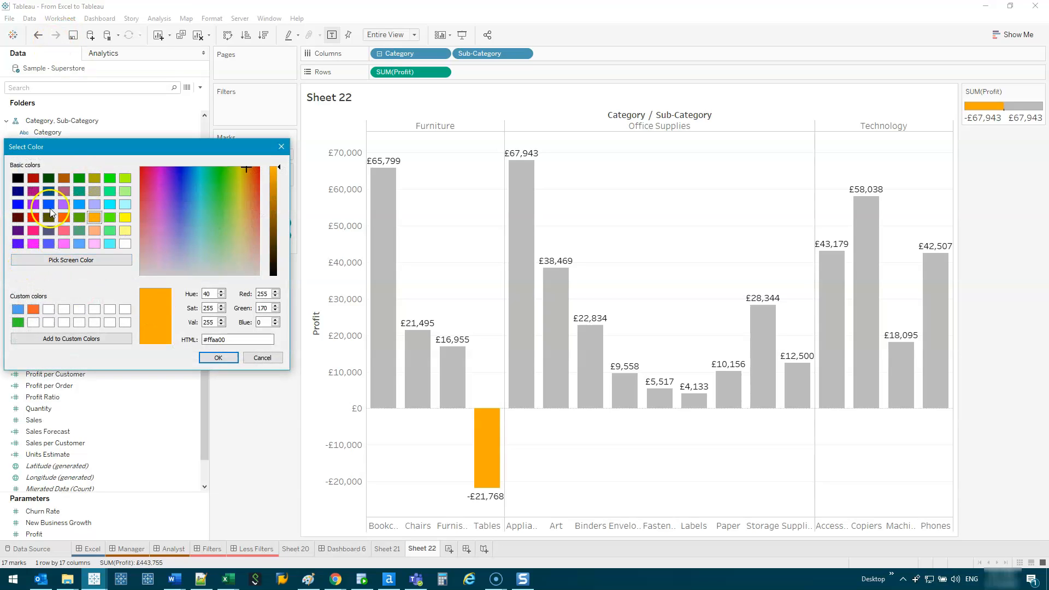
left_click(36, 220)
left_click(219, 357)
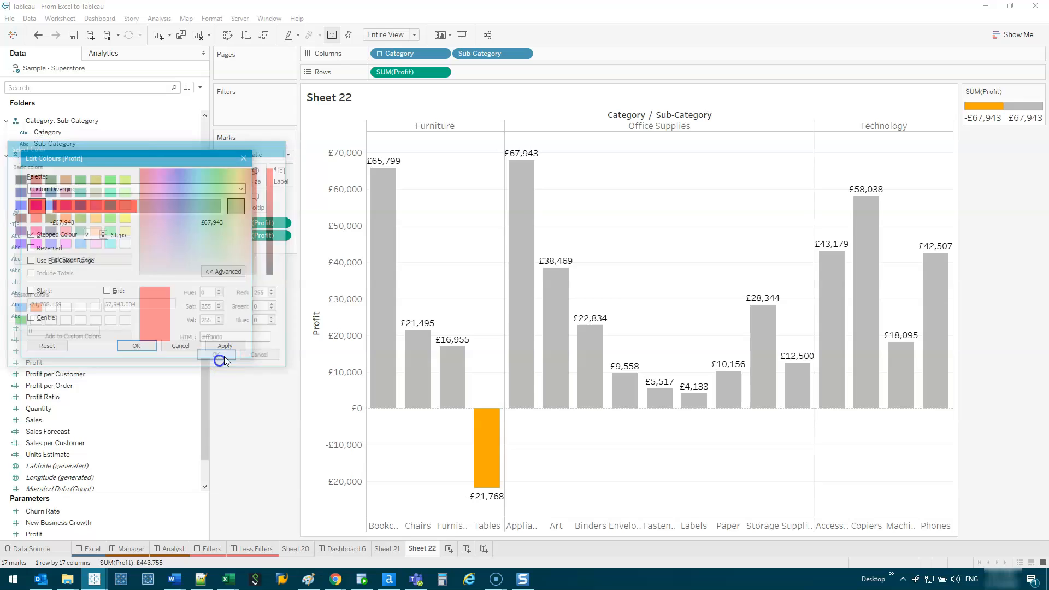
left_click(223, 346)
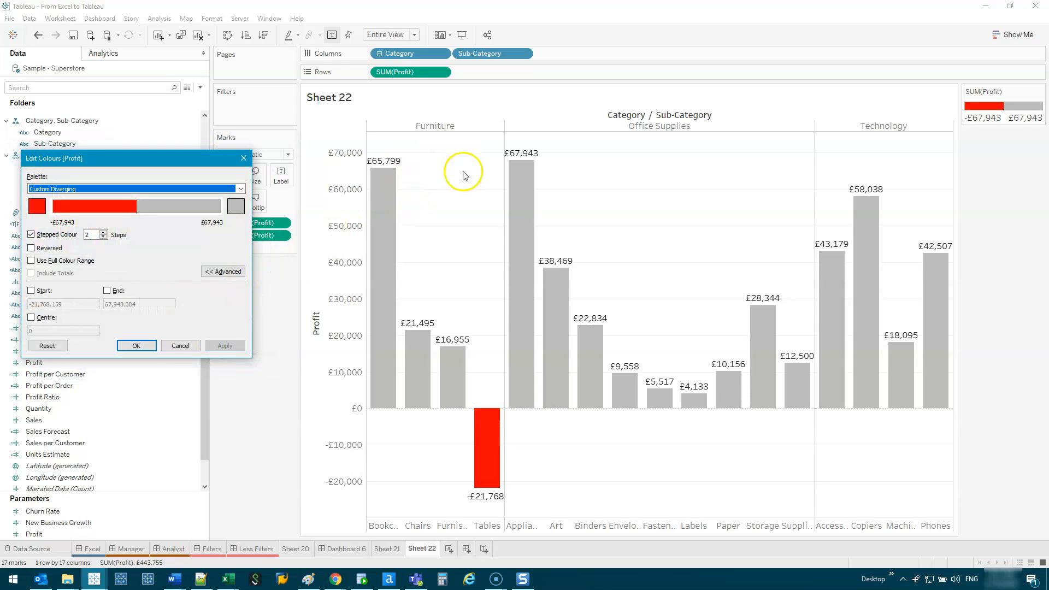
left_click(147, 344)
- Remove the Profit labels from the bars and hide the field labels for columns
left_click_drag(260, 235, 247, 289)
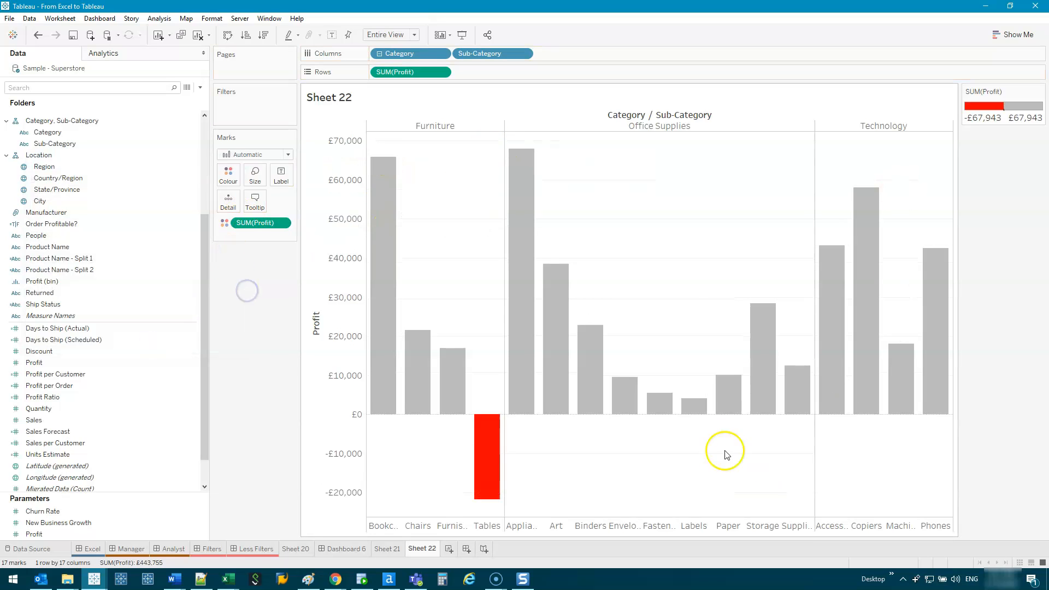
right_click(671, 110)
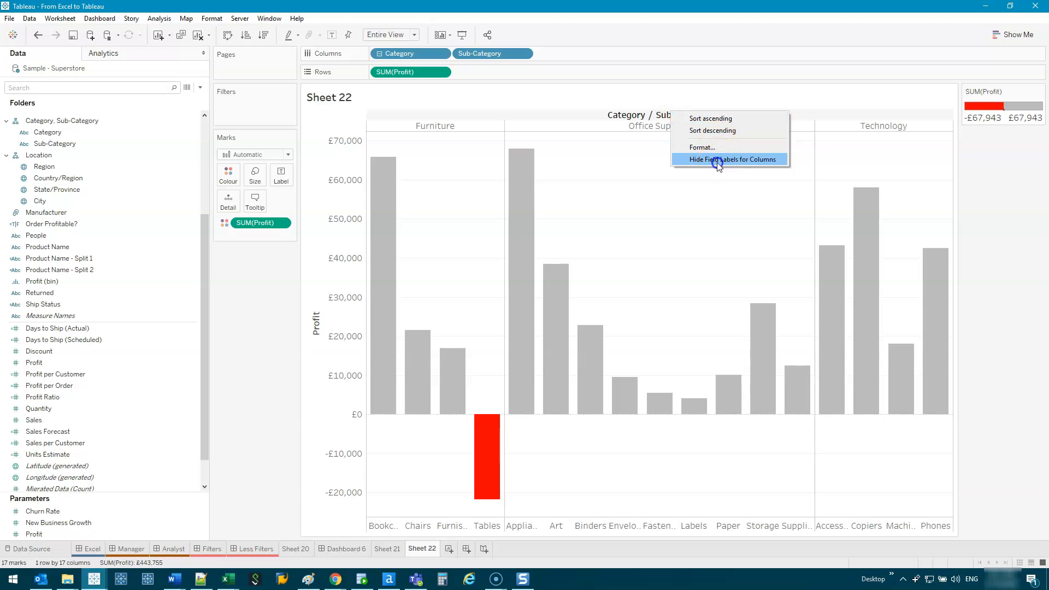
left_click(727, 159)
- Increase the height of the category header row and of the sub-category label area
left_click_drag(620, 119, 620, 140)
right_click(635, 484)
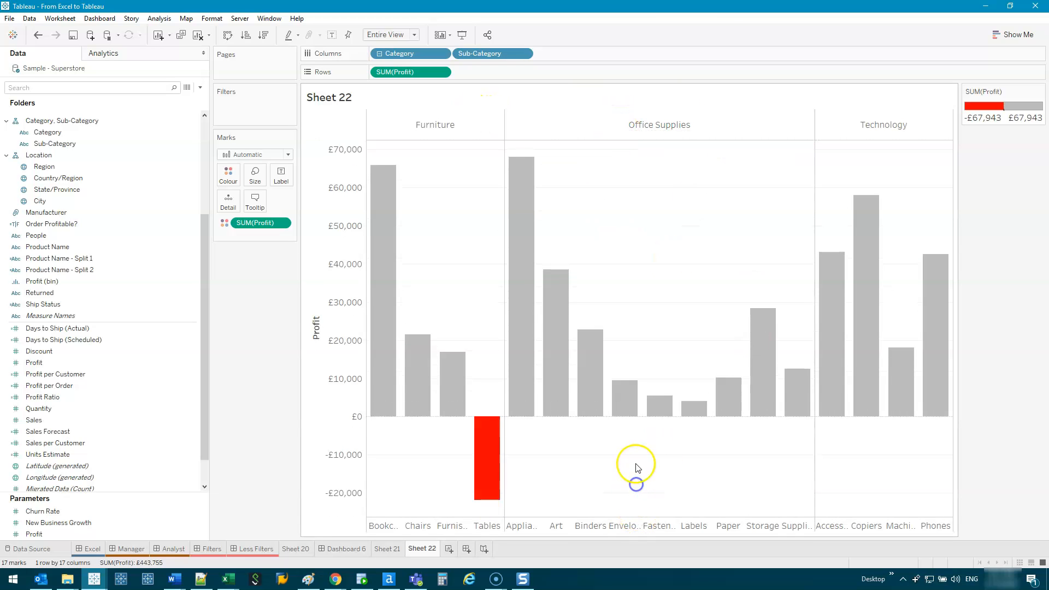
left_click_drag(624, 516, 630, 491)
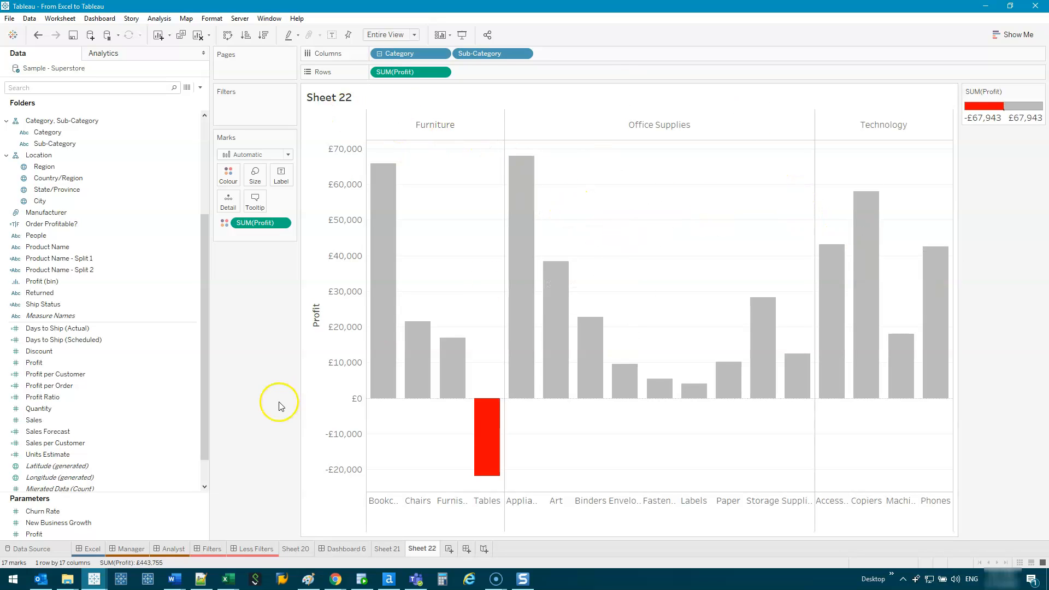
- Add Sheet 22 to Dashboard 6 and arrange it below Sheet 21, beside the Sheet 20 maps
left_click(356, 546)
left_click_drag(34, 201, 596, 390)
left_click(356, 276)
left_click_drag(329, 265, 546, 110)
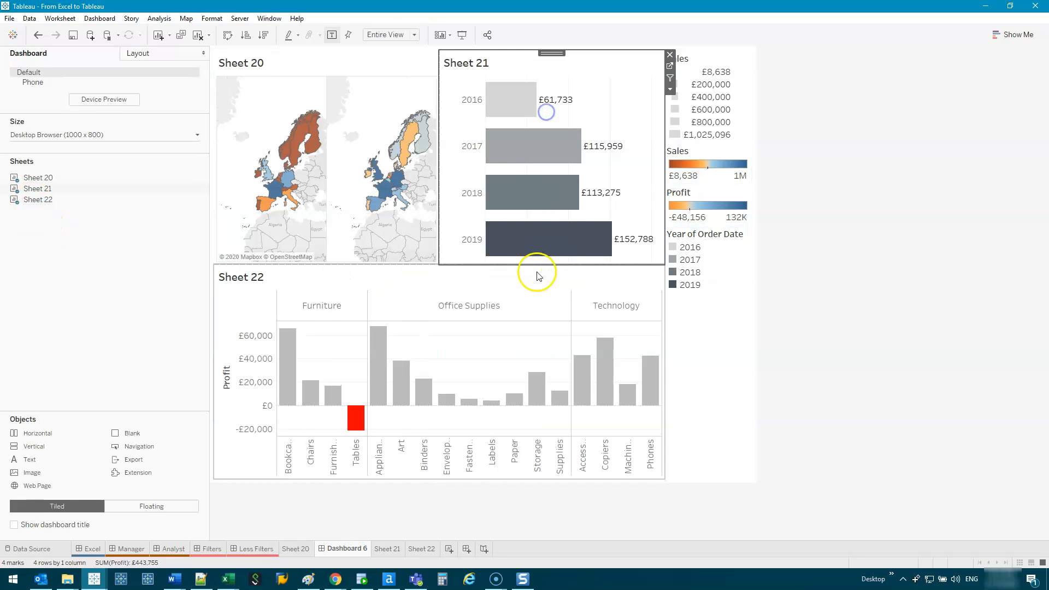
left_click(494, 279)
left_click_drag(494, 278, 555, 219)
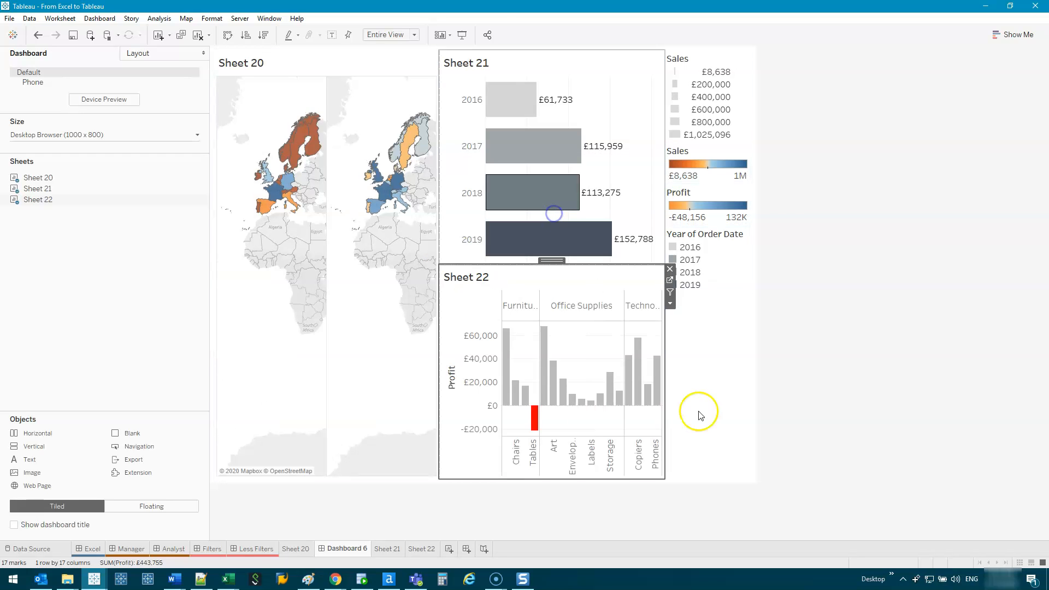
- Float the Sales and Profit colour legends and place each over the lower part of its map on Sheet 20
left_click(701, 368)
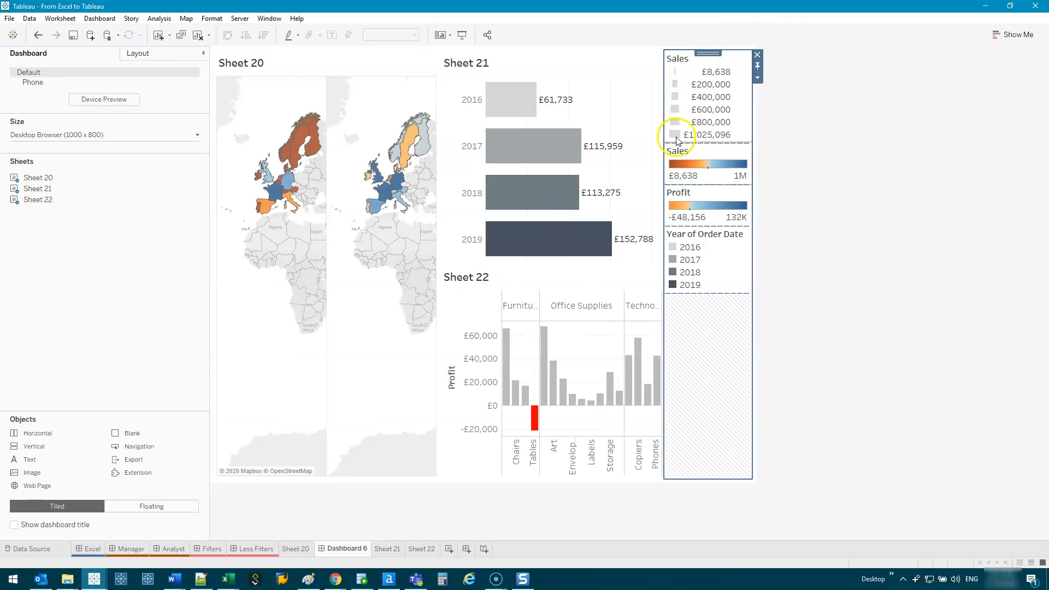
left_click(720, 149)
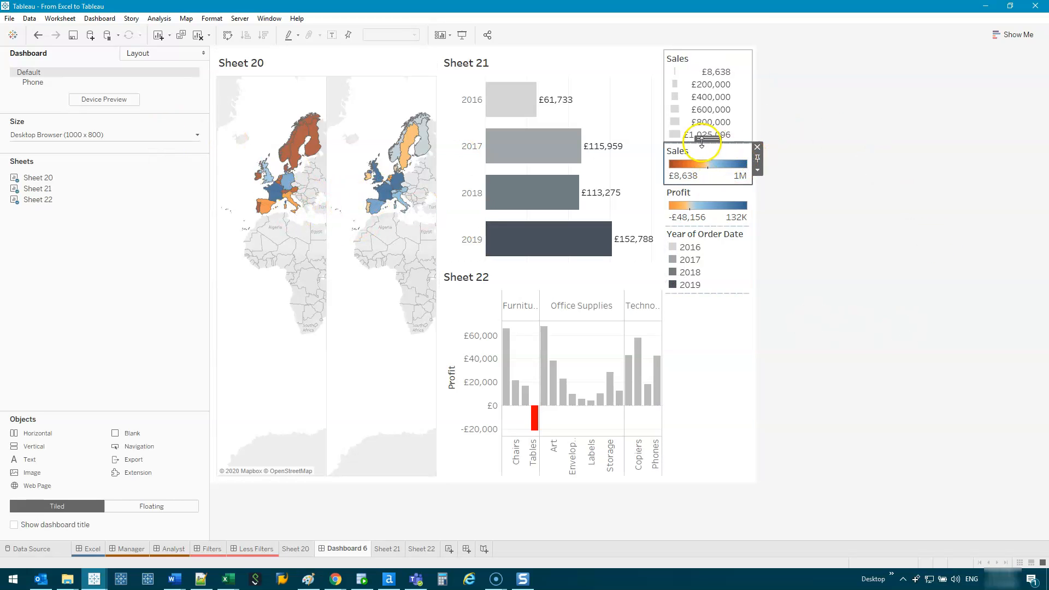
mouse_move(706, 139)
left_mouse_down()
mouse_move(681, 195)
mouse_move(293, 398)
mouse_move(300, 452)
mouse_move(696, 171)
mouse_move(710, 181)
mouse_move(335, 410)
mouse_move(650, 188)
mouse_move(736, 161)
left_mouse_up()
left_click(736, 161)
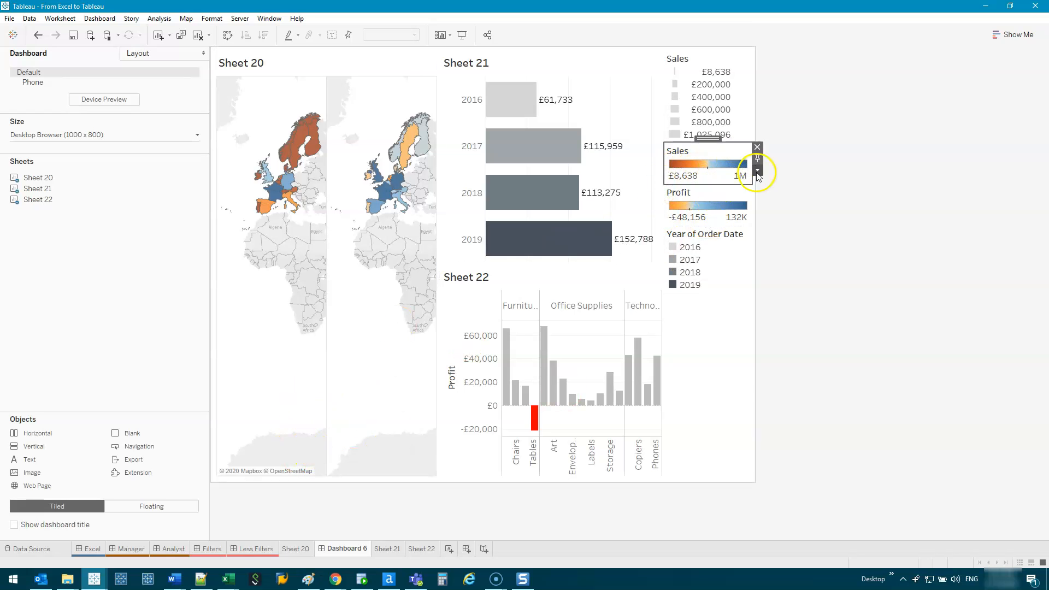
left_click(757, 171)
left_click(804, 257)
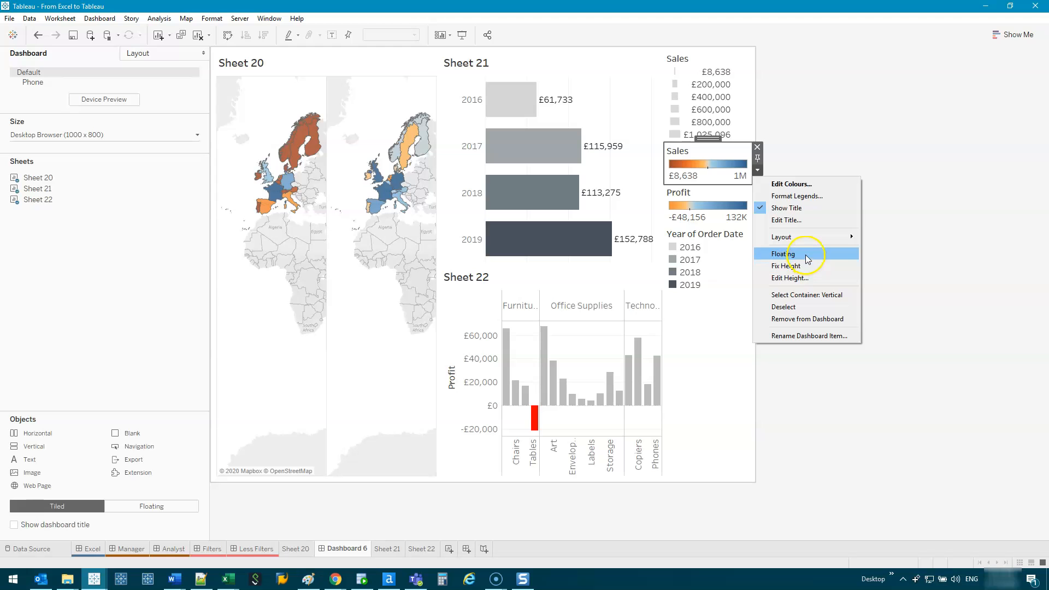
left_click(805, 255)
left_click_drag(691, 152, 274, 414)
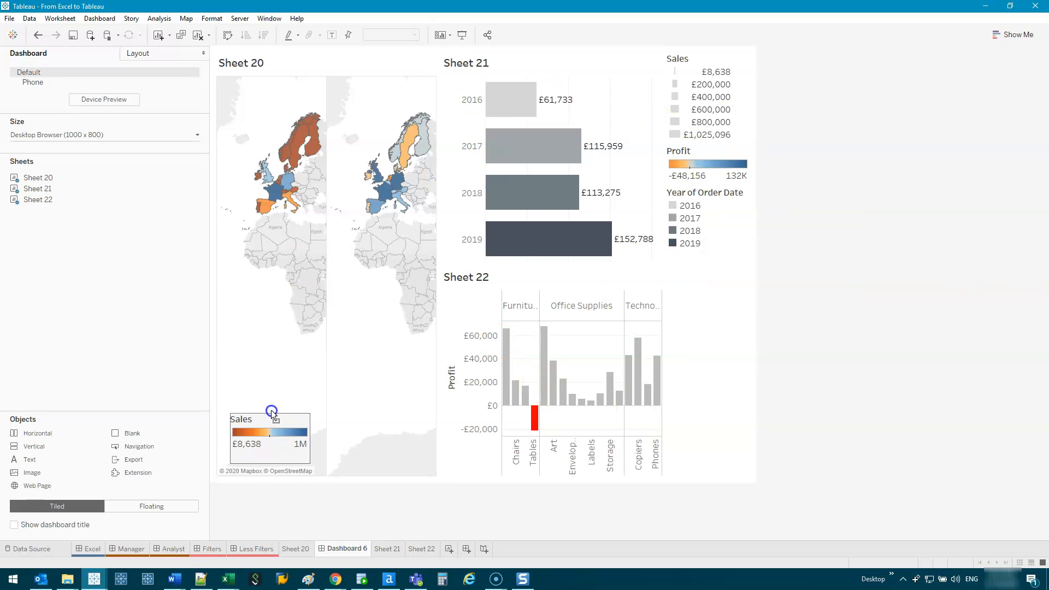
left_click(710, 151)
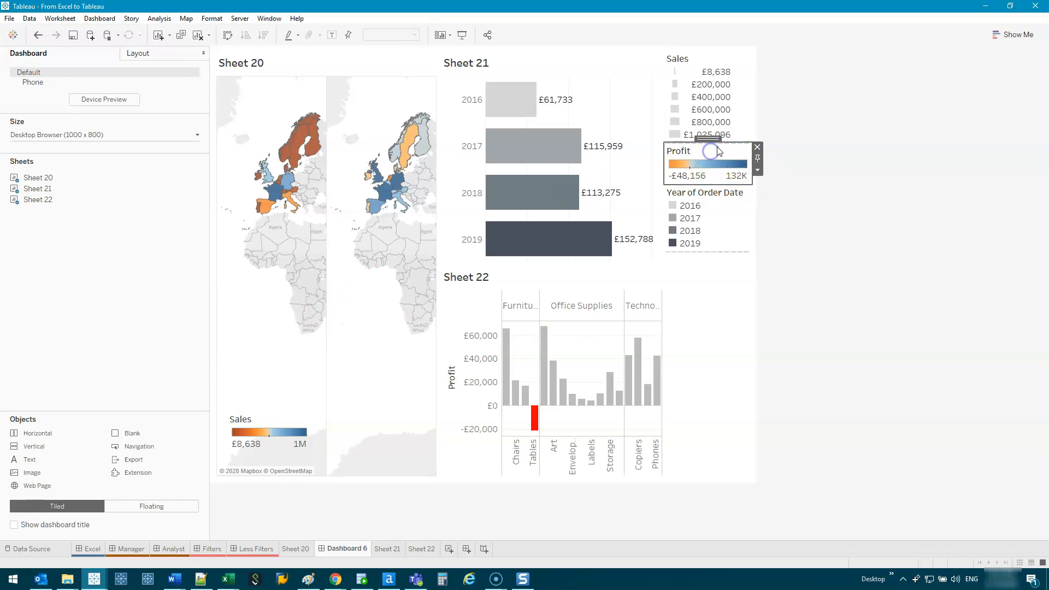
left_click_drag(713, 141, 377, 384)
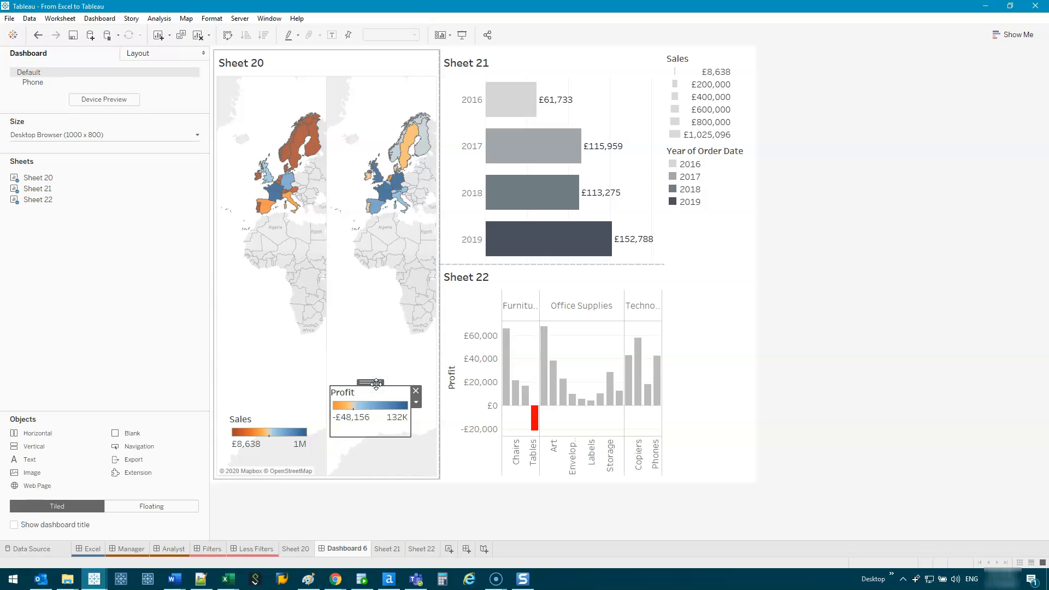
- Delete the legend container with the Sales size and Year of Order Date legends from the dashboard
left_click(690, 276)
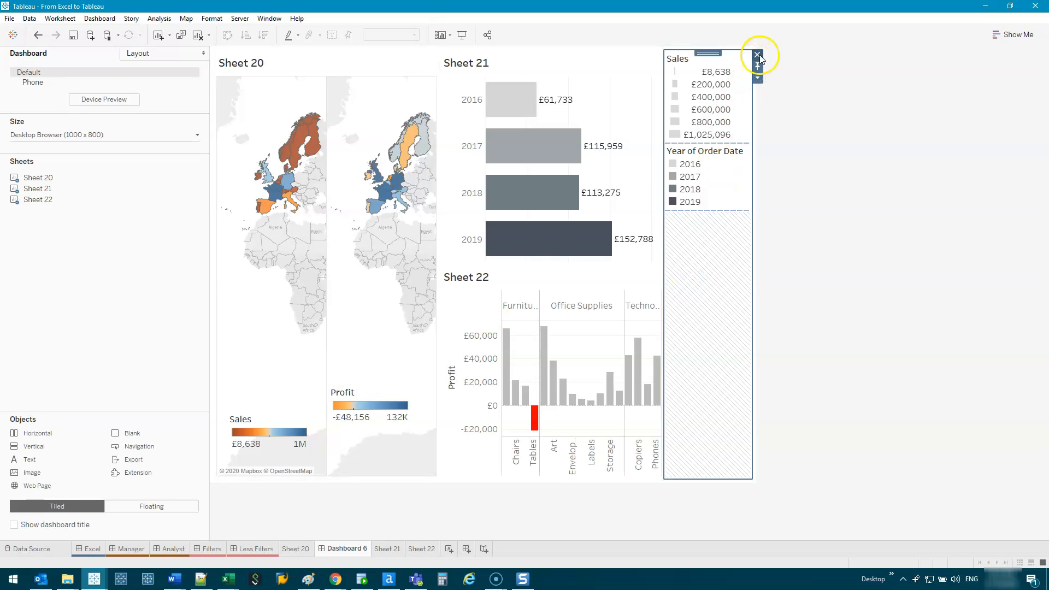
left_click(757, 55)
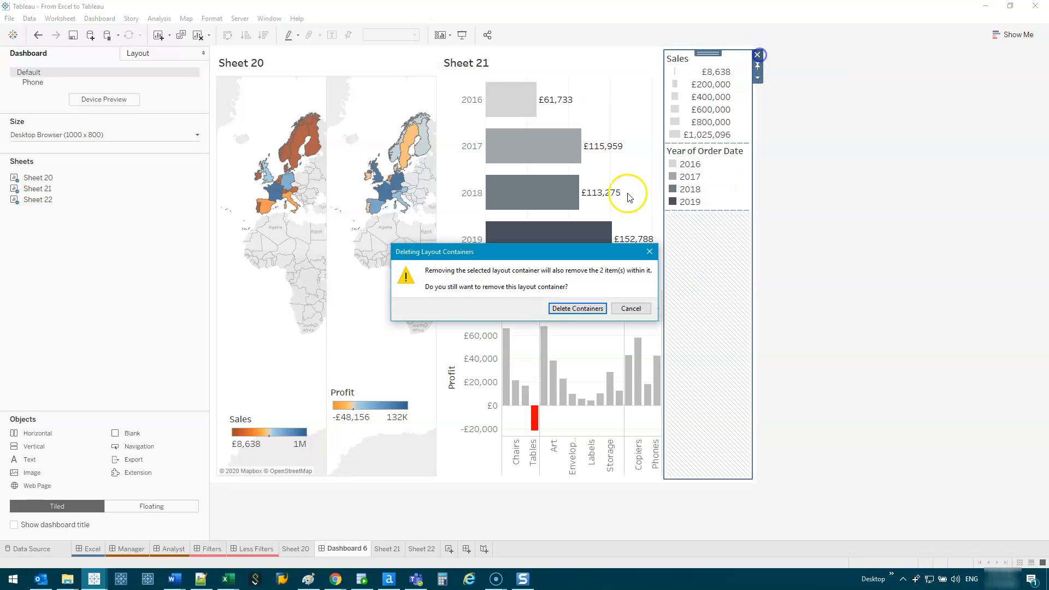
left_click(576, 309)
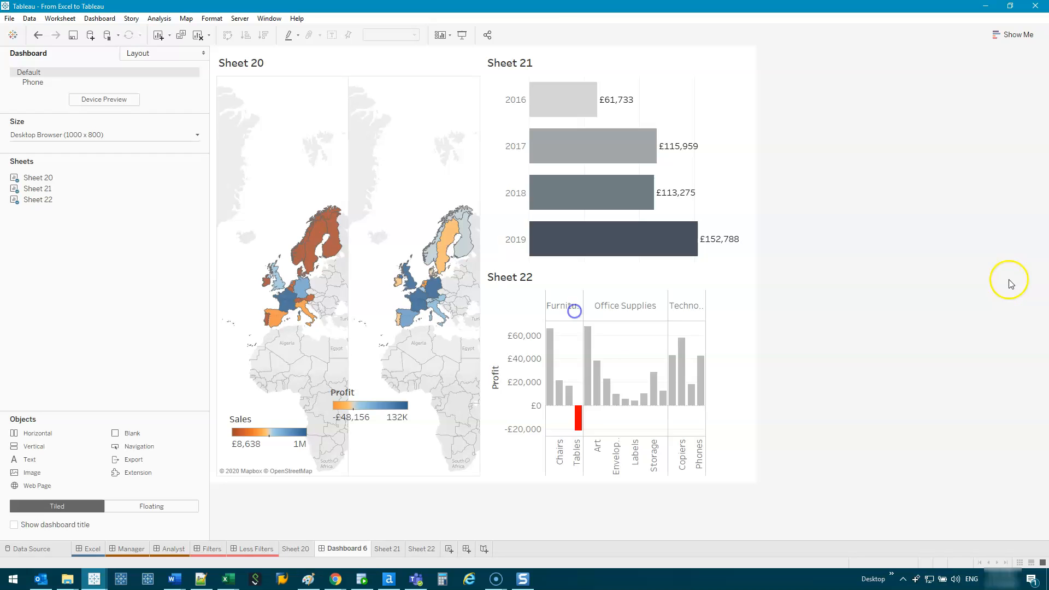
- Set the dashboard to a custom size of 1500 x 900
left_click(125, 130)
left_click(96, 198)
left_click(97, 198)
left_click(96, 198)
left_click(96, 198)
left_click(96, 198)
left_click(189, 198)
left_click(283, 163)
left_click(424, 177)
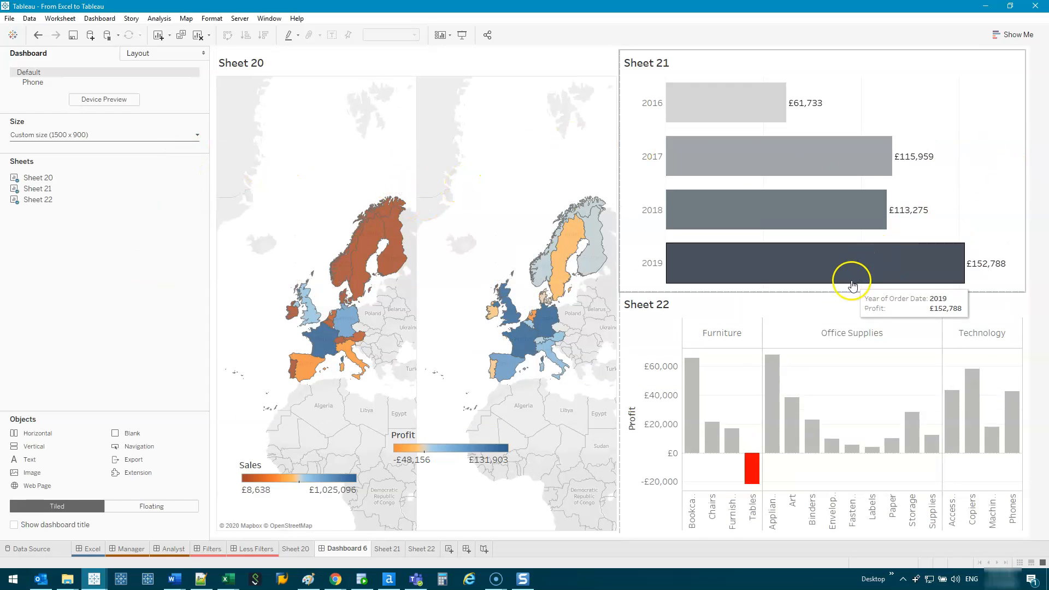
- Shrink Sheet 21's height in favour of Sheet 22 and enlarge its sub-category label area to fit the full names
left_click_drag(850, 293, 843, 178)
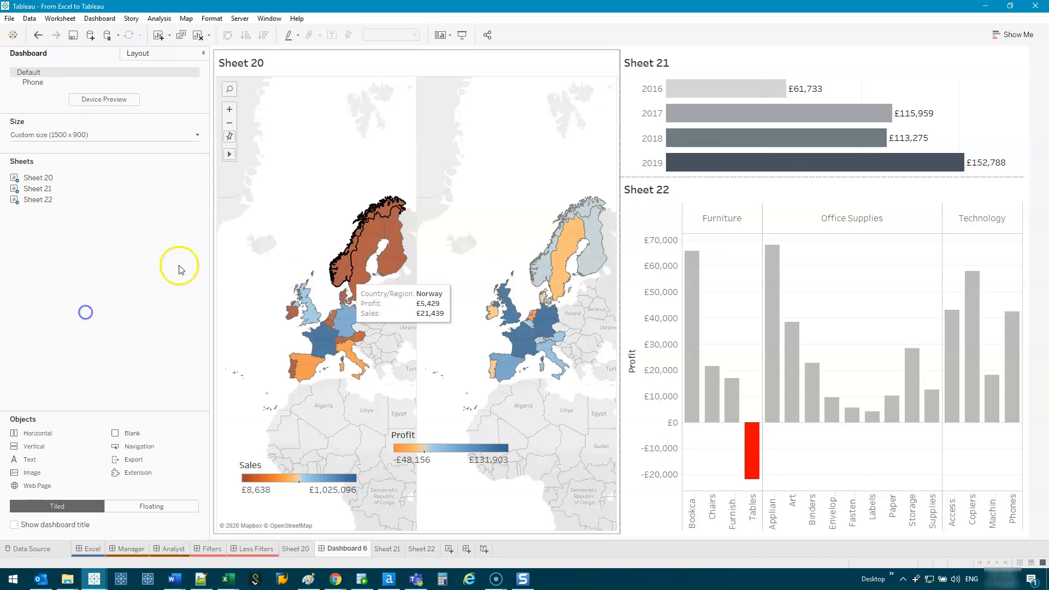
left_click_drag(734, 490, 738, 461)
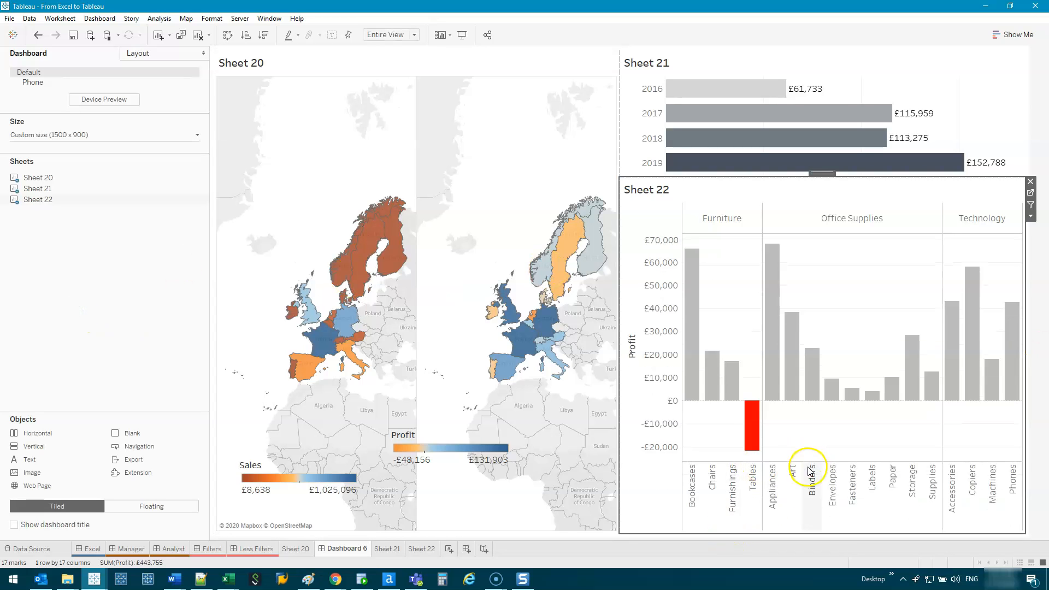
left_click_drag(803, 461, 803, 454)
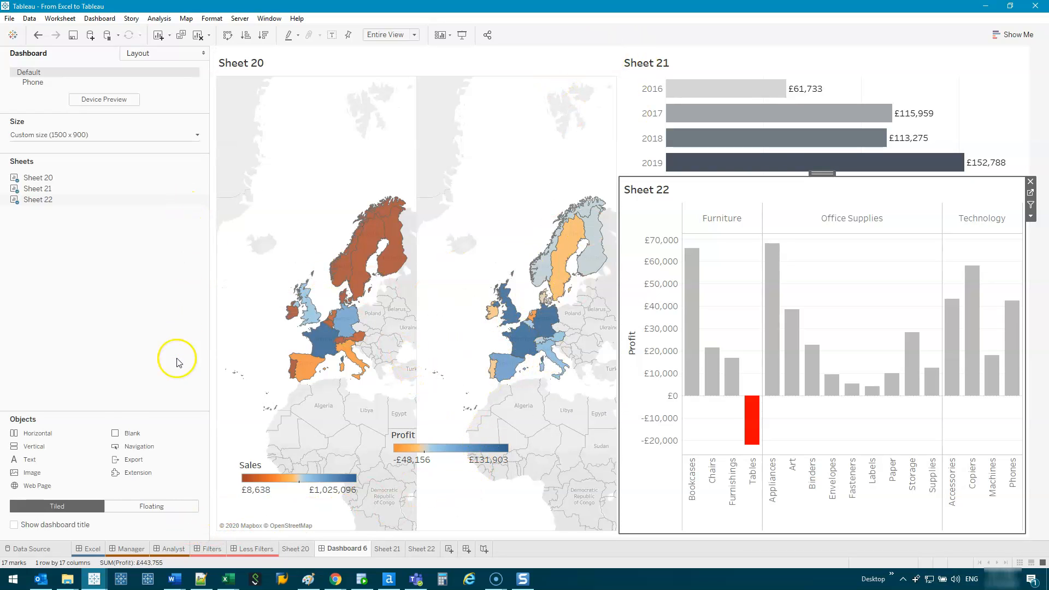
left_click(67, 334)
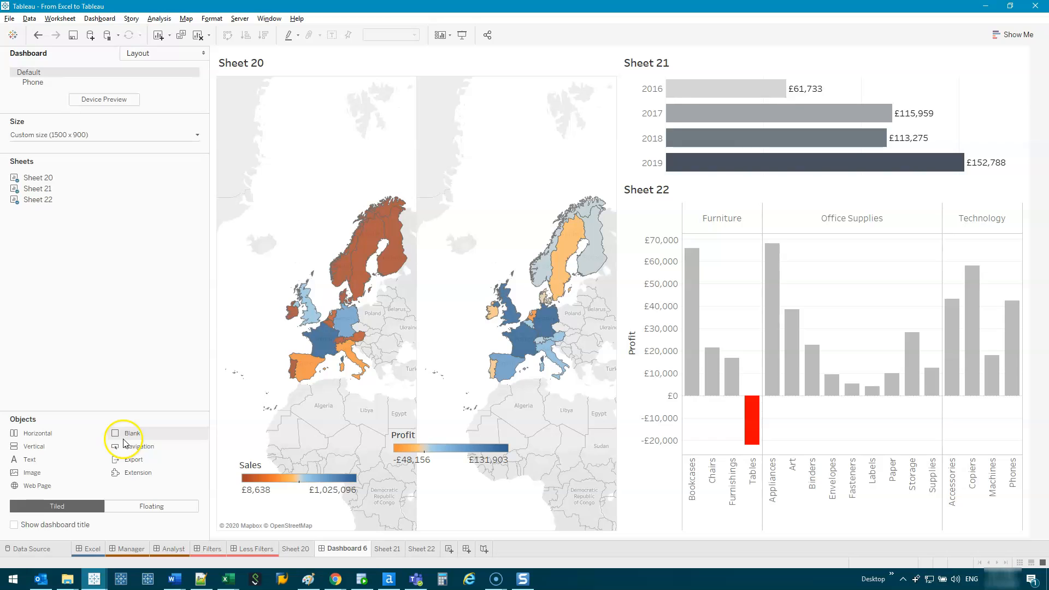
left_click_drag(153, 431, 159, 421)
left_click_drag(618, 53, 615, 514)
left_click_drag(612, 187, 991, 186)
key("Escape")
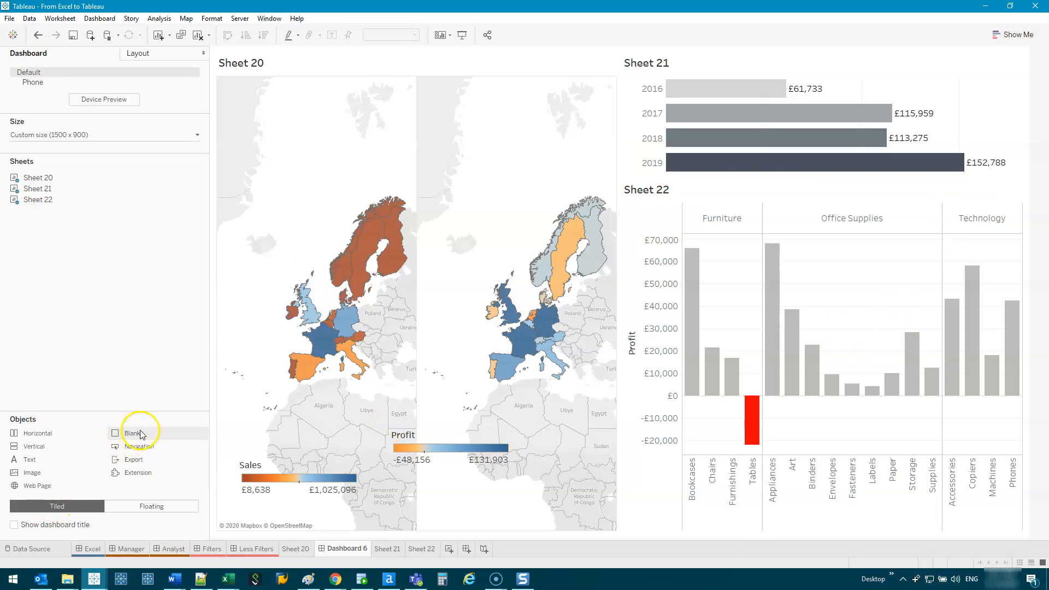
- Insert narrow blank spacers beside Sheet 20 and between Sheets 21 and 22, and show the dashboard title
left_click_drag(131, 433, 533, 298)
left_click_drag(416, 238, 627, 210)
left_click_drag(131, 433, 811, 251)
left_click_drag(800, 356, 819, 197)
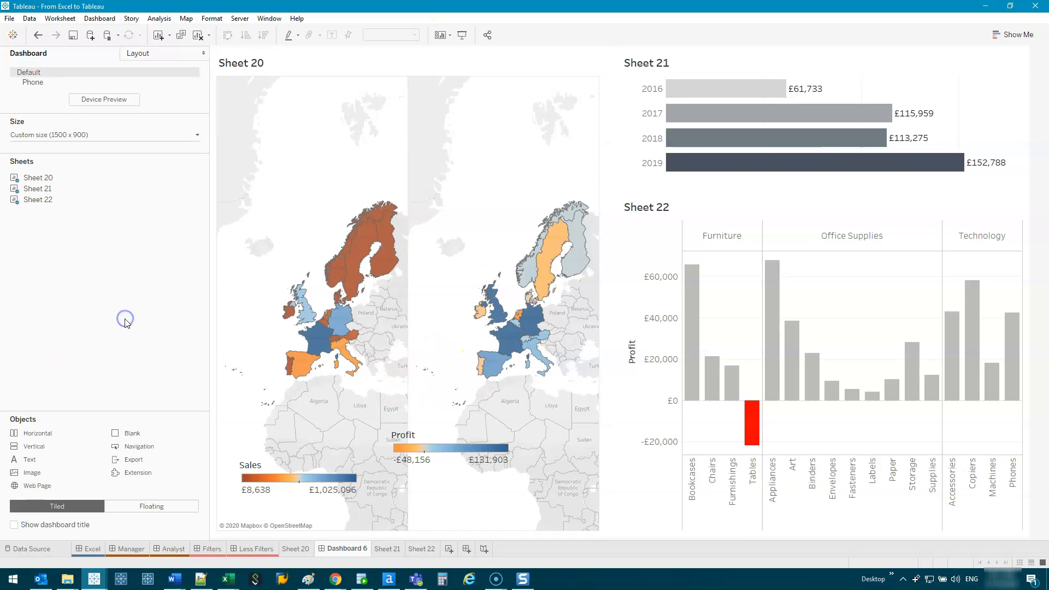
left_click(28, 525)
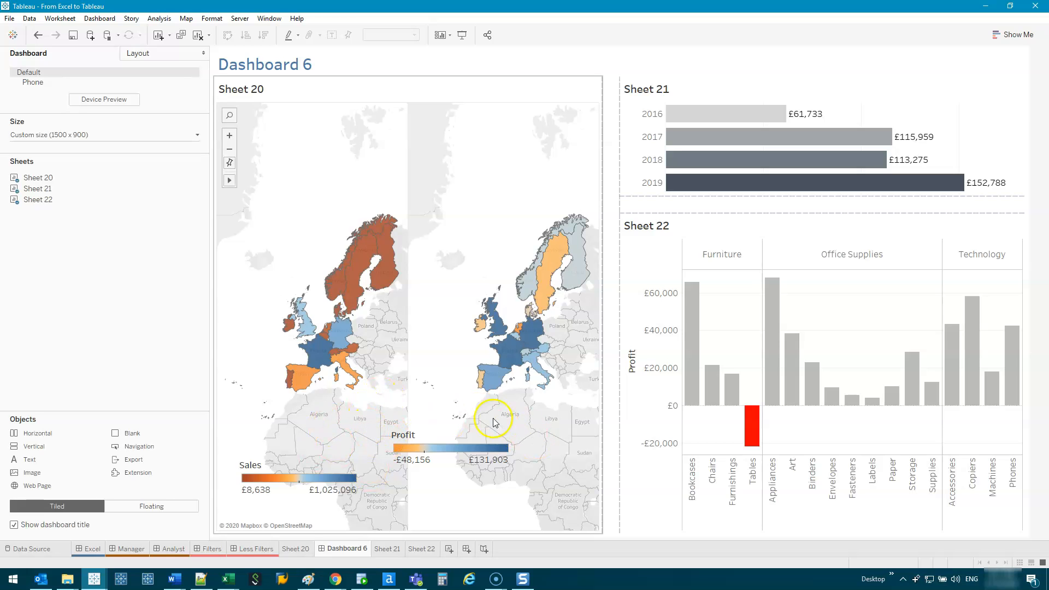
mouse_move(364, 389)
left_mouse_down()
mouse_move(419, 496)
mouse_move(381, 405)
left_mouse_up()
mouse_move(286, 99)
left_mouse_down()
mouse_move(259, 241)
mouse_move(219, 278)
left_mouse_up()
key("Escape")
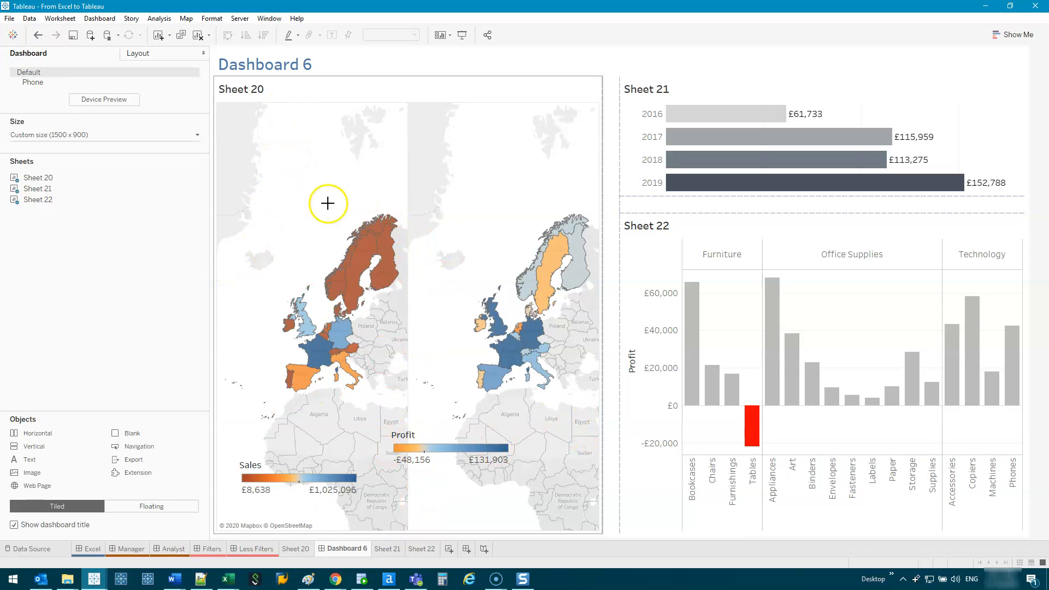
- Turn off the Country/Region Borders and Country/Region Names map layers for Sheet 20, keeping State/Province Borders on and Coastline off
left_click(365, 267)
left_click(401, 159)
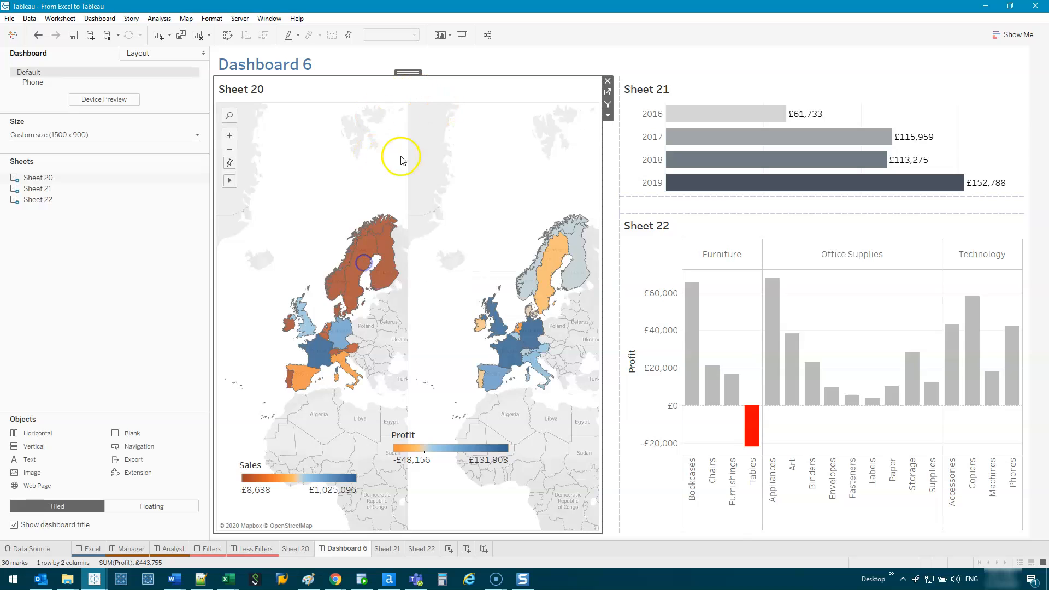
left_click(188, 19)
left_click(194, 22)
left_click(191, 20)
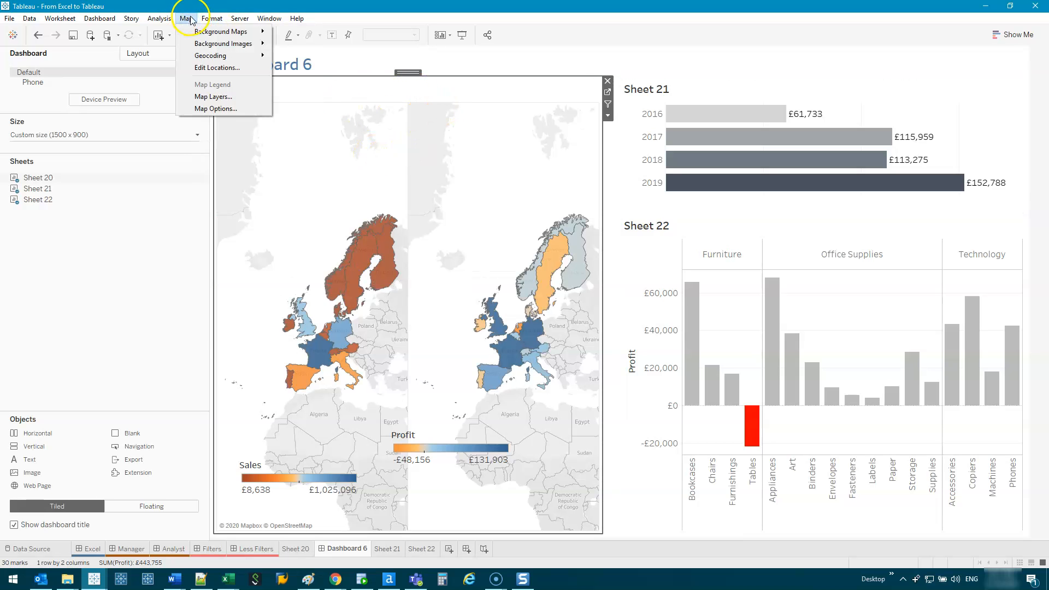
left_click(210, 97)
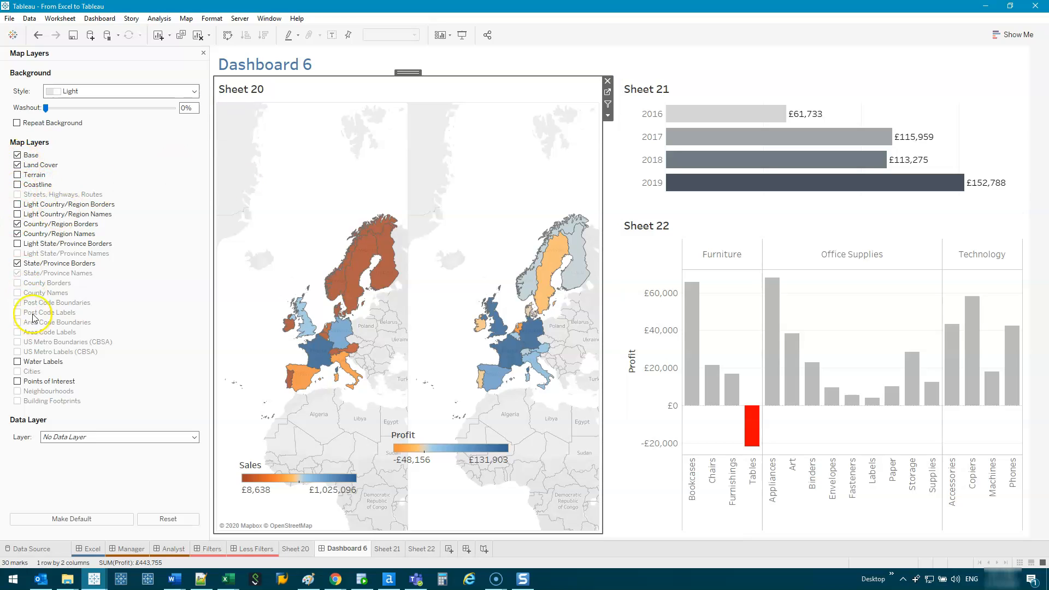
left_click(18, 185)
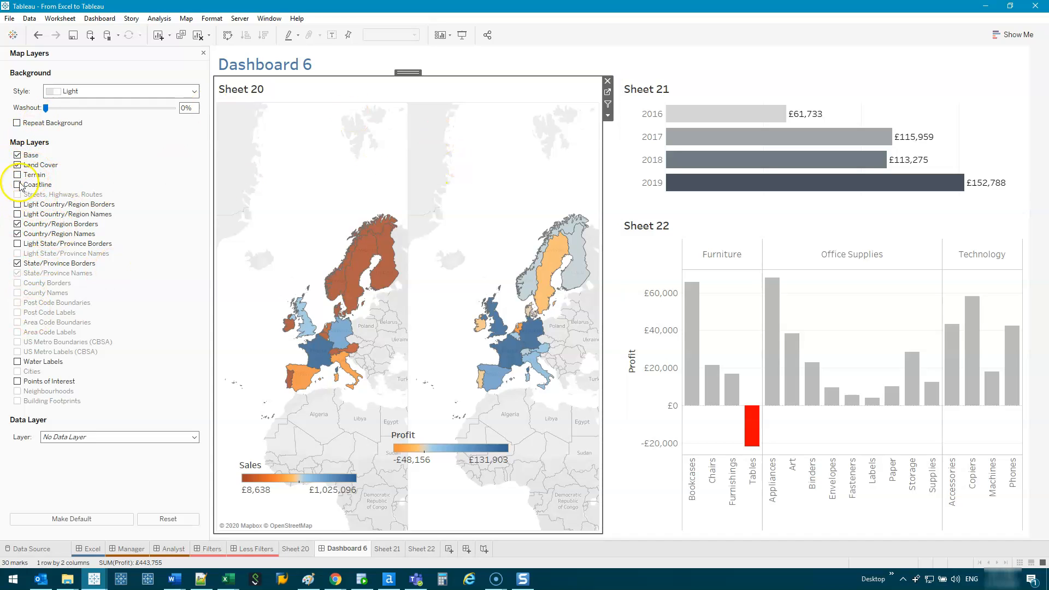
left_click(17, 234)
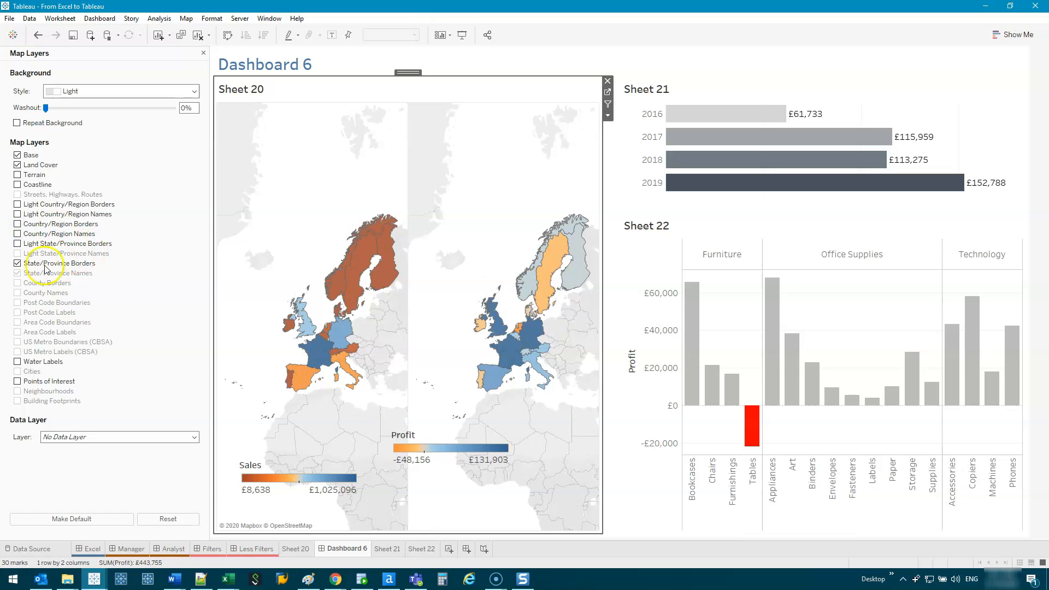
left_click(18, 264)
left_click(17, 264)
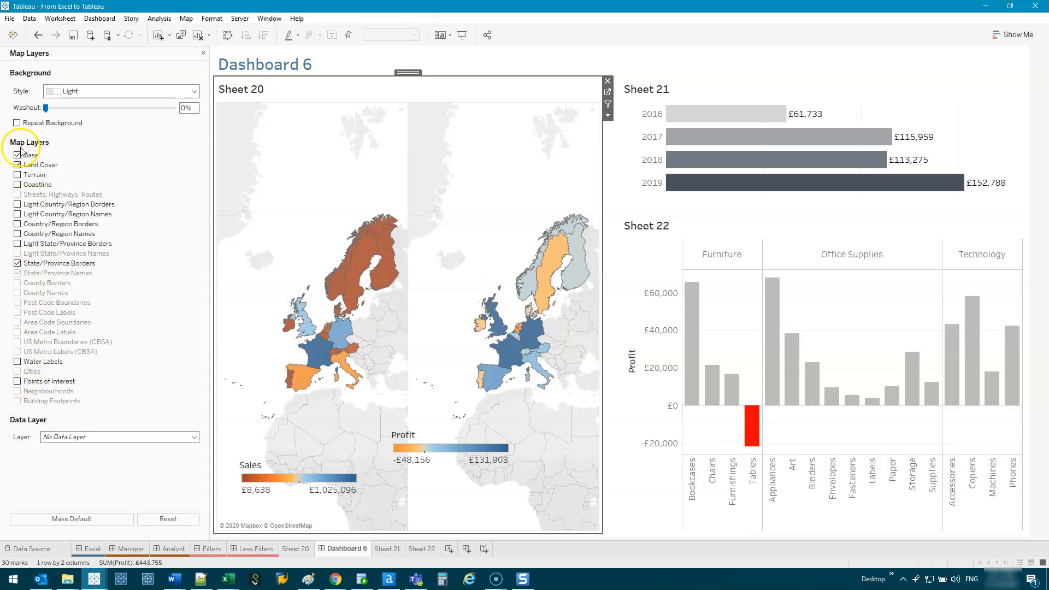
left_click(17, 185)
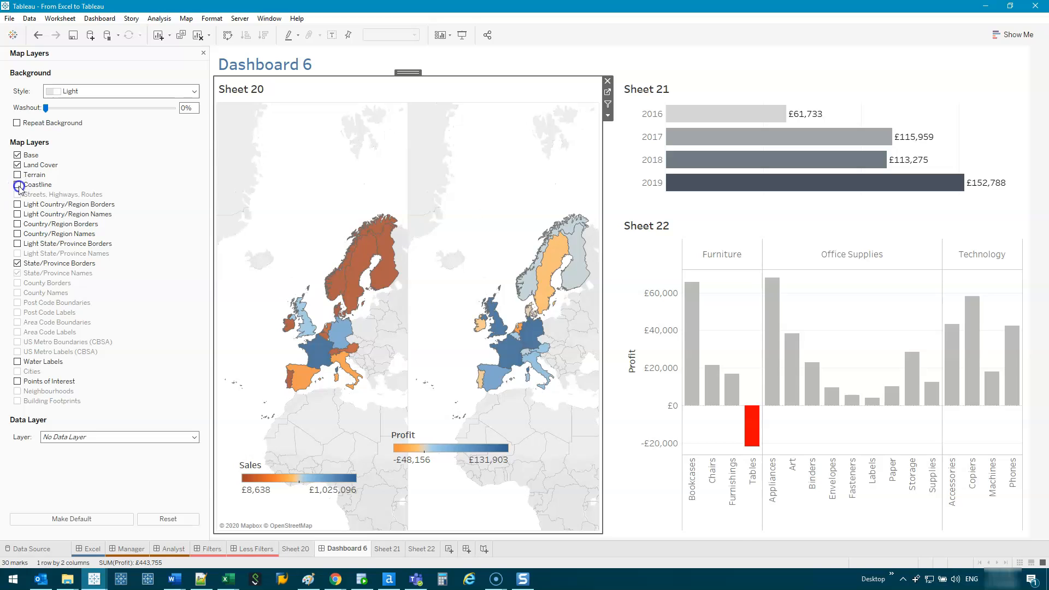
- Set the map background washout to 71%, shift the Sheet 20 maps up within their panes, and close the map layer settings
left_click(179, 89)
left_click(179, 90)
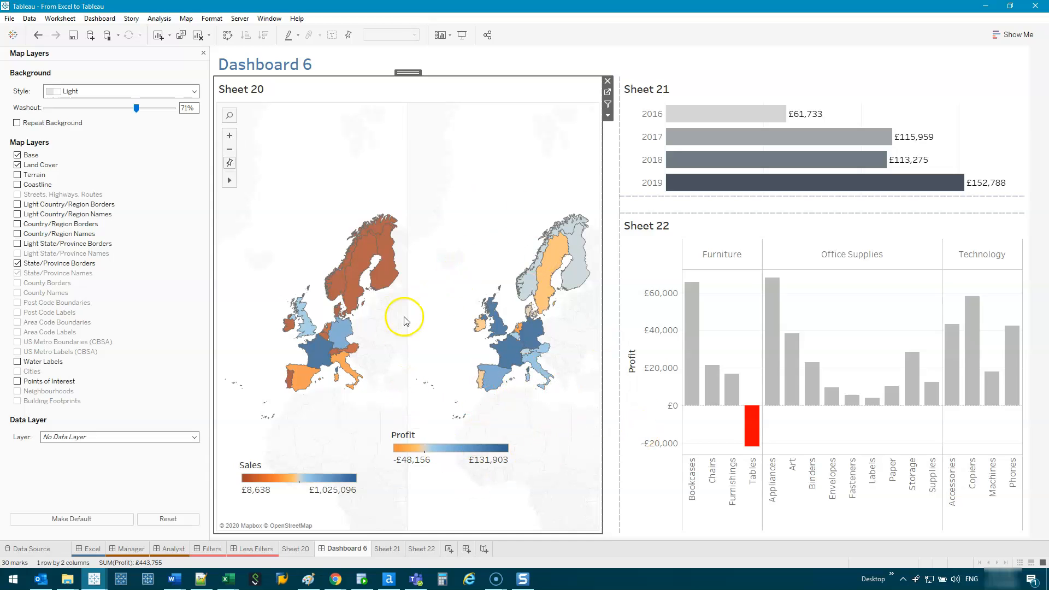
left_click_drag(438, 309, 436, 256)
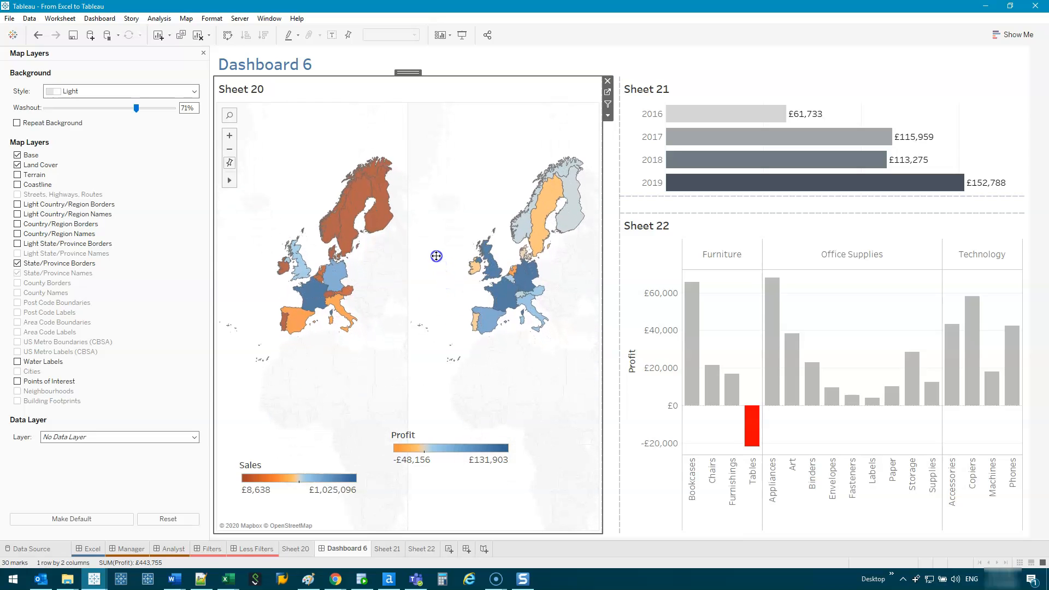
left_click_drag(438, 310, 414, 316)
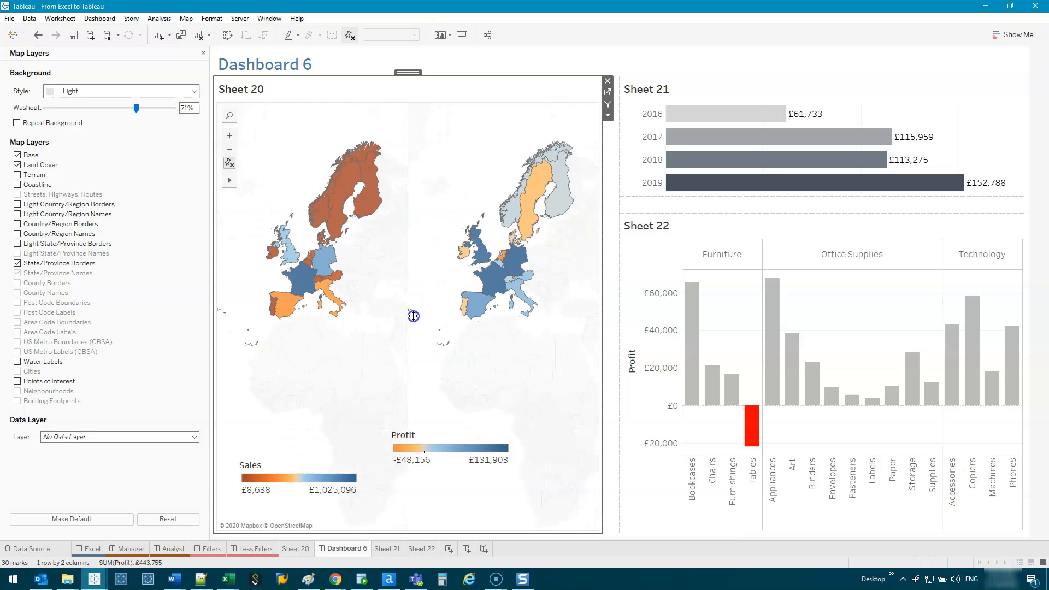
left_click(203, 53)
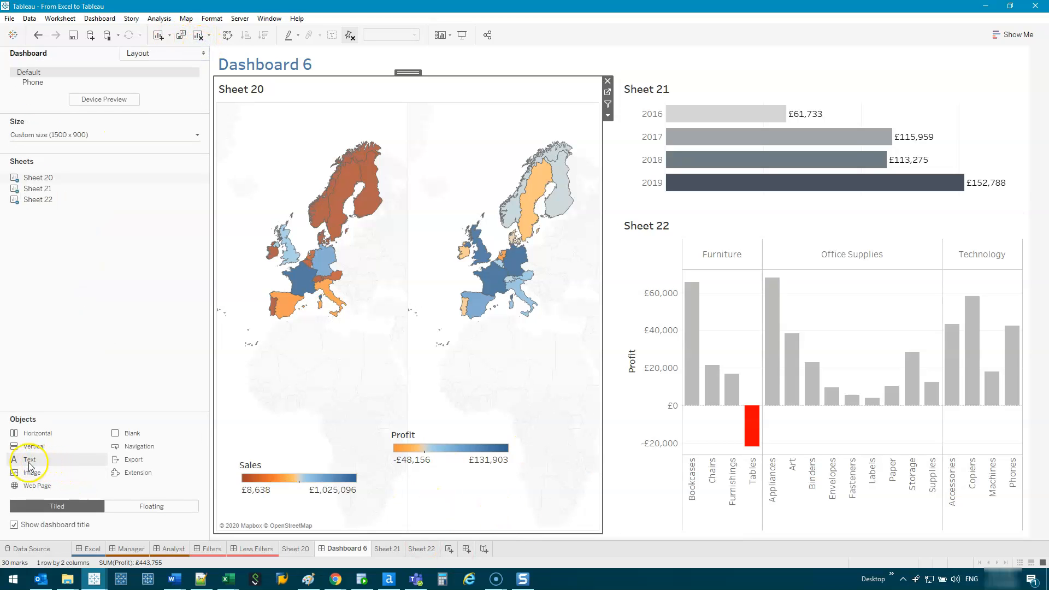
- Add a text object with placeholder text below Sheet 20 and reposition the Profit and Sales legends beneath their maps
left_click_drag(29, 463, 366, 427)
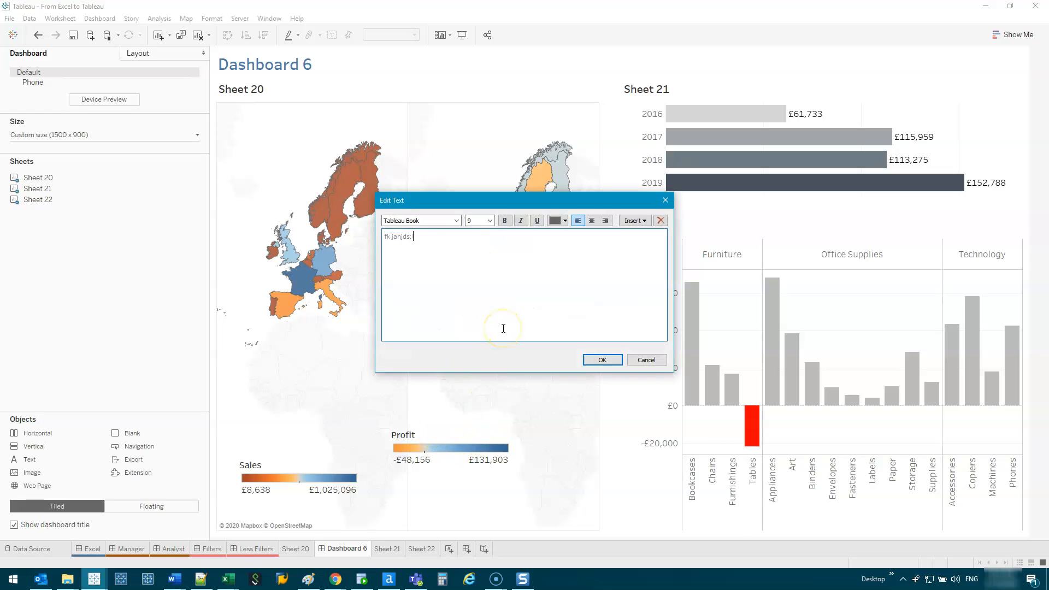
left_click(601, 359)
left_click_drag(434, 305, 501, 364)
left_click(440, 439)
left_click(306, 464)
left_click_drag(301, 455, 317, 355)
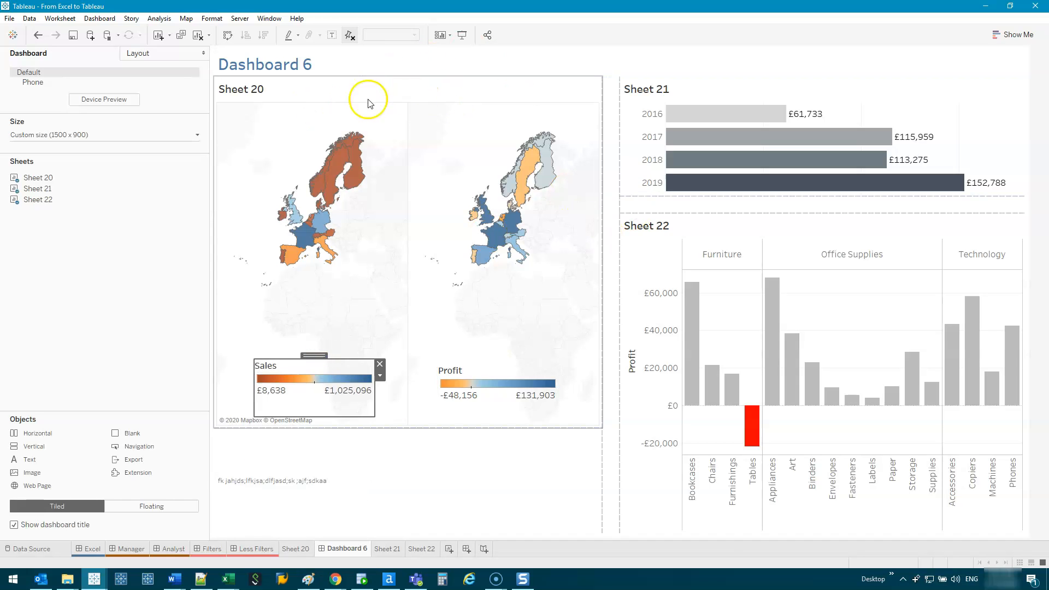
- Shift the Sheet 20 maps down within their panes, closer to the Sales and Profit legends
left_click(454, 136)
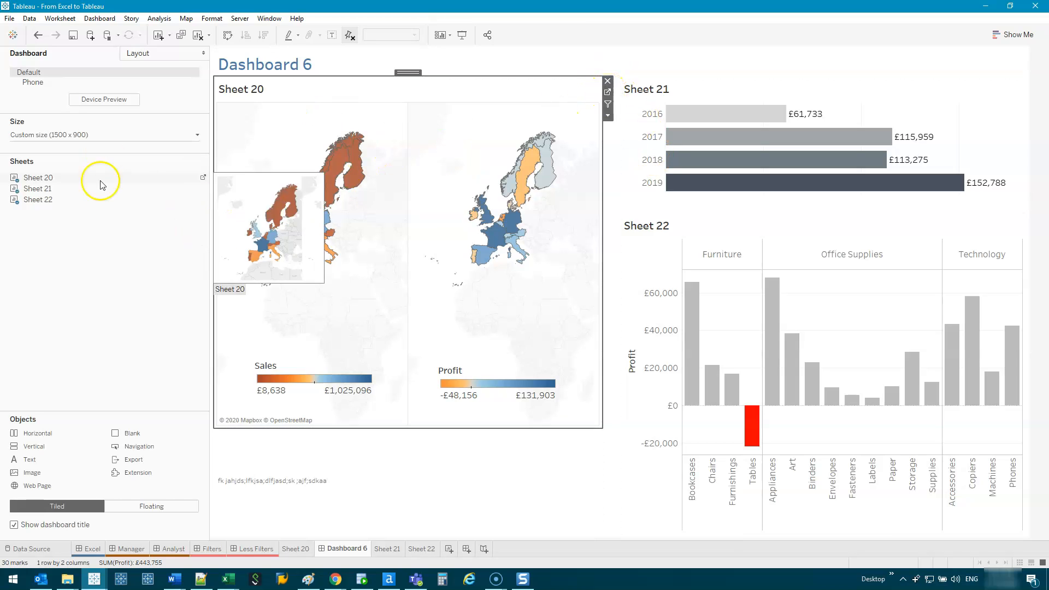
mouse_move(305, 221)
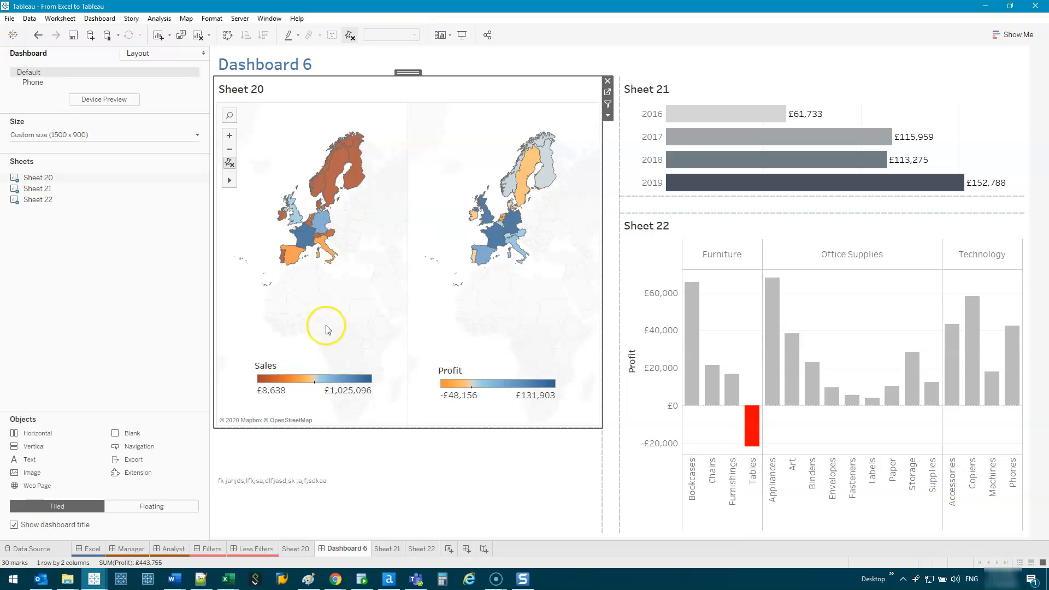
left_click(271, 364)
left_click(417, 379)
left_click(289, 369)
left_click_drag(351, 228, 362, 279)
left_click(306, 388)
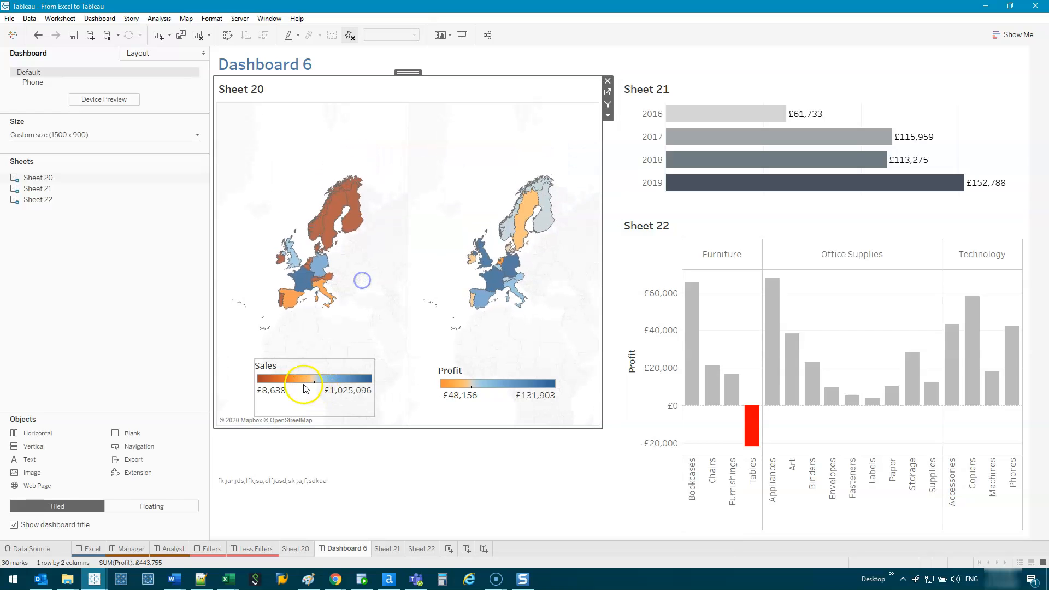
- Centre the titles of the Sales and Profit legends
double_click(266, 366)
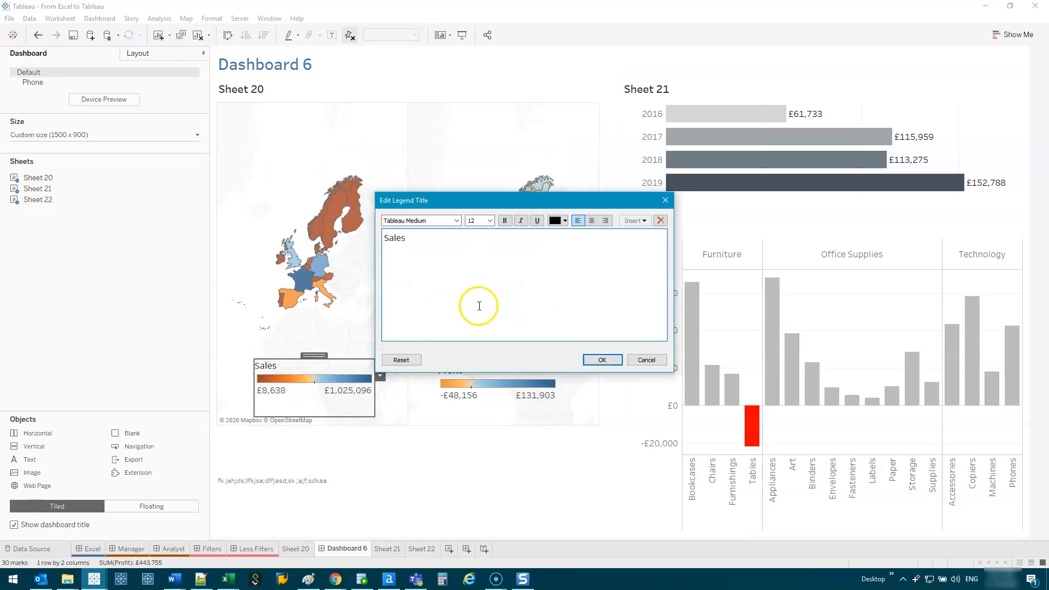
left_click(591, 221)
left_click(602, 359)
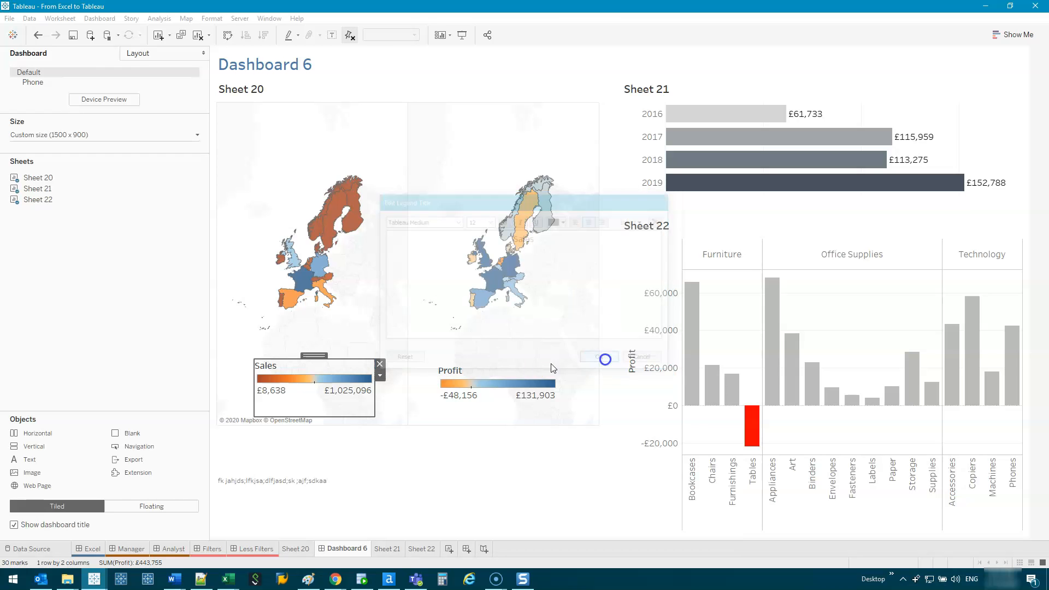
double_click(483, 379)
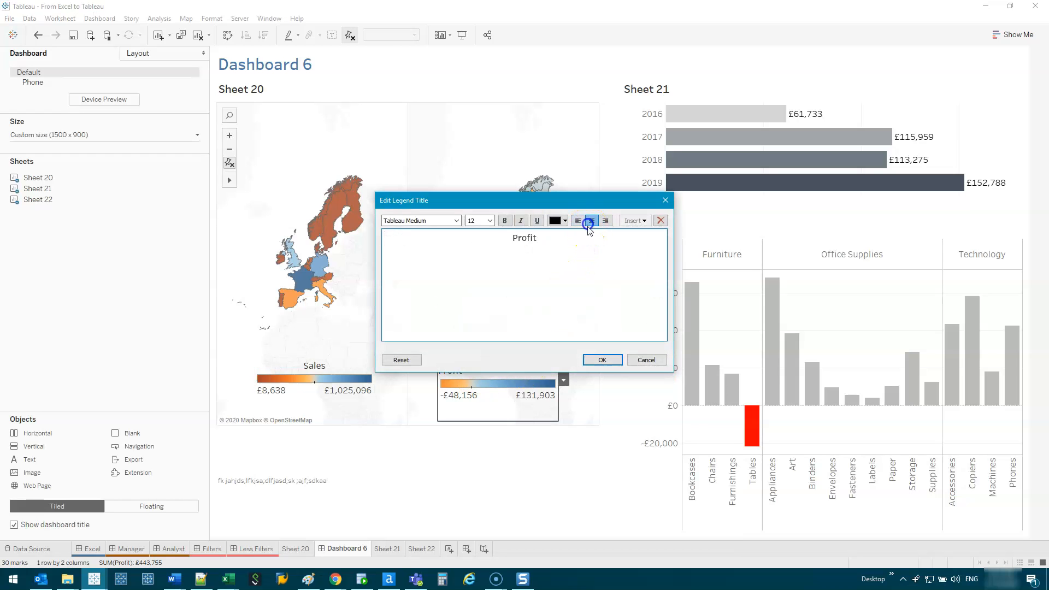
left_click(602, 360)
- Move the Profit and Sales legends above their maps and reduce the height of both legend boxes
left_click_drag(480, 363, 496, 98)
left_click_drag(502, 164, 503, 149)
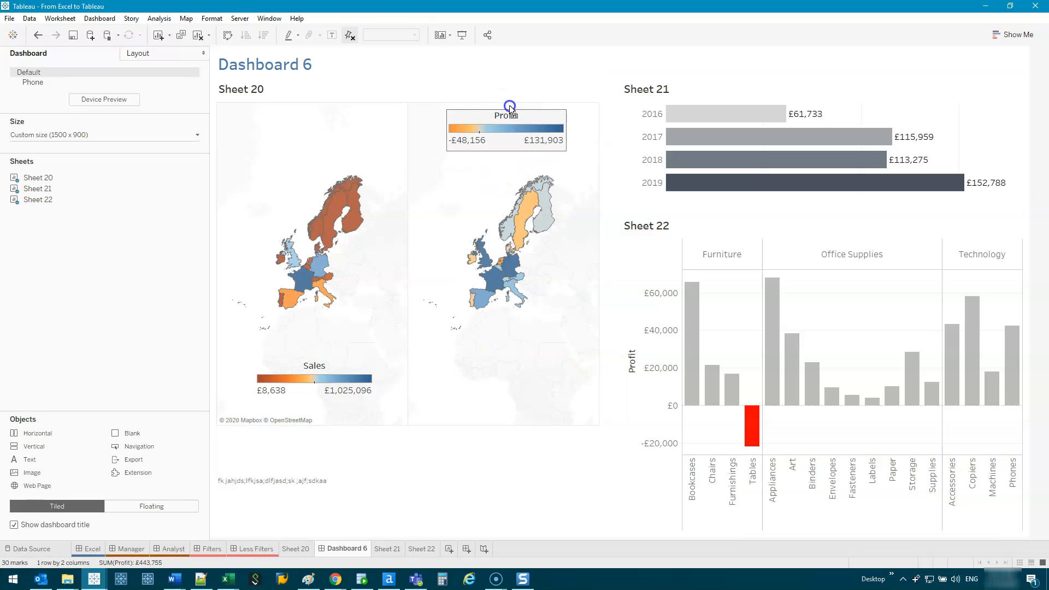
left_click(331, 363)
left_click_drag(323, 356, 321, 107)
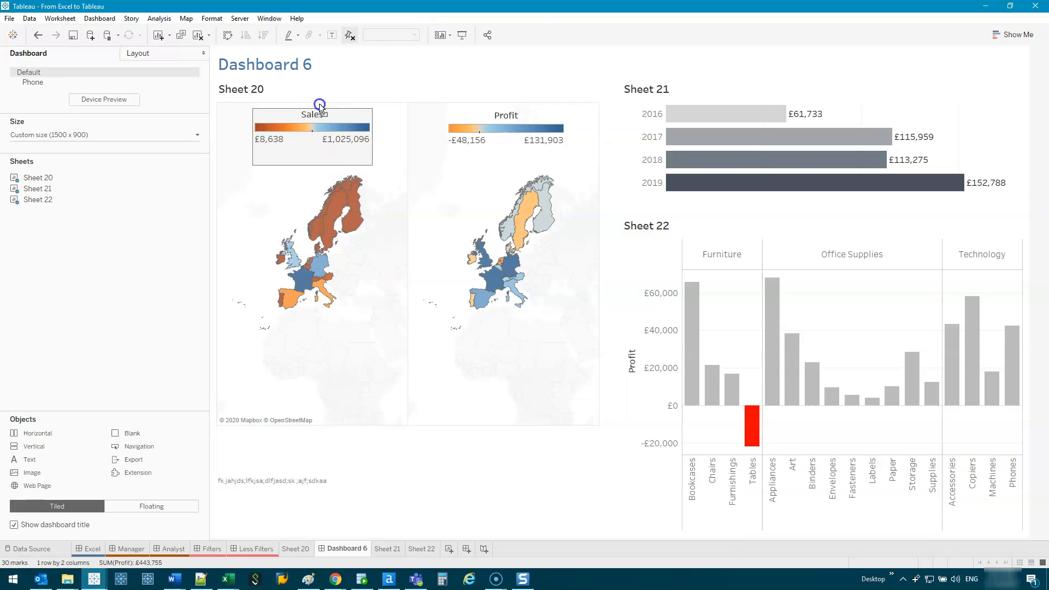
left_click_drag(320, 166, 328, 153)
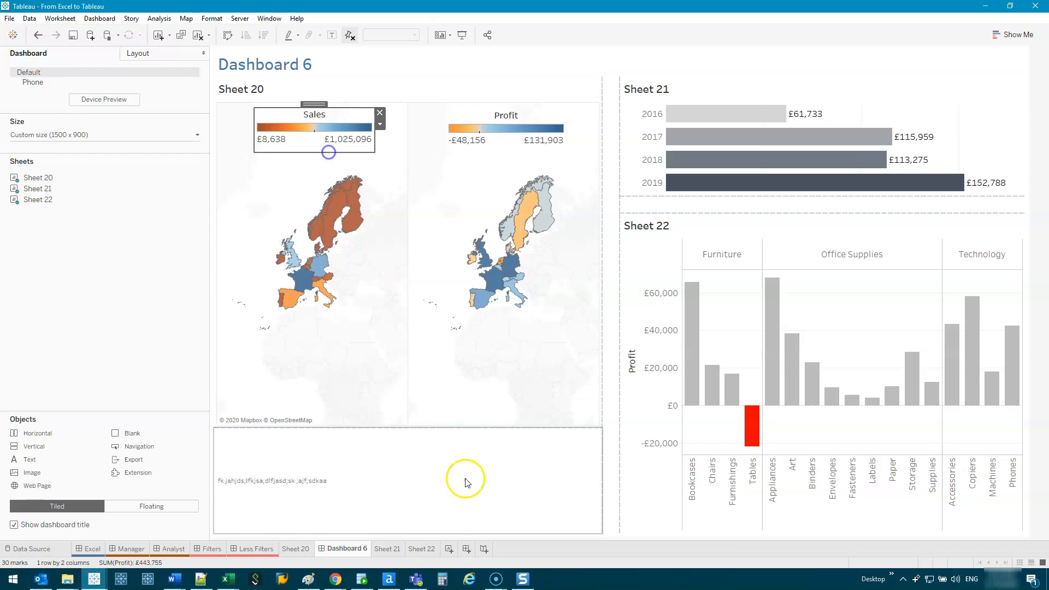
- Shorten the Sheet 20 area and enlarge its maps so the countries fill their panes
left_click_drag(452, 426, 452, 374)
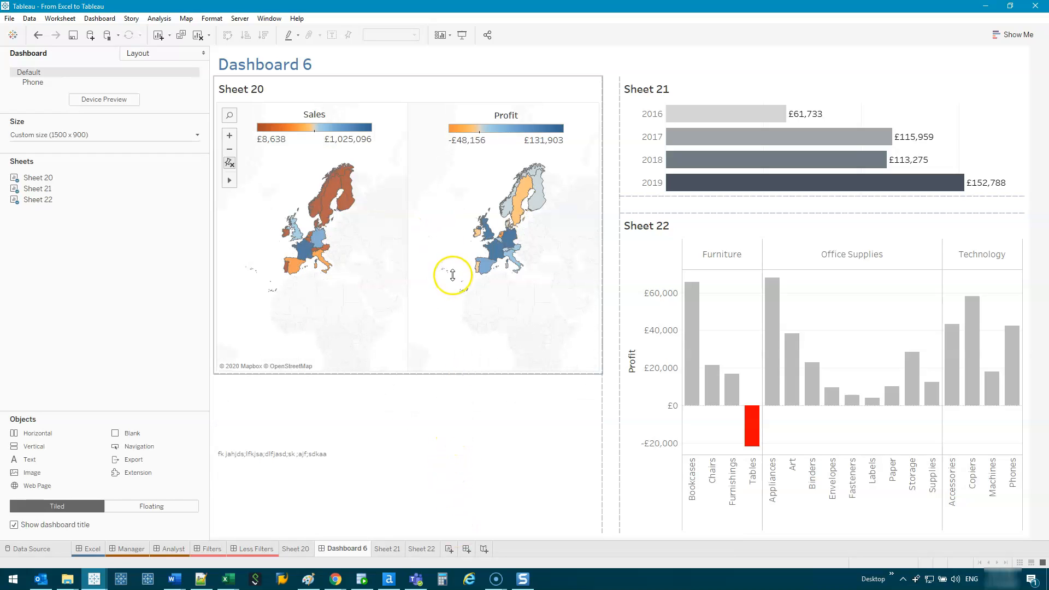
left_click(520, 282)
left_click_drag(519, 284, 516, 283)
scroll(516, 282, "up", 1)
scroll(488, 262, "down", 1)
mouse_move(483, 237)
left_mouse_down()
mouse_move(480, 206)
mouse_move(454, 224)
mouse_move(470, 223)
left_mouse_up()
scroll(469, 239, "up", 2)
scroll(464, 238, "down", 2)
left_click(229, 135)
left_click(229, 135)
left_click(229, 148)
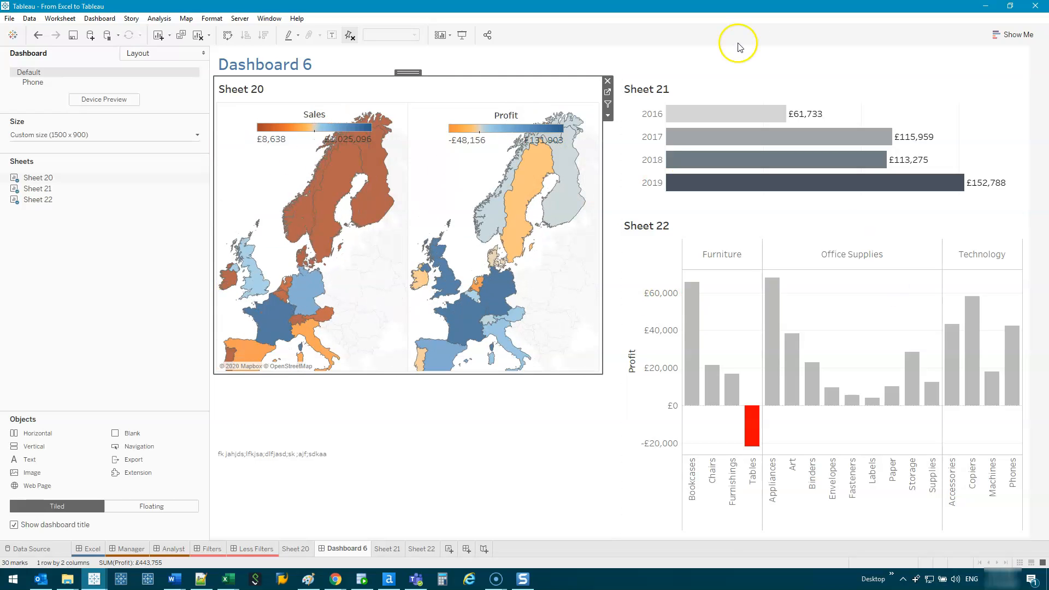
- Widen the Sheet 20 area towards the bar charts and extend its height down towards the placeholder text
left_click_drag(603, 281, 670, 293)
left_click(587, 260)
left_click_drag(603, 261, 713, 265)
left_click_drag(549, 377, 552, 443)
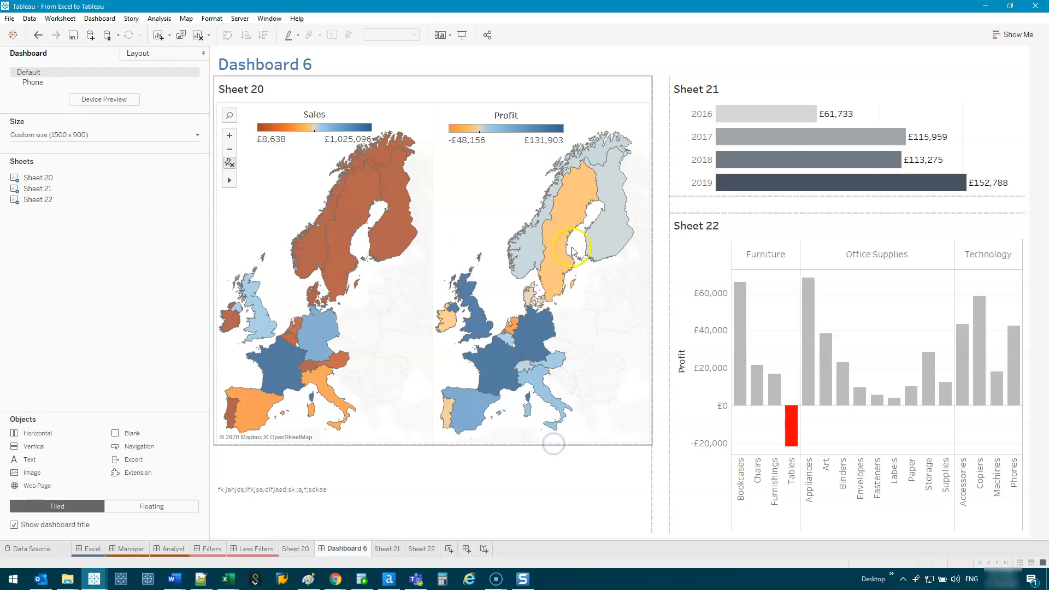
- Widen Sheet 20 slightly more, then enlarge and reposition its maps so all the coloured countries fit within their panes
left_click(229, 162)
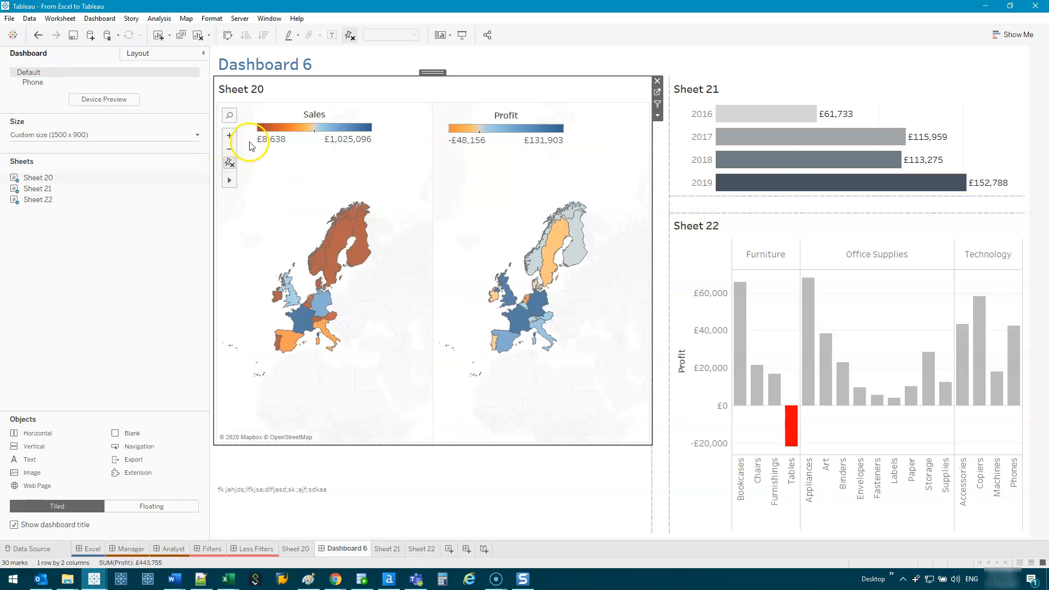
left_click(230, 135)
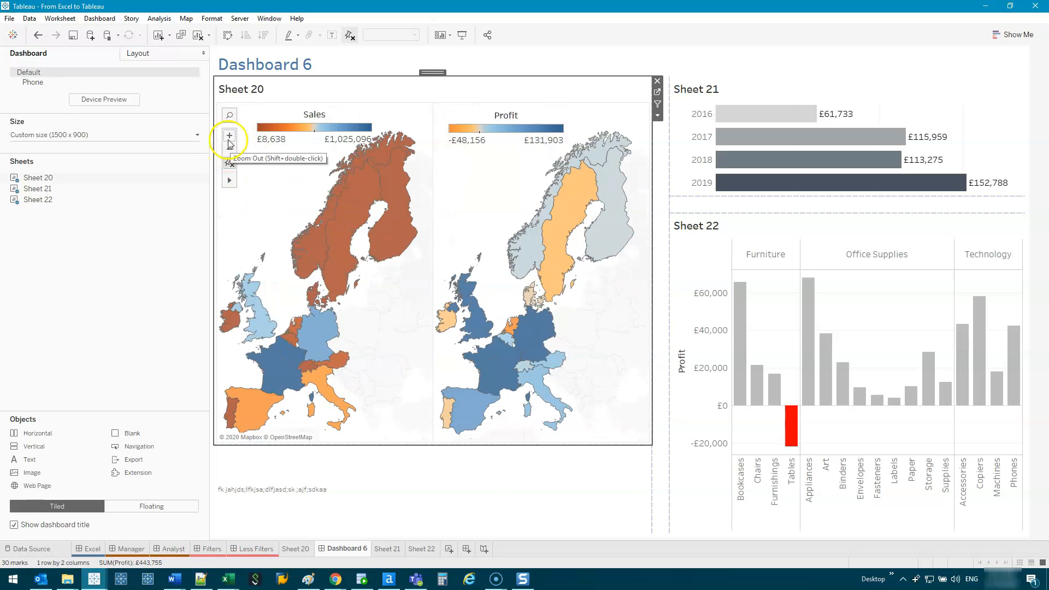
left_click(465, 255)
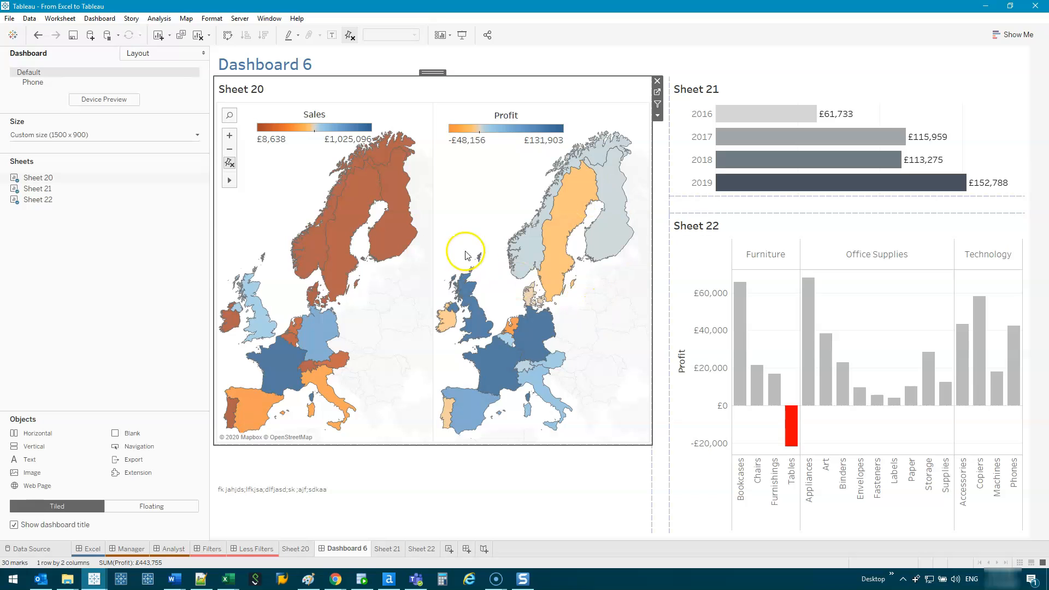
left_click(230, 145)
left_click_drag(425, 304, 440, 313)
left_click_drag(653, 245, 675, 248)
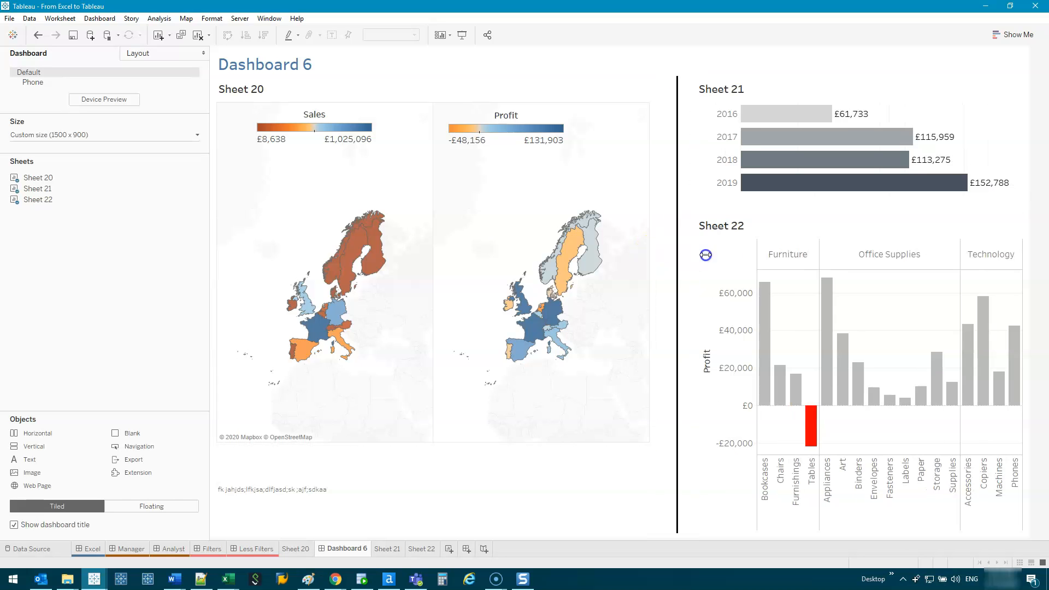
left_click(229, 134)
left_click_drag(505, 243, 492, 203)
- Narrow the Sales legend and reduce the font size of its title
left_click(327, 123)
mouse_move(372, 153)
left_mouse_down()
mouse_move(344, 141)
mouse_move(357, 146)
left_mouse_up()
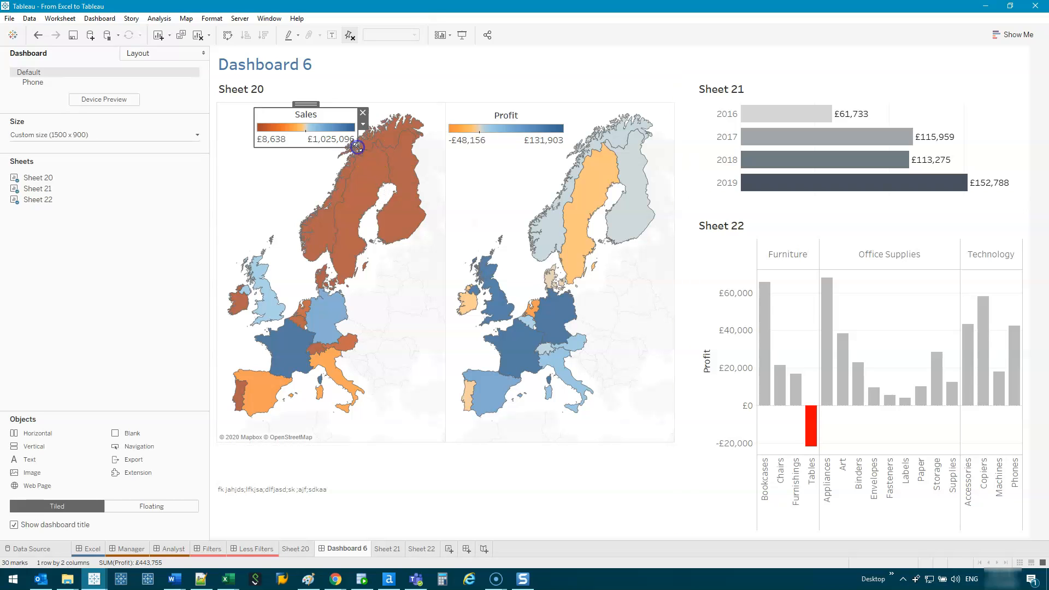
double_click(315, 117)
left_click(489, 221)
left_click(481, 251)
left_click(602, 359)
- Set the Profit legend title's font size to 10
left_click(508, 122)
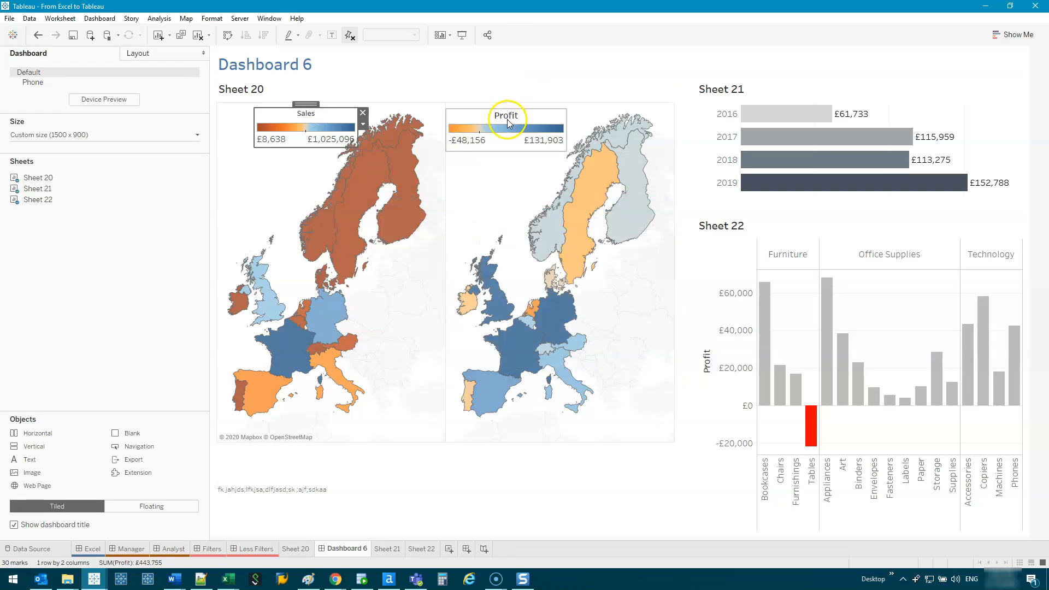
double_click(508, 122)
left_click(490, 221)
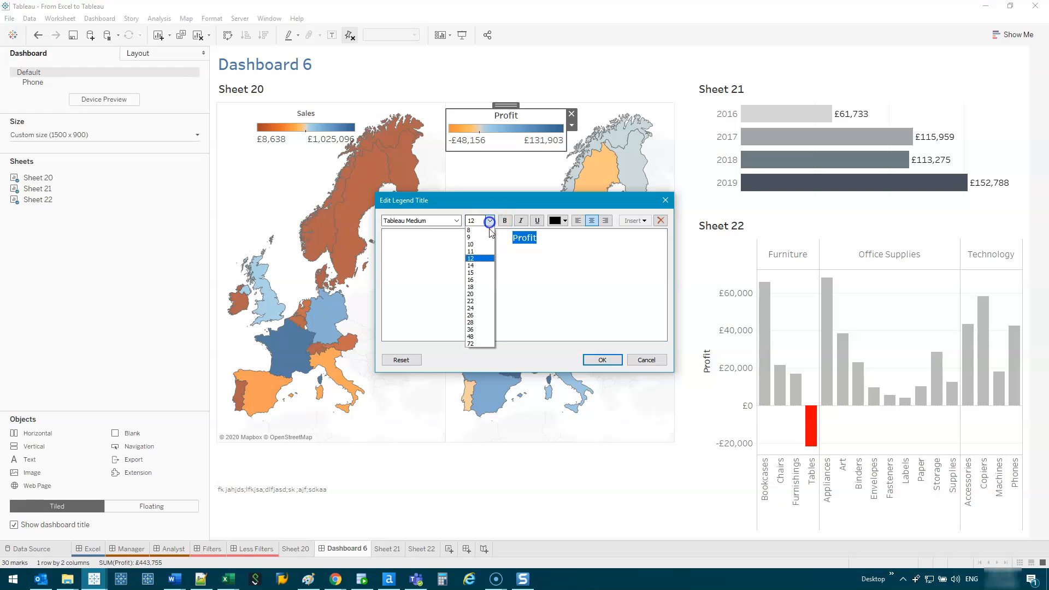
left_click(486, 244)
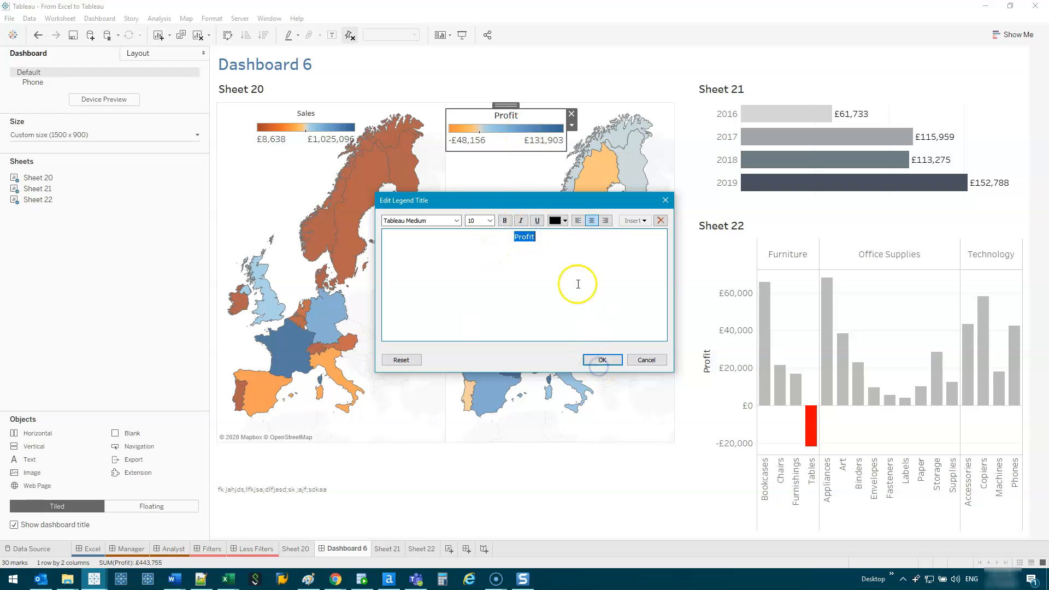
left_click(602, 359)
left_click(330, 144)
double_click(330, 145)
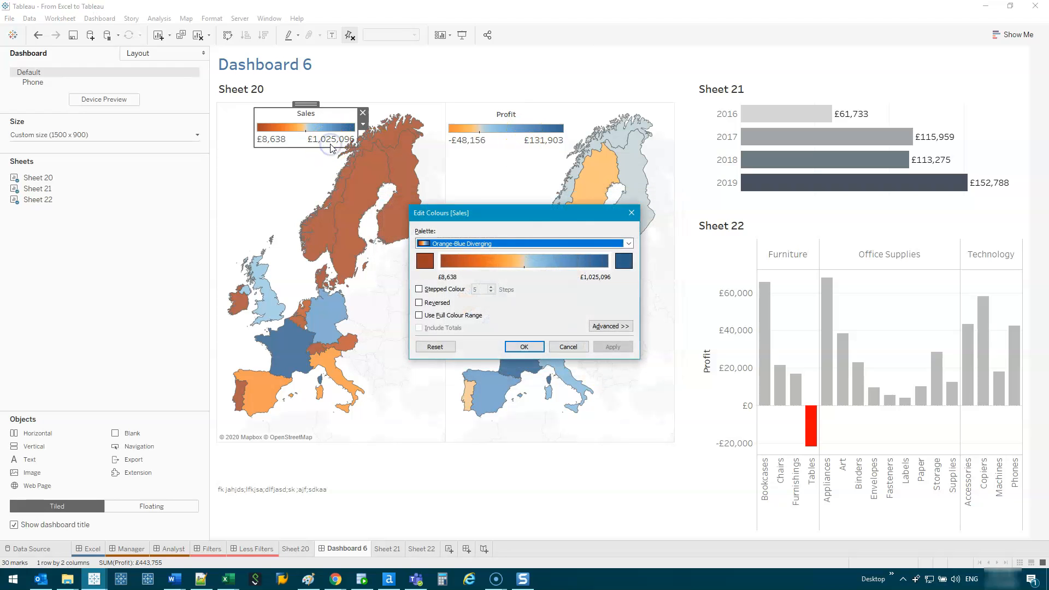
left_click(631, 213)
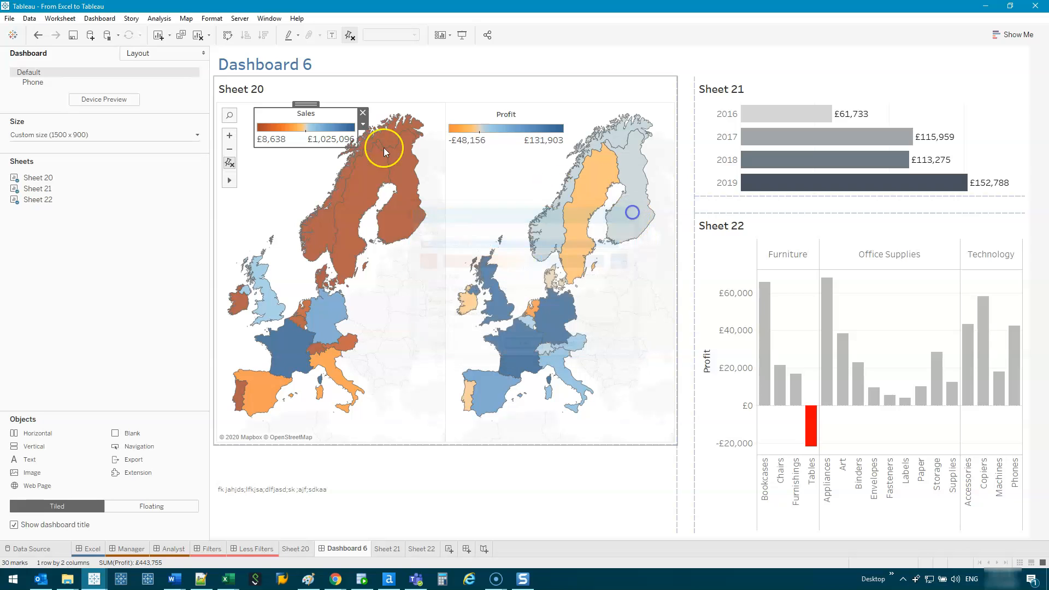
- Format the legends with a body font size of 9 pt
right_click(311, 141)
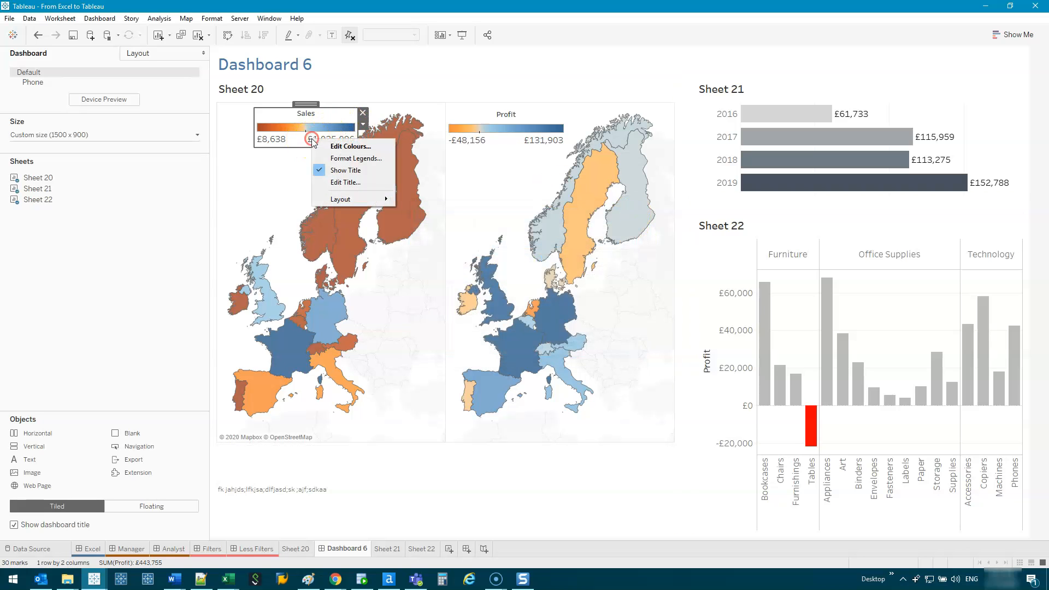
left_click(346, 162)
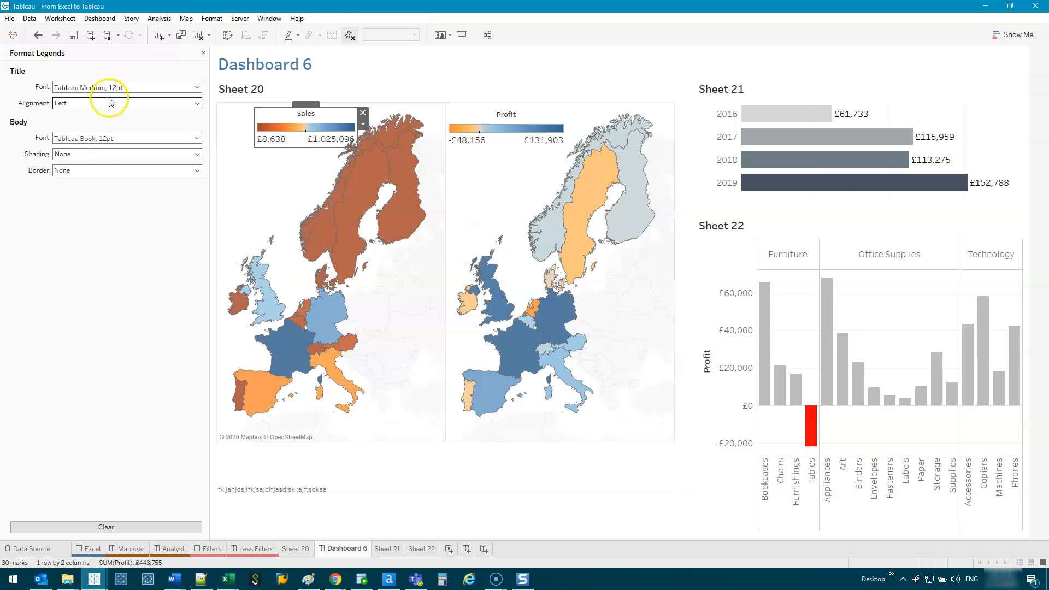
left_click(130, 140)
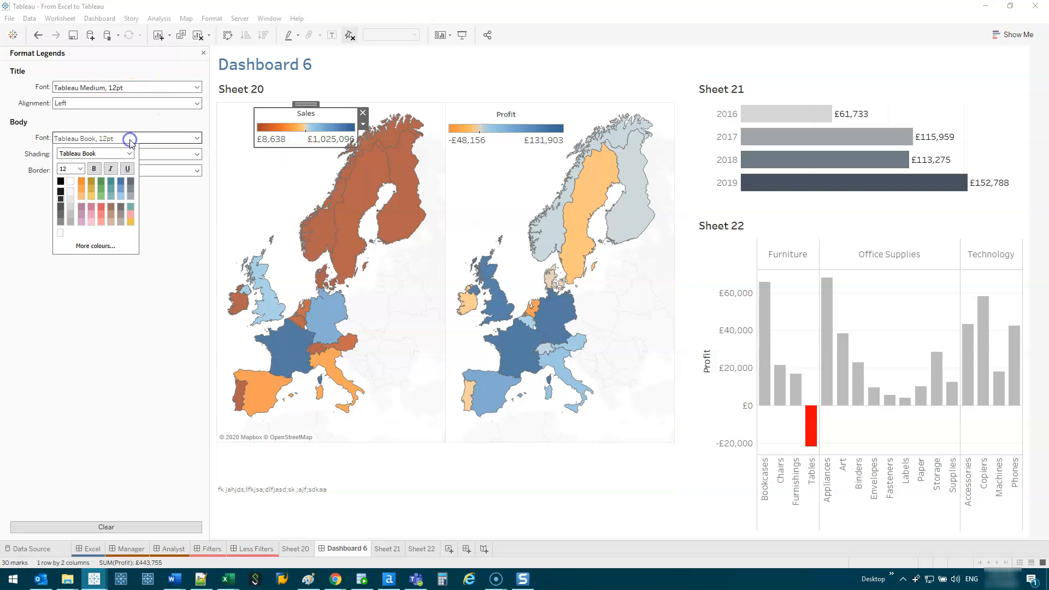
left_click(80, 169)
left_click(82, 186)
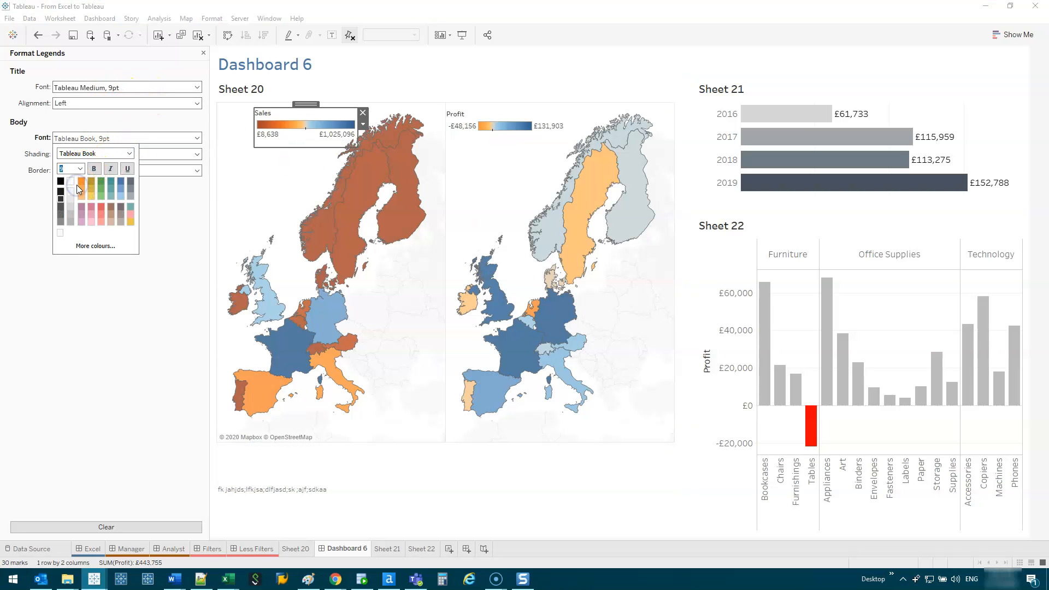
- Centre the Sales and Profit legend titles again after the font change
double_click(267, 114)
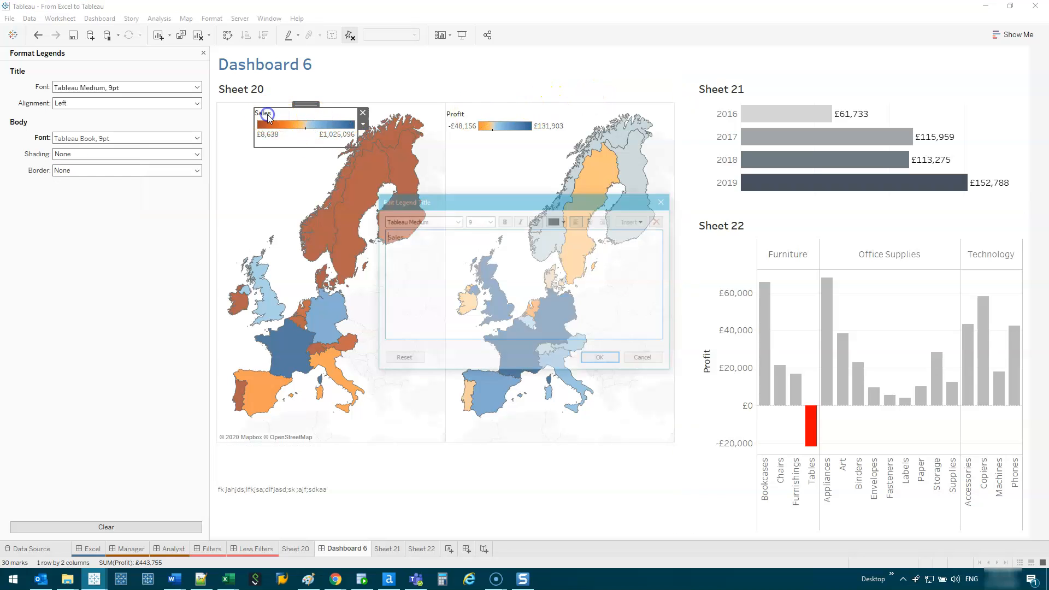
left_click(604, 362)
double_click(455, 113)
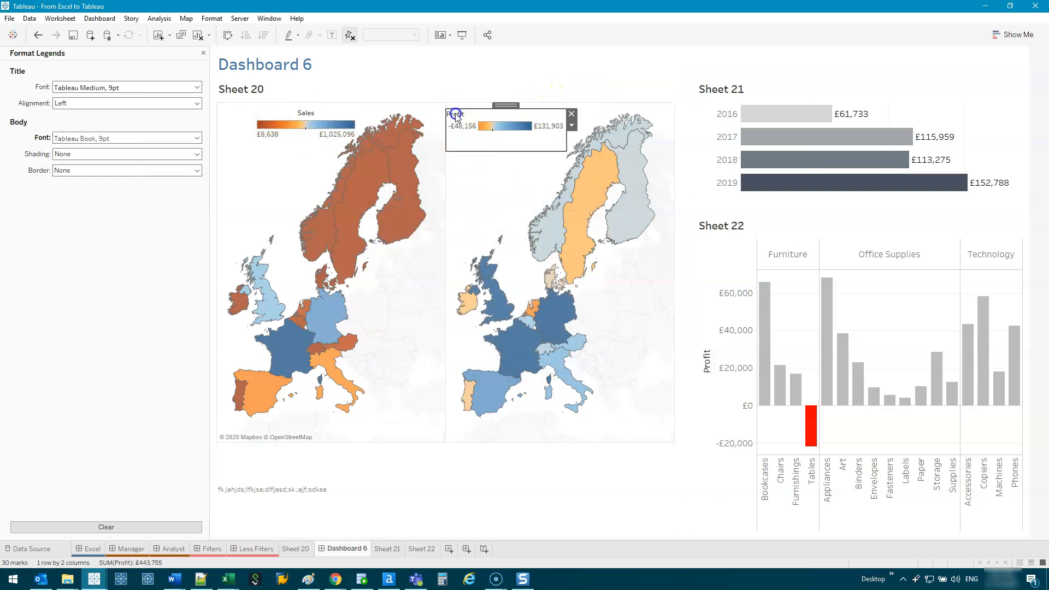
left_click(565, 218)
left_click(600, 359)
- Make the Sales legend slightly wider and shorter, and place it in the lower-right corner of the Sales map pane
left_click(328, 109)
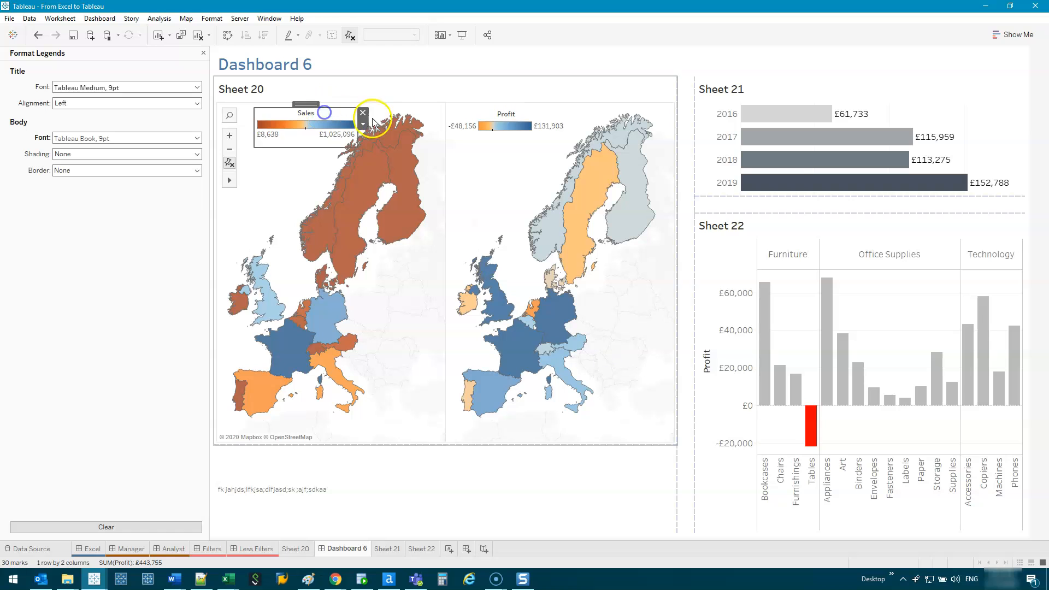
left_click_drag(358, 146, 366, 142)
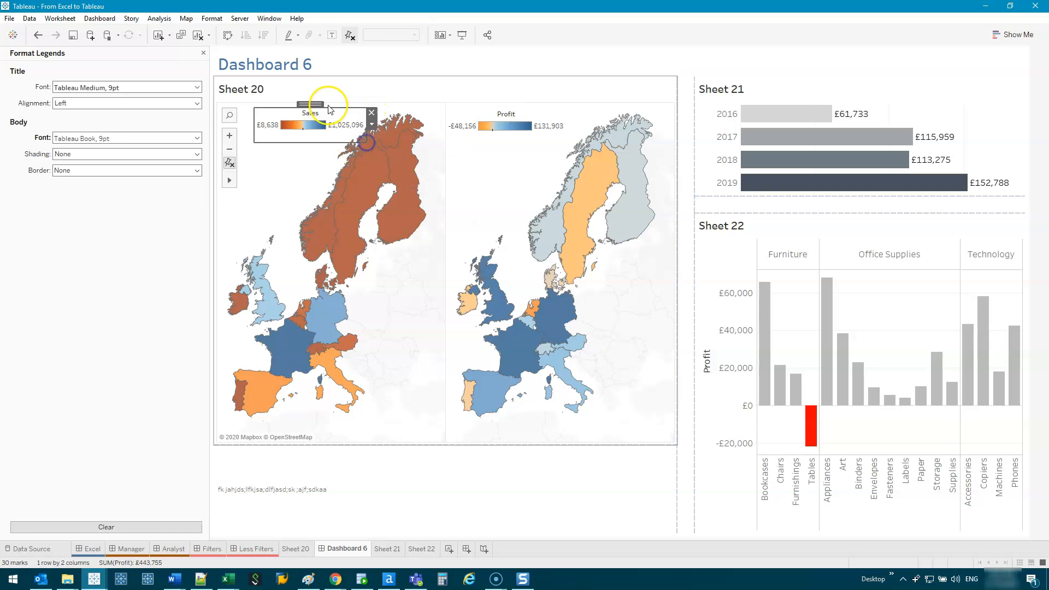
left_click_drag(328, 106, 393, 405)
left_click(417, 356)
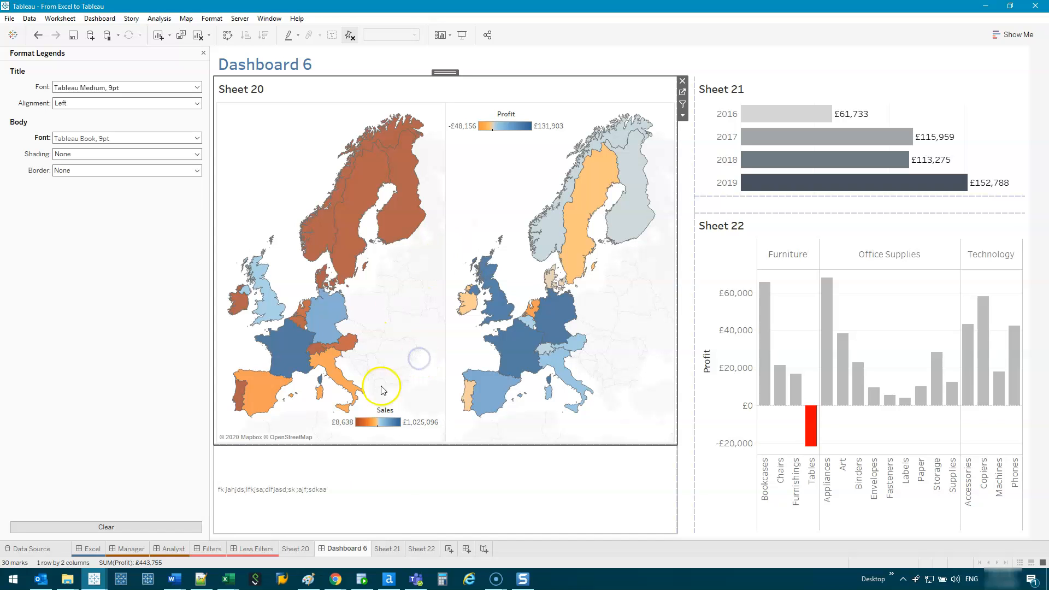
left_click(391, 425)
left_click_drag(389, 403, 322, 422)
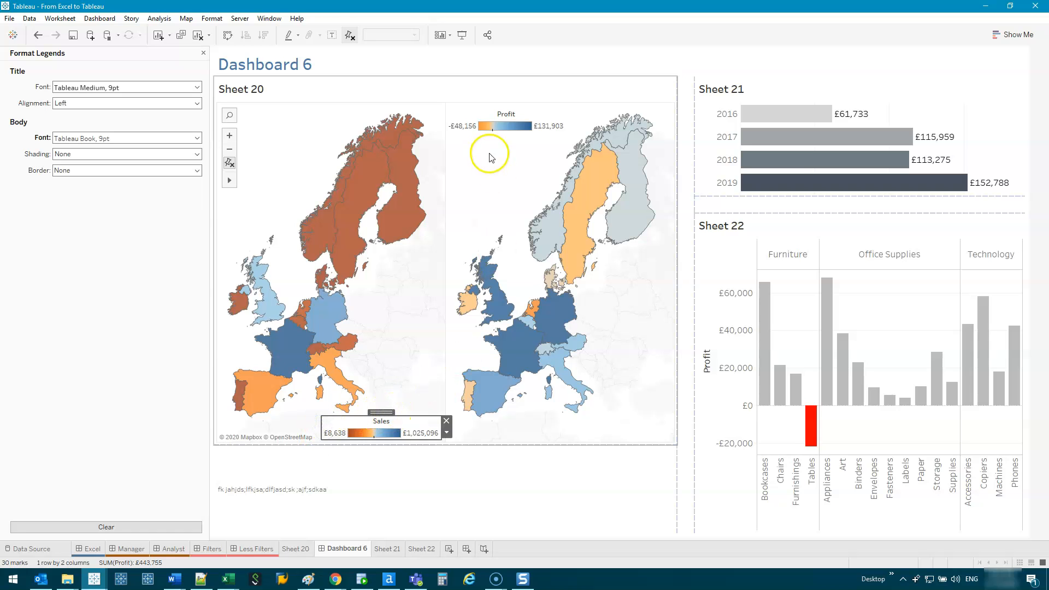
- Place the Profit legend in the lower-right corner of the Profit map pane, level with the Sales legend
left_click(513, 124)
left_click_drag(529, 125, 613, 411)
left_click(636, 348)
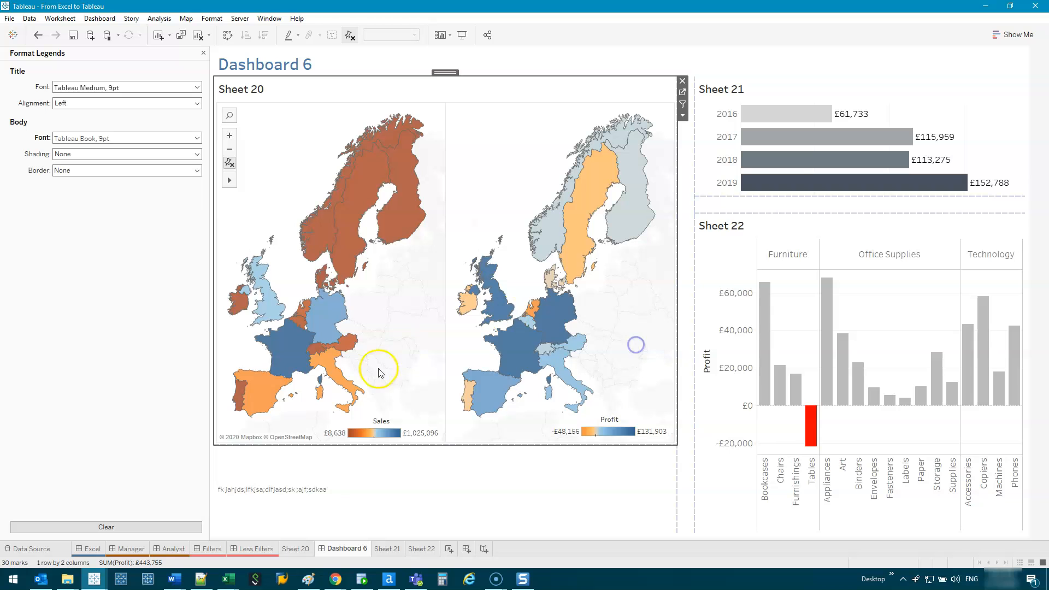
left_click(117, 344)
left_click(682, 319)
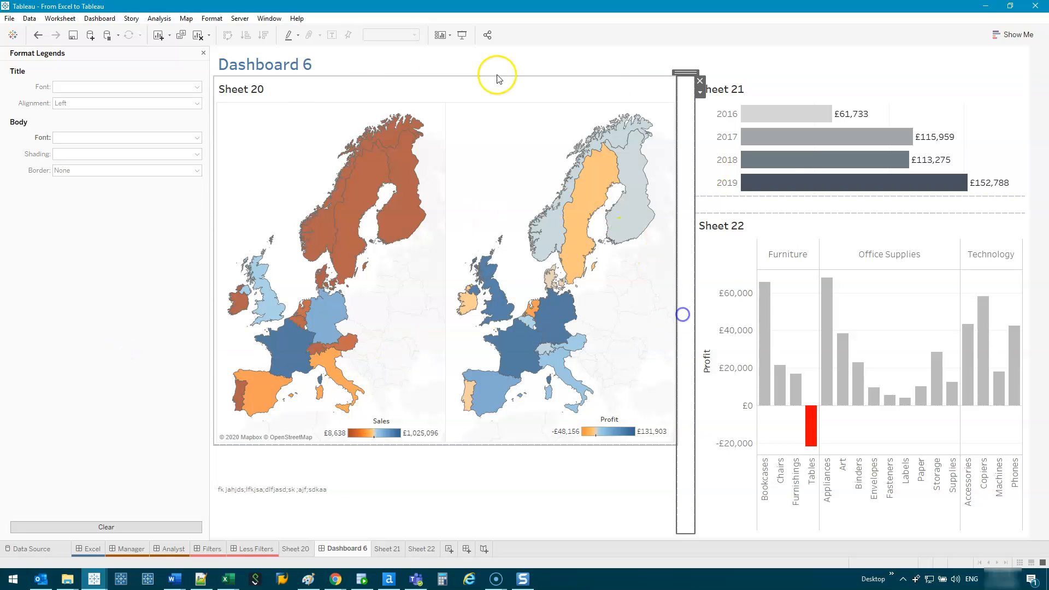
- Replace the Sheet 20 title with "Sales (Left) and Profit (Right) by Country" and centre it
double_click(259, 99)
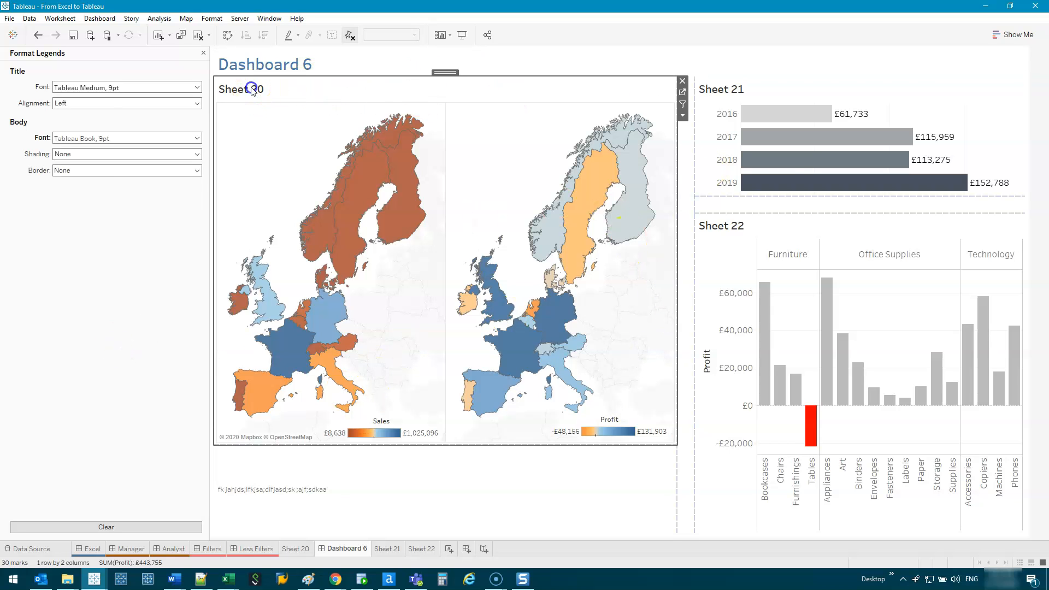
key("ctrl+a")
type("Pr")
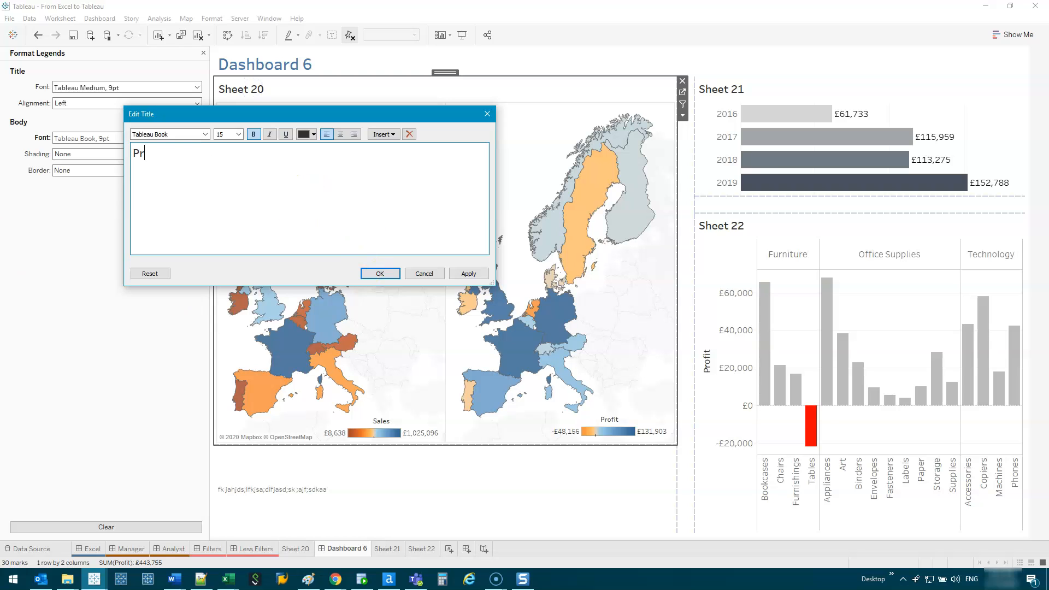
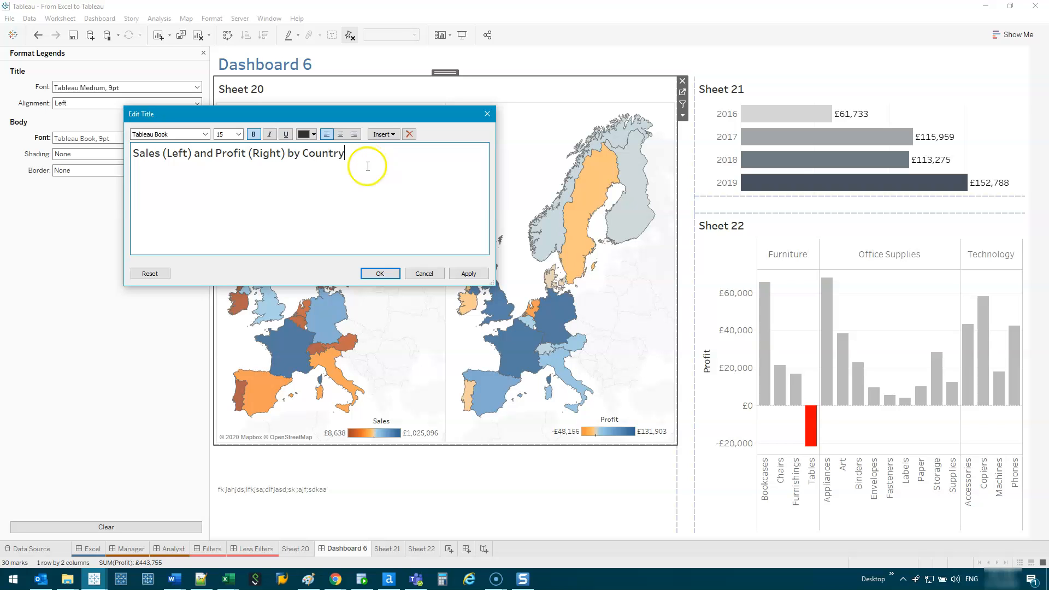
left_click(340, 134)
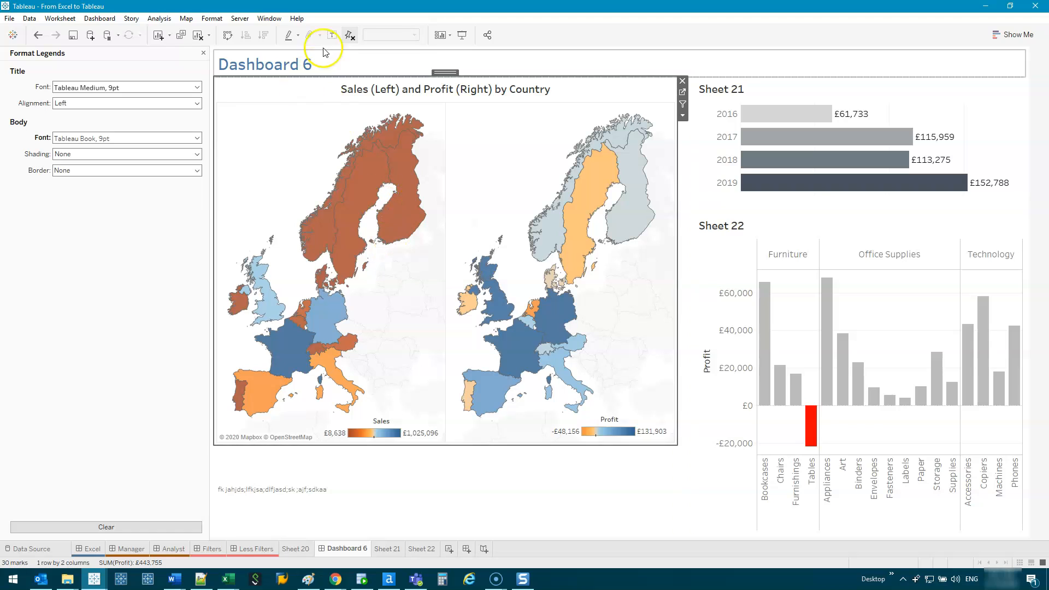
- Replace the dashboard title with "Profit Analysis" and centre it
double_click(276, 66)
left_click_drag(287, 210, 51, 145)
type("Profit Analysis")
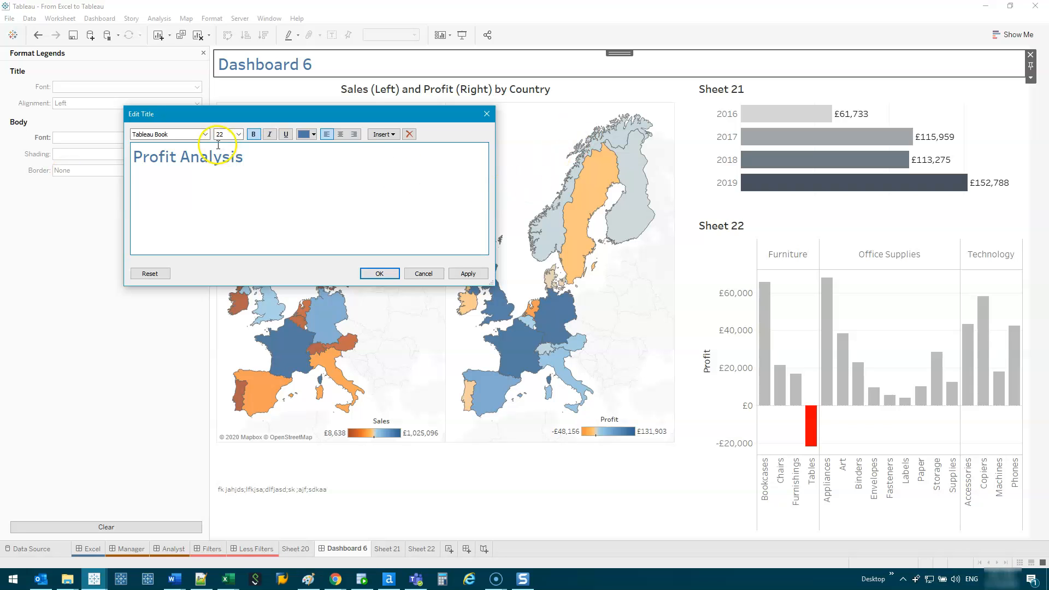
left_click(341, 134)
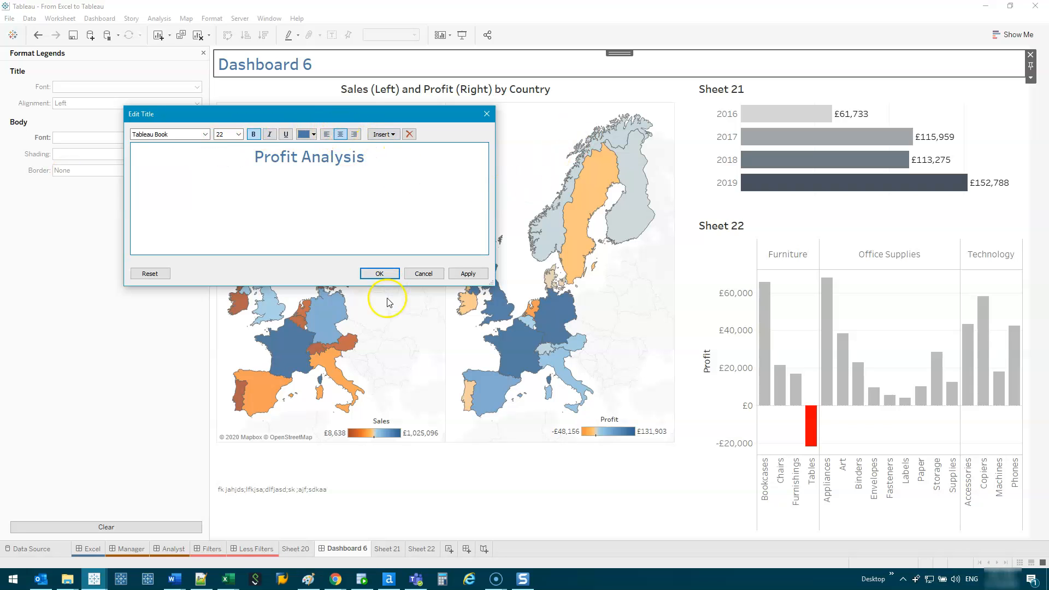
left_click(381, 273)
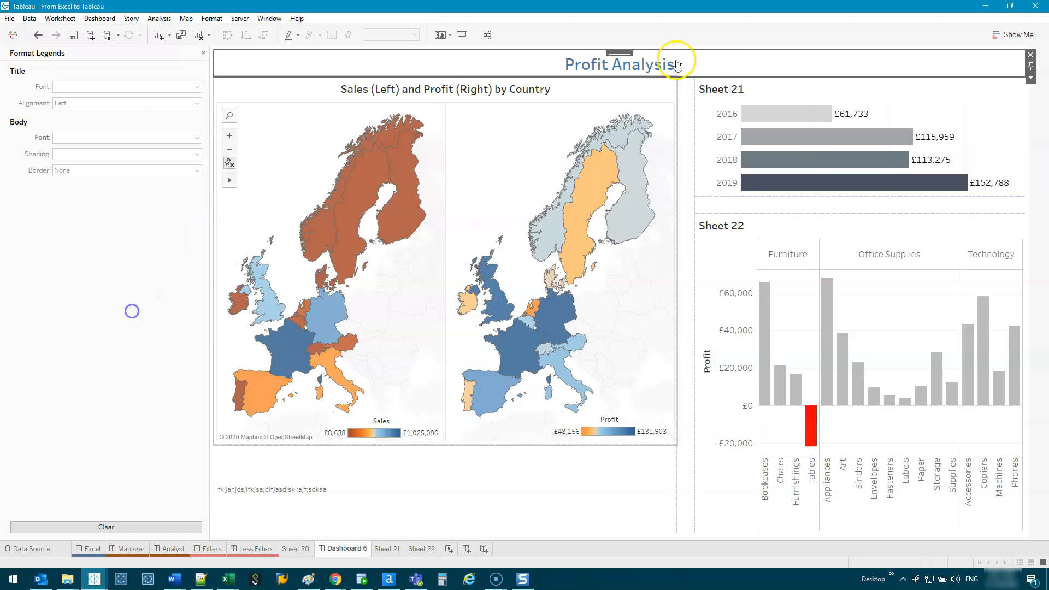
- Format the workbook's worksheet titles at size 12 in teal
left_click(213, 19)
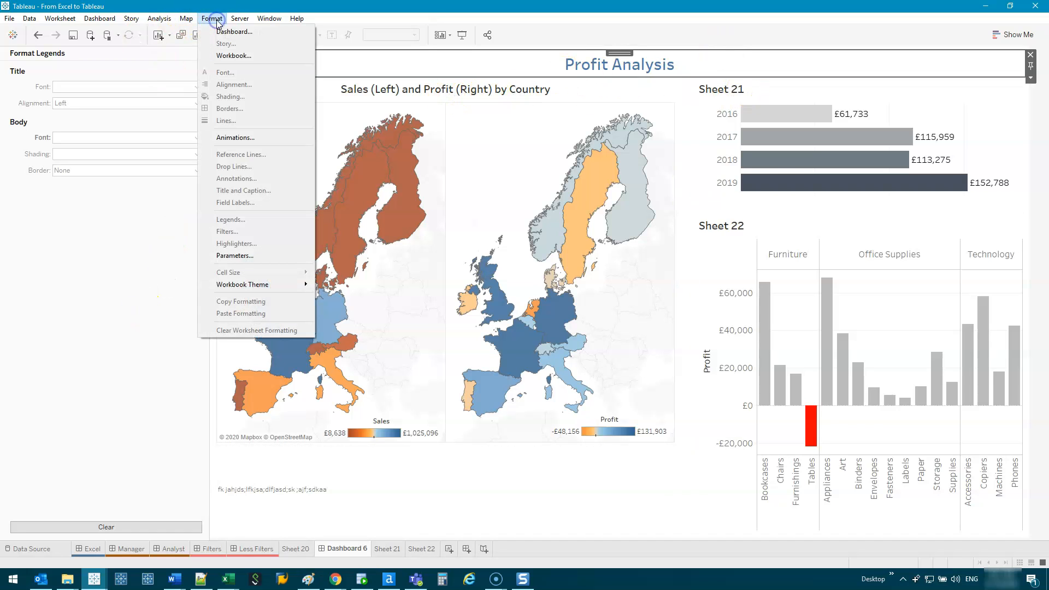
left_click(232, 57)
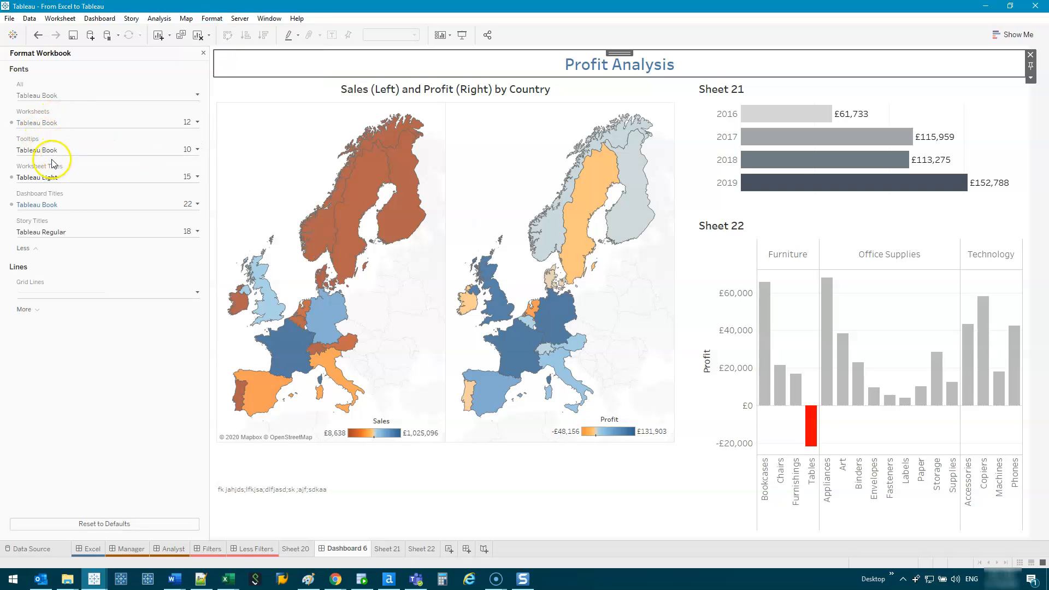
left_click(44, 182)
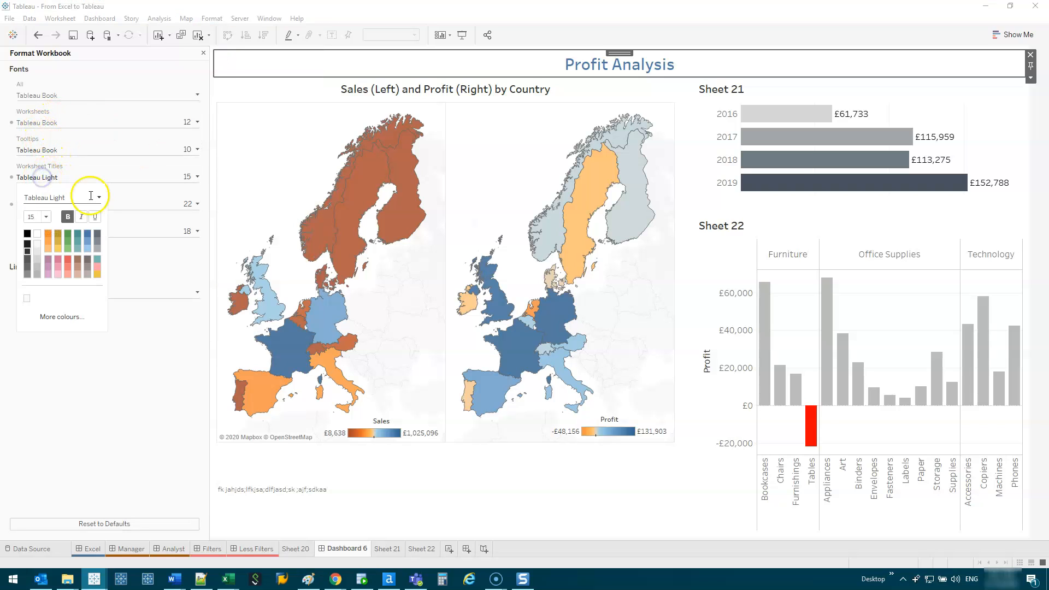
left_click(46, 217)
left_click(29, 257)
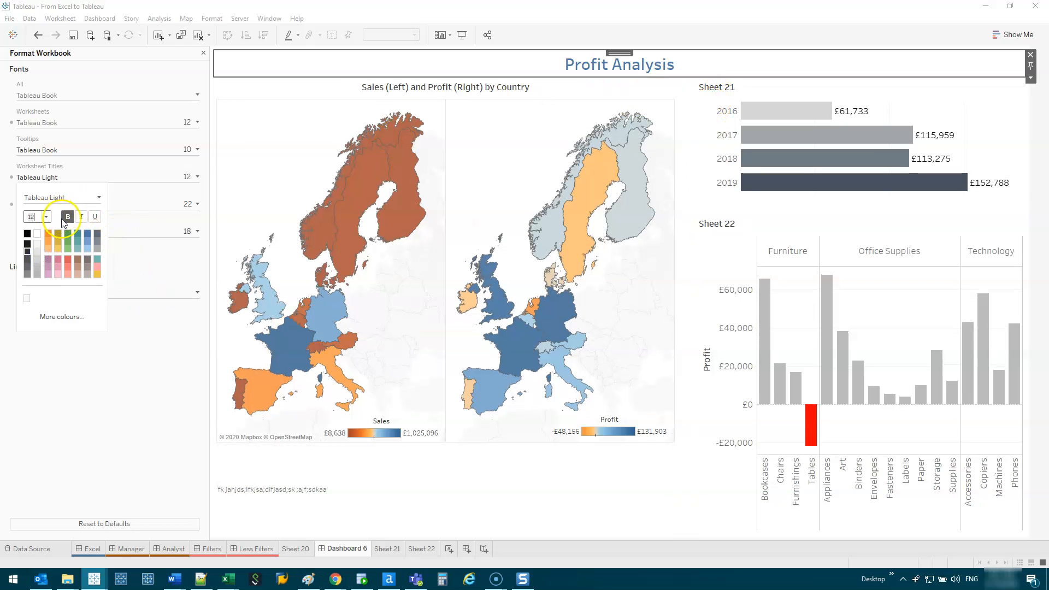
left_click(78, 234)
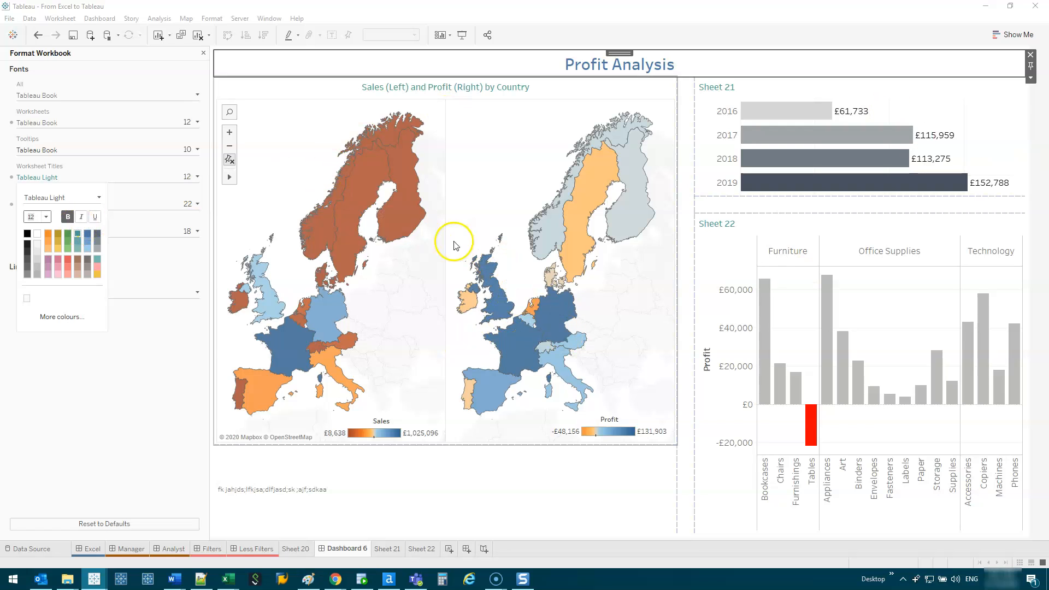
left_click(142, 445)
left_click(453, 478)
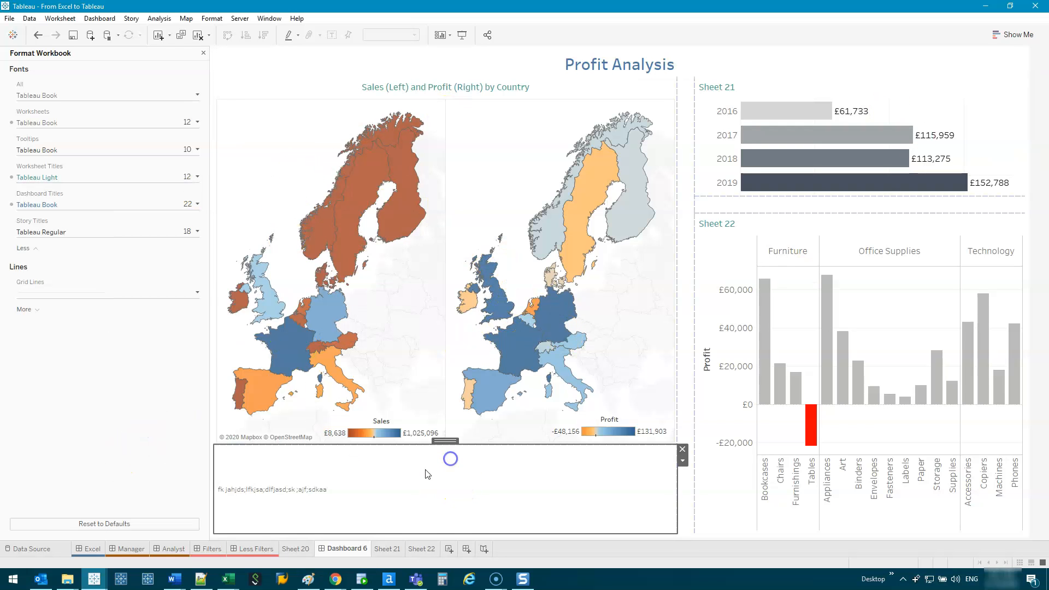
left_click(204, 54)
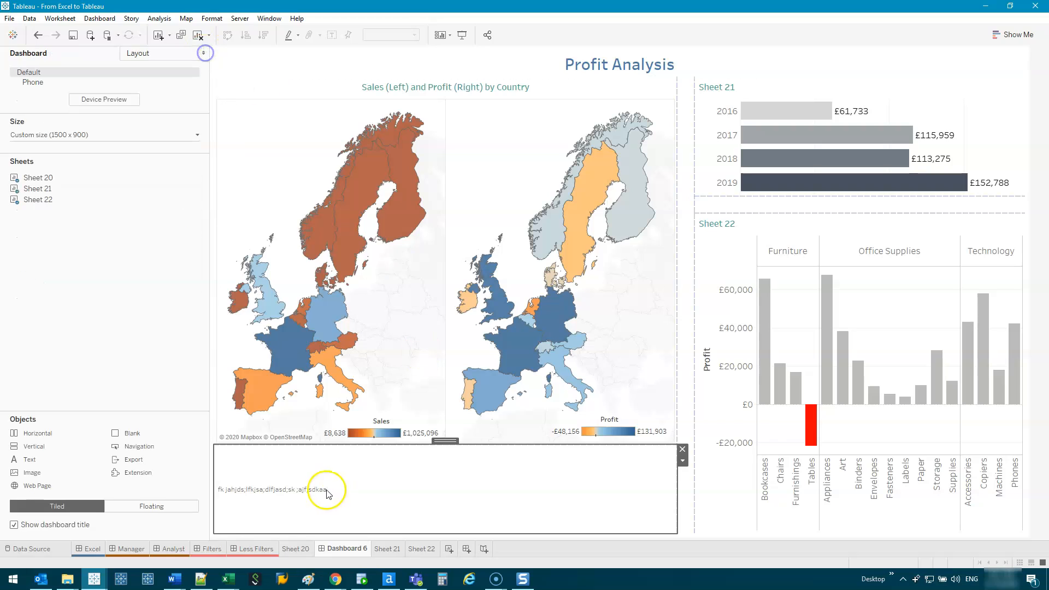
- Add the heading "Research Questions" above the placeholder text below the maps, formatted bold, size 12 and teal
double_click(322, 492)
key("Return")
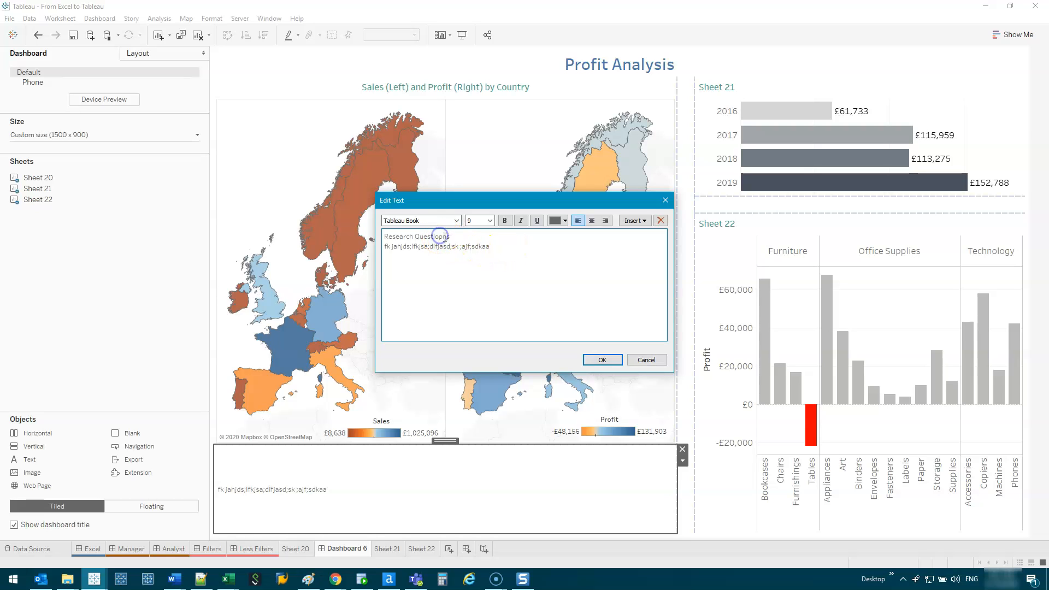
left_click_drag(442, 236, 292, 219)
left_click(490, 221)
left_click(481, 257)
left_click(504, 220)
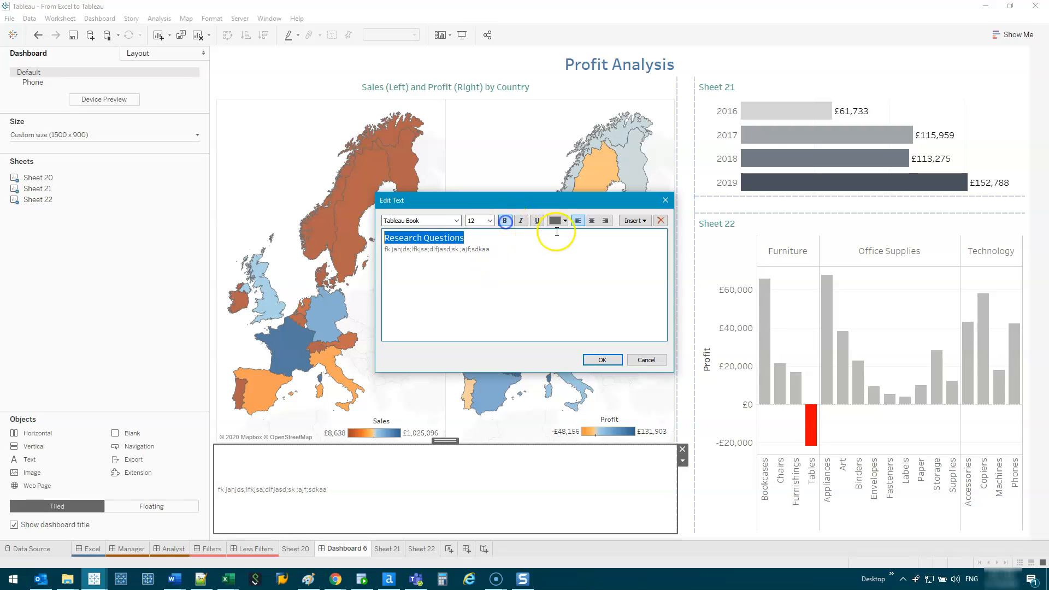
left_click(561, 220)
left_click(609, 236)
left_click(472, 255)
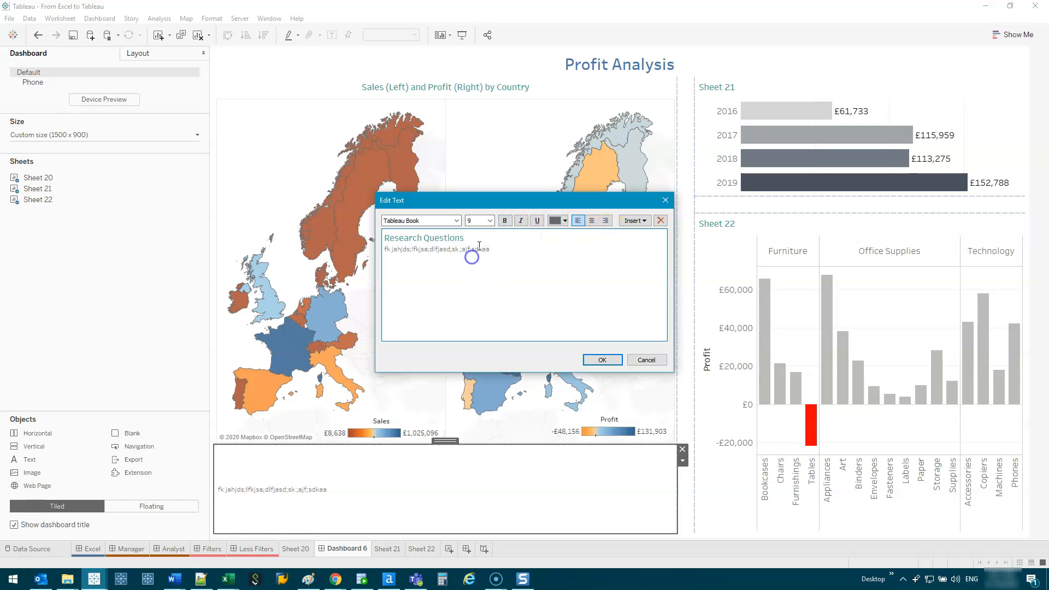
- Replace the placeholder line under "Research Questions" with a numbered list of five dummy-text lines
left_click_drag(501, 252, 402, 247)
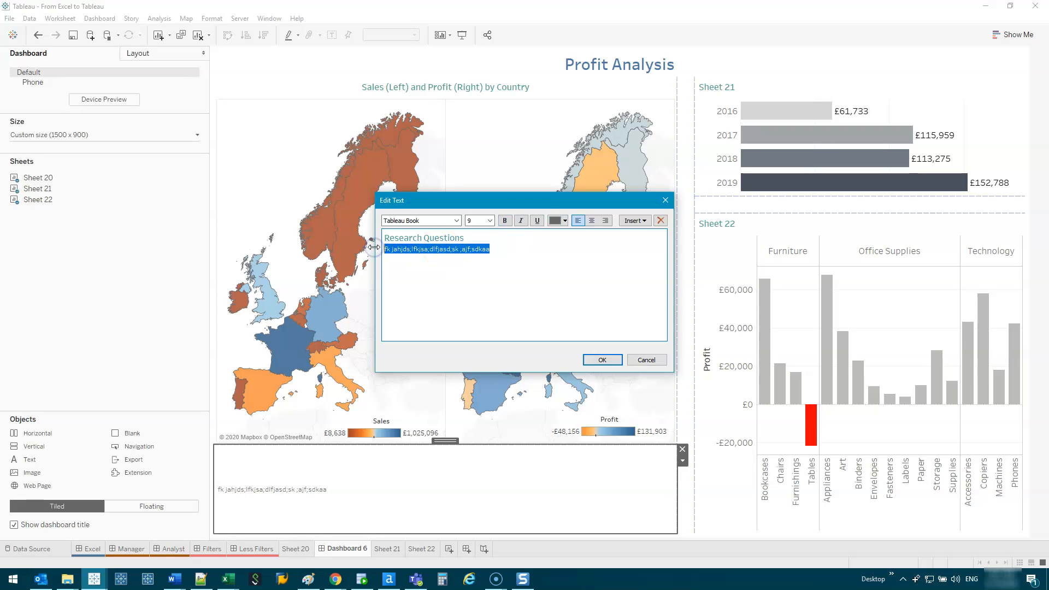
type("1. dasf sda fhdsla")
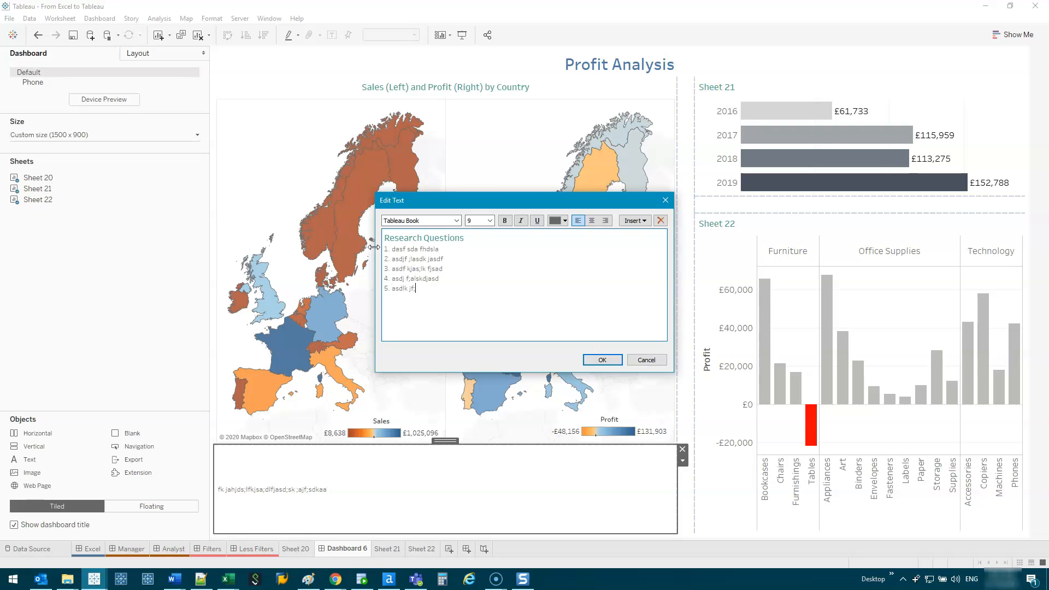
left_click(601, 359)
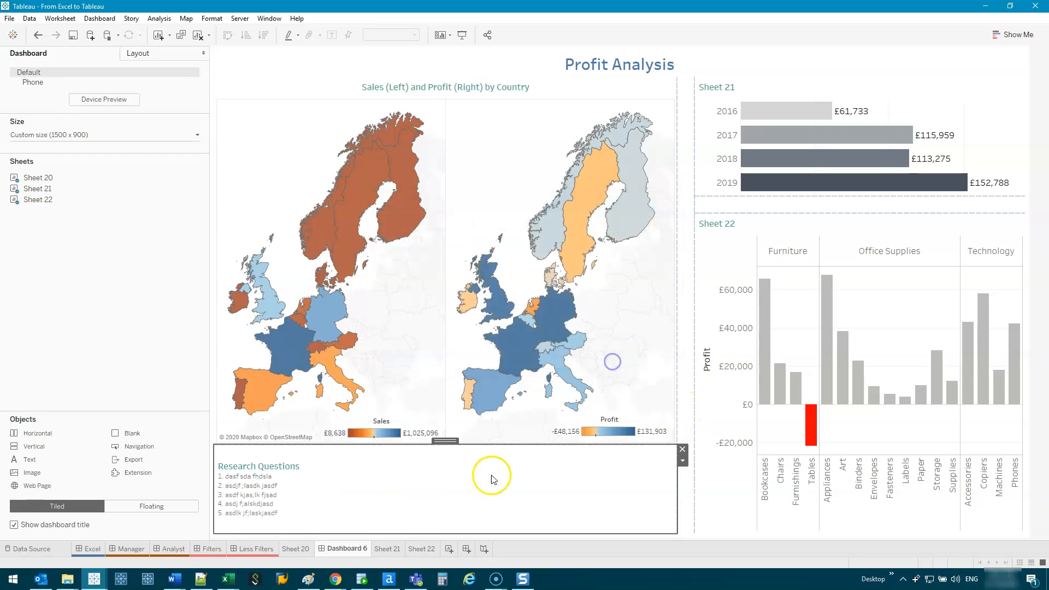
- Make the Sheet 20 map area slightly taller by lowering its boundary with the Research Questions text
left_click(499, 443)
left_click(501, 458)
left_click_drag(503, 446, 507, 449)
left_click(516, 104)
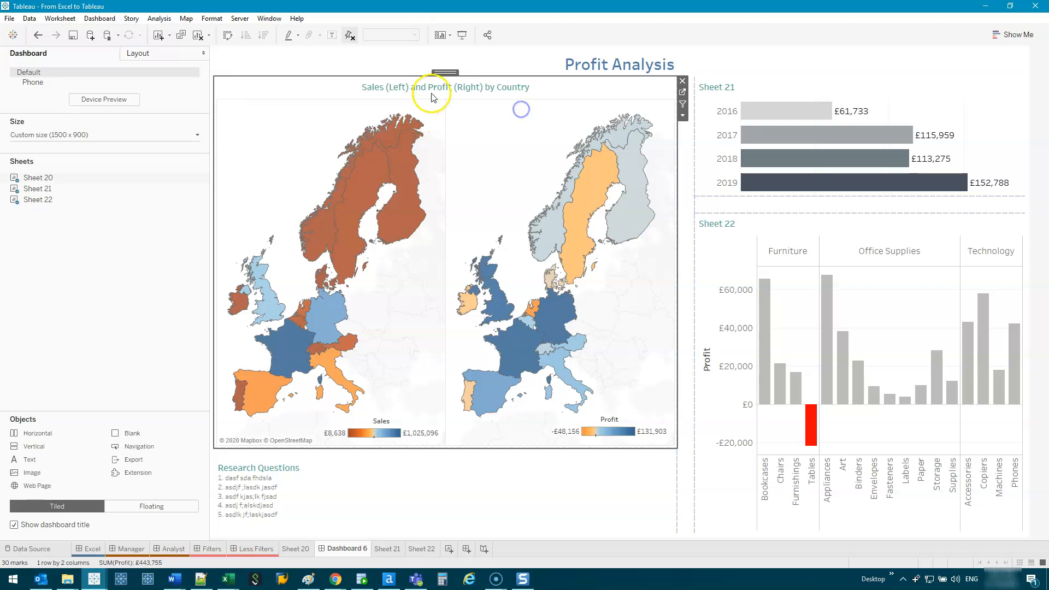
- Add a floating text label "Sales" over the Sales map, formatted bold, size 11, teal and centred
mouse_move(115, 184)
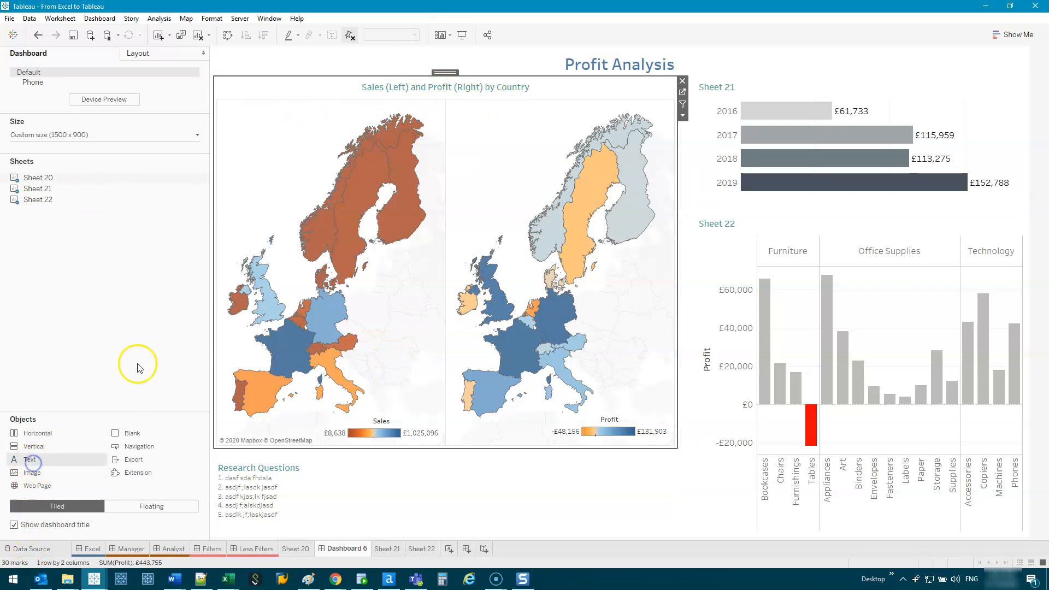
mouse_move(129, 451)
left_mouse_down()
mouse_move(363, 339)
mouse_move(445, 187)
mouse_move(952, 218)
mouse_move(692, 89)
mouse_move(388, 255)
mouse_move(365, 204)
mouse_move(238, 134)
mouse_move(230, 106)
left_mouse_up()
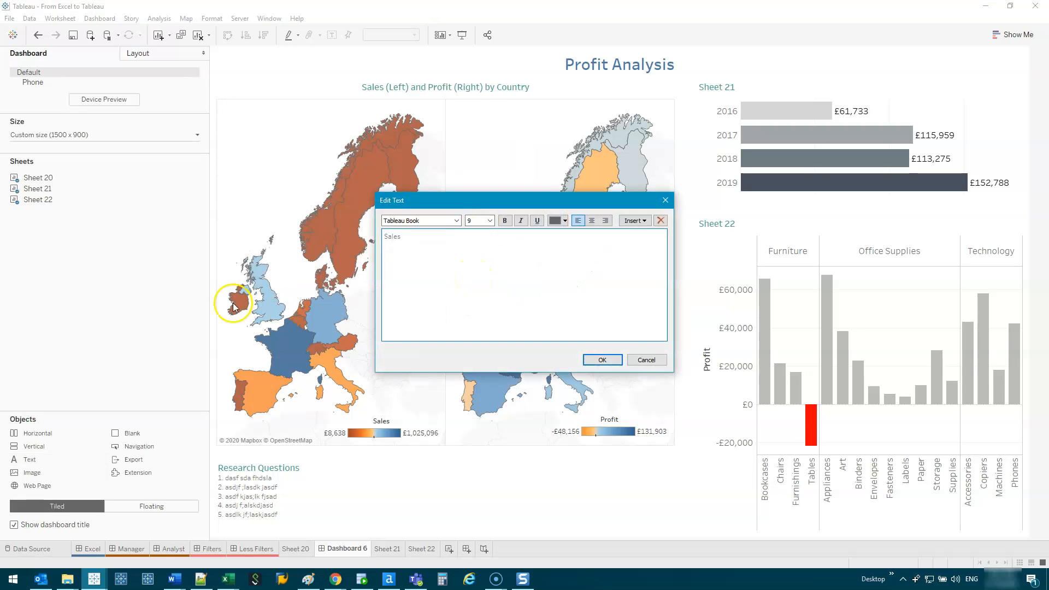
key("ctrl+a")
left_click(489, 221)
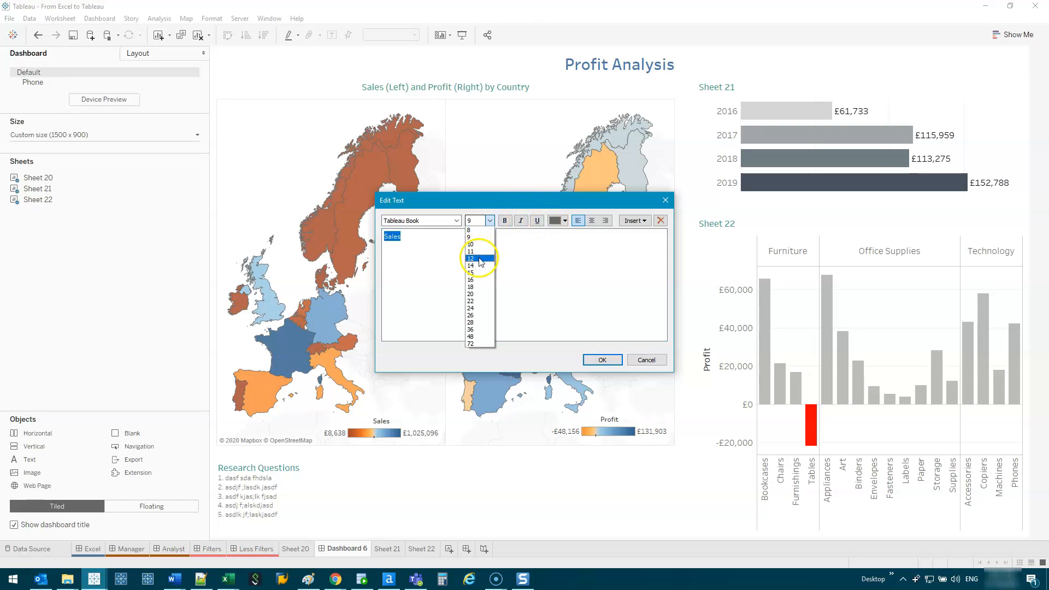
left_click(481, 256)
left_click(504, 220)
left_click(558, 220)
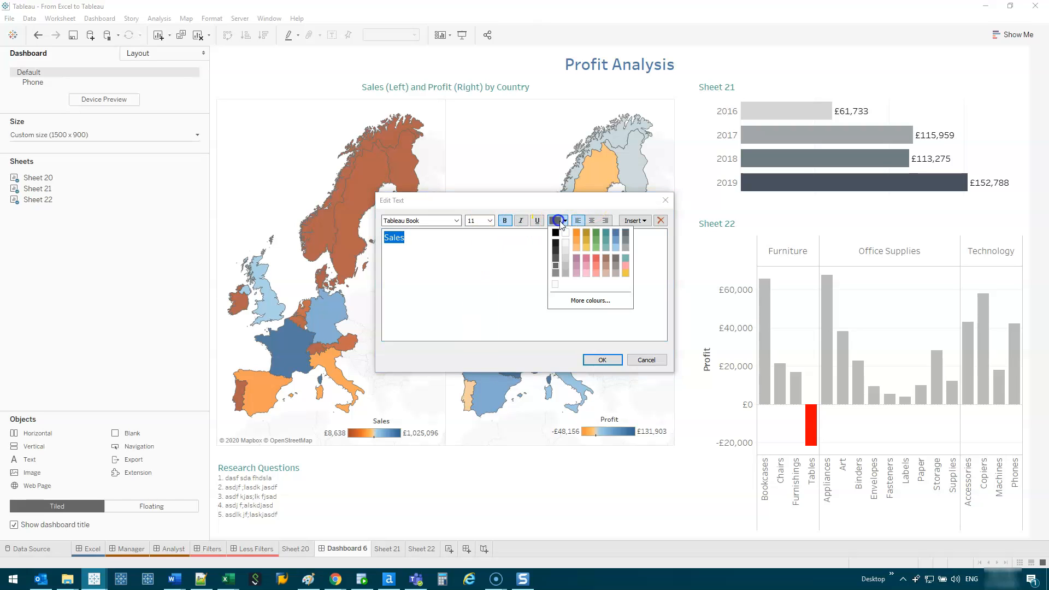
left_click(607, 232)
left_click(591, 220)
left_click(602, 359)
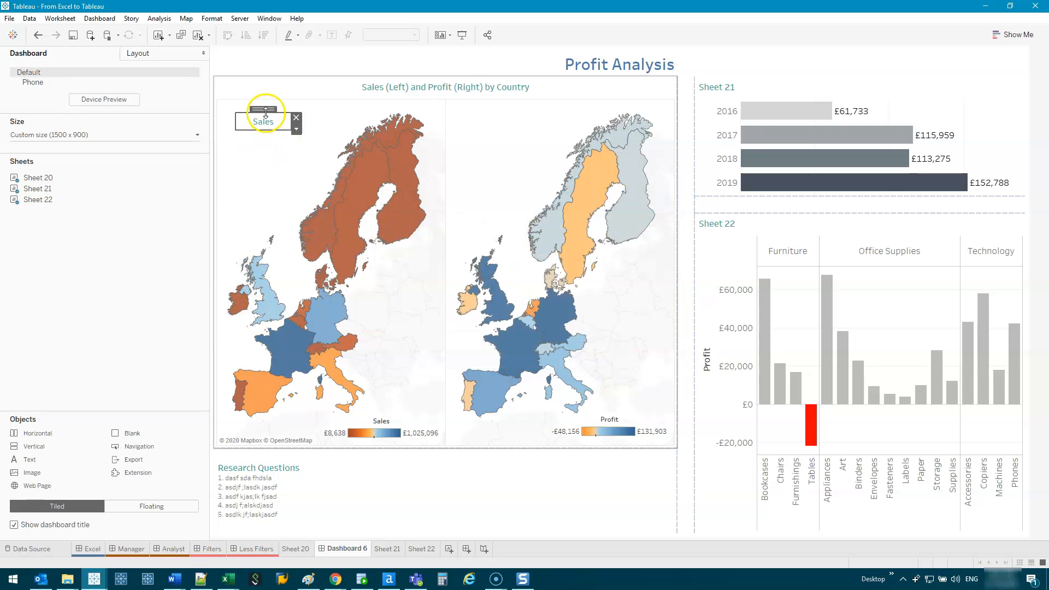
- Move the Sales label to the upper middle of the Sales map pane, just below the map title
left_click_drag(265, 110, 314, 104)
left_click(308, 164)
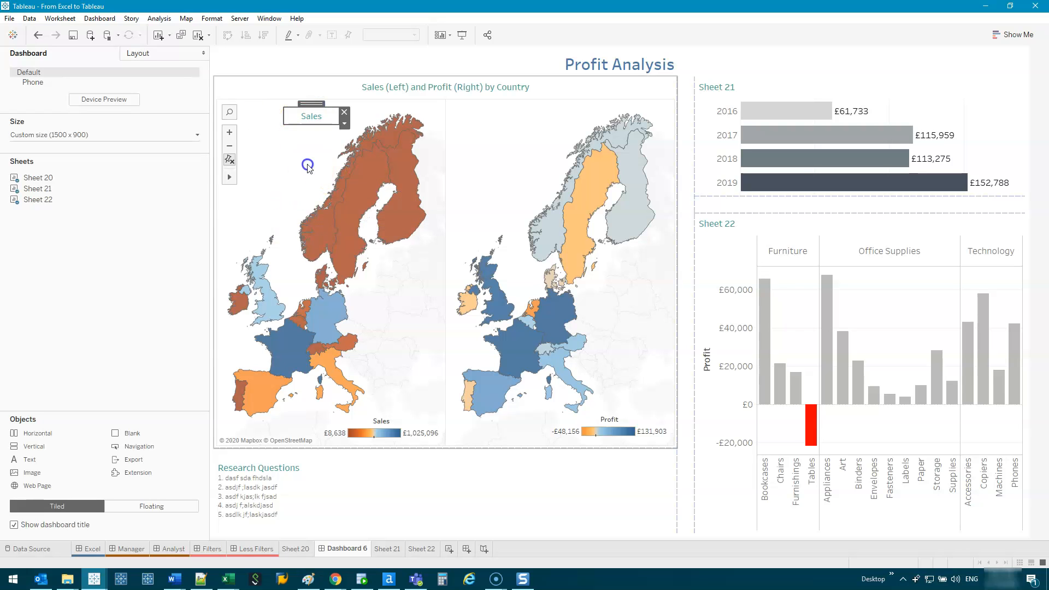
left_click(320, 117)
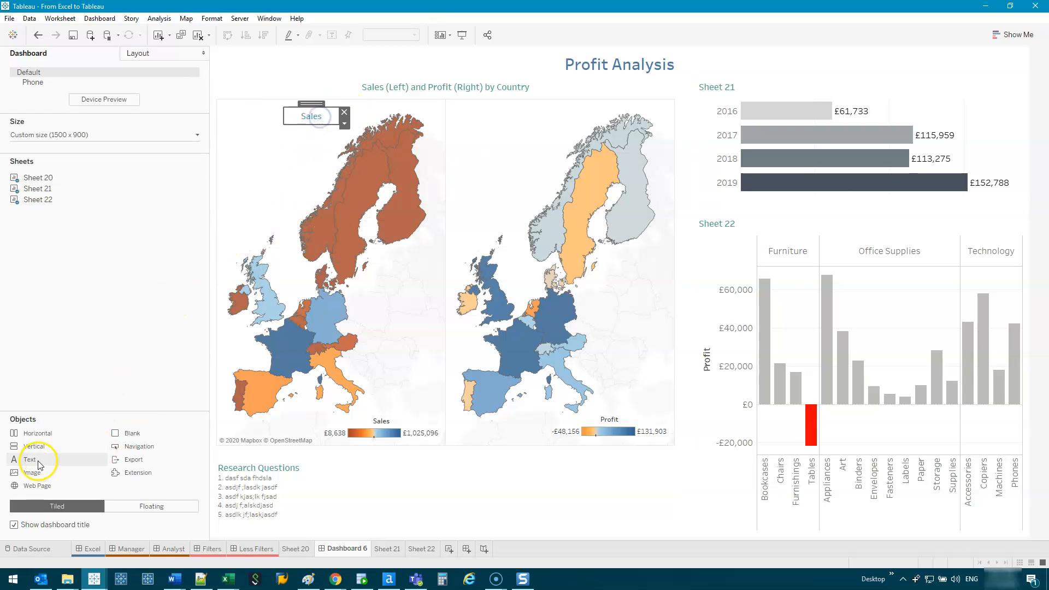
- Add a floating text label "Profit" in the upper part of the Profit map pane, formatted bold, size 11, teal and centred
left_click_drag(35, 463, 464, 188)
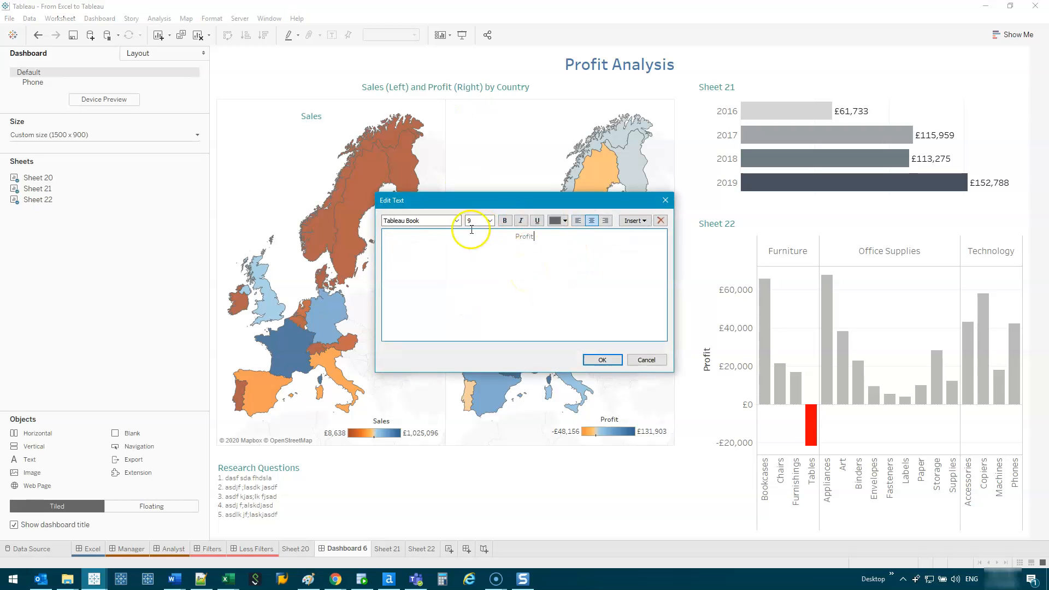
key("ctrl+a")
left_click(473, 220)
left_click(487, 253)
left_click(563, 221)
left_click(604, 232)
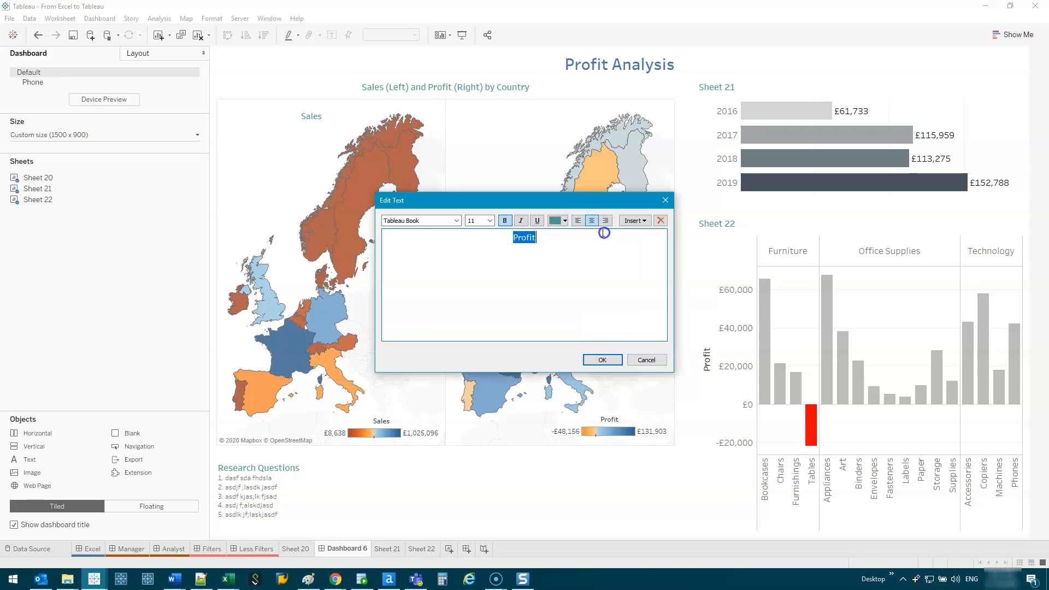
left_click(601, 360)
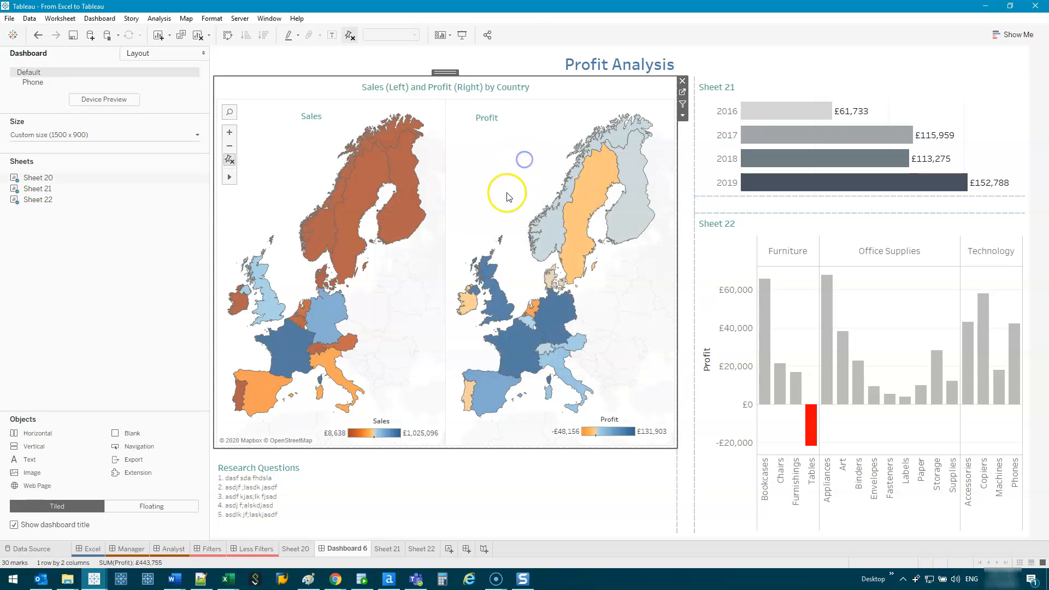
left_click(314, 120)
left_click(304, 143)
left_click(320, 115)
left_click(488, 139)
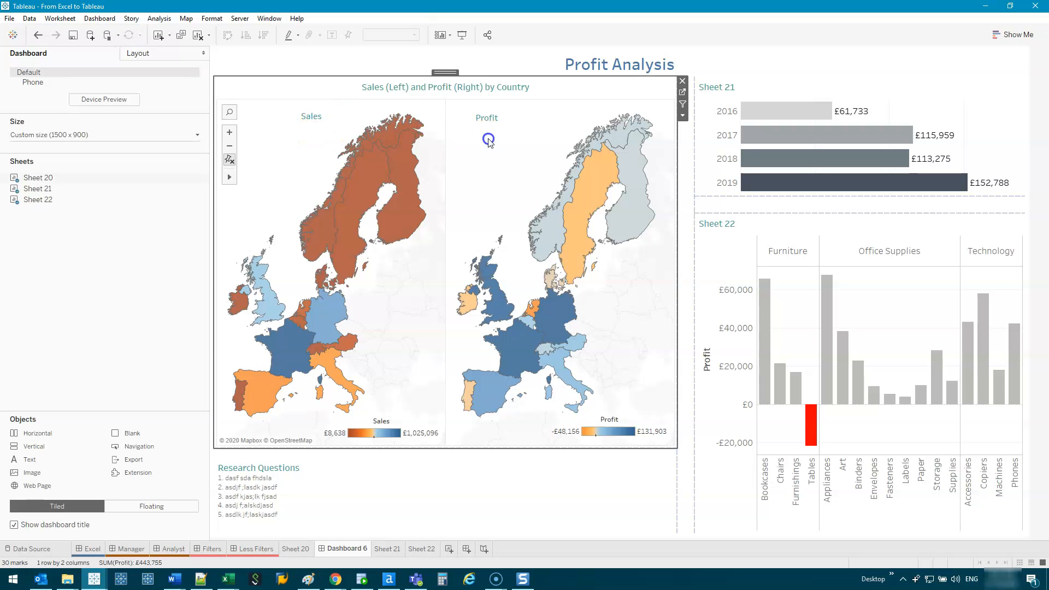
- Change the two floating map labels to uppercase, "SALES" and "PROFIT"
double_click(306, 117)
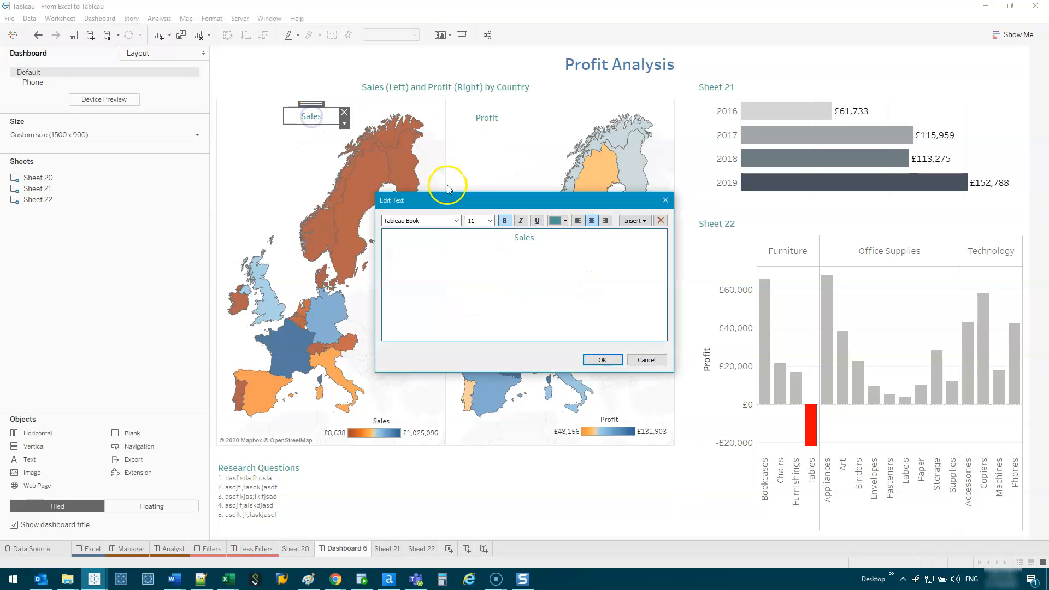
key("Caps_Lock")
type("SALES")
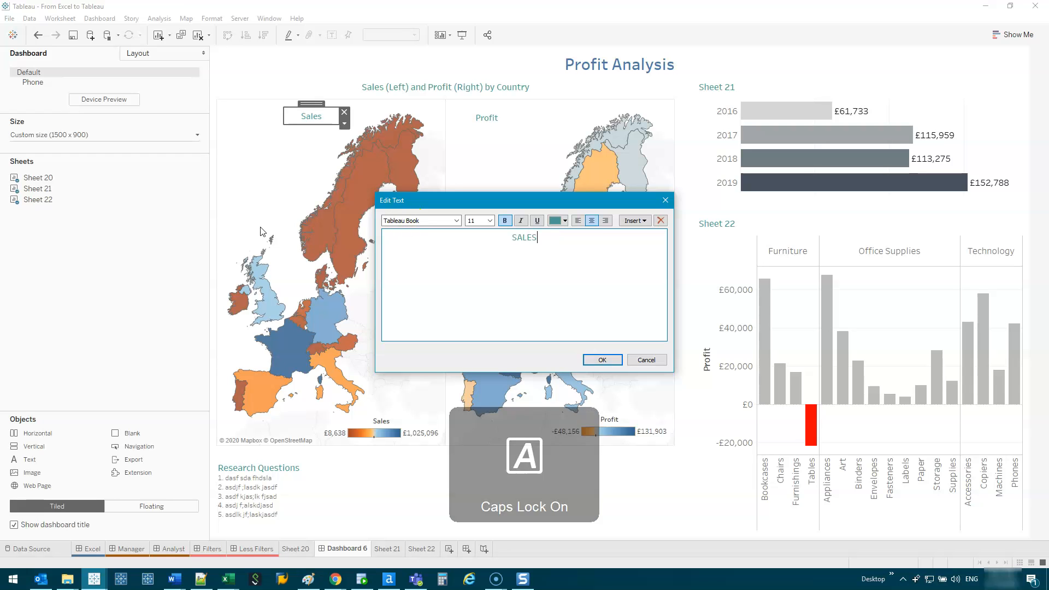
left_click(611, 361)
double_click(486, 117)
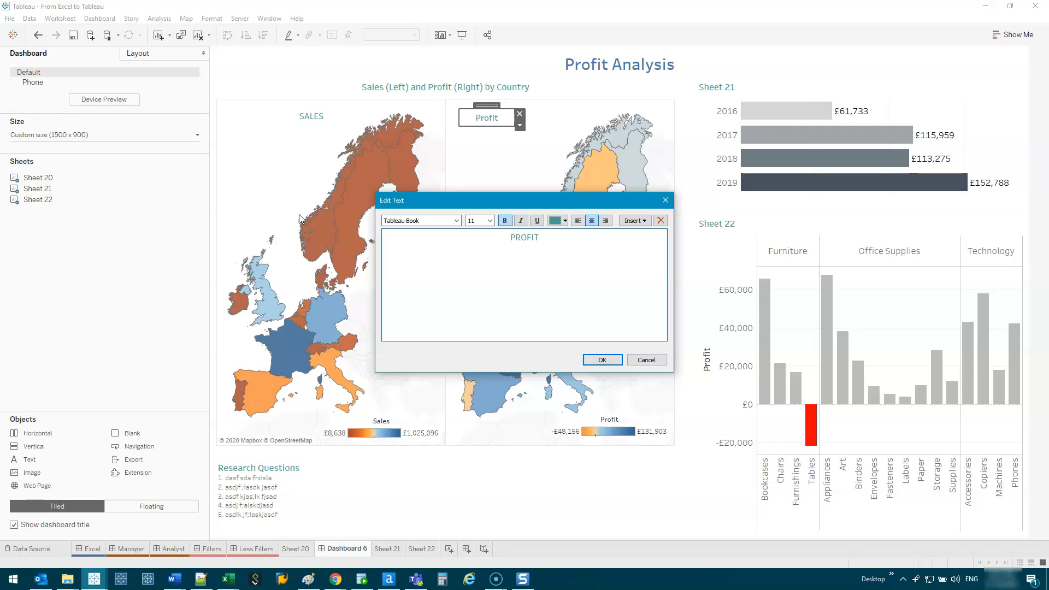
left_click(605, 358)
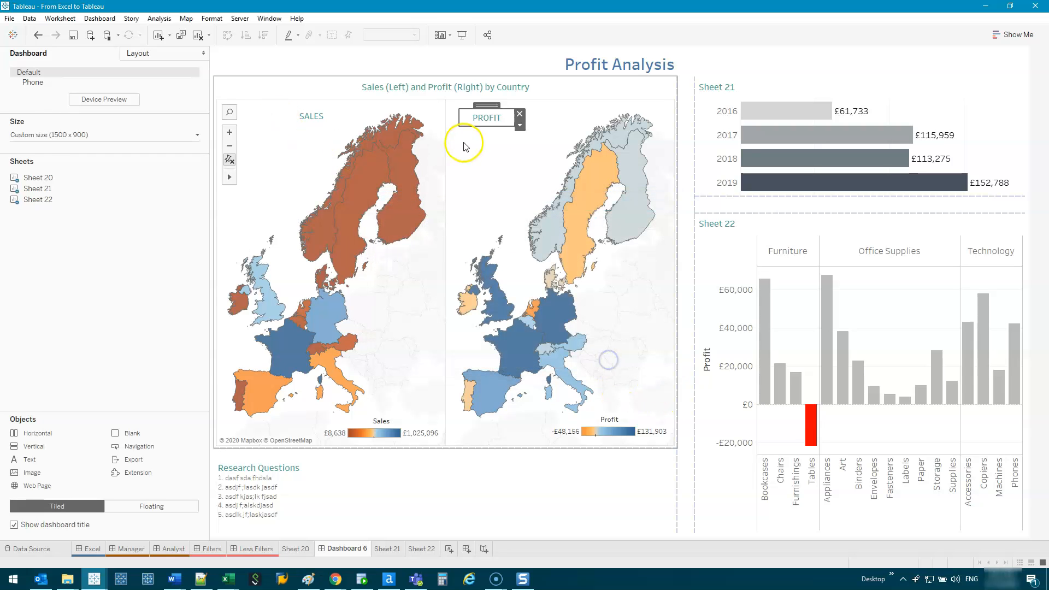
- Give the floating PROFIT label a white background
left_click(136, 53)
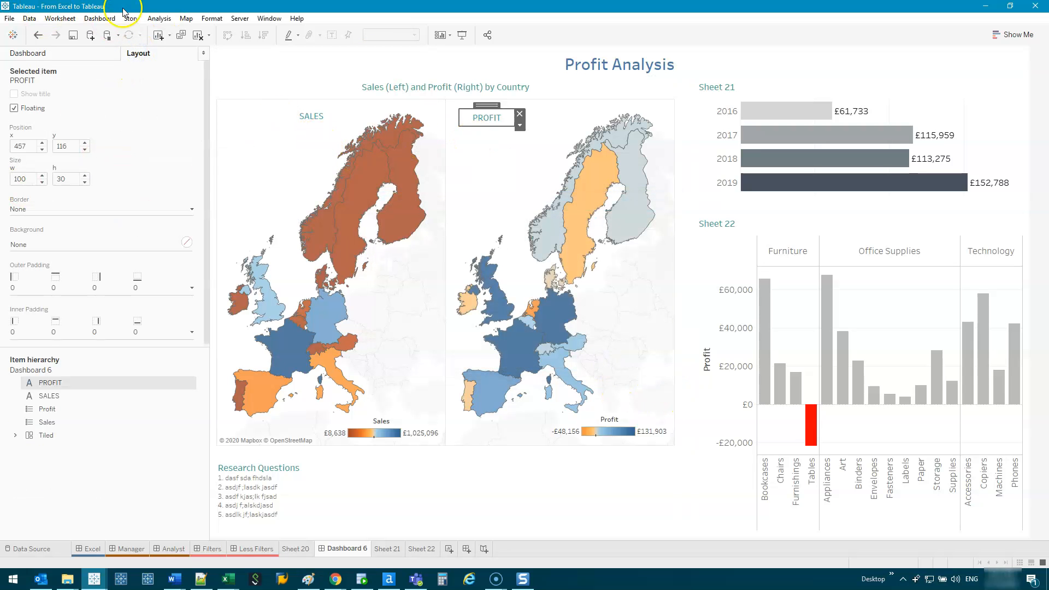
left_click(88, 55)
left_click(164, 55)
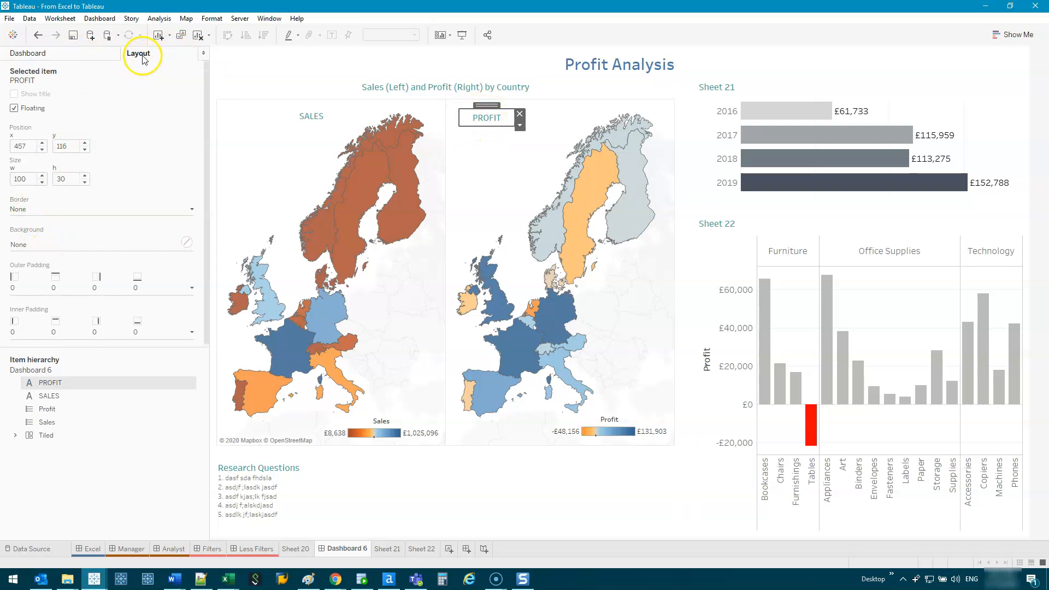
left_click(117, 243)
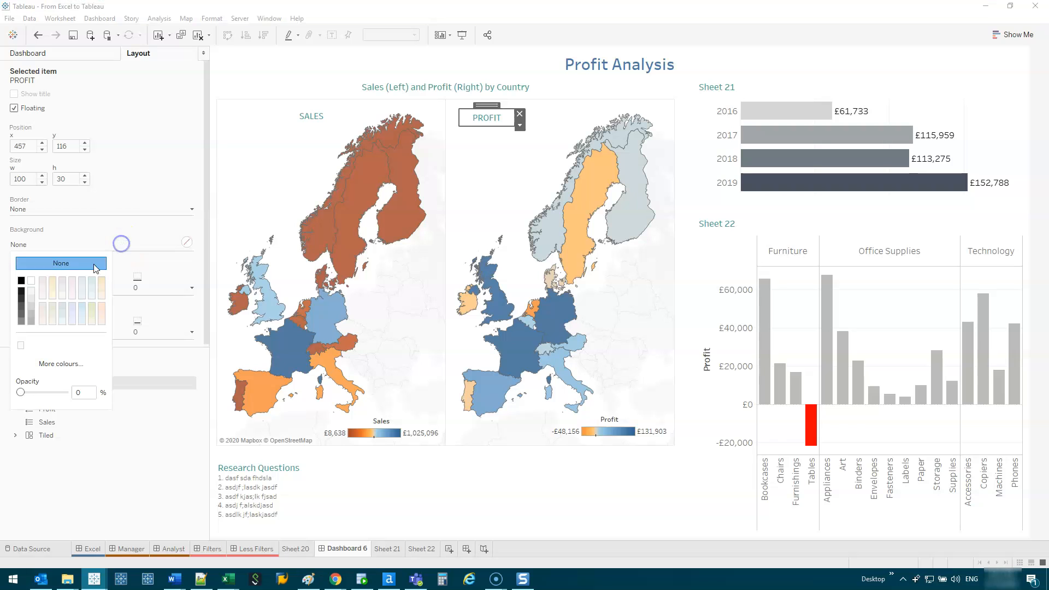
left_click(31, 283)
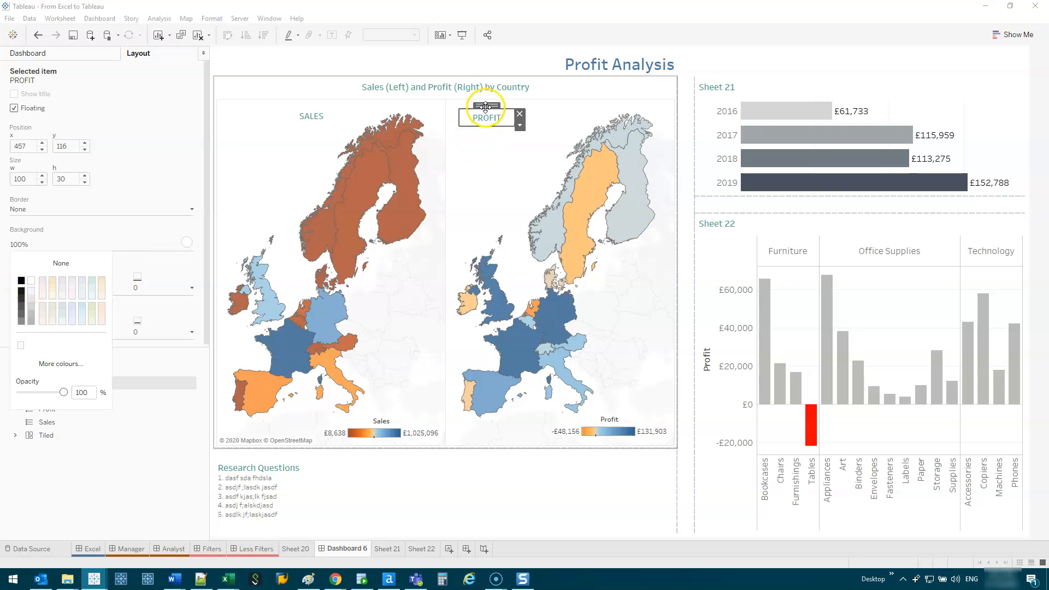
- Move the PROFIT label to the upper middle of the Profit map pane, at about x 520, y 119
left_click_drag(485, 106, 574, 162)
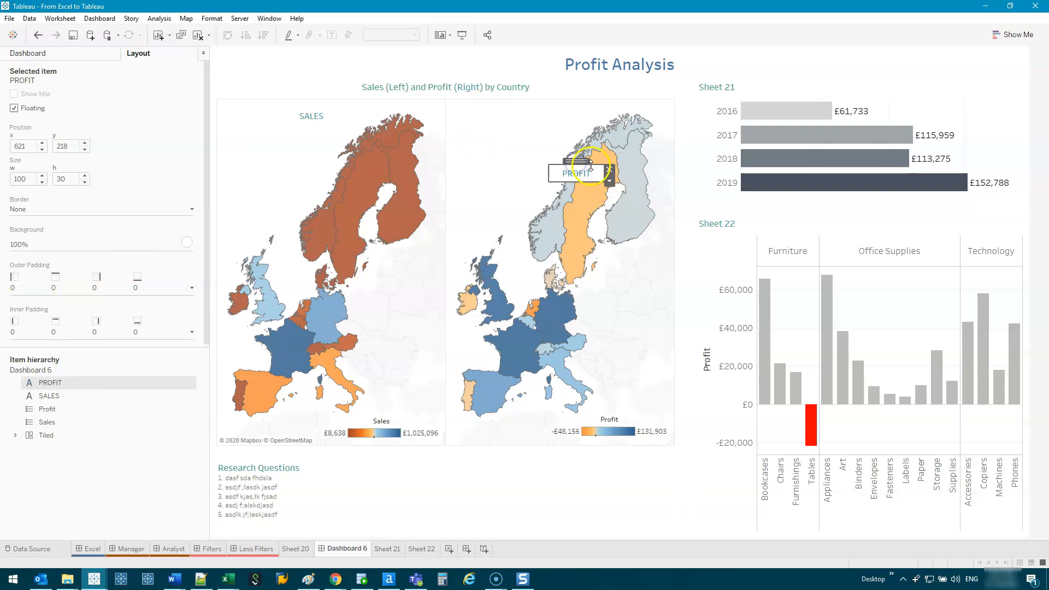
left_click(628, 257)
left_click_drag(586, 173, 522, 110)
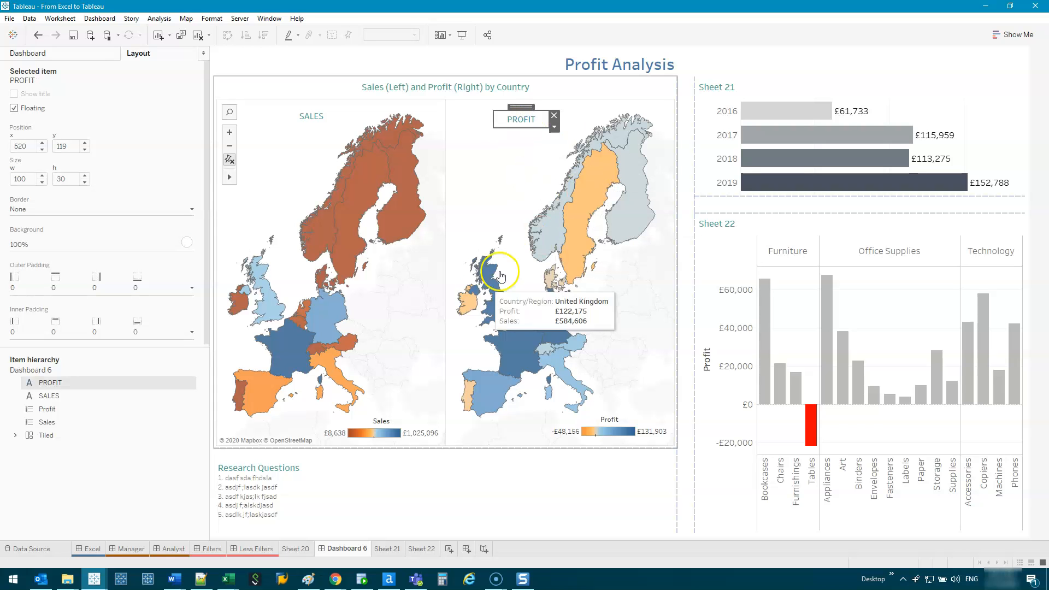
- Try a thin solid black border around the PROFIT label
left_click(65, 213)
left_click(22, 312)
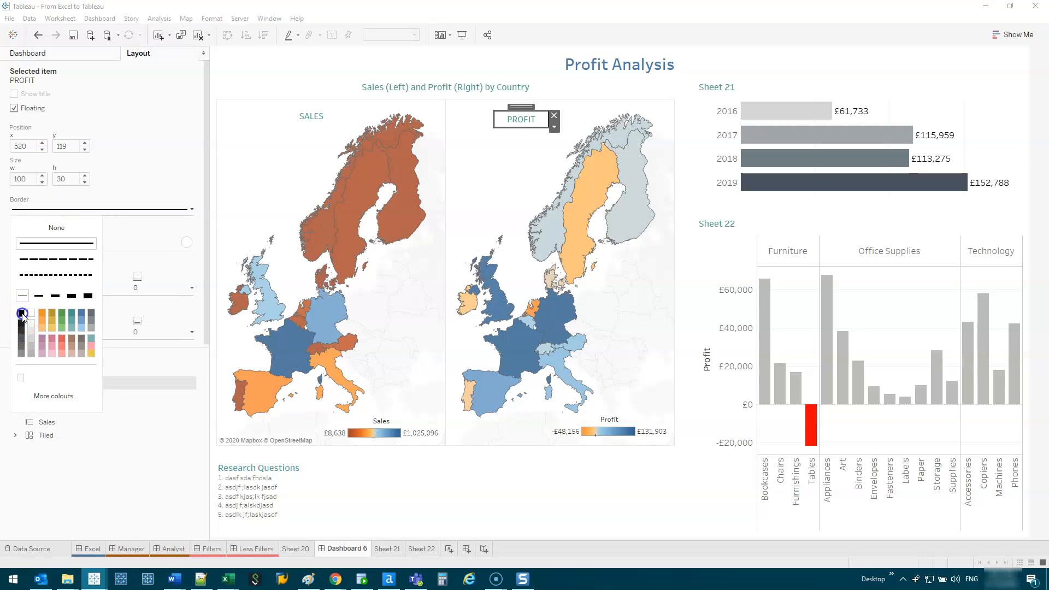
left_click(498, 188)
- Change the PROFIT label's border colour to a light grey, keeping the thin solid line
left_click(524, 123)
left_click(84, 207)
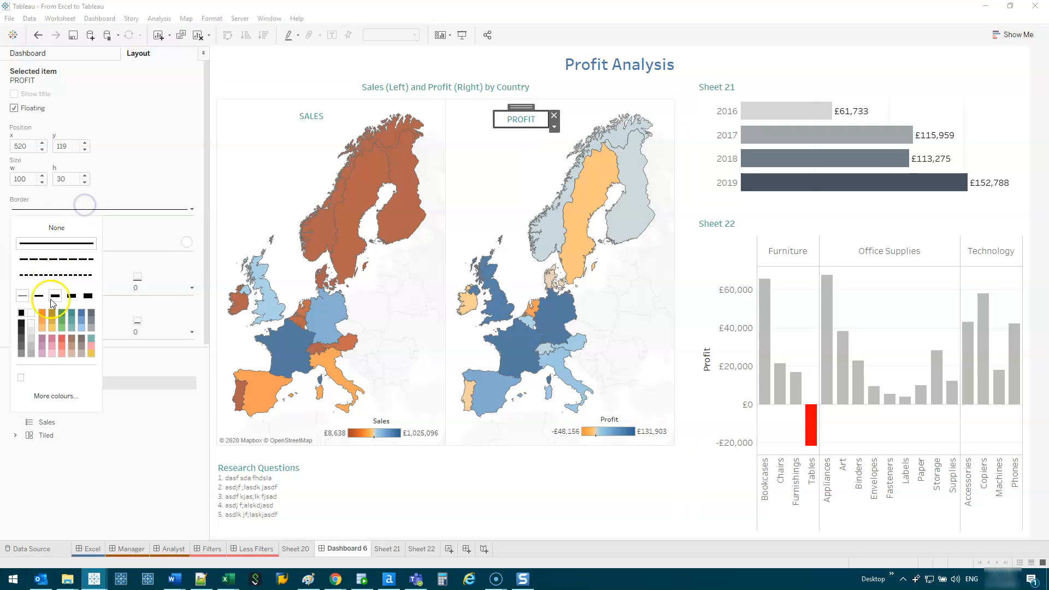
left_click(31, 323)
left_click(486, 158)
left_click(536, 118)
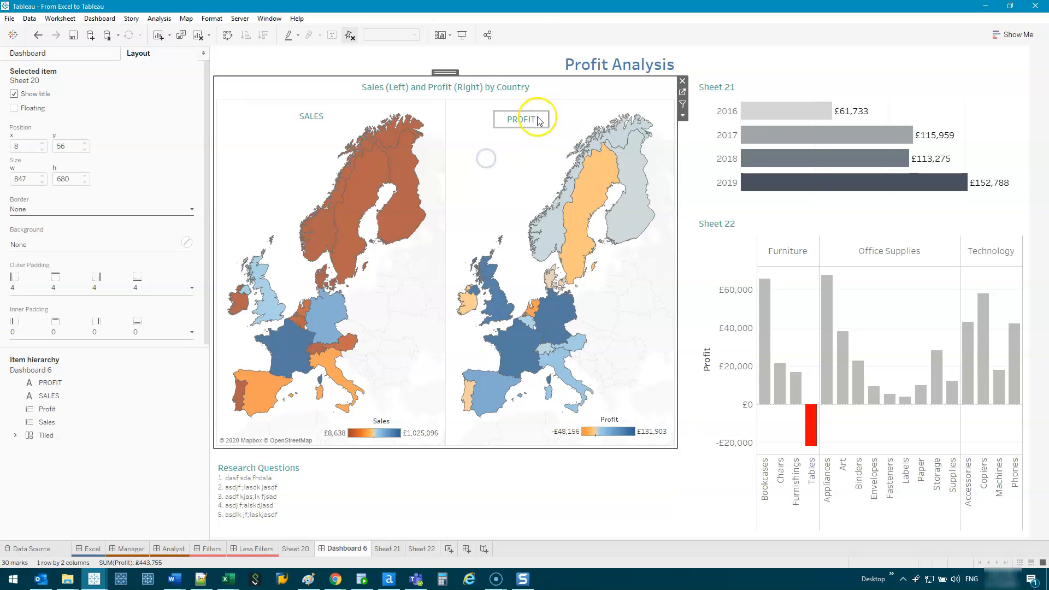
left_click(77, 210)
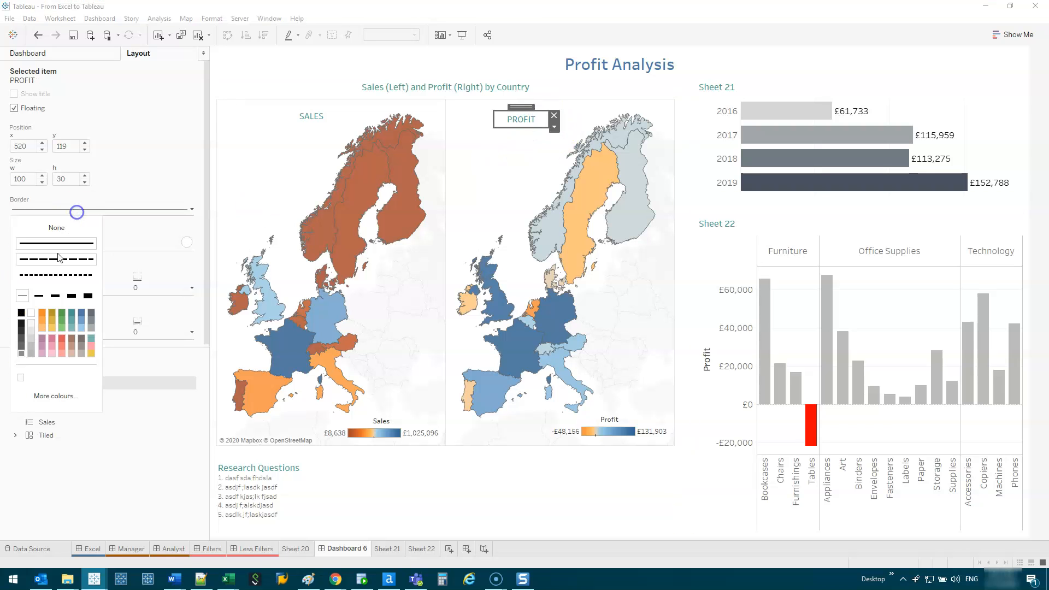
left_click(31, 339)
left_click(524, 174)
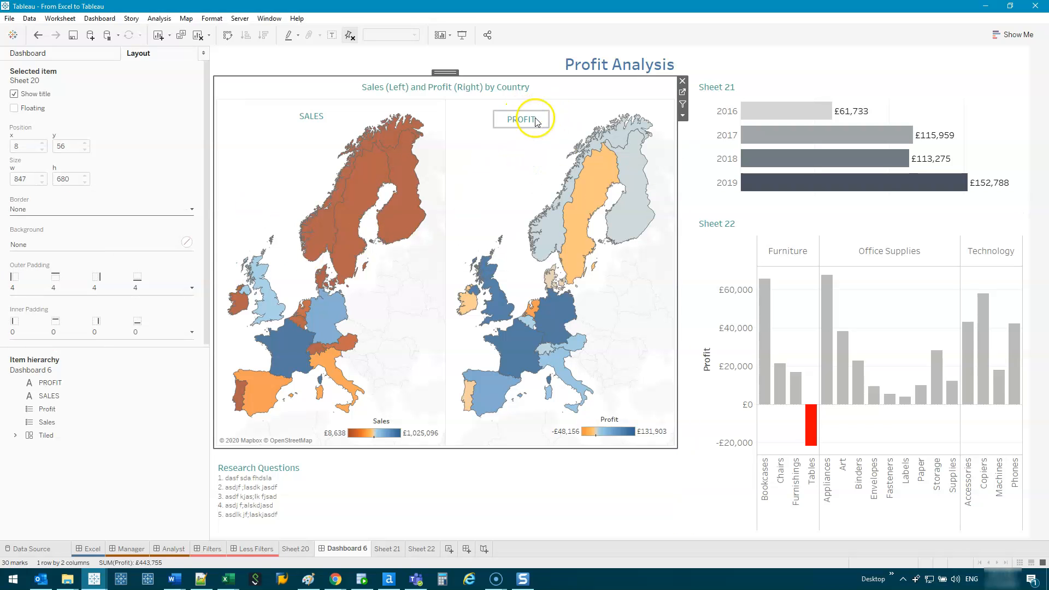
- Give the floating SALES label the same white background and thin light grey border as the PROFIT label
left_click(313, 119)
left_click(124, 244)
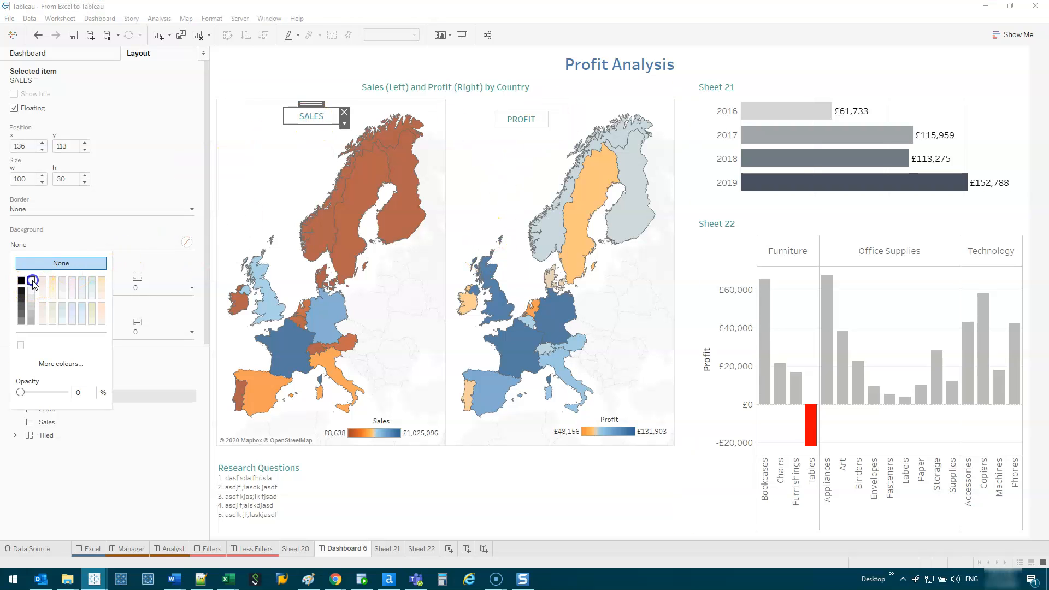
left_click(28, 281)
left_click(66, 215)
left_click(28, 336)
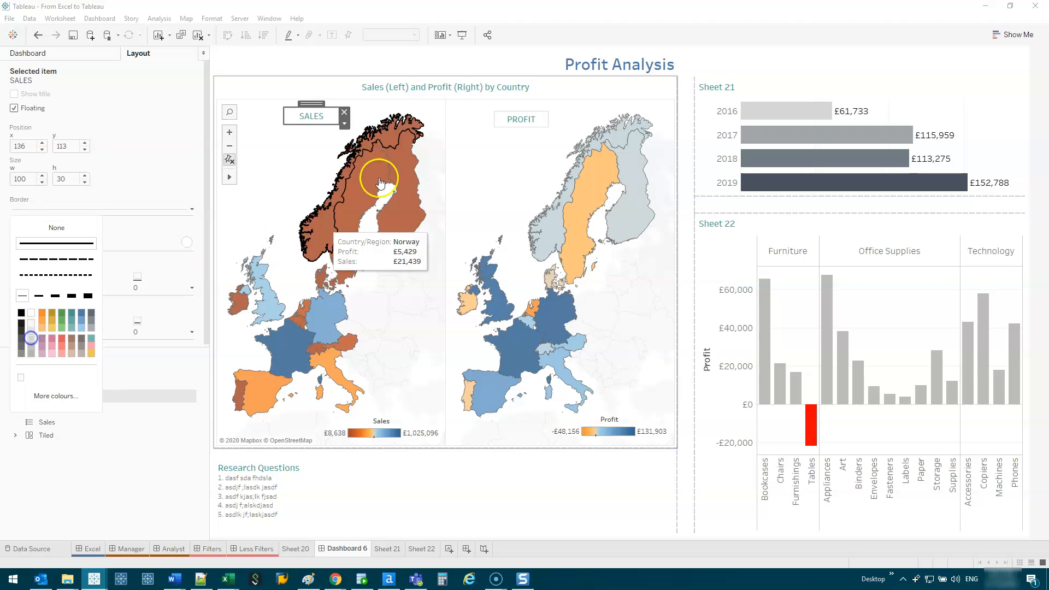
- Nudge the SALES label down slightly so it sits level with the PROFIT label
left_click(310, 110)
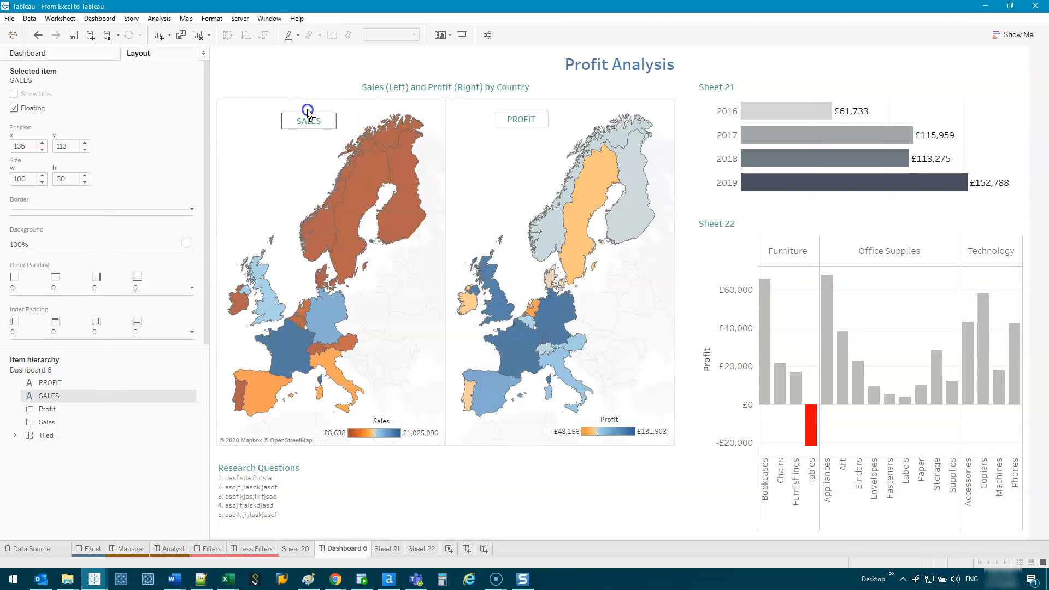
left_click(480, 164)
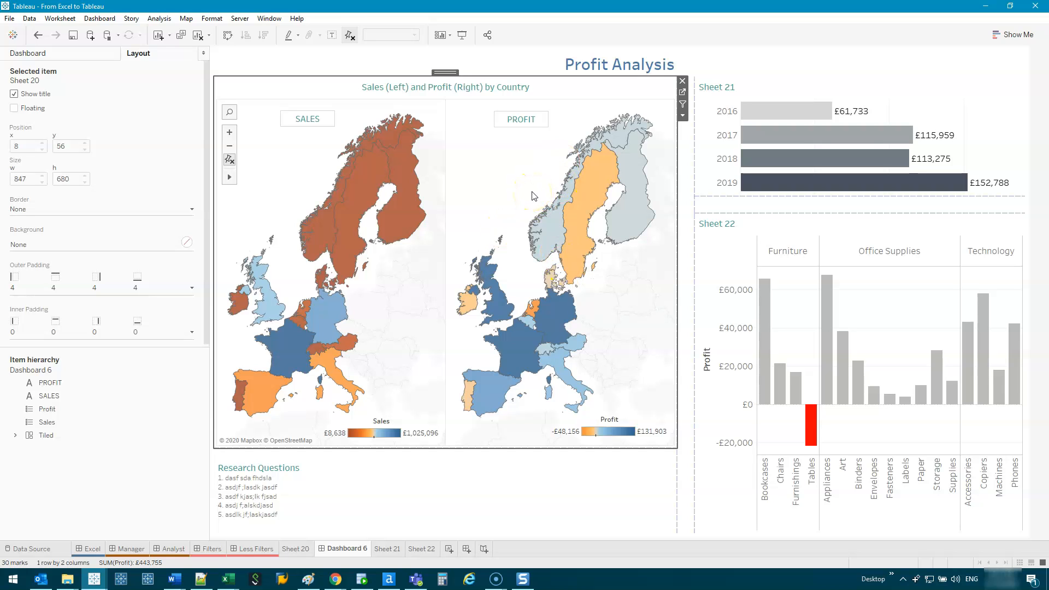
mouse_move(492, 338)
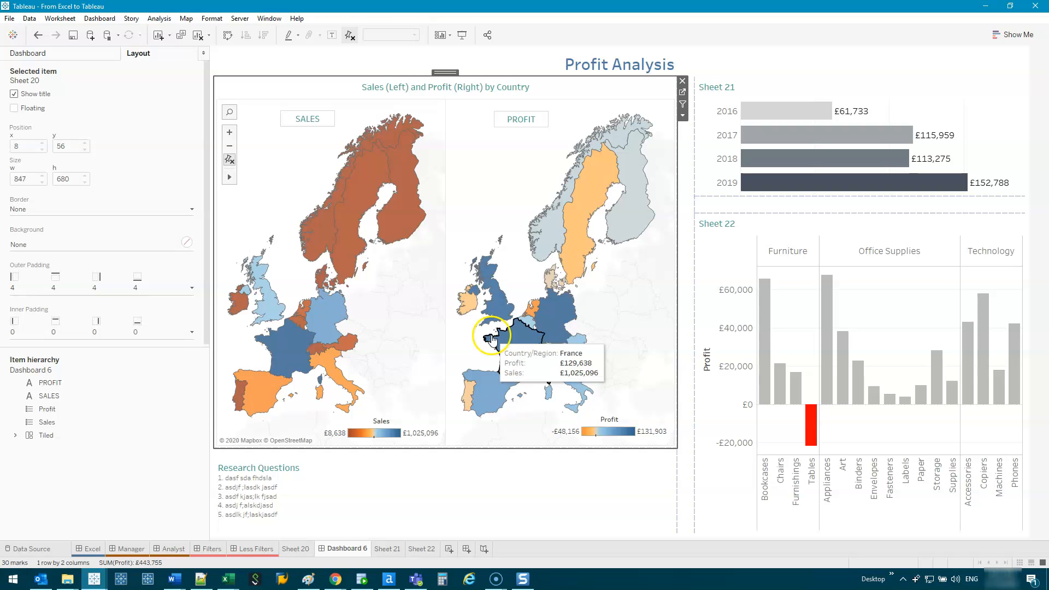
mouse_move(336, 238)
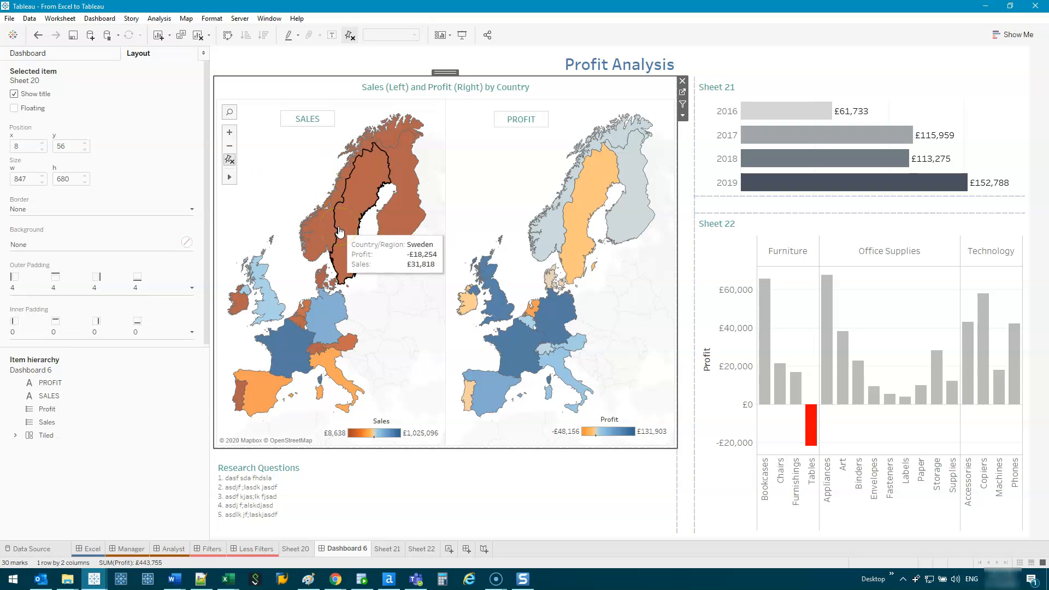
- Set the column grid lines of the Sheet 21 yearly profit bar chart to None
right_click(972, 109)
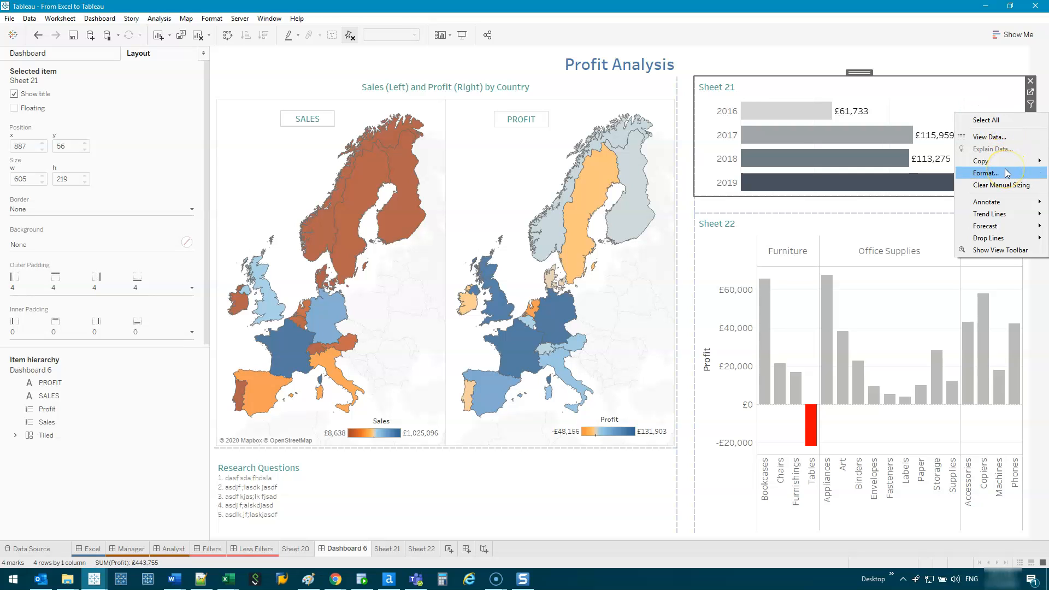
left_click(1007, 173)
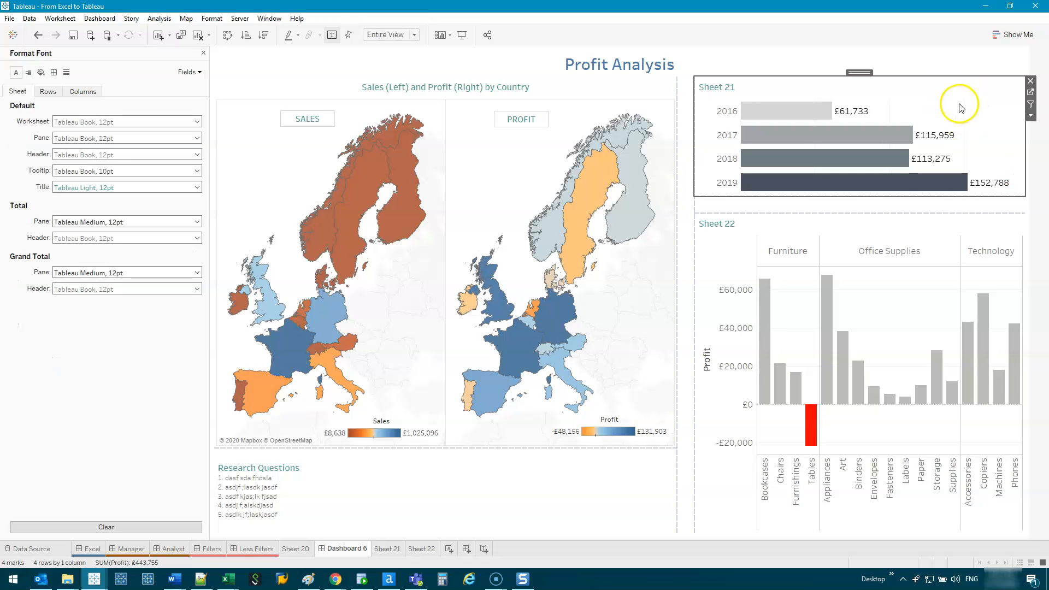
left_click(67, 72)
left_click(82, 92)
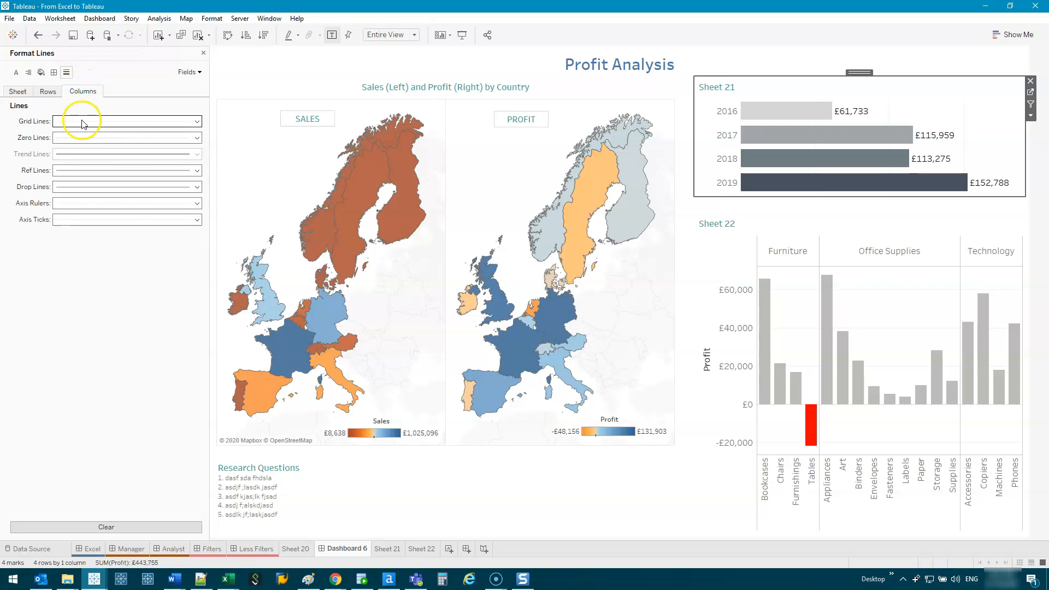
left_click(82, 121)
left_click(87, 137)
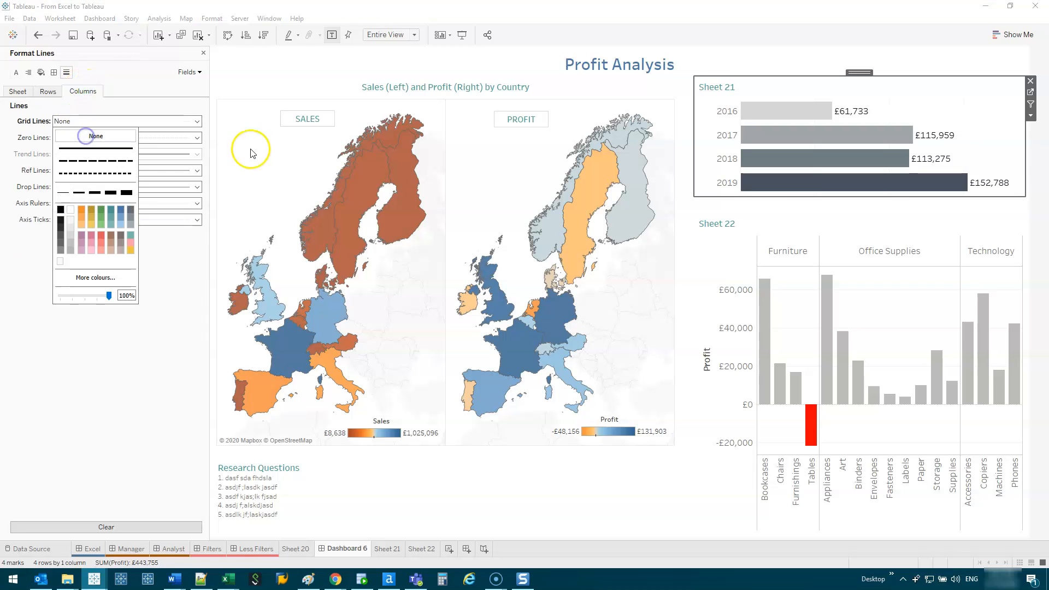
left_click(987, 122)
left_click(1045, 232)
left_click(176, 373)
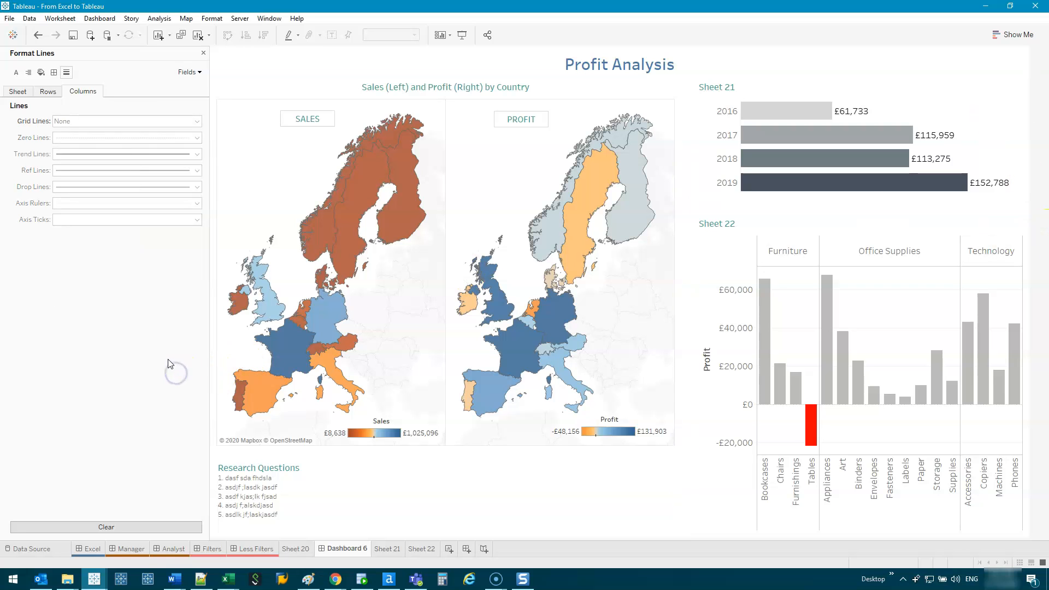
- Replace the Sheet 21 chart's title with "Profit by Year" and centre it
double_click(738, 87)
key("ctrl+a")
type("pR")
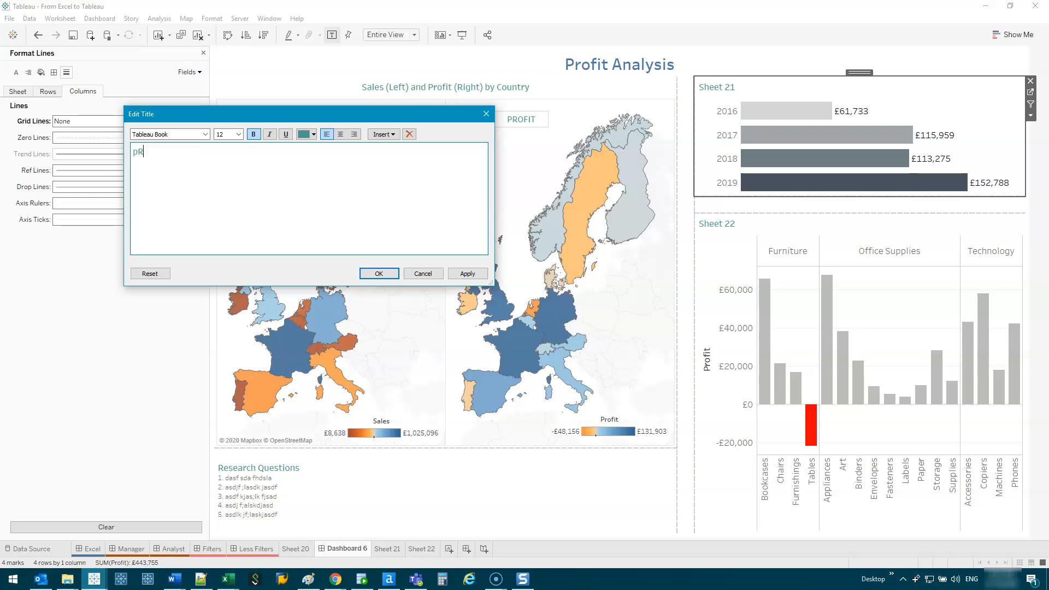
key("Caps_Lock")
type("Profi")
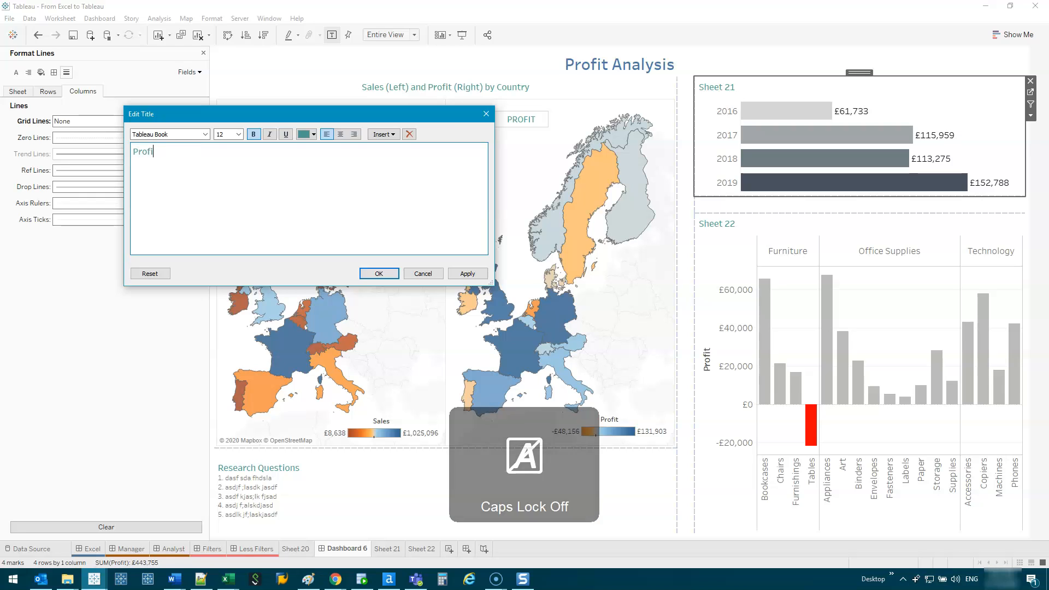
type("t by Year")
key("ctrl+e")
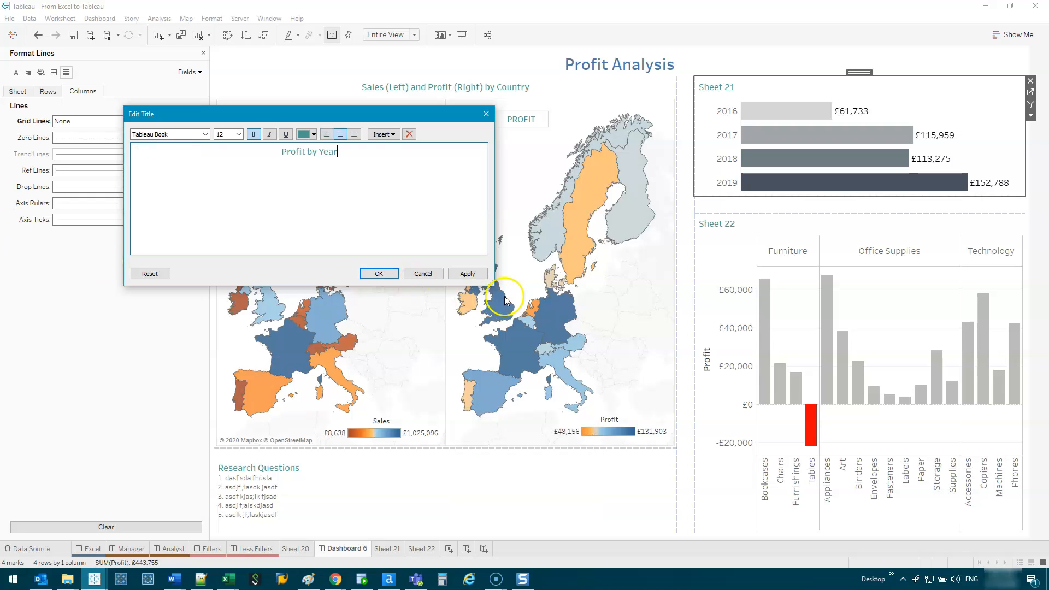
left_click(388, 275)
- Replace the Sheet 22 chart's title with "Profit by Category and Sub-Category" and centre it
double_click(728, 223)
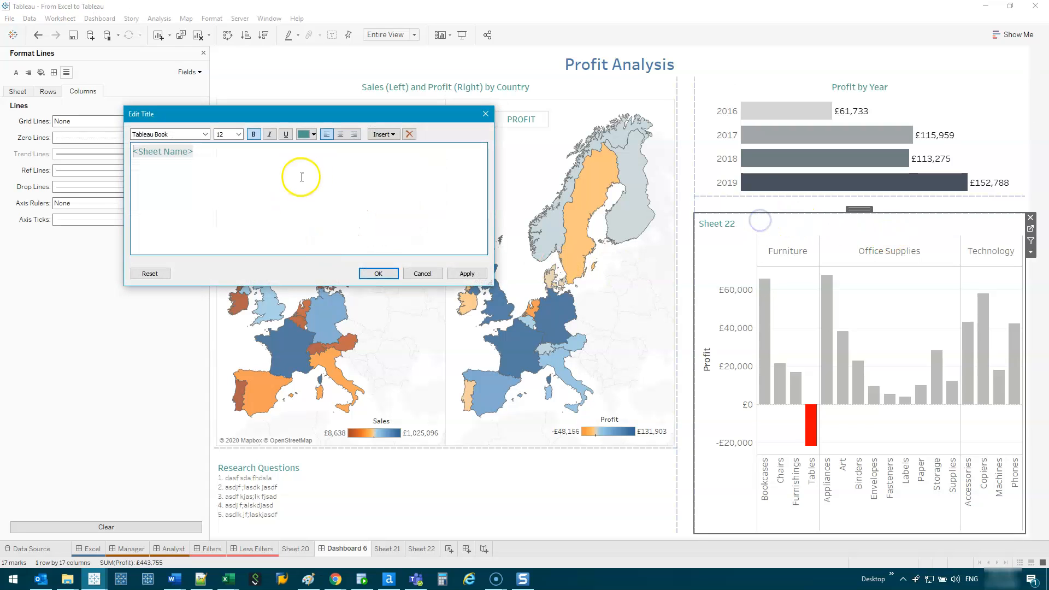
type("P")
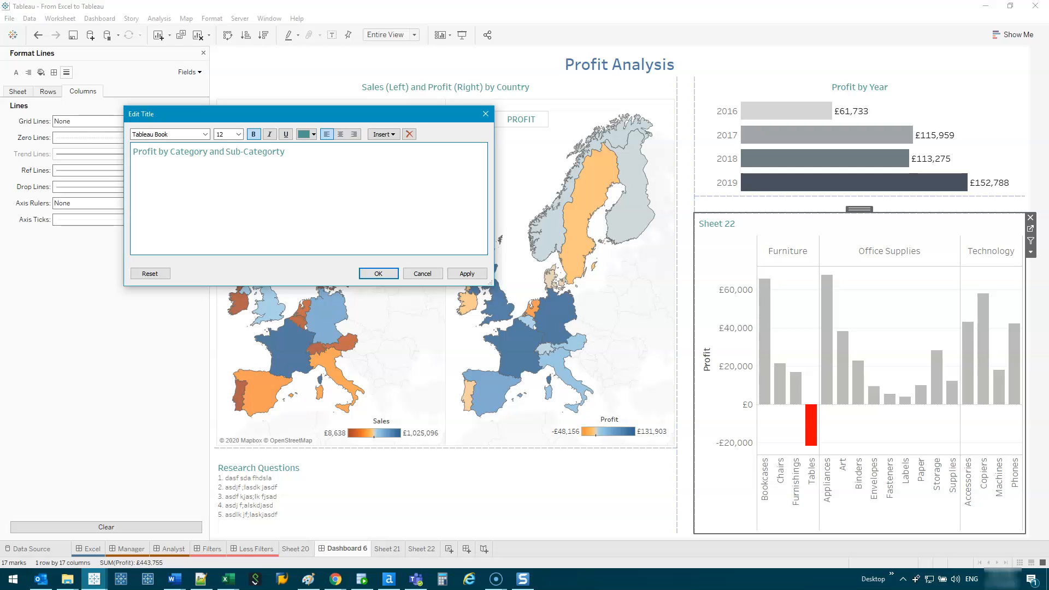
key("ctrl+e")
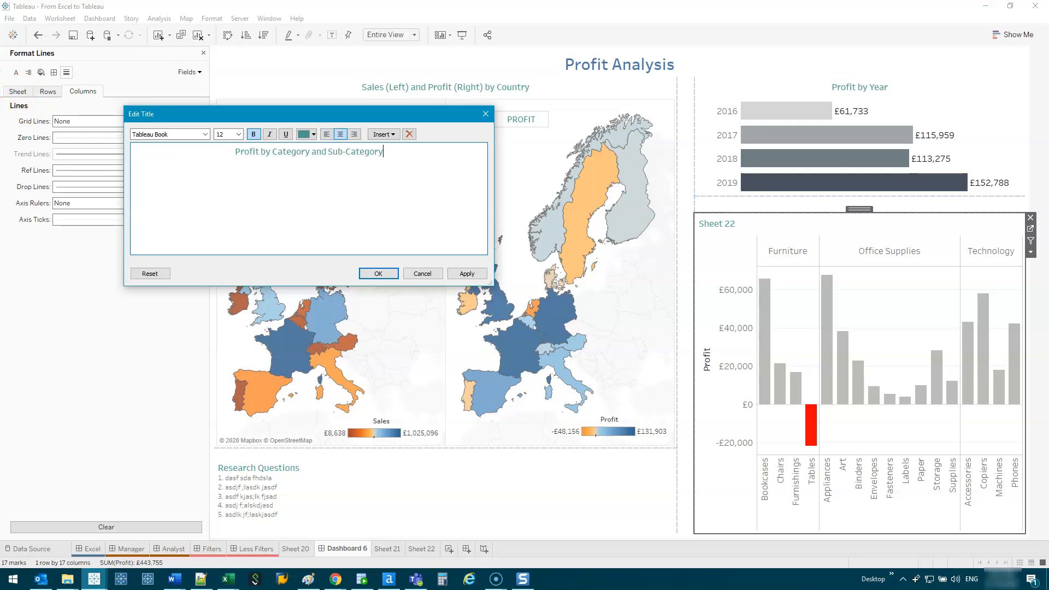
- Apply the title "Profit by Category and Sub-Category" to the Sheet 22 bar chart on the dashboard
left_click(378, 273)
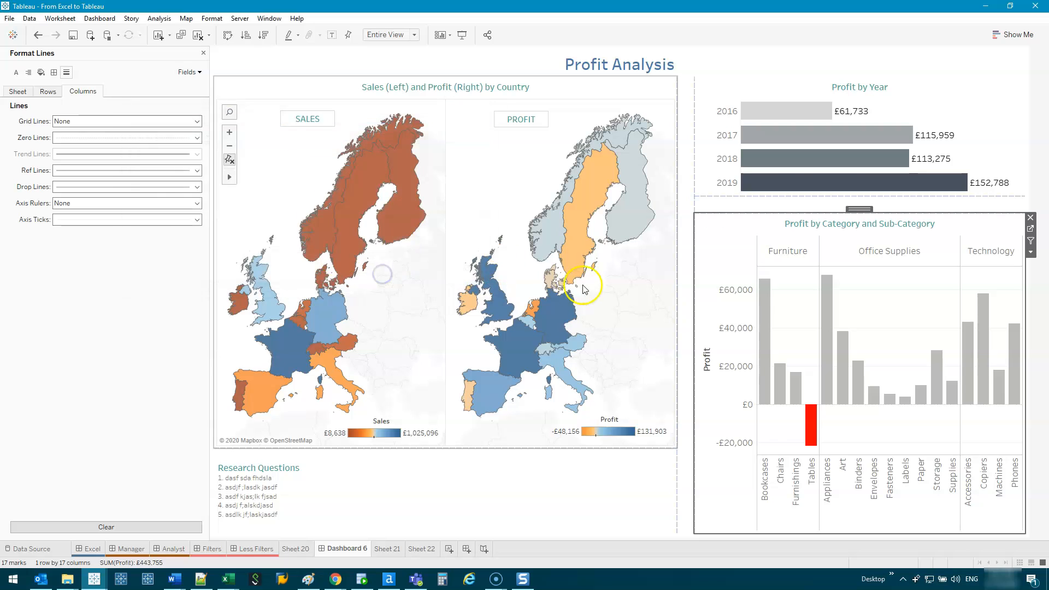
left_click(1036, 380)
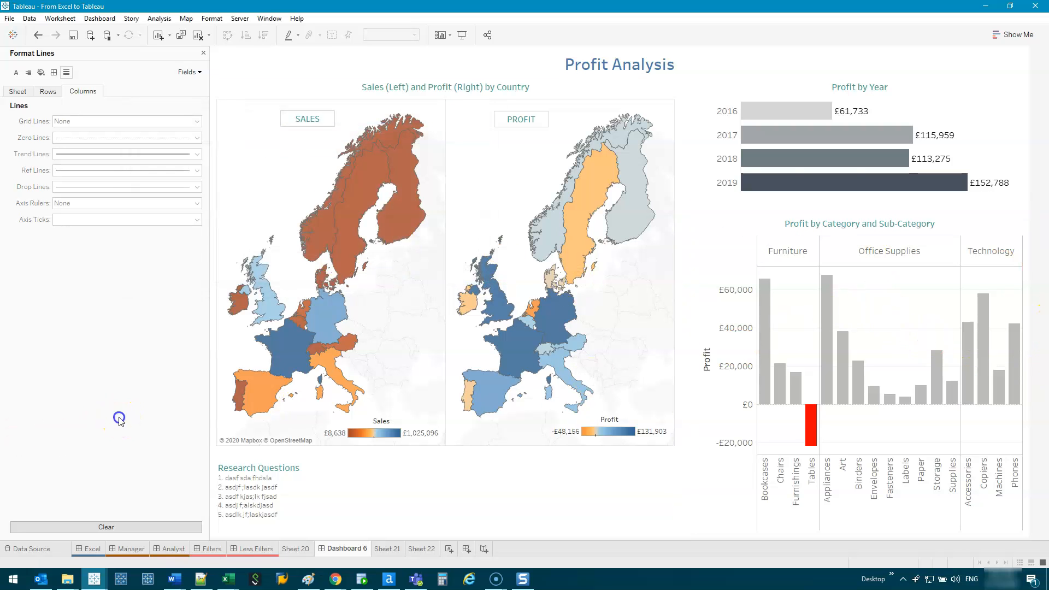
left_click(497, 178)
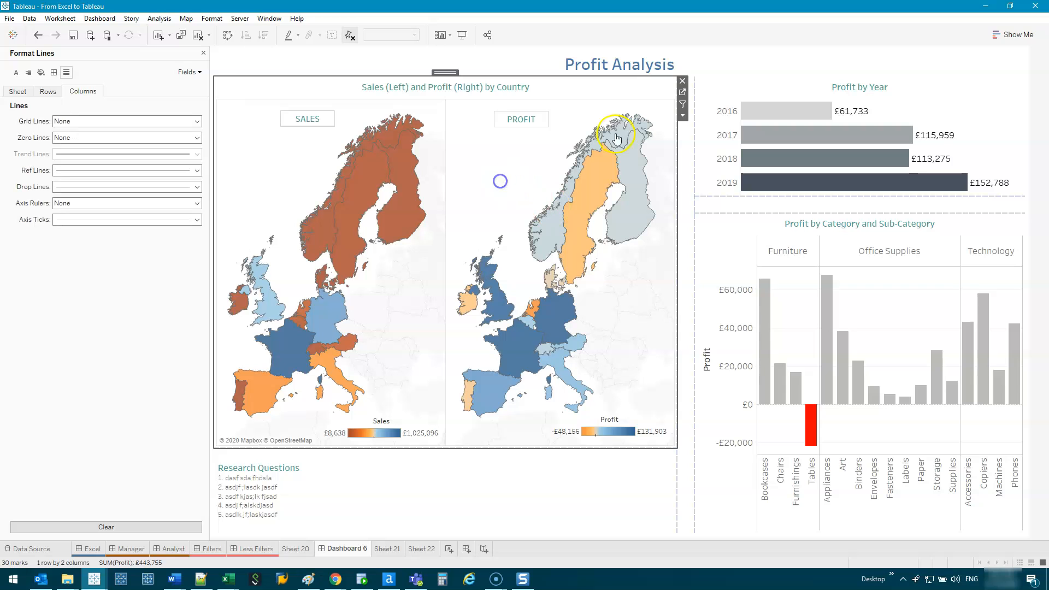
left_click(927, 104)
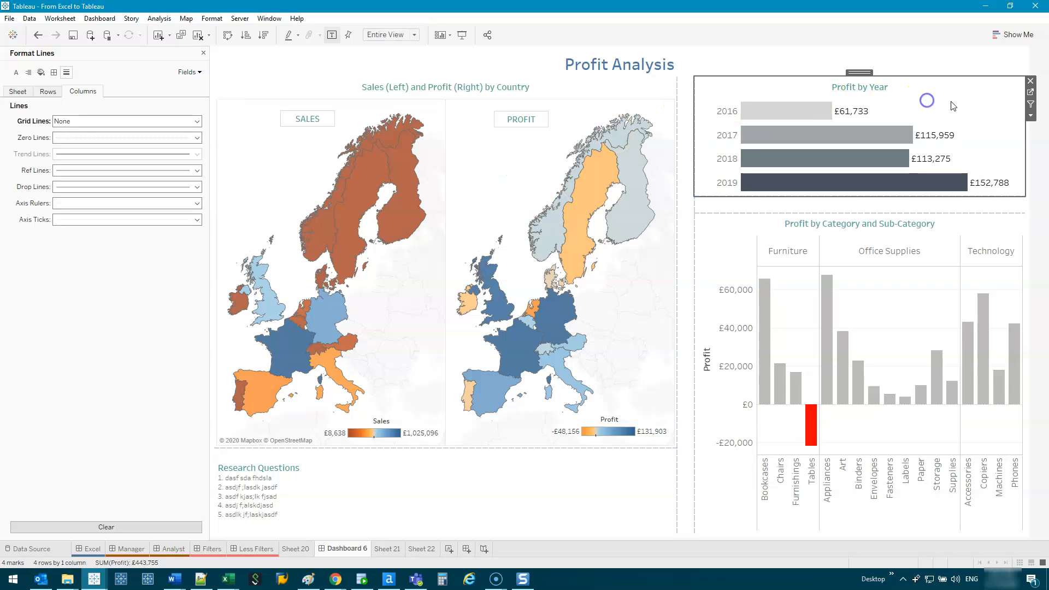
left_click(927, 299)
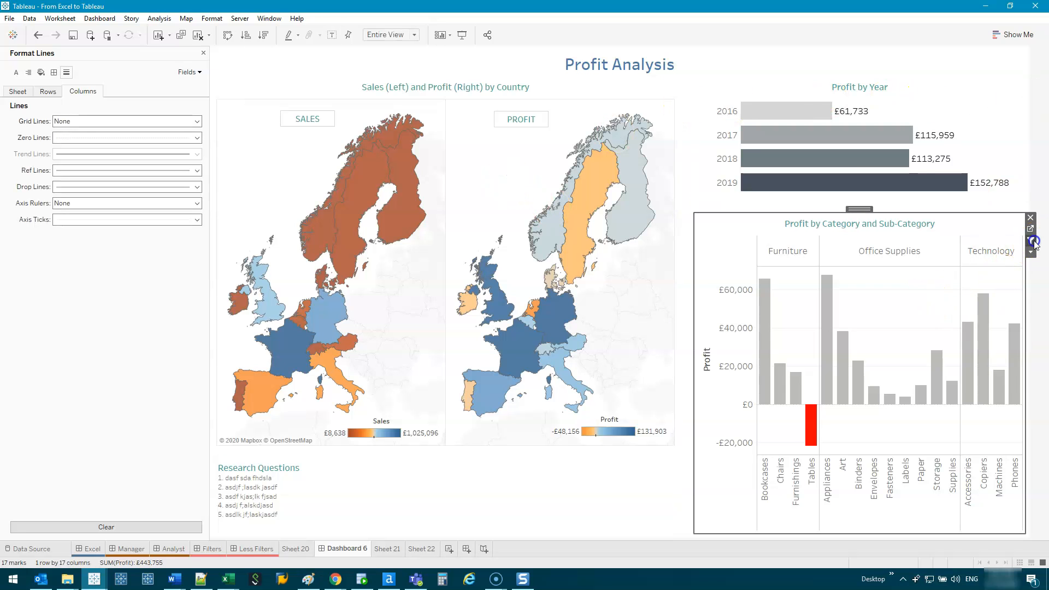
left_click(1038, 355)
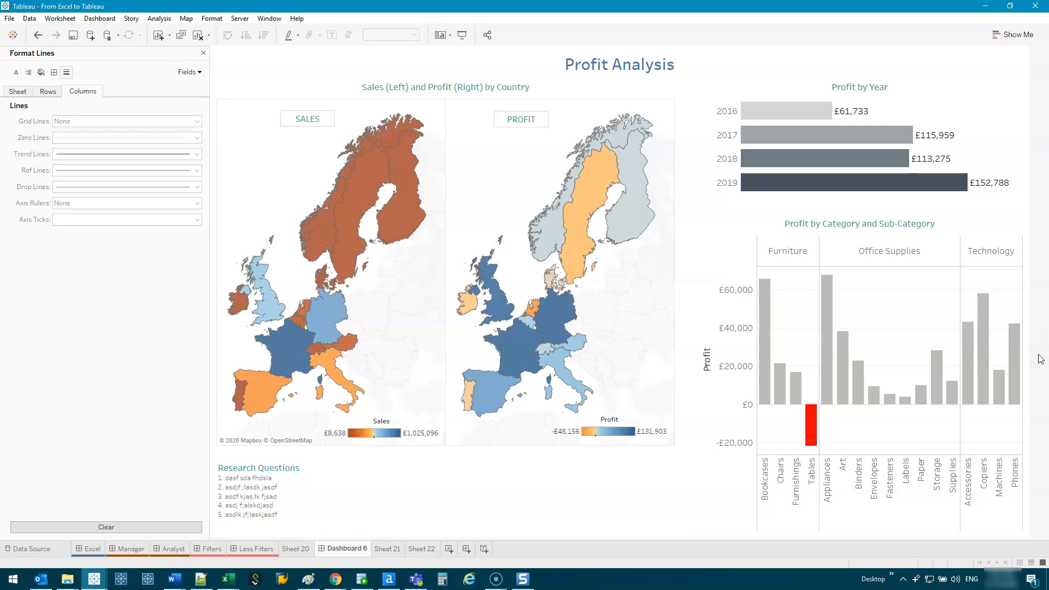
left_click(276, 435)
- Open the Analyst dashboard and narrow the formatting pane to give the dashboard more room
left_click(176, 547)
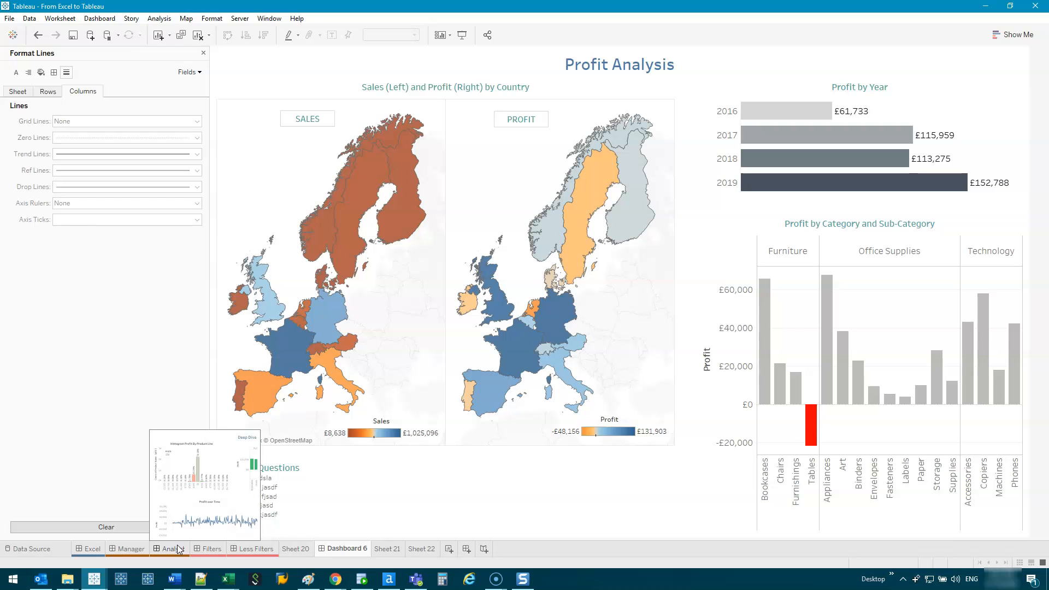
left_click(177, 548)
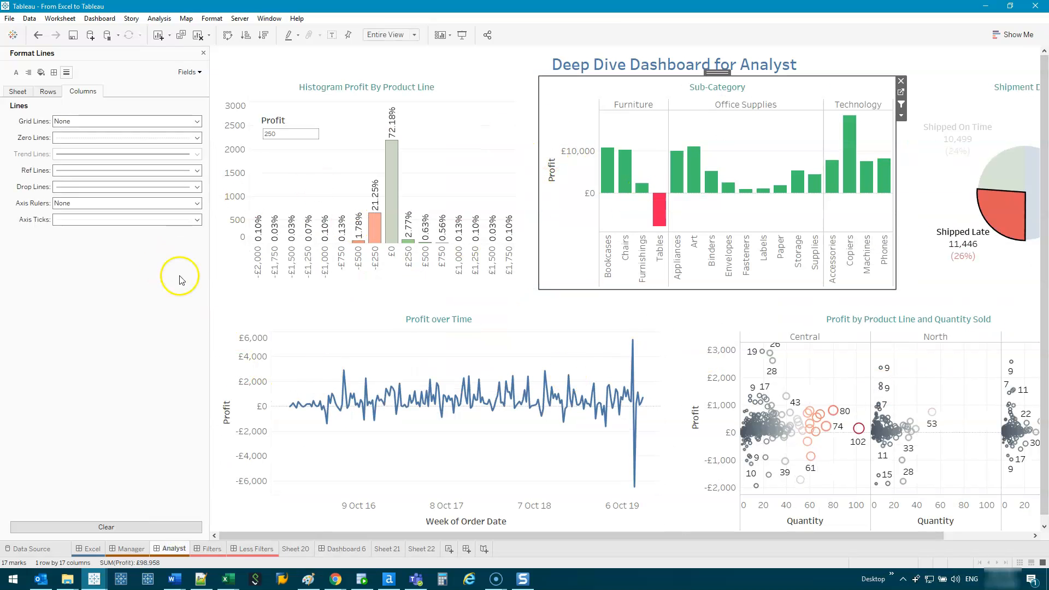
left_click_drag(207, 281, 160, 284)
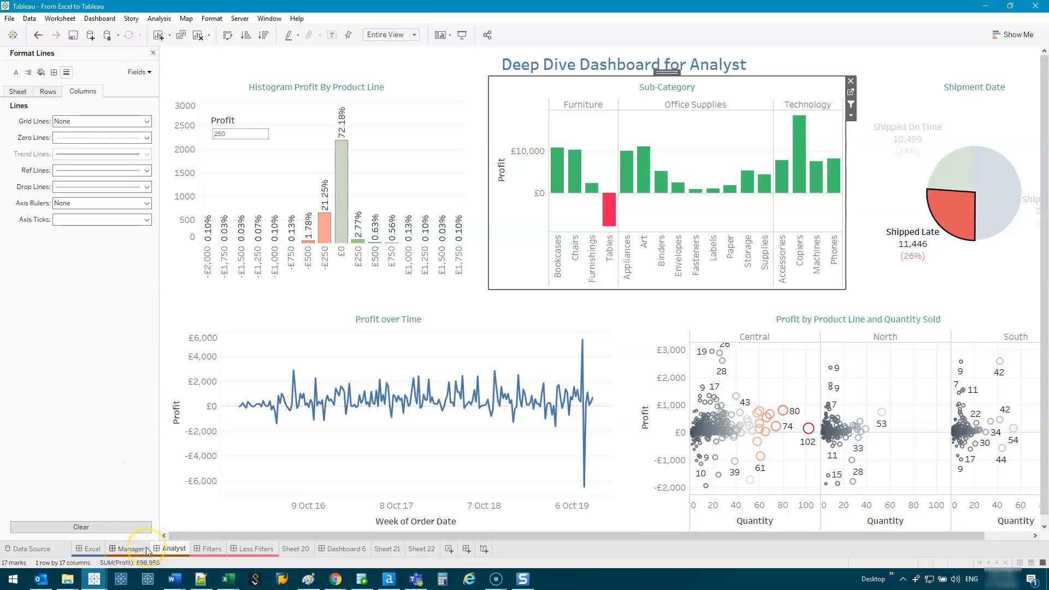
- Add a new worksheet and hide Sheets 20, 21 and 22 used in Dashboard 6
mouse_move(148, 551)
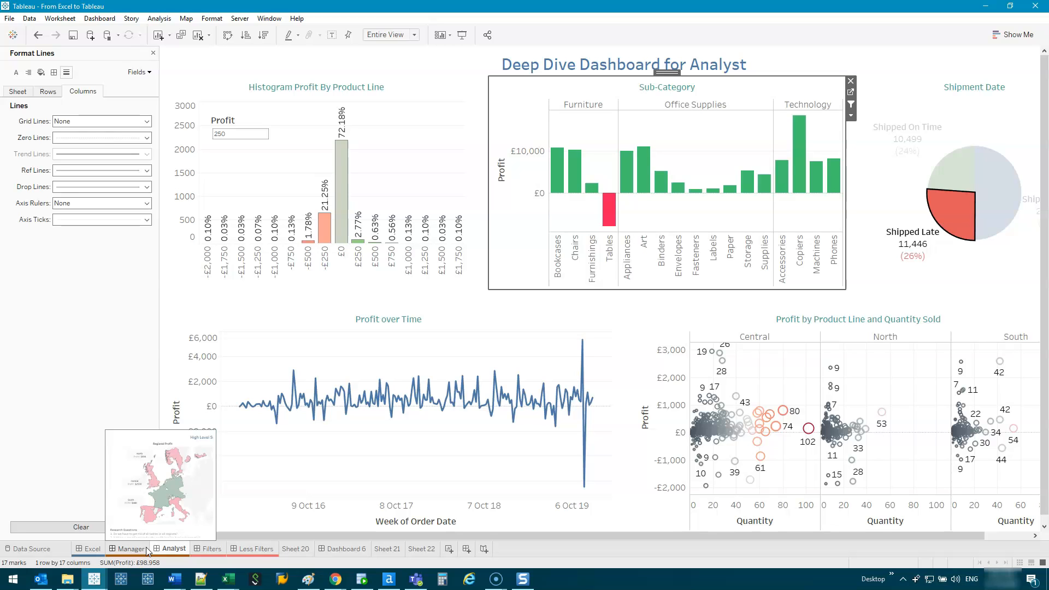
left_click(448, 549)
left_click(422, 548)
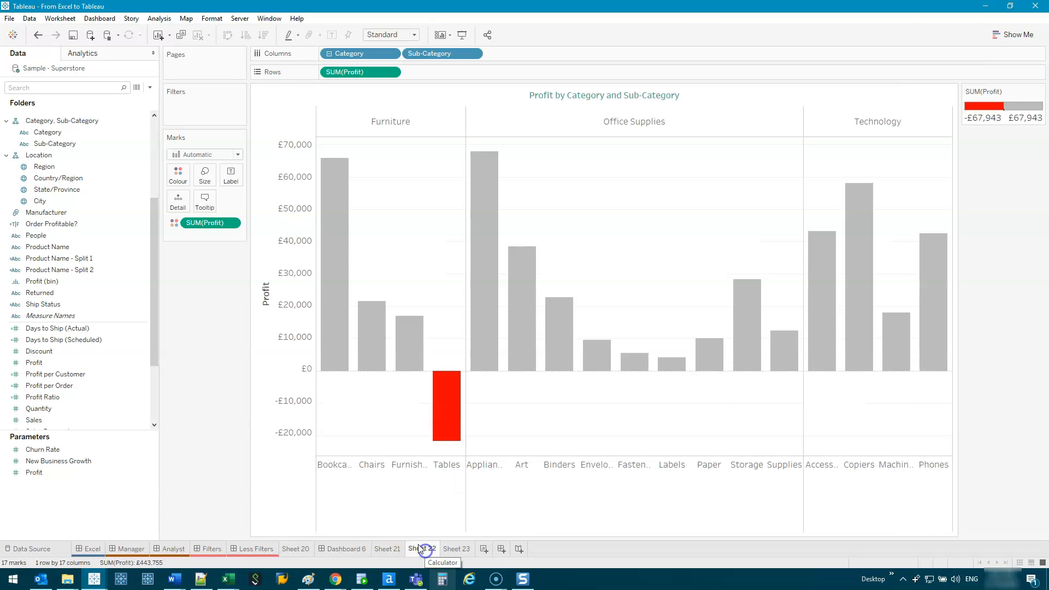
right_click(390, 548)
left_click(423, 424)
right_click(346, 548)
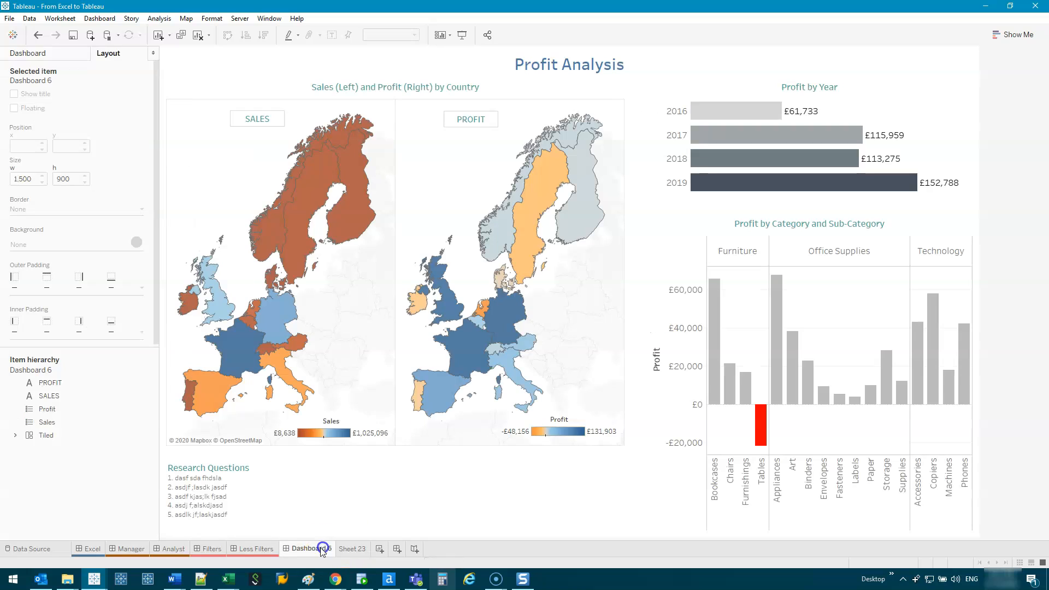
- Colour the Dashboard 6 sheet tab blue and switch to the empty Sheet 23
left_click(350, 538)
left_click(432, 510)
left_click(352, 548)
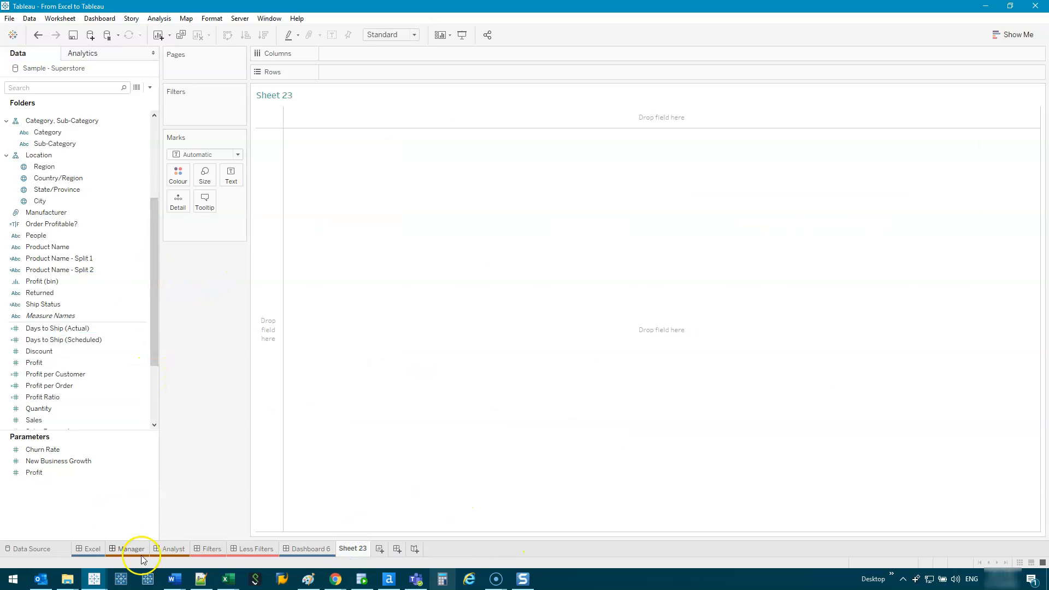
- Go back to the Analyst dashboard and clear the Shipped Late selection filtering its charts
left_click(121, 554)
left_click(174, 548)
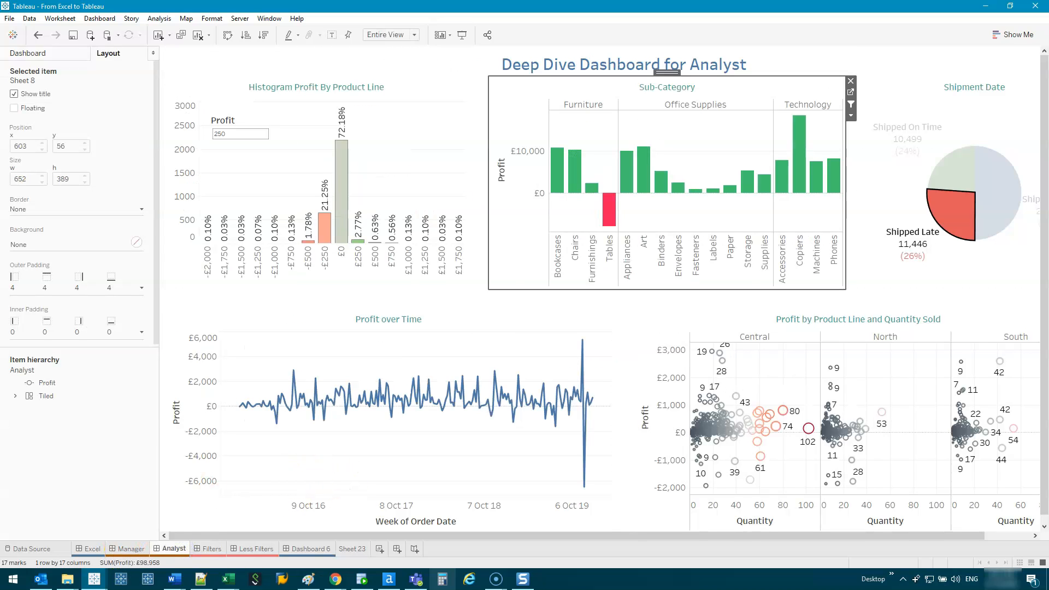
left_click(955, 216)
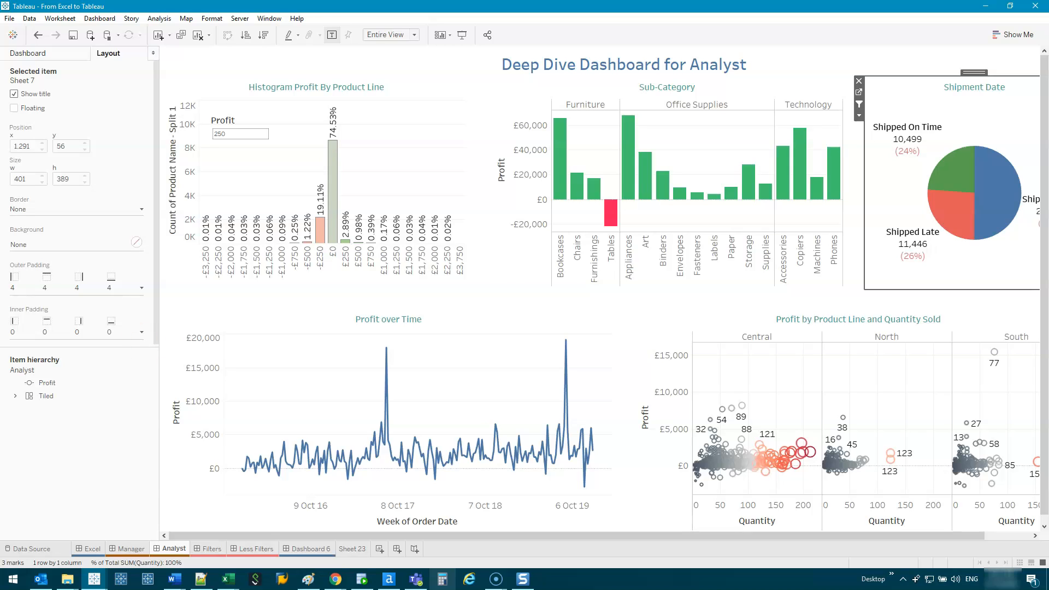
left_click(718, 140)
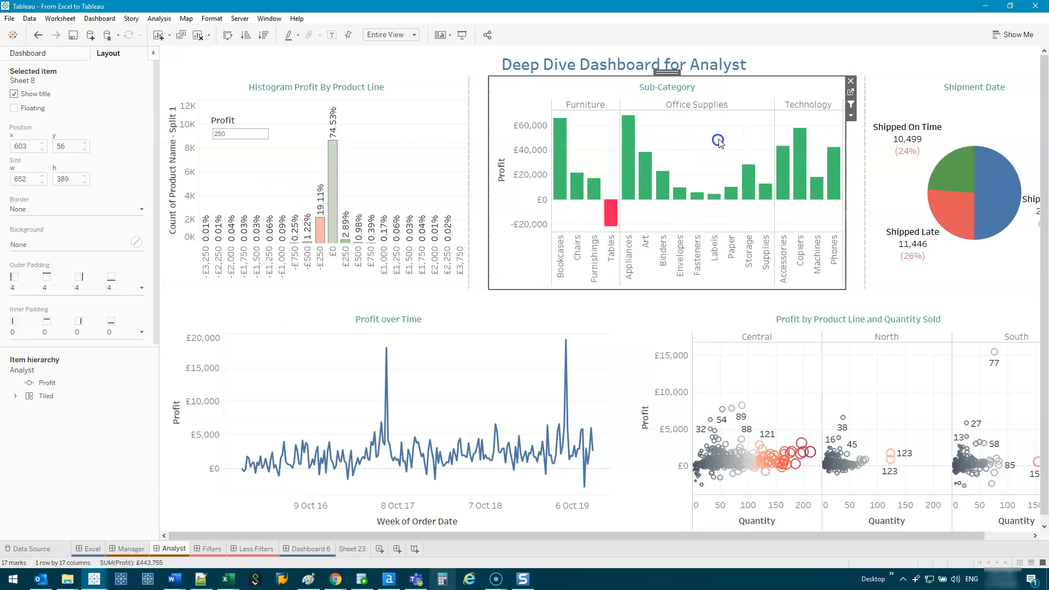
- Create a new worksheet showing Profit by Category and Sub-Category as horizontal bars with profit labels
left_click(379, 549)
left_click(55, 134)
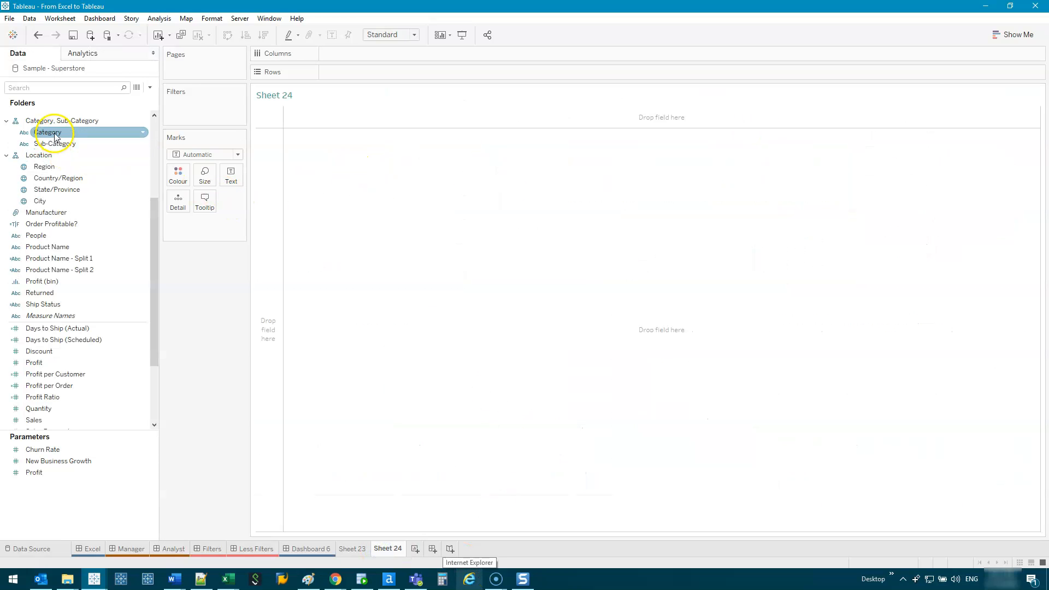
double_click(55, 135)
double_click(59, 144)
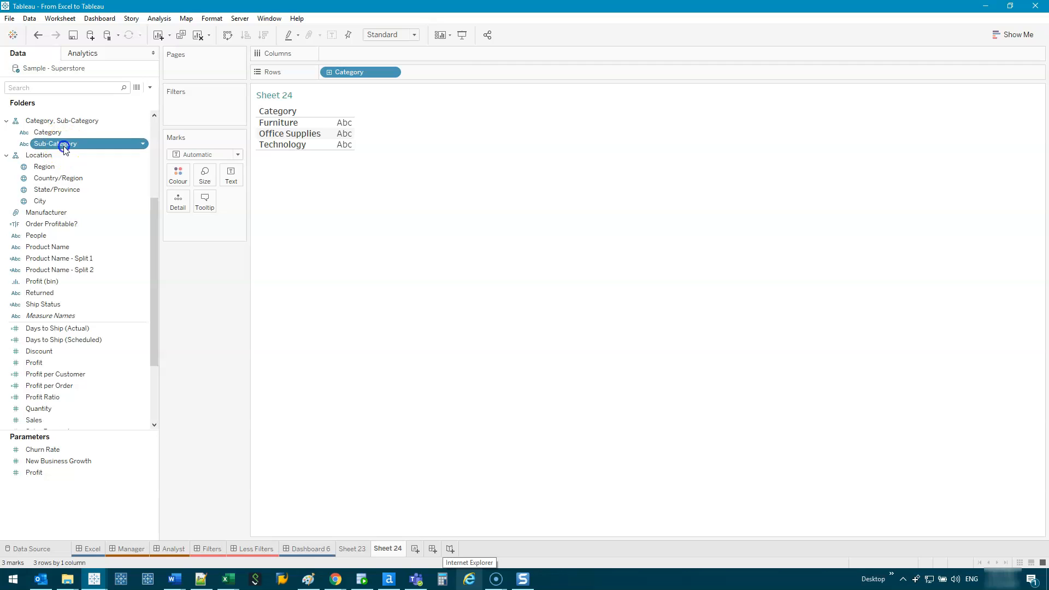
double_click(79, 363)
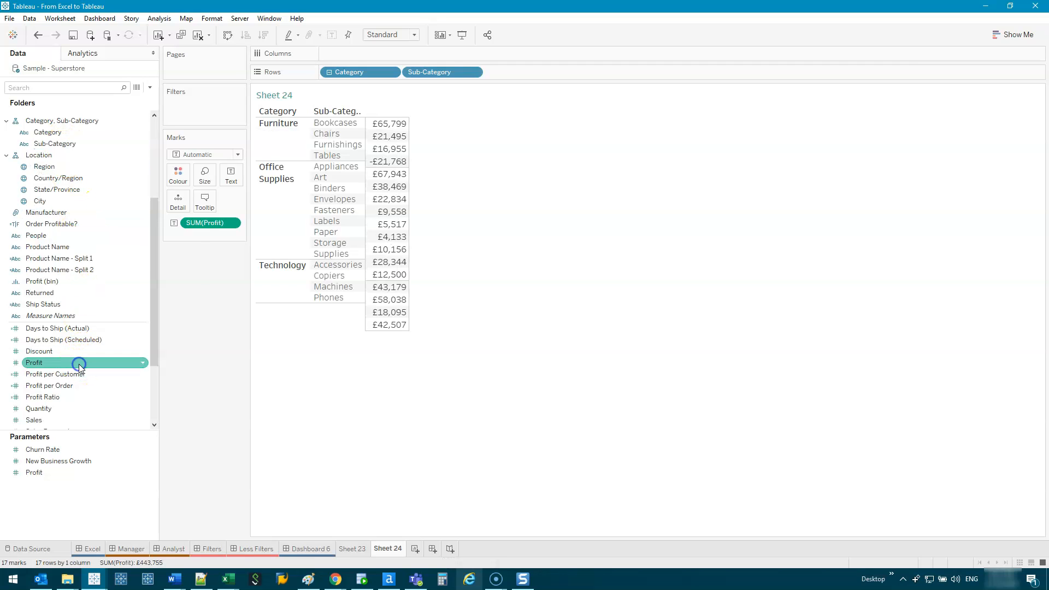
left_click_drag(205, 223, 414, 61)
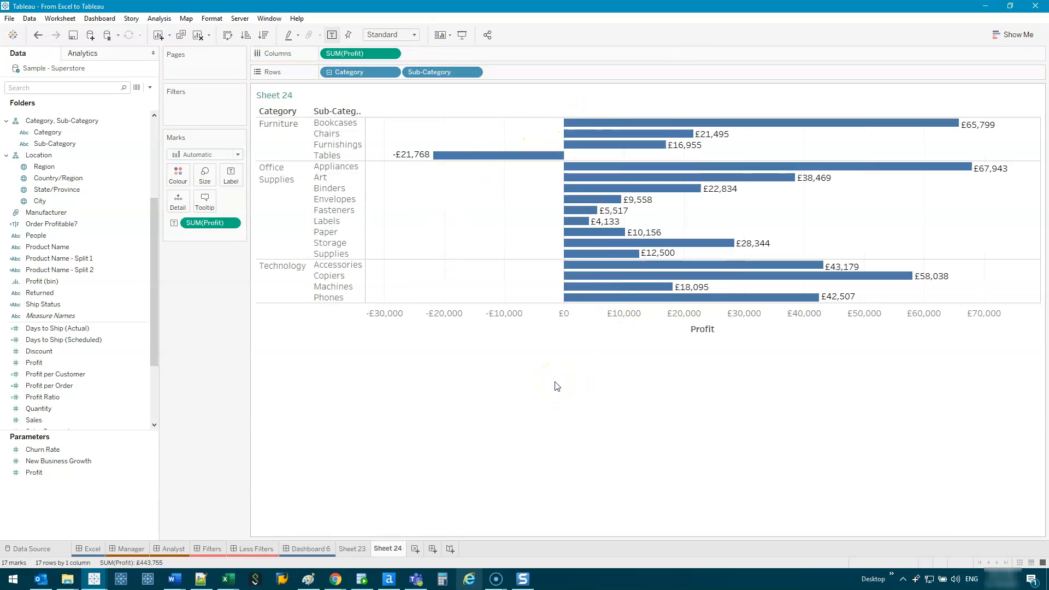
- Create another worksheet listing total Sales for each Ship Status
mouse_move(404, 555)
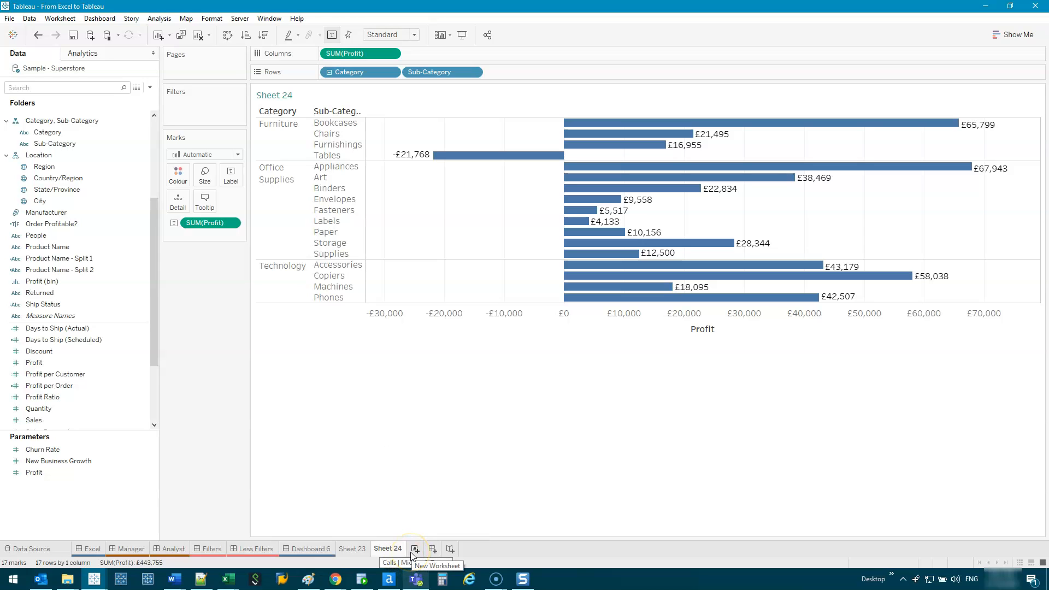
left_click(411, 552)
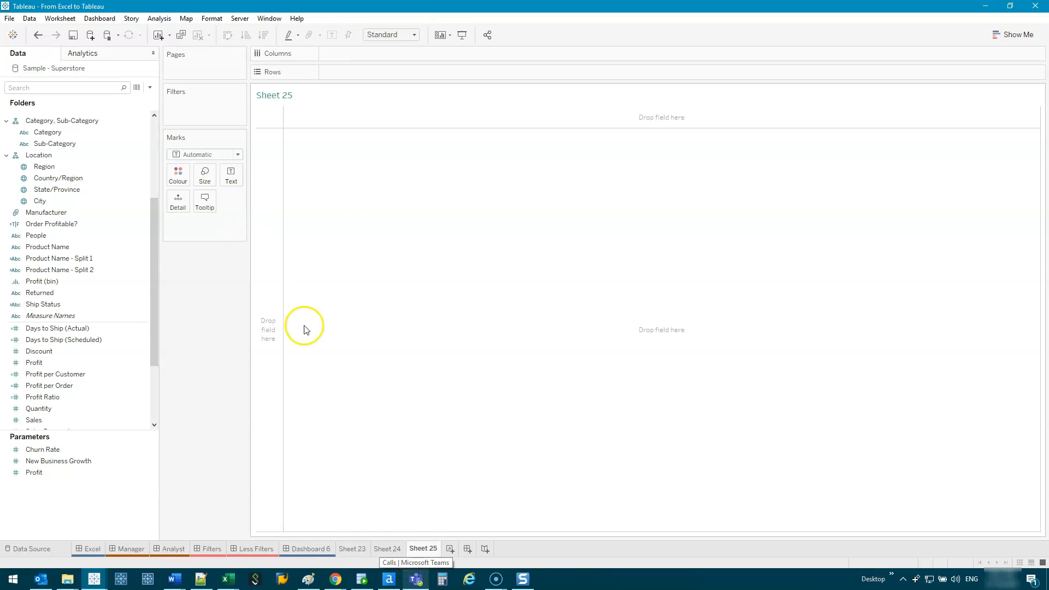
scroll(122, 192, "up", 3)
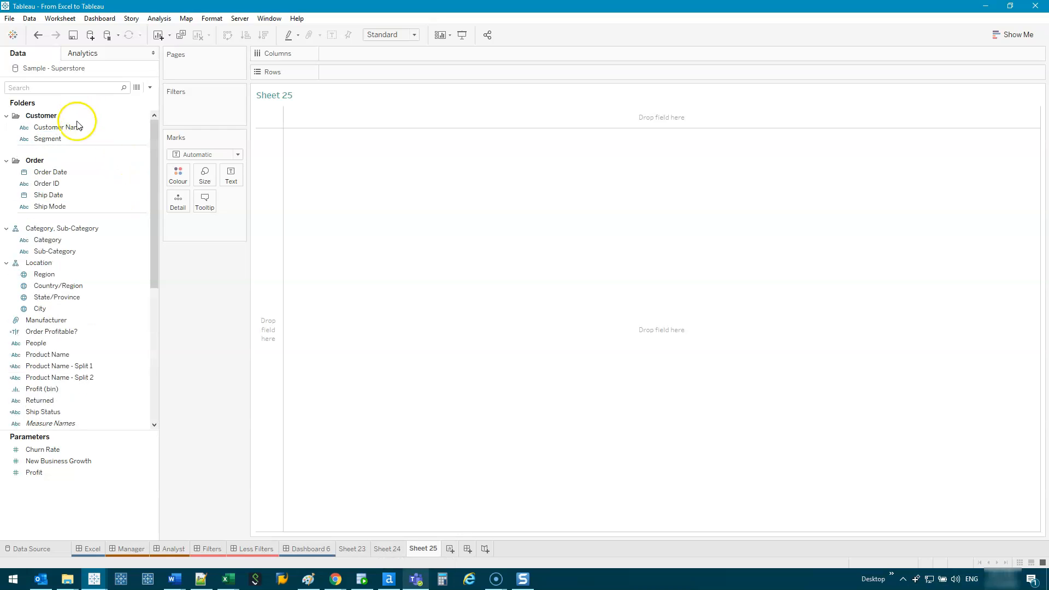
scroll(103, 251, "down", 4)
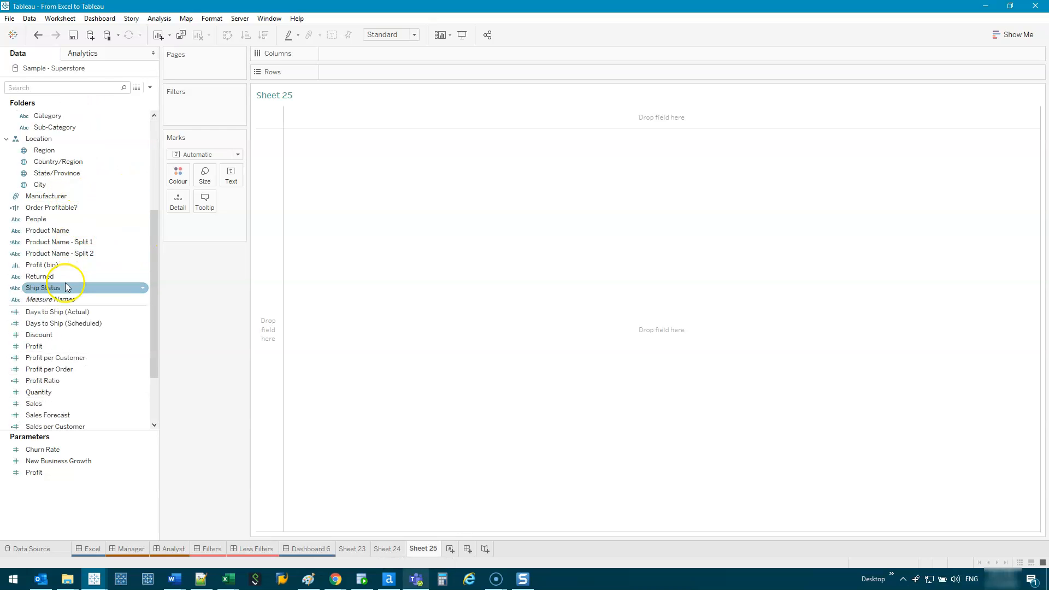
double_click(63, 287)
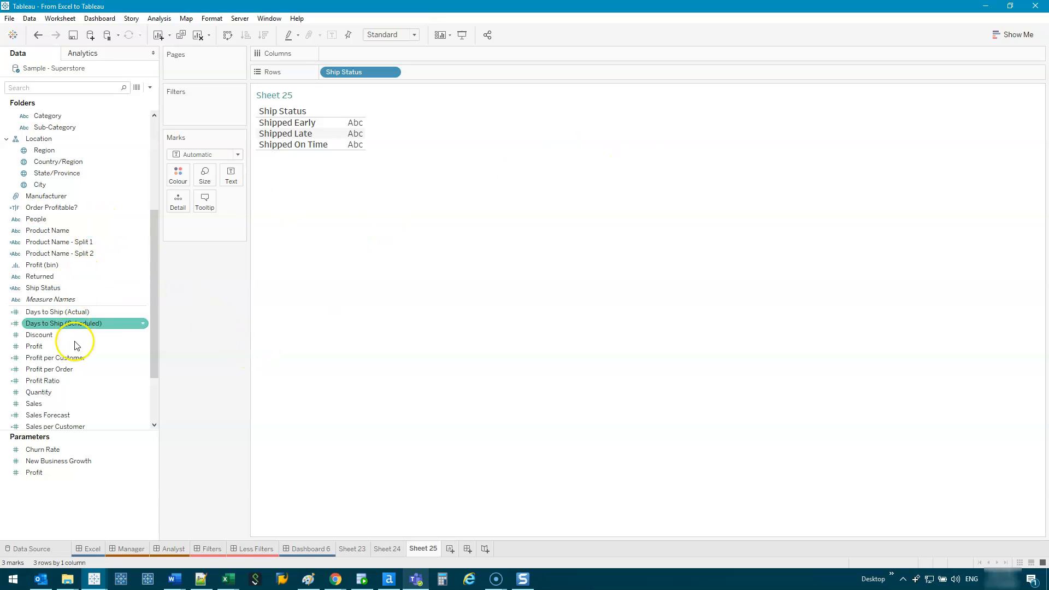
double_click(74, 403)
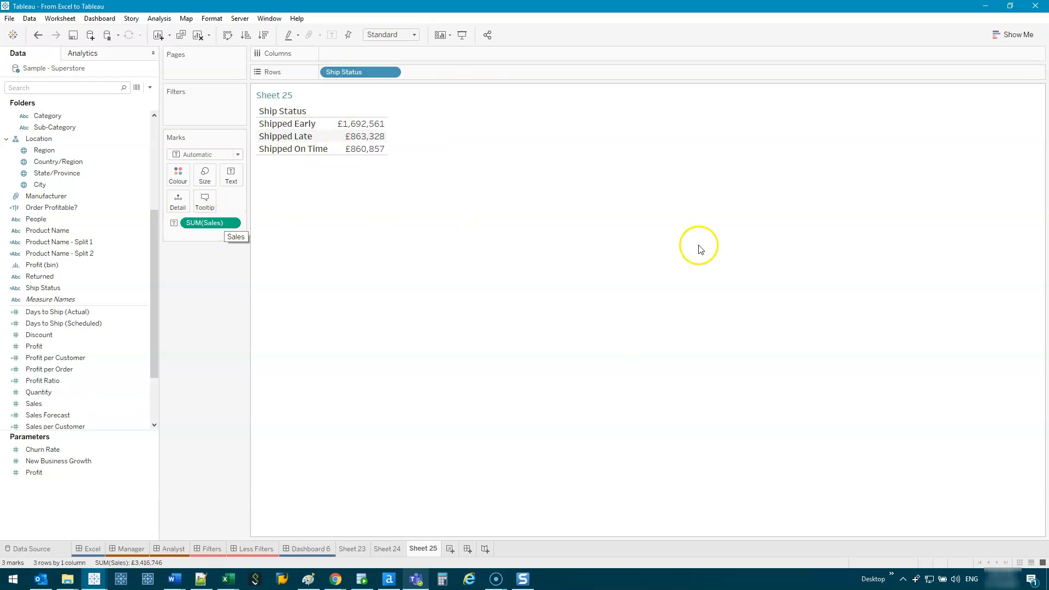
- Turn the Ship Status sales table into a pie chart using Show Me
left_click(1009, 37)
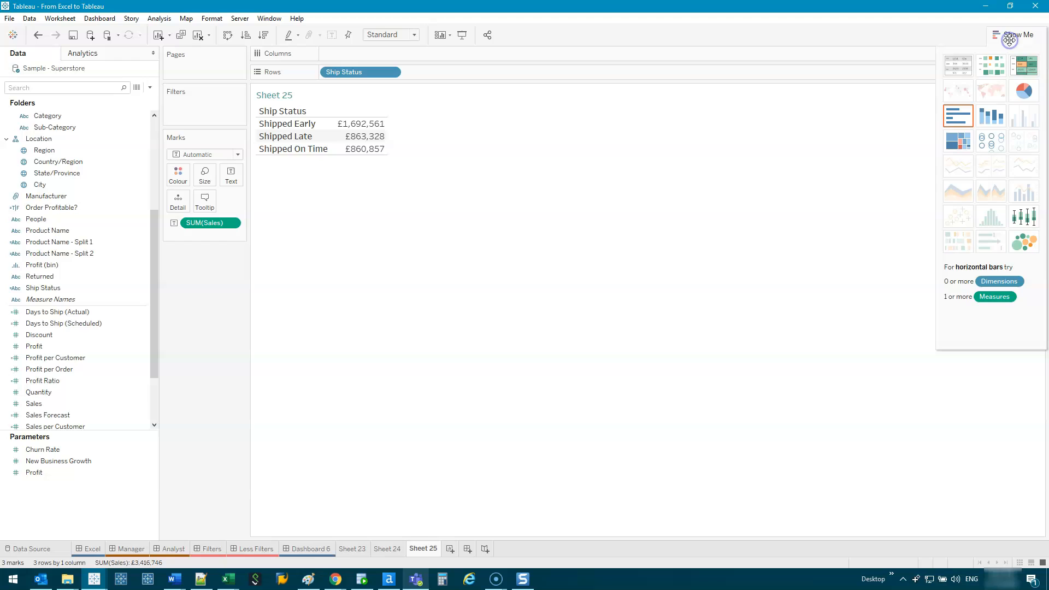
left_click(1023, 91)
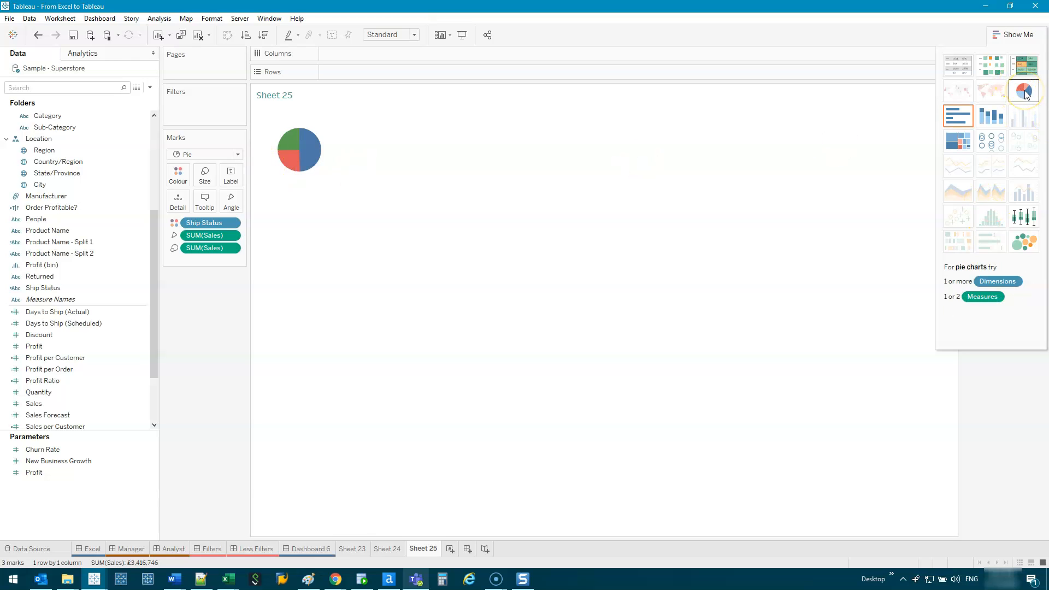
left_click(1019, 34)
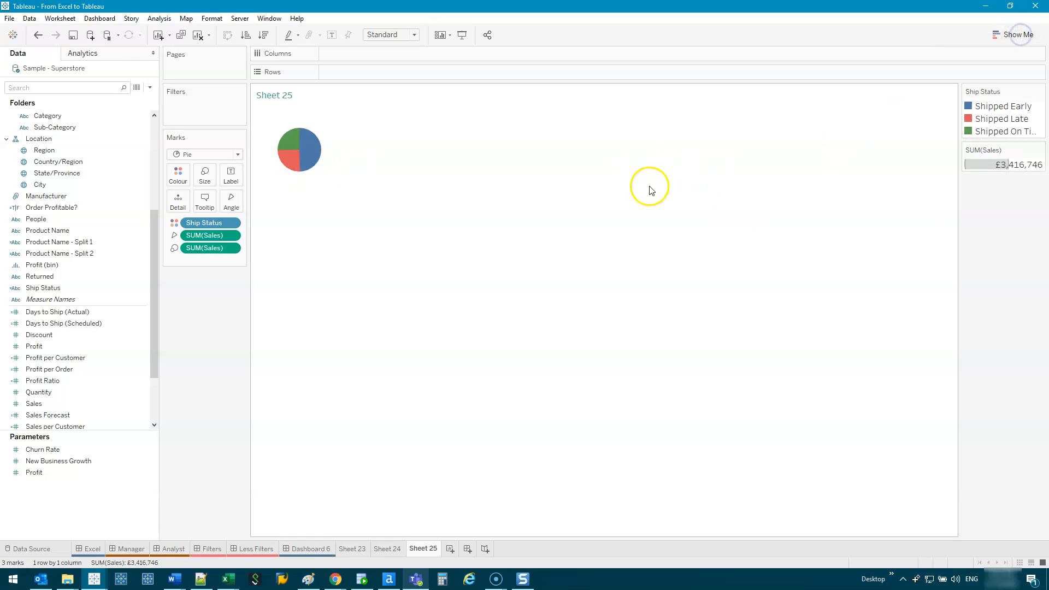
- Set the pie chart's fit to Entire View
left_click(412, 35)
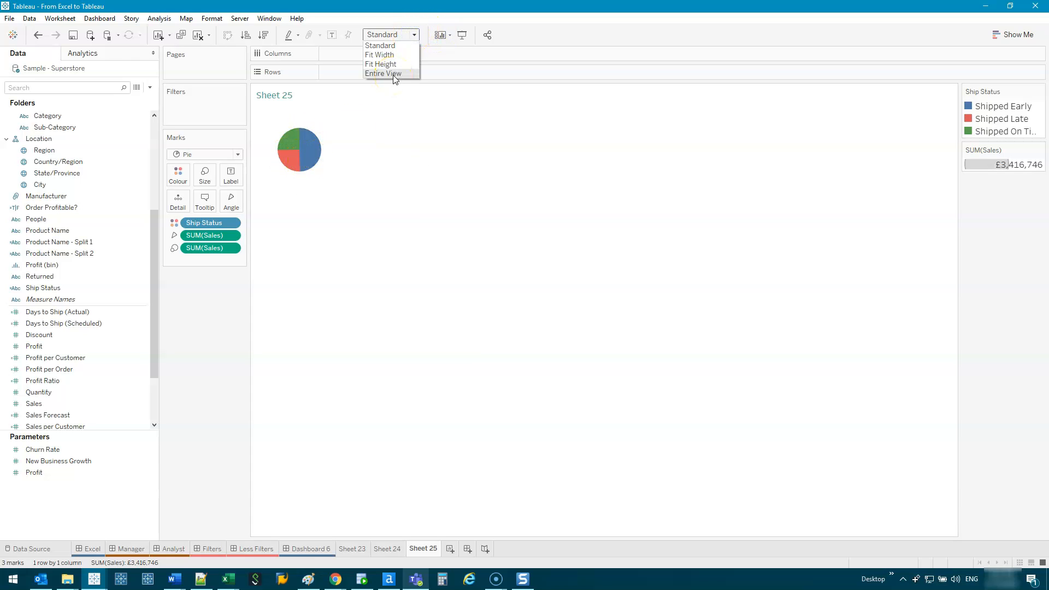
left_click(384, 153)
left_click(399, 35)
left_click(473, 199)
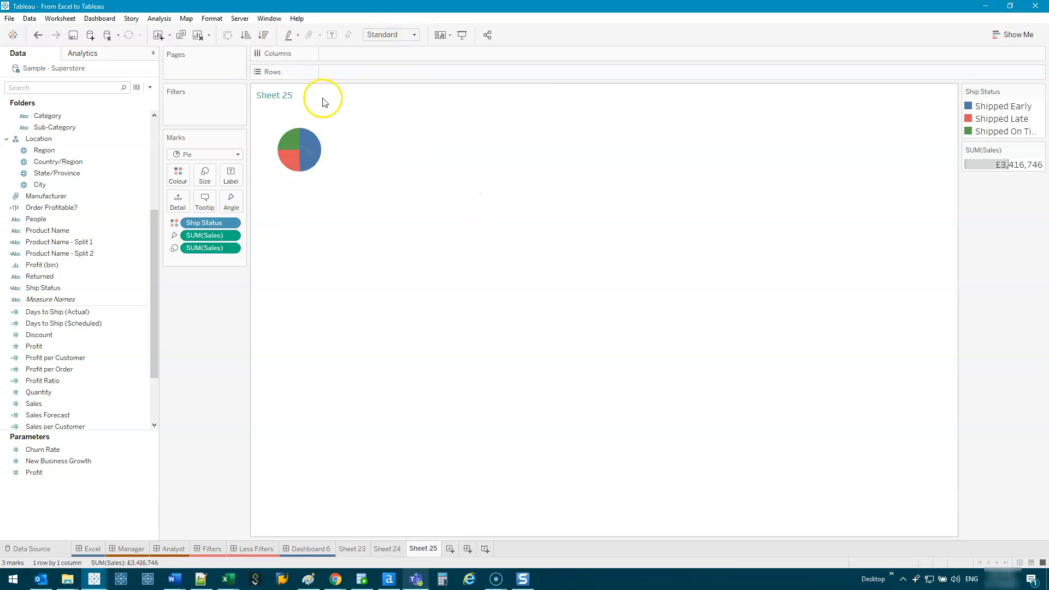
left_click(414, 35)
left_click(383, 74)
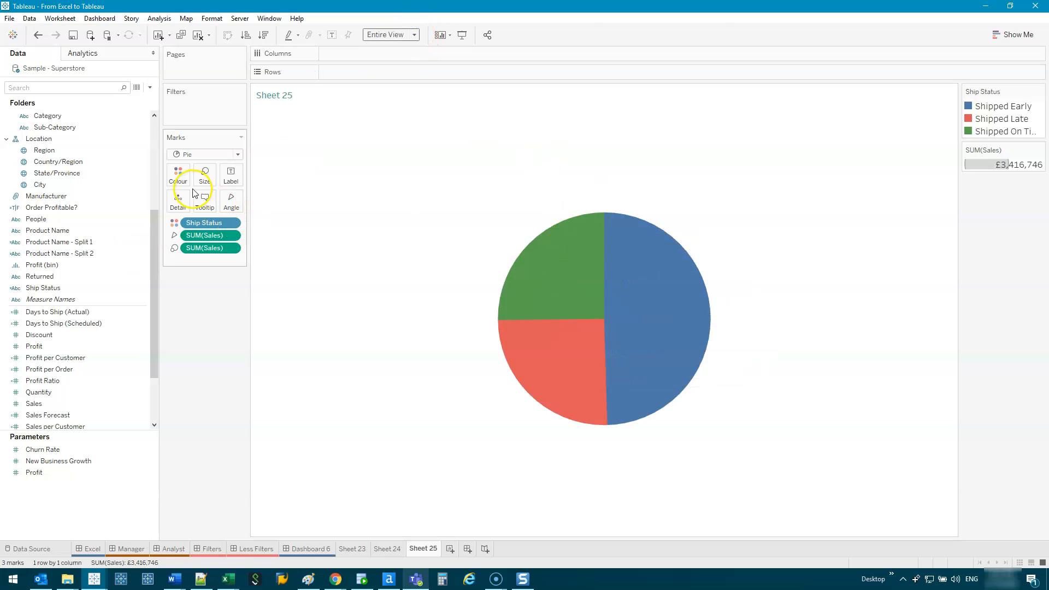
- Label the pie slices with Ship Status and the sum of Sales
left_click_drag(209, 224, 215, 220)
left_click_drag(231, 178, 232, 179)
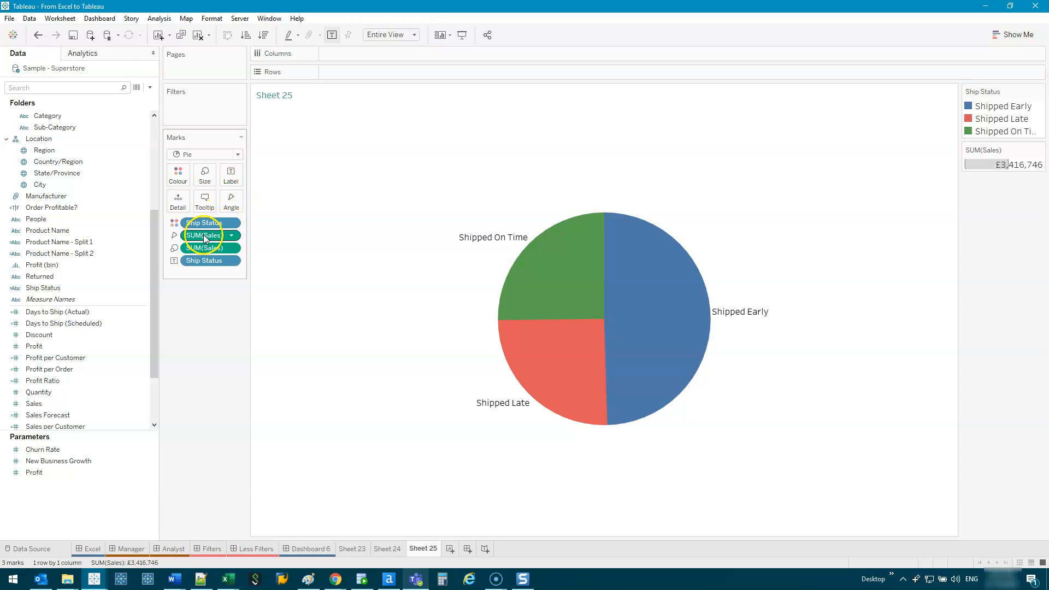
left_click_drag(205, 236, 232, 179)
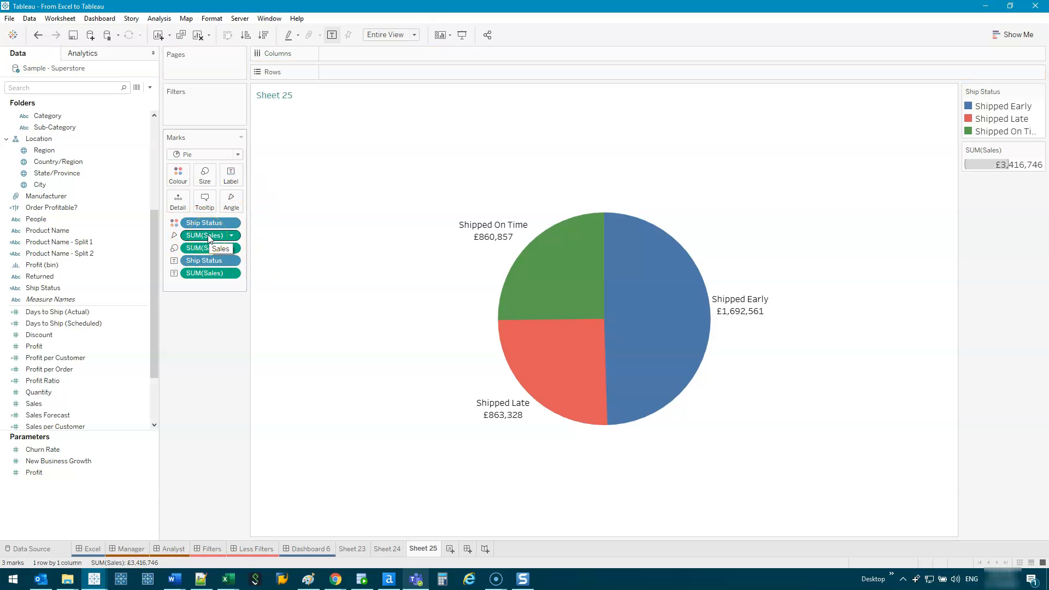
left_click(207, 239)
left_click(75, 359)
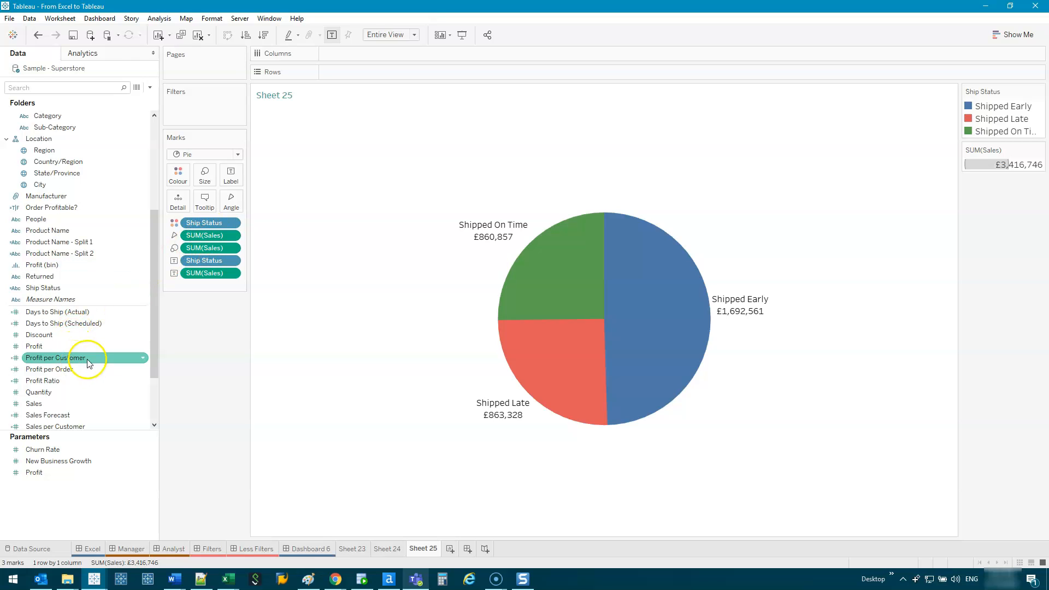
- Try replacing the sum of Sales in the pie labels with Sales Forecast, and undo the added forecast label
left_click_drag(204, 273, 201, 292)
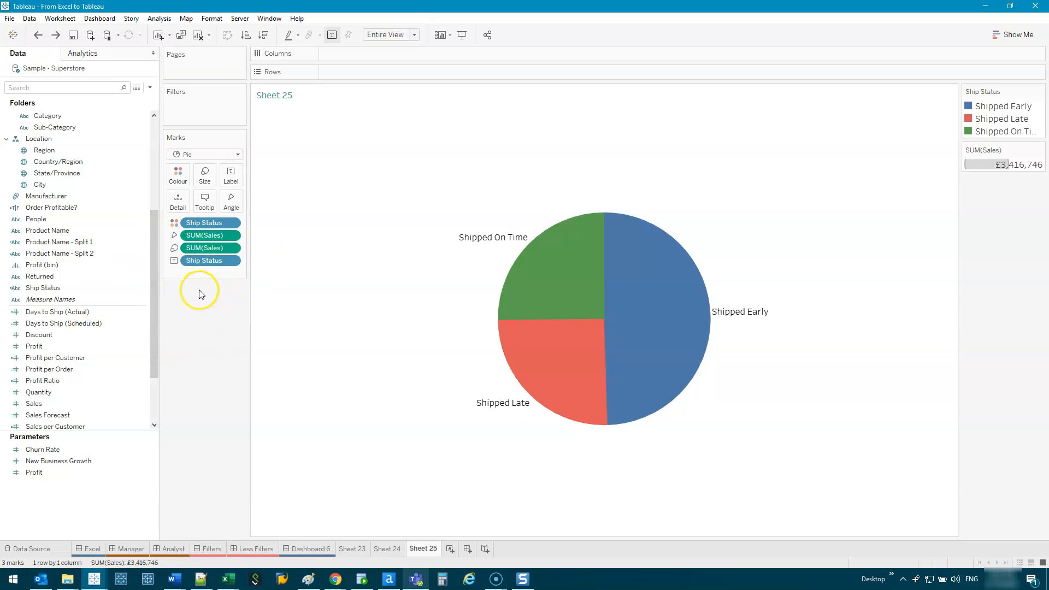
left_click(55, 335)
mouse_move(54, 340)
left_mouse_down()
mouse_move(37, 336)
mouse_move(211, 187)
mouse_move(65, 342)
mouse_move(36, 342)
mouse_move(47, 332)
left_mouse_up()
left_click(32, 403)
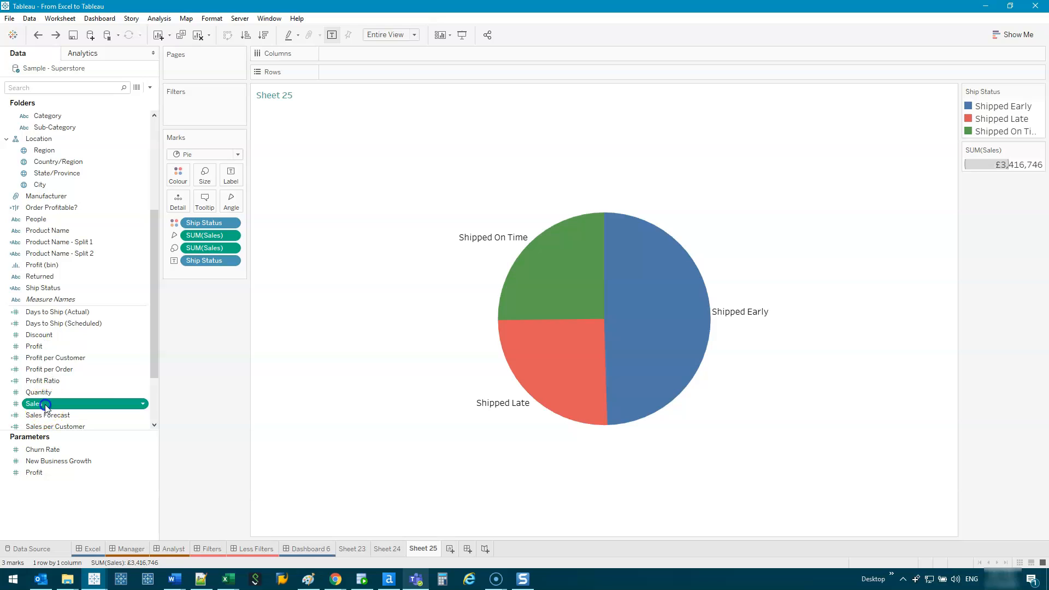
left_click(60, 414, "ctrl")
left_click_drag(58, 409, 232, 176)
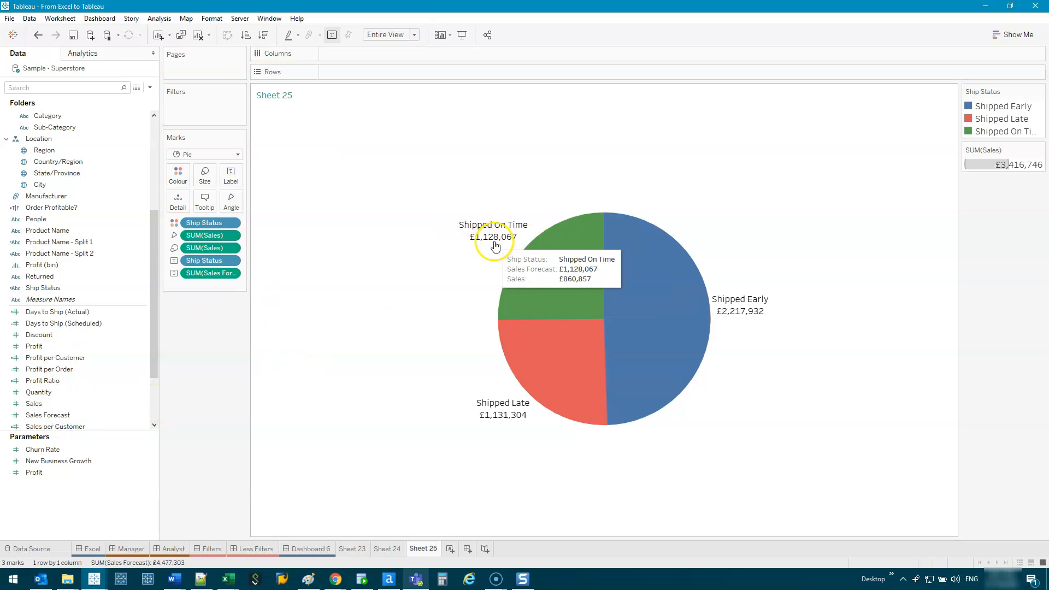
mouse_move(598, 228)
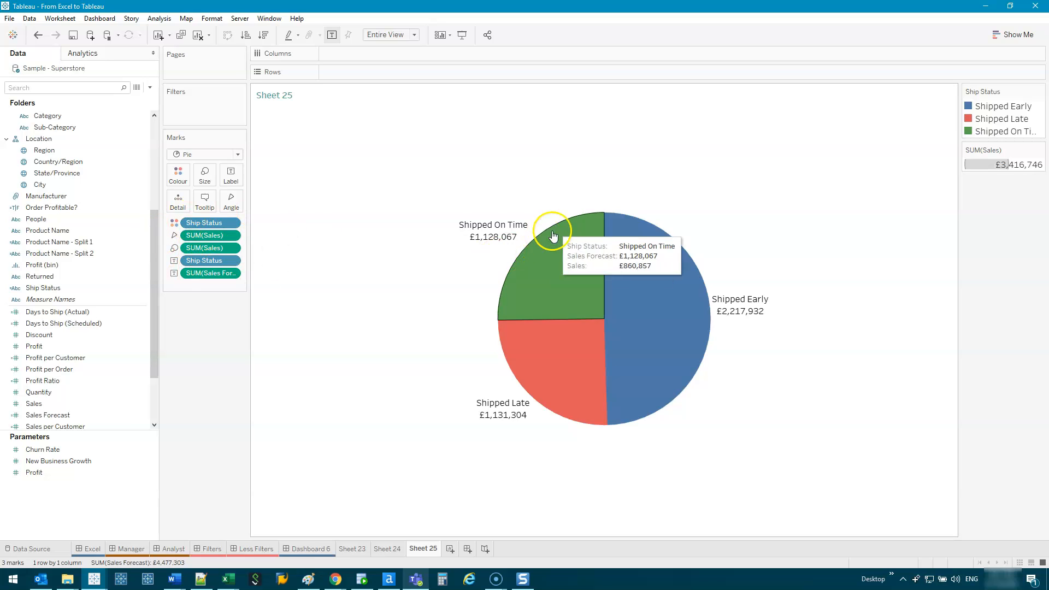
key("ctrl+z")
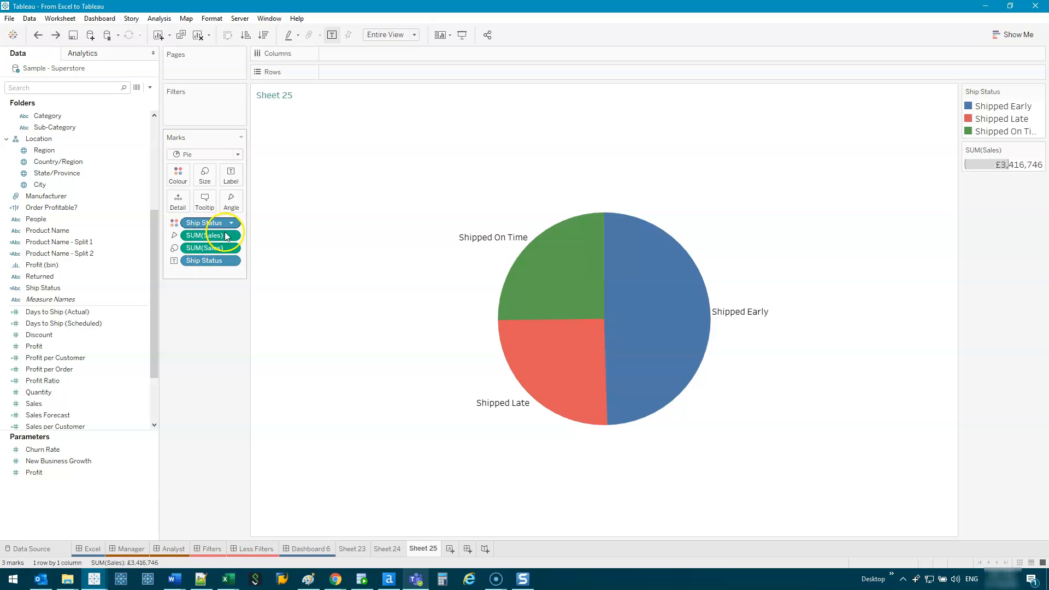
- Copy the SUM(Sales) field that sets the slice angle onto the labels, keeping the original field in place
left_click(210, 235)
left_click_drag(210, 236, 236, 180)
left_click_drag(205, 233, 207, 235)
left_click_drag(212, 235, 238, 186)
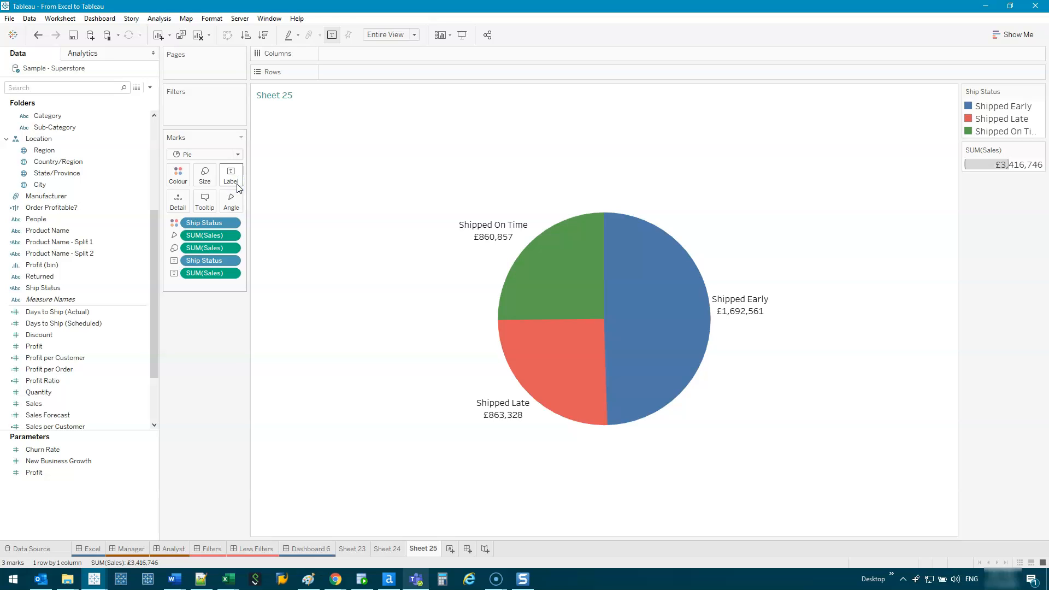
key("ctrl+z")
left_click_drag(201, 236, 233, 176)
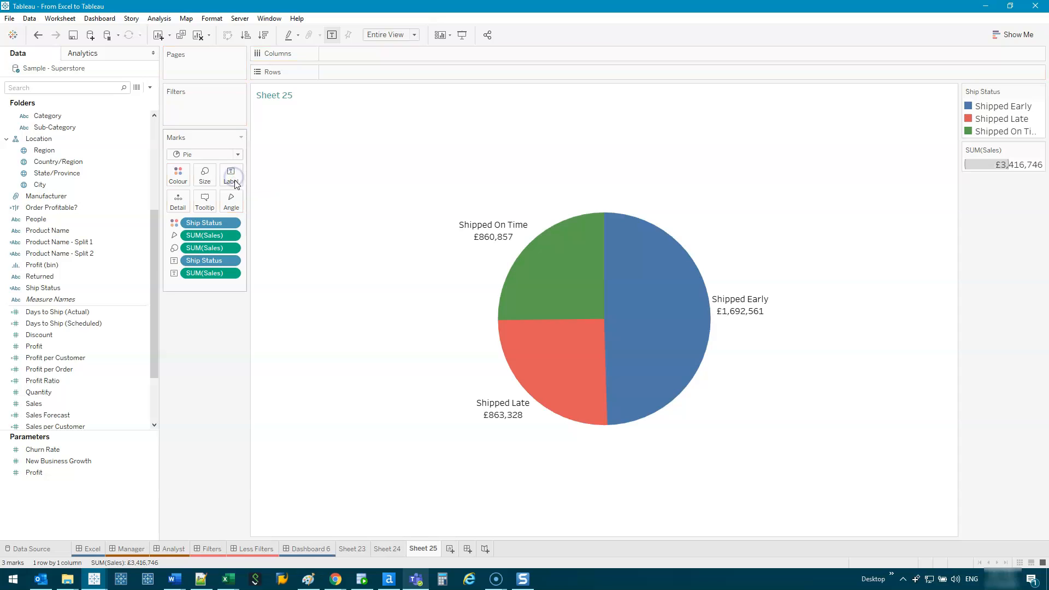
right_click(211, 274)
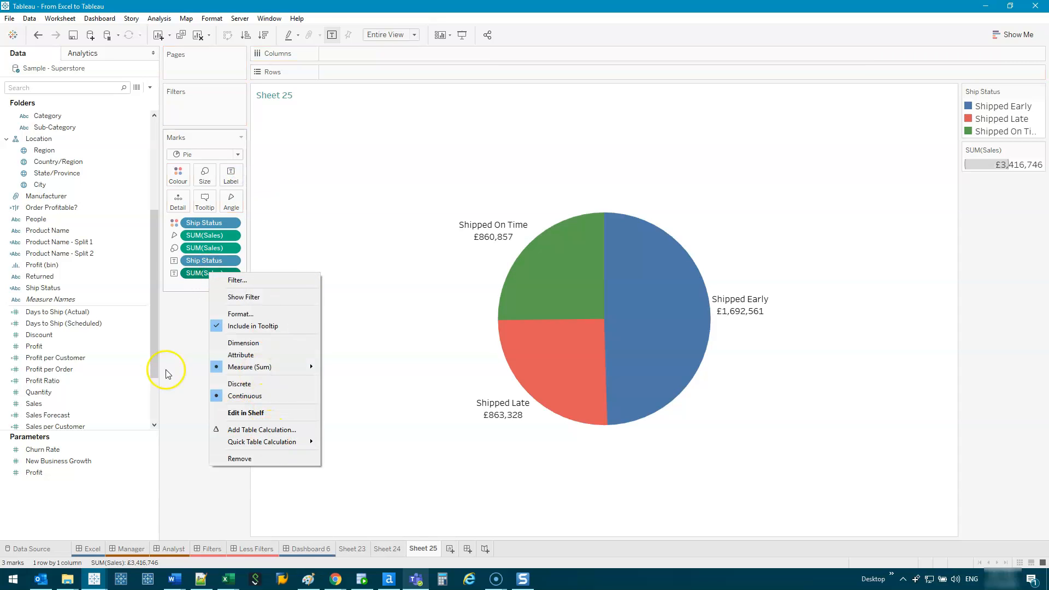
left_click(183, 359)
left_click_drag(209, 236, 234, 176)
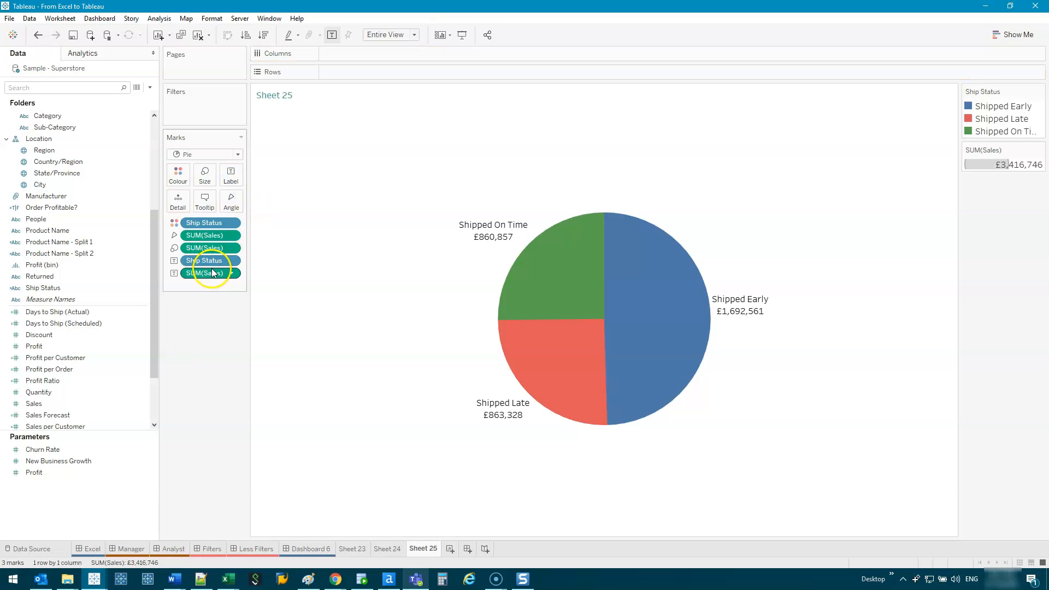
left_click_drag(233, 275, 186, 262)
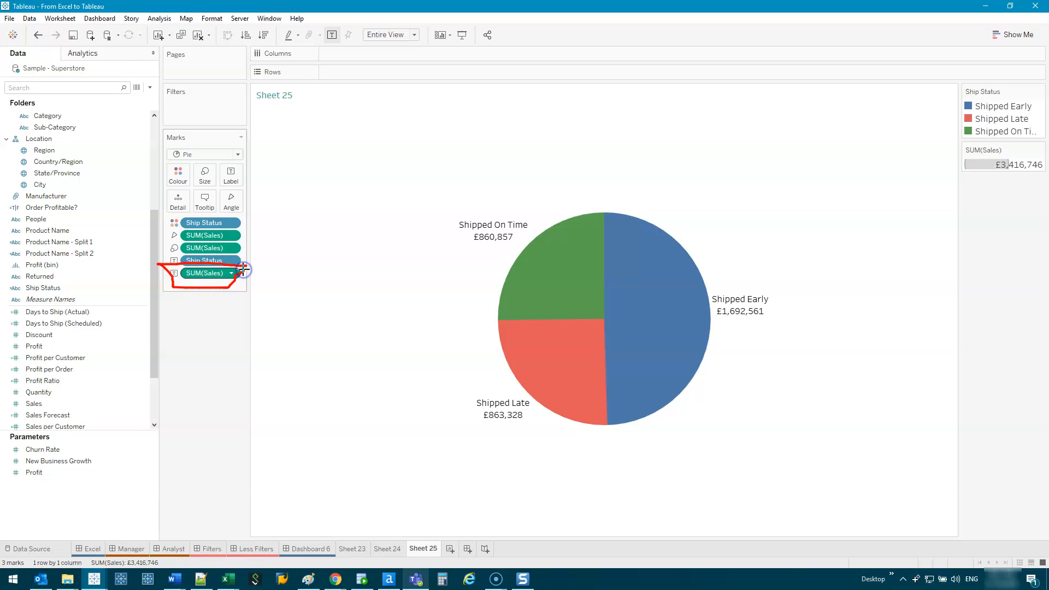
- Apply a Percent of Total quick table calculation to the Sales label, and add the plain sum of Sales as another label
right_click(215, 273)
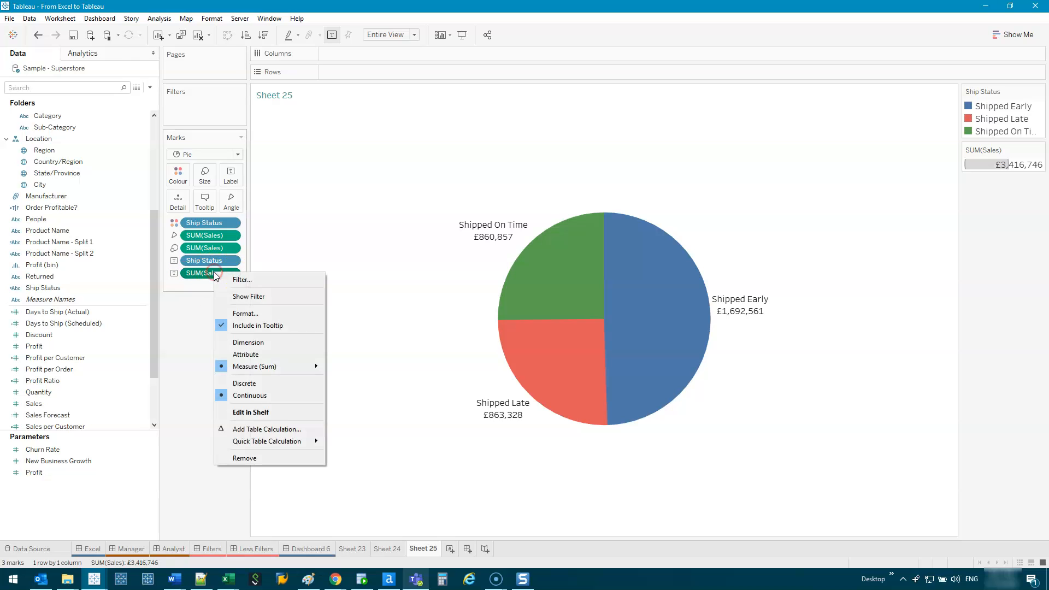
mouse_move(280, 440)
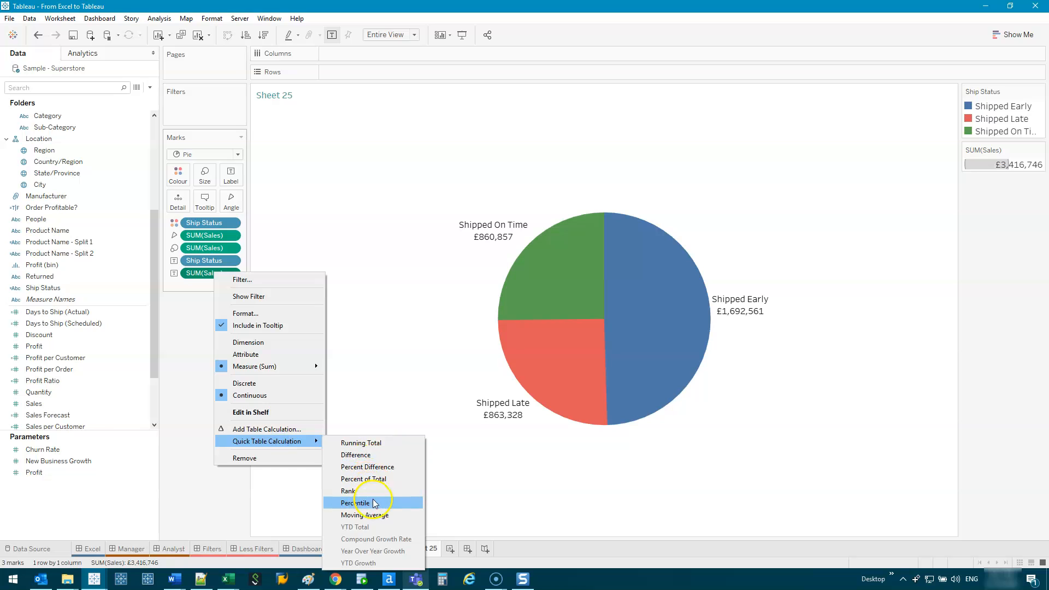
left_click(379, 479)
left_click_drag(208, 251, 237, 178)
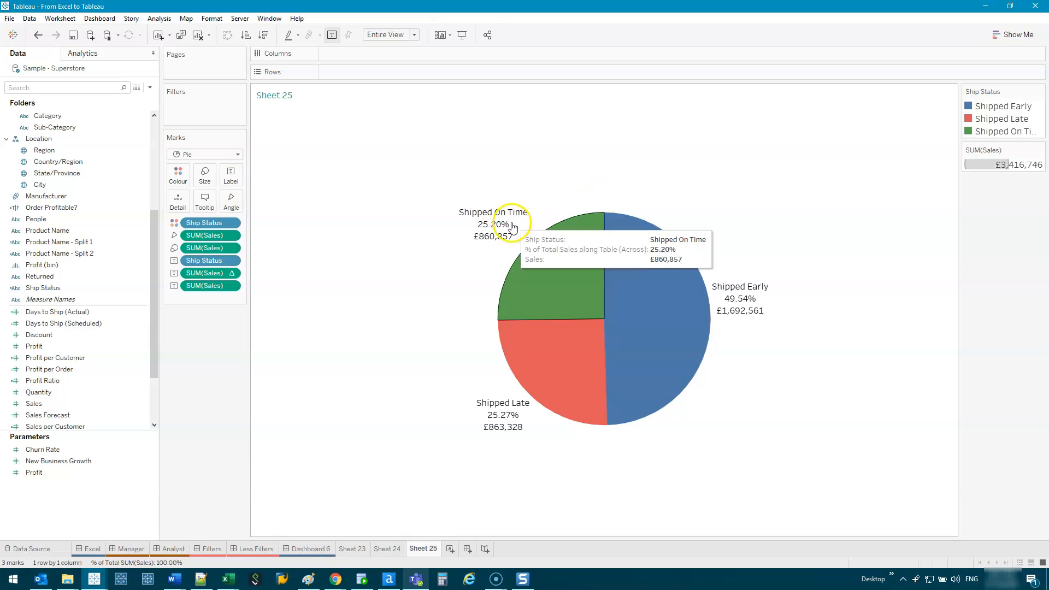
mouse_move(211, 273)
left_mouse_down()
mouse_move(212, 295)
mouse_move(201, 254)
left_mouse_up()
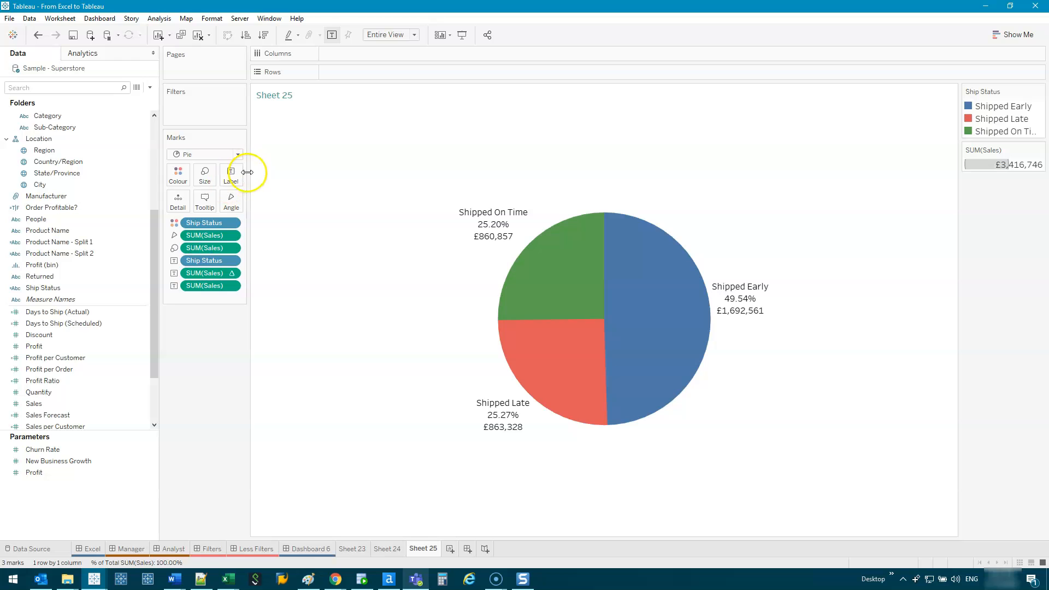
- Rearrange the pie label text with Ship Status on the first line in bold and SUM(Sales) beneath it
left_click(231, 174)
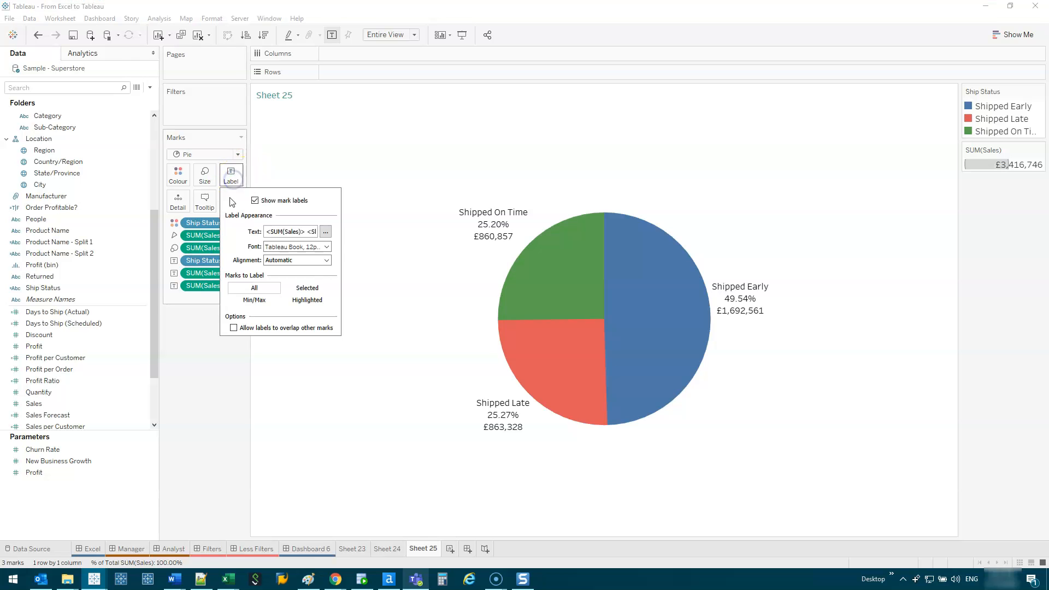
left_click(325, 234)
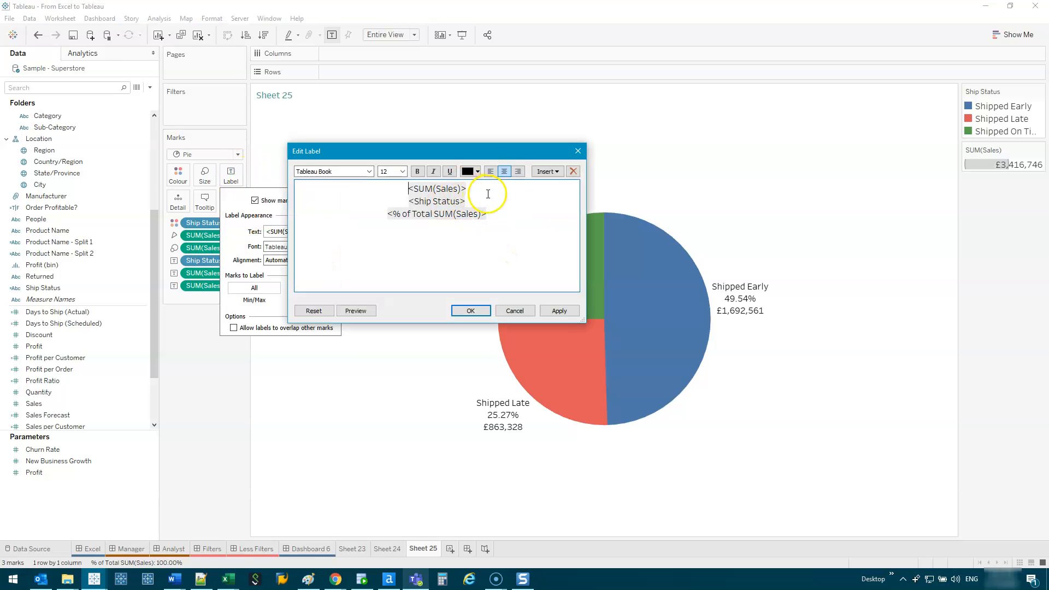
left_click_drag(488, 194, 371, 181)
left_click_drag(495, 199, 272, 182)
left_click(351, 189)
key("Return")
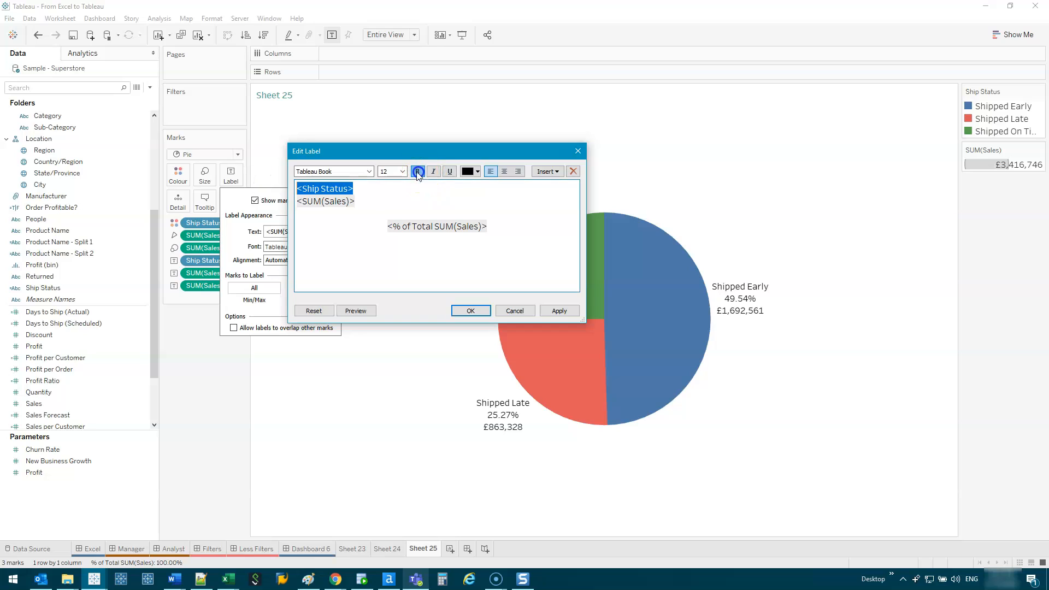
- Enclose the % of Total SUM(Sales) field in parentheses in the label text and colour it light red
left_click(387, 228)
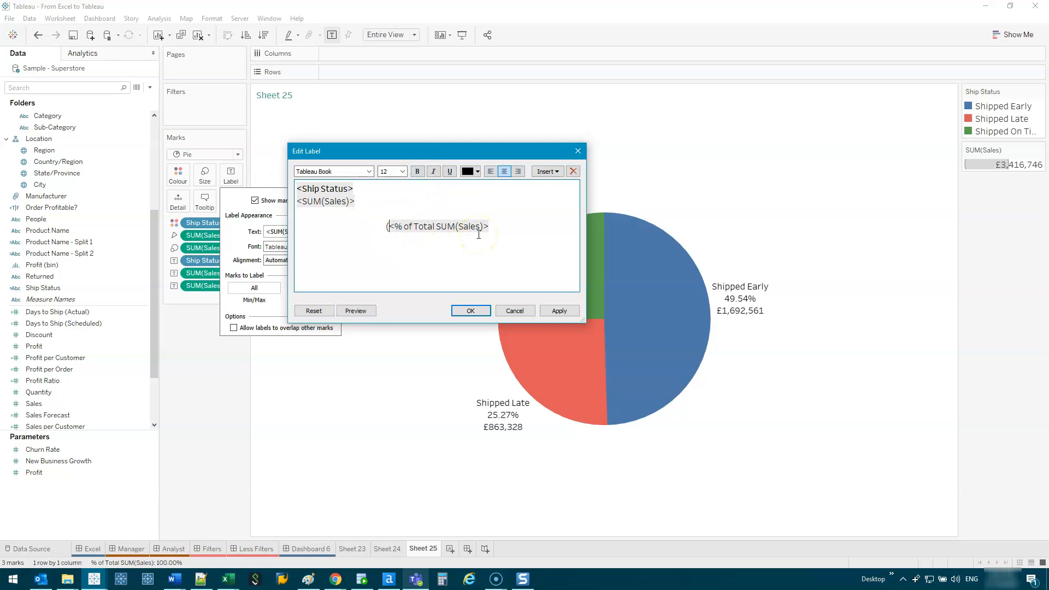
type(")")
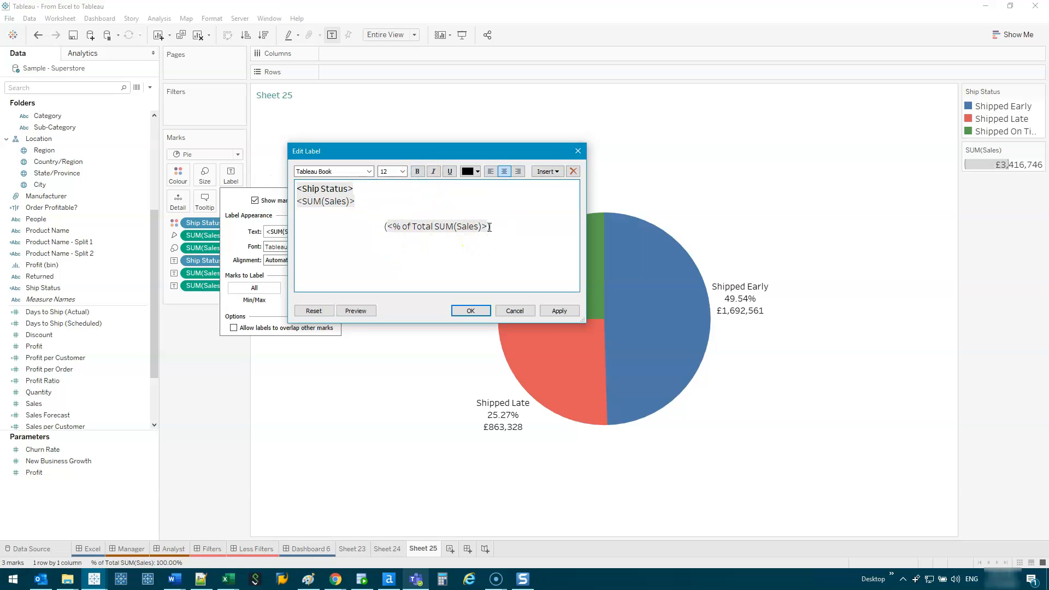
left_click_drag(499, 226, 346, 210)
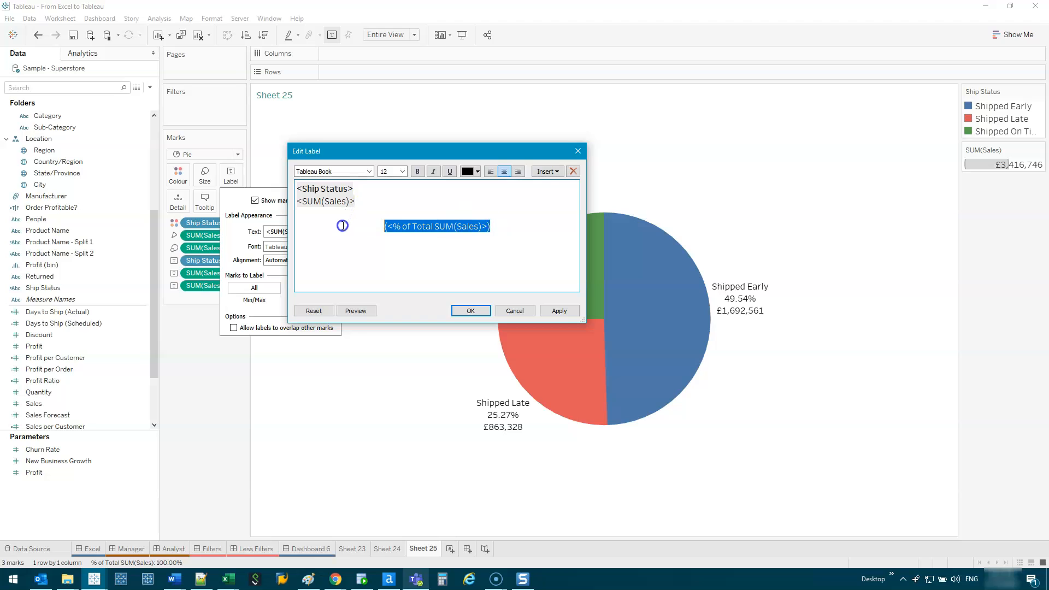
left_click(471, 171)
left_click(509, 207)
- Remove the blank line from the label text, centre all its lines, and apply the edited label to the pie
left_click(413, 207)
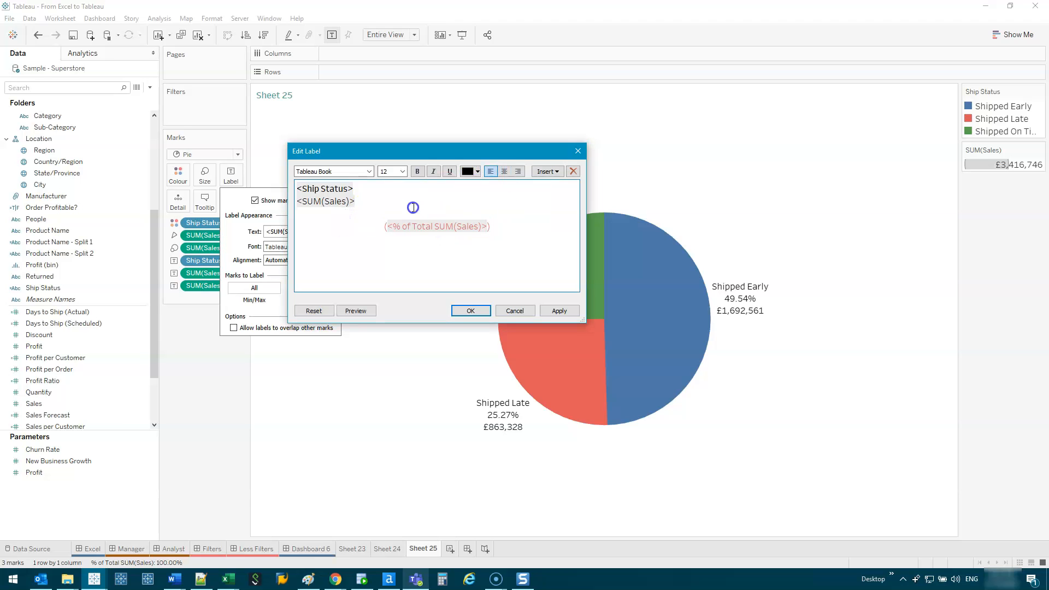
key("BackSpace")
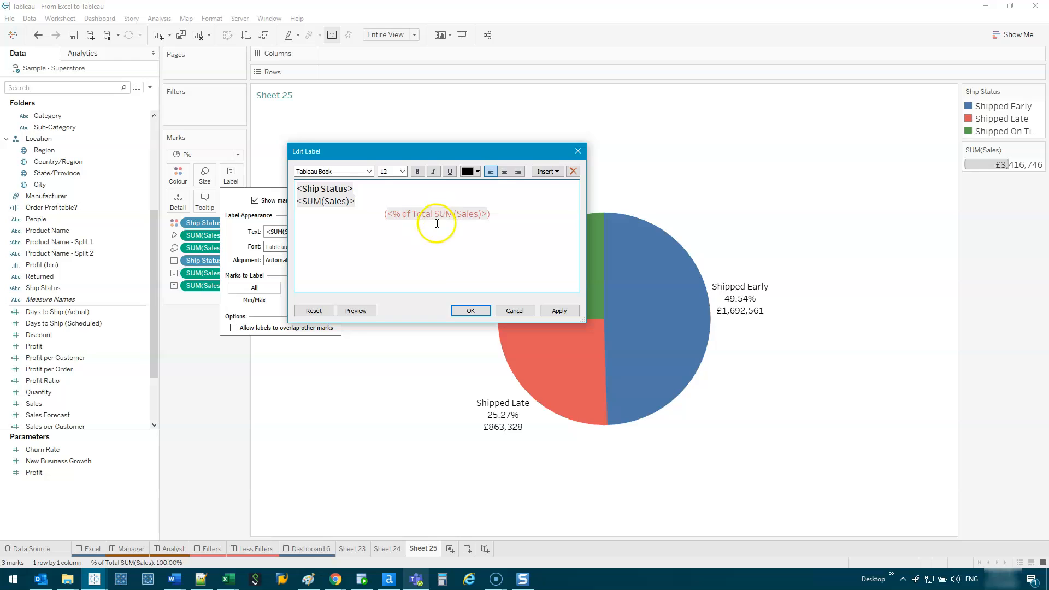
key("ctrl+a")
left_click(503, 172)
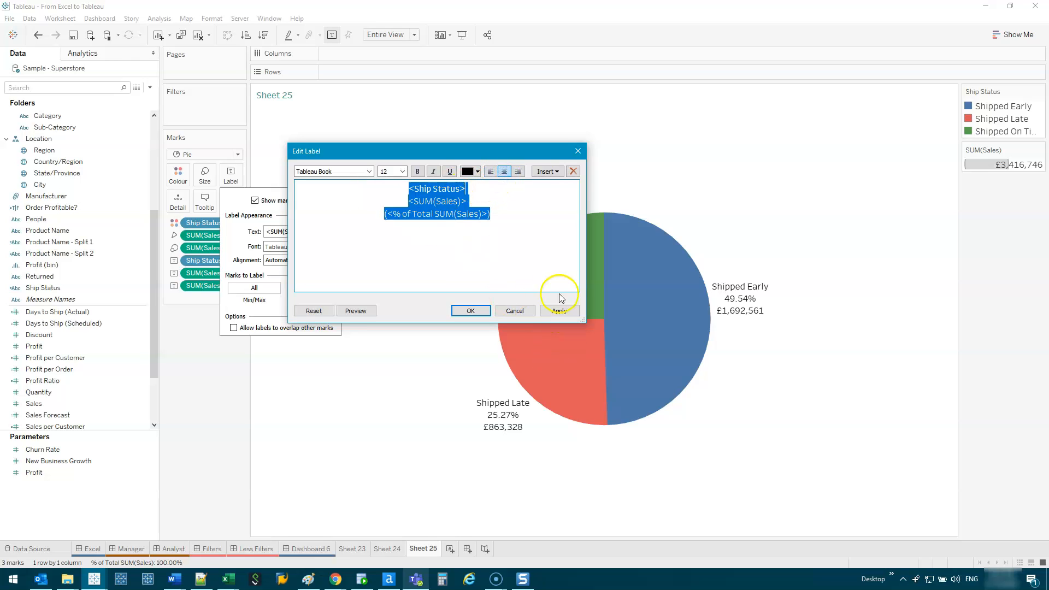
left_click(559, 311)
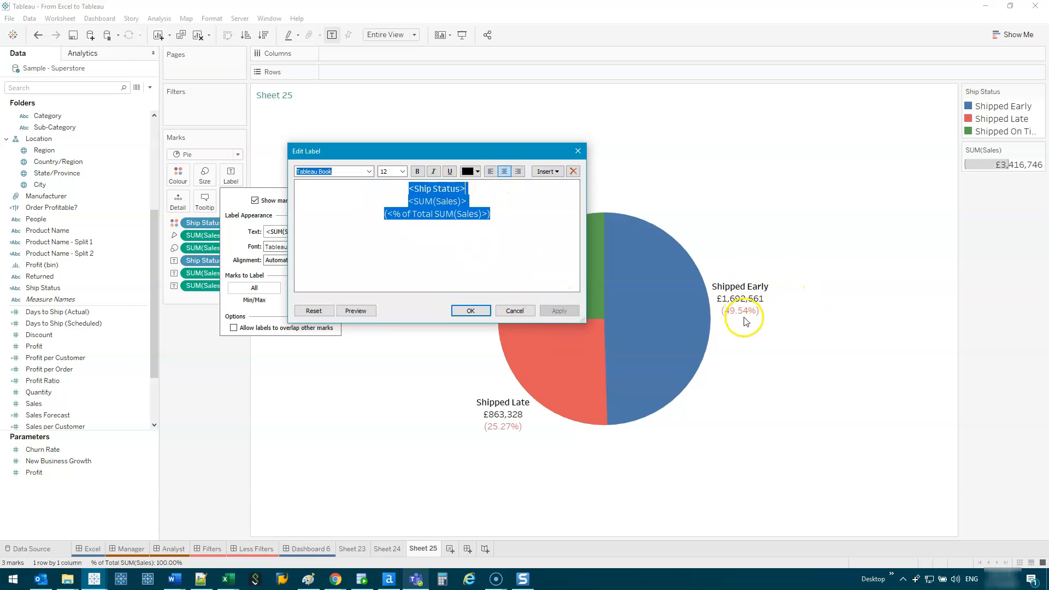
left_click(369, 315)
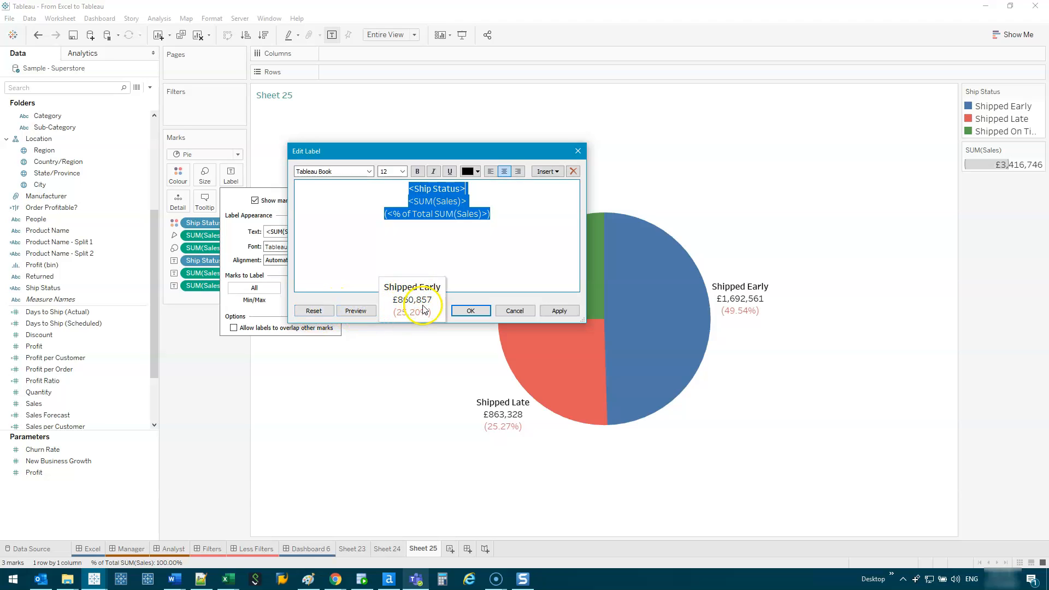
left_click(469, 311)
left_click(843, 369)
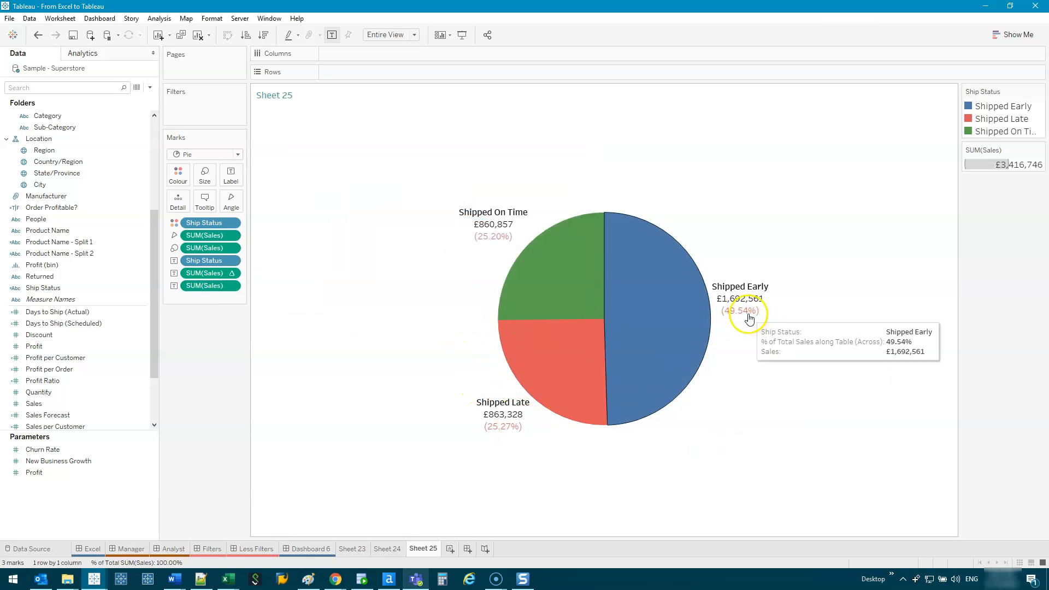
- Format the percent of total Sales label as a percentage with 0 decimal places
right_click(206, 274)
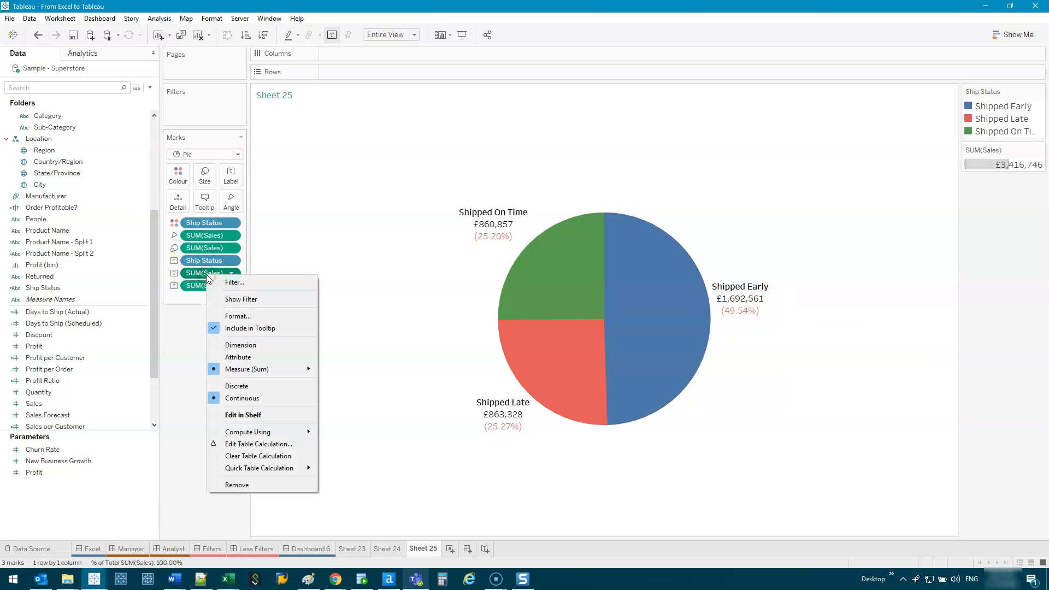
left_click(244, 315)
left_click(100, 155)
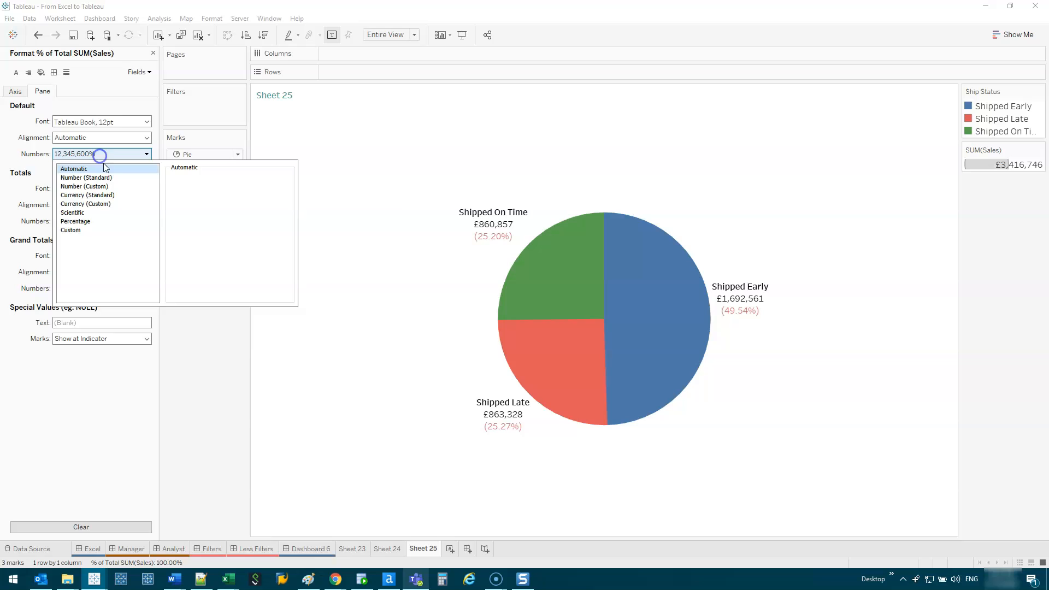
left_click(100, 221)
left_click(201, 193)
left_click(201, 192)
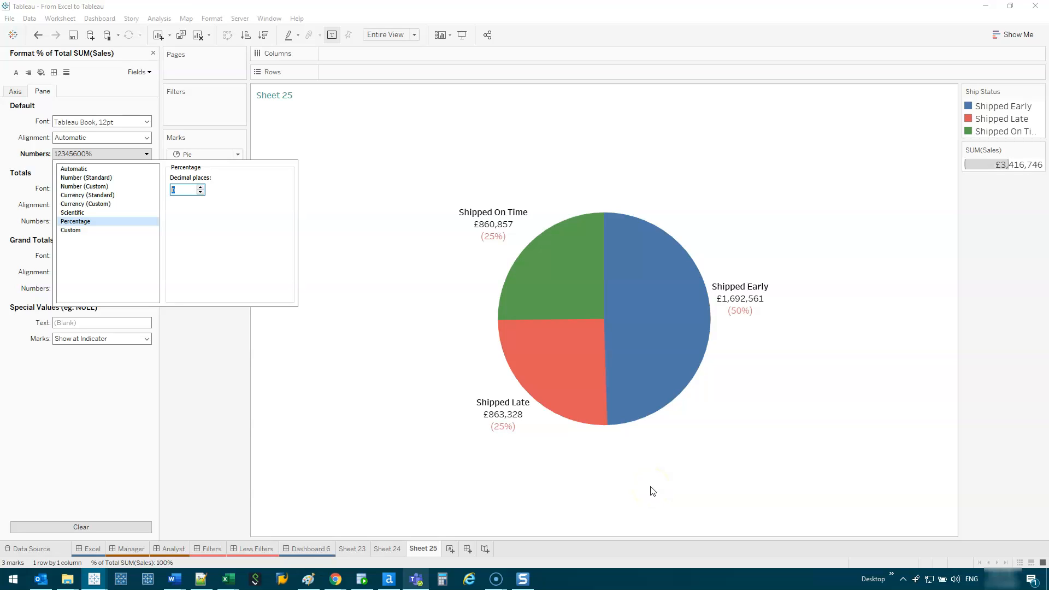
left_click(274, 388)
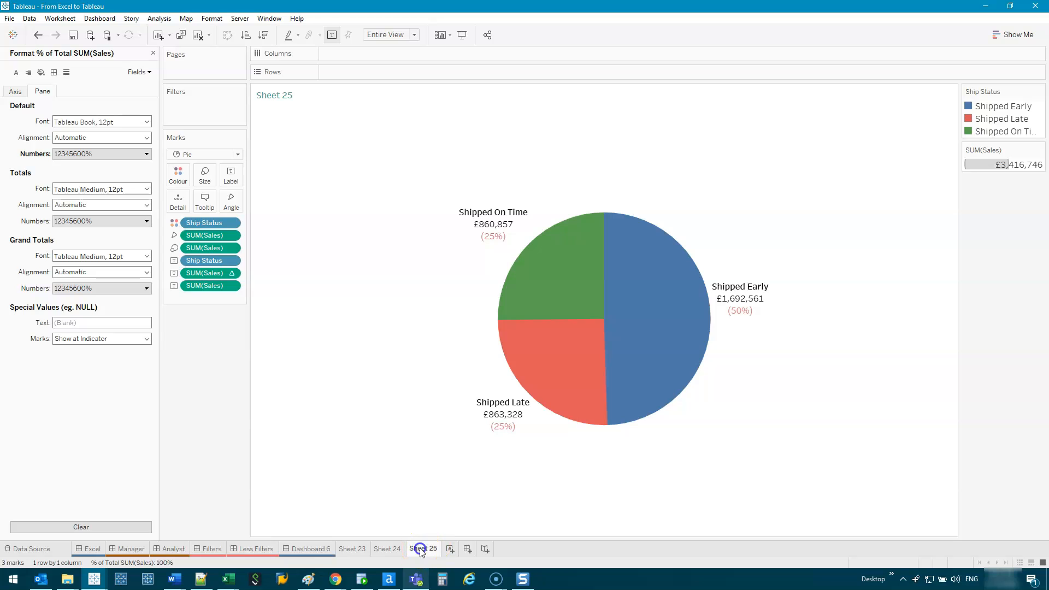
- Rename Sheet 25 as Pie and Sheet 24 as Sub Cat and Cat
double_click(392, 548)
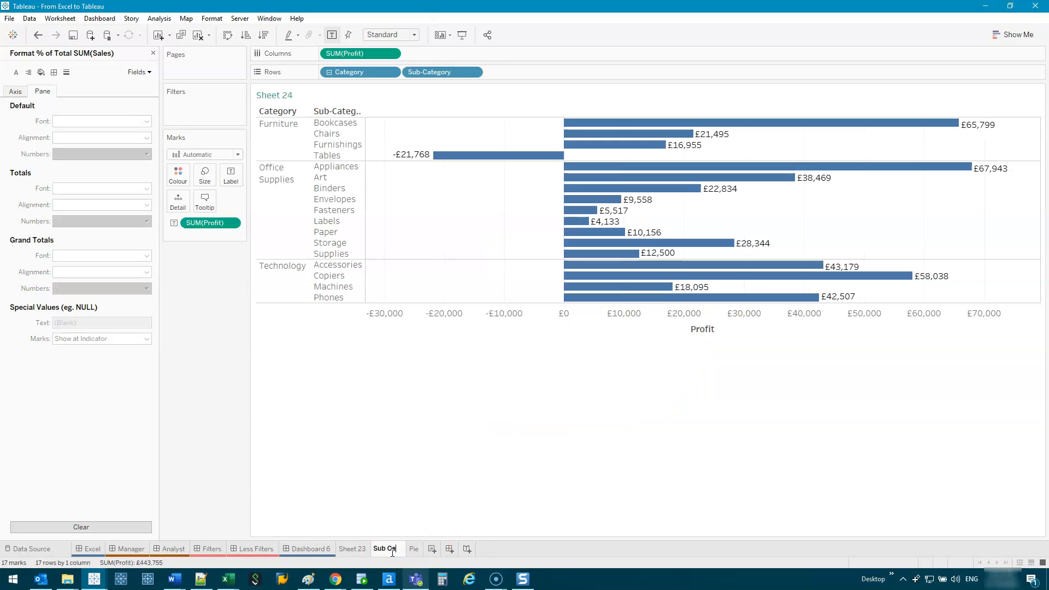
type("Sub Cat and Cat")
key("Return")
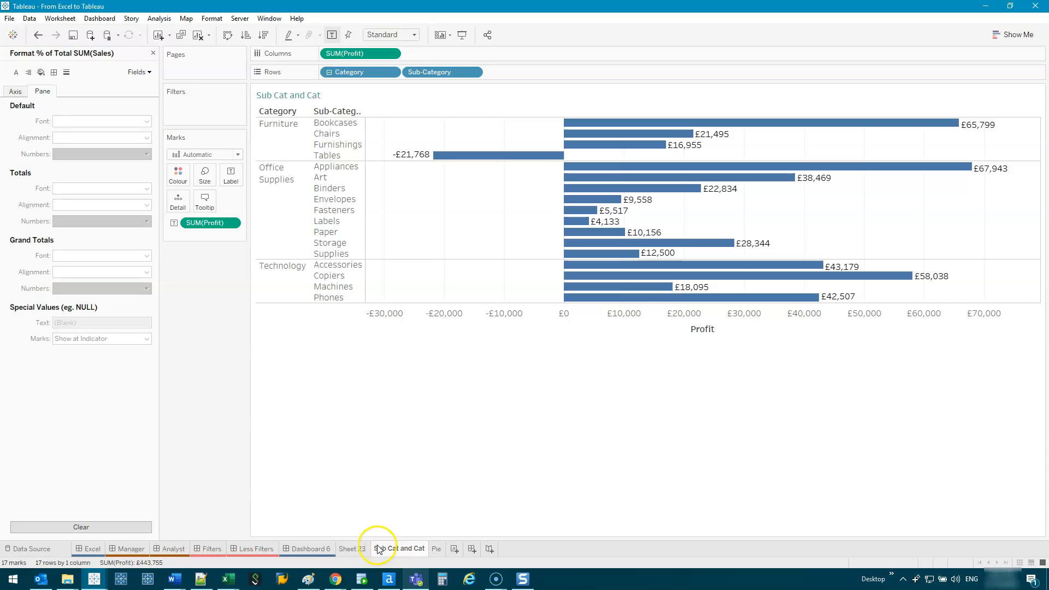
- Close the number formatting options from the empty Sheet 23 and examine the Profit over Time chart on the Analyst dashboard
left_click(356, 549)
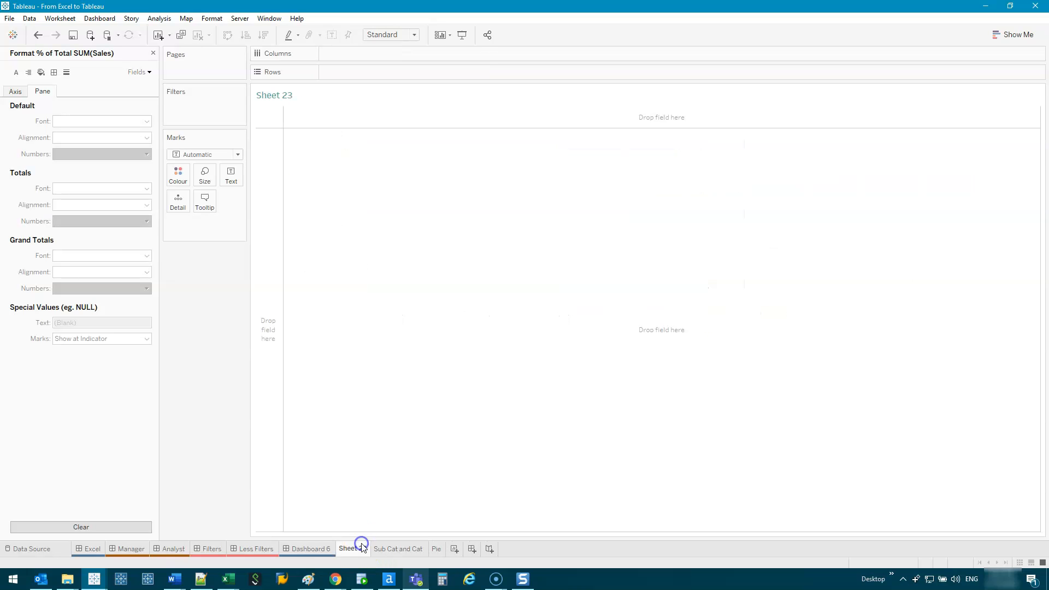
left_click(153, 53)
left_click(176, 549)
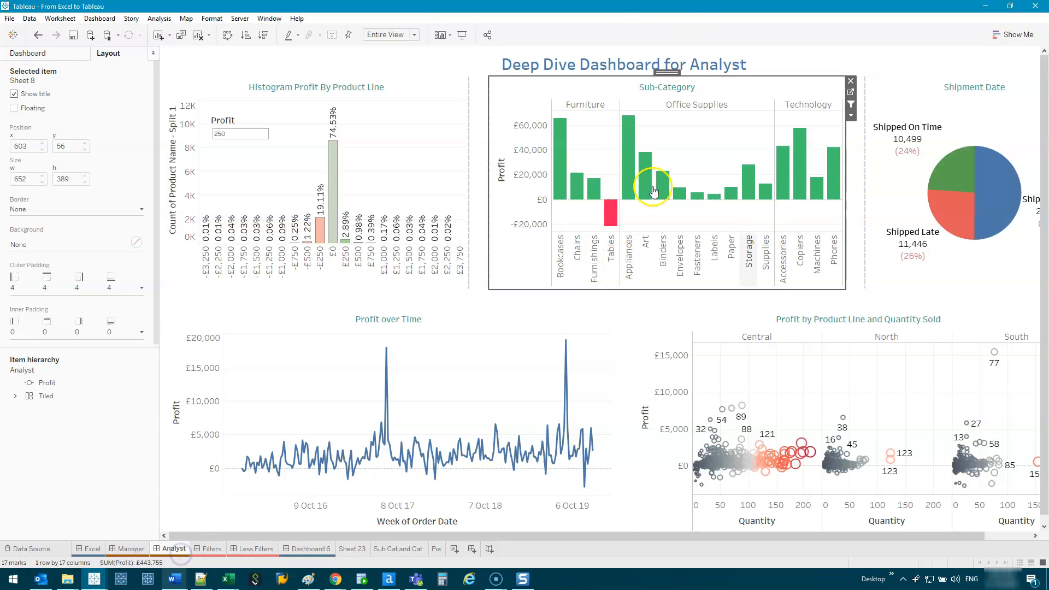
left_click(453, 378)
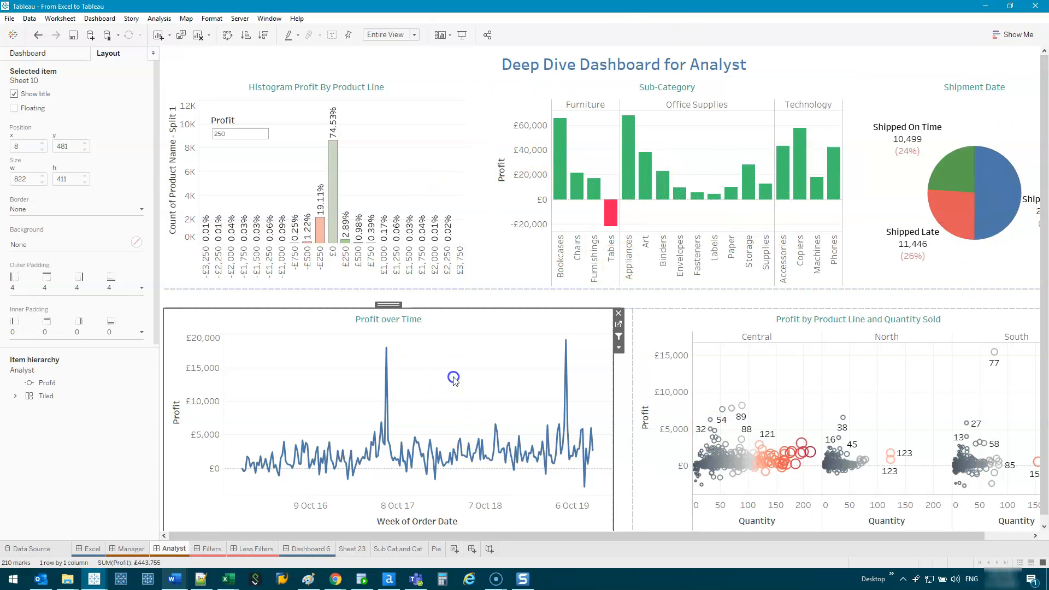
- Create a new worksheet and place Order Date on the columns as a continuous exact date
left_click(455, 549)
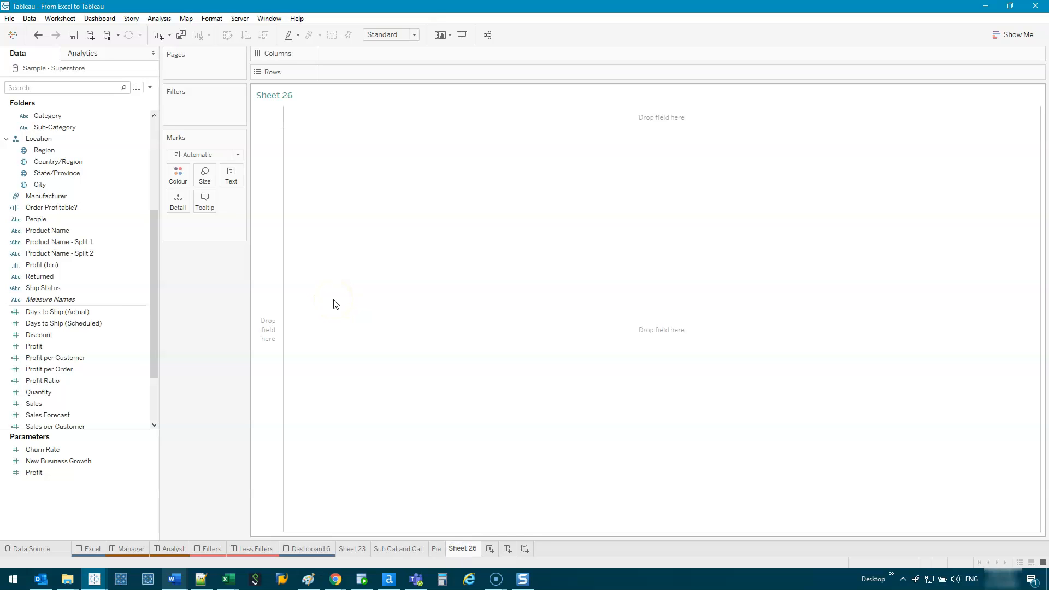
scroll(131, 298, "up", 5)
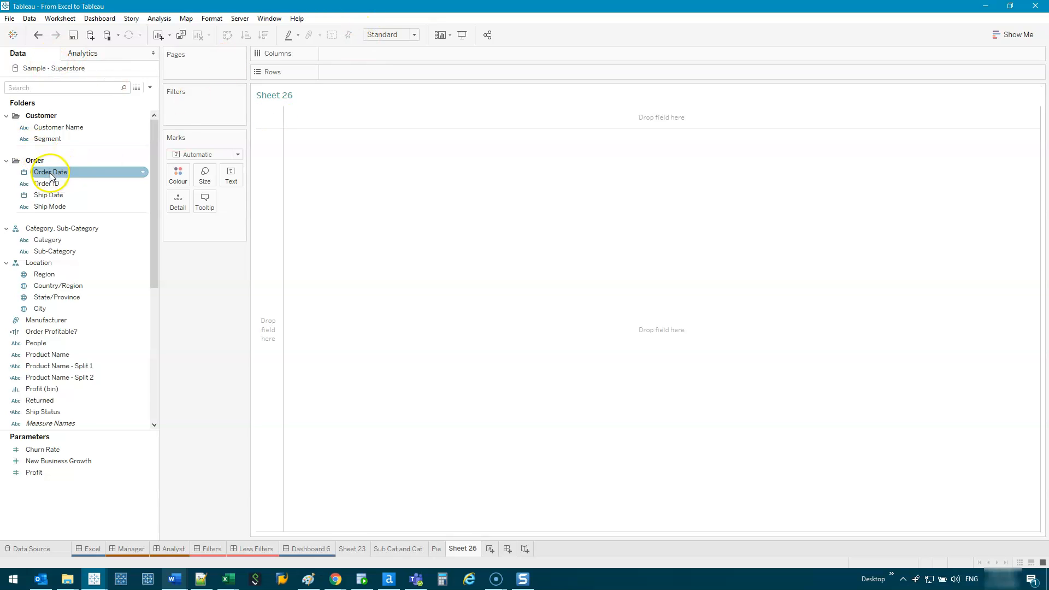
left_click(59, 173)
left_click_drag(59, 174, 358, 58)
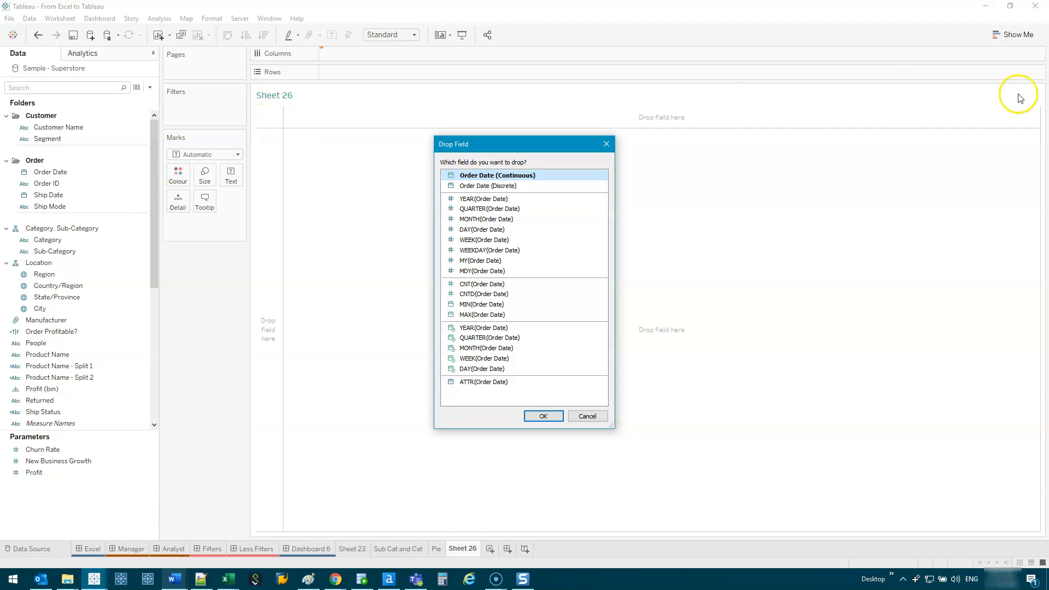
double_click(532, 180)
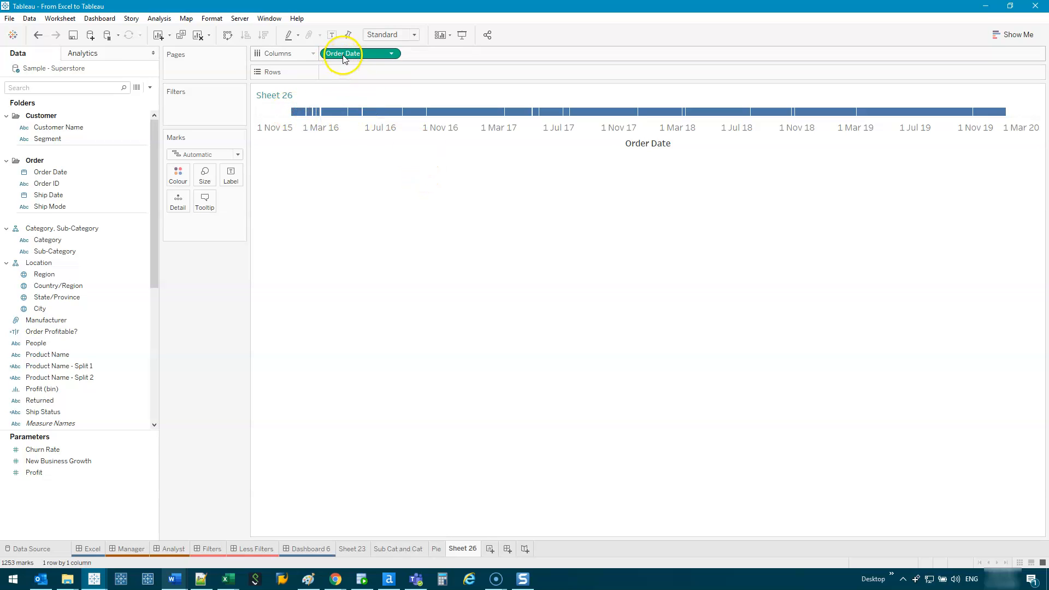
- Break the rows down by Order Date year, quarter, month and day, and remove that breakdown from the rows
left_click_drag(51, 171, 327, 69)
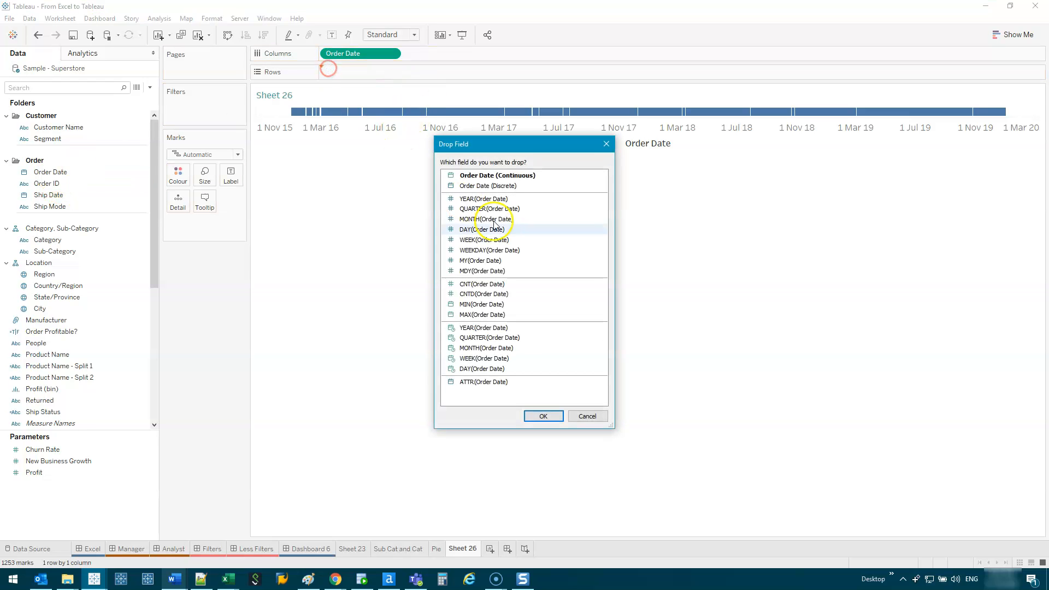
double_click(488, 199)
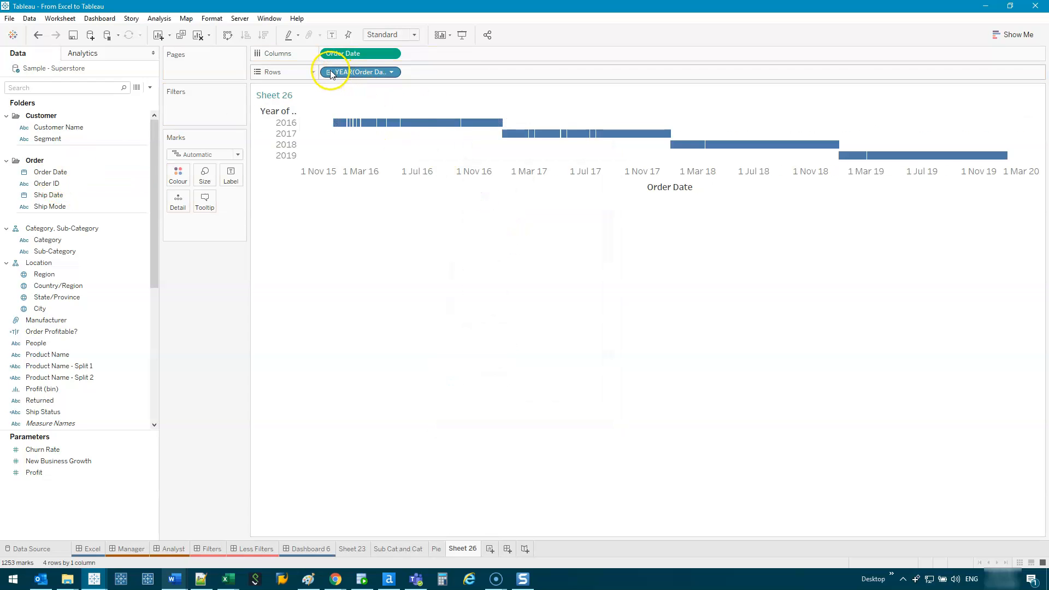
left_click(328, 72)
left_click(410, 72)
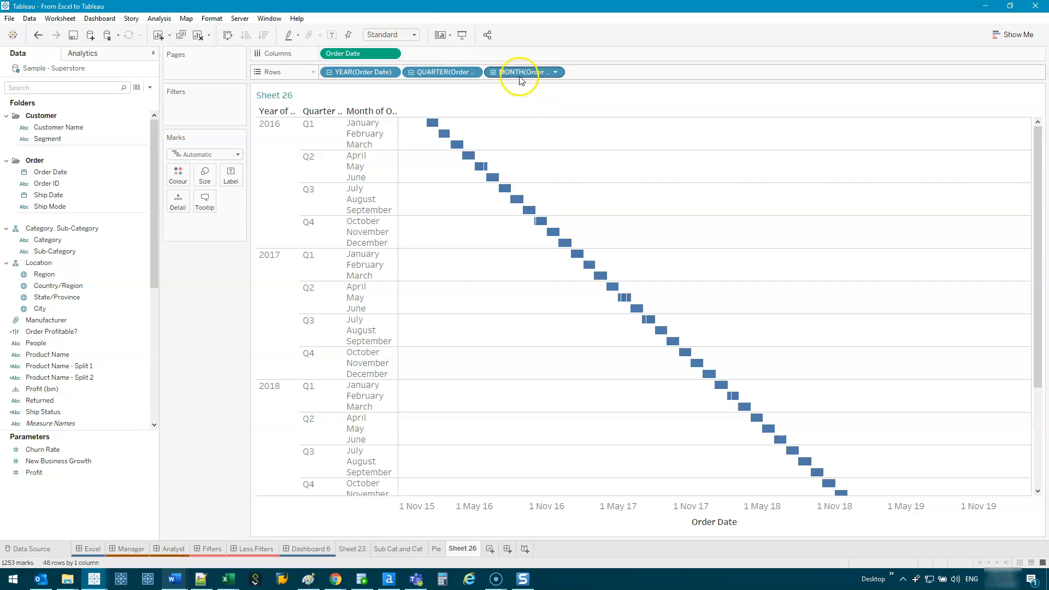
left_click(493, 72)
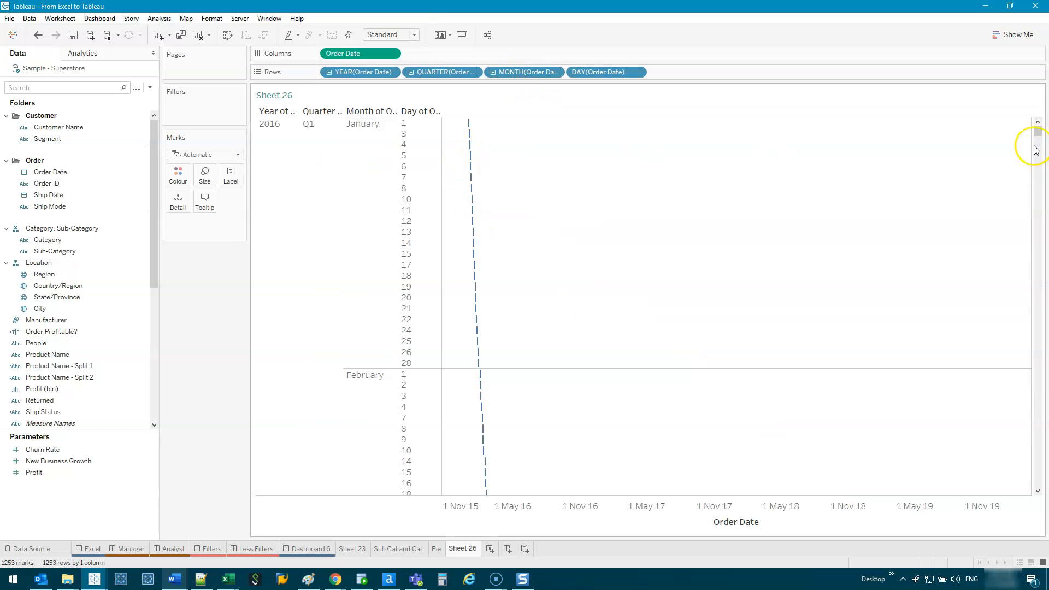
scroll(461, 264, "down", 8)
mouse_move(498, 256)
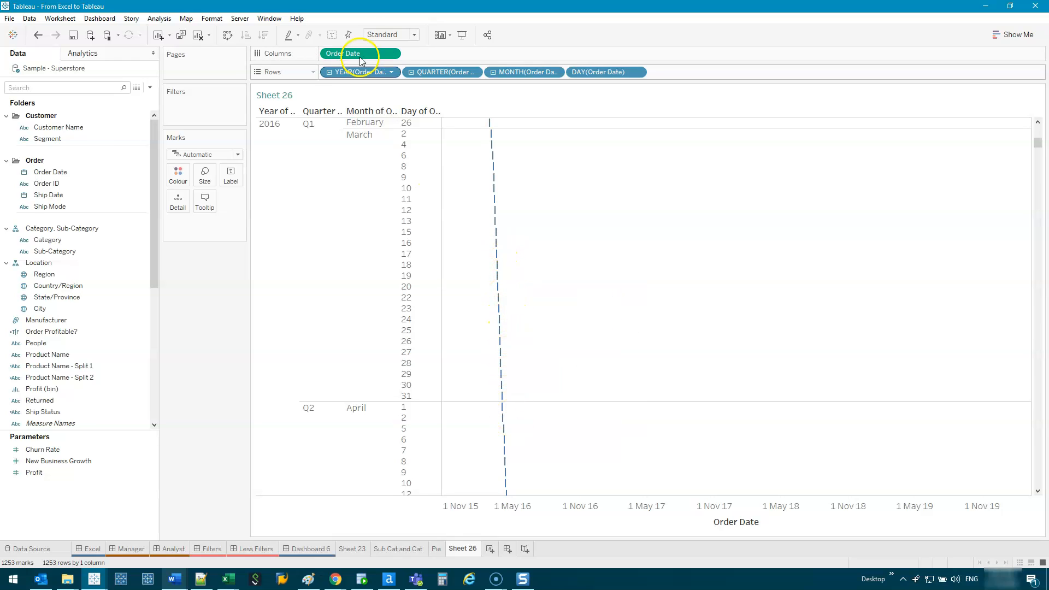
left_click(329, 73)
left_click_drag(352, 73, 221, 349)
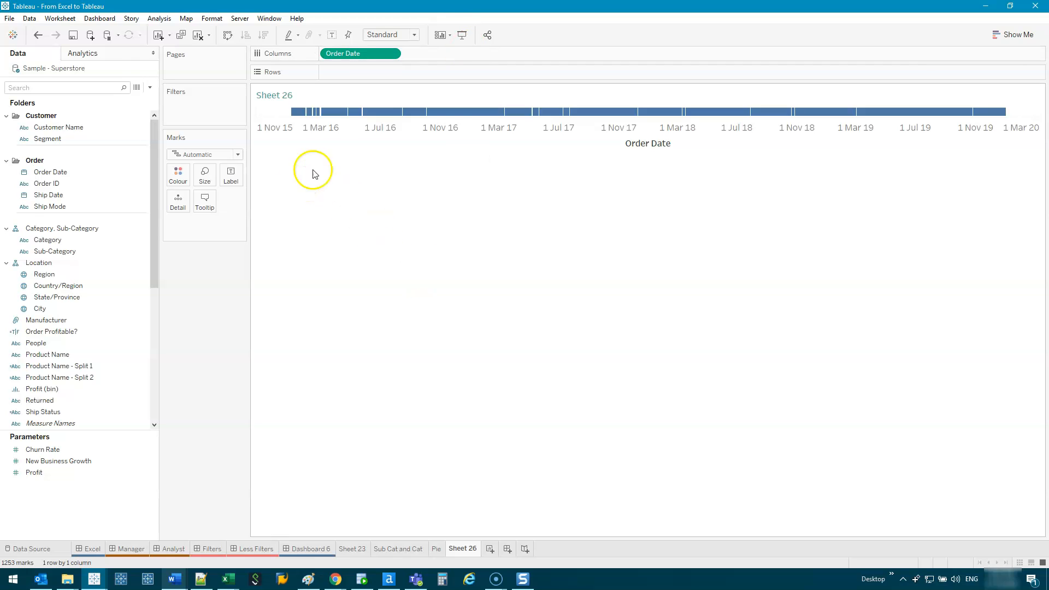
- Inspect the date of the last mark on the Order Date timeline
left_click(1002, 112)
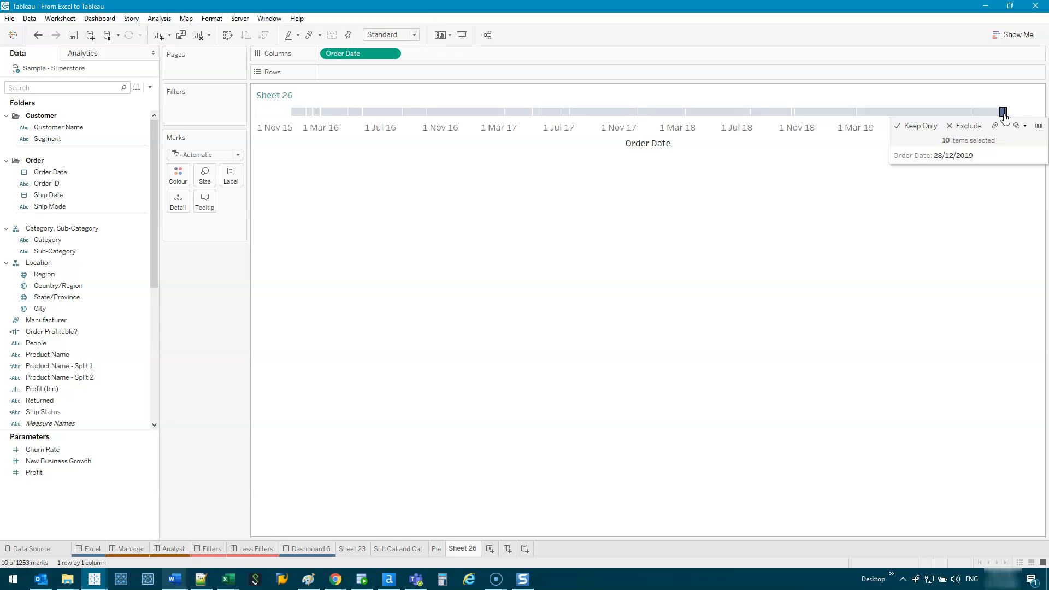
left_click(1006, 114)
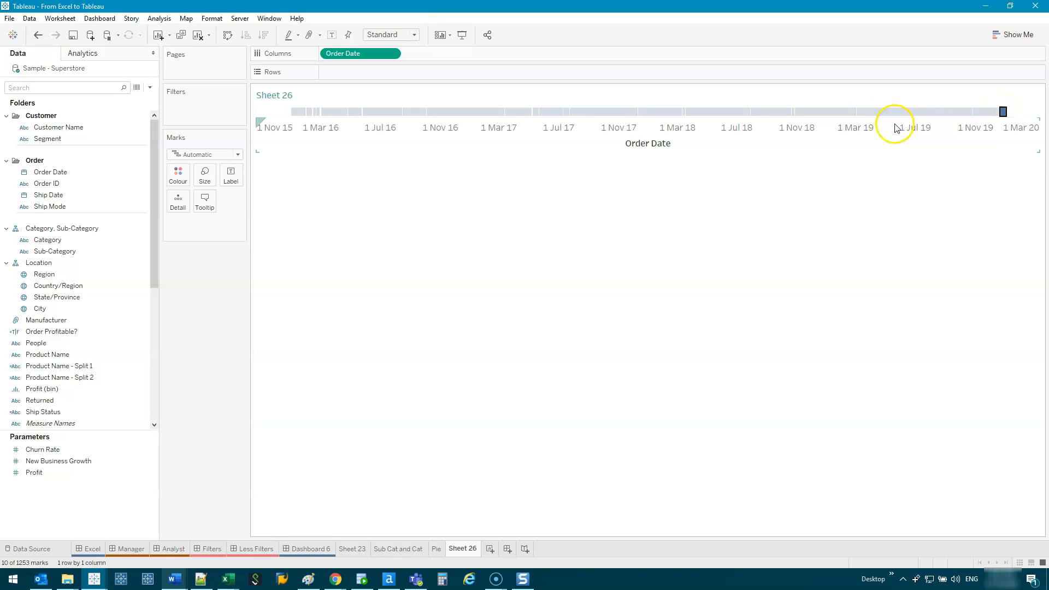
left_click(607, 197)
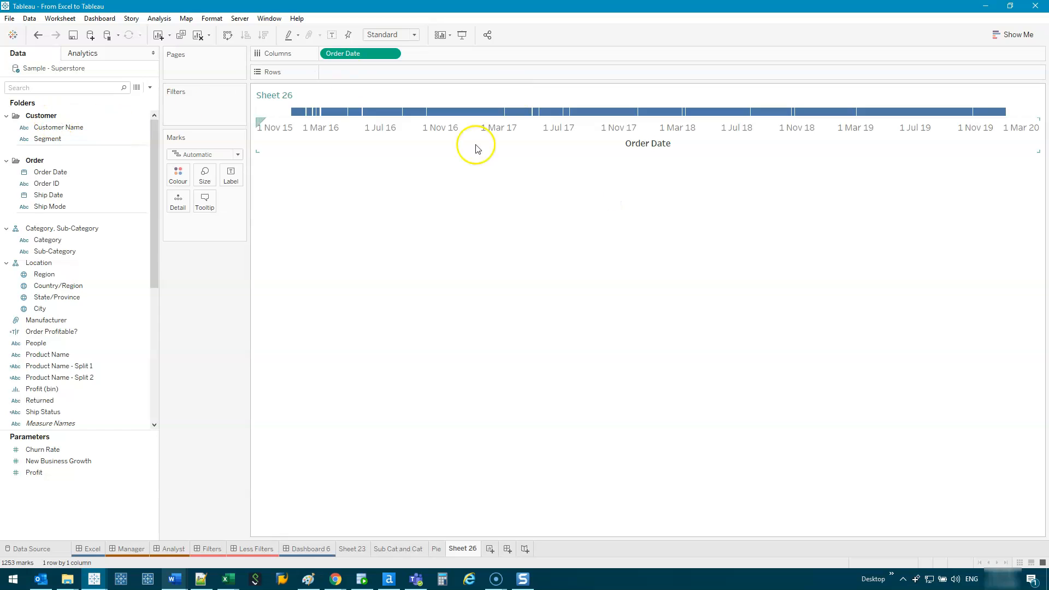
- Add the Profit measure to the rows to plot it against Order Date
scroll(131, 355, "down", 2)
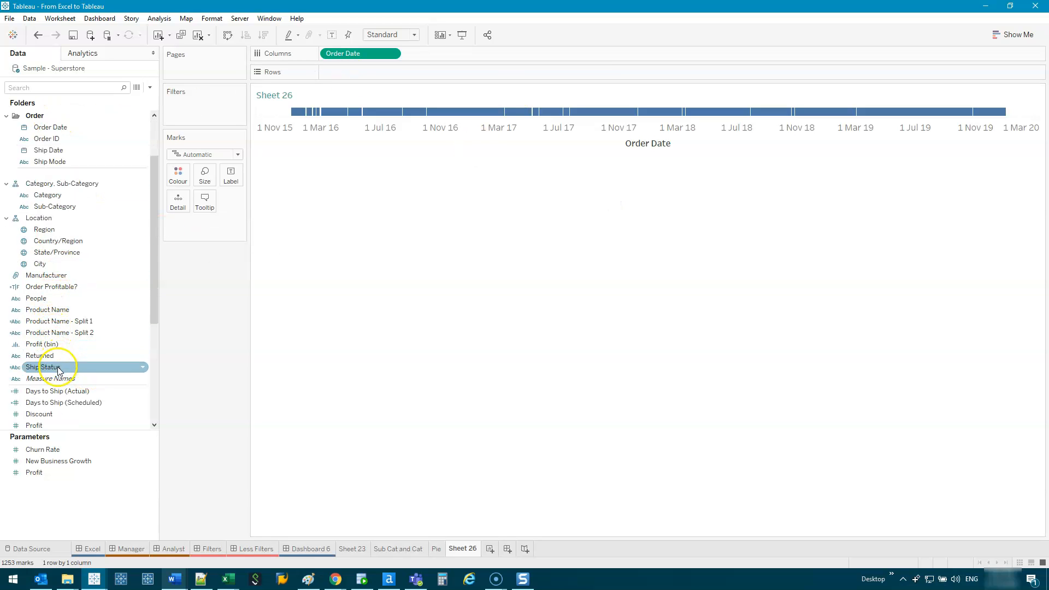
scroll(80, 411, "down", 5)
double_click(60, 266)
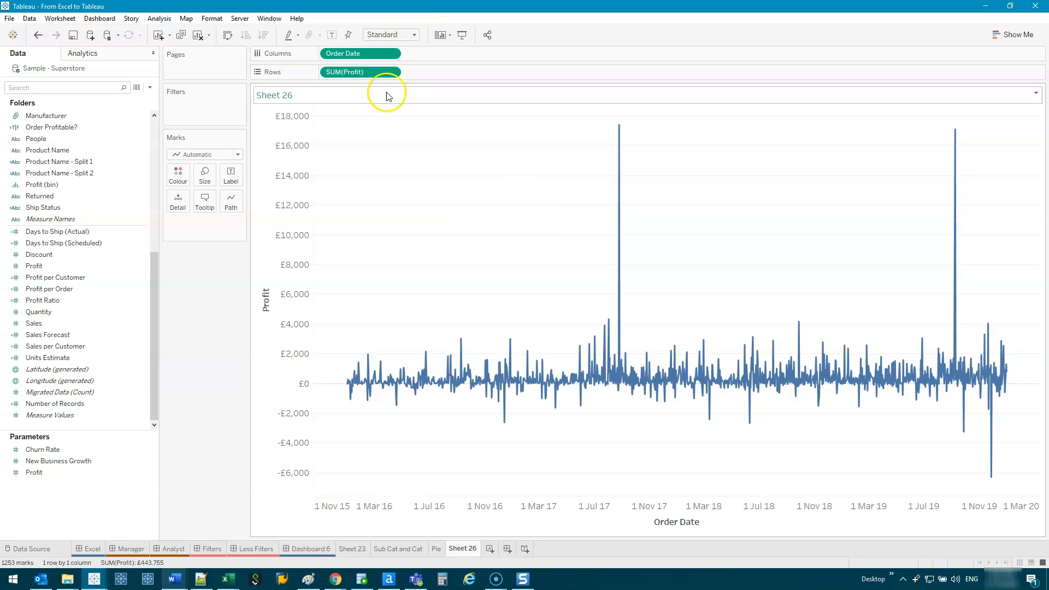
- Change the continuous Order Date on the columns to day level, and replace that with week number
right_click(358, 52)
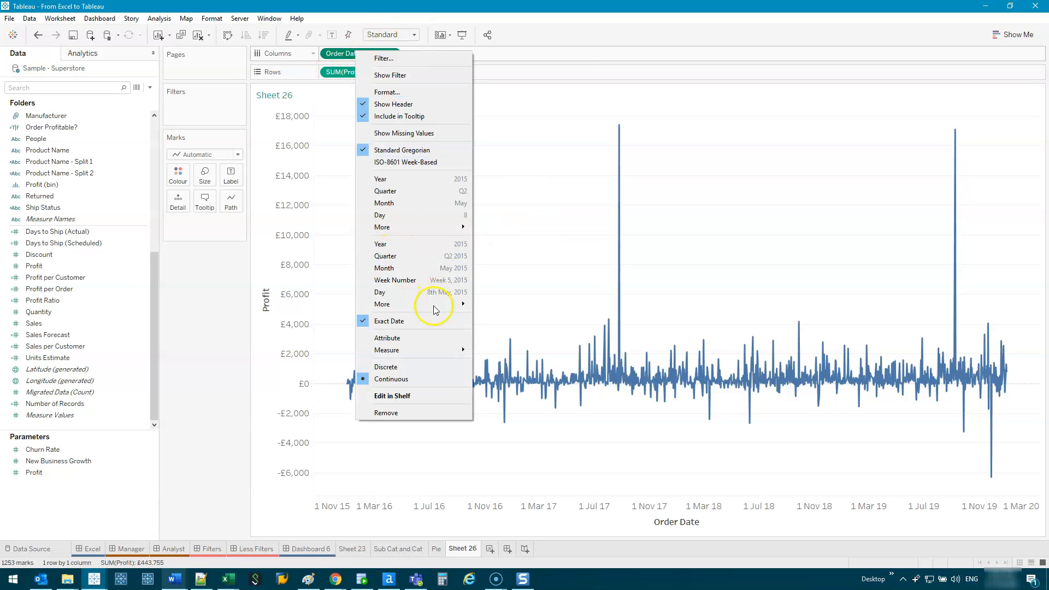
left_click(494, 283)
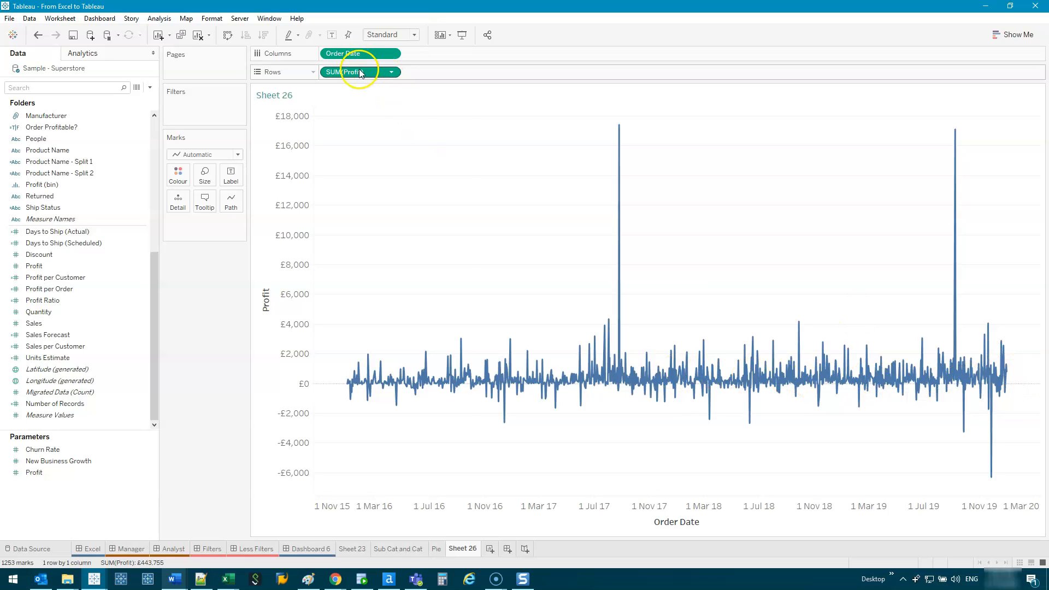
right_click(350, 52)
left_click(425, 293)
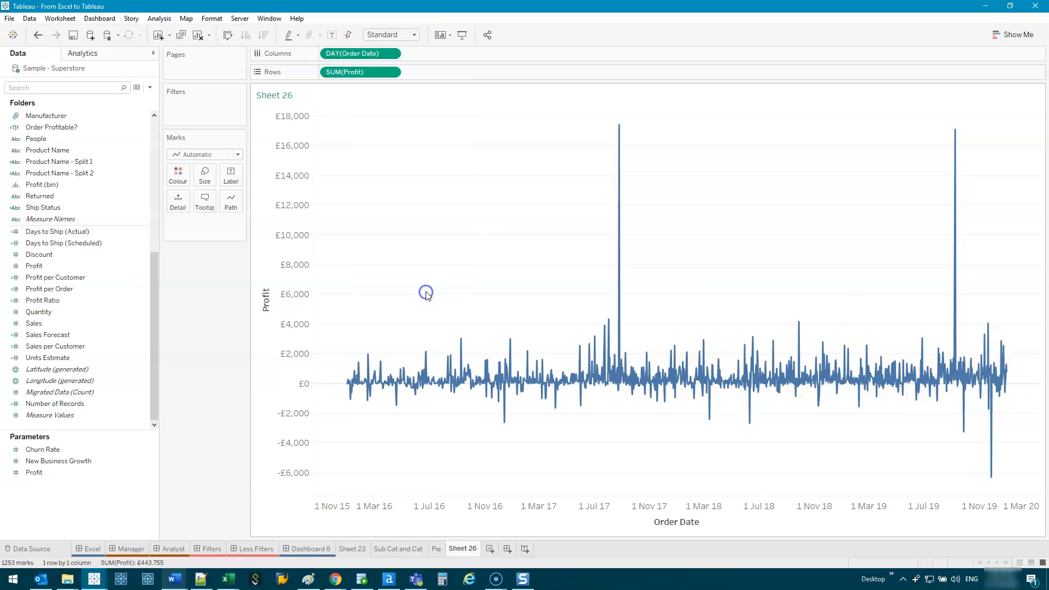
right_click(360, 53)
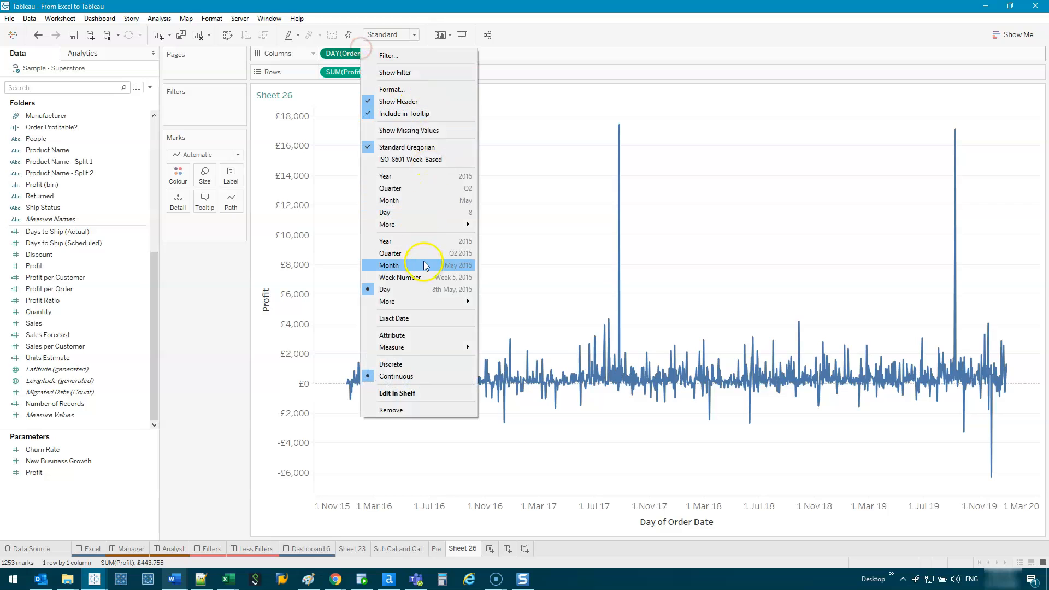
left_click(421, 263)
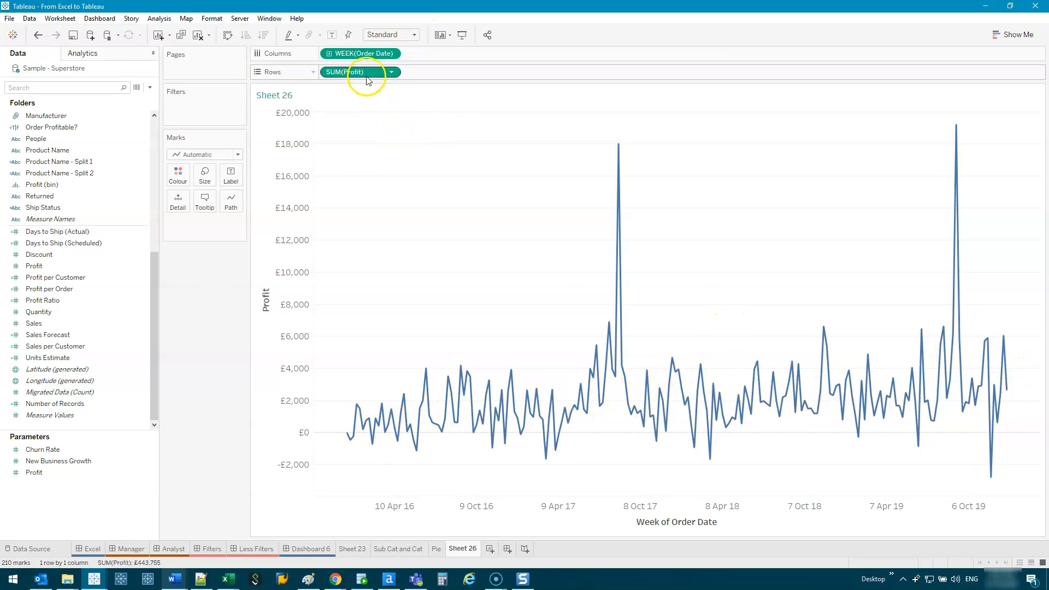
- Duplicate the Profit sum on the rows and apply a moving average quick table calculation to the copy
left_click_drag(352, 79, 449, 75)
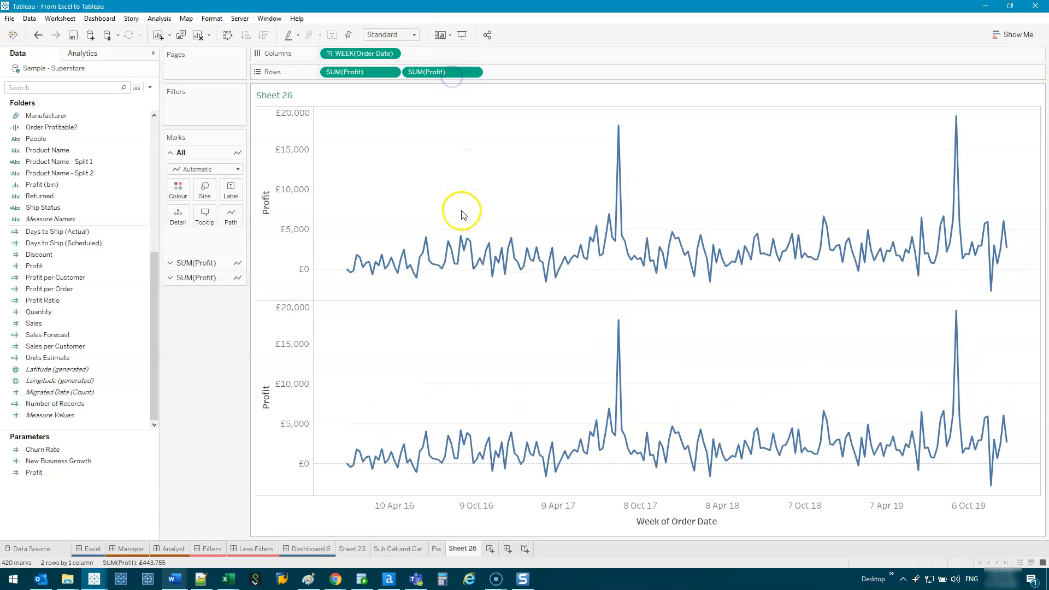
right_click(439, 77)
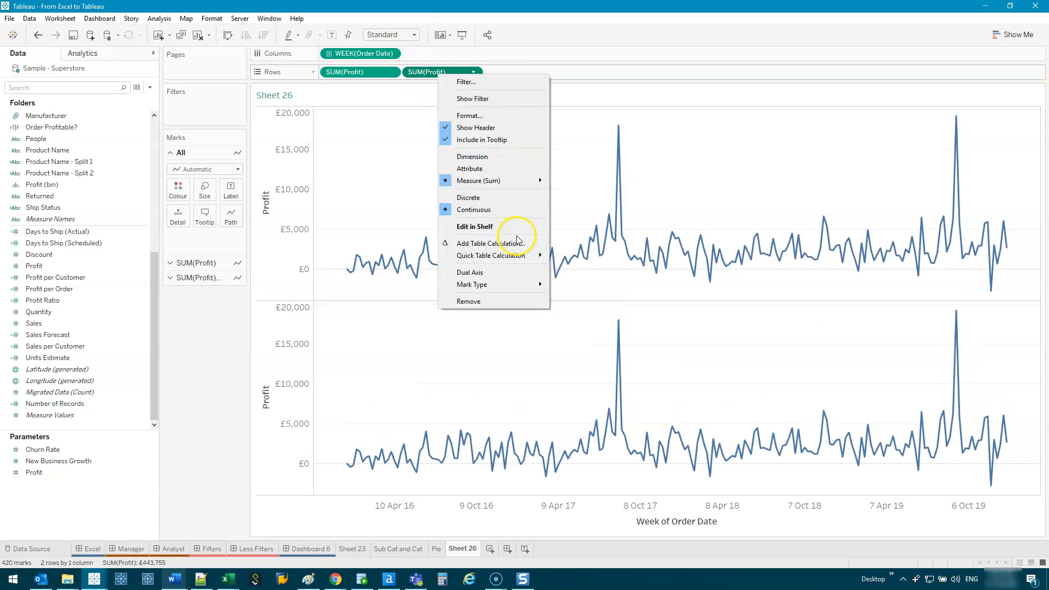
mouse_move(510, 255)
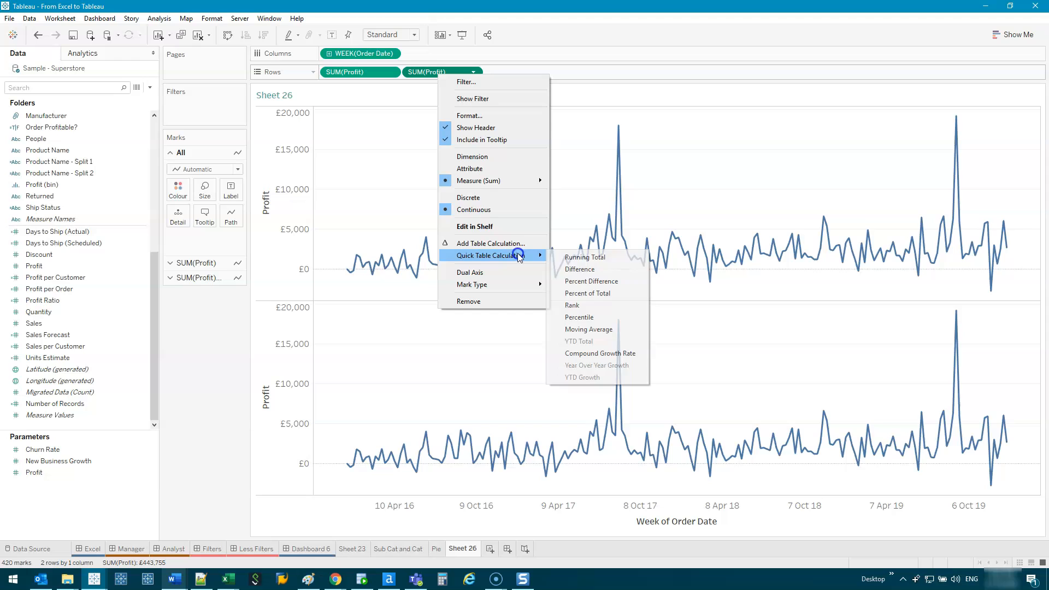
left_click(606, 330)
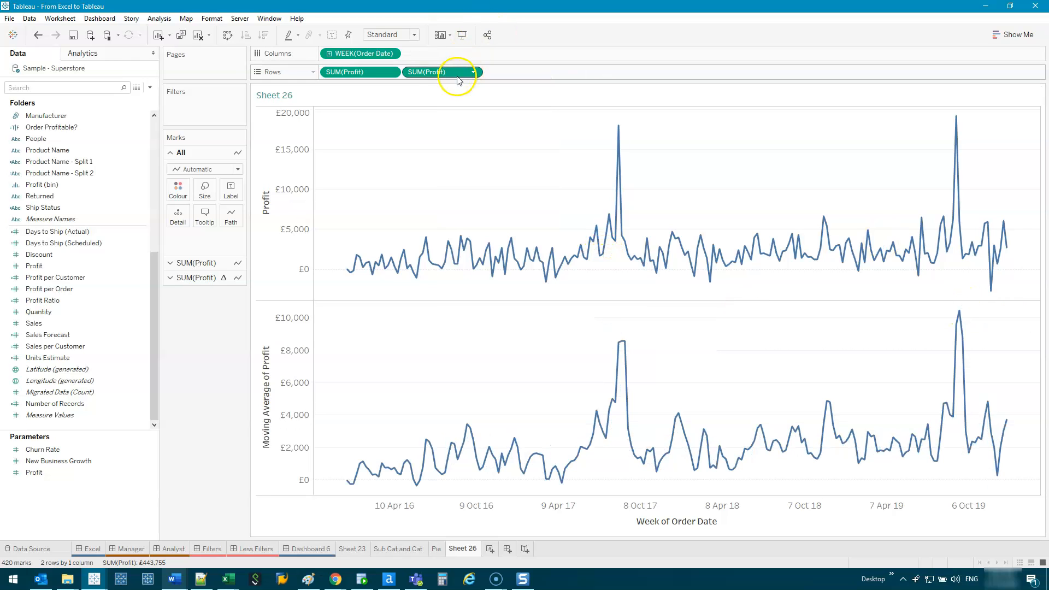
- Set the Profit moving average to use 30 previous values in its table calculation, and undo that change
right_click(437, 76)
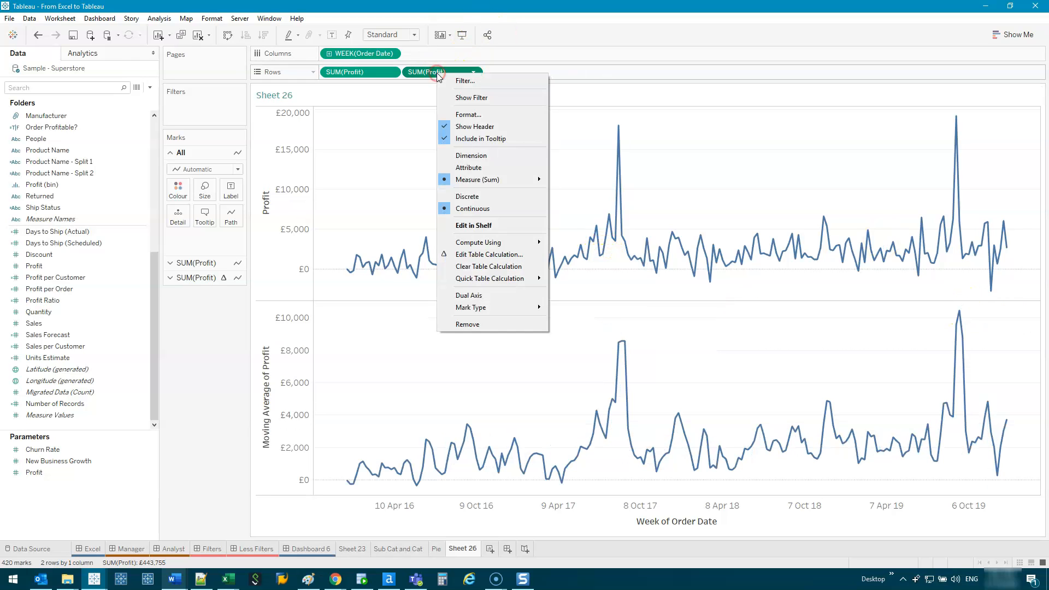
left_click(479, 255)
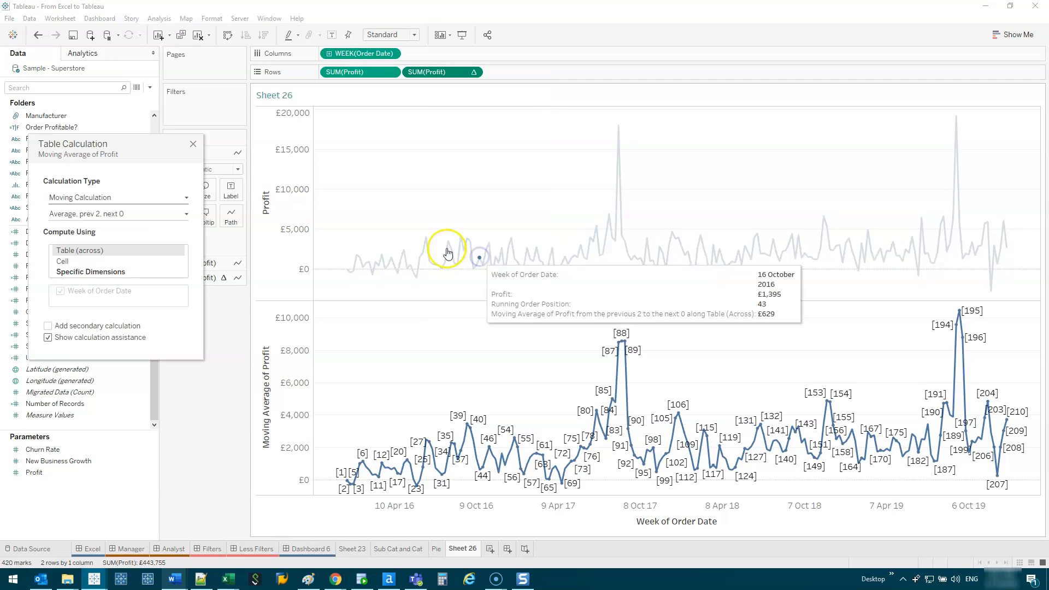
left_click(113, 214)
left_click(161, 263)
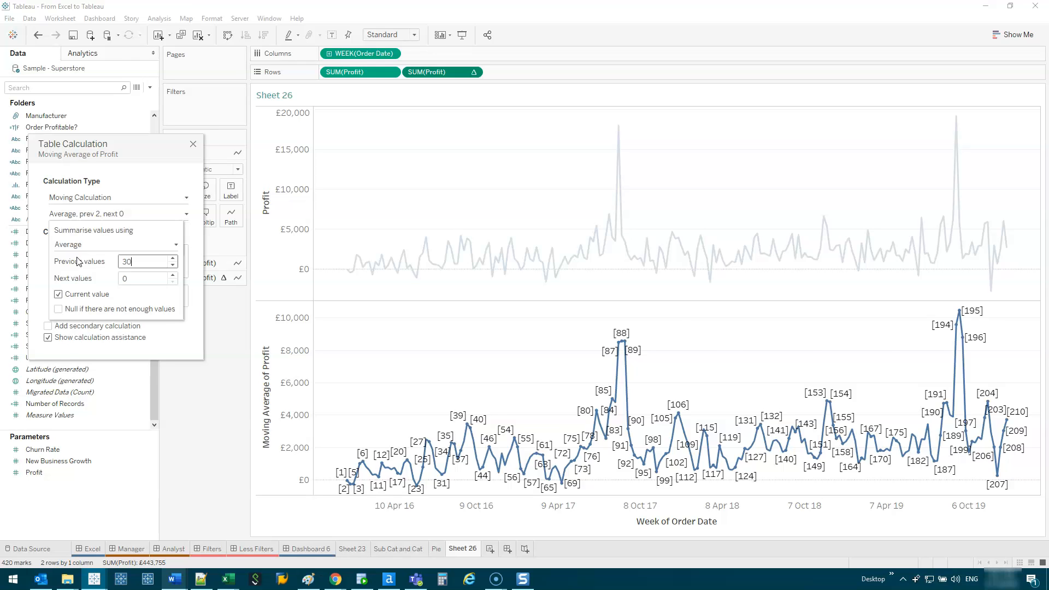
type("30")
left_click(194, 144)
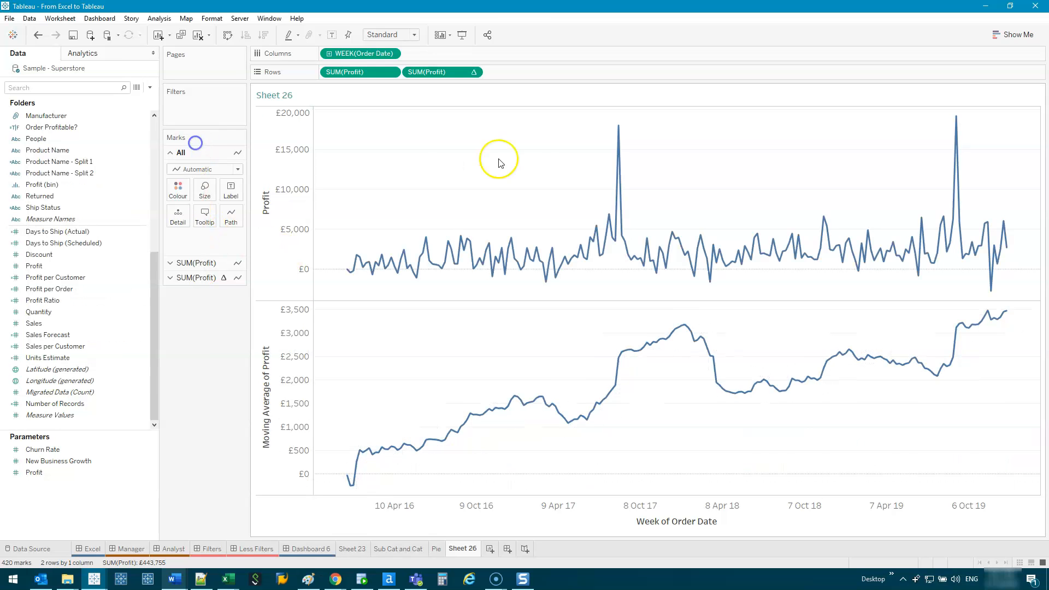
key("ctrl+z")
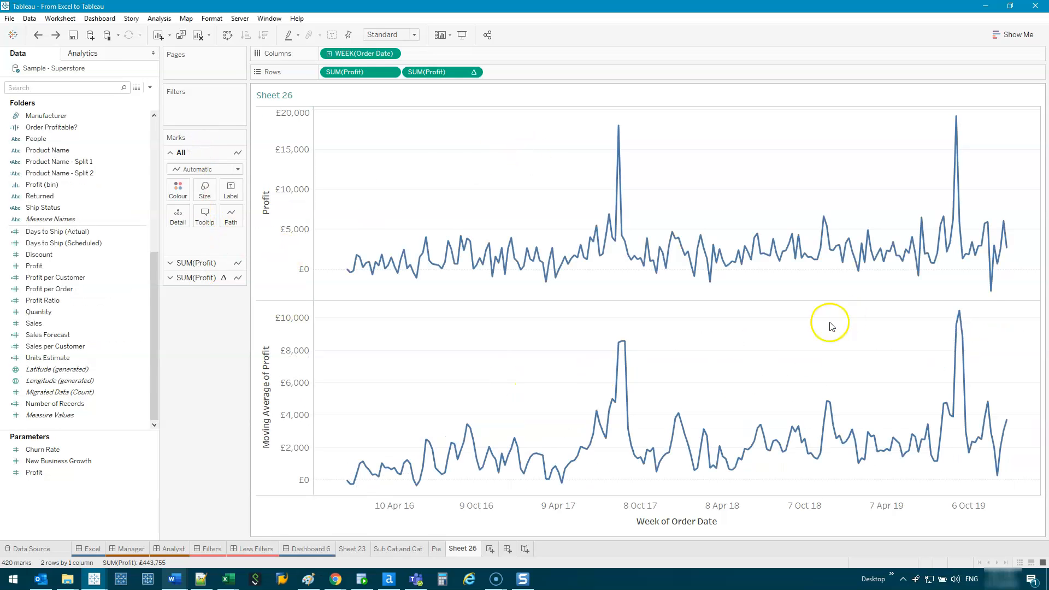
- Edit the moving average's formula directly on the rows so it reads WINDOW_AVG(SUM([Profit]), -30, 0)
double_click(448, 73)
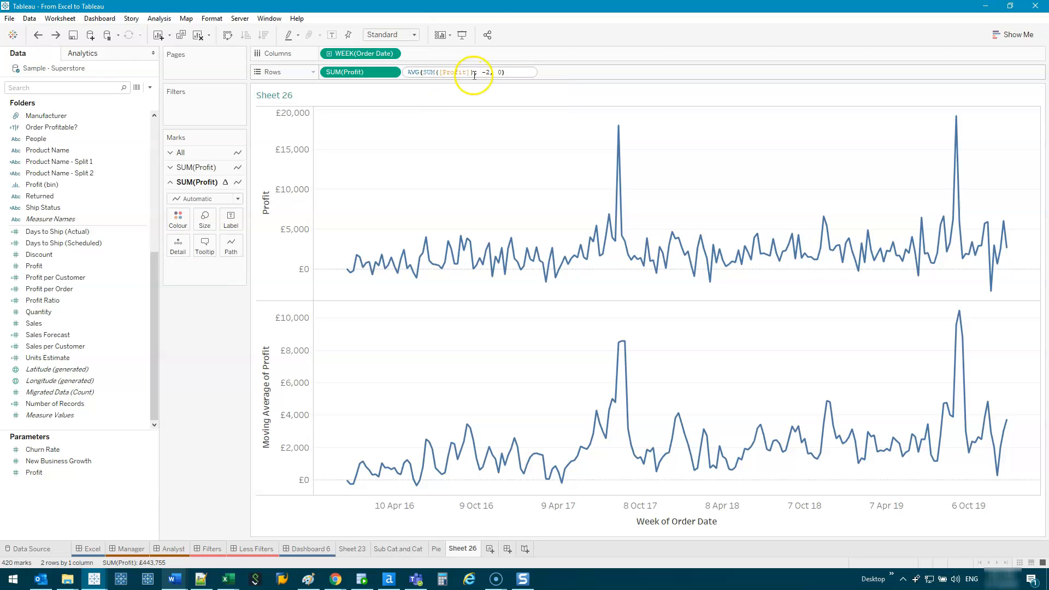
left_click(489, 73)
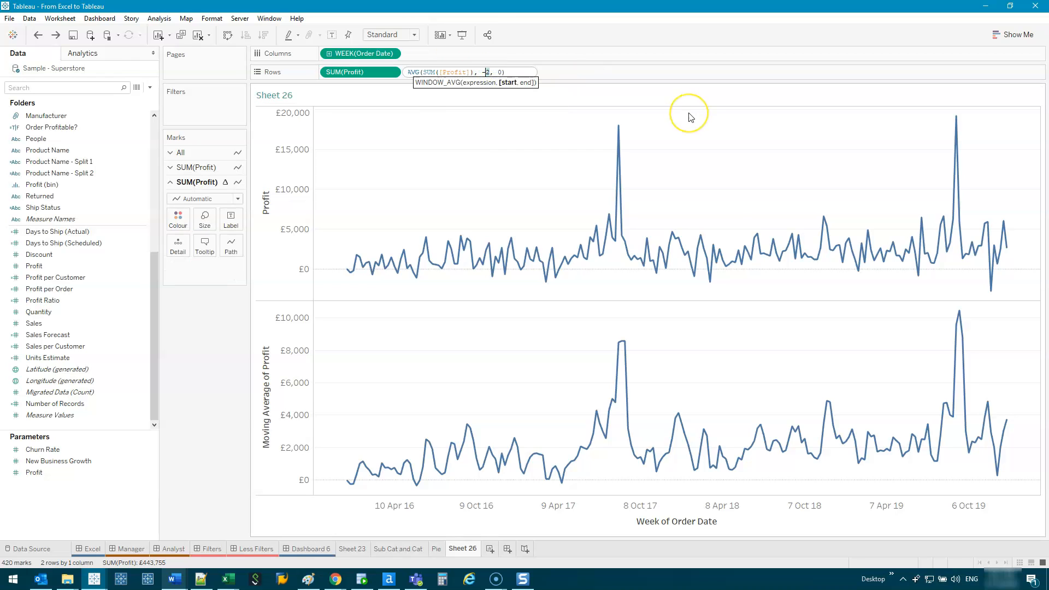
left_click(489, 72)
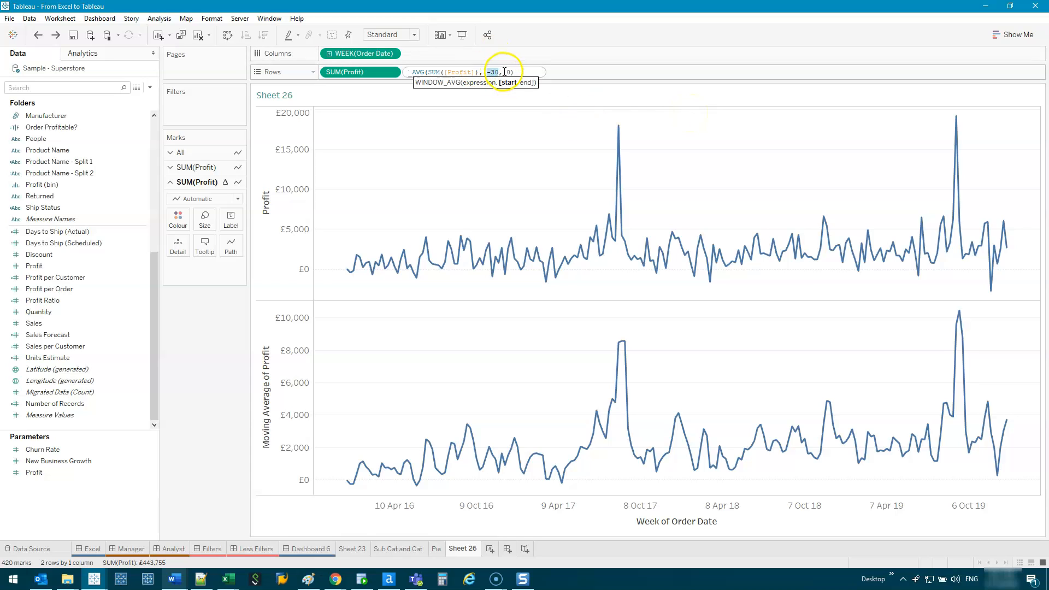
left_click(515, 73)
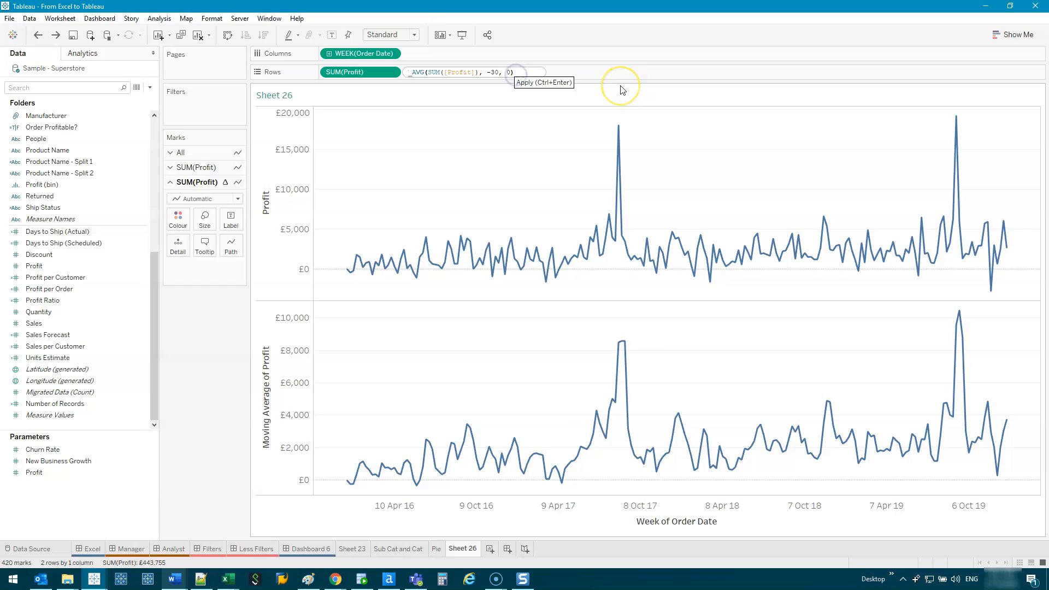
key("Return")
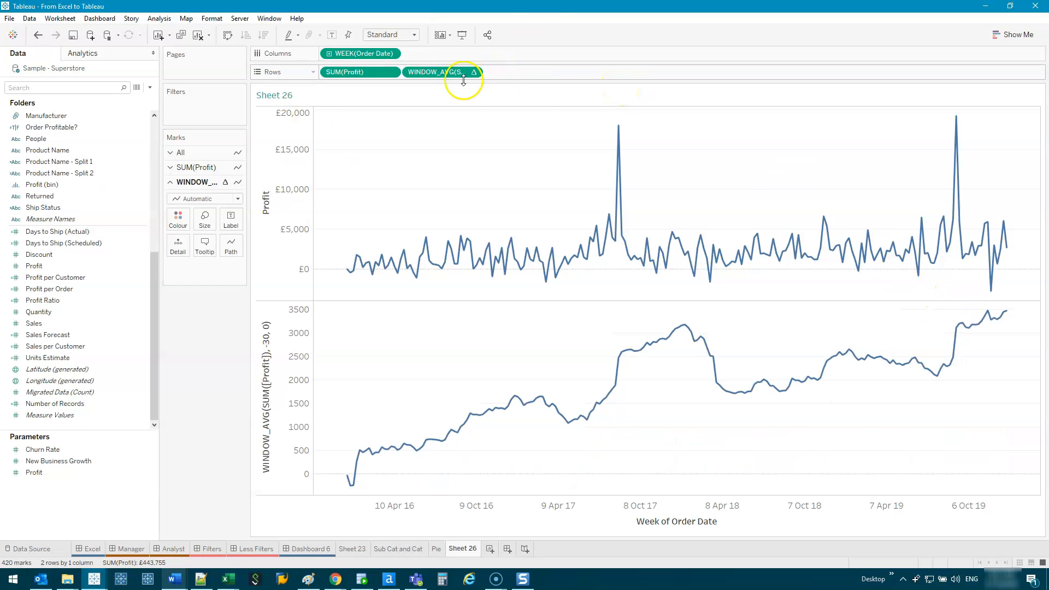
- Combine the Profit line and its moving average into one chart with a dual axis
right_click(431, 72)
left_click(493, 231)
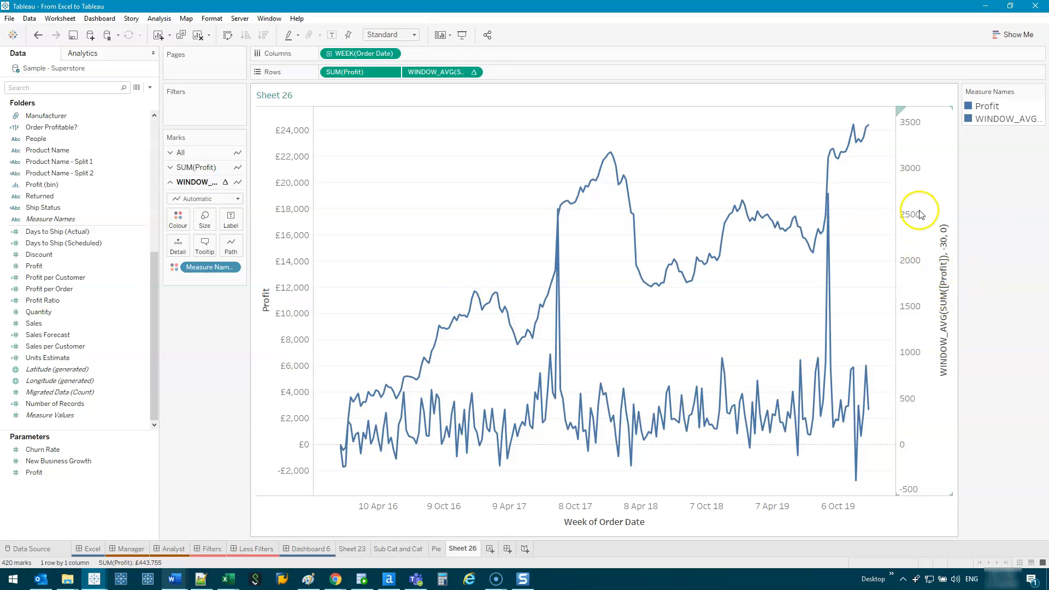
- Synchronise the moving average axis with the Profit axis and assign the Automatic colour palette to the two measures
right_click(921, 214)
left_click(981, 275)
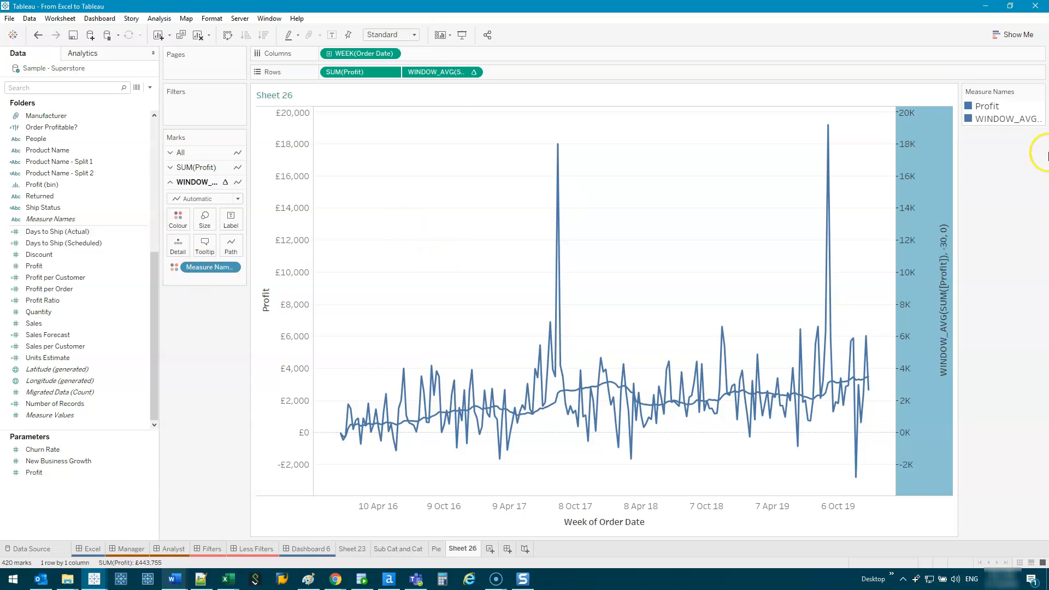
double_click(1017, 116)
left_click(595, 376)
left_click(650, 395)
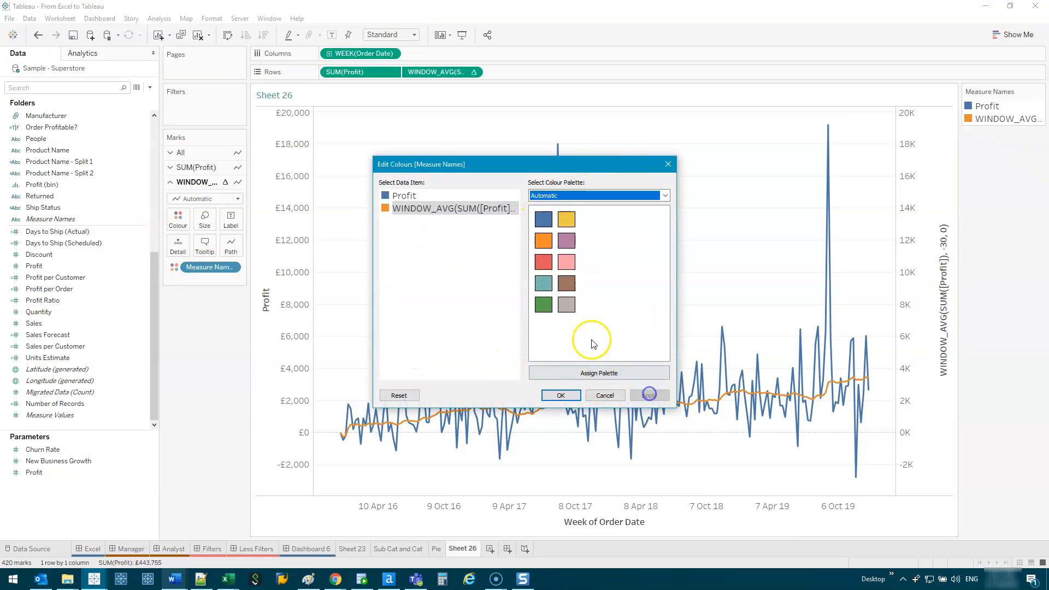
left_click(562, 395)
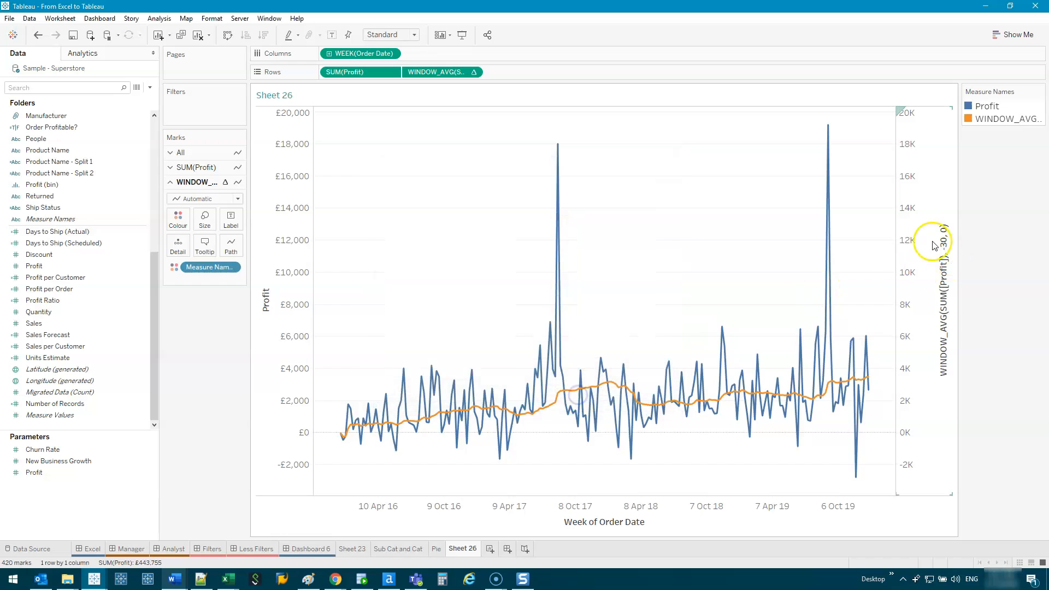
- Hide the moving average axis header and fade the Profit line to 16% opacity
right_click(922, 211)
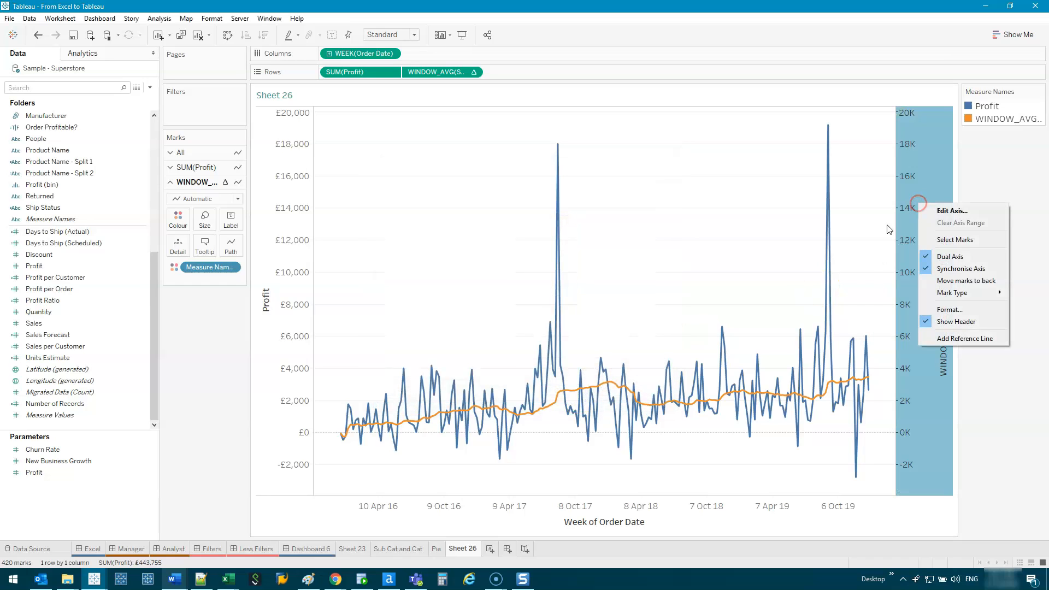
left_click(956, 321)
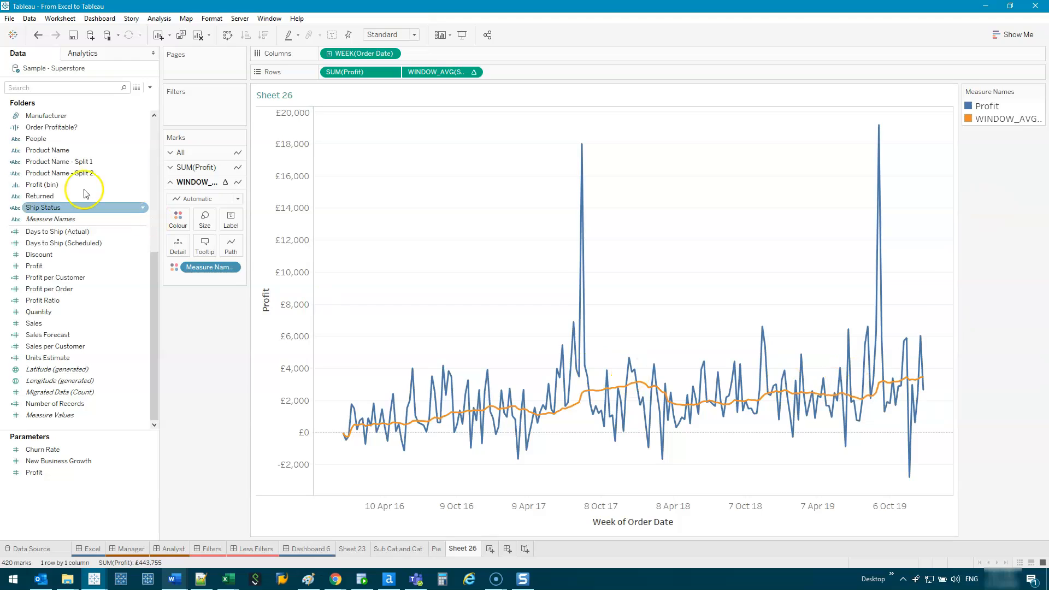
left_click(204, 169)
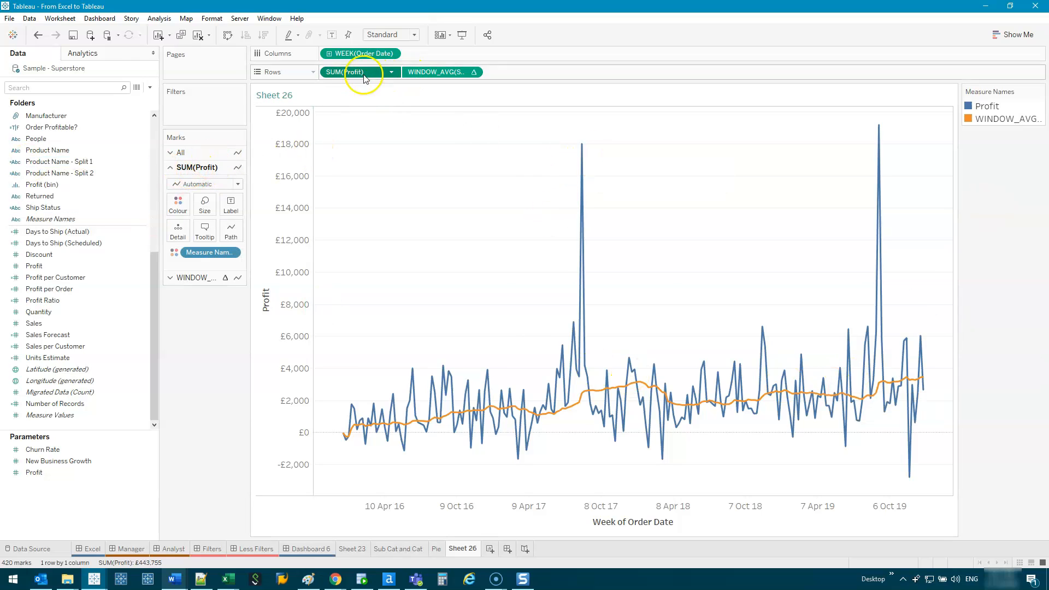
left_click(177, 204)
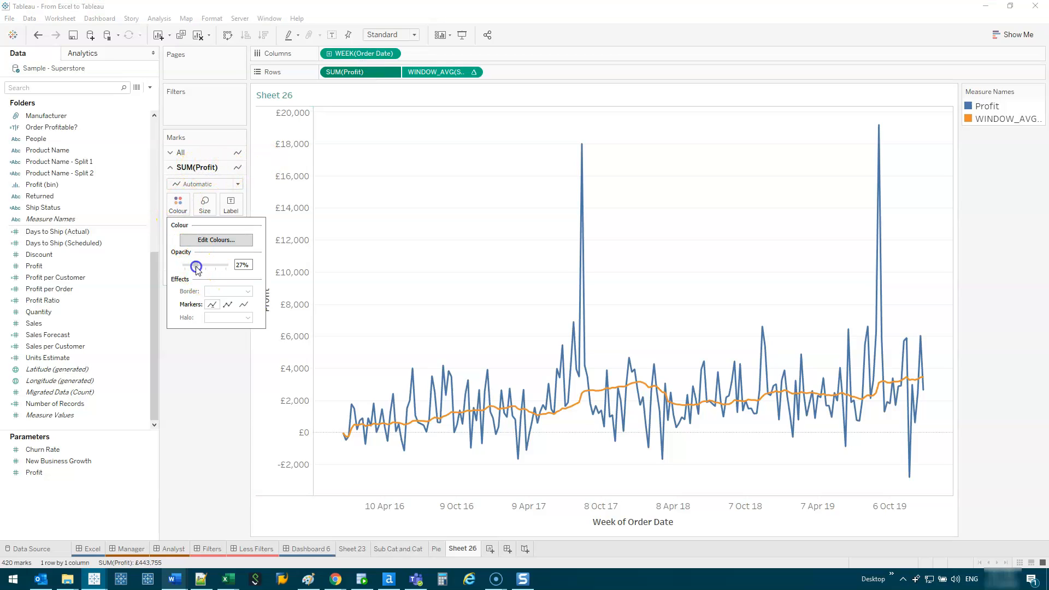
left_click_drag(197, 269, 197, 269)
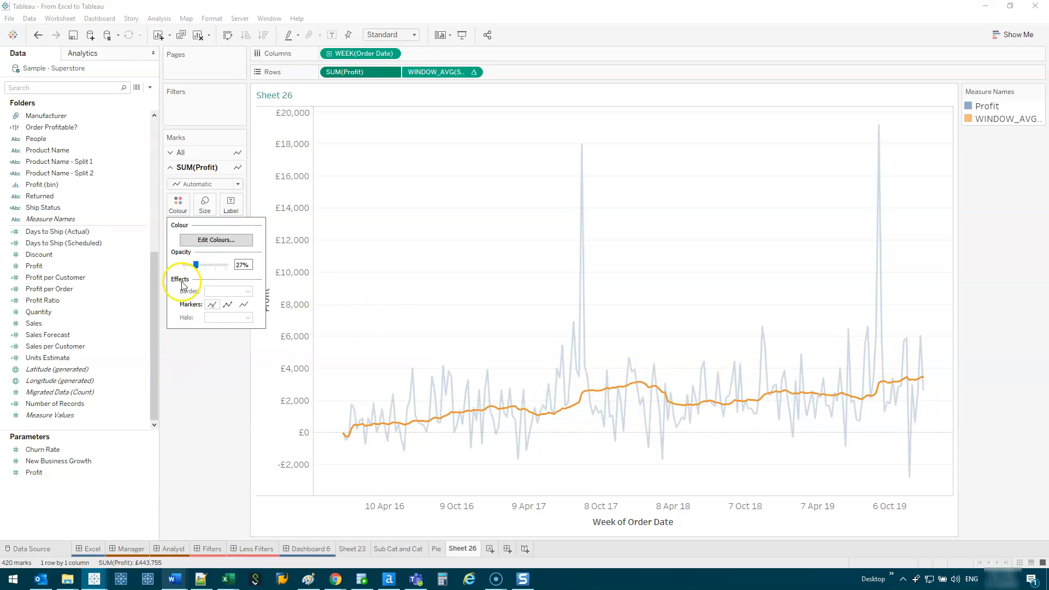
left_click_drag(192, 268, 191, 267)
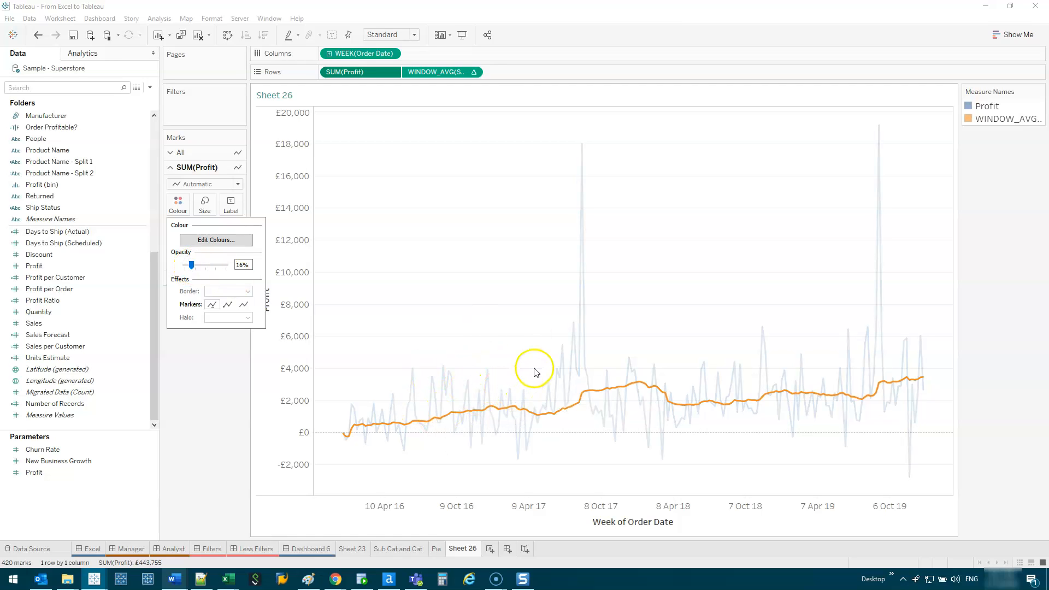
left_click(555, 249)
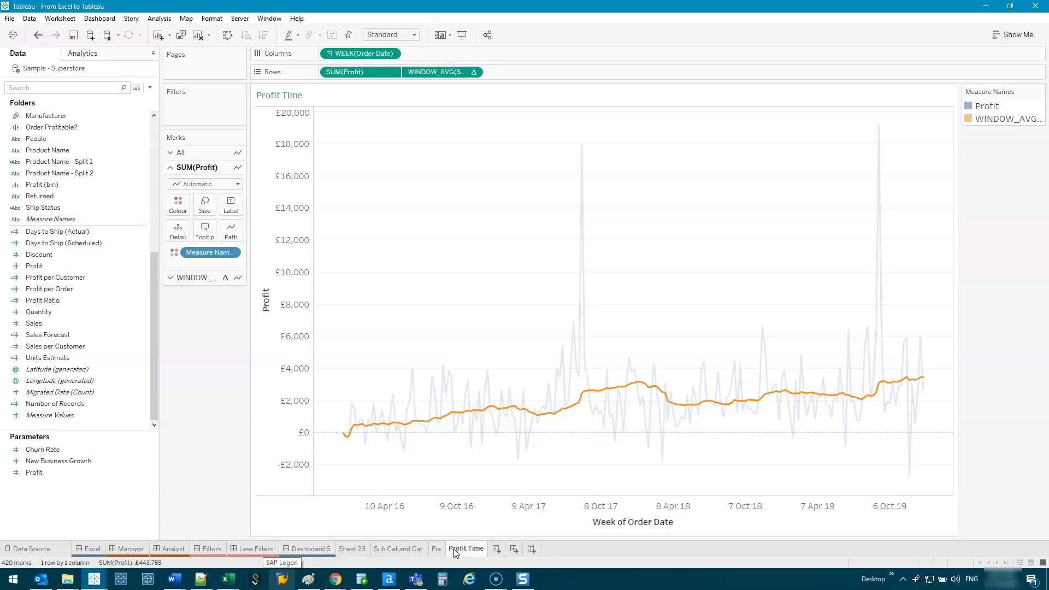
- Examine the axes and region split of the Profit by Product Line and Quantity Sold scatter plot on the Analyst dashboard
left_click(173, 548)
left_click(948, 358)
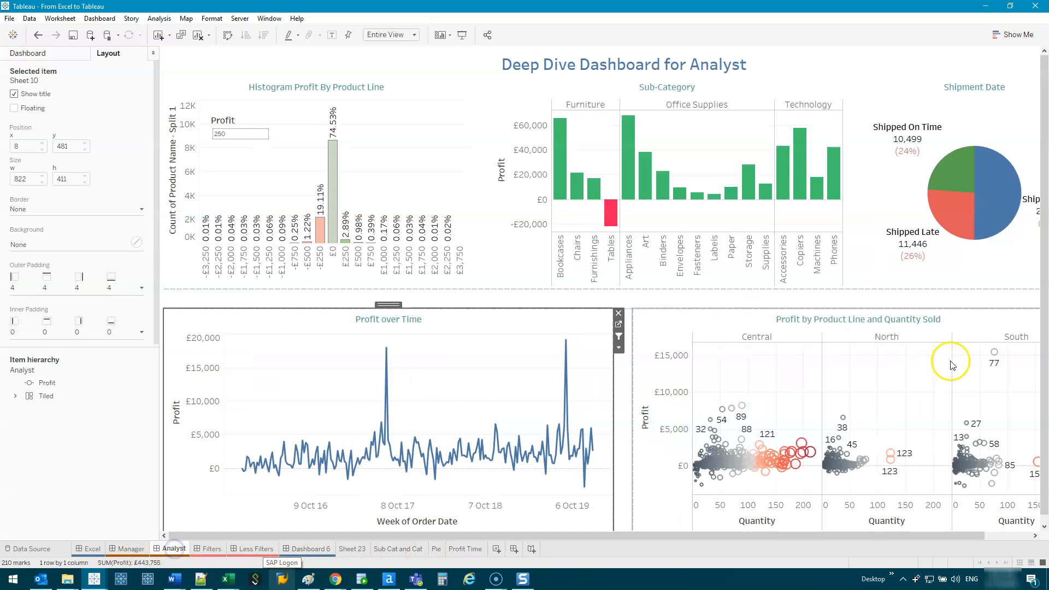
left_click_drag(721, 536, 767, 536)
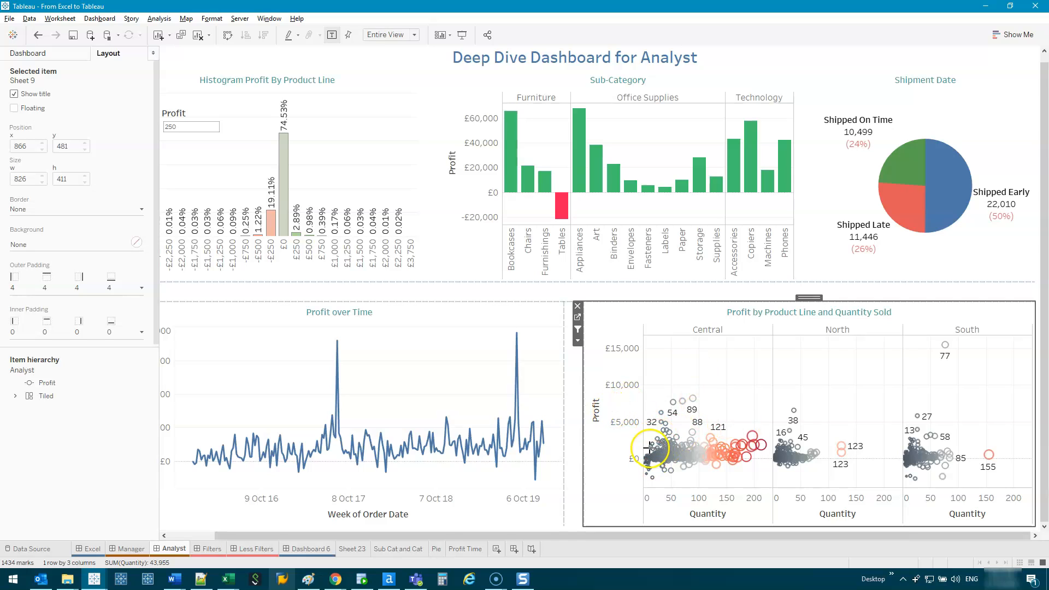
left_click(642, 338)
mouse_move(642, 339)
left_mouse_down()
mouse_move(641, 477)
mouse_move(656, 360)
left_mouse_up()
left_click_drag(638, 494, 803, 485)
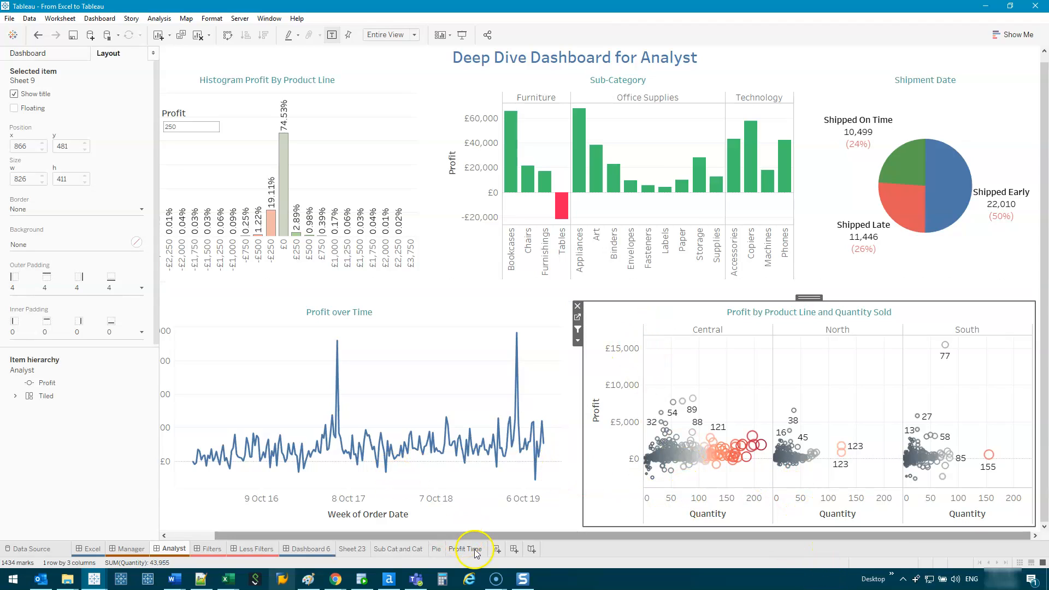
- Create a new worksheet plotting Quantity against Profit, swapping the axes so Quantity is on columns and Profit on rows
left_click(496, 549)
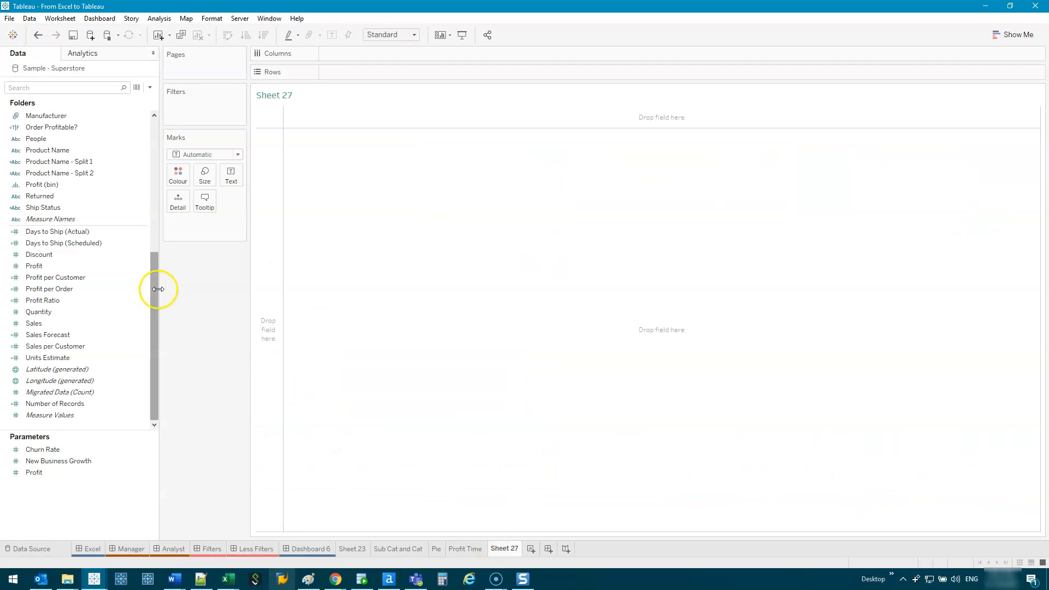
left_click_drag(158, 287, 175, 288)
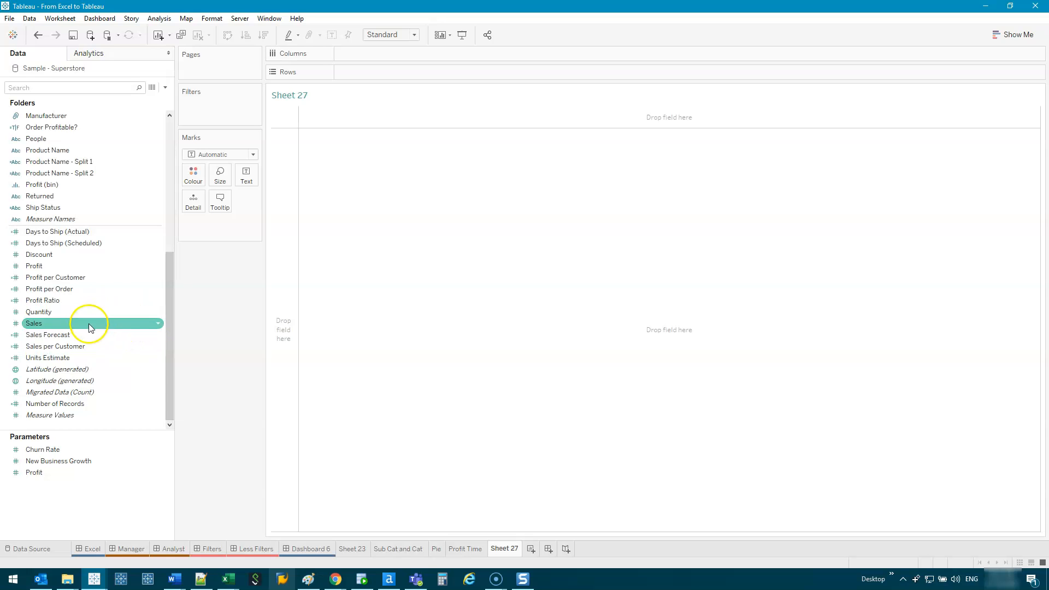
double_click(59, 313)
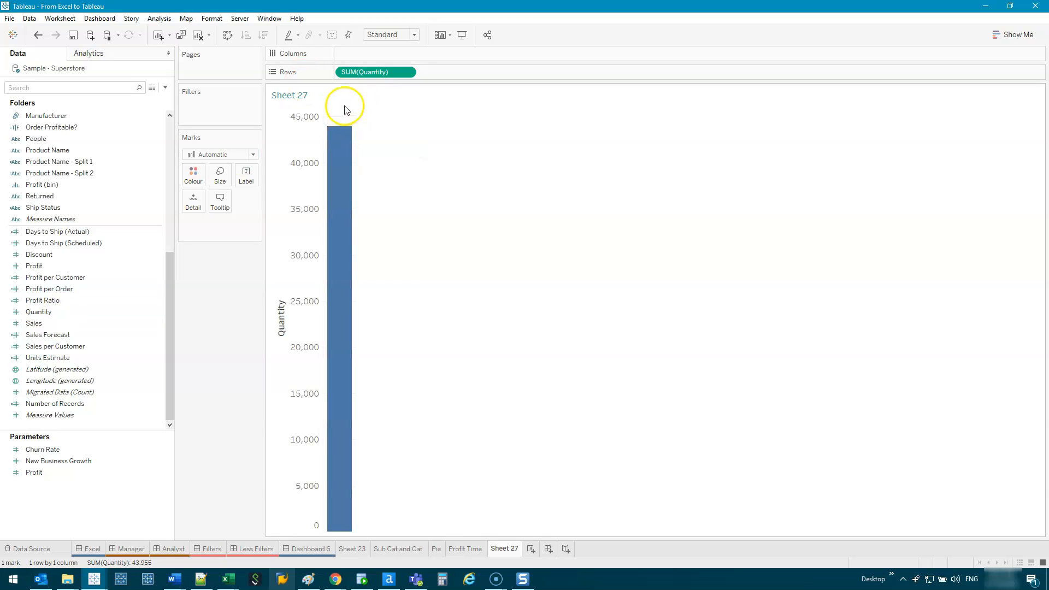
mouse_move(339, 143)
left_click(320, 200)
left_click(44, 267)
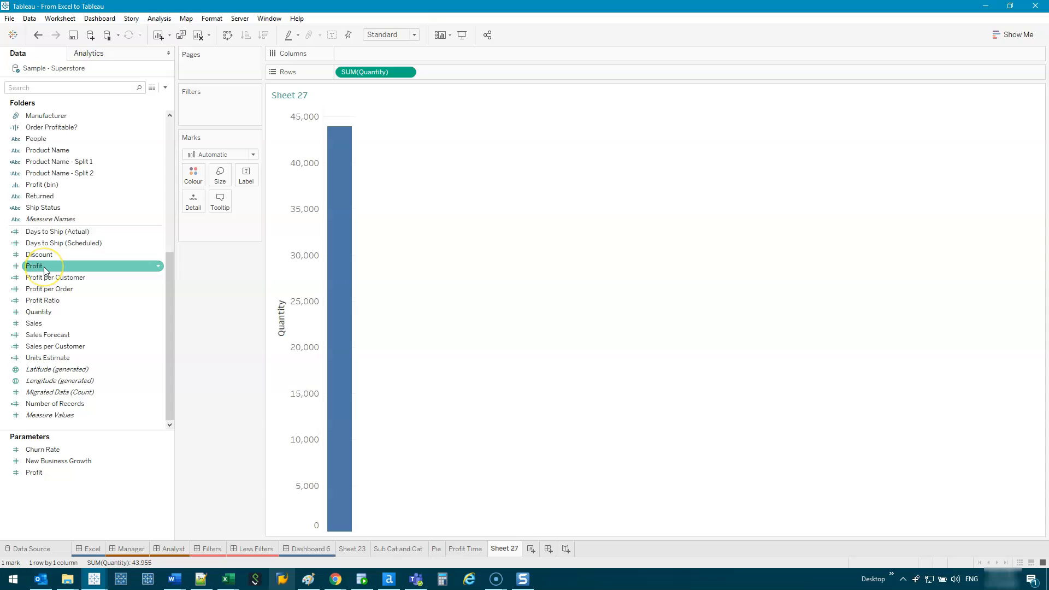
double_click(44, 267)
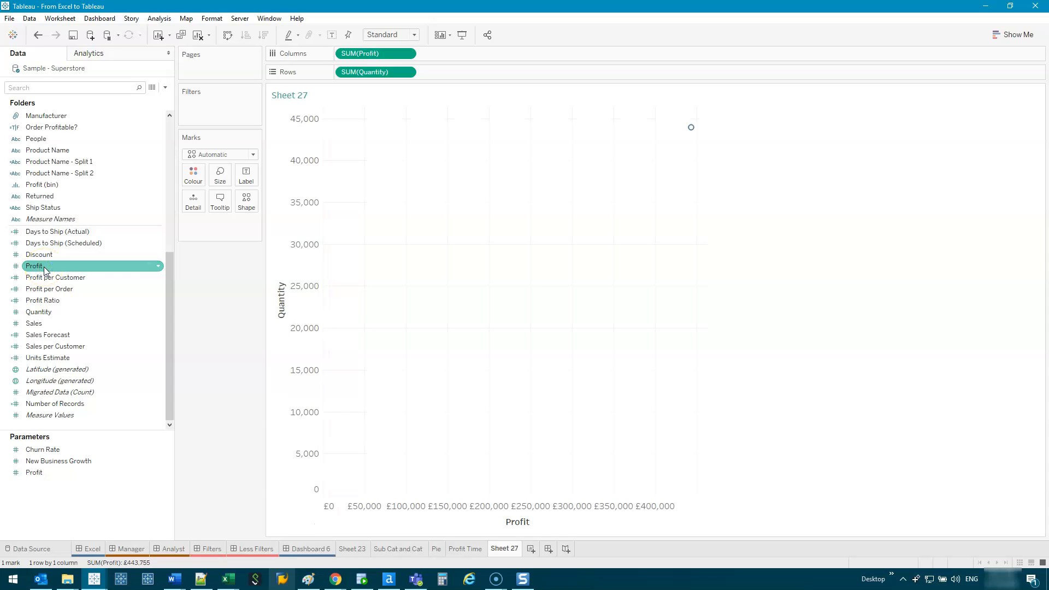
mouse_move(689, 132)
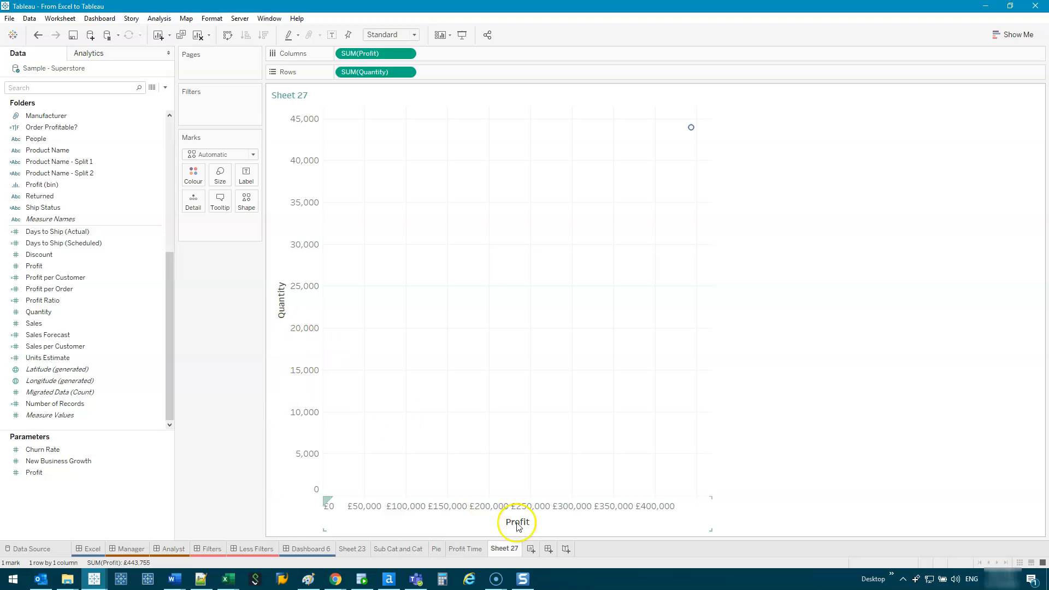
left_click(228, 39)
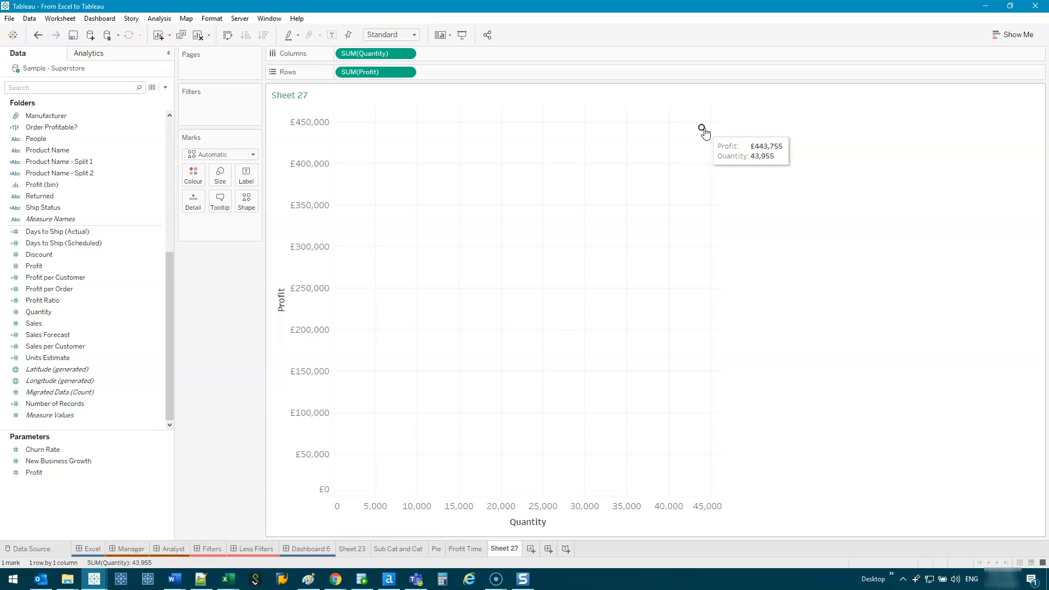
- Try splitting the scatter plot by City with city labels, then by Sub-Category, taking each breakdown off again
scroll(88, 262, "up", 5)
scroll(90, 227, "up", 1)
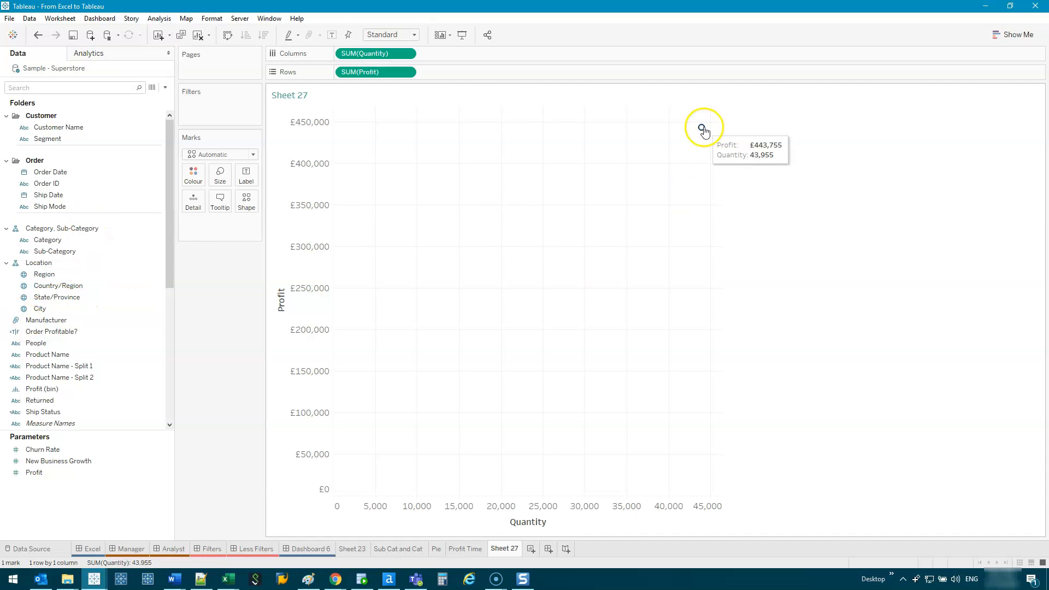
left_click_drag(73, 309, 199, 208)
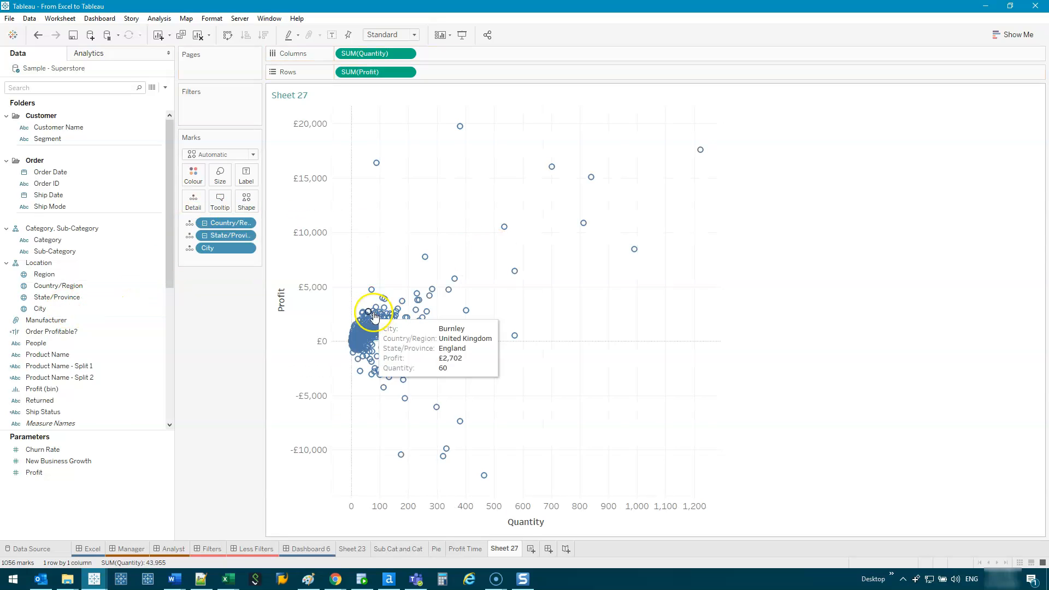
left_click_drag(216, 253, 245, 175)
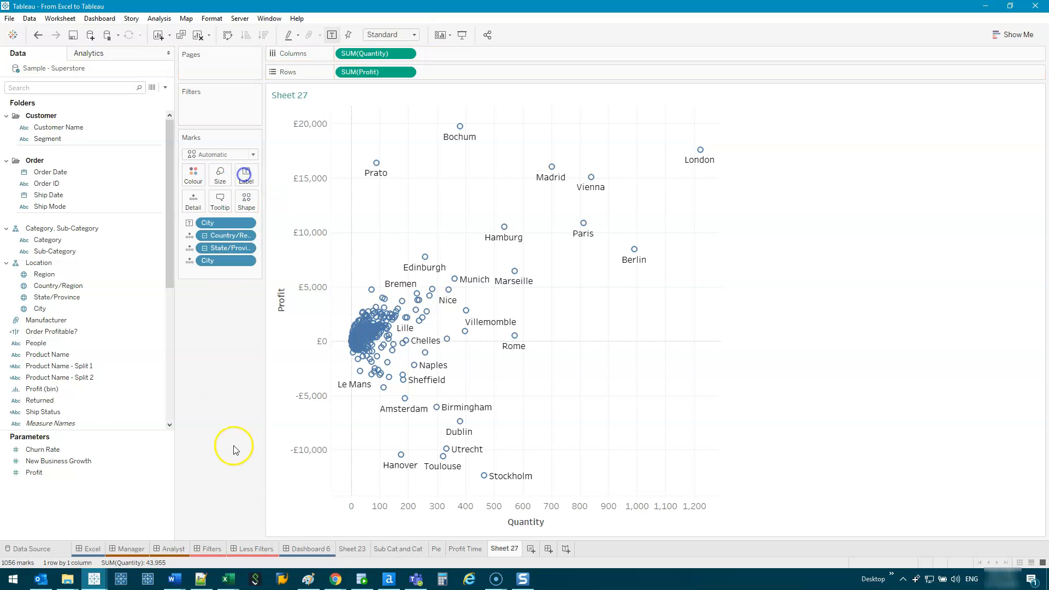
mouse_move(701, 151)
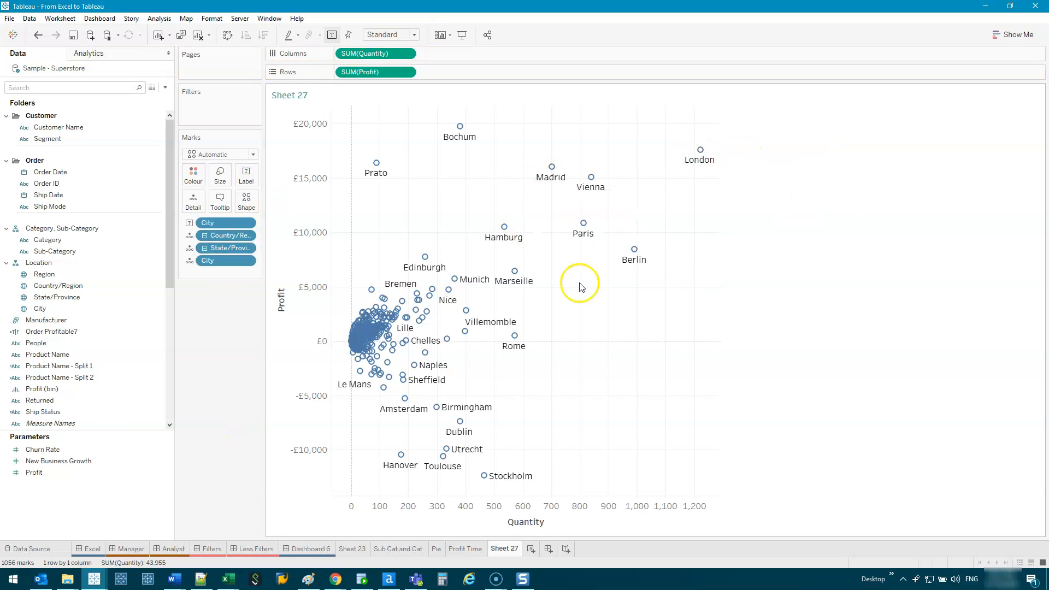
left_click(38, 35)
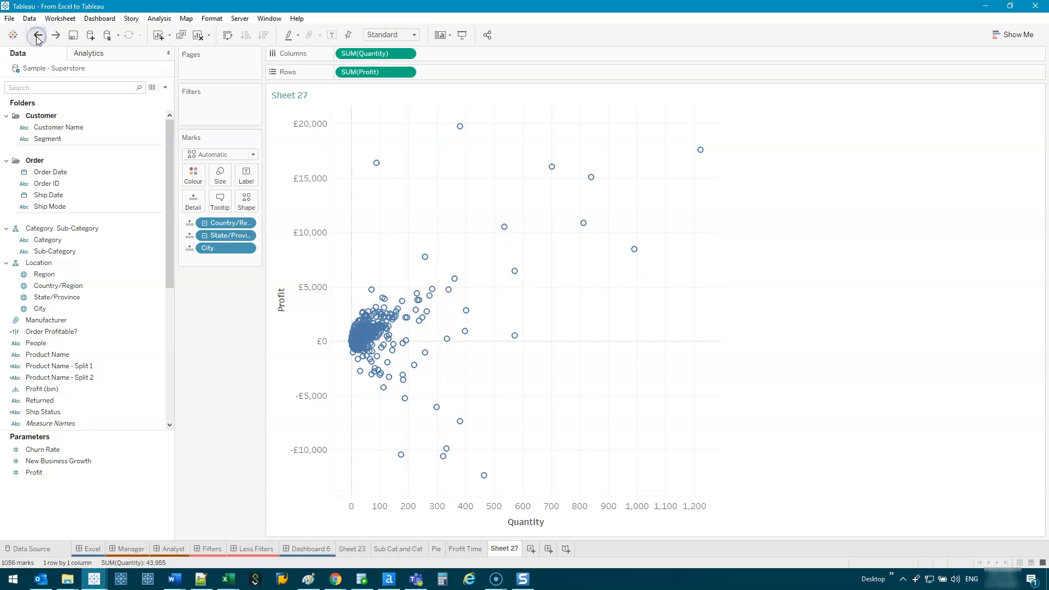
left_click(37, 35)
left_click_drag(82, 252, 202, 201)
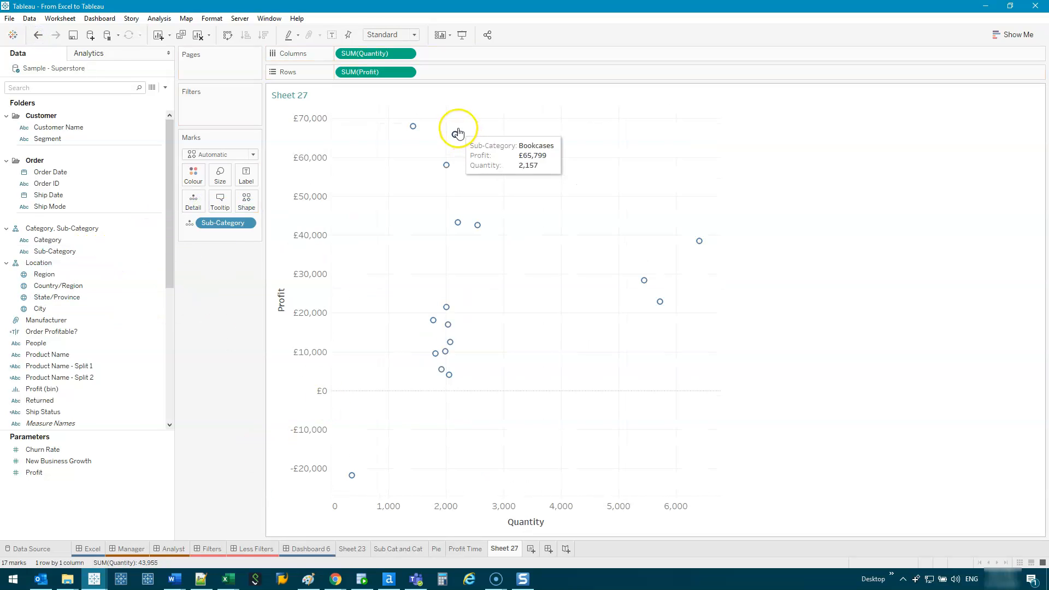
left_click_drag(217, 223, 219, 271)
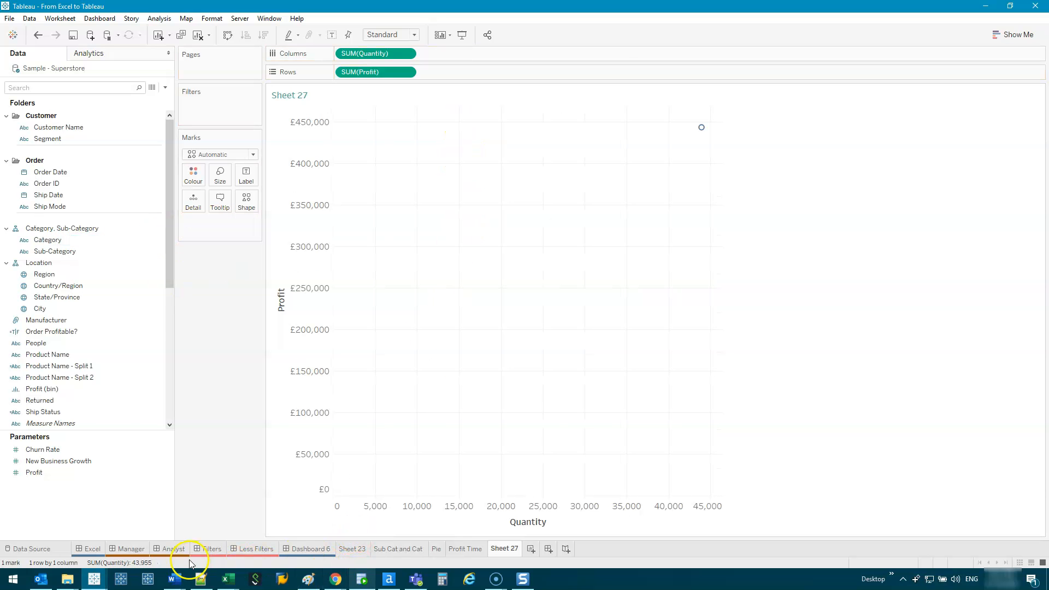
- Check the Analyst dashboard's scatter plot and split Sheet 27's marks by Product Name as detail
left_click(174, 549)
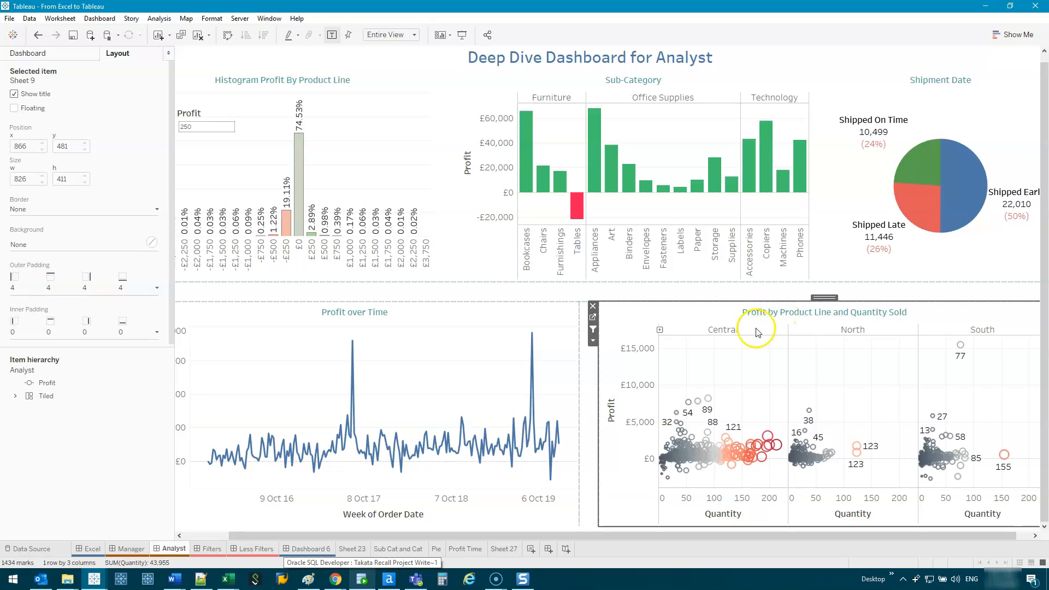
left_click(500, 548)
left_click(78, 330)
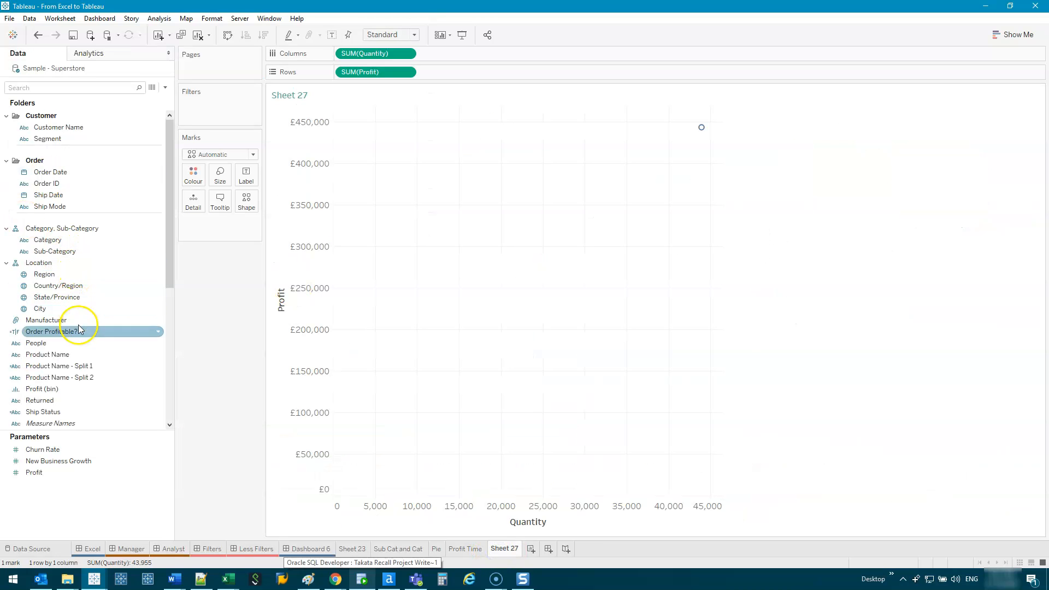
left_click_drag(48, 355, 193, 202)
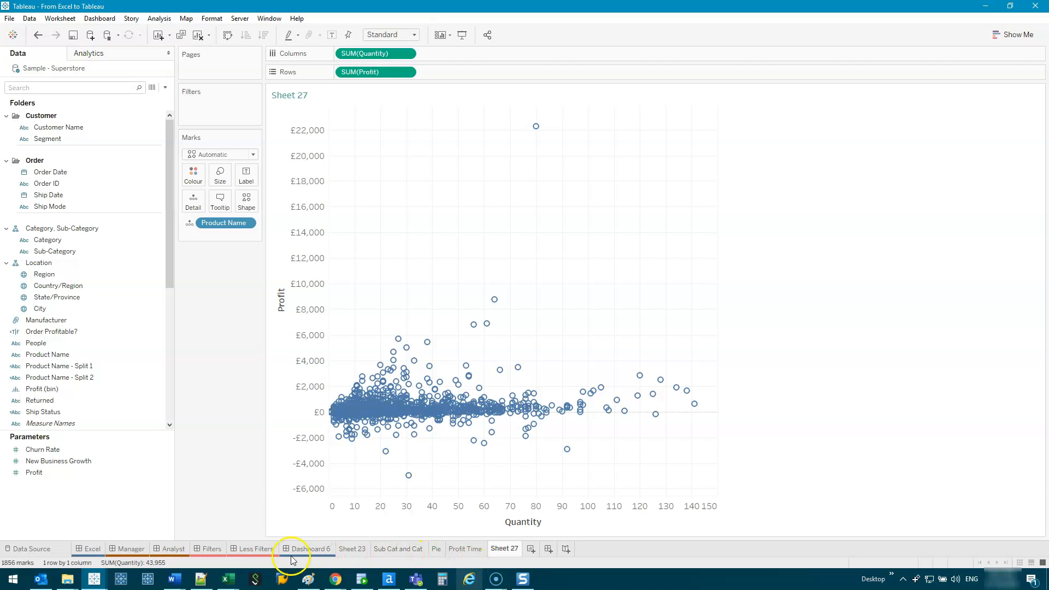
- Compare with the Analyst dashboard again and divide Sheet 27's scatter plot by Region, placed before Quantity on the columns
left_click(172, 549)
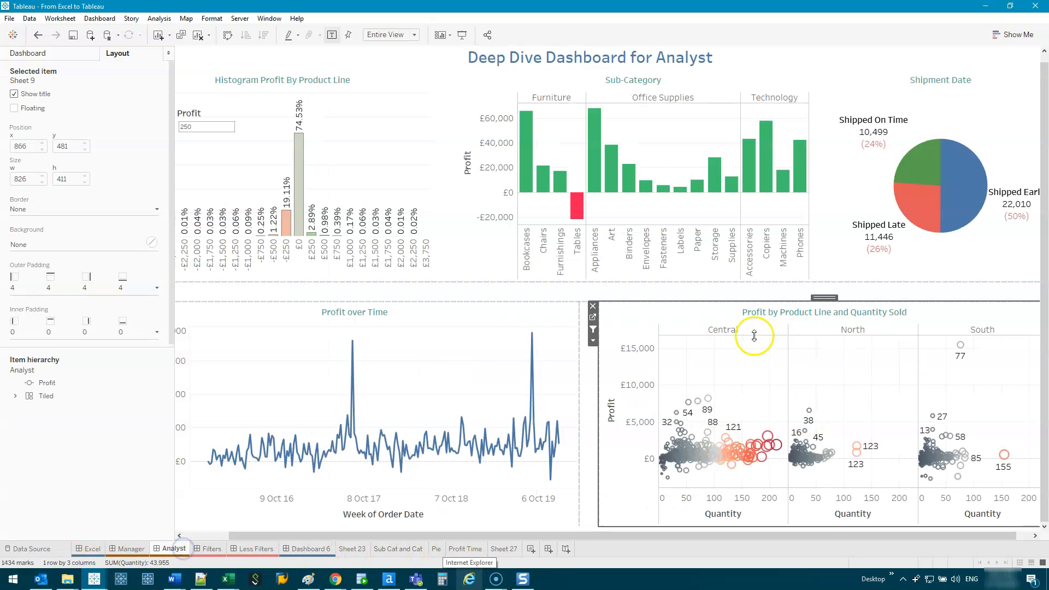
left_click(504, 548)
left_click_drag(45, 274, 343, 54)
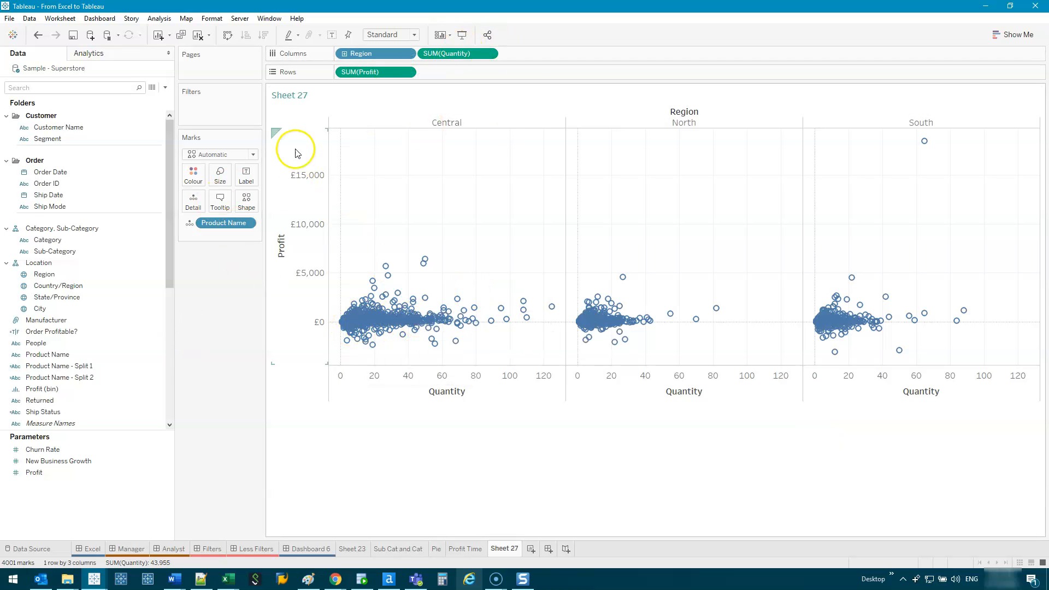
- Colour the scatter plot's marks by Sales with the Sunrise-Sunset Diverging palette and size them by Sales too
scroll(54, 406, "down", 4)
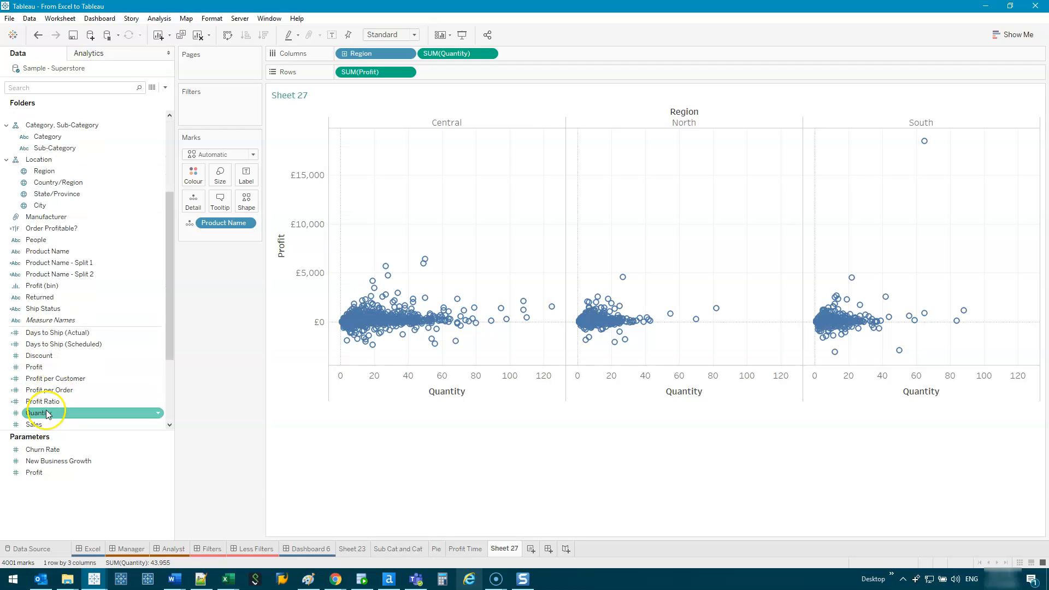
left_click_drag(41, 403, 194, 174)
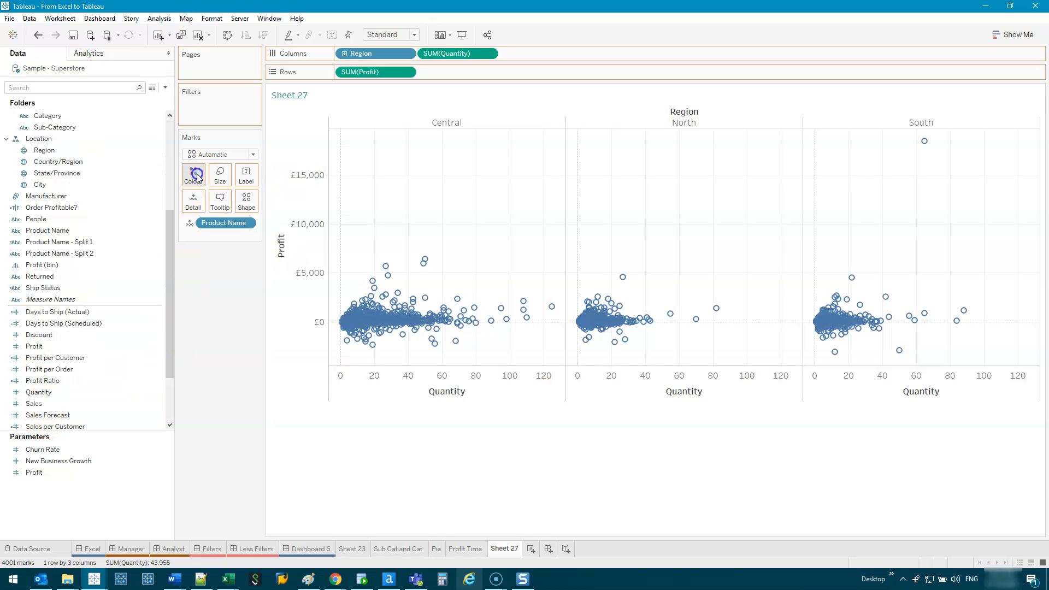
double_click(1010, 105)
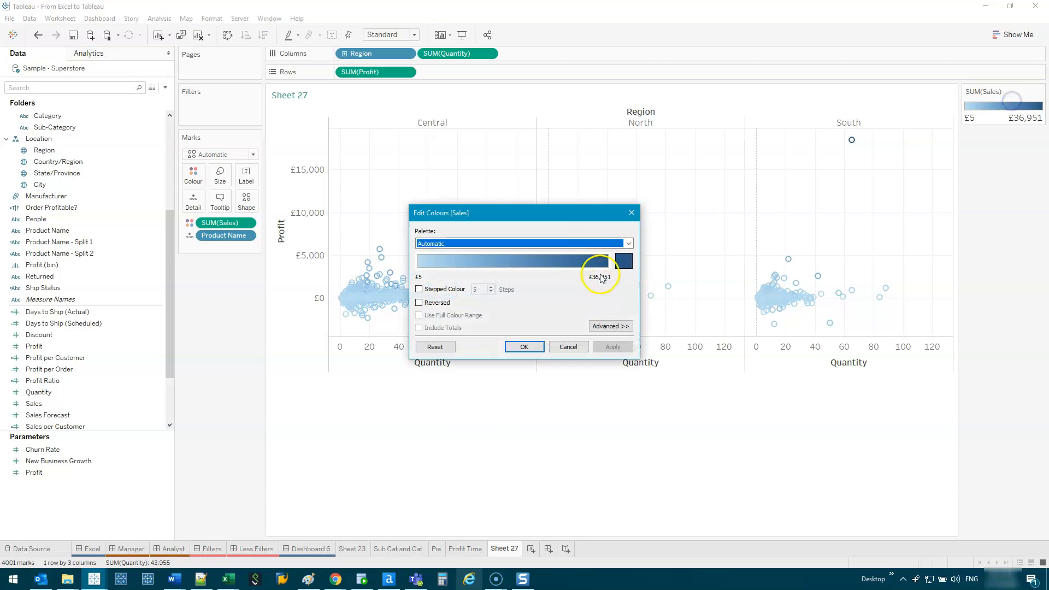
left_click(588, 243)
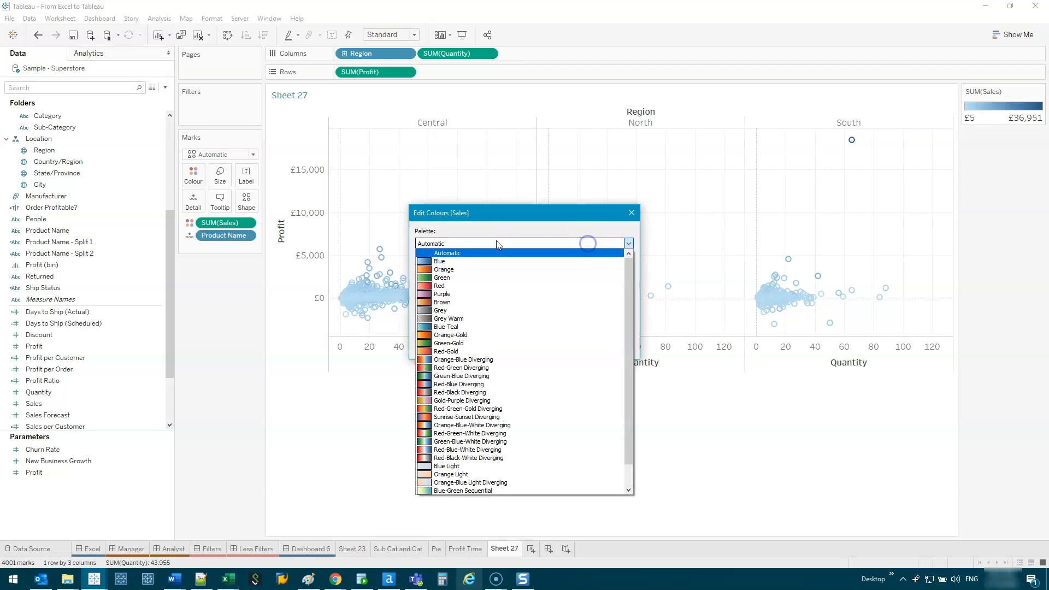
left_click(480, 417)
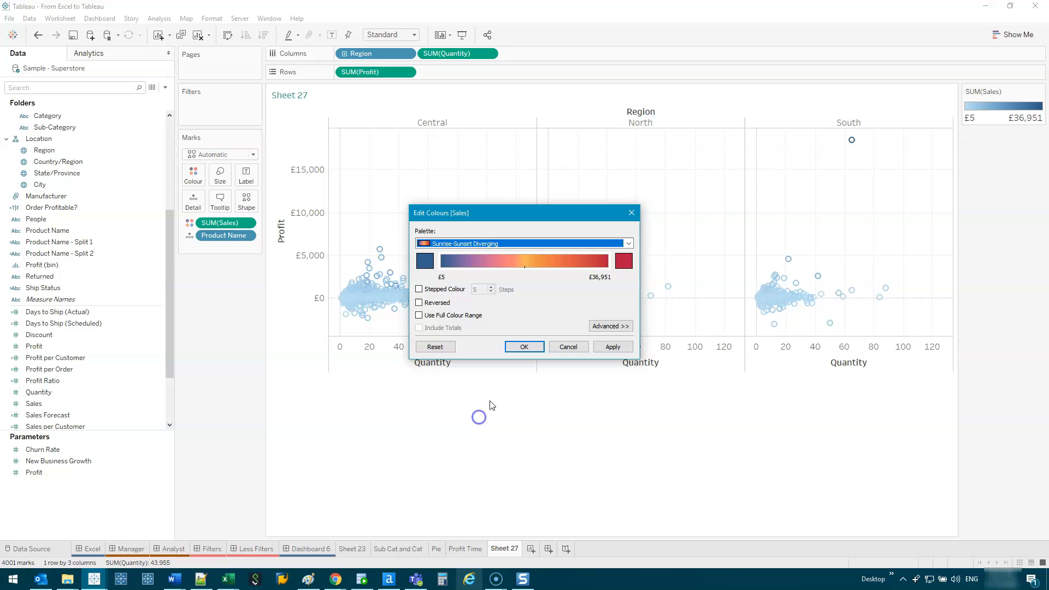
left_click(598, 348)
left_click_drag(532, 211, 722, 146)
left_click(715, 283)
left_click_drag(223, 223, 225, 181)
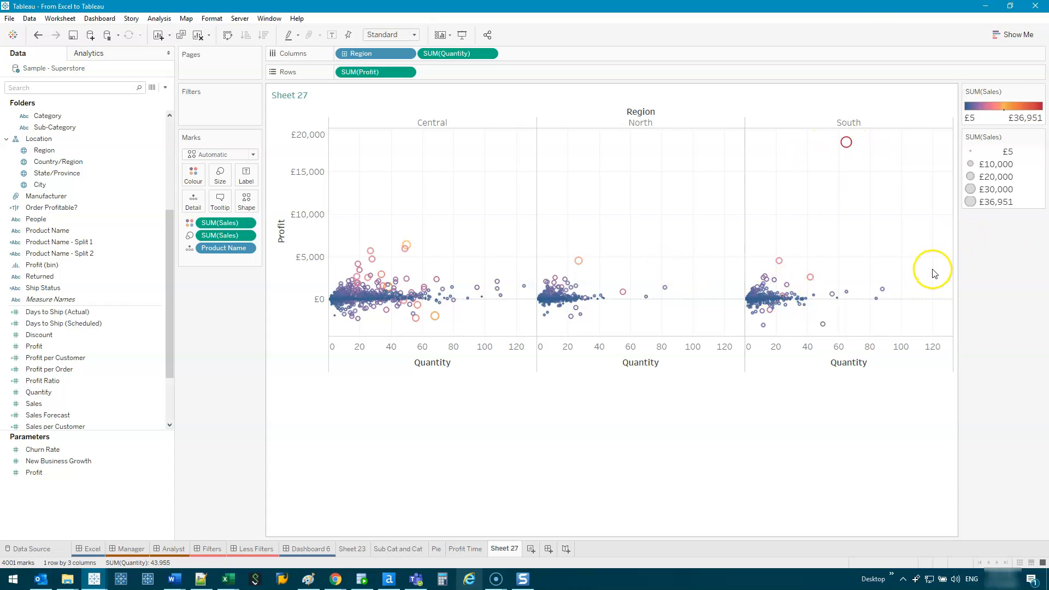
- Exclude the highest-profit outlier marks from the scatter plot and fit the chart to Entire View
left_click_drag(944, 272, 317, 119)
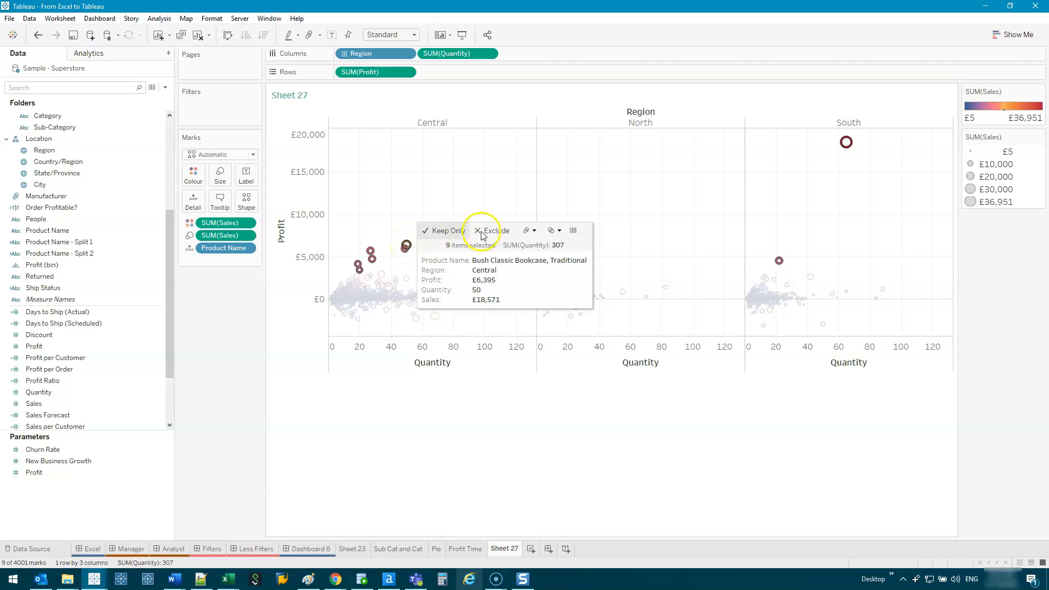
left_click(483, 232)
left_click(414, 35)
left_click(394, 76)
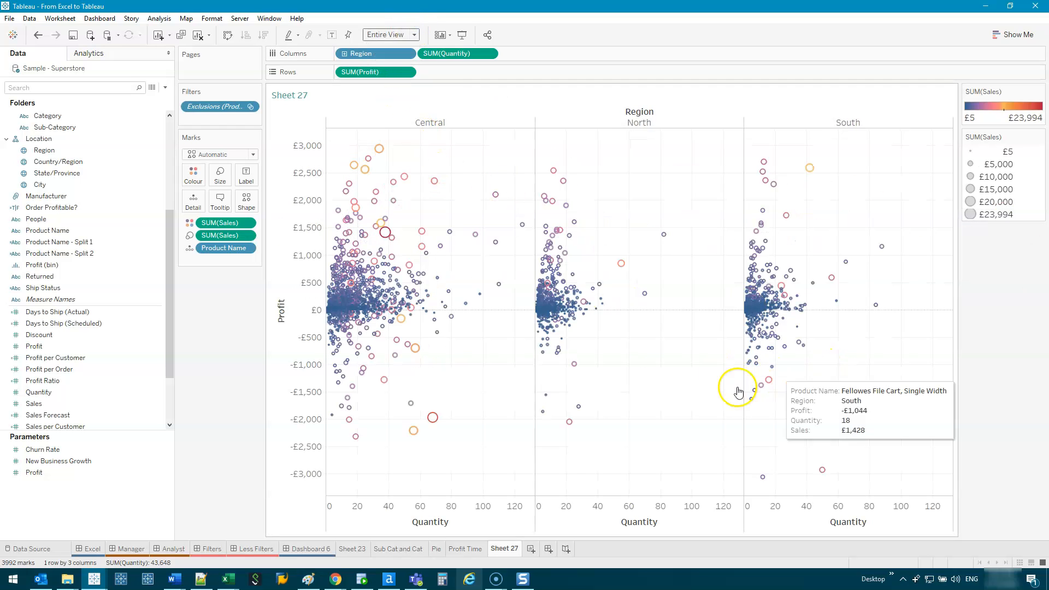
- Swap the scatter plot's axes so Profit is on columns and Quantity on rows, and name the worksheet Scatter
mouse_move(430, 319)
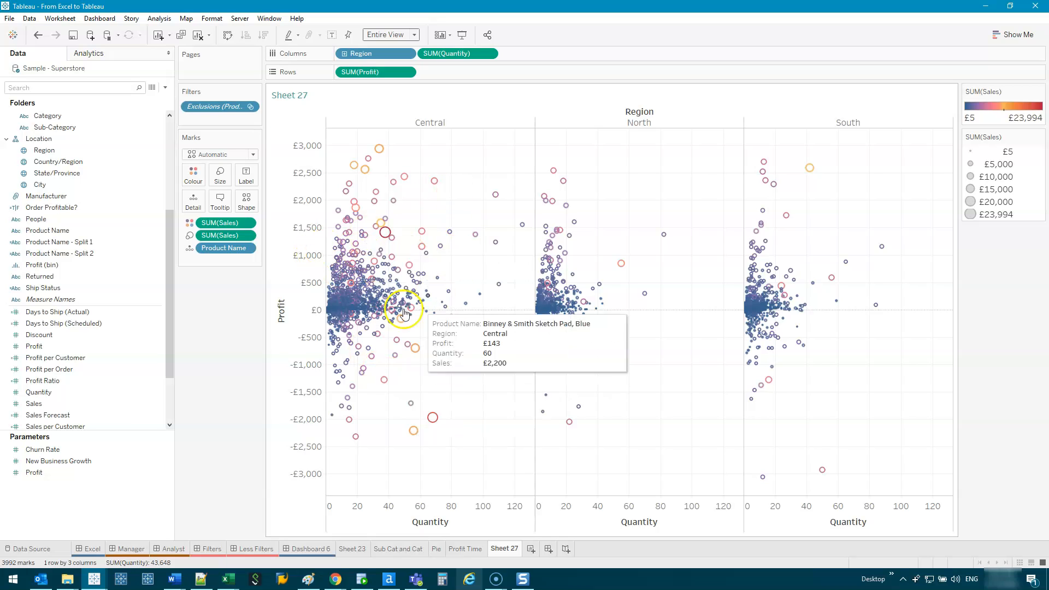
left_click_drag(433, 53, 448, 76)
left_click_drag(380, 73, 463, 55)
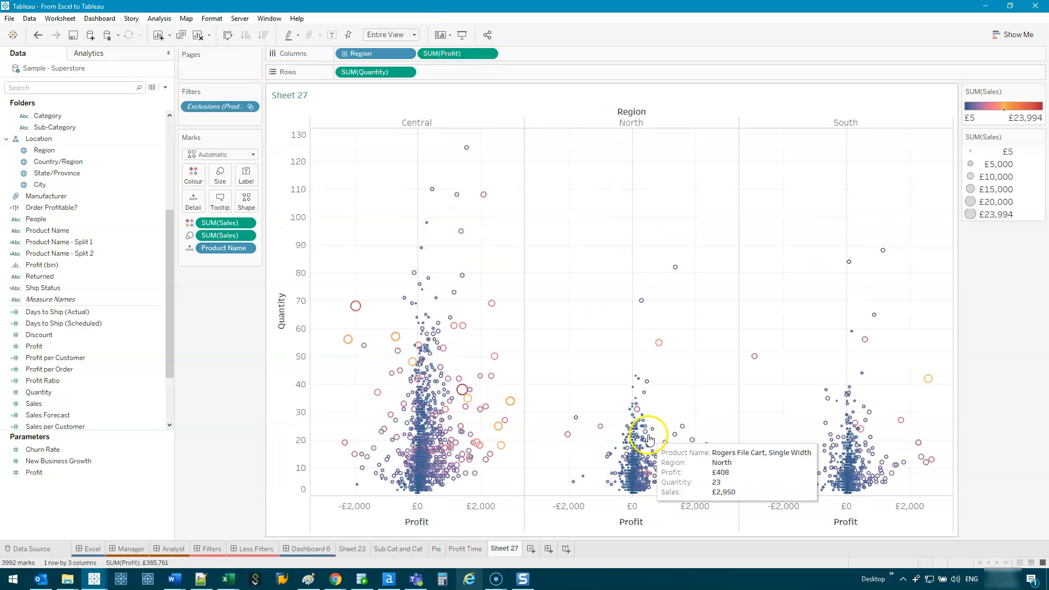
mouse_move(464, 149)
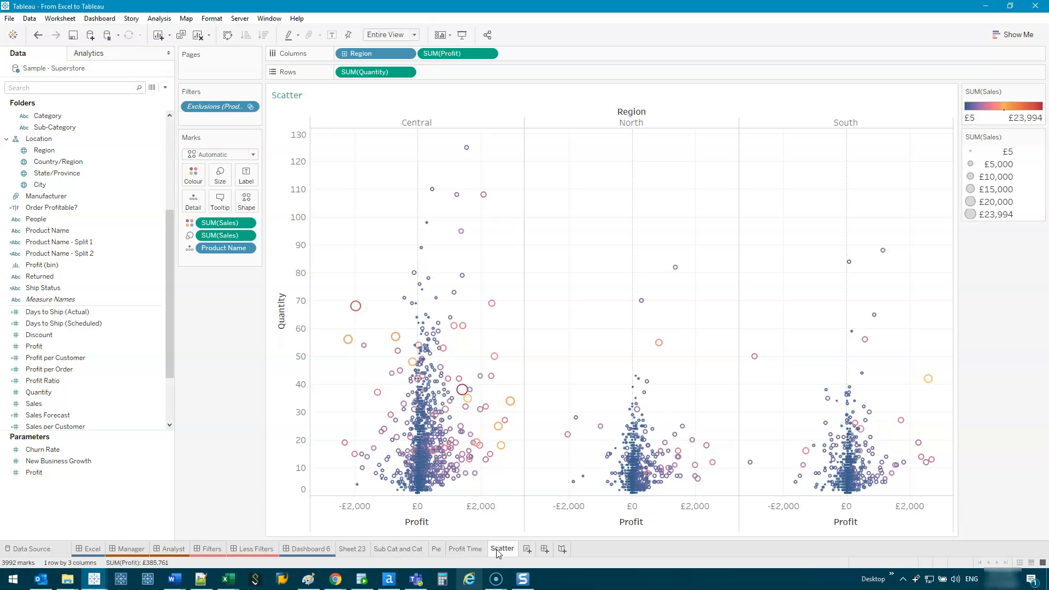
- Check the profit histogram on the Analyst dashboard and create a new blank worksheet, widening its data pane slightly
left_click(178, 549)
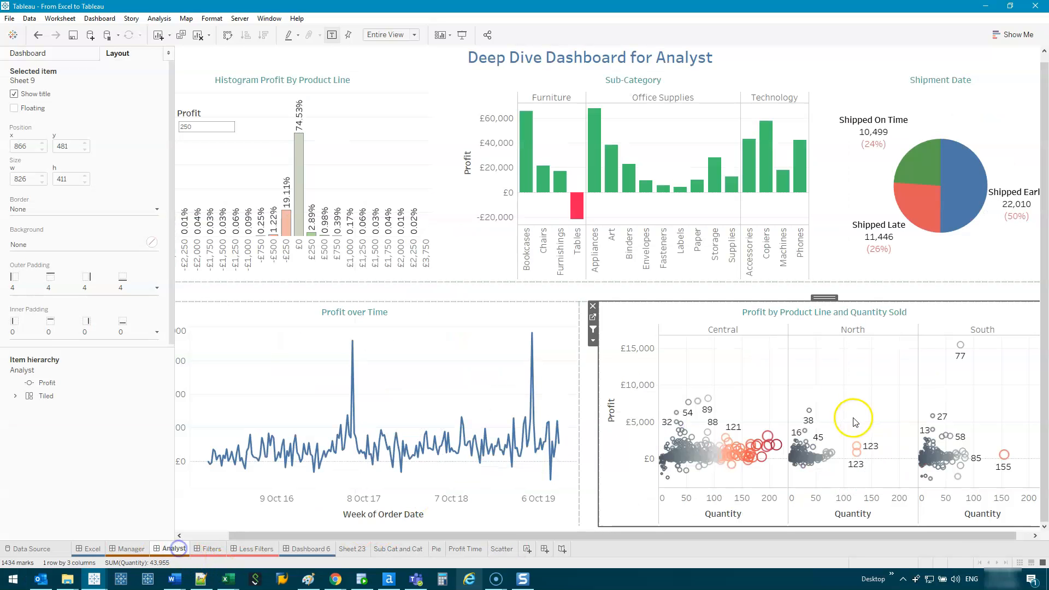
left_click(404, 94)
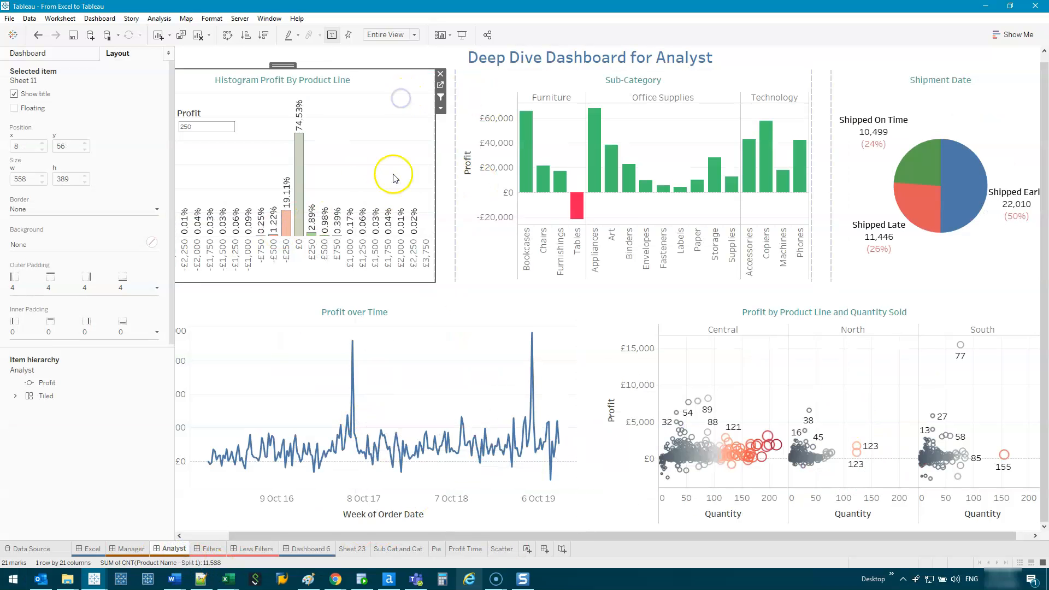
left_click(530, 549)
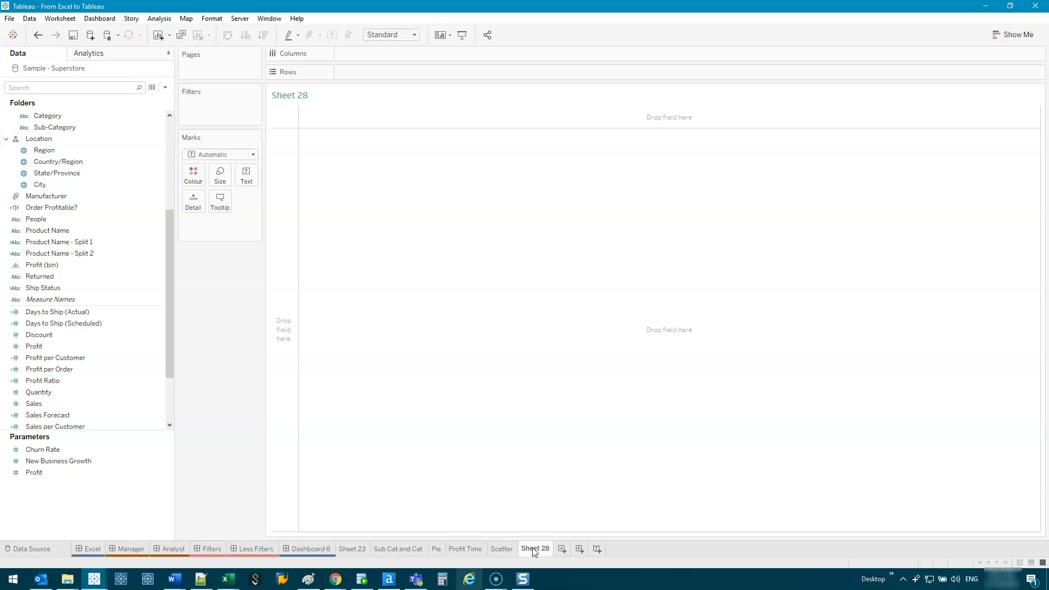
left_click(1010, 35)
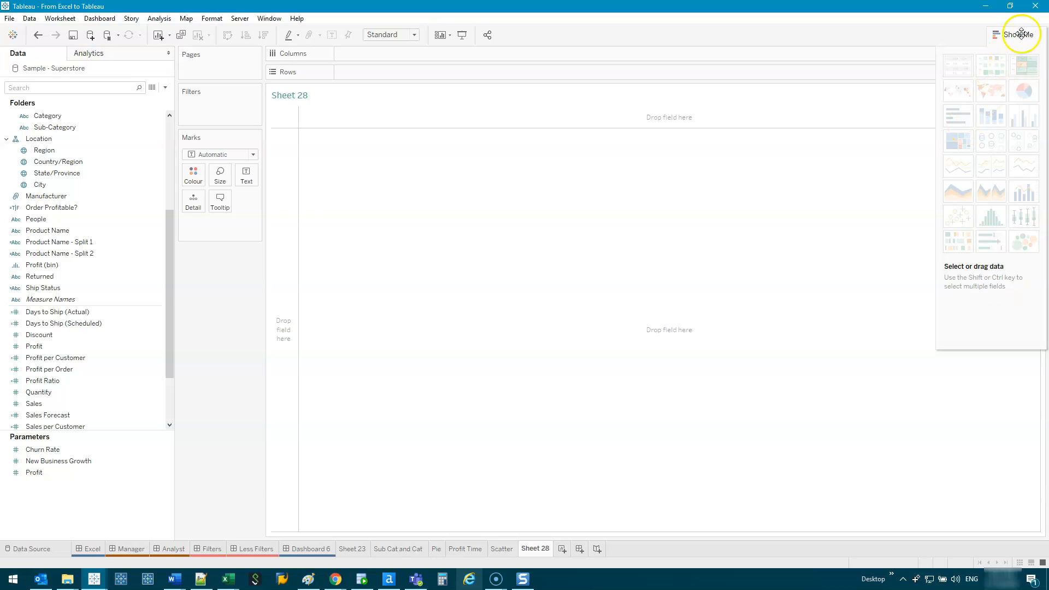
left_click(1019, 33)
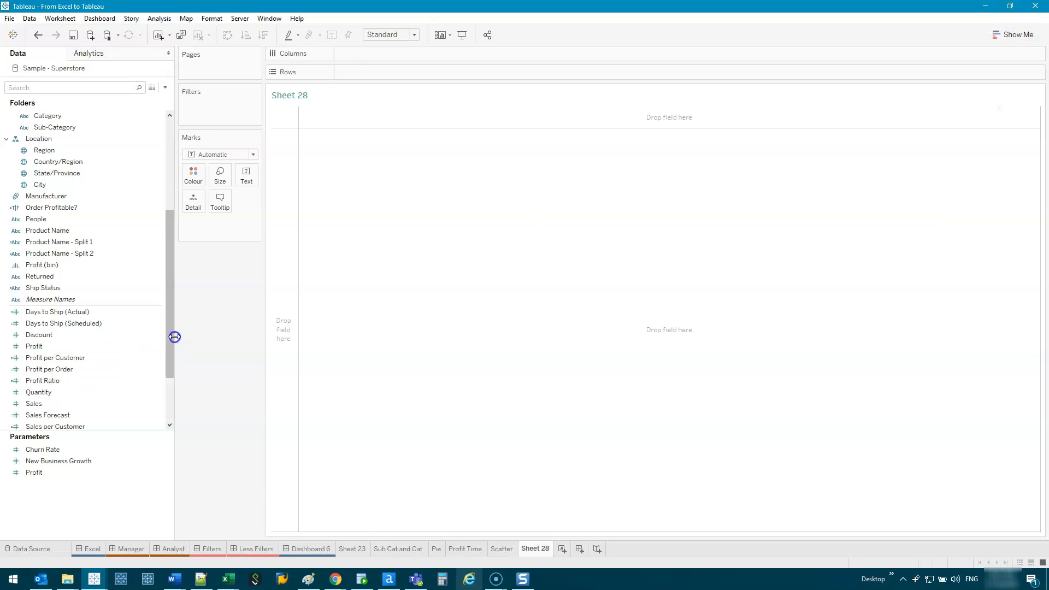
left_click_drag(175, 335, 199, 338)
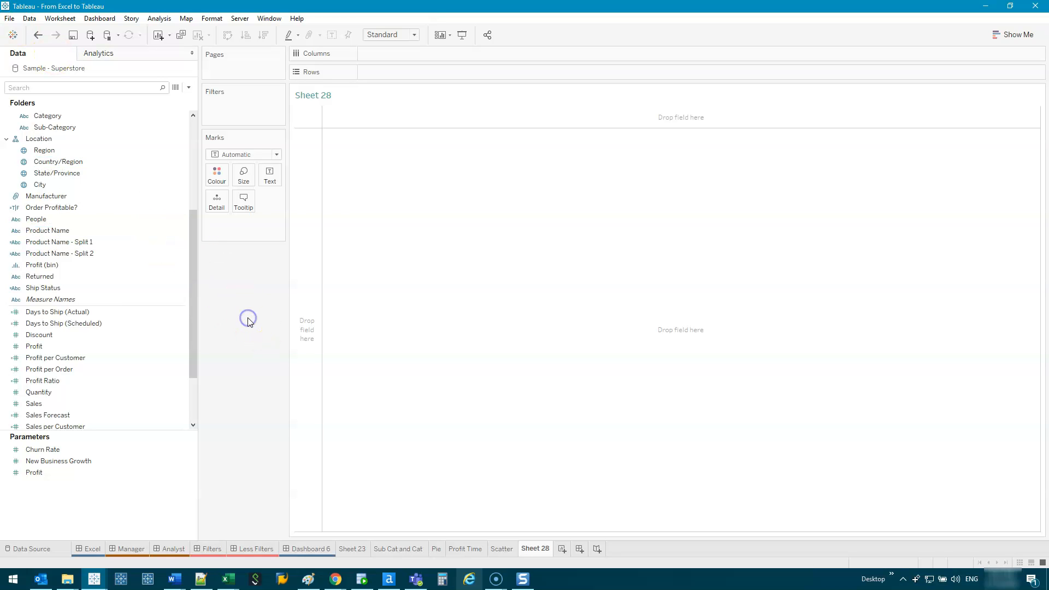
left_click(65, 199)
double_click(47, 115)
left_click(242, 296)
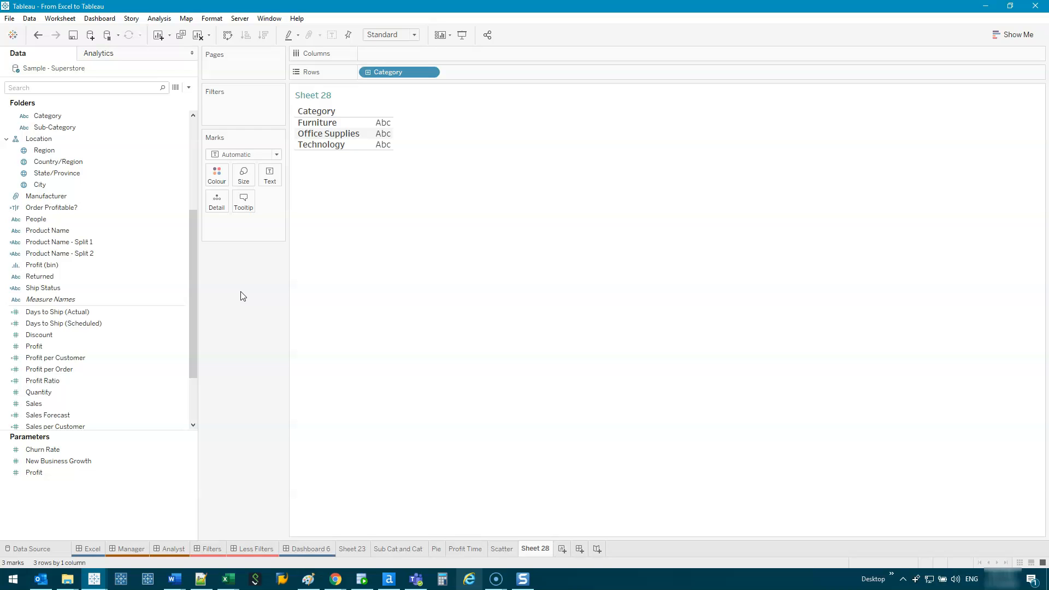
key("ctrl+z")
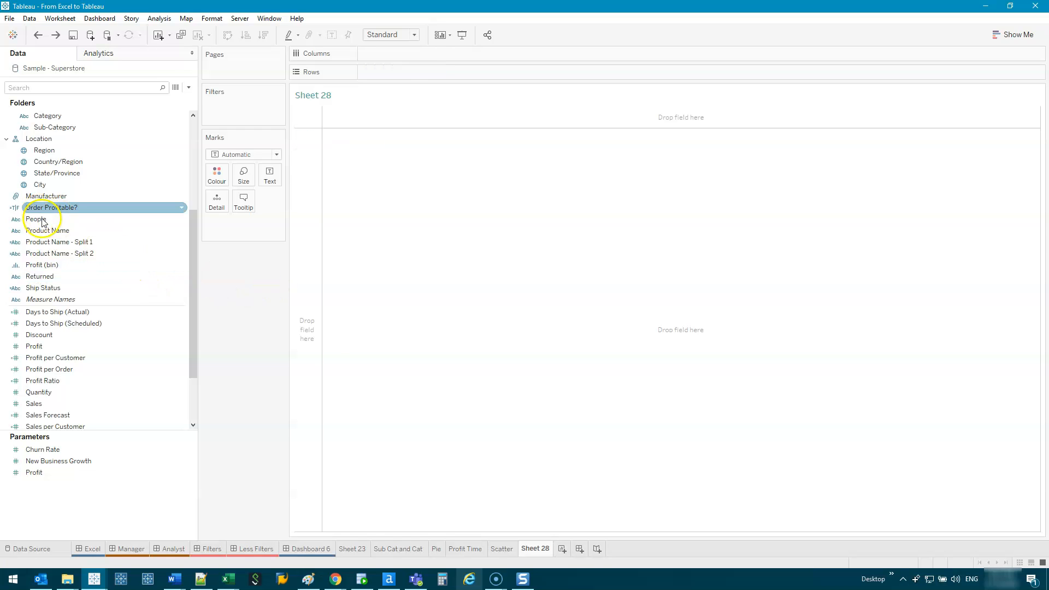
- Try listing Product Name on the new worksheet's rows, look down to the end of the list, and take the field off again
double_click(71, 231)
left_click_drag(421, 132, 430, 526)
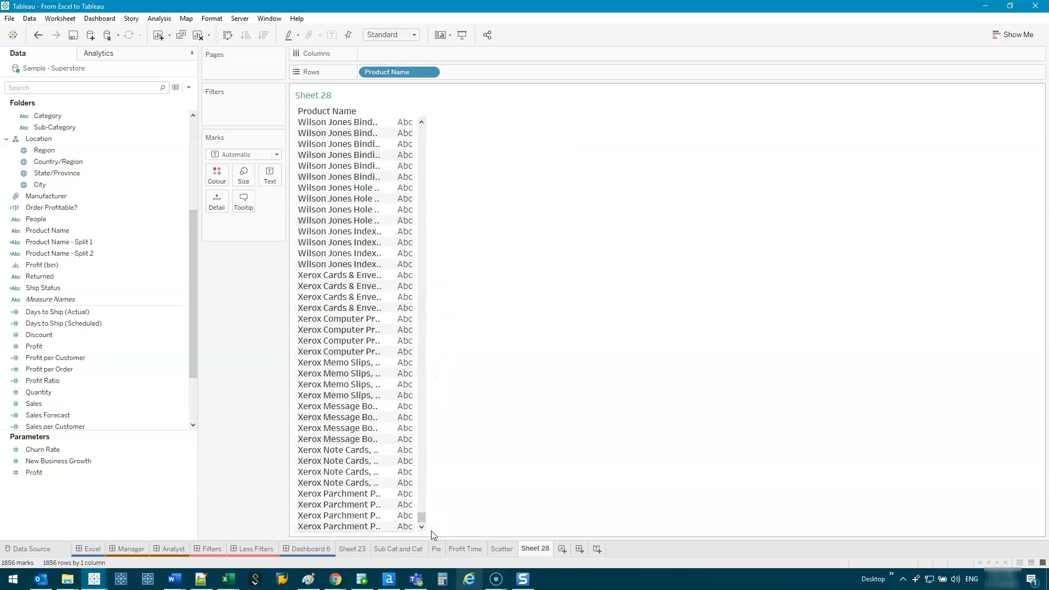
mouse_move(311, 119)
left_mouse_down()
mouse_move(601, 113)
mouse_move(616, 328)
mouse_move(332, 138)
left_mouse_up()
key("Escape")
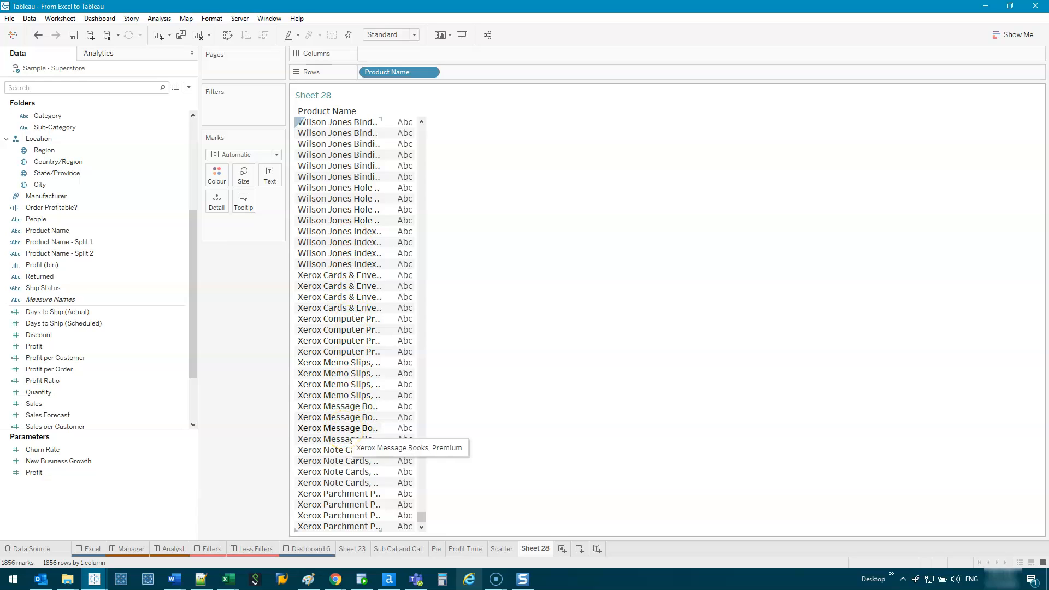
left_click_drag(399, 71, 234, 287)
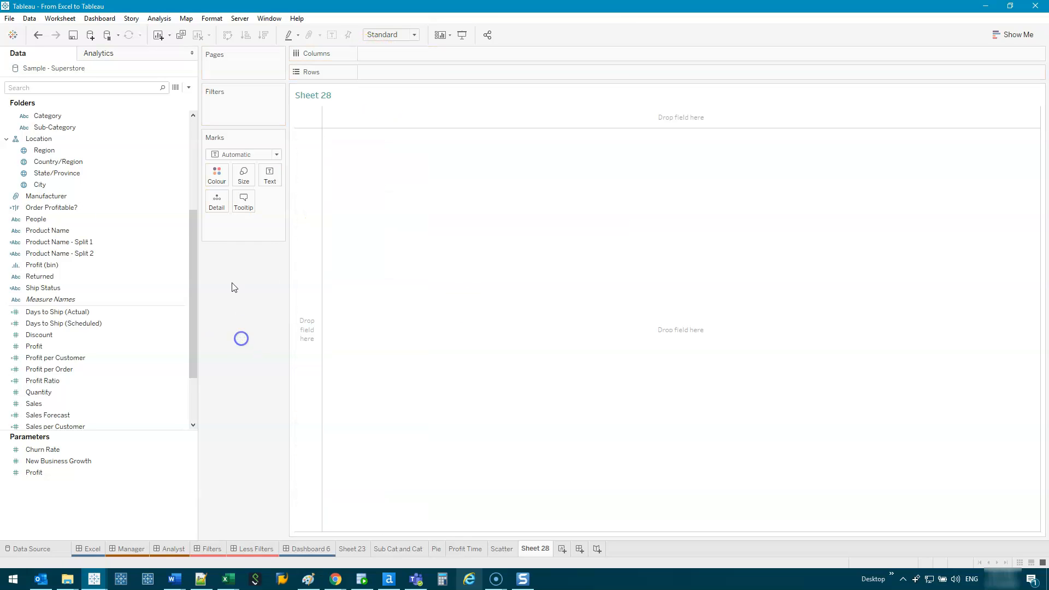
left_click(47, 349)
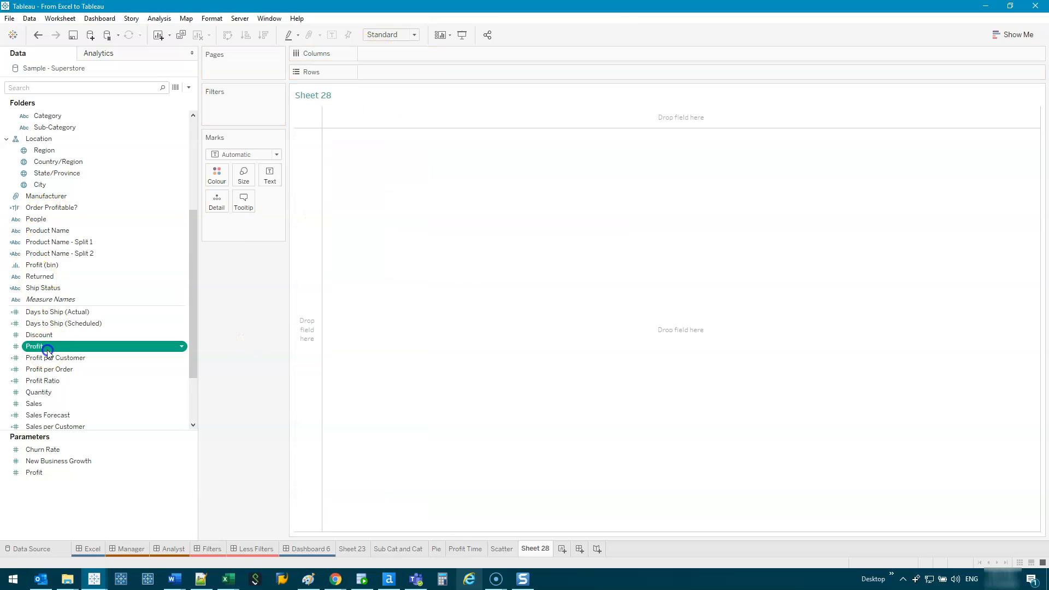
left_click(71, 392)
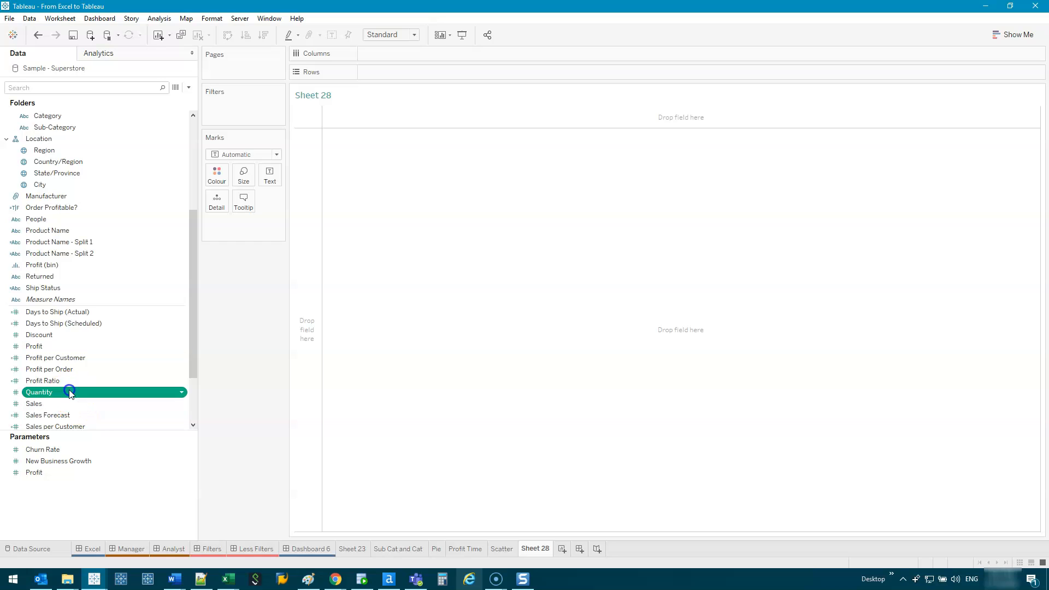
right_click(112, 398)
left_click(168, 268)
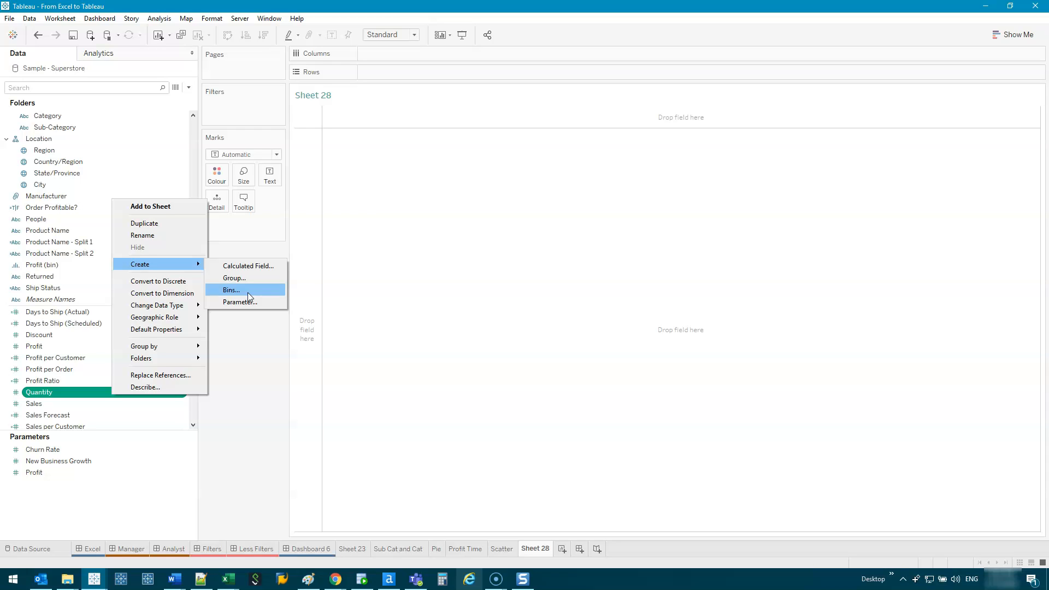
left_click(69, 397)
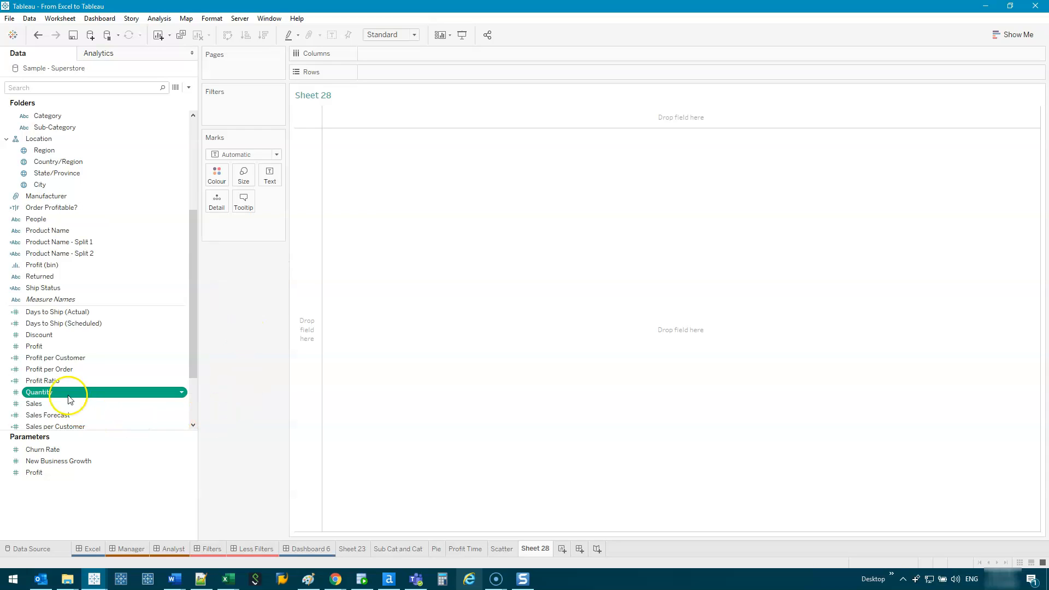
- Build a bar chart of Quantity by Product Name, sorted in descending order and fitted to Entire View
double_click(63, 391)
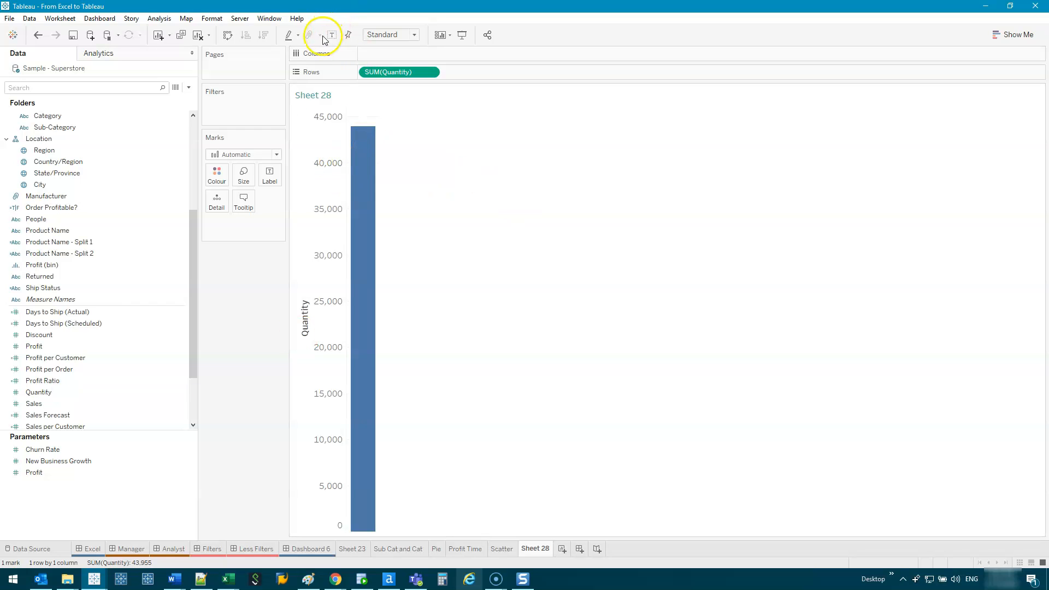
double_click(70, 229)
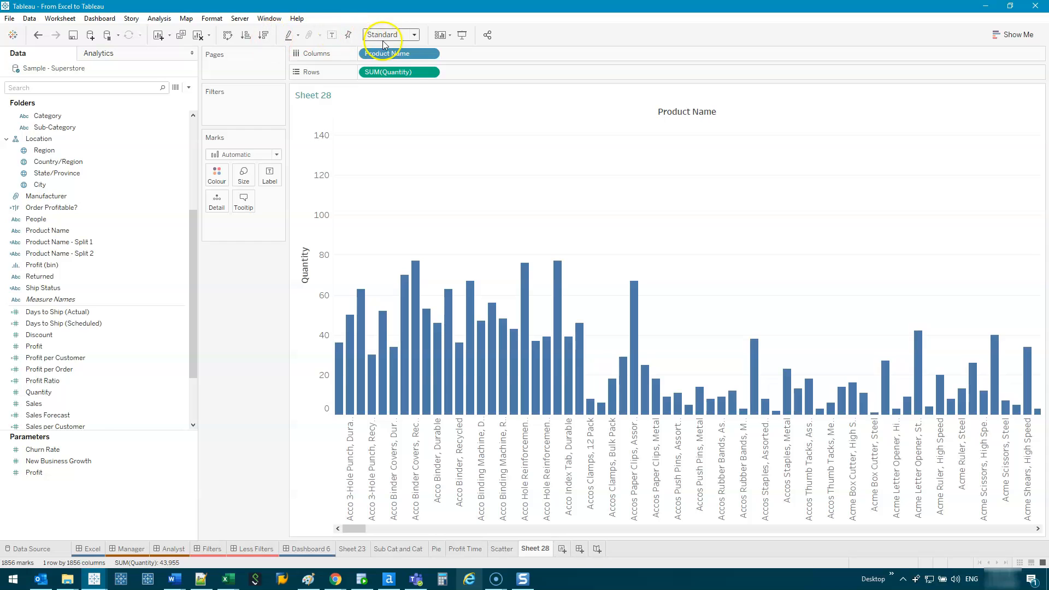
left_click(396, 36)
left_click(397, 73)
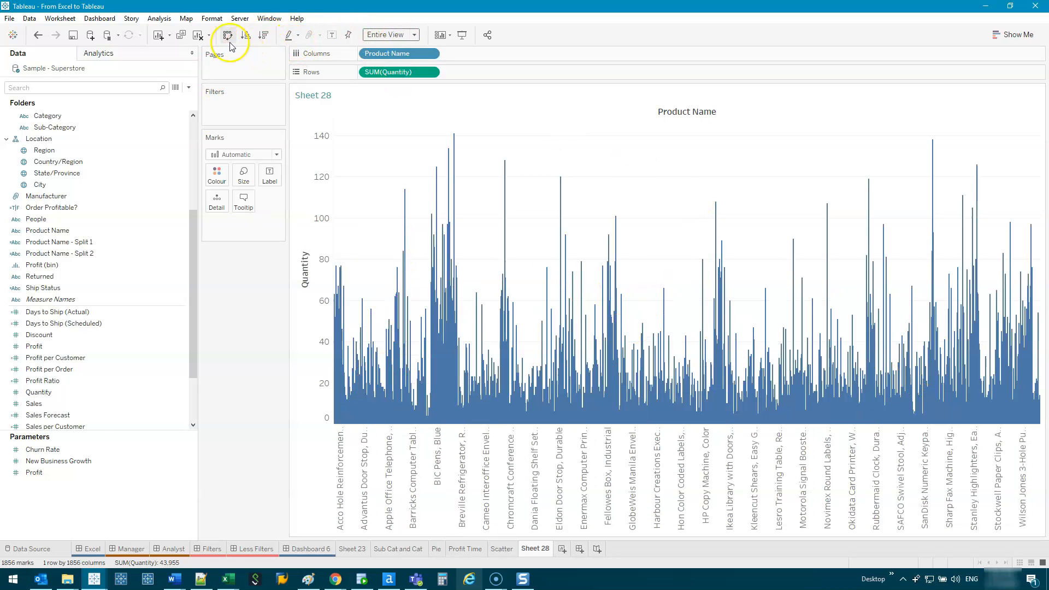
left_click(264, 36)
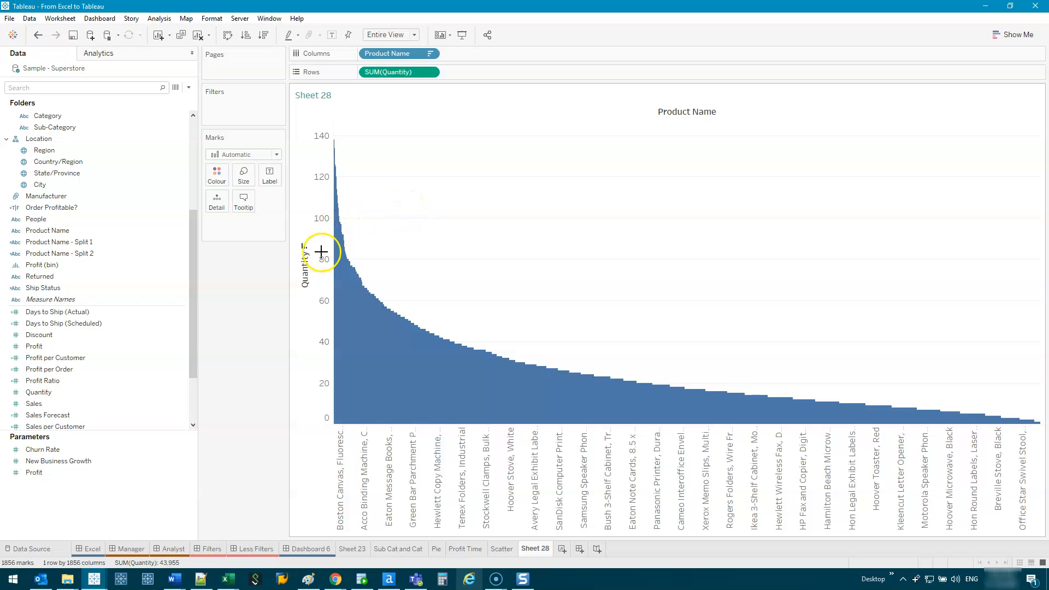
- Set the Quantity axis to fixed major tick marks with a tick interval of 50
double_click(315, 235)
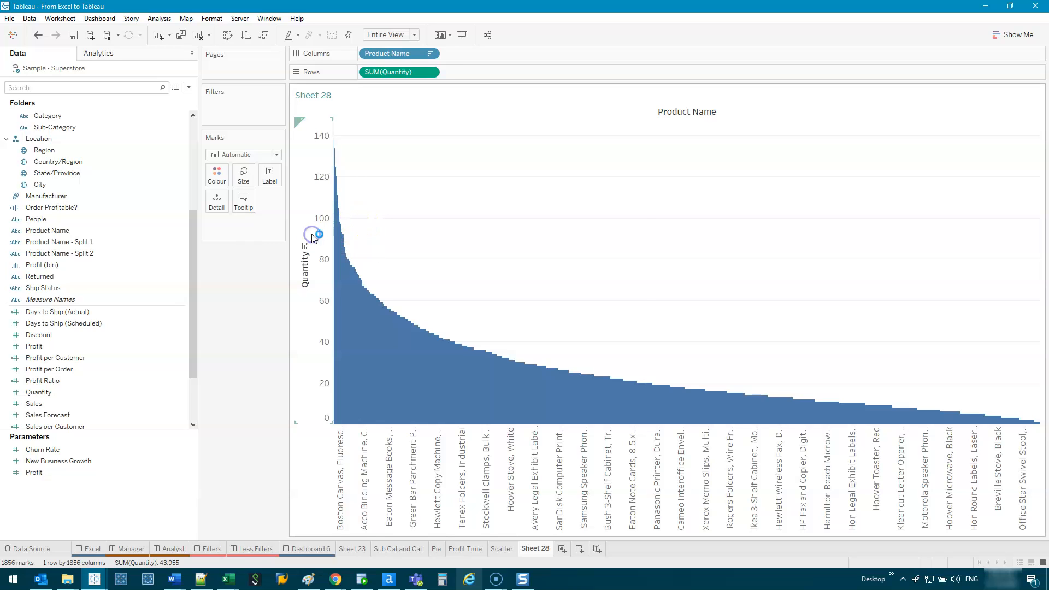
left_click(549, 131)
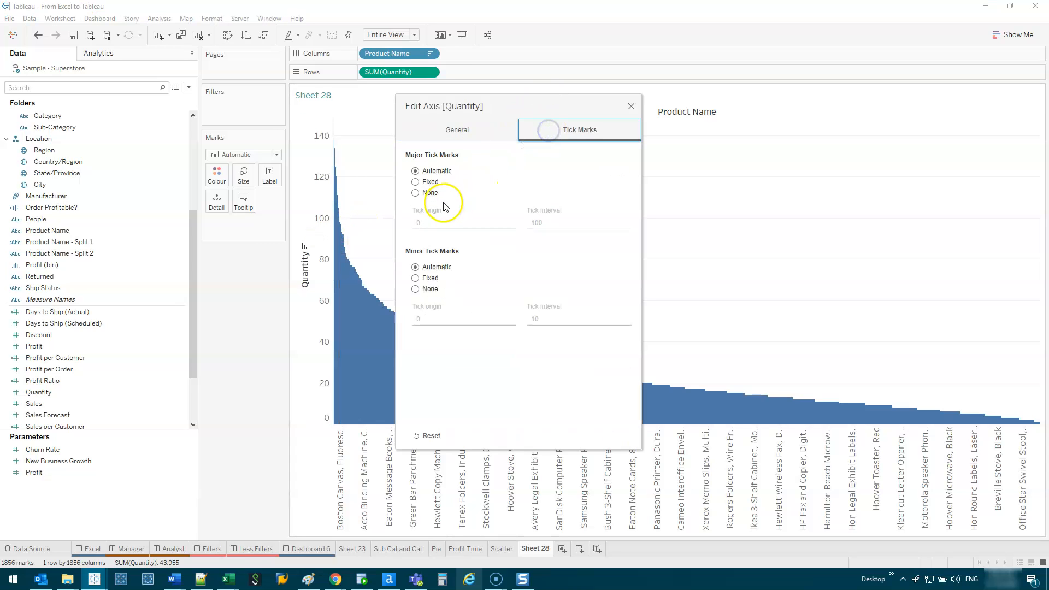
left_click(426, 183)
left_click_drag(542, 222, 497, 213)
key("Tab")
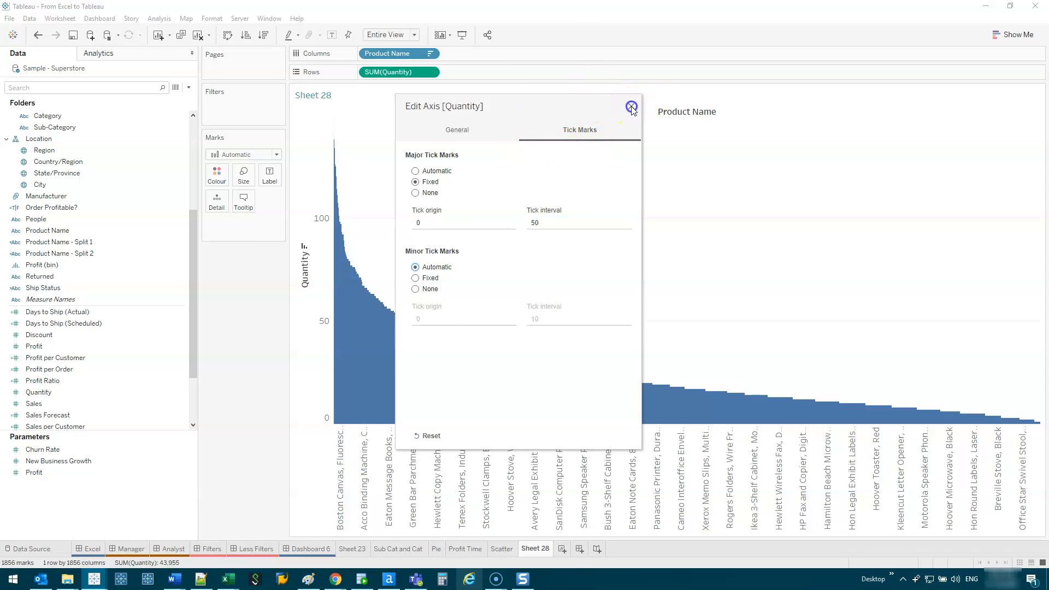
left_click(630, 107)
key("Caps_Lock")
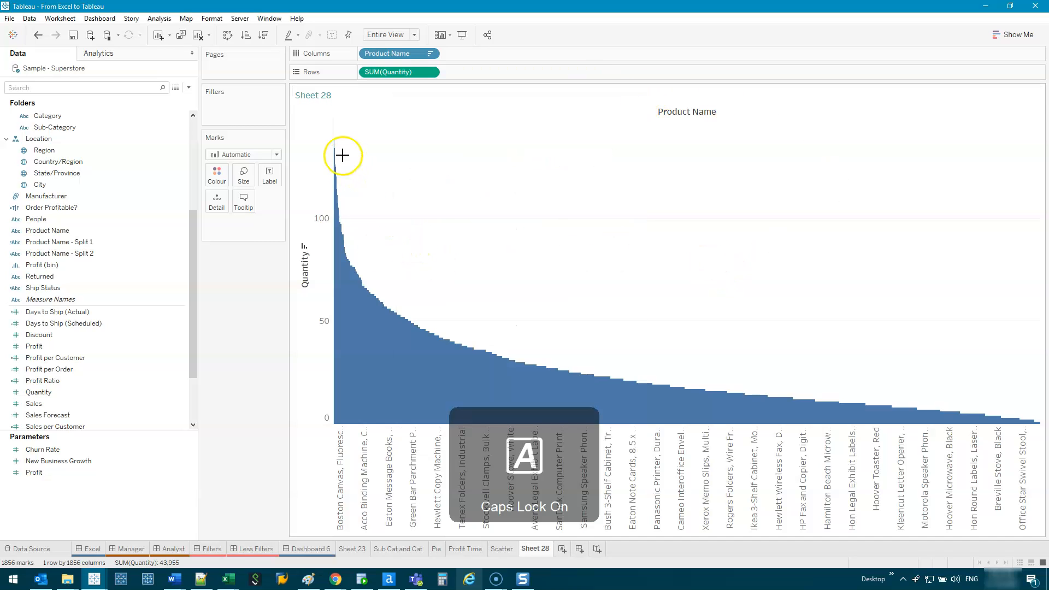
left_click_drag(330, 134, 330, 135)
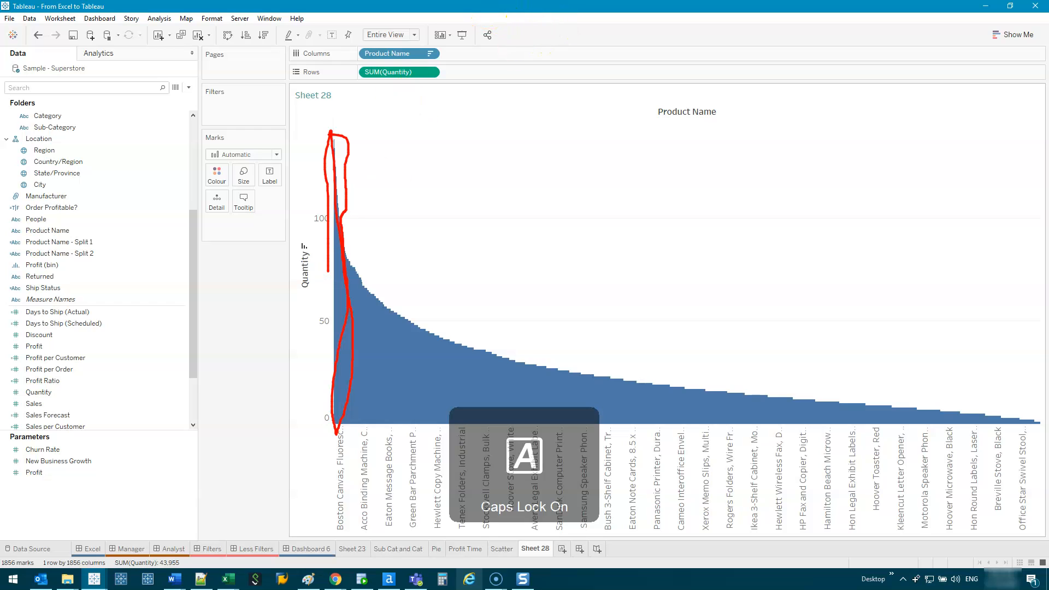
key("Escape")
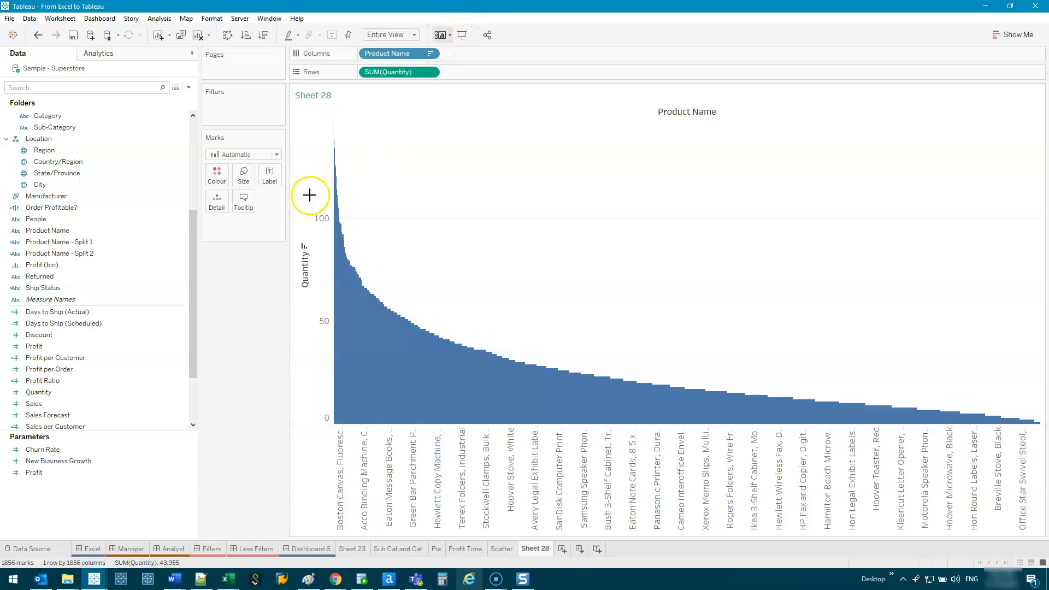
mouse_move(329, 130)
left_mouse_down()
mouse_move(341, 170)
mouse_move(342, 433)
left_mouse_up()
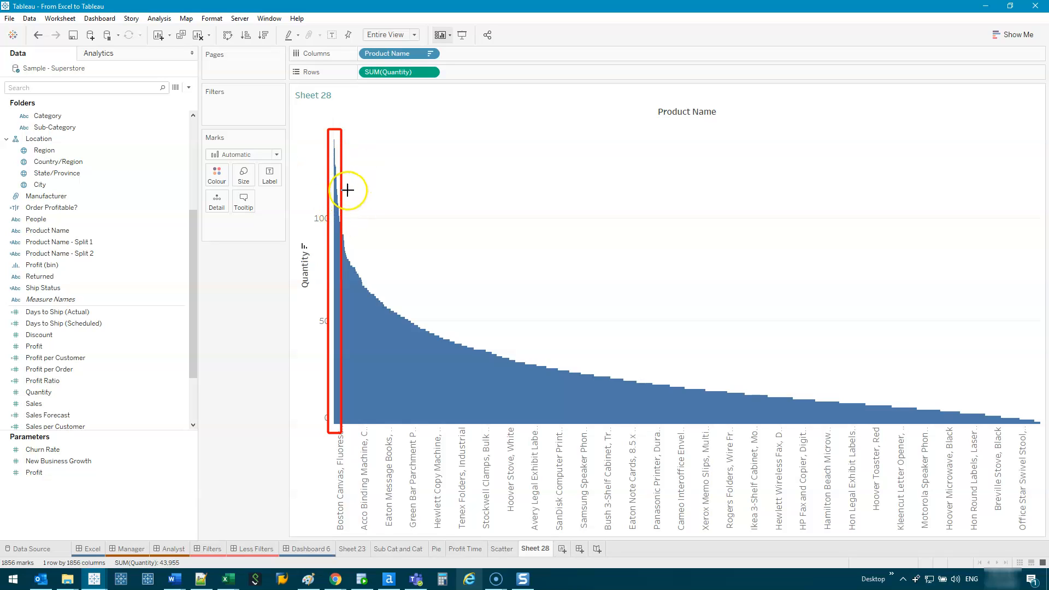
mouse_move(338, 218)
left_mouse_down()
mouse_move(404, 281)
mouse_move(416, 315)
mouse_move(411, 417)
left_mouse_up()
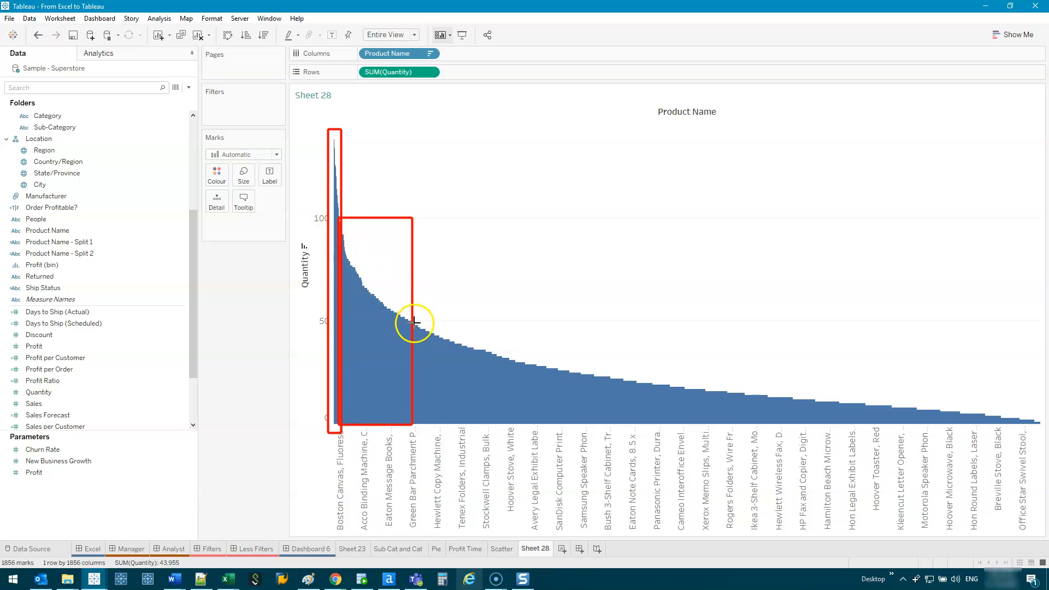
mouse_move(413, 322)
left_mouse_down()
mouse_move(896, 388)
mouse_move(1041, 426)
left_mouse_up()
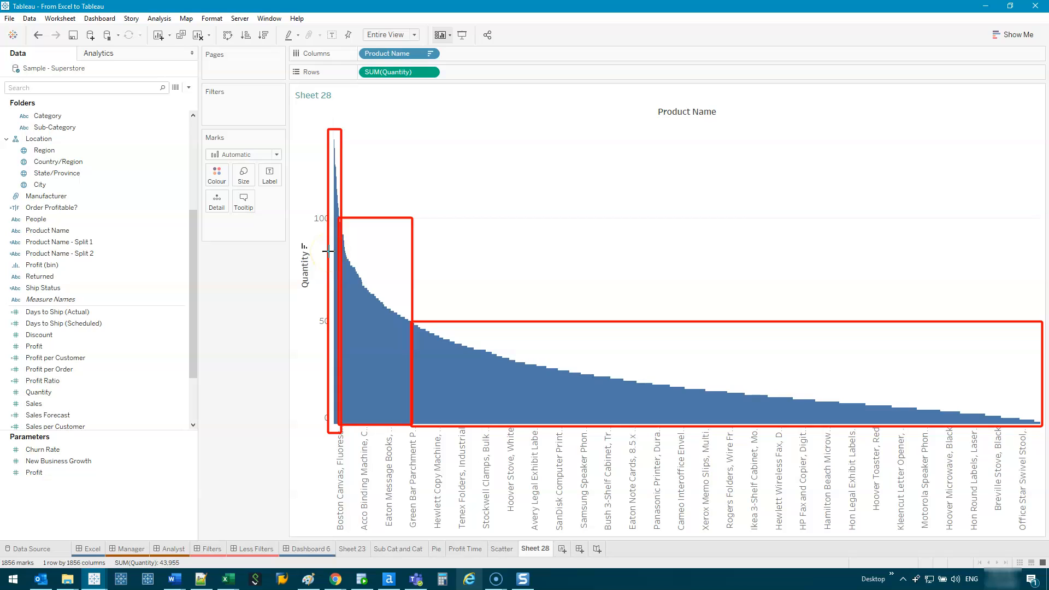
key("Escape")
- Clear the worksheet and create bins from the Quantity field with a bin size of 2
left_click_drag(360, 61, 218, 329)
left_click_drag(378, 81, 216, 323)
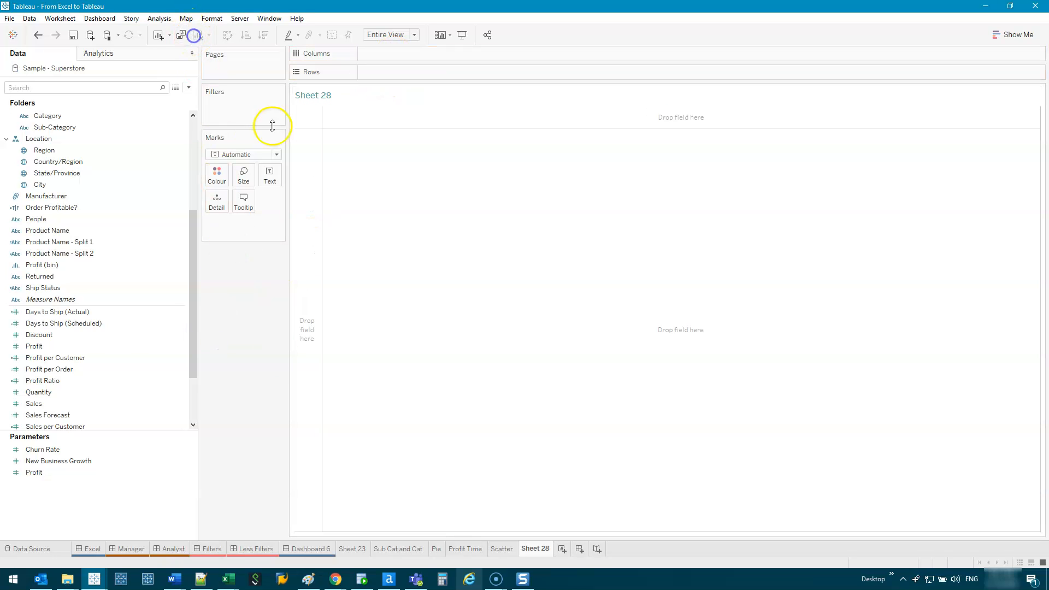
right_click(60, 392)
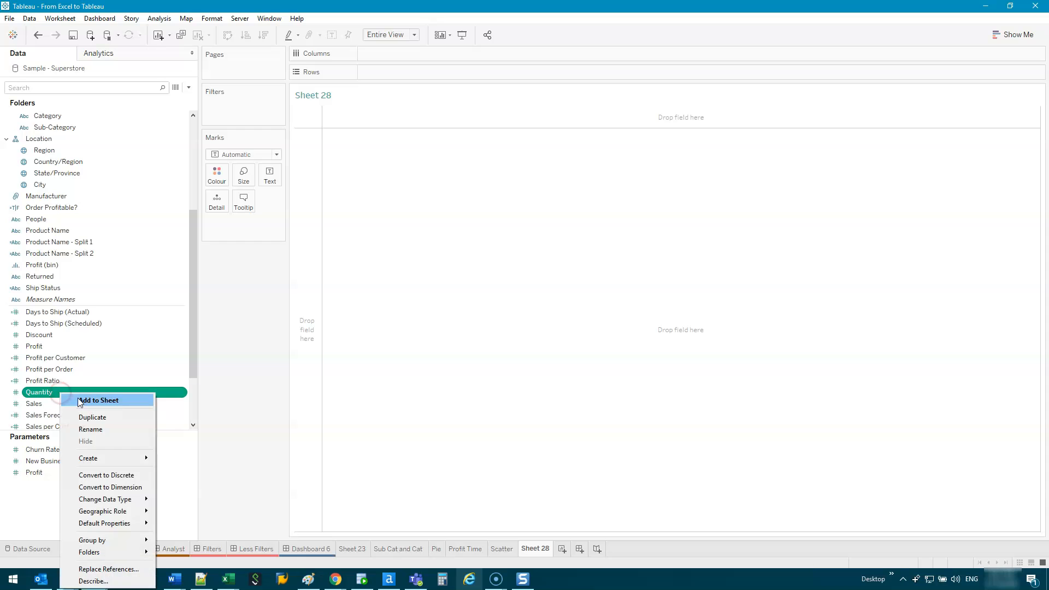
left_click(140, 464)
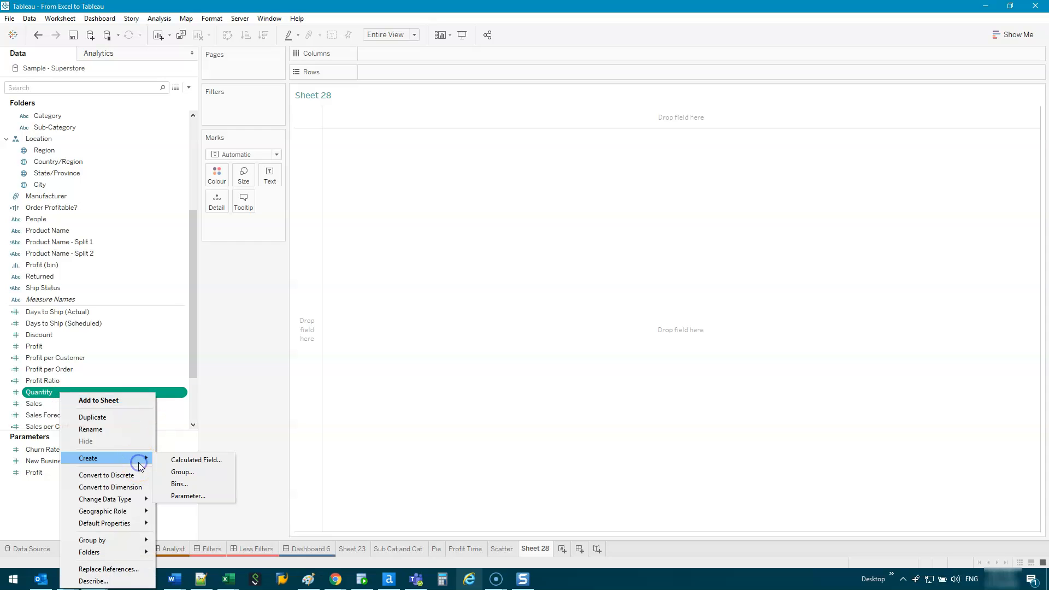
left_click(206, 488)
left_click(546, 251)
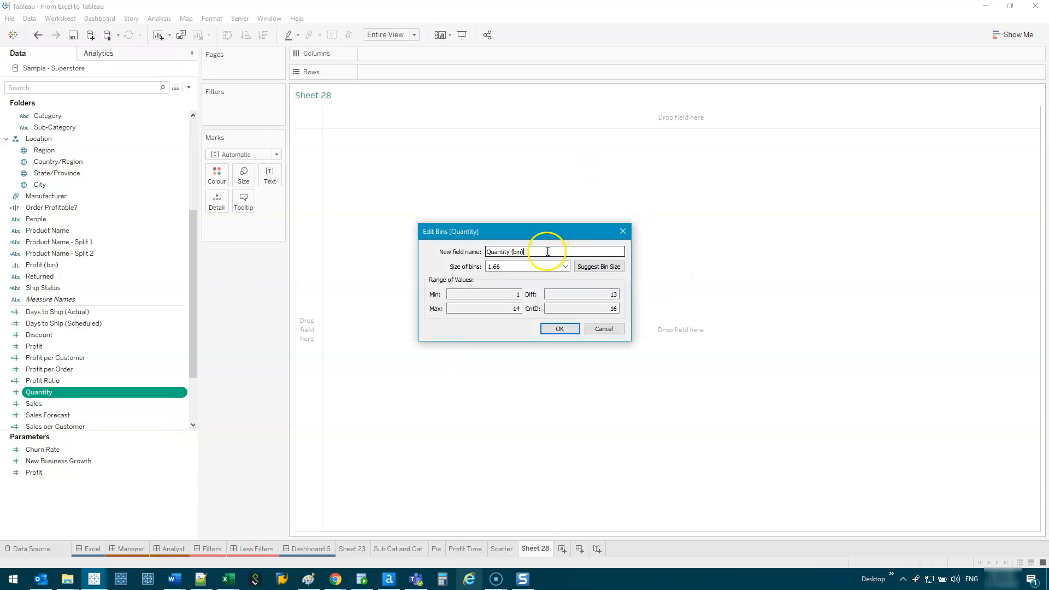
left_click(567, 266)
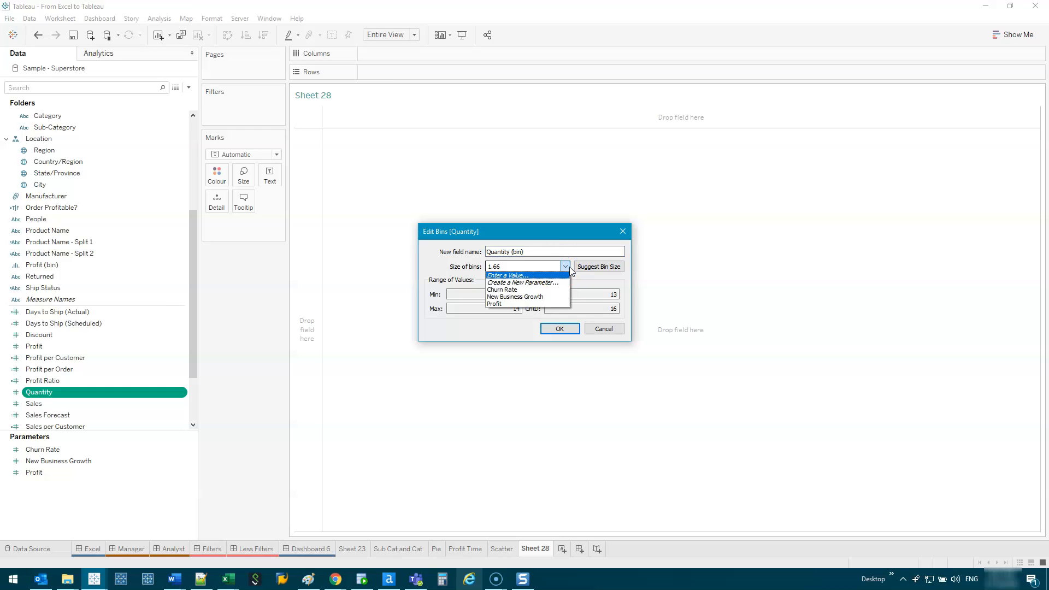
left_click(567, 266)
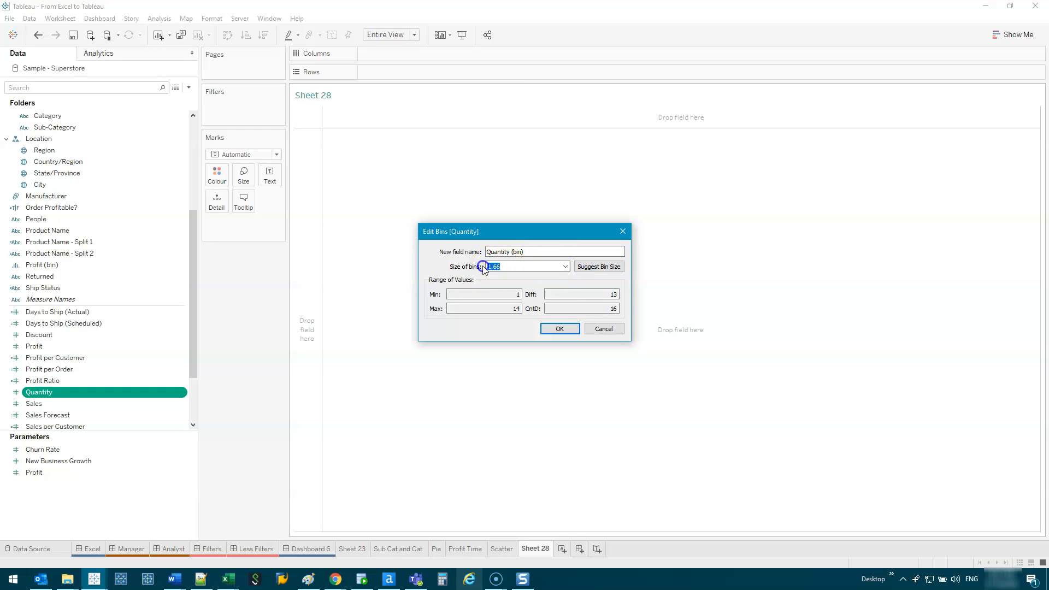
left_click(520, 265)
left_click_drag(501, 302, 380, 243)
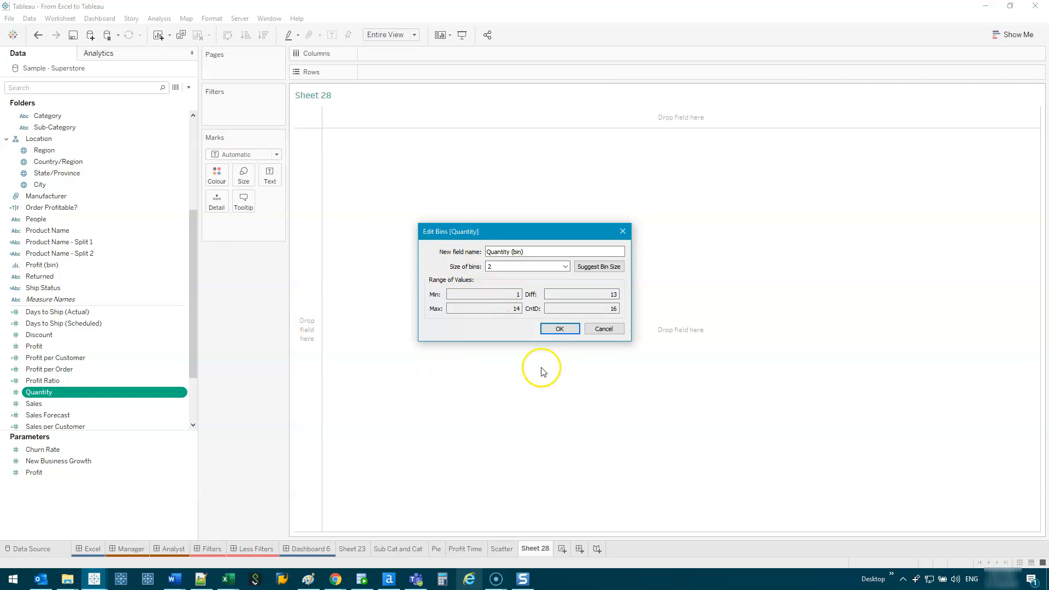
left_click(548, 330)
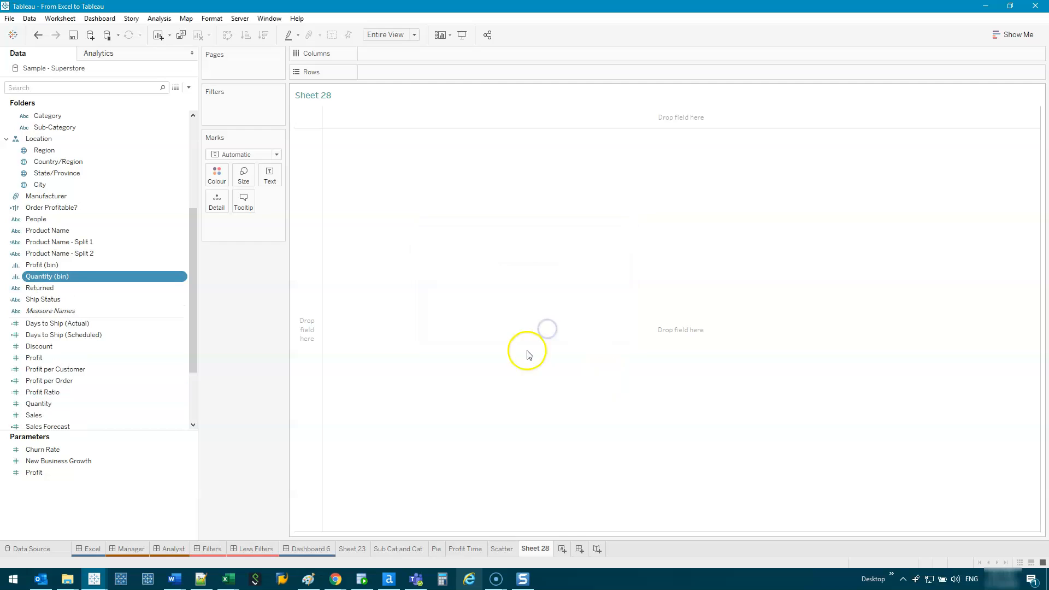
- Build a vertical bar chart of the count of Product Name by Quantity (bin), swapping rows and columns
double_click(70, 277)
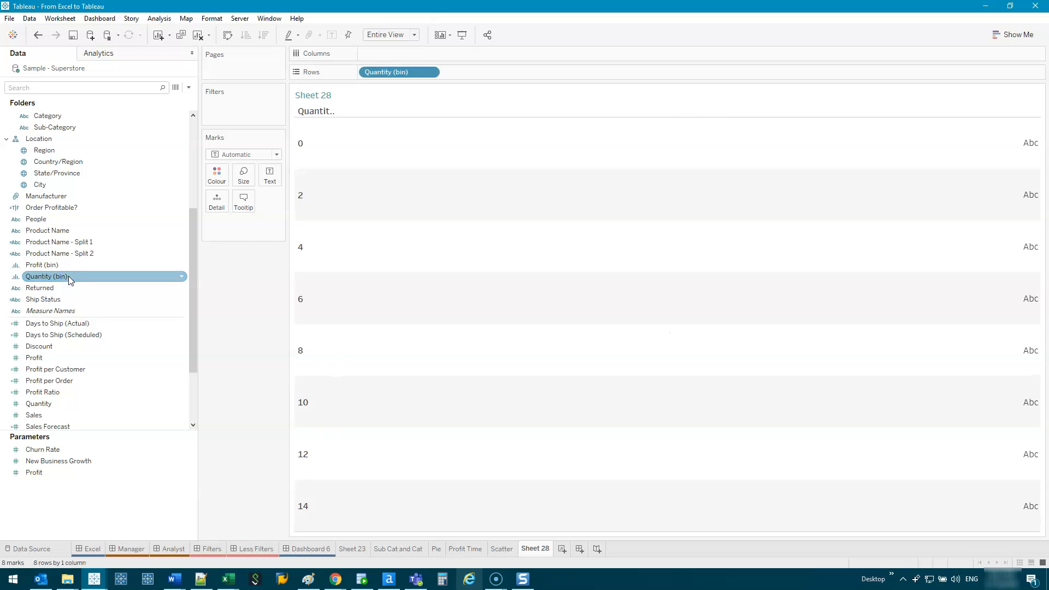
left_click(77, 218)
left_click(62, 232)
left_click_drag(61, 233, 395, 56)
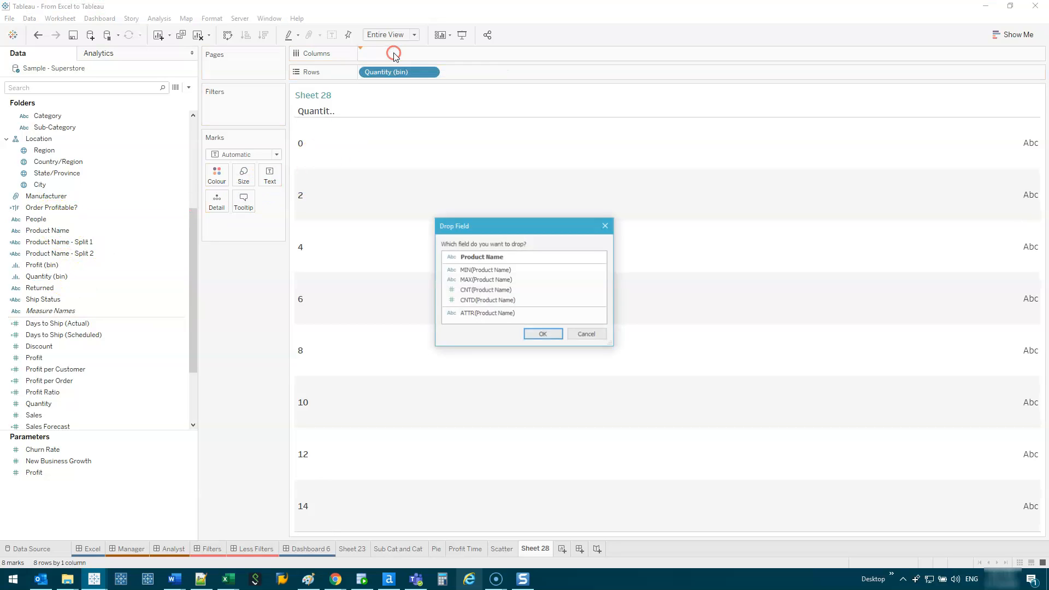
double_click(500, 291)
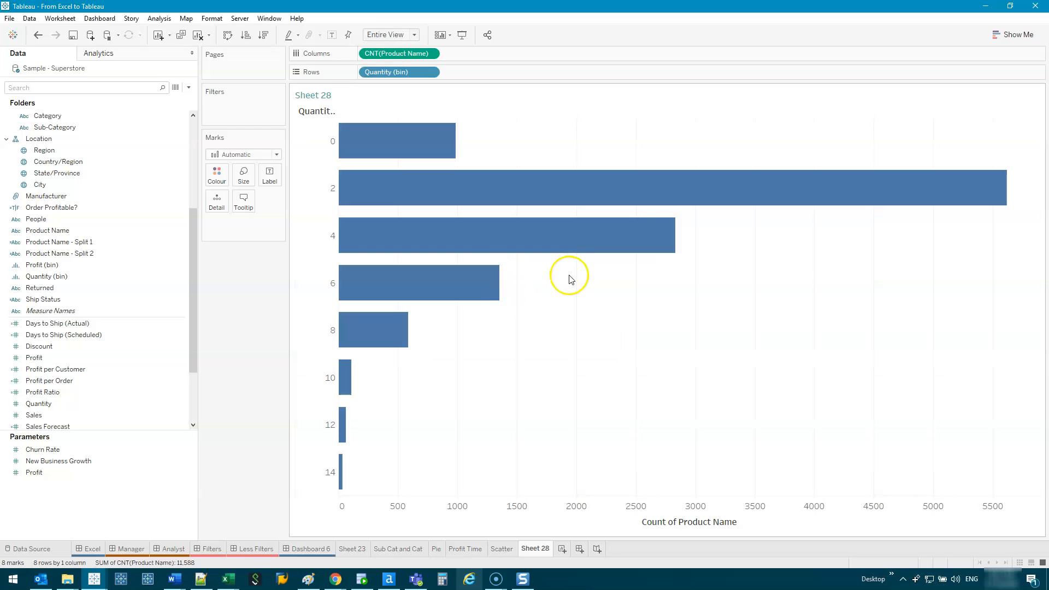
left_click(229, 37)
- Try aggregating Product Name by Count (Distinct) and undo the change
right_click(404, 73)
mouse_move(500, 184)
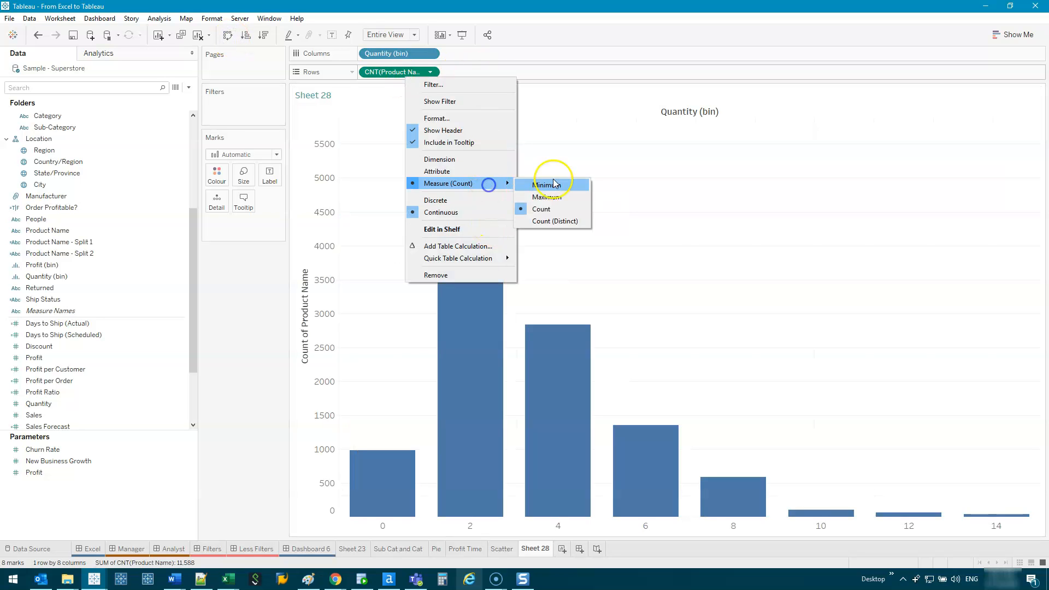
left_click(549, 218)
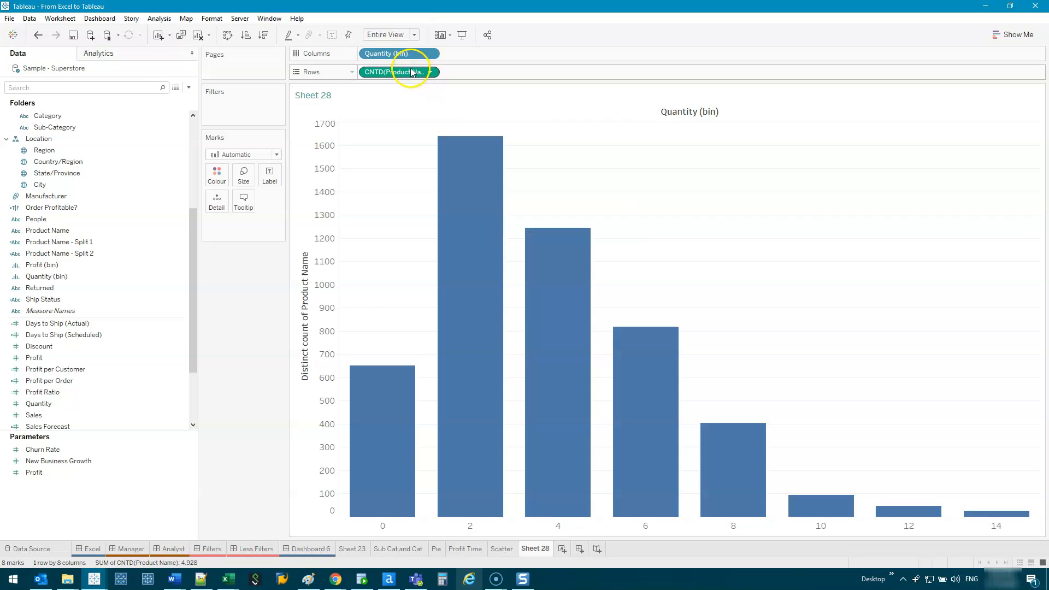
key("ctrl+z")
- View the data source's underlying rows full screen, sort them by Product Name, and examine the repeated Acco 3-Hole Punch, Clear entries
left_click(67, 230)
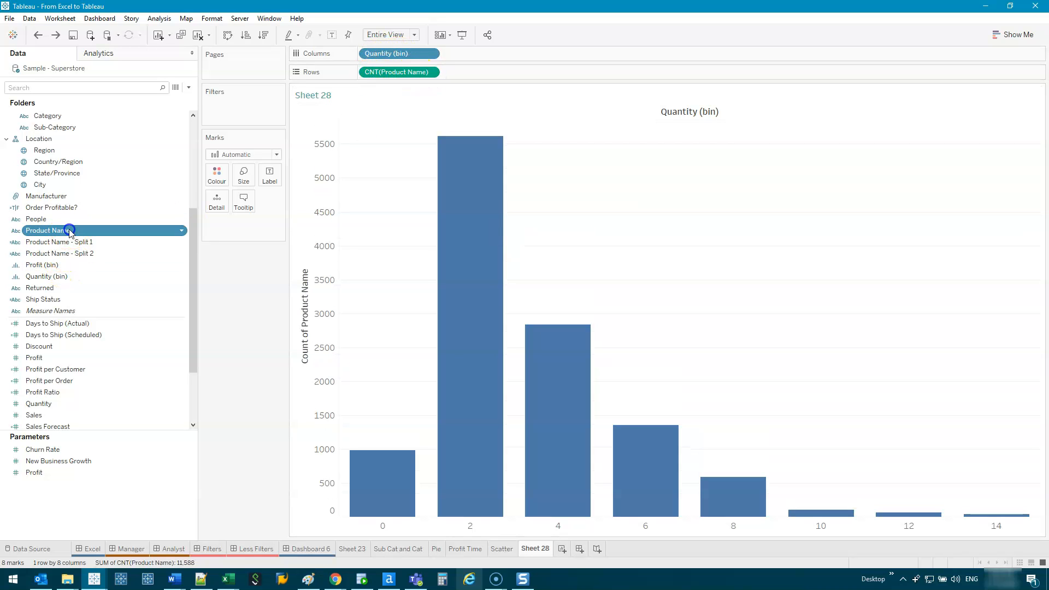
left_click(175, 89)
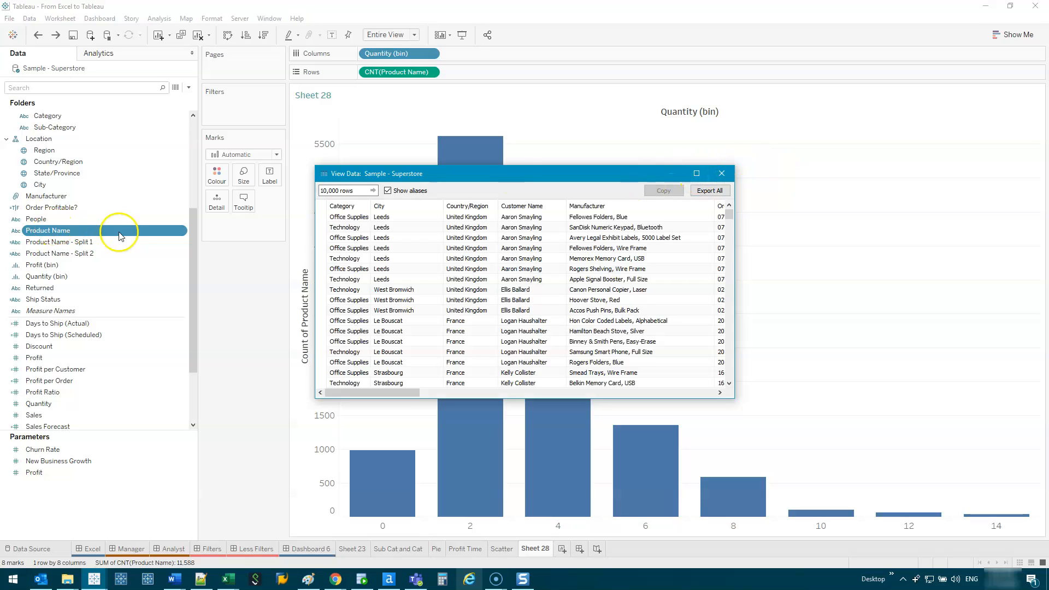
left_click(696, 173)
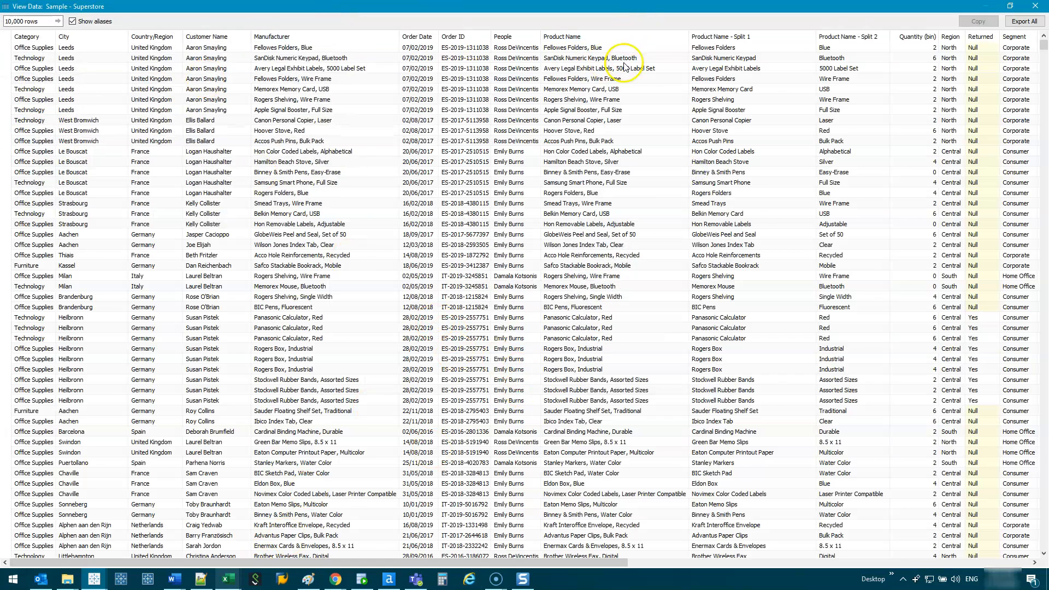
left_click(609, 35)
left_click(619, 50)
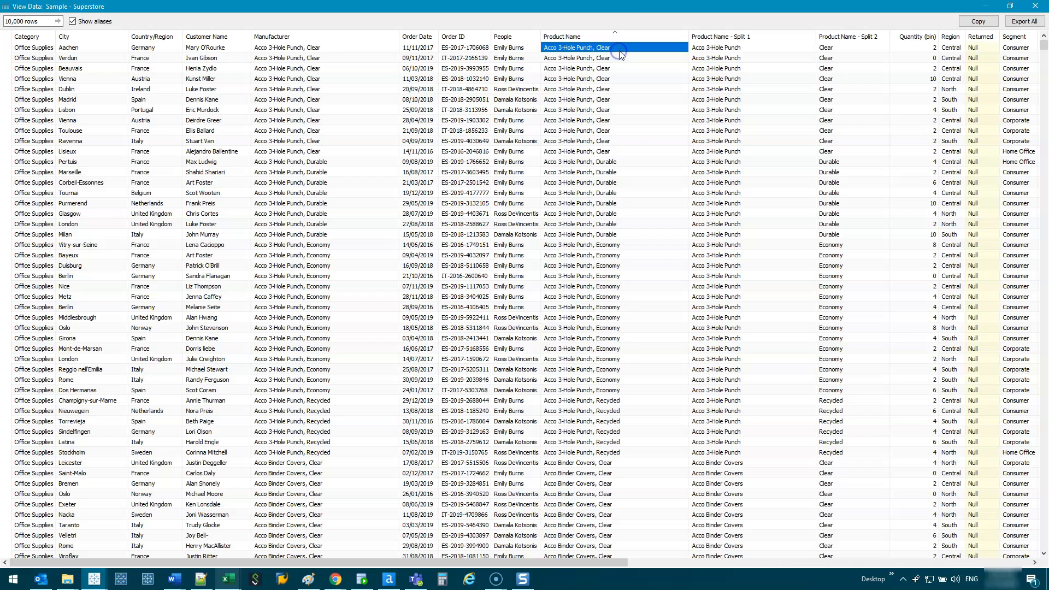
left_click(623, 147, "shift")
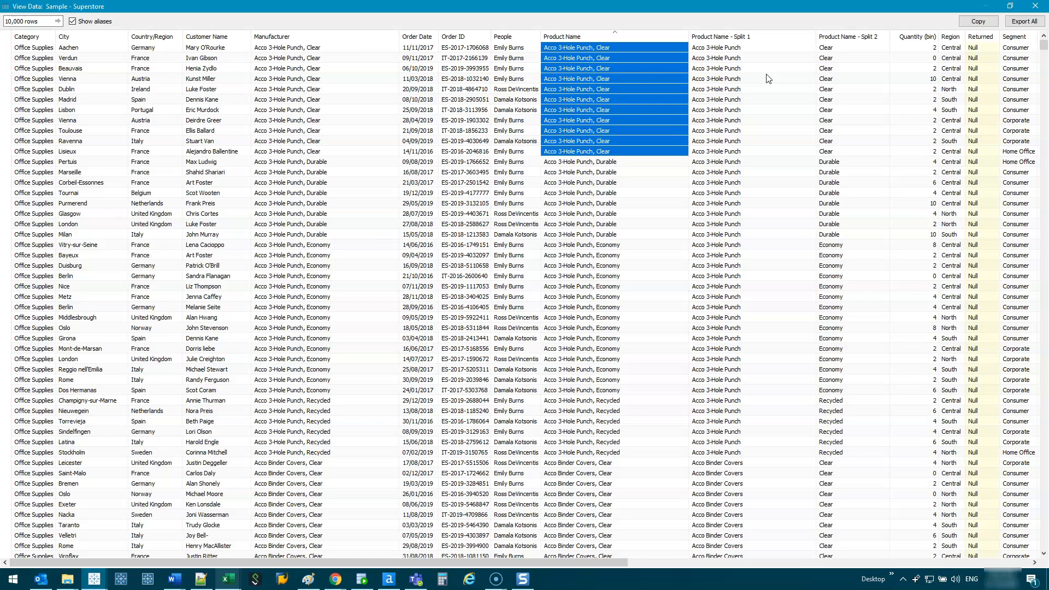
left_click(662, 152)
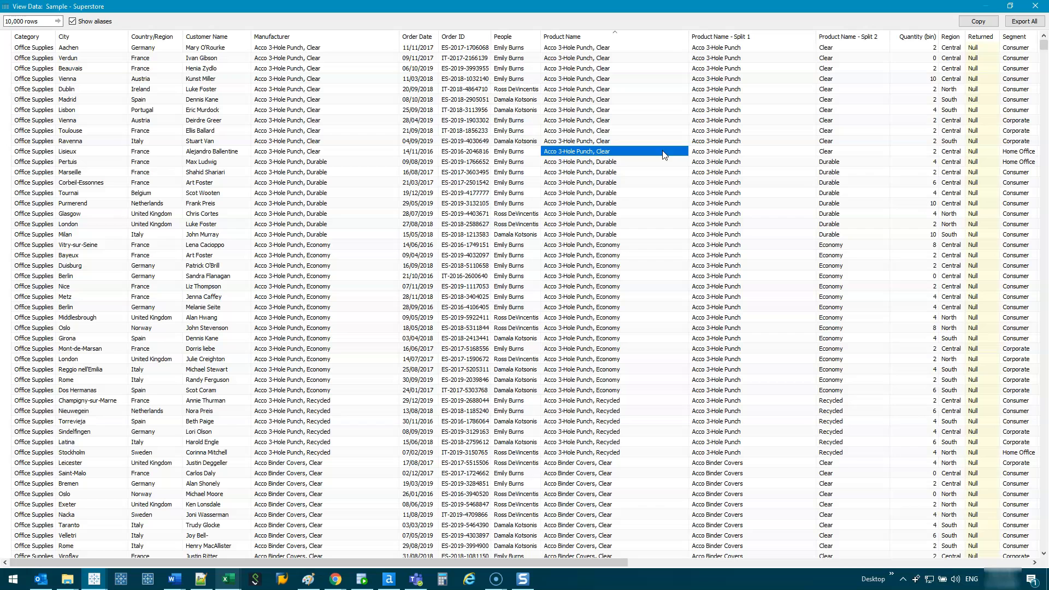
left_click(1036, 6)
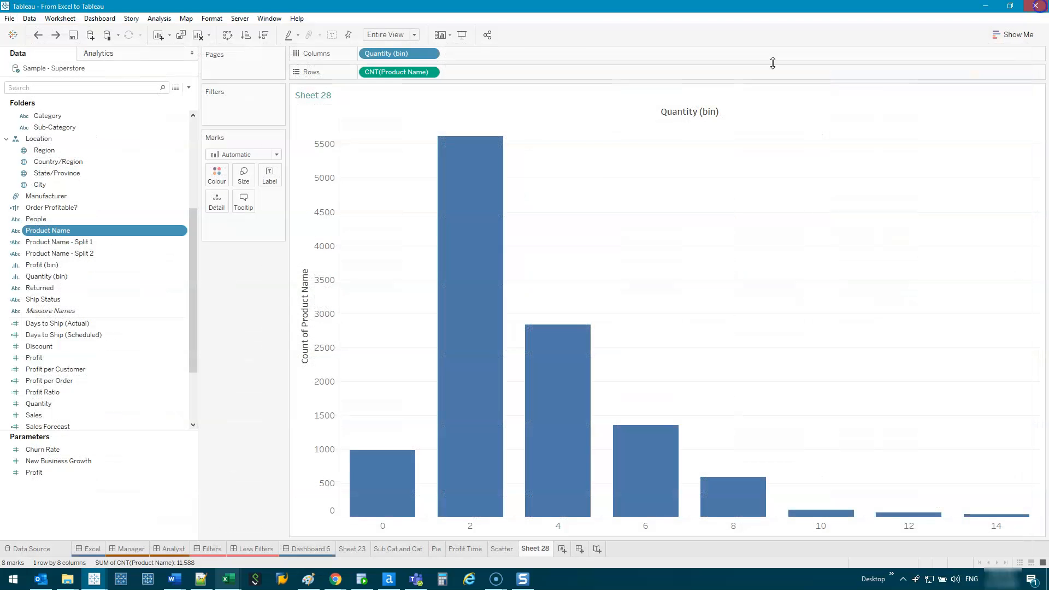
- Set the Product Name measure on the rows to Count (Distinct) and check the first bin's bar
right_click(394, 76)
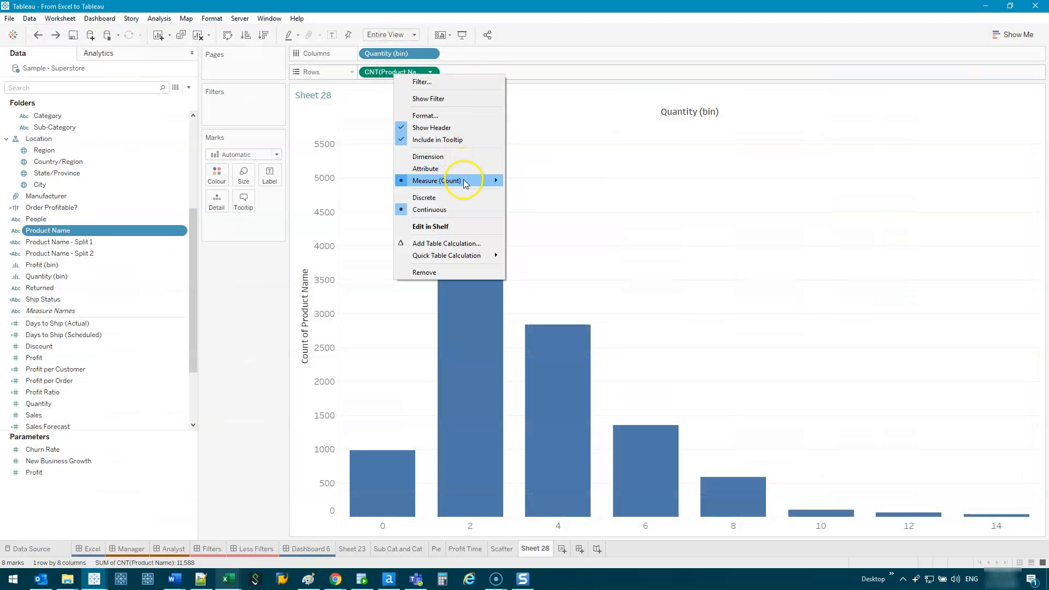
mouse_move(464, 180)
left_click(544, 218)
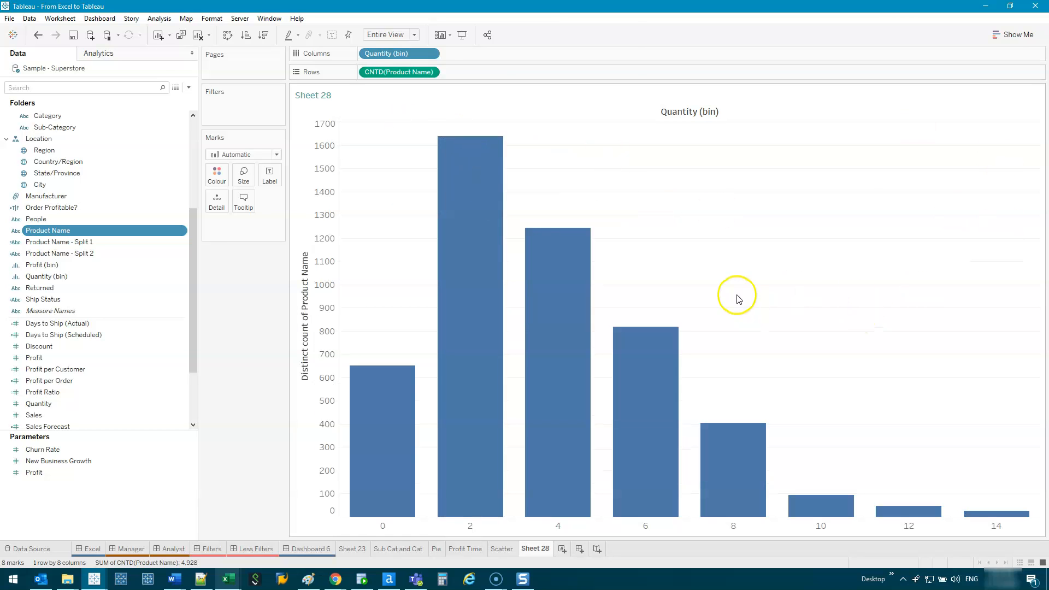
mouse_move(539, 452)
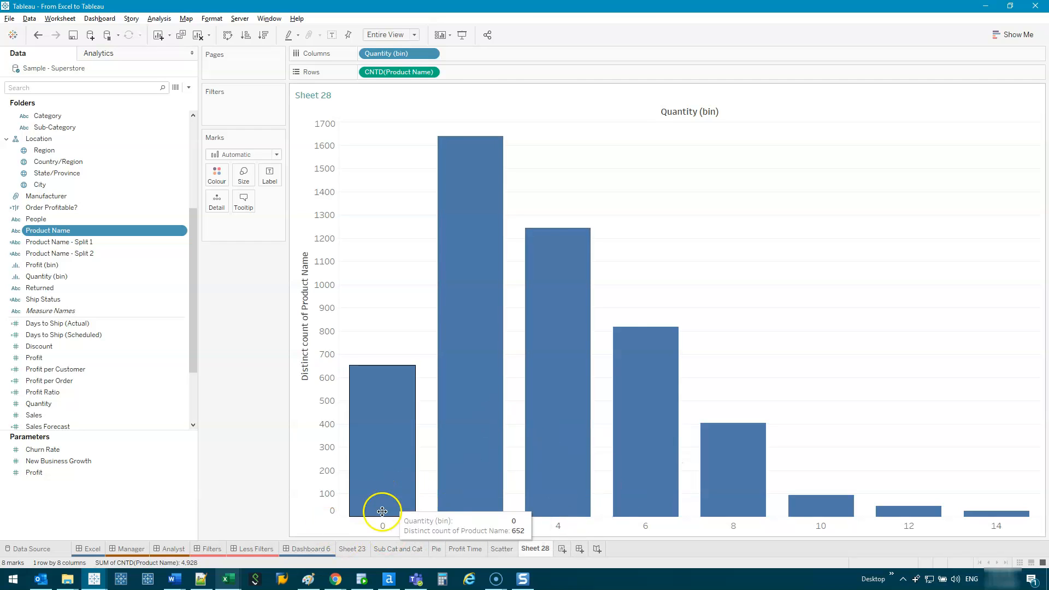
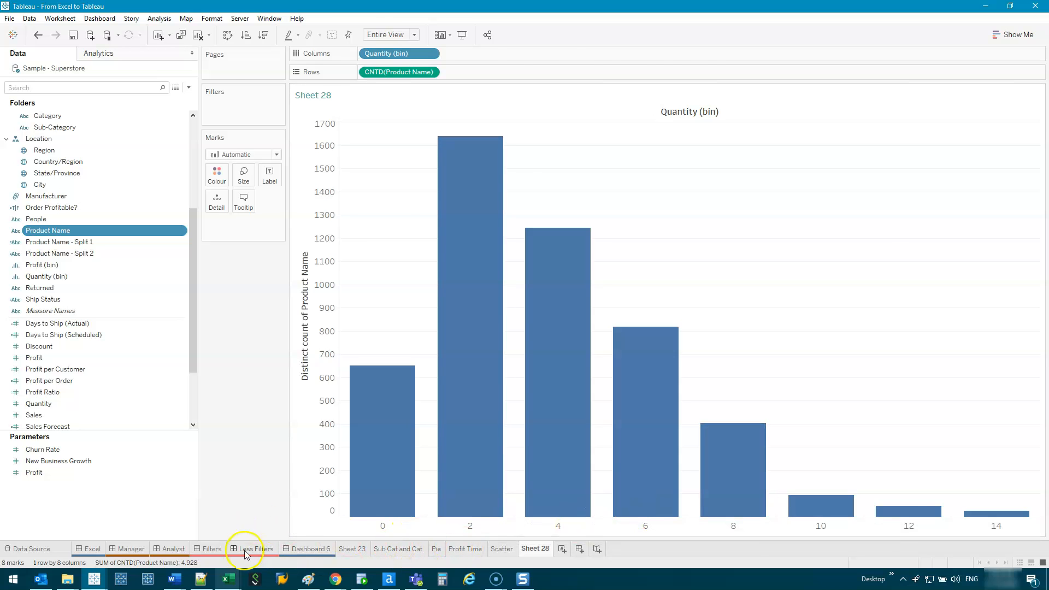
- Check the profit histogram on the Analyst dashboard and colour the Sheet 28 bars by the distinct count of Product Name
left_click(173, 548)
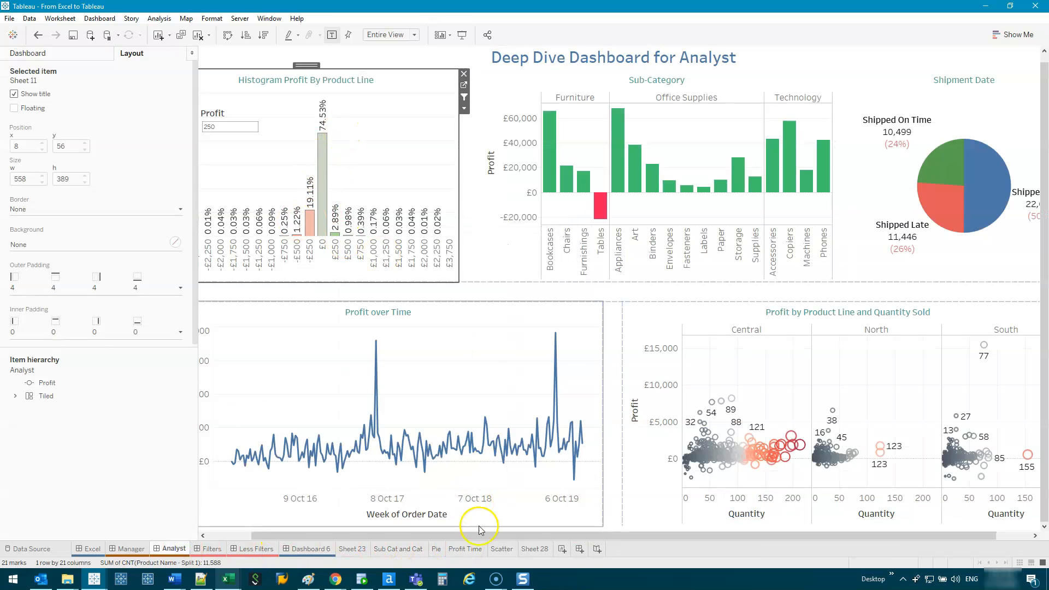
left_click(534, 549)
mouse_move(397, 72)
left_mouse_down()
mouse_move(269, 164)
mouse_move(217, 173)
left_mouse_up()
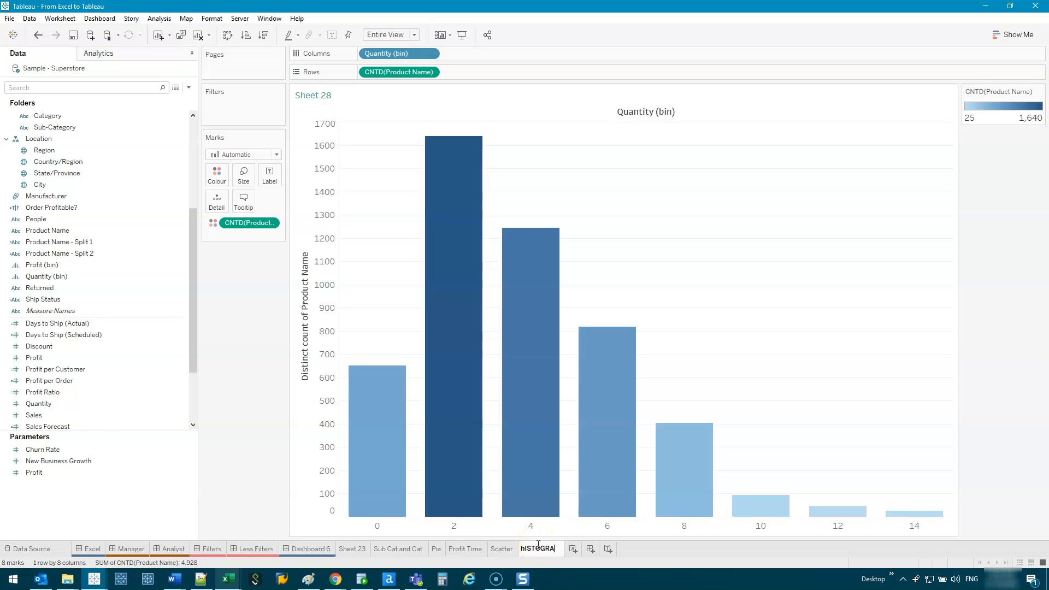
- Rename the worksheet as Histogram
key("Caps_Lock")
type("togram")
key("Return")
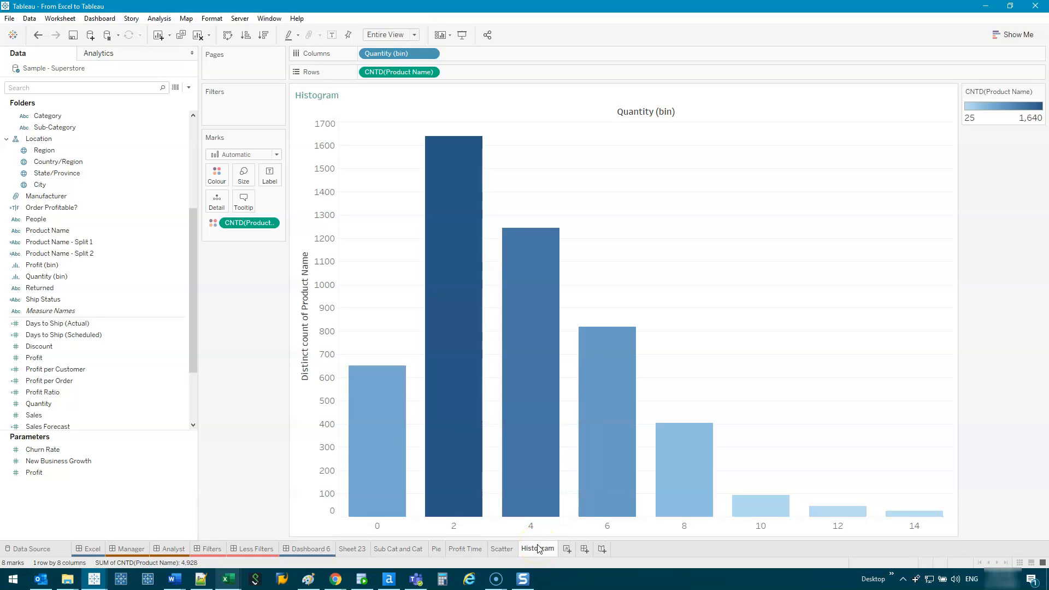
- Look over the worksheets from Sub Cat and Cat to Histogram and create a new blank dashboard
left_click(583, 549)
left_click(386, 549)
left_click(436, 548)
left_click(465, 549)
left_click(501, 549)
left_click(538, 548)
left_click(582, 551)
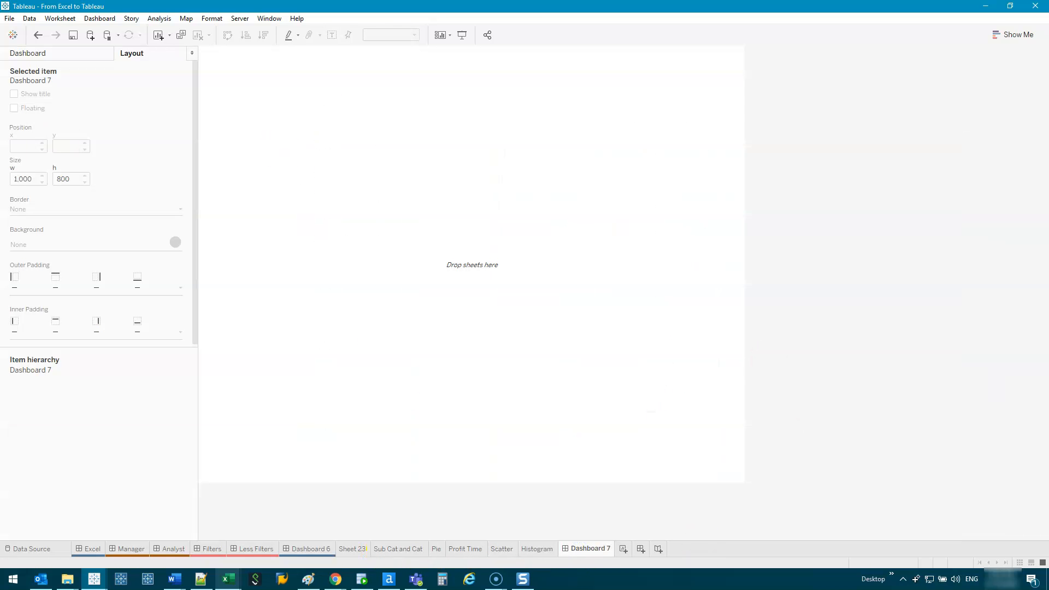
- Add the Sub Cat and Cat, Pie, Profit Time, Scatter and Histogram sheets to the dashboard
left_click(30, 53)
double_click(64, 189)
double_click(68, 201)
double_click(63, 211)
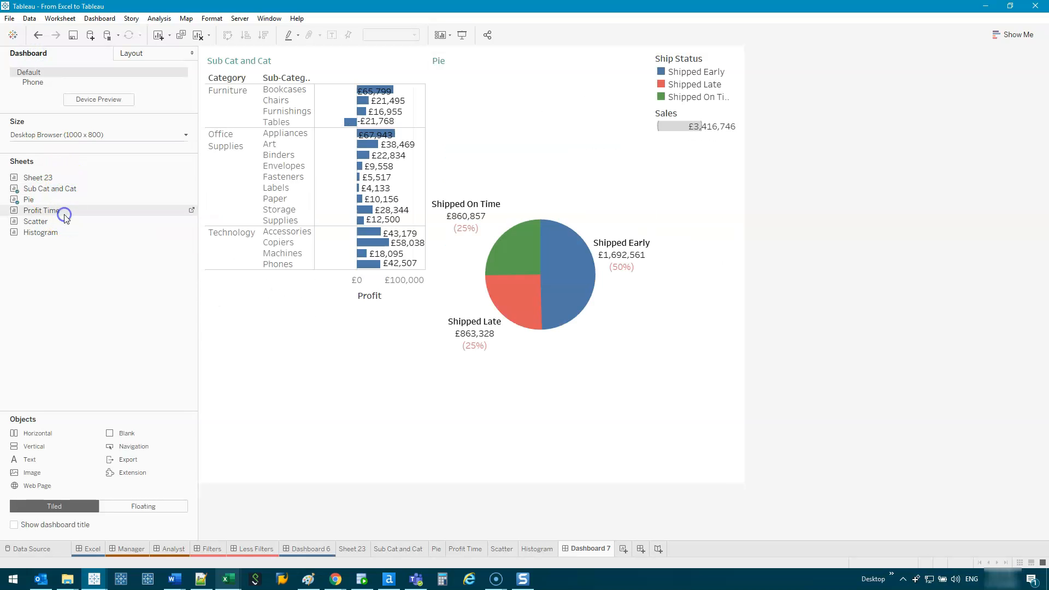
double_click(65, 221)
double_click(66, 232)
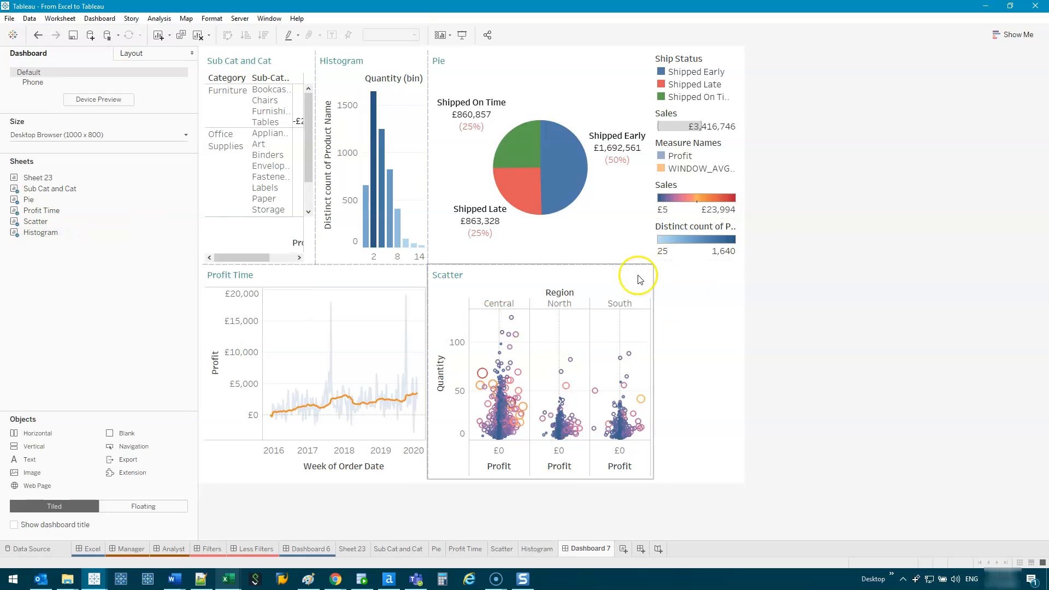
- Widen the Sub Cat and Cat chart on the dashboard and swap its rows and columns to give vertical bars
left_click_drag(324, 175, 348, 165)
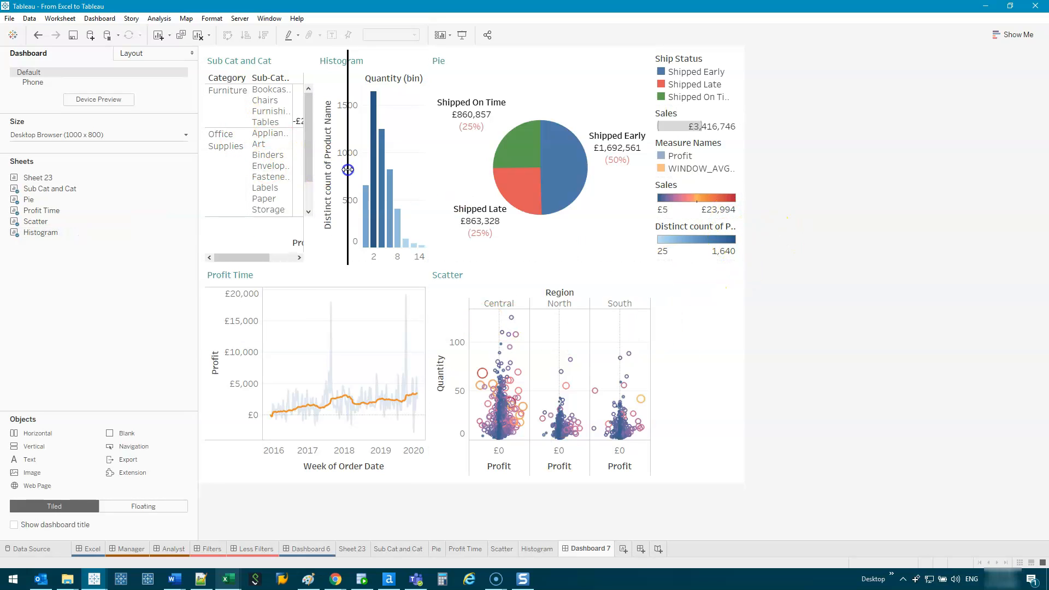
left_click(298, 68)
left_click(228, 35)
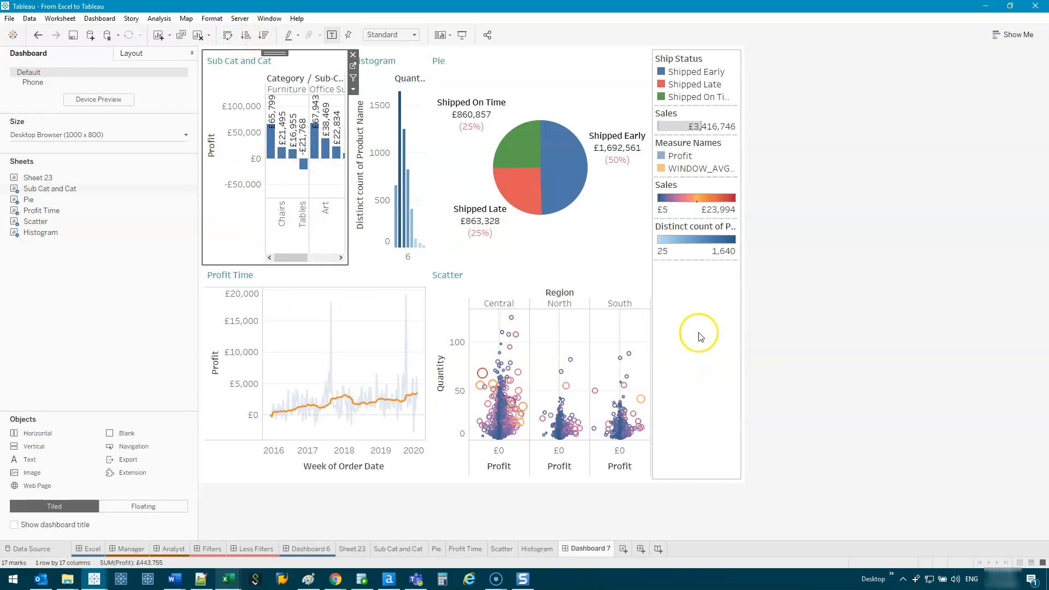
- Remove the whole container of legends beside the charts from the dashboard
left_click(700, 334)
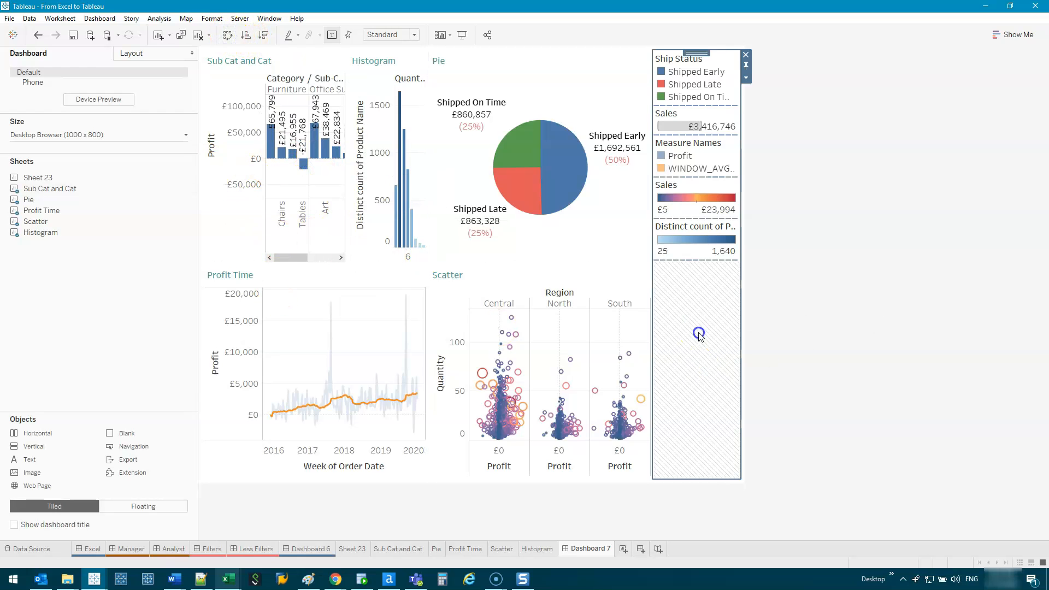
left_click(747, 55)
left_click(591, 307)
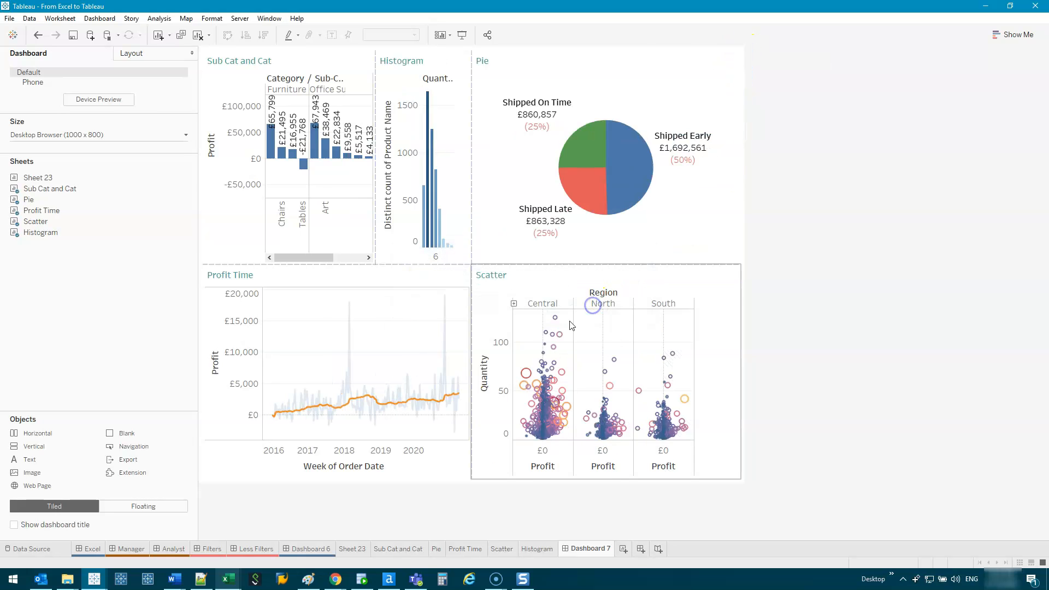
- Set the dashboard to a custom fixed size of 1500 px wide by 900 px high
left_click(110, 134)
left_click(92, 198)
left_click(93, 197)
left_click(92, 198)
left_click(92, 198)
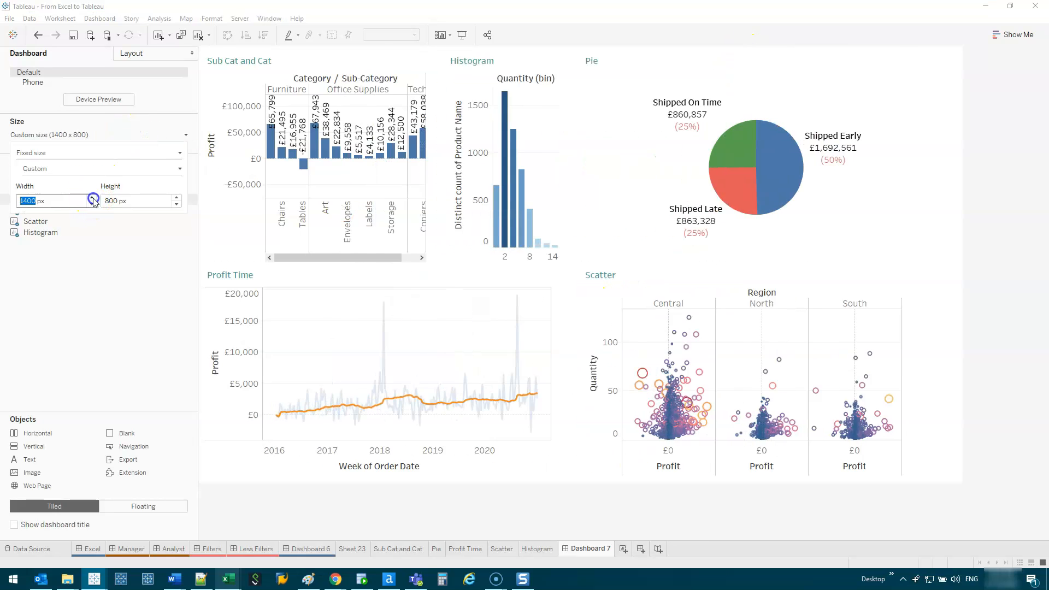
left_click(93, 197)
left_click(175, 199)
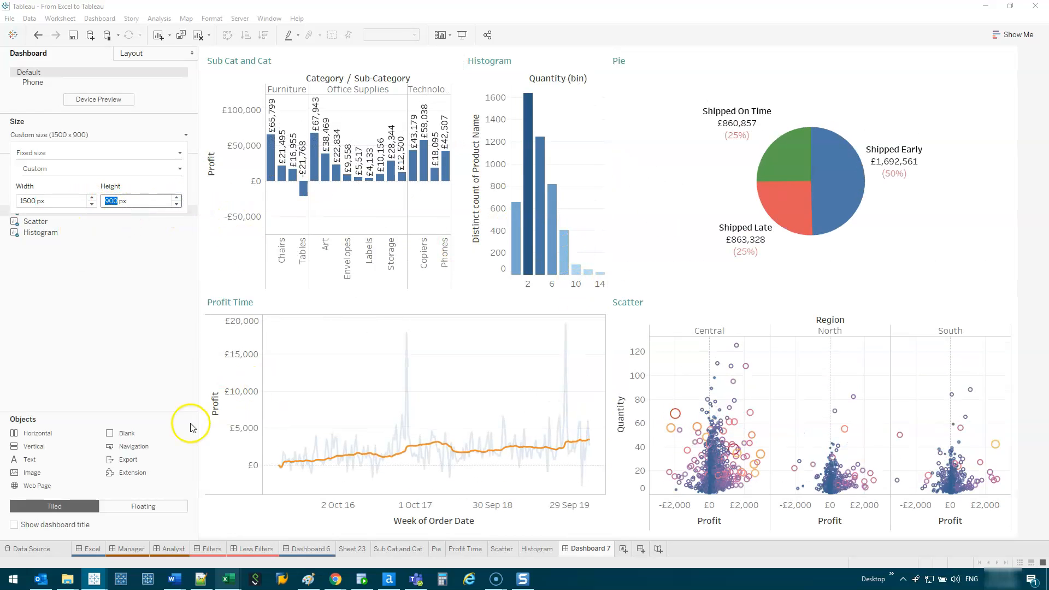
left_click(141, 356)
- Move the Histogram chart in front of Sub Cat and Cat, making it the first chart of the upper row
left_click(829, 301)
left_click(568, 145)
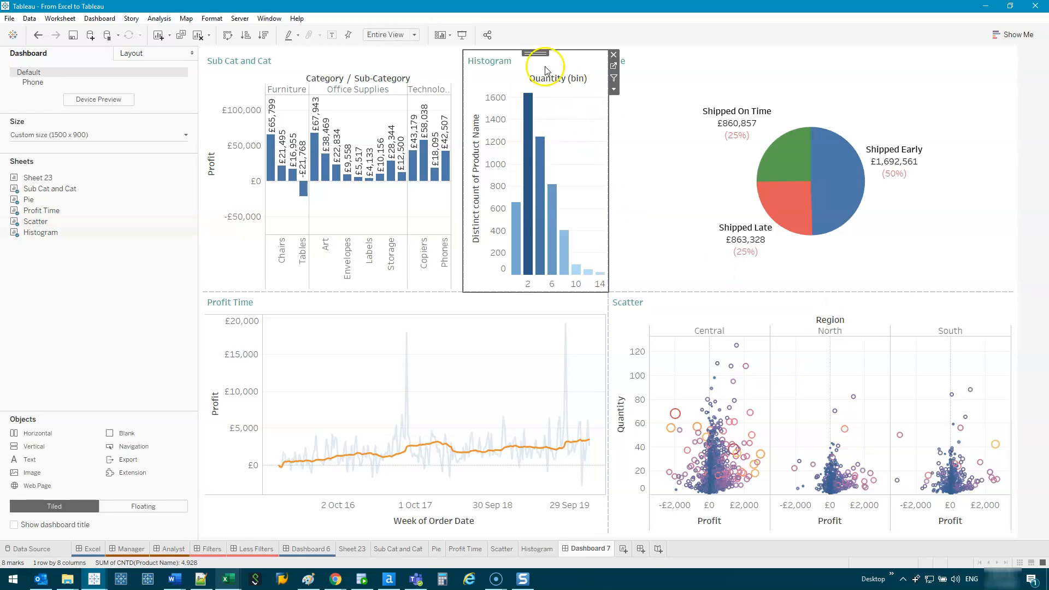
left_click_drag(544, 52, 263, 137)
left_click(623, 141)
- Widen the Sub Cat and Cat chart towards the Pie and set its fit to Entire View
left_click_drag(609, 135, 812, 153)
left_click(699, 150)
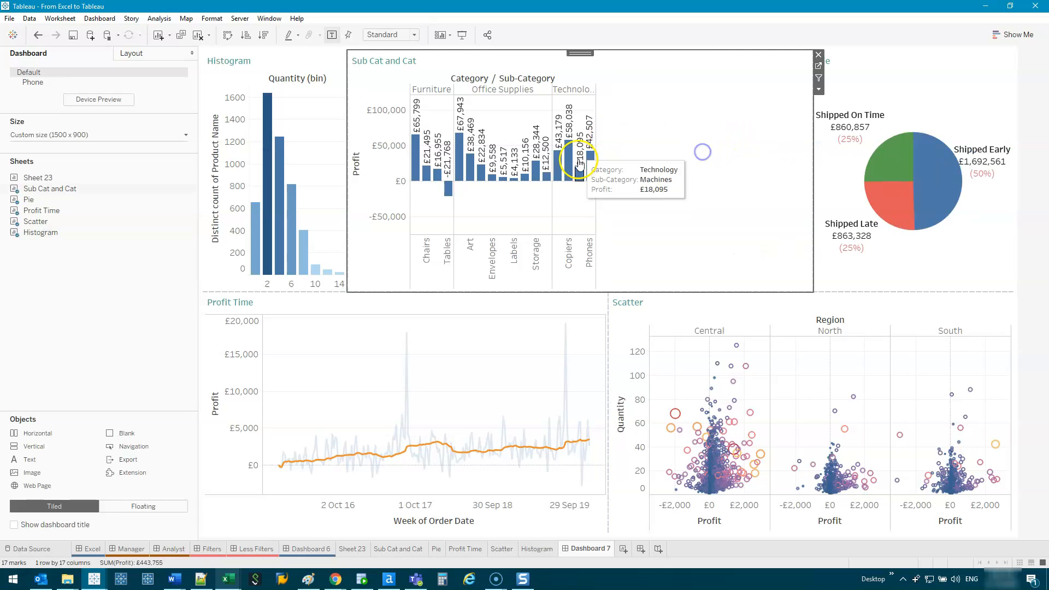
left_click(389, 35)
left_click(382, 73)
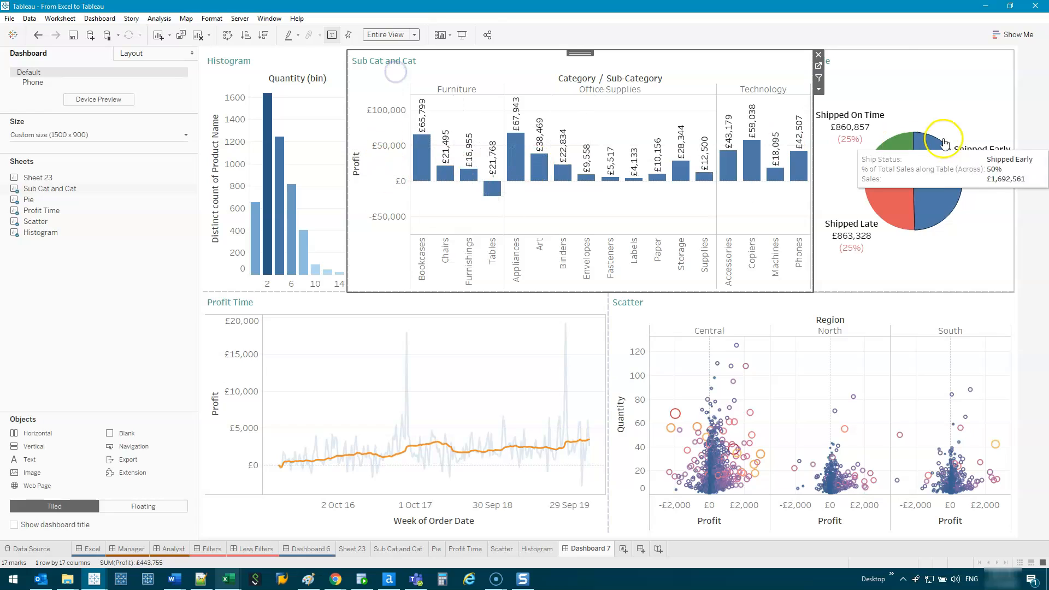
left_click(956, 82)
- Widen the Histogram by shifting its shared border with Sub Cat and Cat
left_click_drag(359, 116, 429, 134)
left_click(383, 165)
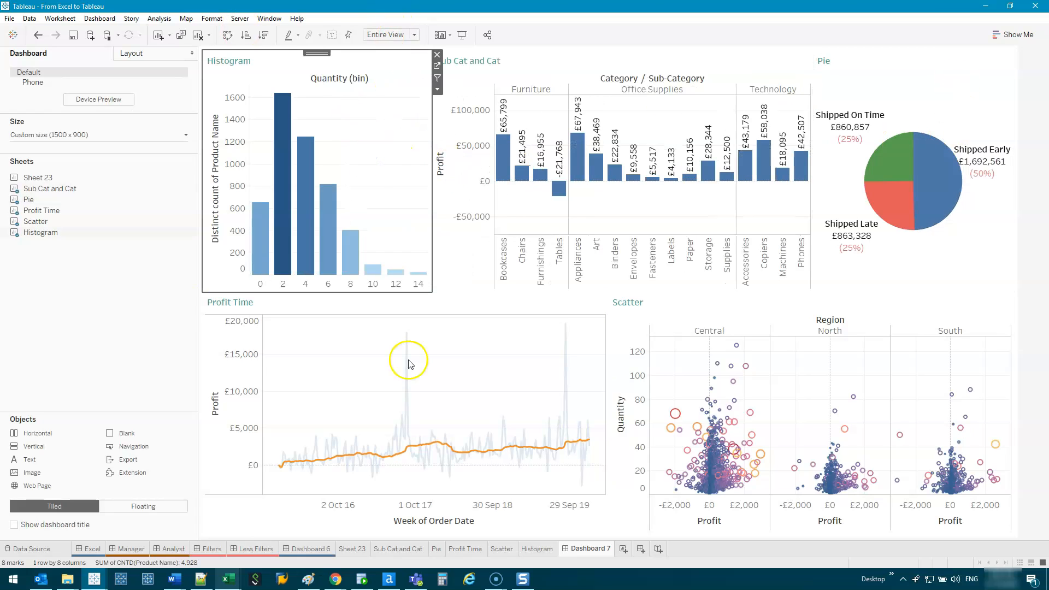
left_click(515, 354)
- Hide the Region field label for columns on the Scatter chart
left_click(852, 295)
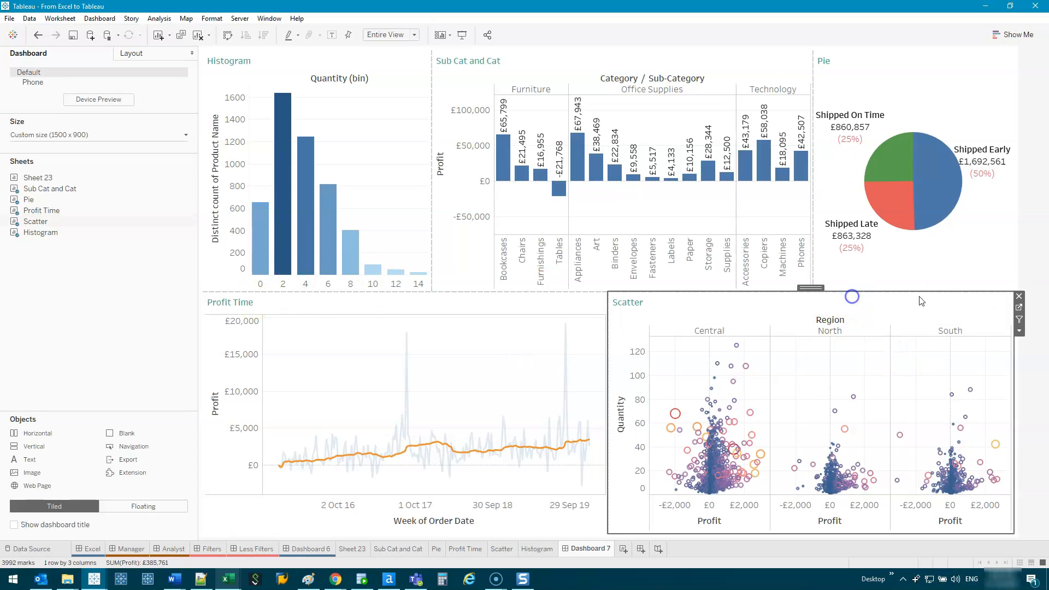
right_click(853, 317)
left_click(878, 342)
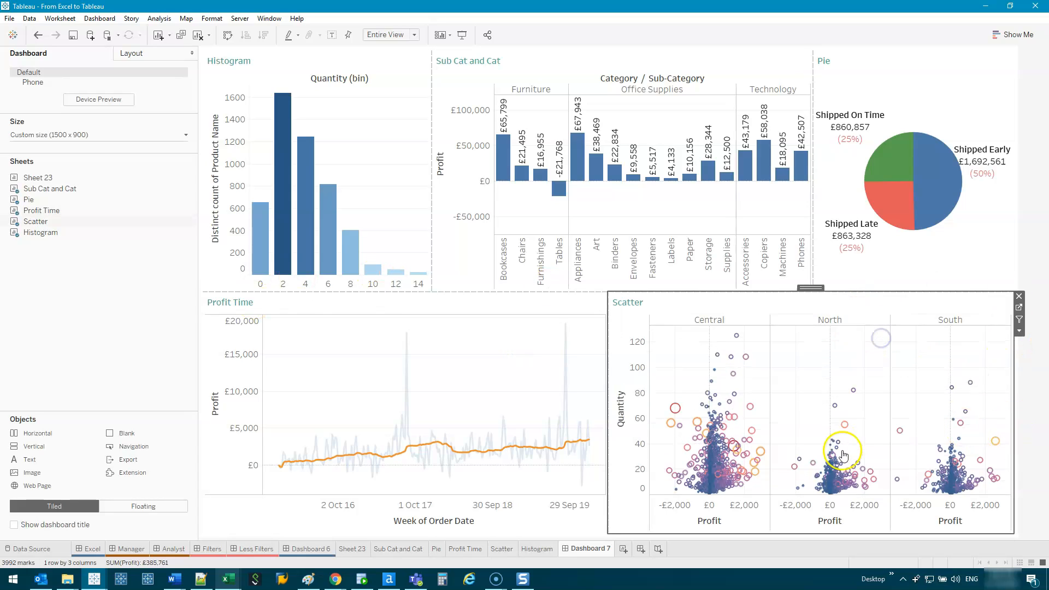
left_click(87, 314)
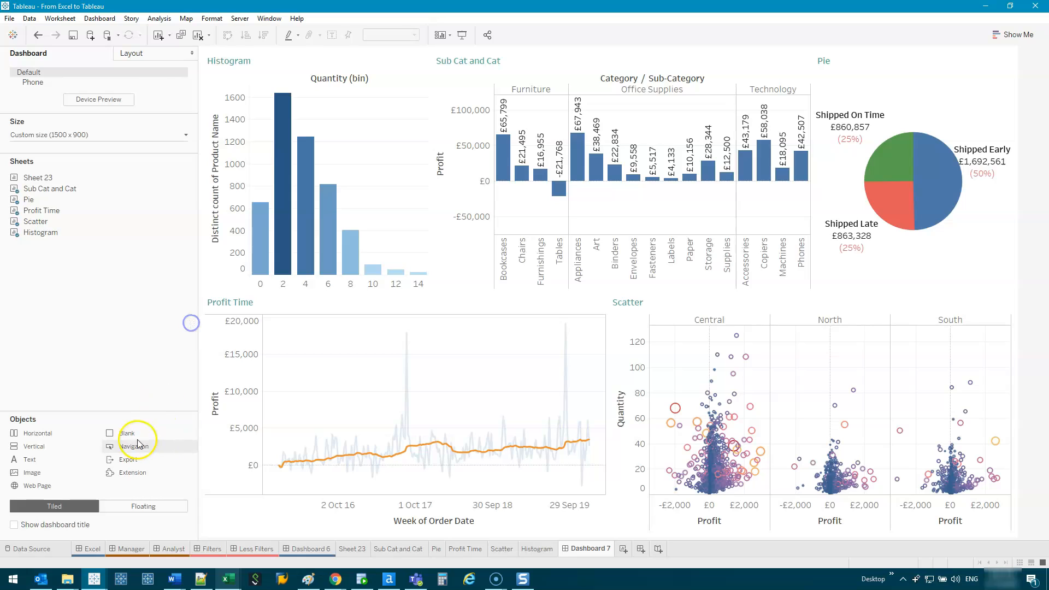
- Insert blank spacers on both sides of Sub Cat and Cat, between the two chart rows, and between Profit Time and Scatter
left_click_drag(127, 433, 426, 188)
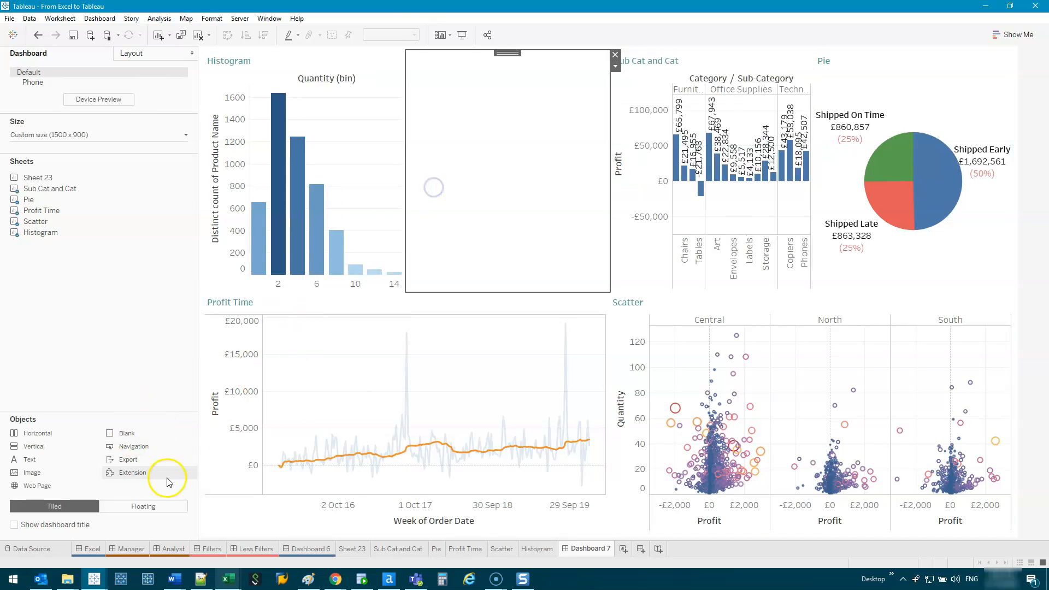
left_click_drag(127, 433, 812, 164)
left_click_drag(145, 447, 621, 295)
left_click_drag(131, 447, 548, 503)
- Narrow the blank spacer between Profit Time and Scatter to a thin gap
left_click_drag(474, 421, 597, 427)
left_click(742, 433)
left_click(721, 439)
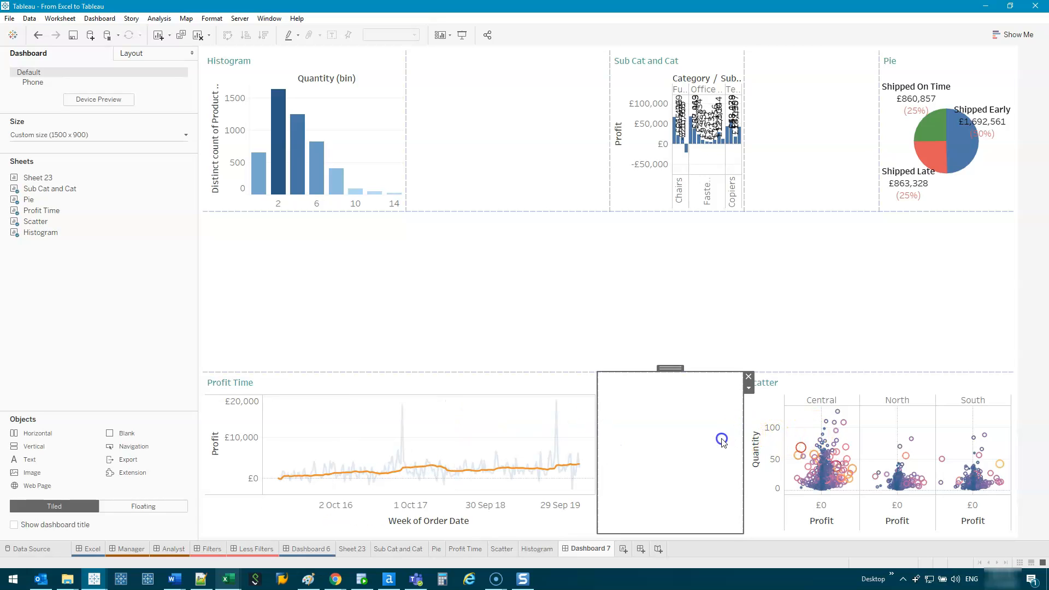
left_click_drag(742, 437, 301, 421)
left_click(585, 302)
- Shrink the blank spacers between the upper-row charts and between the two chart rows to thin gaps
left_click_drag(661, 211, 672, 391)
left_click(481, 150)
left_click_drag(409, 180, 485, 185)
left_click_drag(557, 197, 816, 170)
left_click_drag(753, 185, 808, 185)
left_click_drag(880, 187, 819, 192)
left_click(744, 360)
left_click_drag(744, 356, 745, 346)
left_click(877, 327)
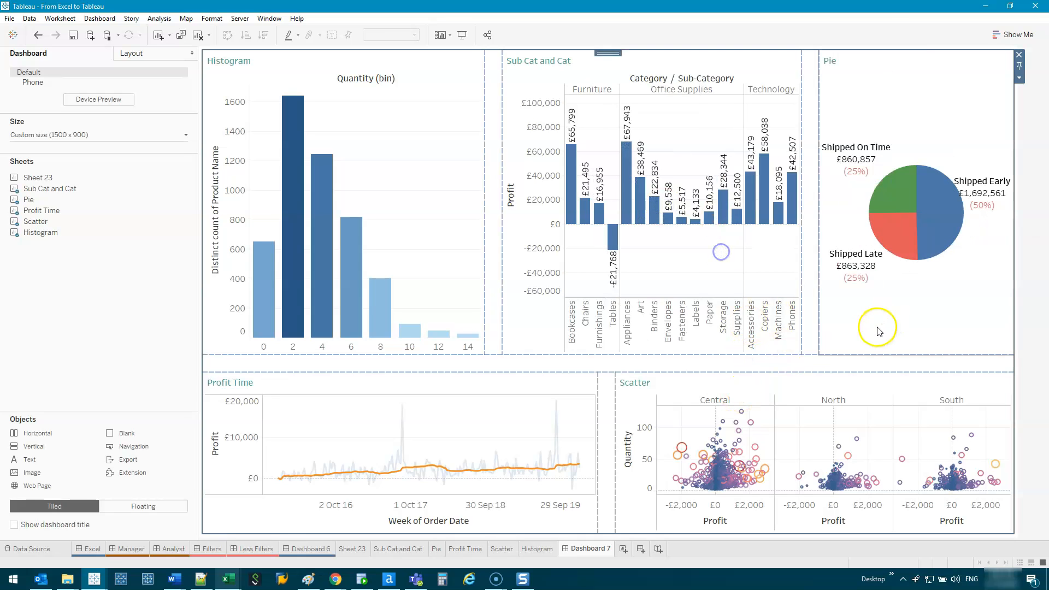
- Even out the chart row heights by shortening the upper row and extending Profit Time and Scatter upwards
left_click_drag(873, 354, 869, 269)
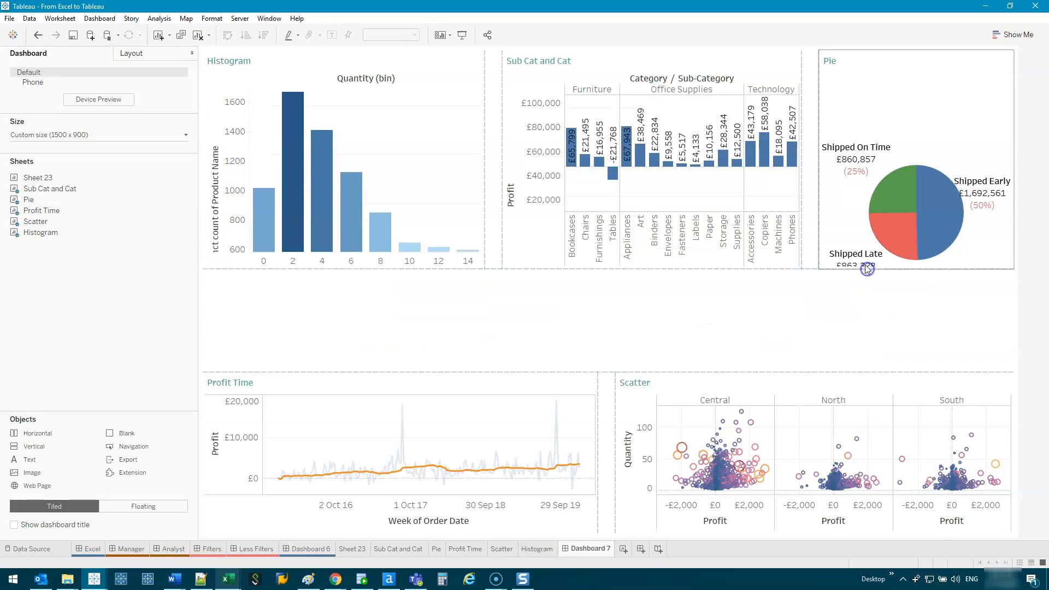
left_click(669, 94)
left_click(316, 333)
left_click_drag(627, 373, 632, 204)
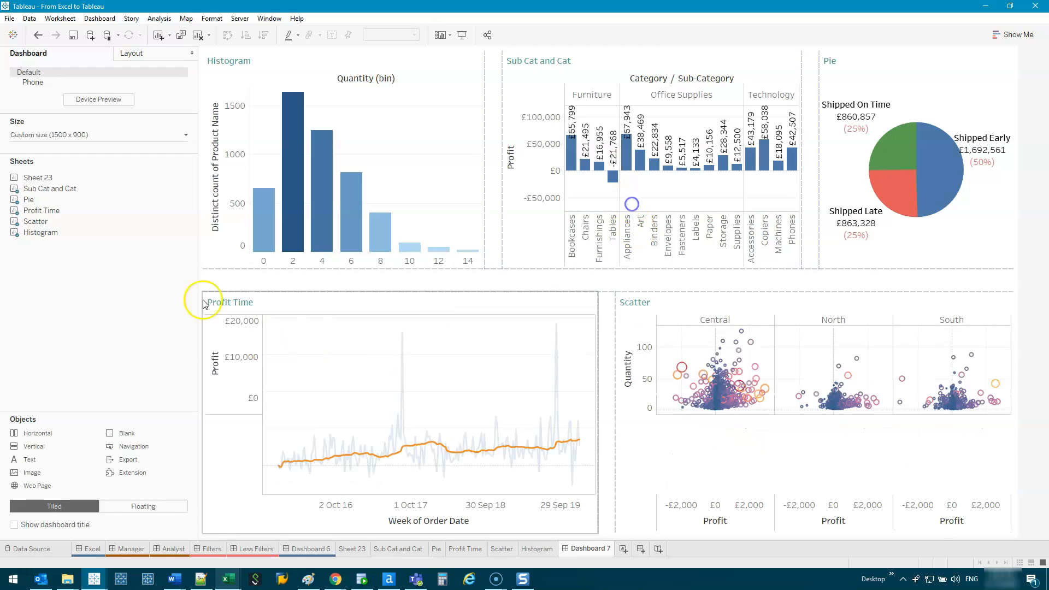
- Show the dashboard title and change it to a centred "Profit Analysis for the Analyst - Deep Dive Tool"
left_click(47, 525)
left_click(285, 65)
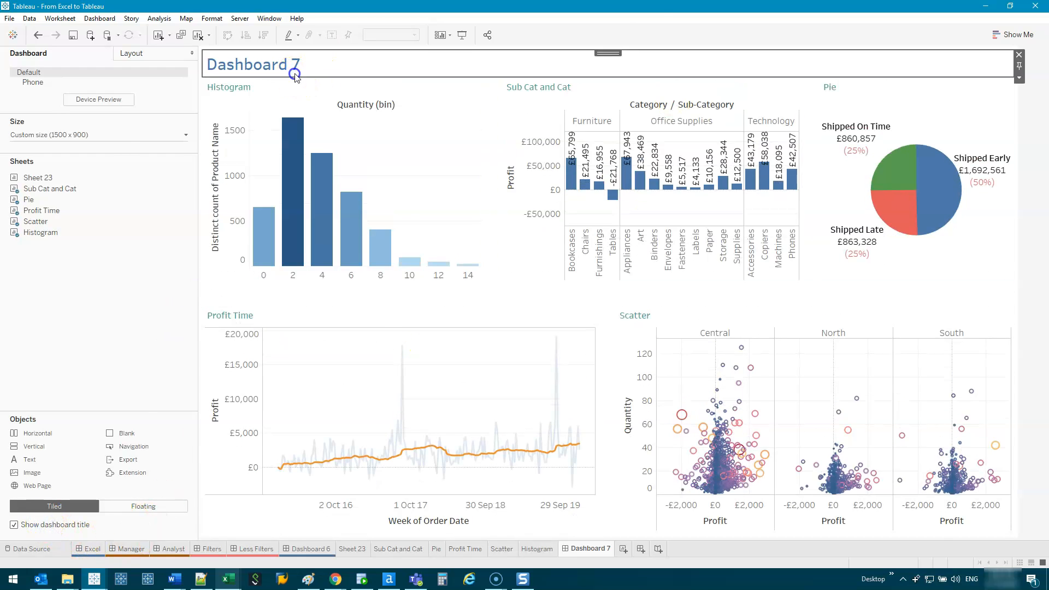
double_click(277, 65)
type("Profit Analysis for t")
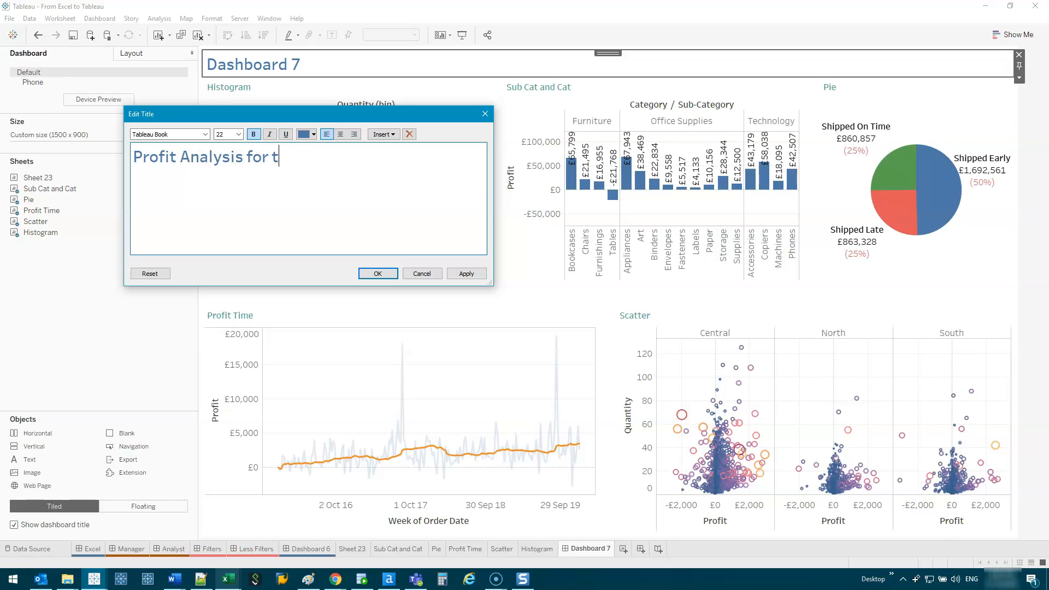
type("he Analyst")
key("ctrl+e")
type("- Deep Dive Tool")
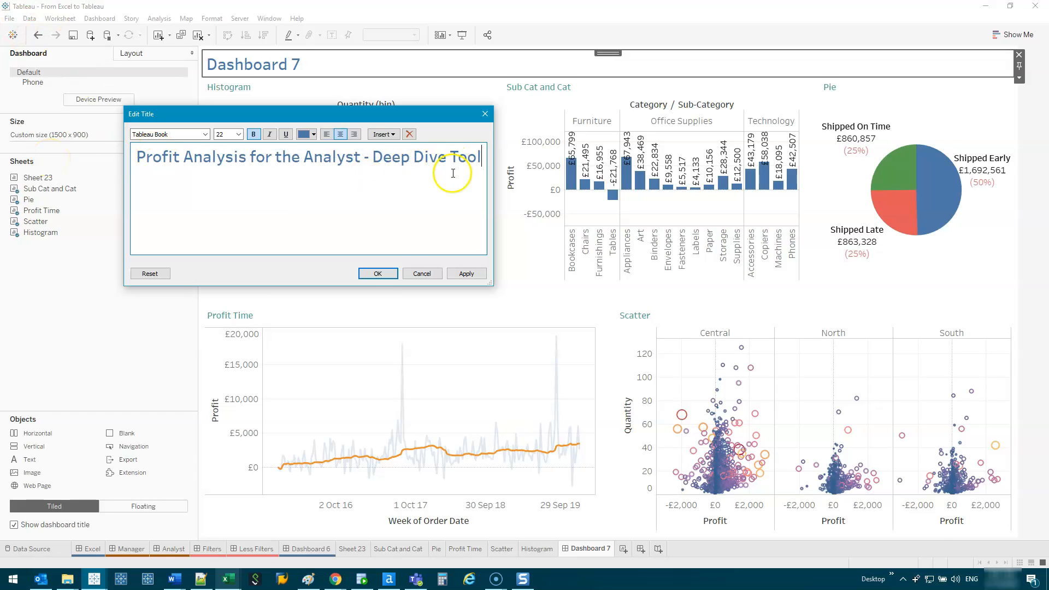
left_click(378, 273)
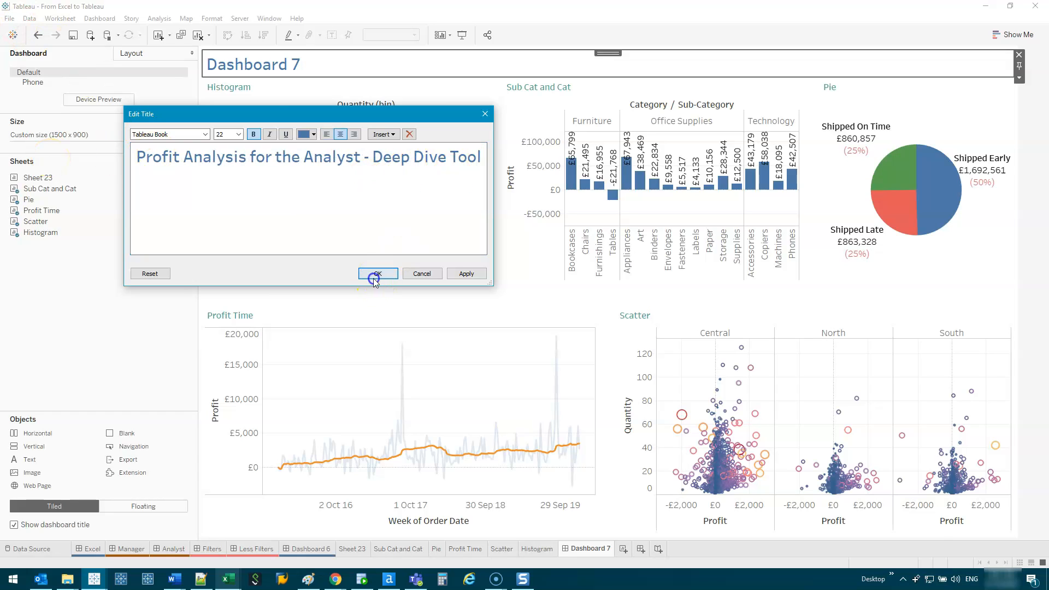
left_click(240, 77)
- Centre the titles of the Histogram, Sub Cat and Cat, Pie, Profit Time and Scatter charts
double_click(244, 88)
key("ctrl+e")
left_click(377, 273)
double_click(562, 91)
key("ctrl+e")
left_click(371, 272)
left_click(407, 273)
double_click(271, 316)
key("ctrl+e")
left_click(375, 275)
double_click(671, 311)
key("ctrl+e")
left_click(374, 273)
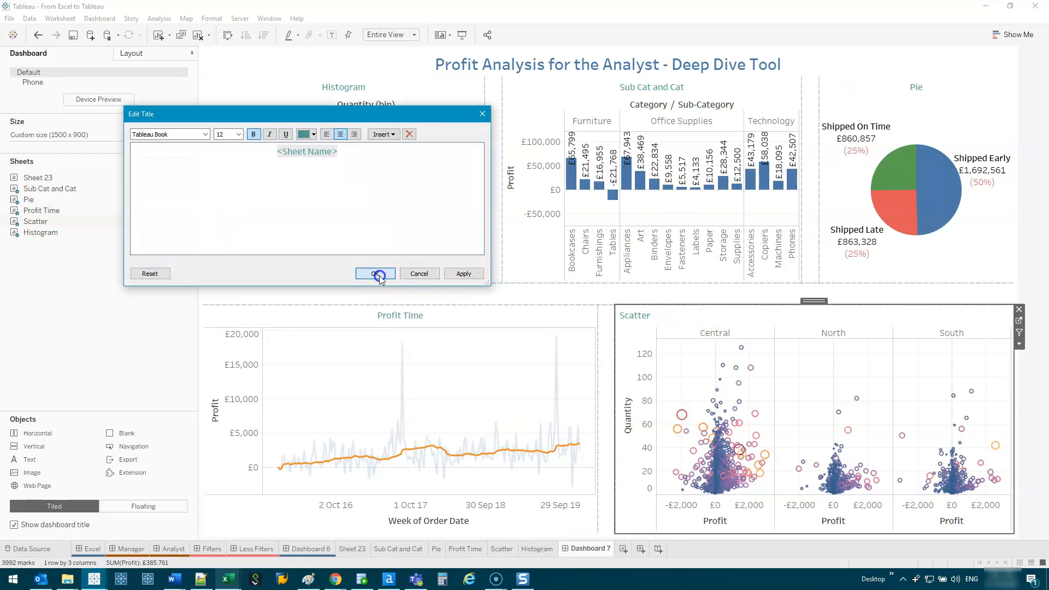
- Remove the profit labels from the bars on the Sub Cat and Cat worksheet and return to Dashboard 7
left_click(664, 224)
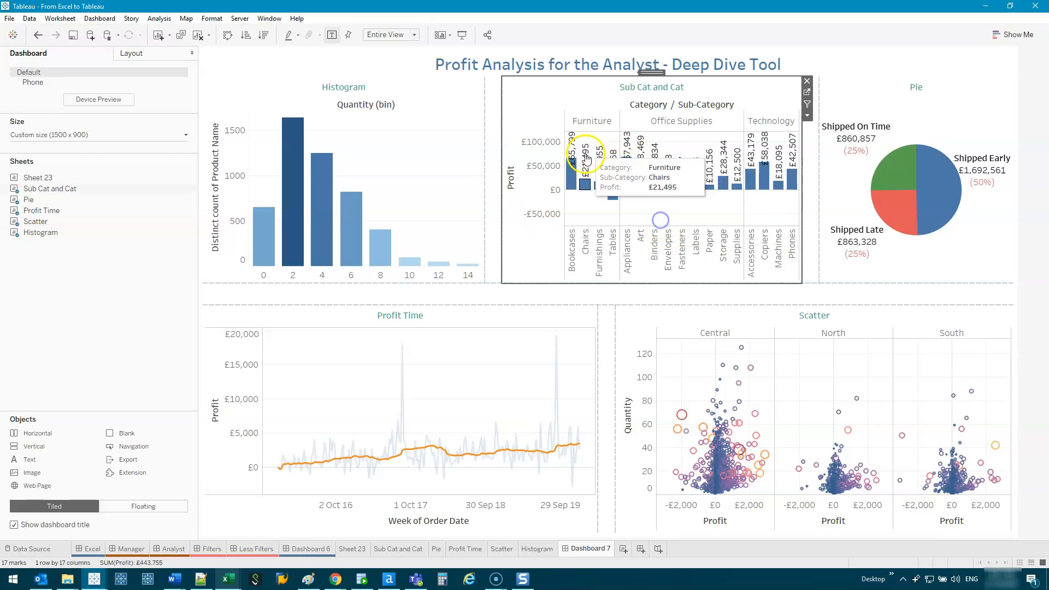
left_click(807, 92)
left_click_drag(257, 224, 243, 295)
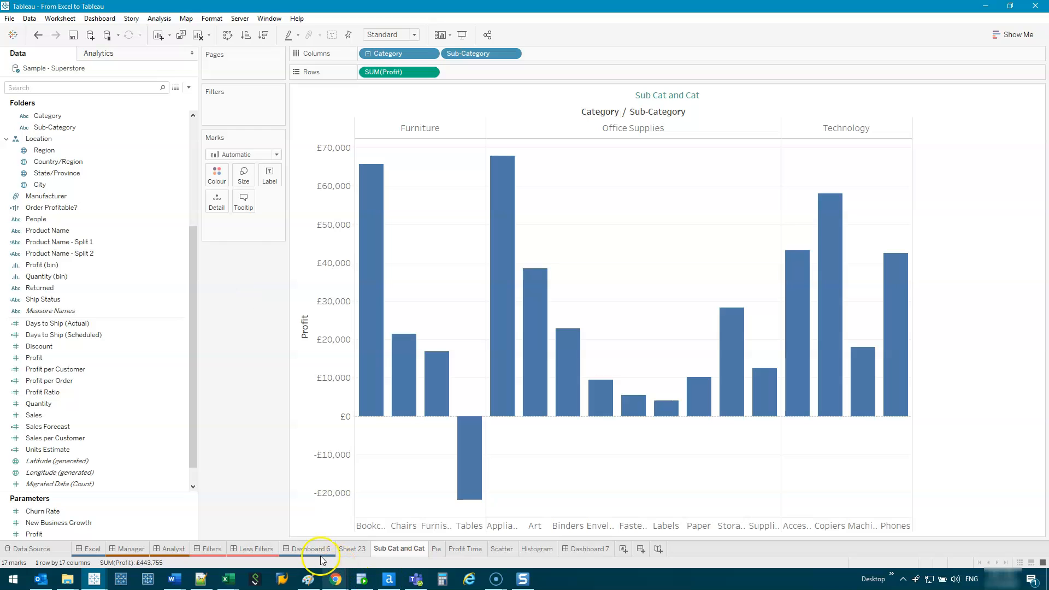
left_click(603, 548)
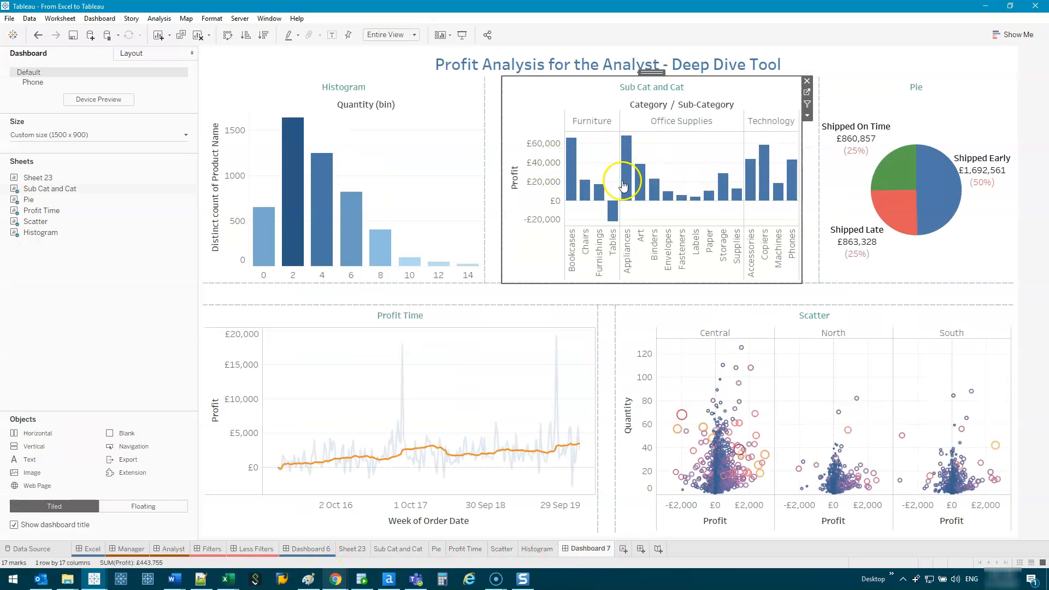
- Hide the field labels for columns on the Sub Cat and Cat and Histogram charts
right_click(650, 105)
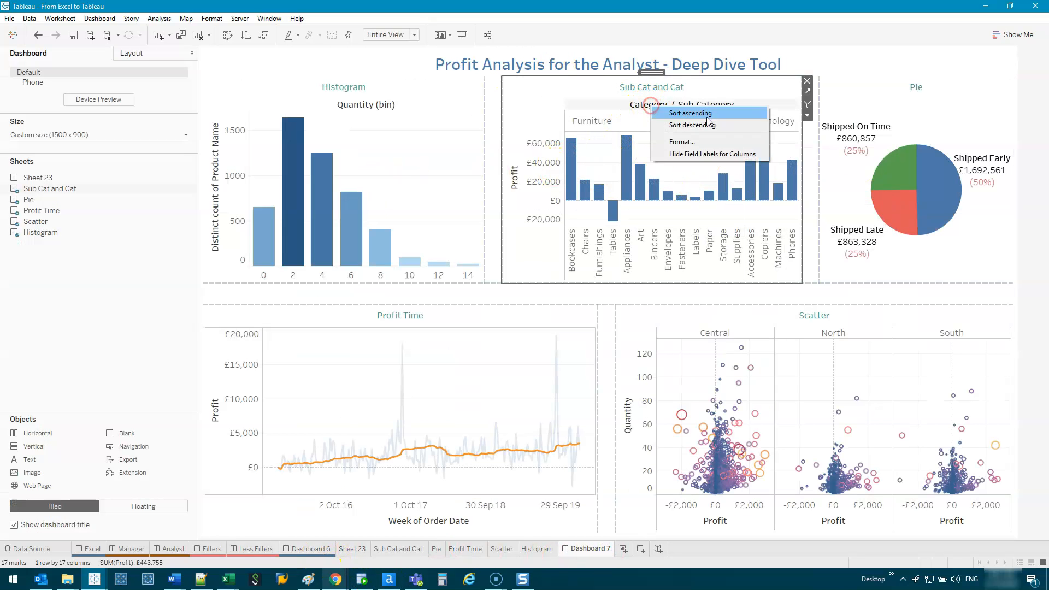
left_click(698, 153)
right_click(355, 105)
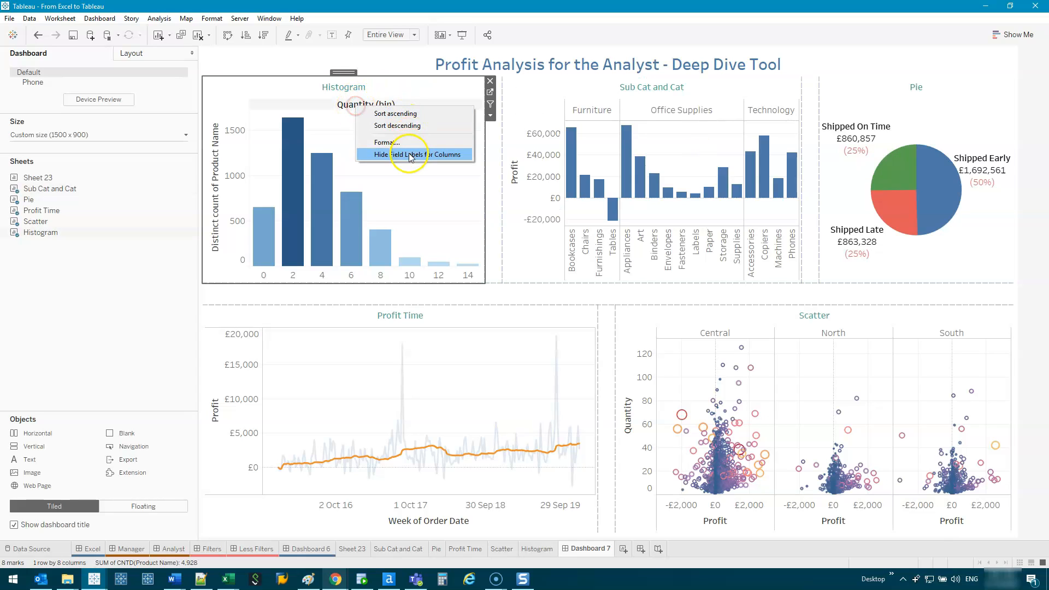
left_click(411, 155)
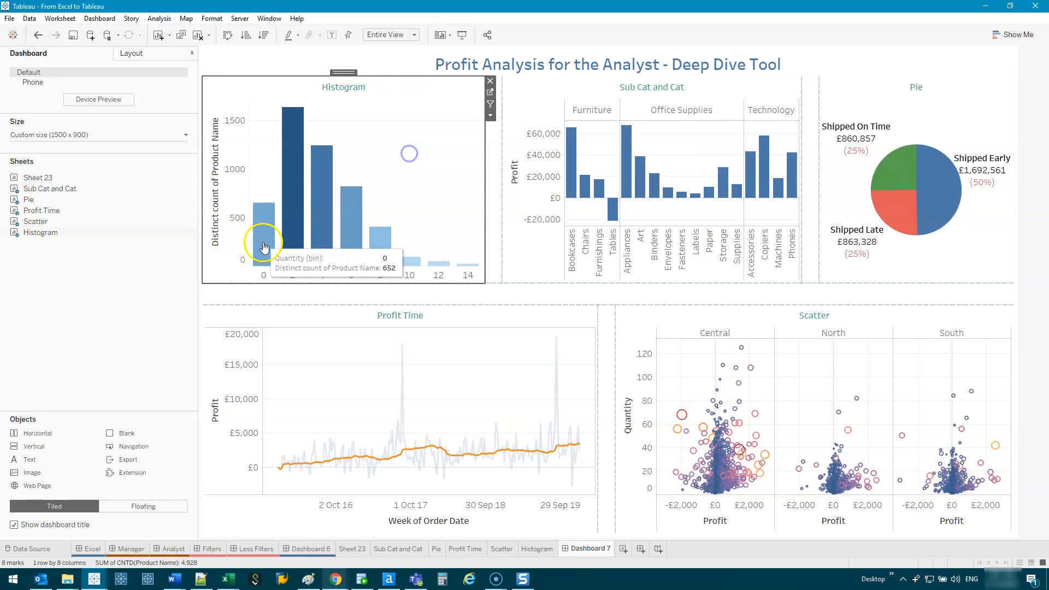
- Change the Histogram chart's title to "Histogram - No of Product Lines by Quantity"
double_click(332, 89)
double_click(335, 150)
left_click_drag(347, 116, 412, 302)
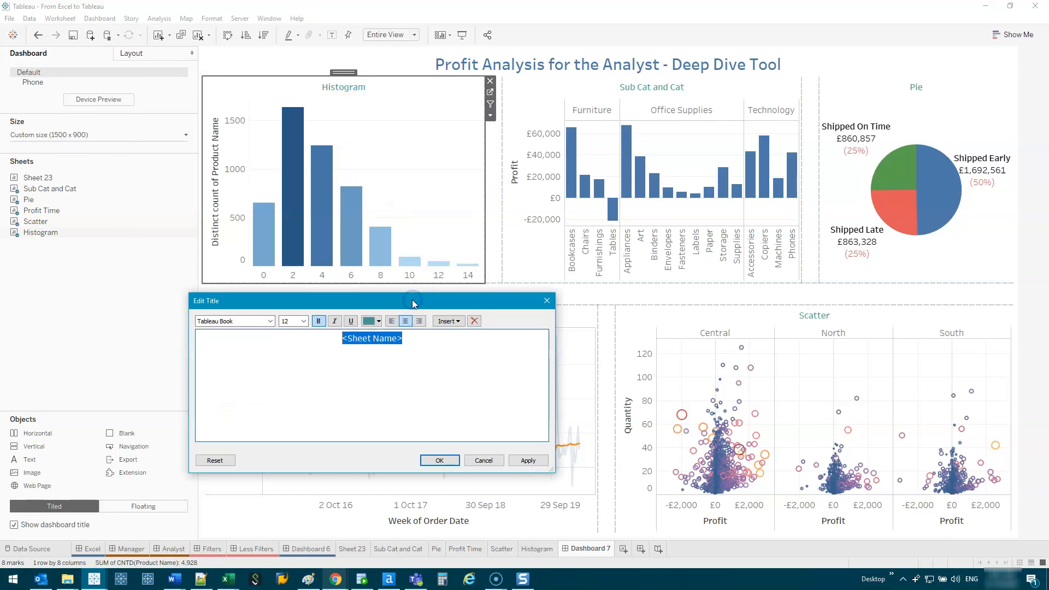
type("Histogram")
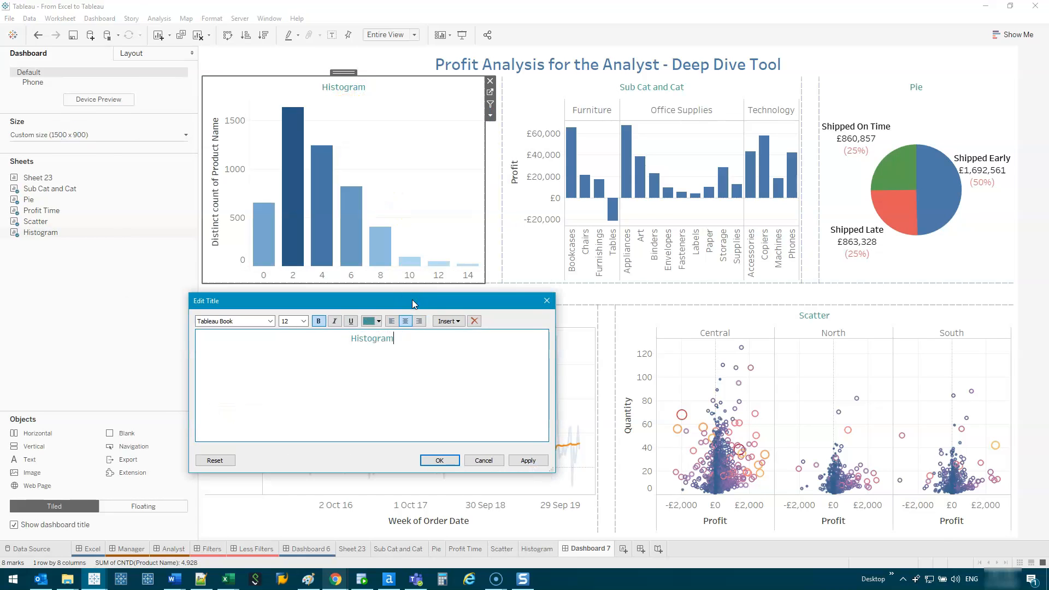
type(" - No of Produ")
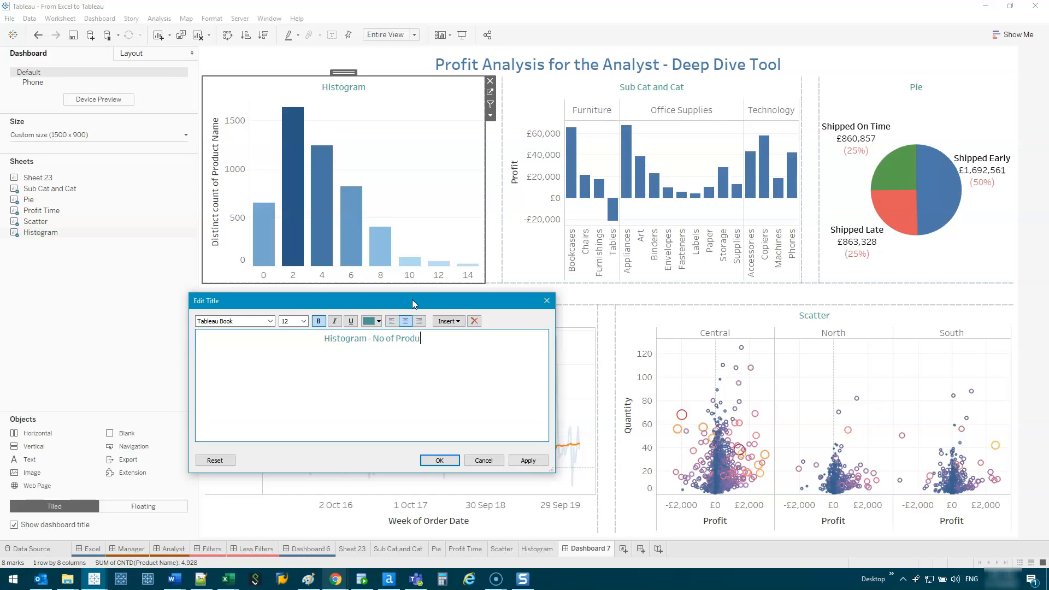
type("ct Lines by")
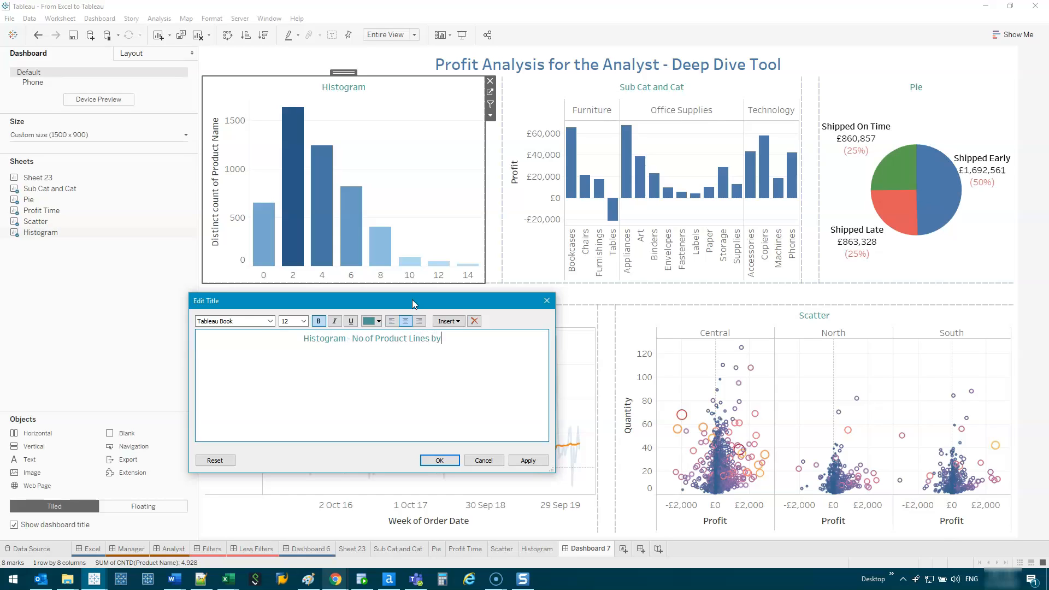
type(" Quantity")
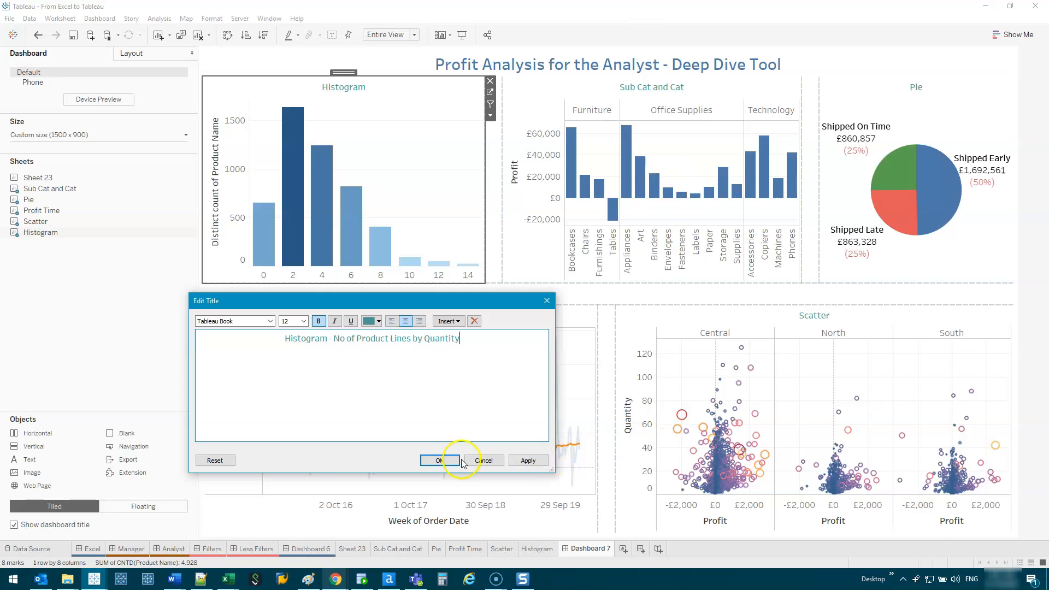
left_click(439, 460)
- Change the Histogram chart's vertical axis title to "Count of Product Name"
left_click(222, 188)
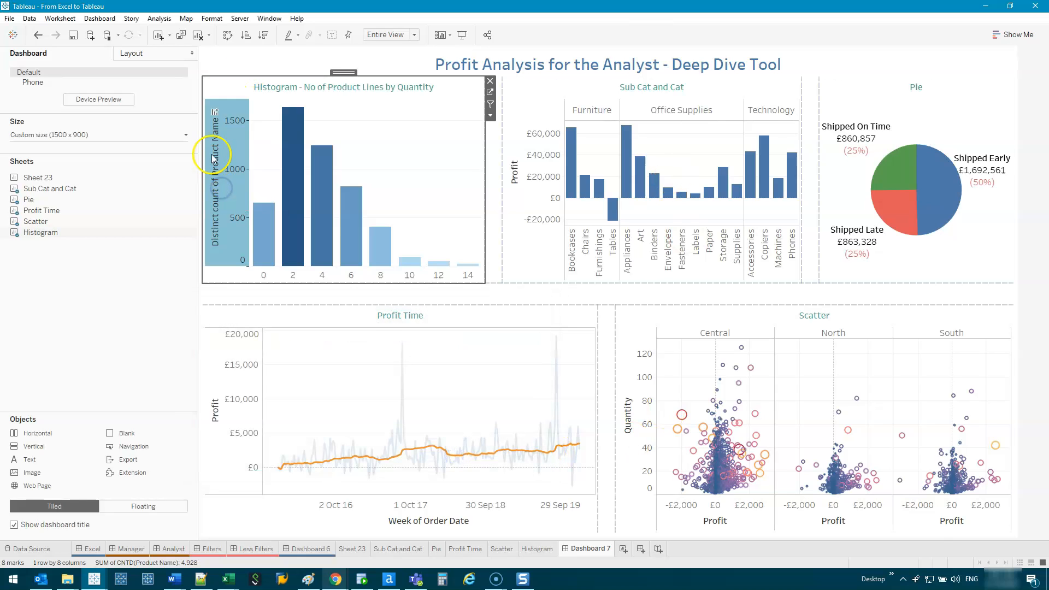
double_click(217, 182)
left_click(460, 359)
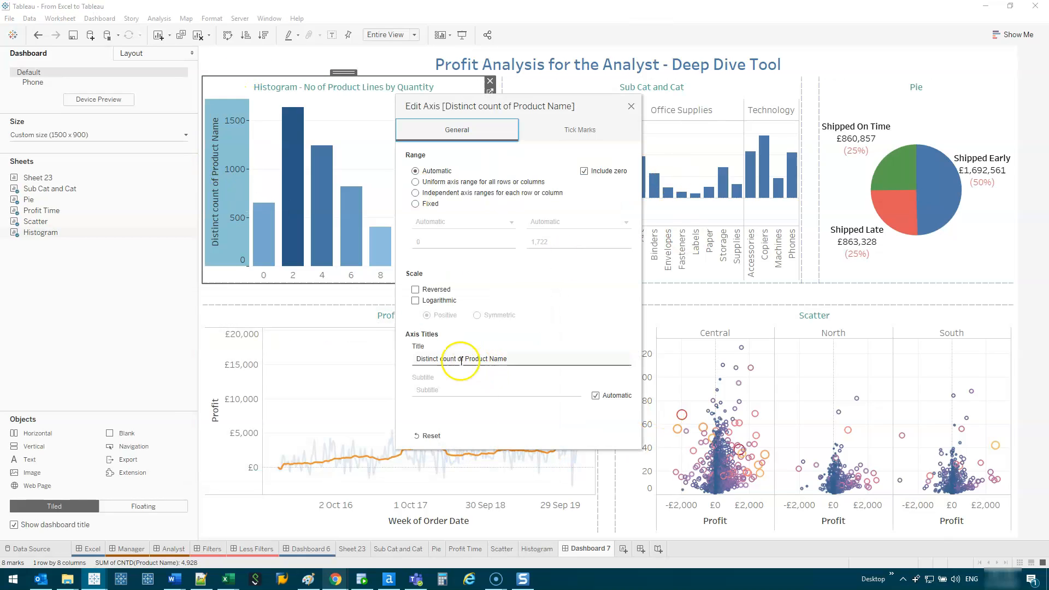
left_click_drag(444, 360, 278, 323)
left_click(446, 361)
type("C")
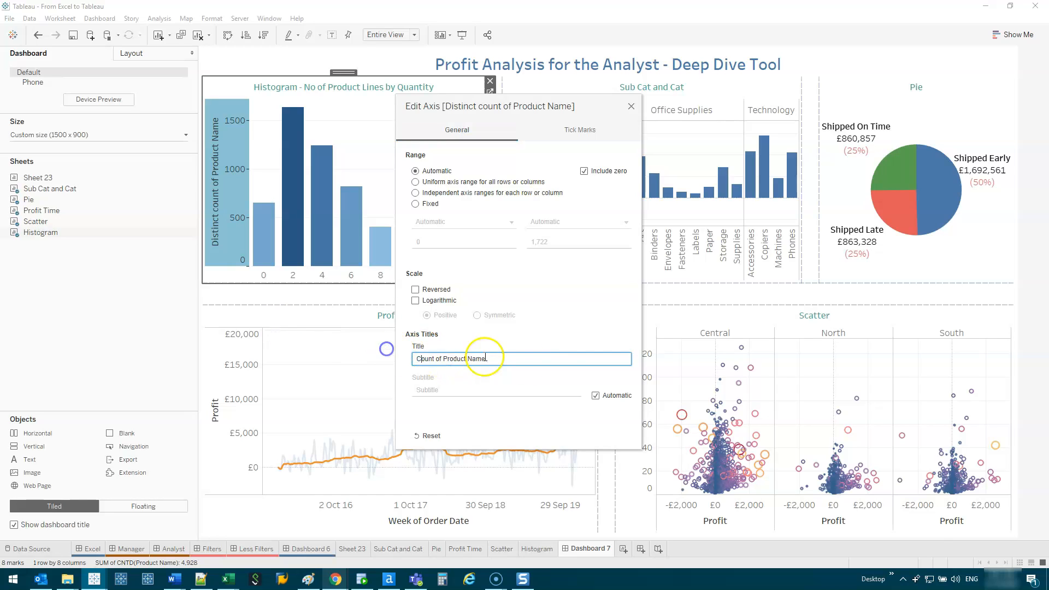
left_click(631, 106)
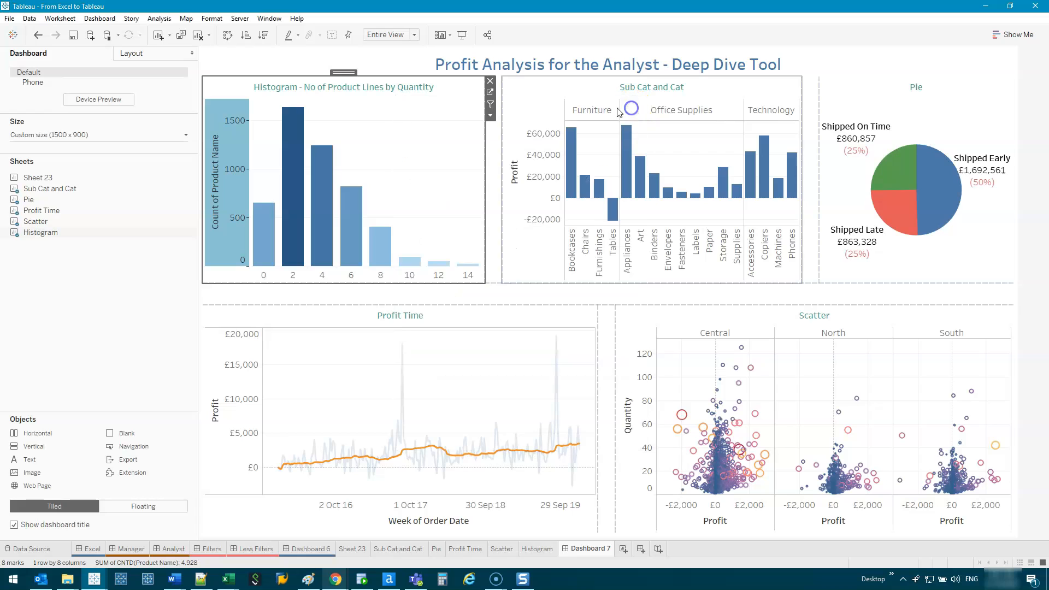
left_click(350, 137)
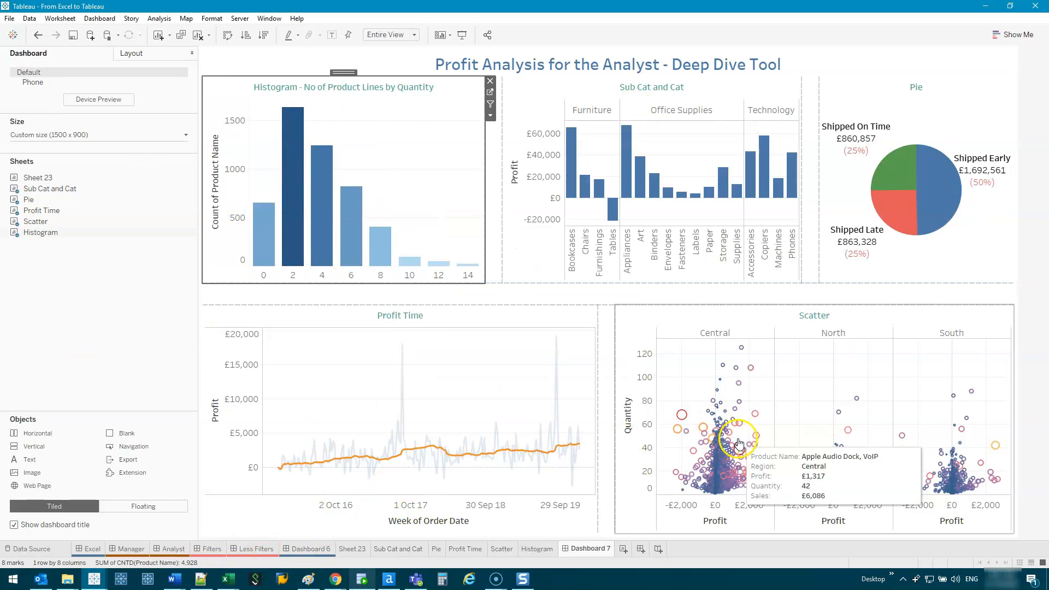
- Examine the layout, filters and charts of the Filters dashboard and return to Dashboard 7
left_click(207, 549)
left_click(173, 549)
left_click(207, 549)
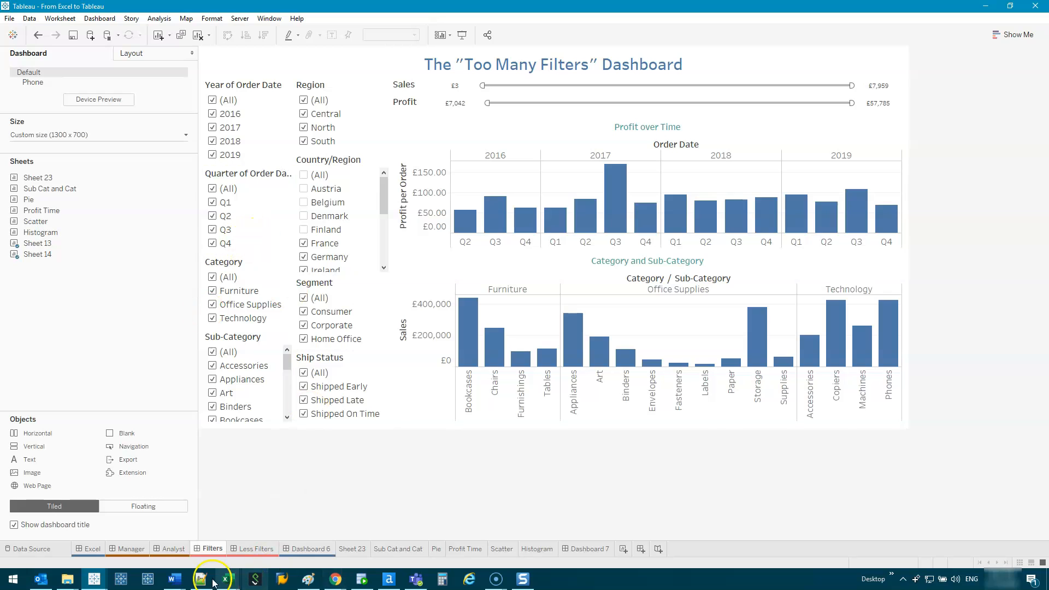
left_click(580, 547)
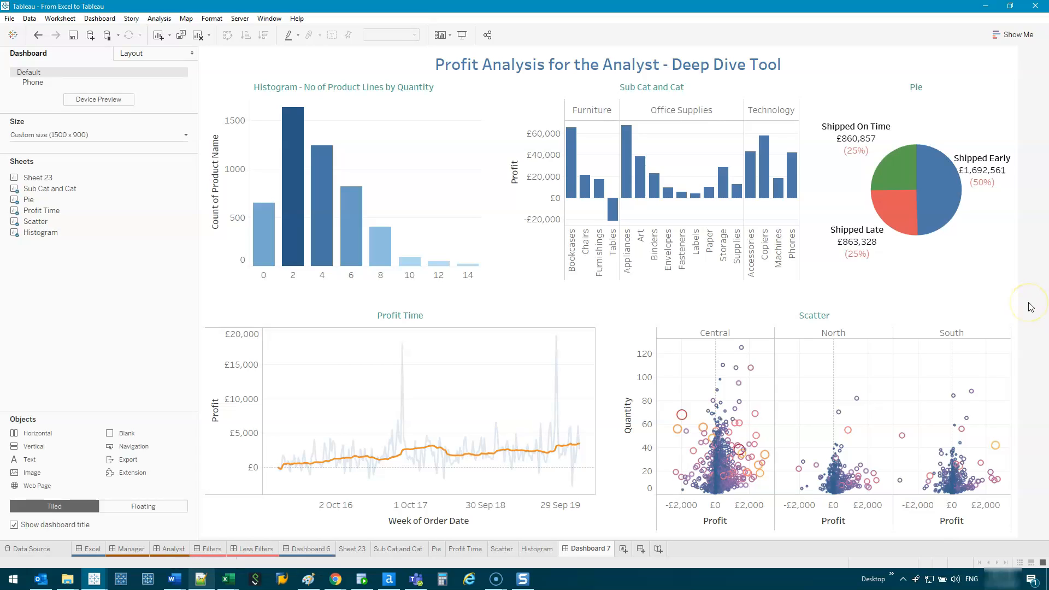
left_click(754, 261)
left_click(720, 97)
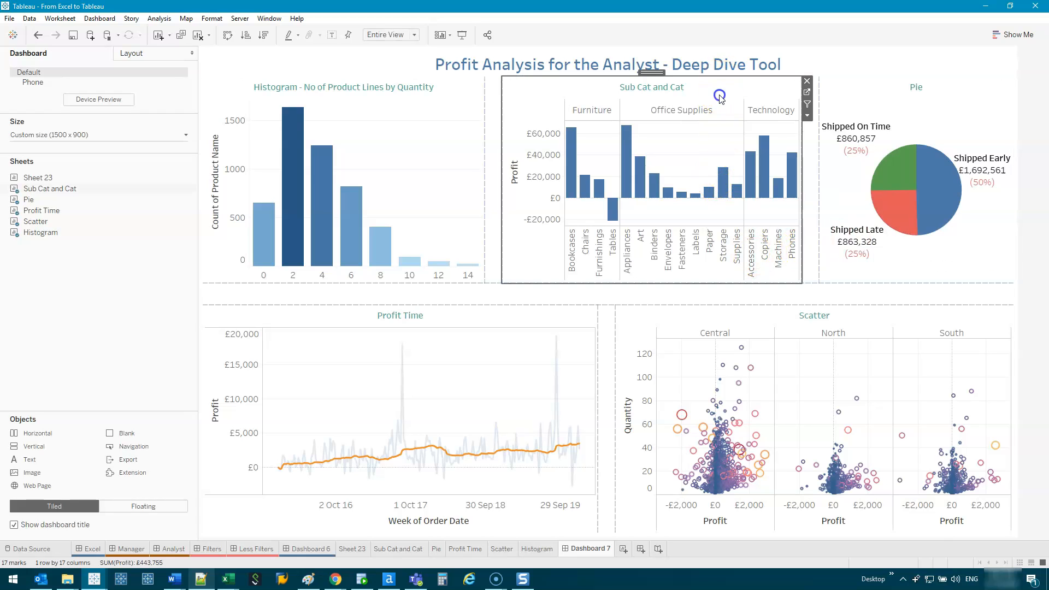
left_click(684, 549)
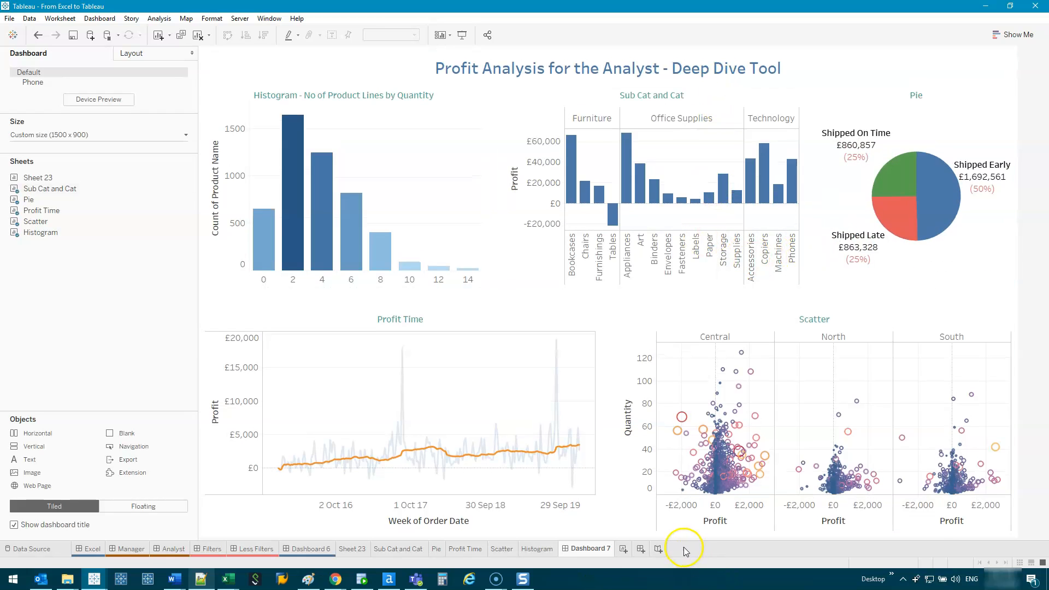
- Add a new worksheet and colour its tab red to match the Filters and Less Filters dashboards
left_click(625, 549)
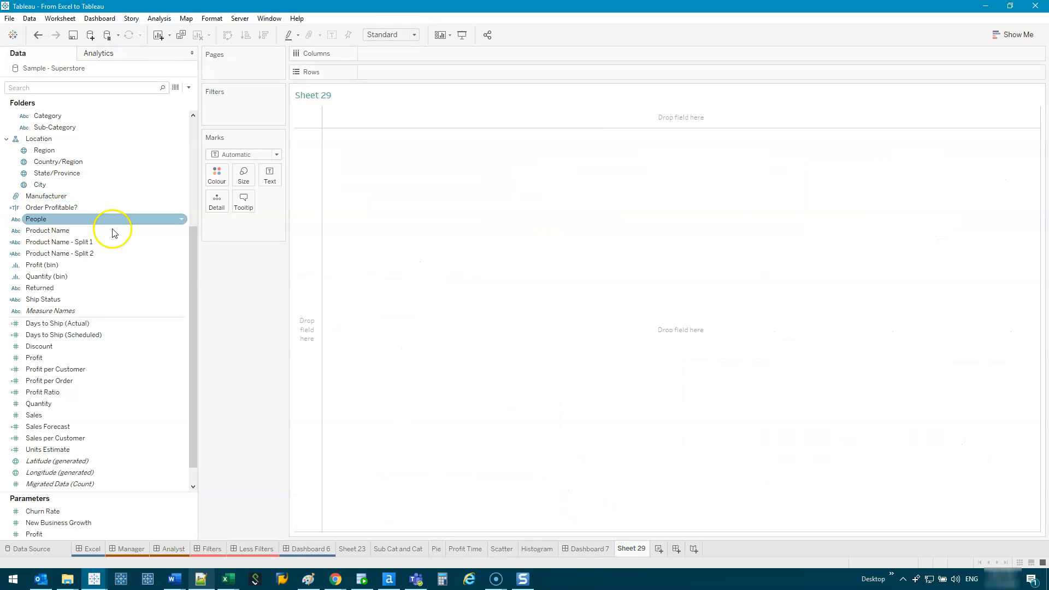
left_click(266, 549)
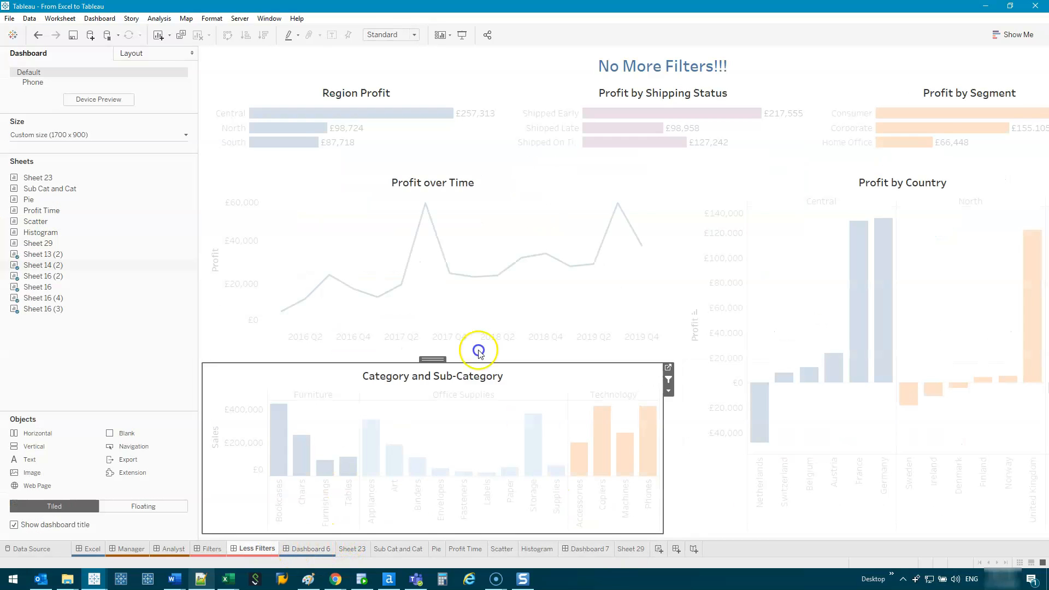
left_click(214, 548)
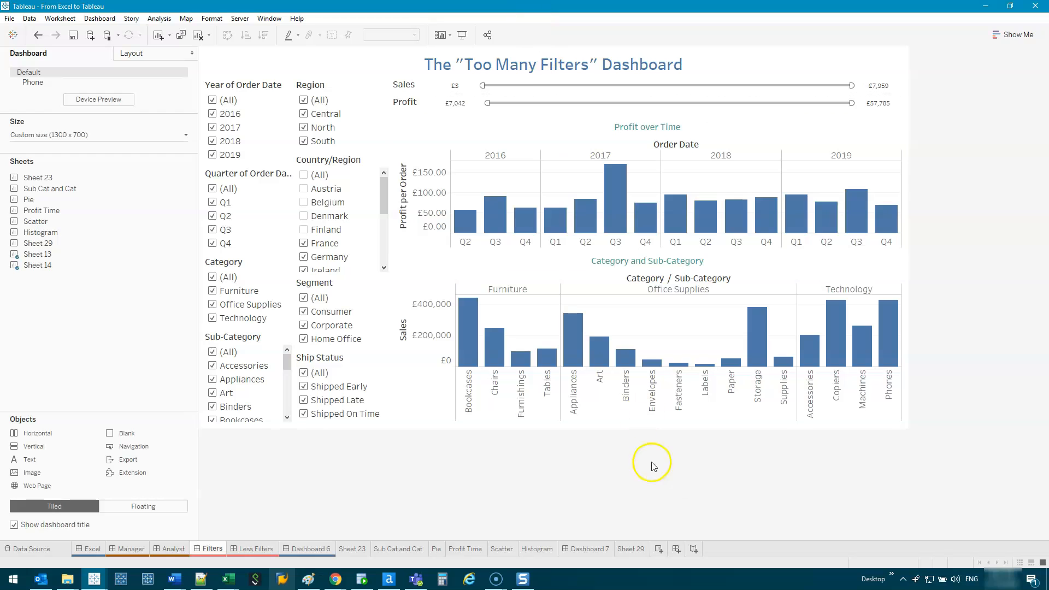
left_click(644, 549)
right_click(637, 549)
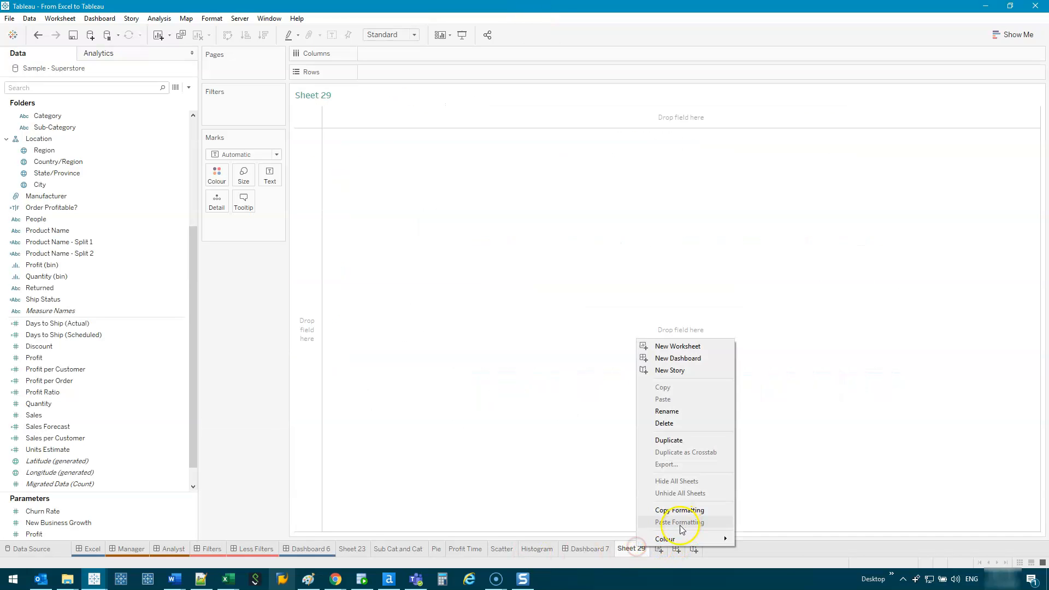
mouse_move(677, 538)
left_click(771, 523)
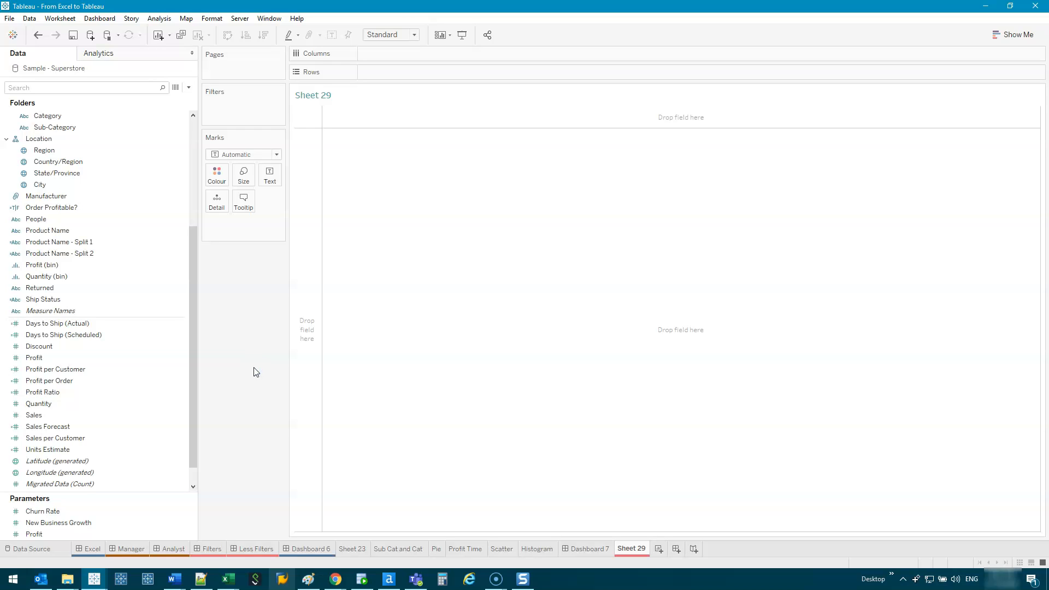
- Chart Sales and Profit as two measures on Sheet 29 and swap the axes so the bars run horizontally
left_click(49, 415)
double_click(49, 415)
mouse_move(52, 358)
left_mouse_down()
mouse_move(549, 134)
mouse_move(482, 73)
left_mouse_up()
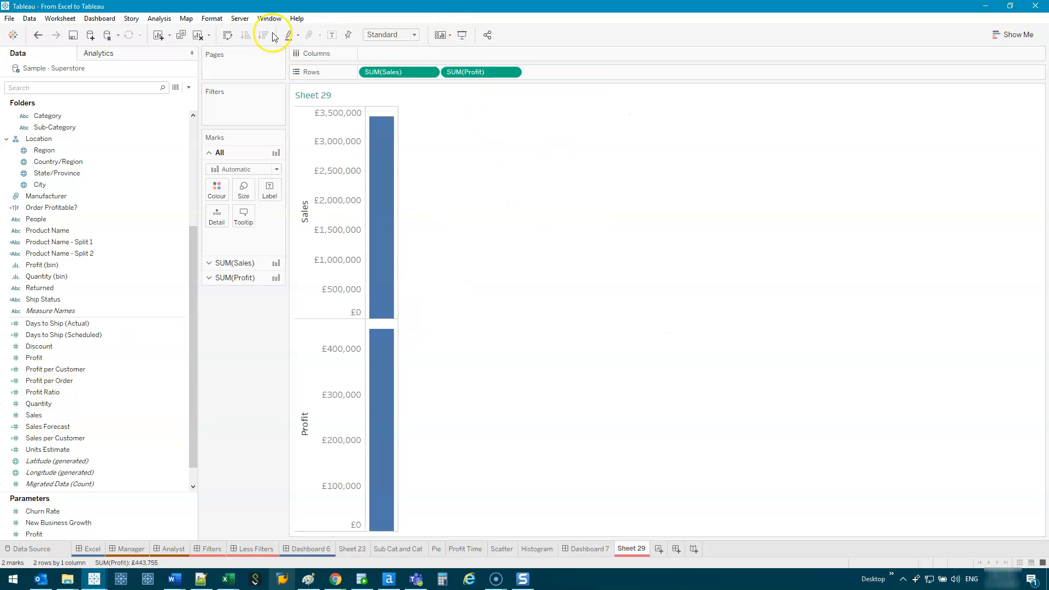
left_click(227, 36)
- Break the Sales and Profit bars down by Category and Sub-Category and fit the chart to Entire View
double_click(65, 117)
left_click(73, 130)
double_click(178, 123)
left_click(410, 34)
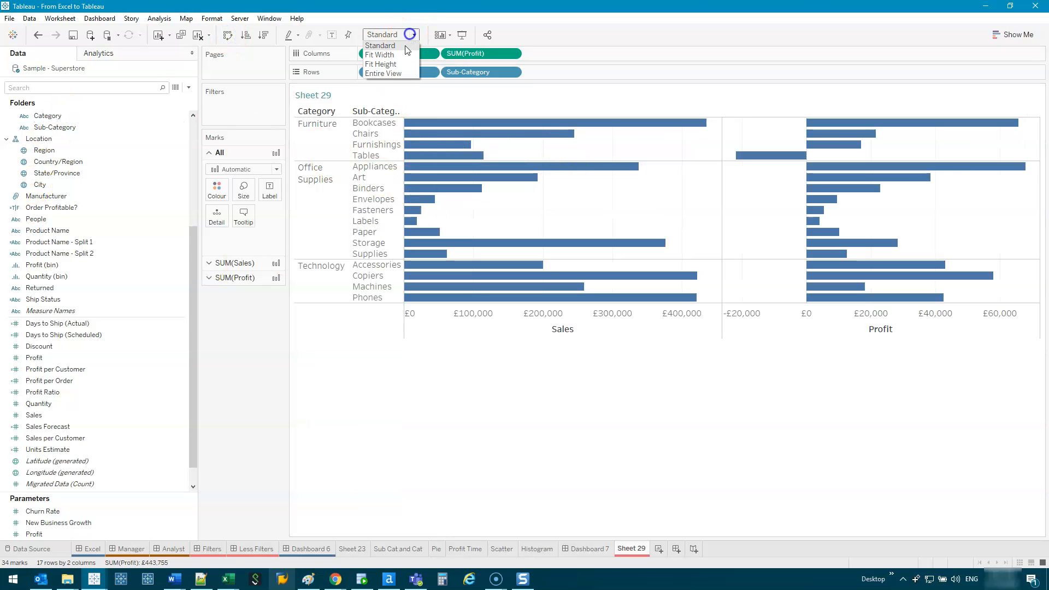
left_click(401, 74)
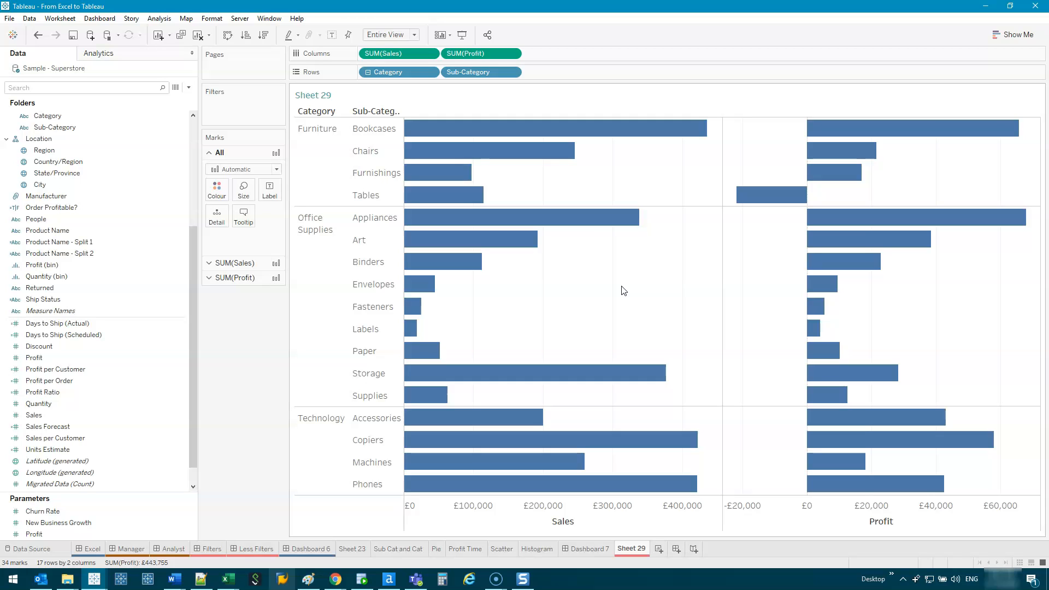
- Show value labels, enlarge the header row, and colour the Sales bars by Sales and the Profit bars by Profit
left_click(333, 35)
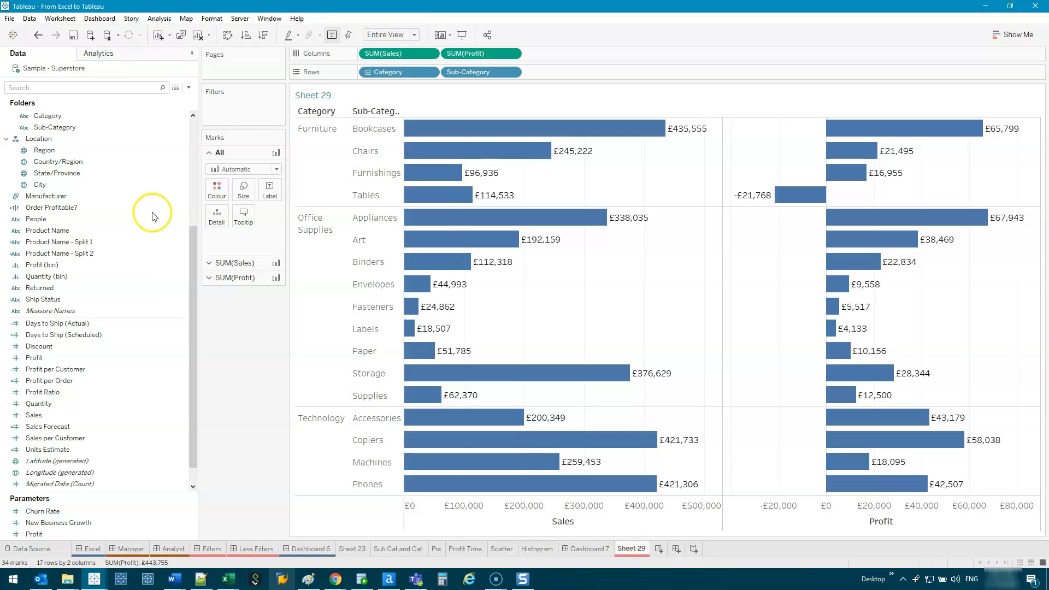
scroll(121, 287, "up", 4)
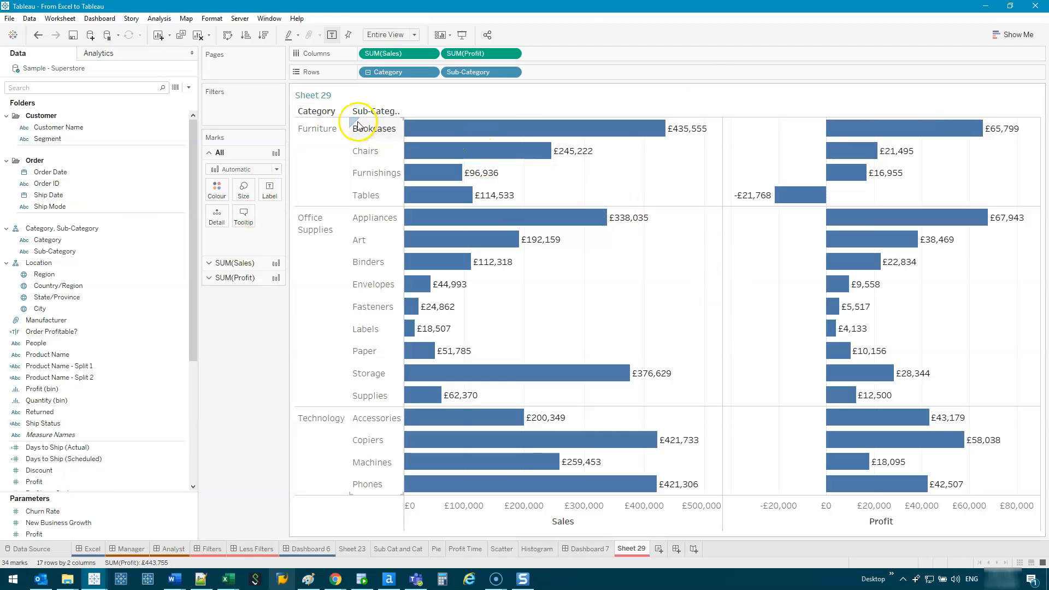
left_click_drag(369, 118, 369, 133)
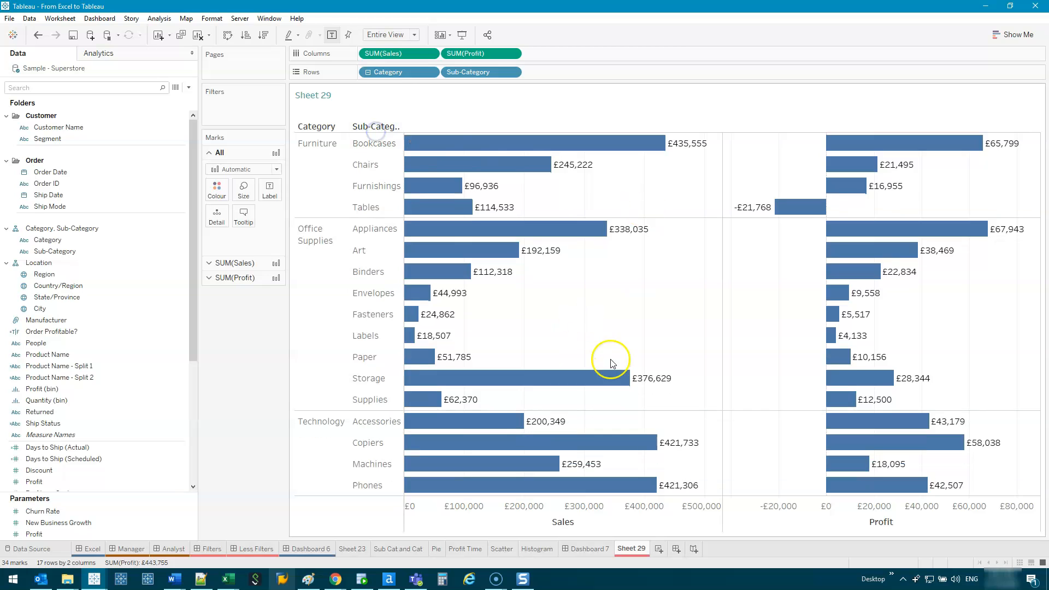
left_click_drag(401, 53, 221, 213)
left_click_drag(461, 53, 228, 217)
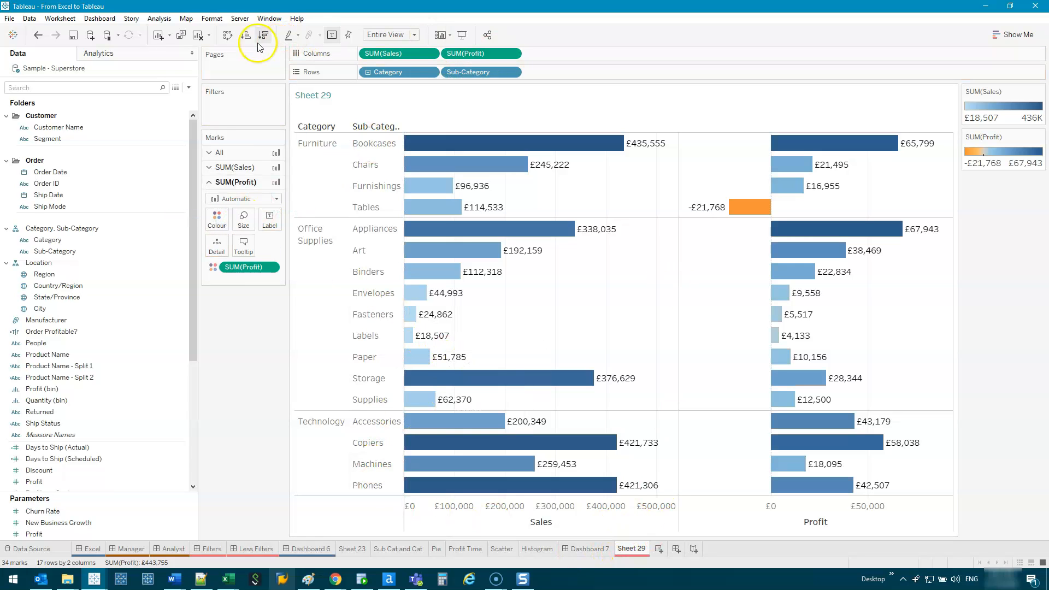
- Duplicate Sheet 29 and replace Category and Sub-Category in the copy's rows with Segment
left_click(185, 34)
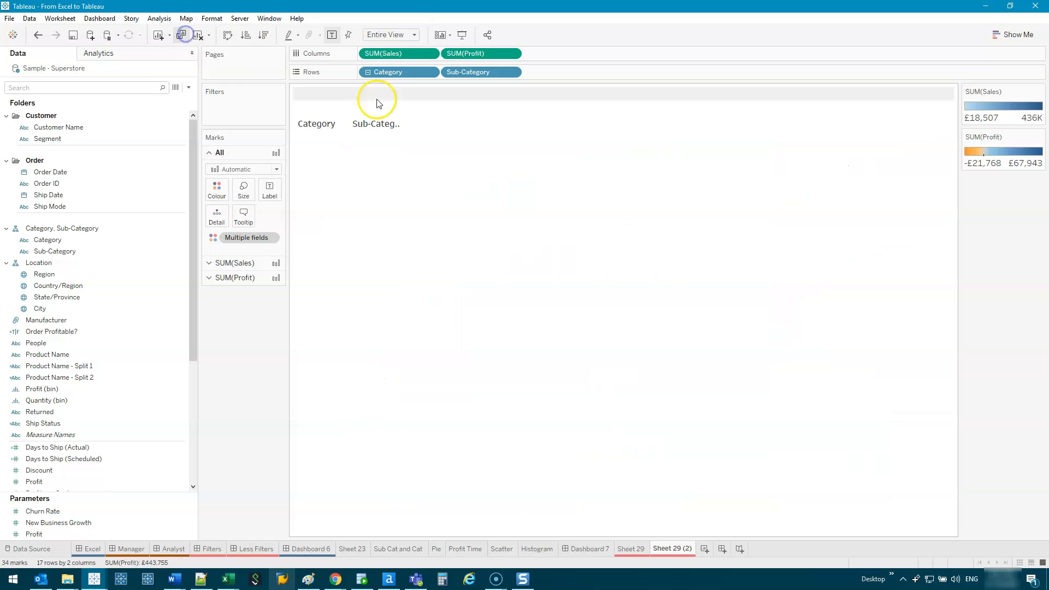
left_click(498, 78)
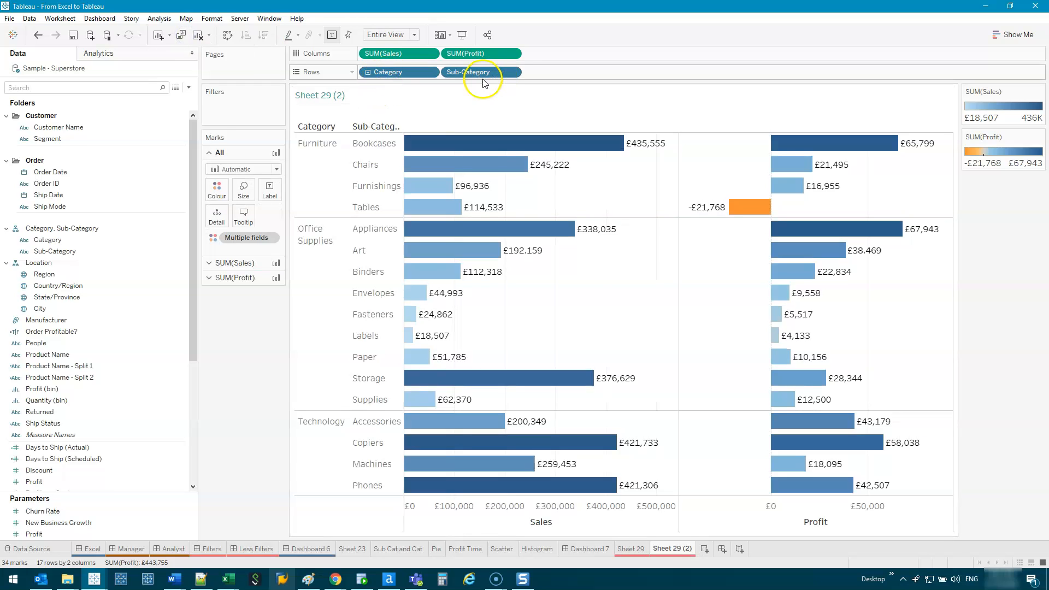
key("Delete")
left_click_drag(66, 139, 475, 71)
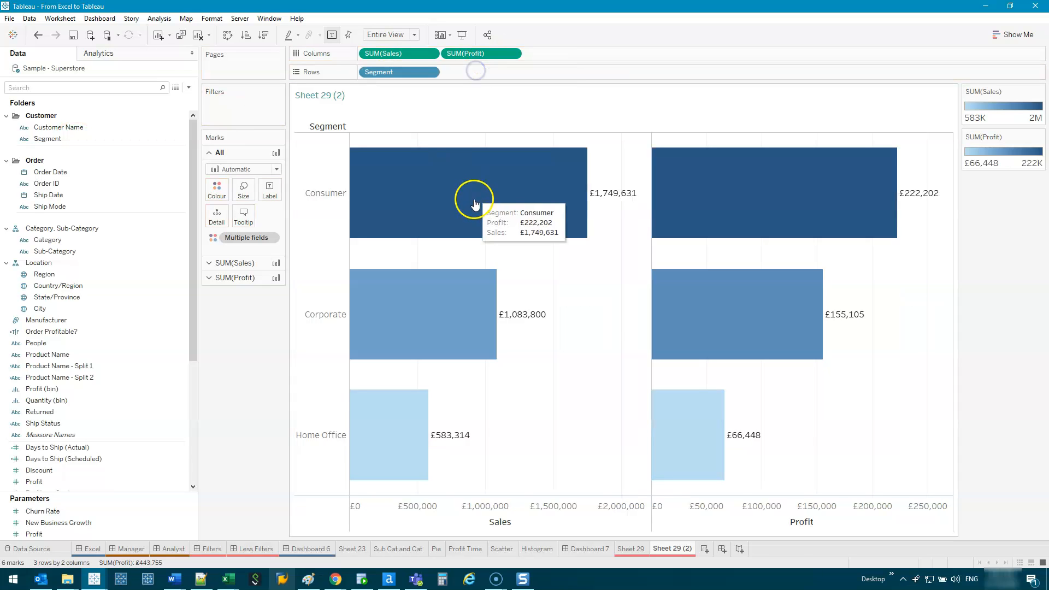
- Duplicate the Segment sheet and replace Segment in the copy's rows with Region and Country/Region
left_click(184, 35)
left_click_drag(415, 72, 252, 333)
left_click_drag(43, 275, 451, 74)
left_click(369, 73)
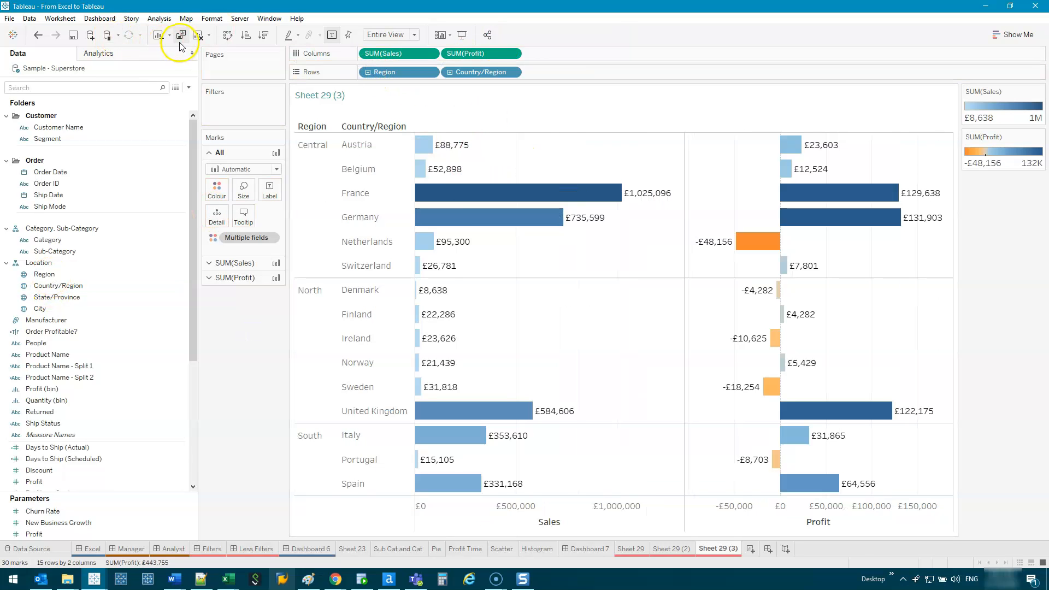
- Duplicate the Region sheet and replace Region and Country/Region in the copy's rows with Ship Status
left_click(181, 39)
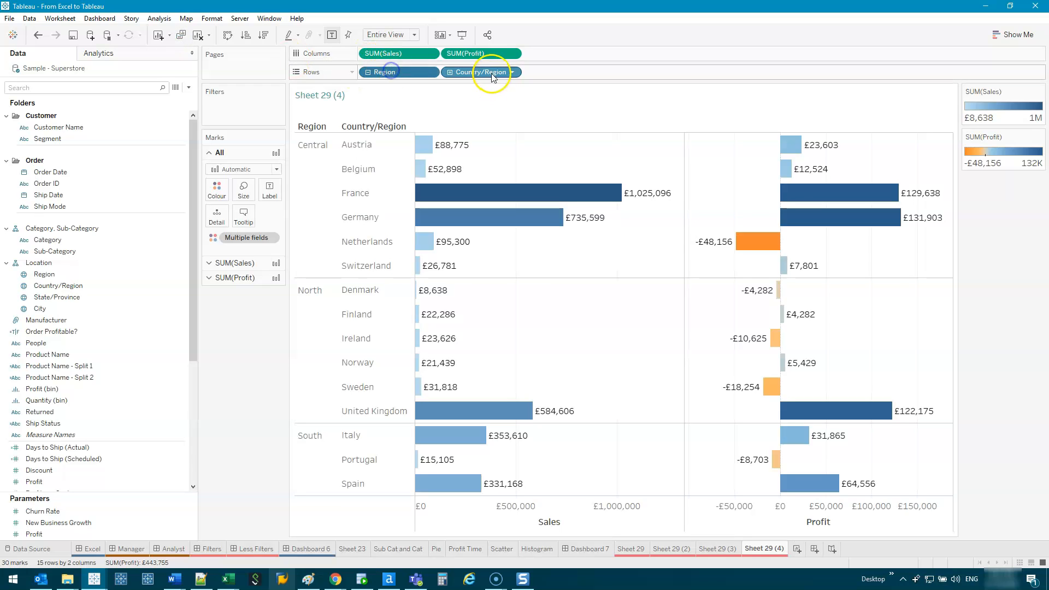
left_click_drag(481, 76, 124, 299)
scroll(110, 311, "down", 3)
left_click(66, 310)
double_click(66, 320)
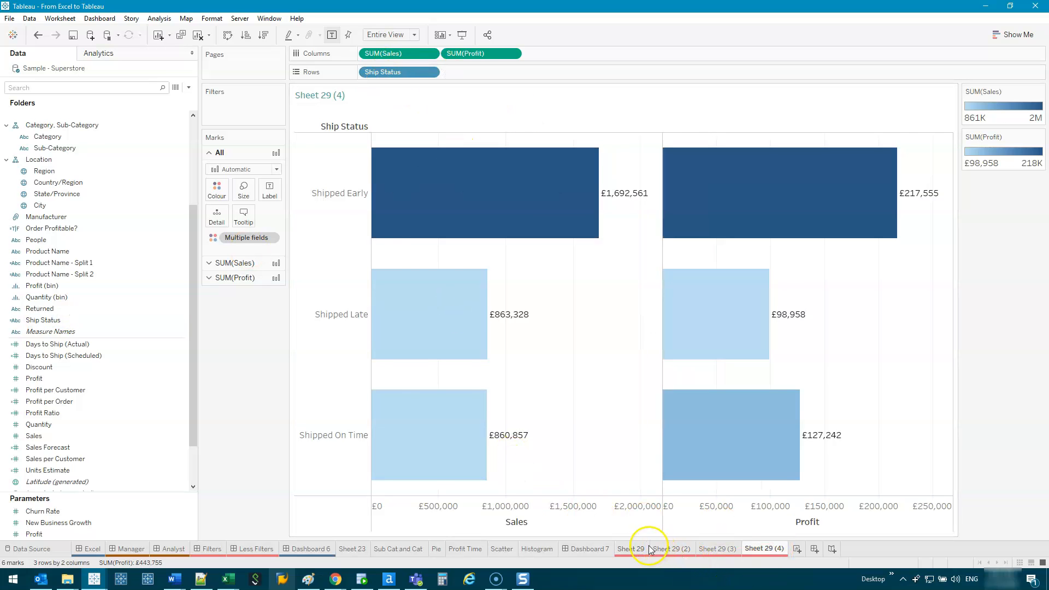
- Create a new dashboard and place Sheet 29, Sheet 29 (2), Sheet 29 (3) and Sheet 29 (4) on it
left_click(673, 548)
left_click(717, 548)
left_click(764, 548)
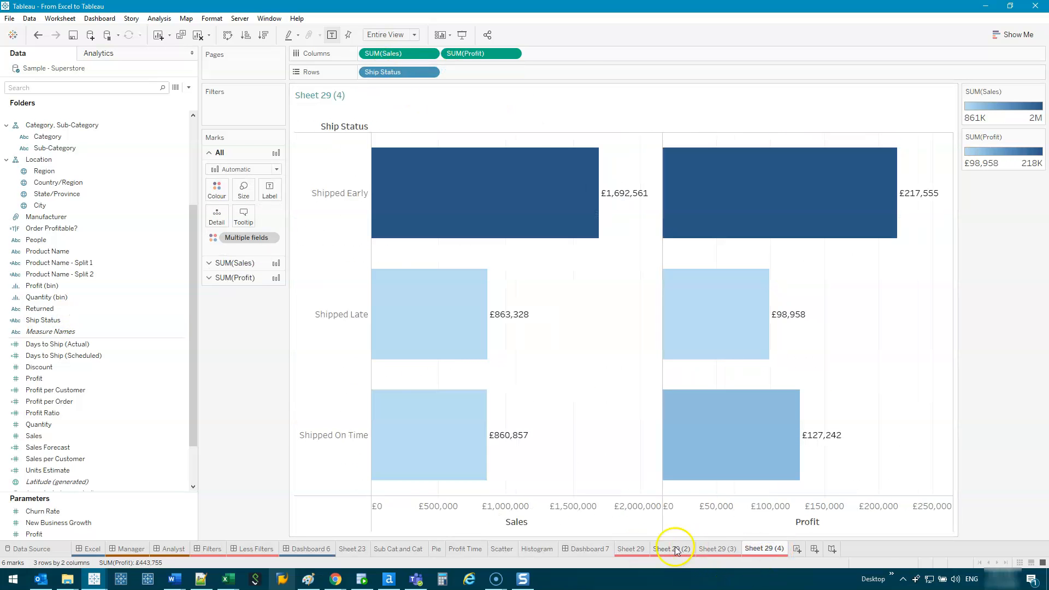
left_click(645, 548)
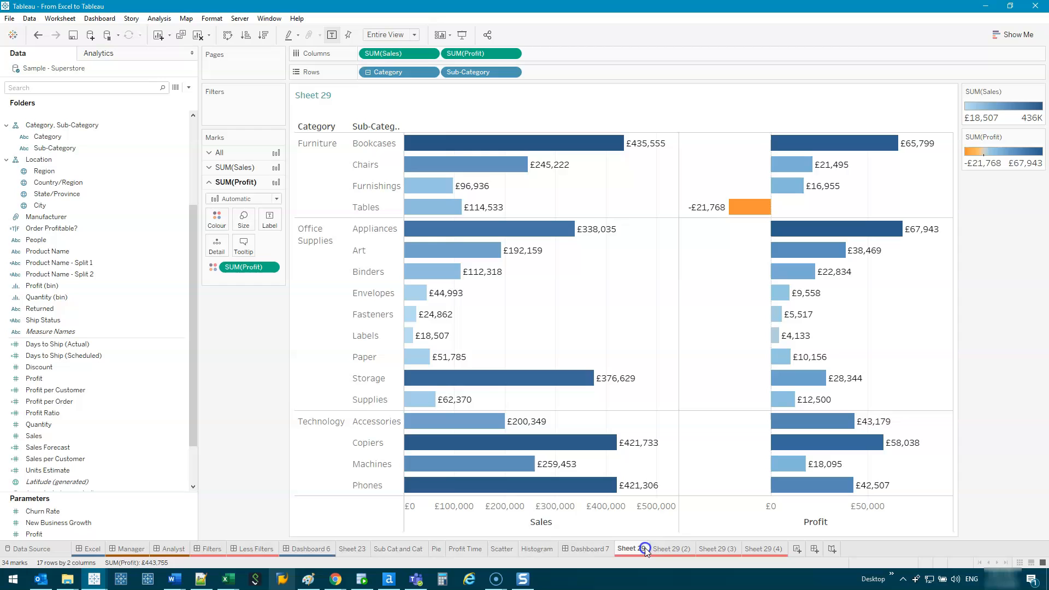
left_click(814, 548)
double_click(73, 245)
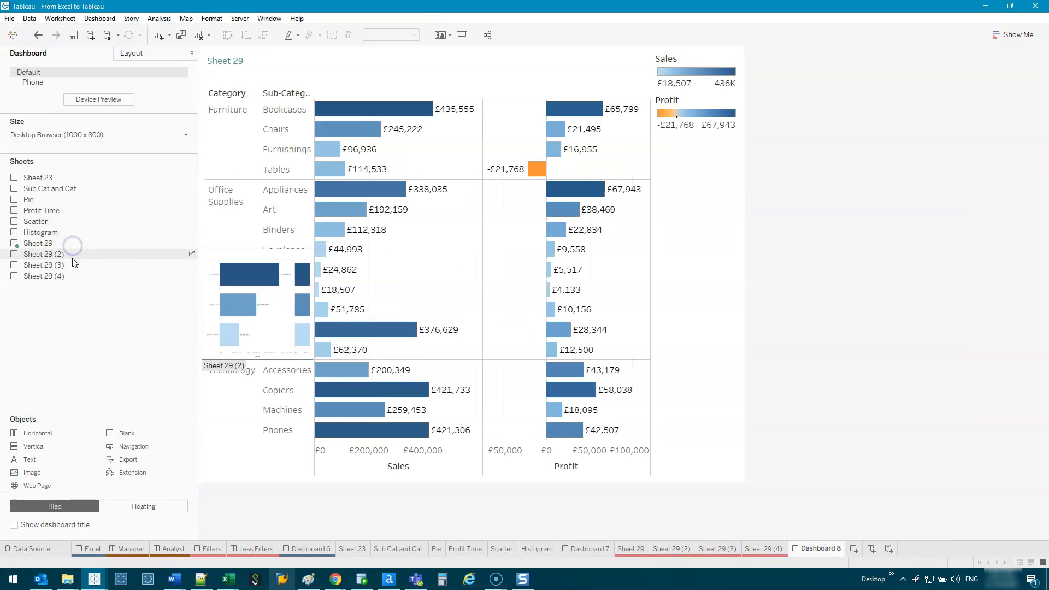
double_click(71, 254)
double_click(72, 265)
double_click(74, 276)
- Remove the container holding the Sales and Profit colour legends from the dashboard
left_click(700, 203)
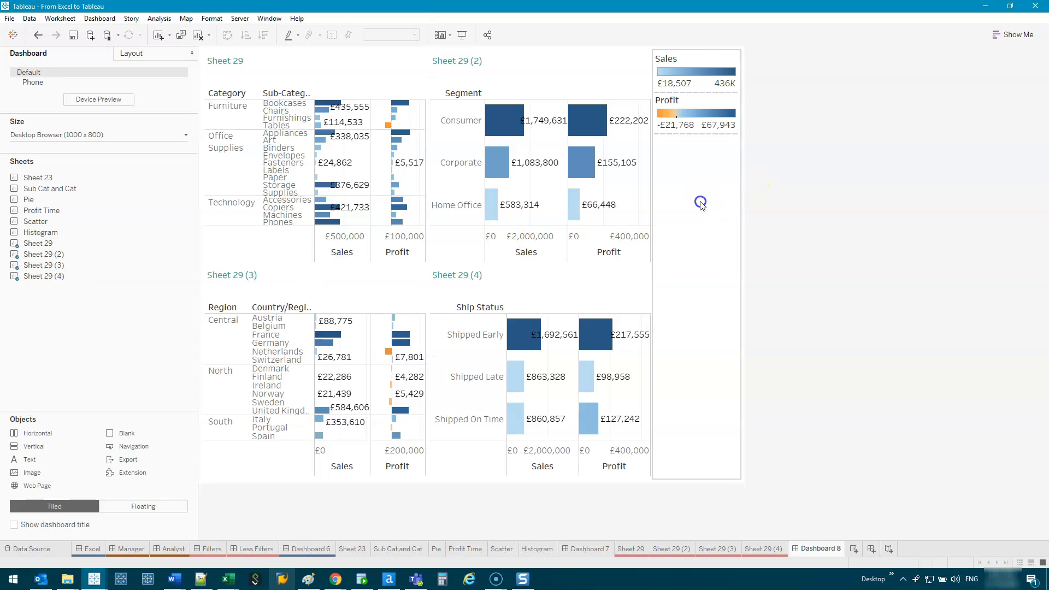
key("Delete")
left_click(563, 304)
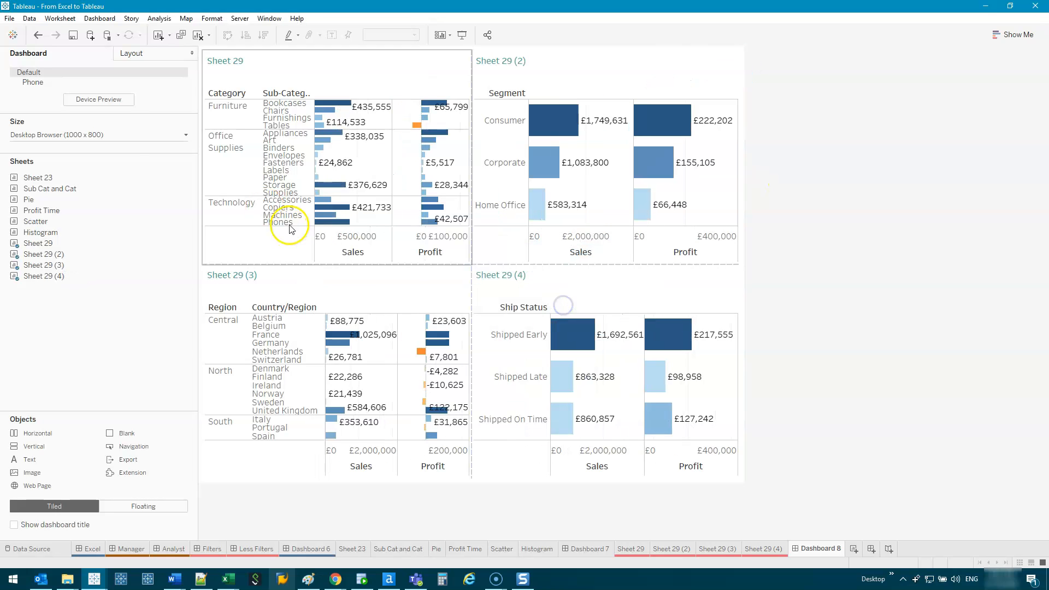
- Set the dashboard's fixed size to 1500 px wide and 900 px high
left_click(129, 134)
left_click(90, 199)
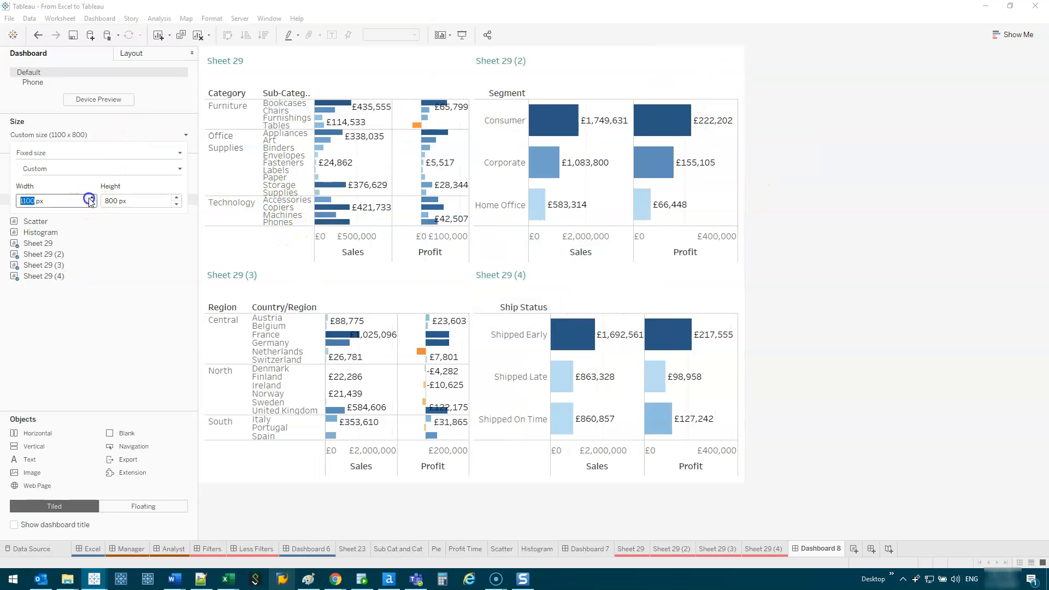
left_click(91, 198)
left_click(91, 198)
left_click(91, 198)
left_click(91, 198)
left_click(176, 197)
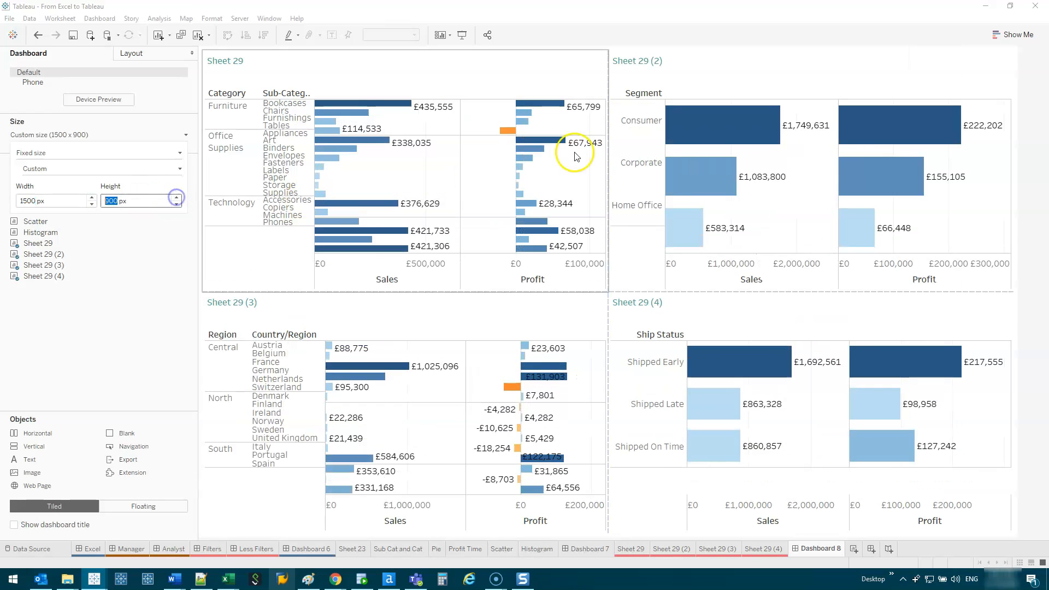
left_click(575, 156)
- Swap the rows and columns of Sheet 29 (2) and Sheet 29 (4) so their bars stand vertically
left_click(757, 70)
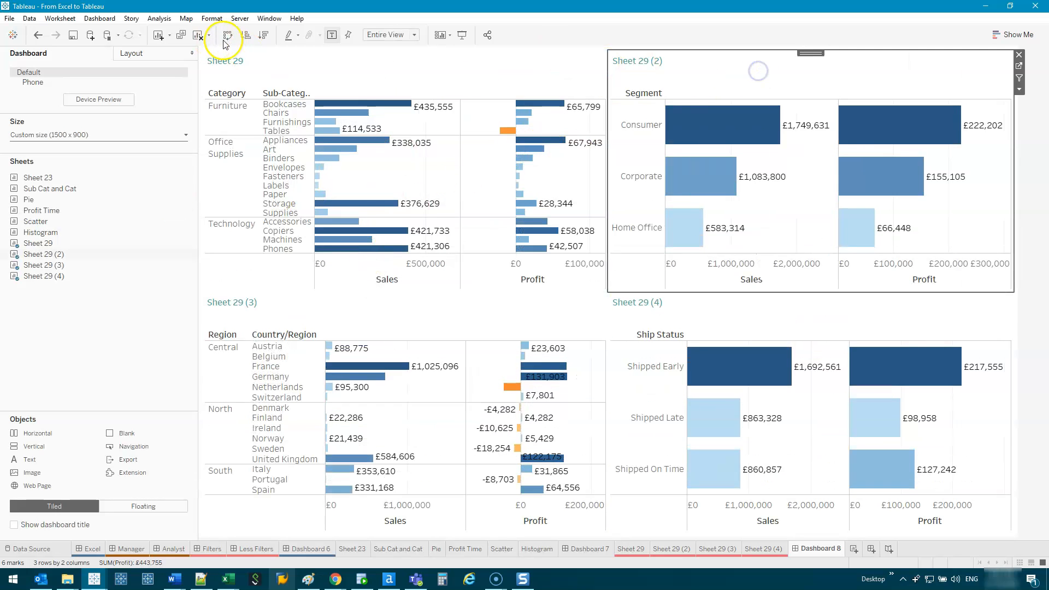
left_click(227, 35)
left_click(768, 305)
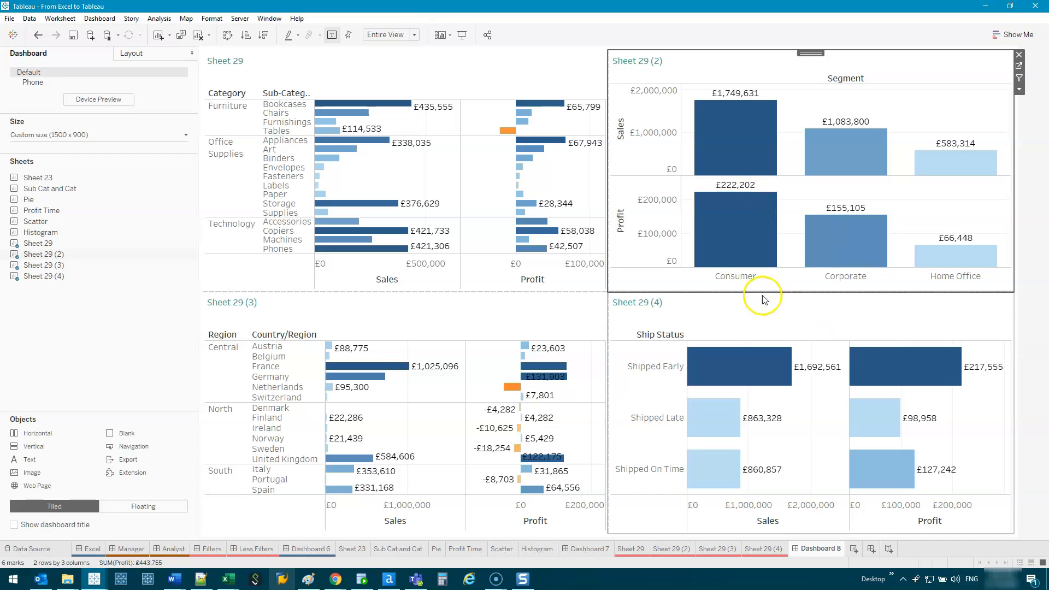
left_click(226, 35)
- In Sheet 29 (2), combine Profit and Sales on one shared axis, colour the bars by Measure Names and return to the dashboard
left_click(887, 108)
left_click(911, 83)
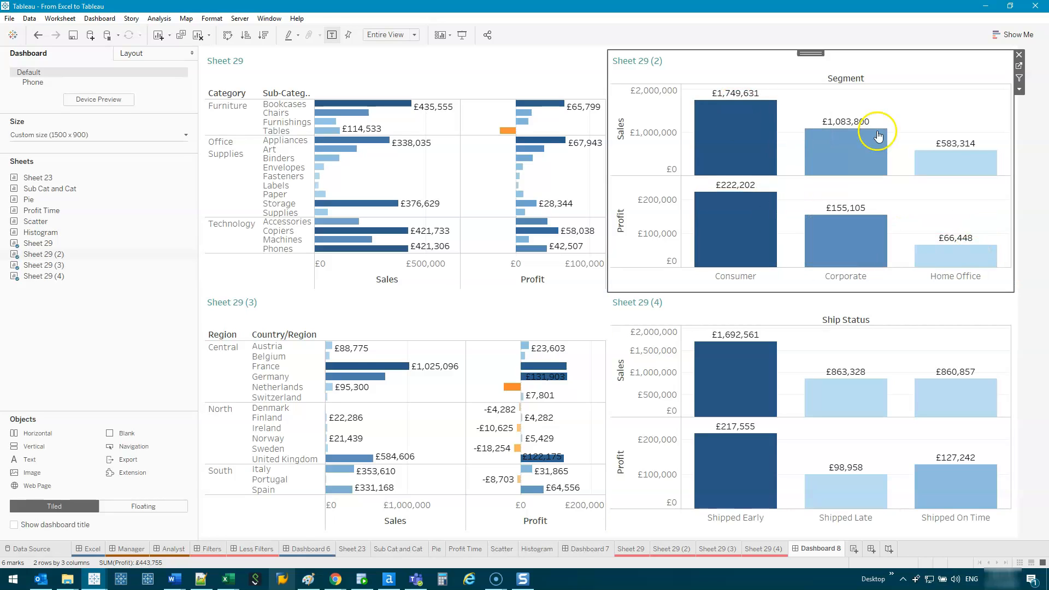
left_click(1019, 66)
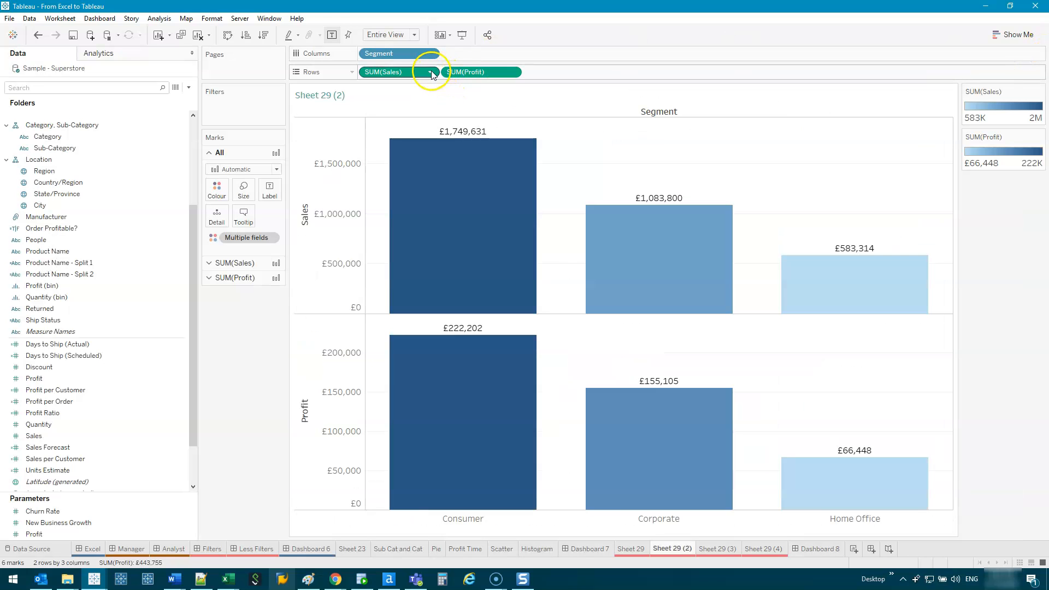
left_click_drag(469, 79, 341, 200)
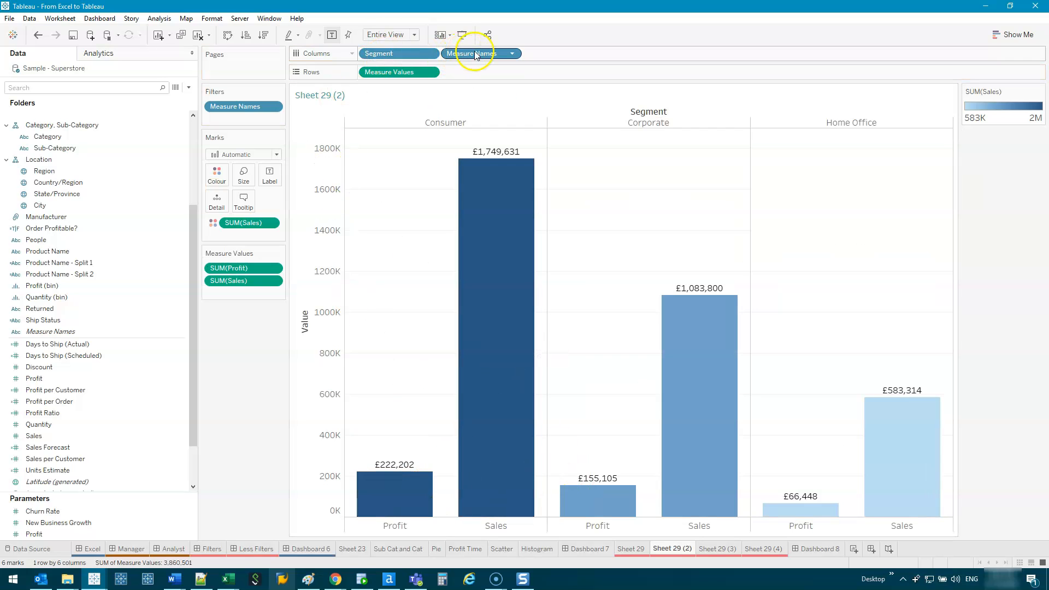
left_click_drag(475, 54, 216, 178)
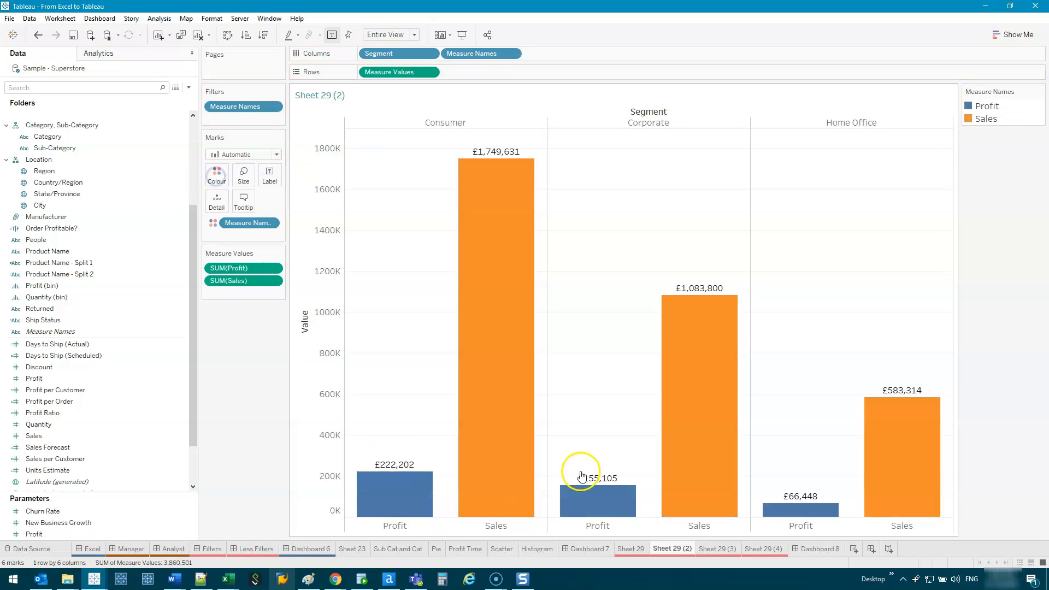
left_click(812, 548)
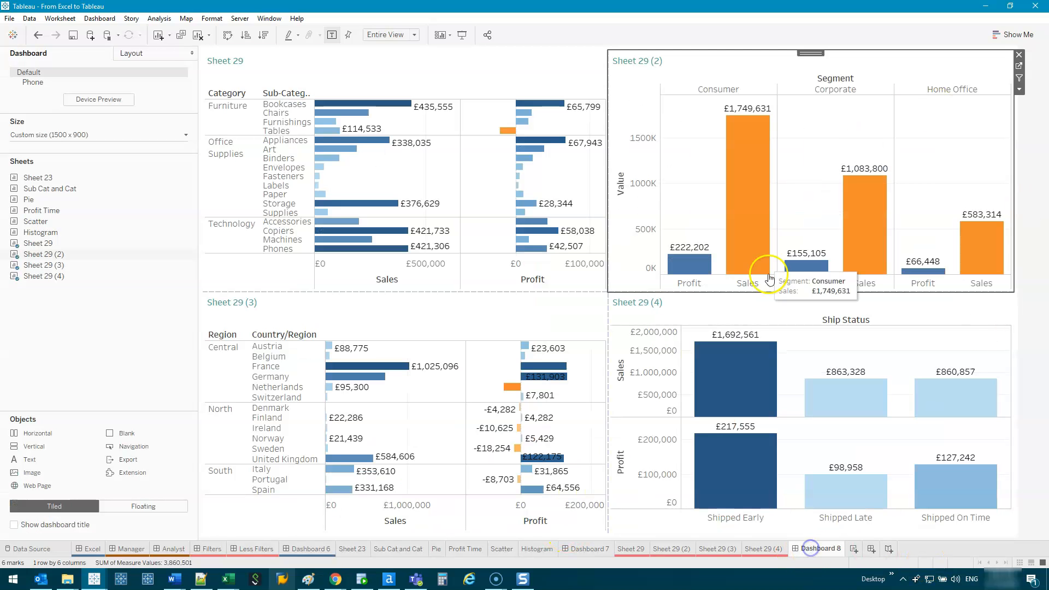
- In Sheet 29 (4), put Profit on the Sales axis, colour the bars by Measure Names and return to Dashboard 8
left_click(874, 347)
left_click(1019, 309)
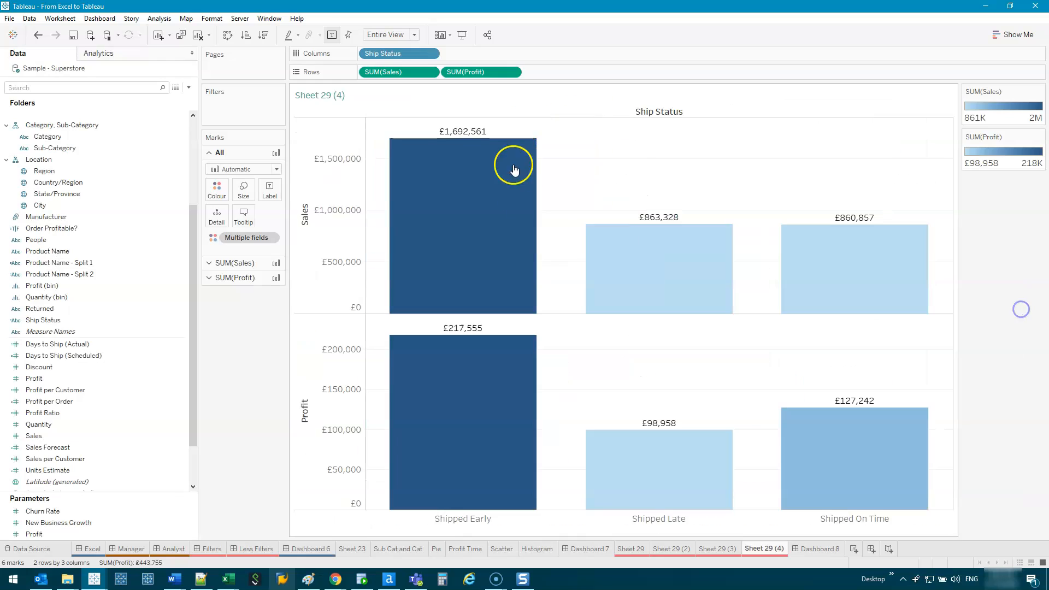
left_click_drag(511, 72, 346, 207)
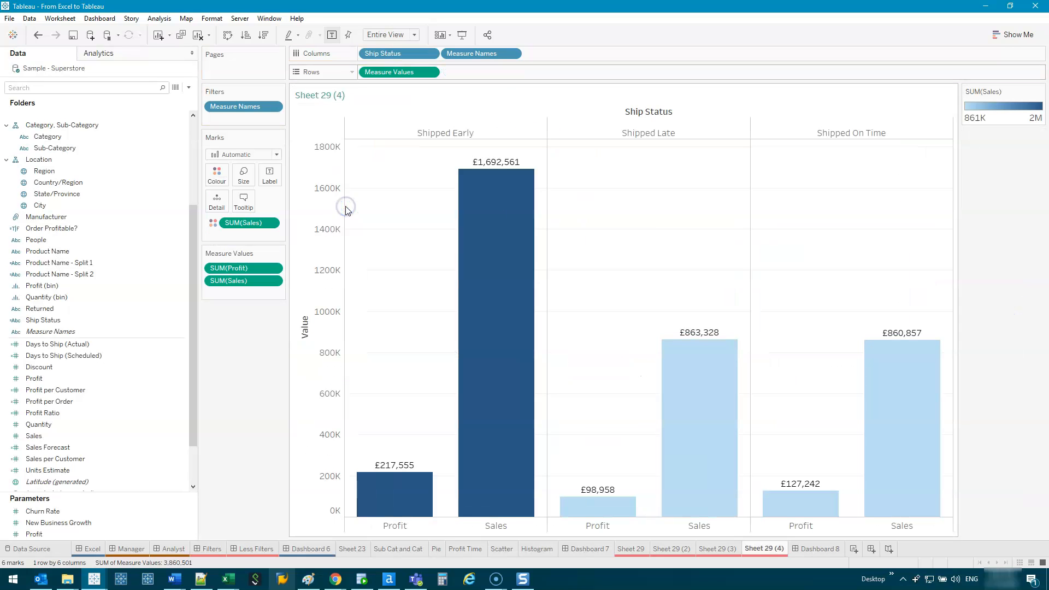
left_click_drag(474, 54, 220, 178)
mouse_move(805, 516)
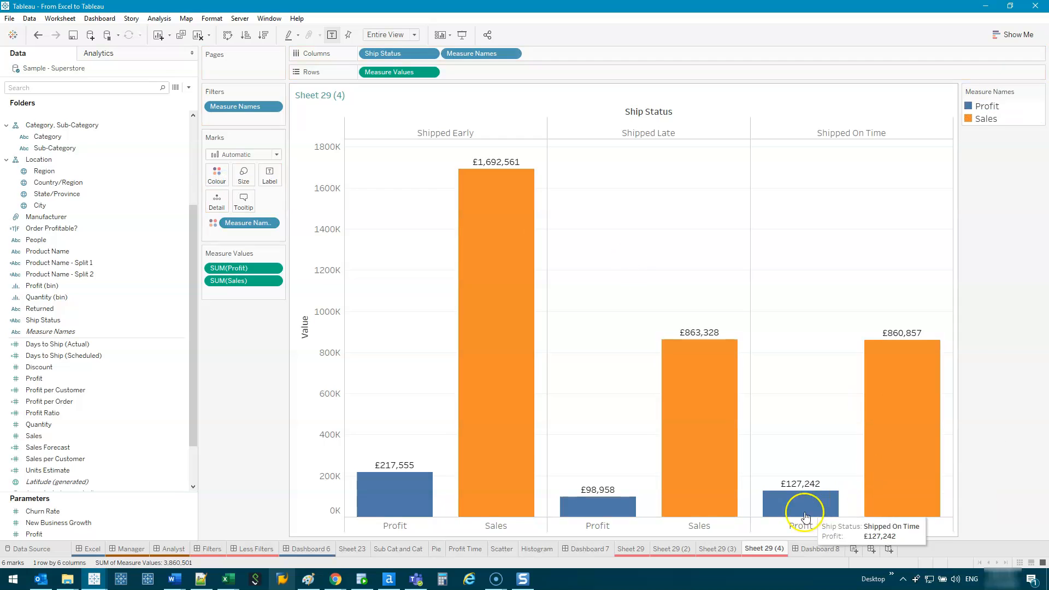
left_click(822, 548)
- Widen Sheet 29 (3) and Sheet 29 to the same width, narrowing the Ship Status and Segment charts beside them
left_click_drag(608, 326, 779, 326)
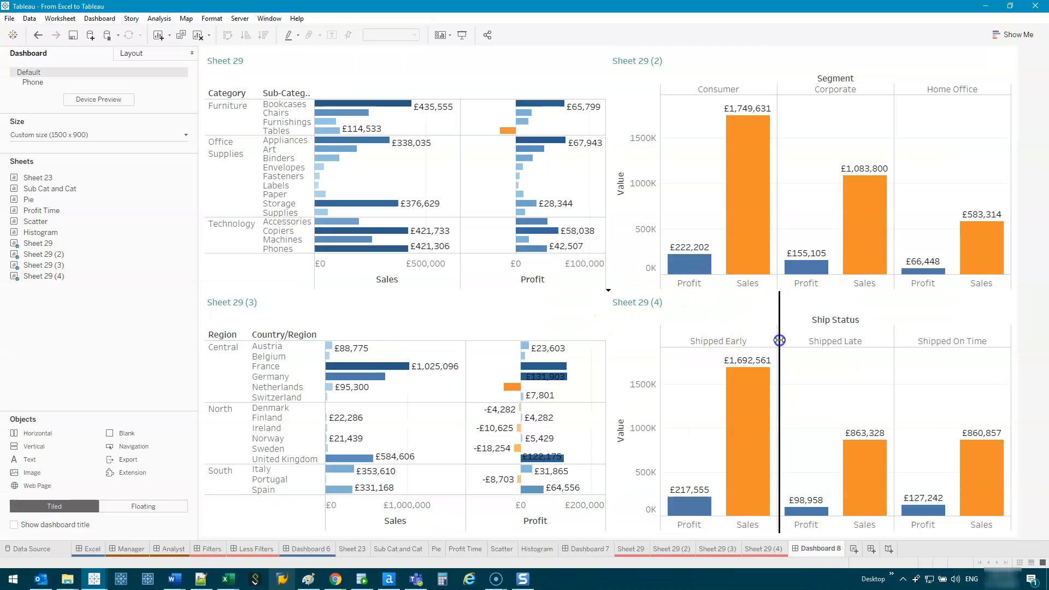
left_click(642, 195)
left_click_drag(611, 185, 637, 184)
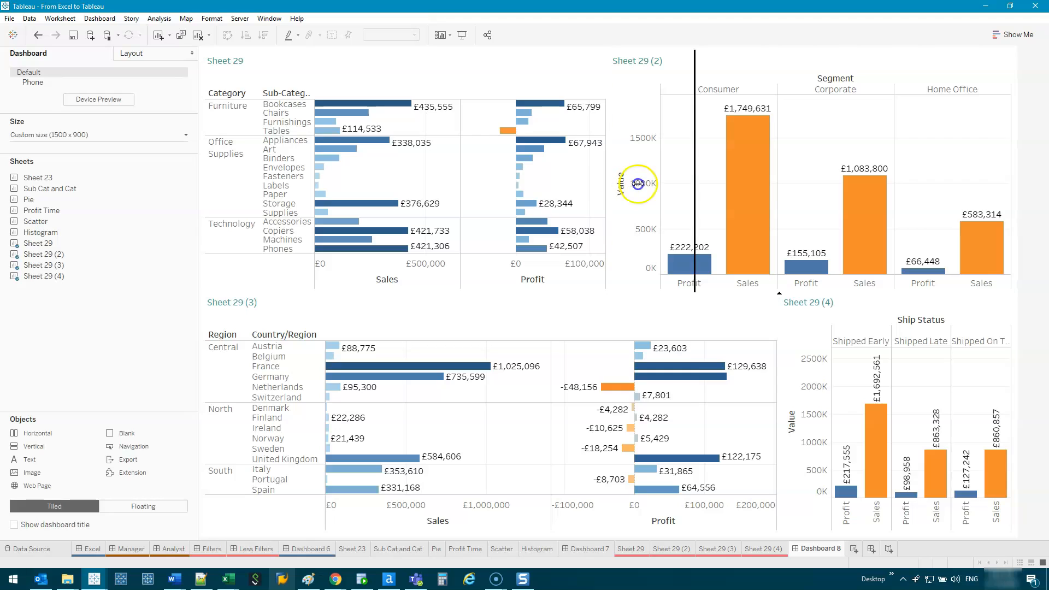
left_click_drag(778, 197, 778, 197)
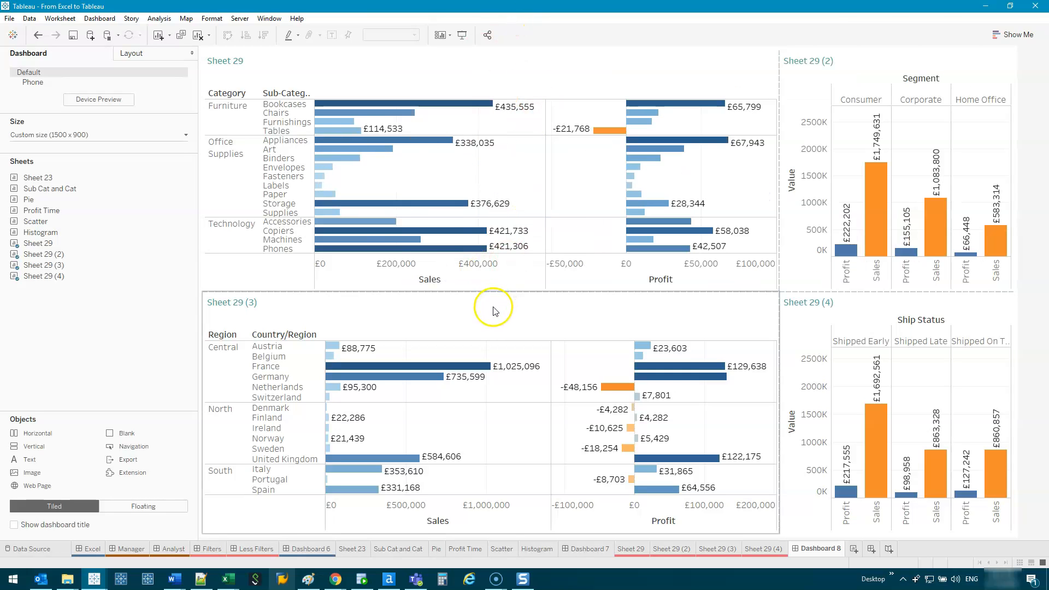
- Collapse Country/Region in Sheet 29 (3) to the Region level and make Sheet 29 above it taller
left_click_drag(492, 298, 493, 302)
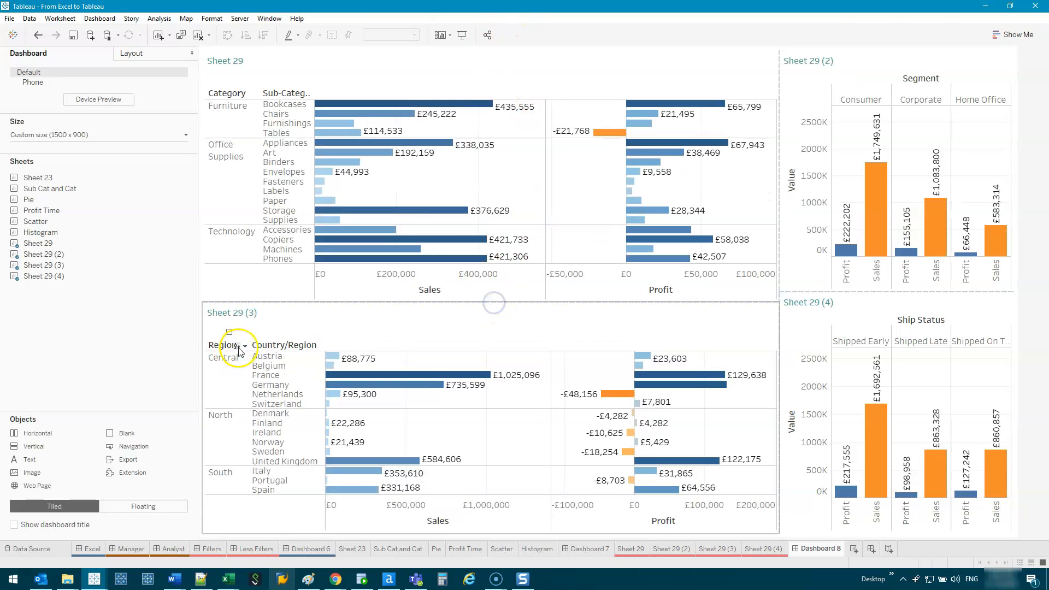
left_click(229, 335)
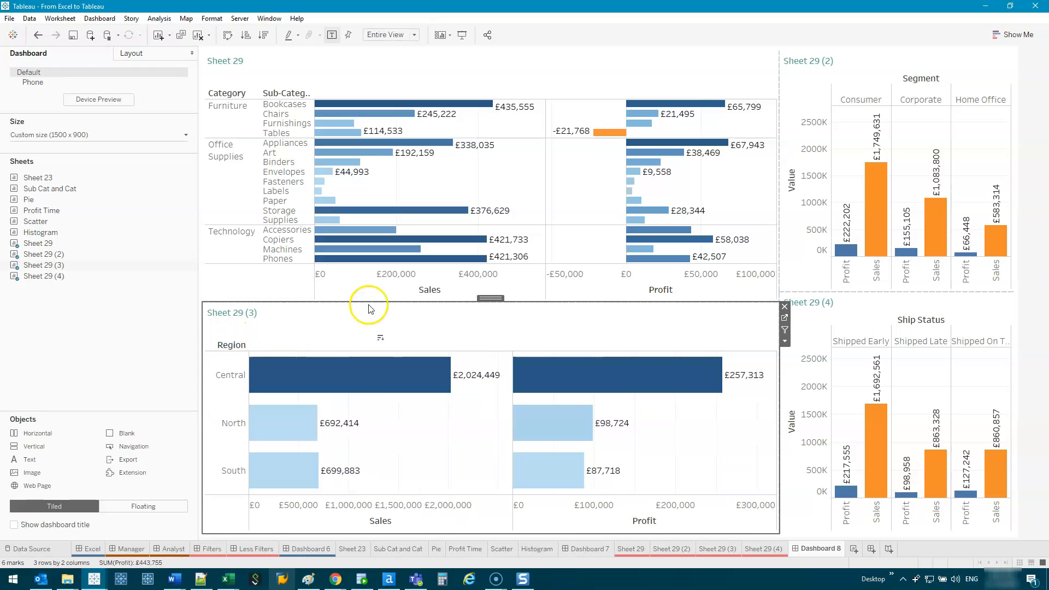
left_click_drag(369, 302, 362, 376)
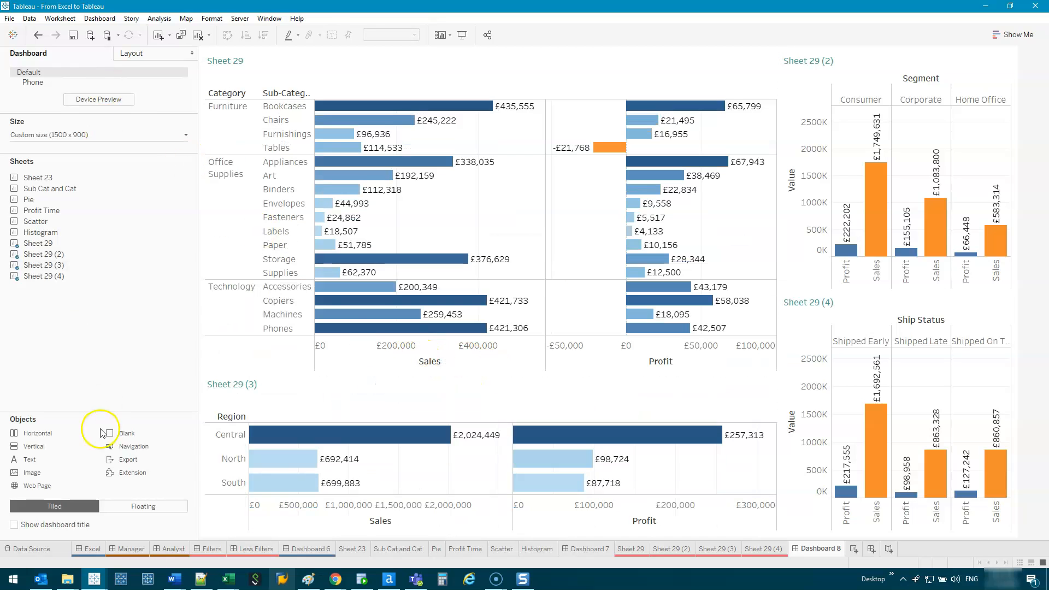
- Show the dashboard title and add a narrow blank spacer between the wide charts and the Segment and Ship Status charts
left_click(40, 526)
left_click_drag(123, 434, 775, 312)
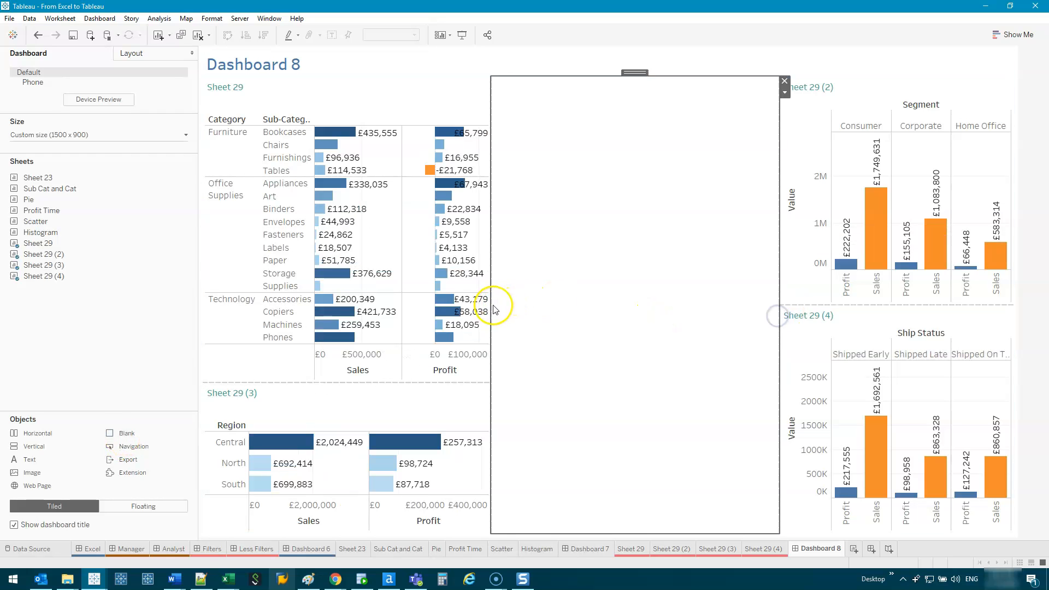
left_click(640, 352)
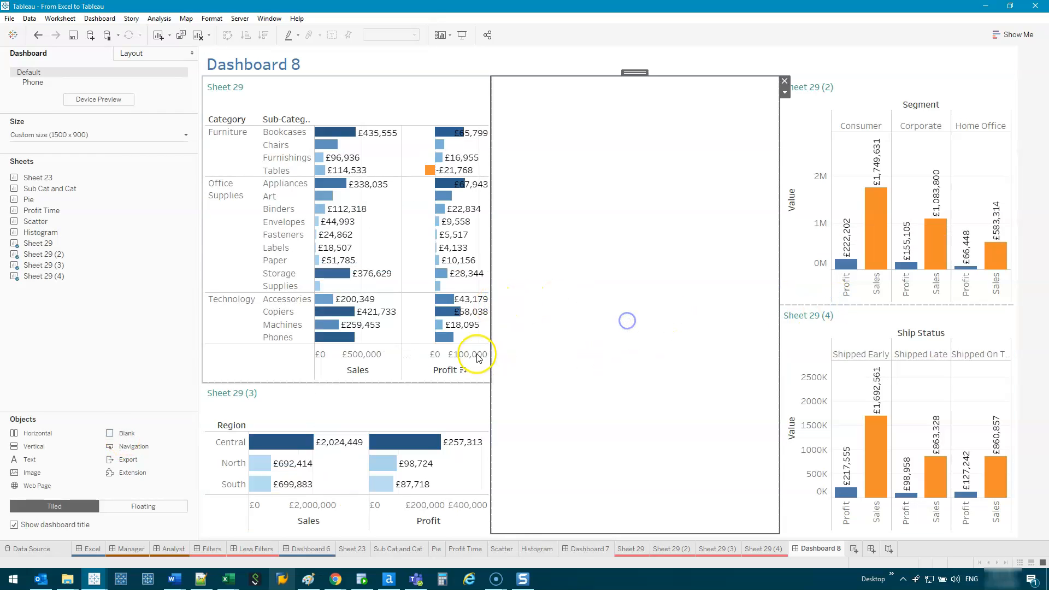
left_click_drag(492, 351, 760, 349)
- Add thin blank spacers between Sheet 29 and Sheet 29 (3), and between Sheet 29 (2) and Sheet 29 (4)
left_click_drag(133, 453, 614, 392)
left_click_drag(127, 433, 852, 300)
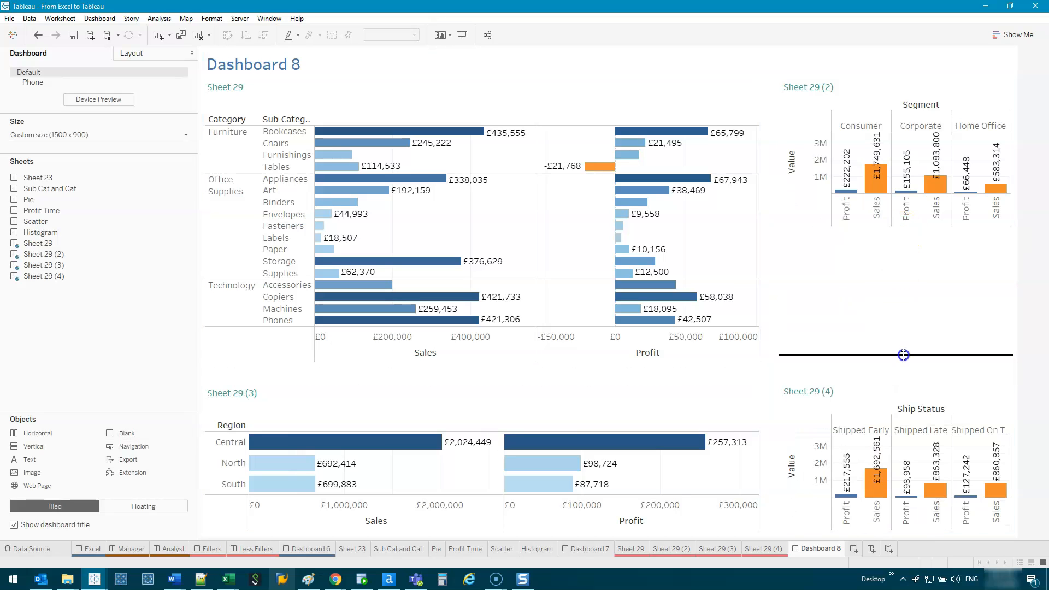
left_click_drag(903, 363, 901, 295)
left_click(904, 363)
left_click_drag(905, 380, 906, 233)
- Hide the field labels for rows in Sheet 29 (3)
left_click(421, 403)
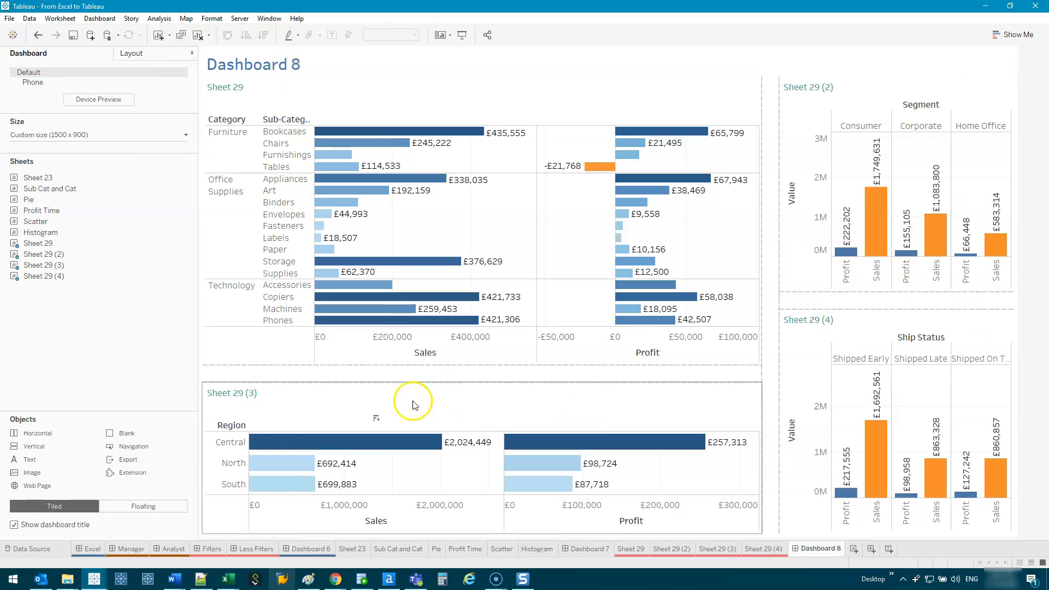
right_click(212, 430)
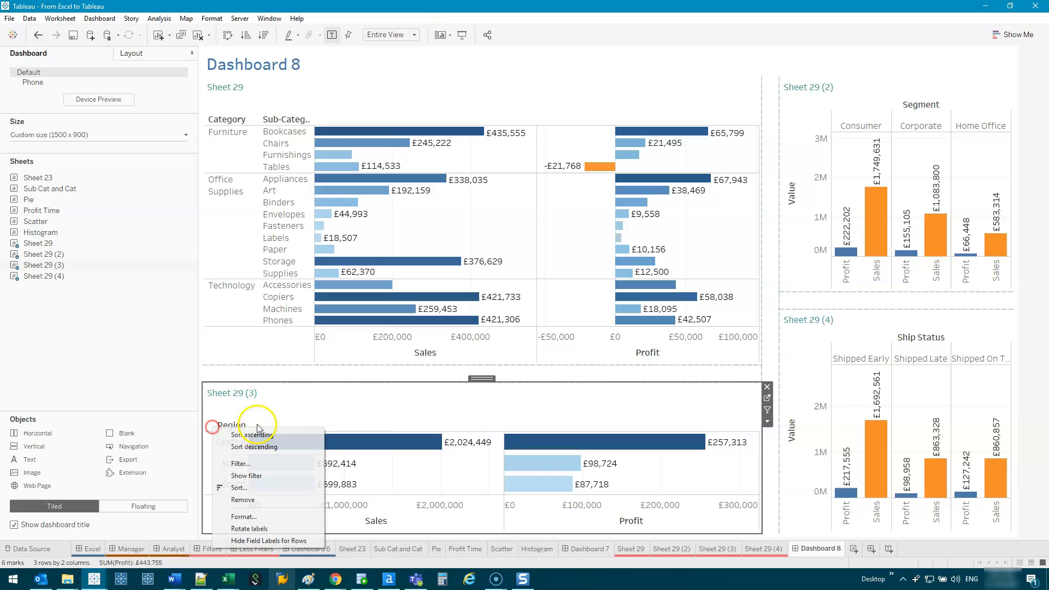
left_click(255, 539)
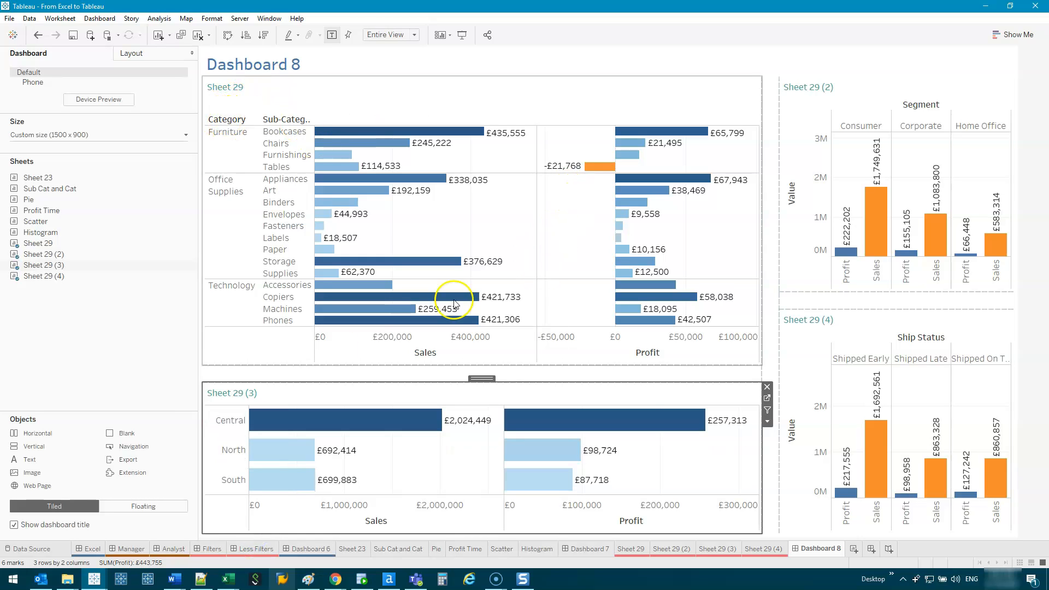
left_click(137, 355)
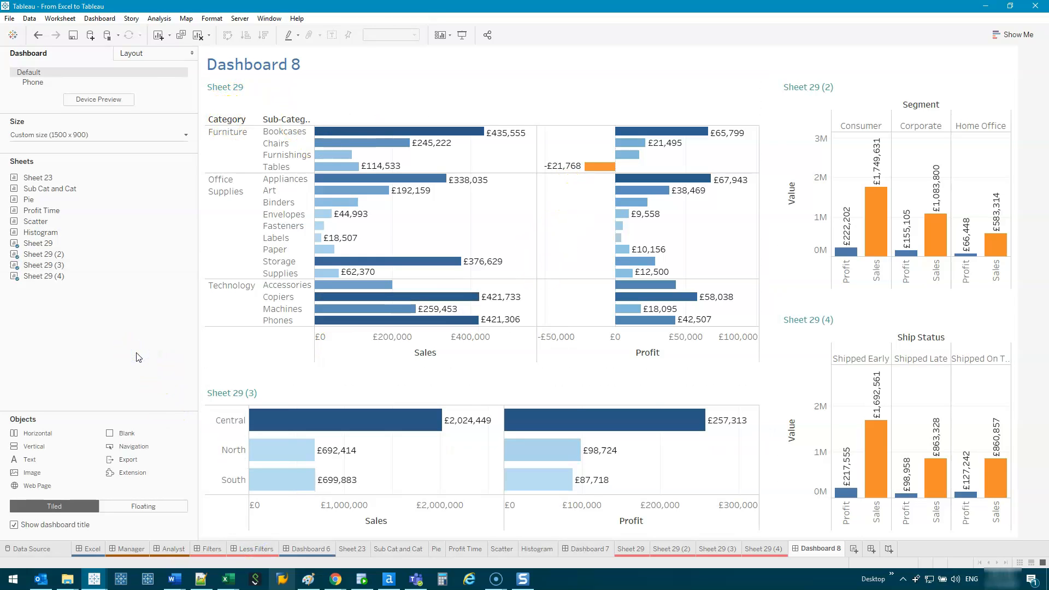